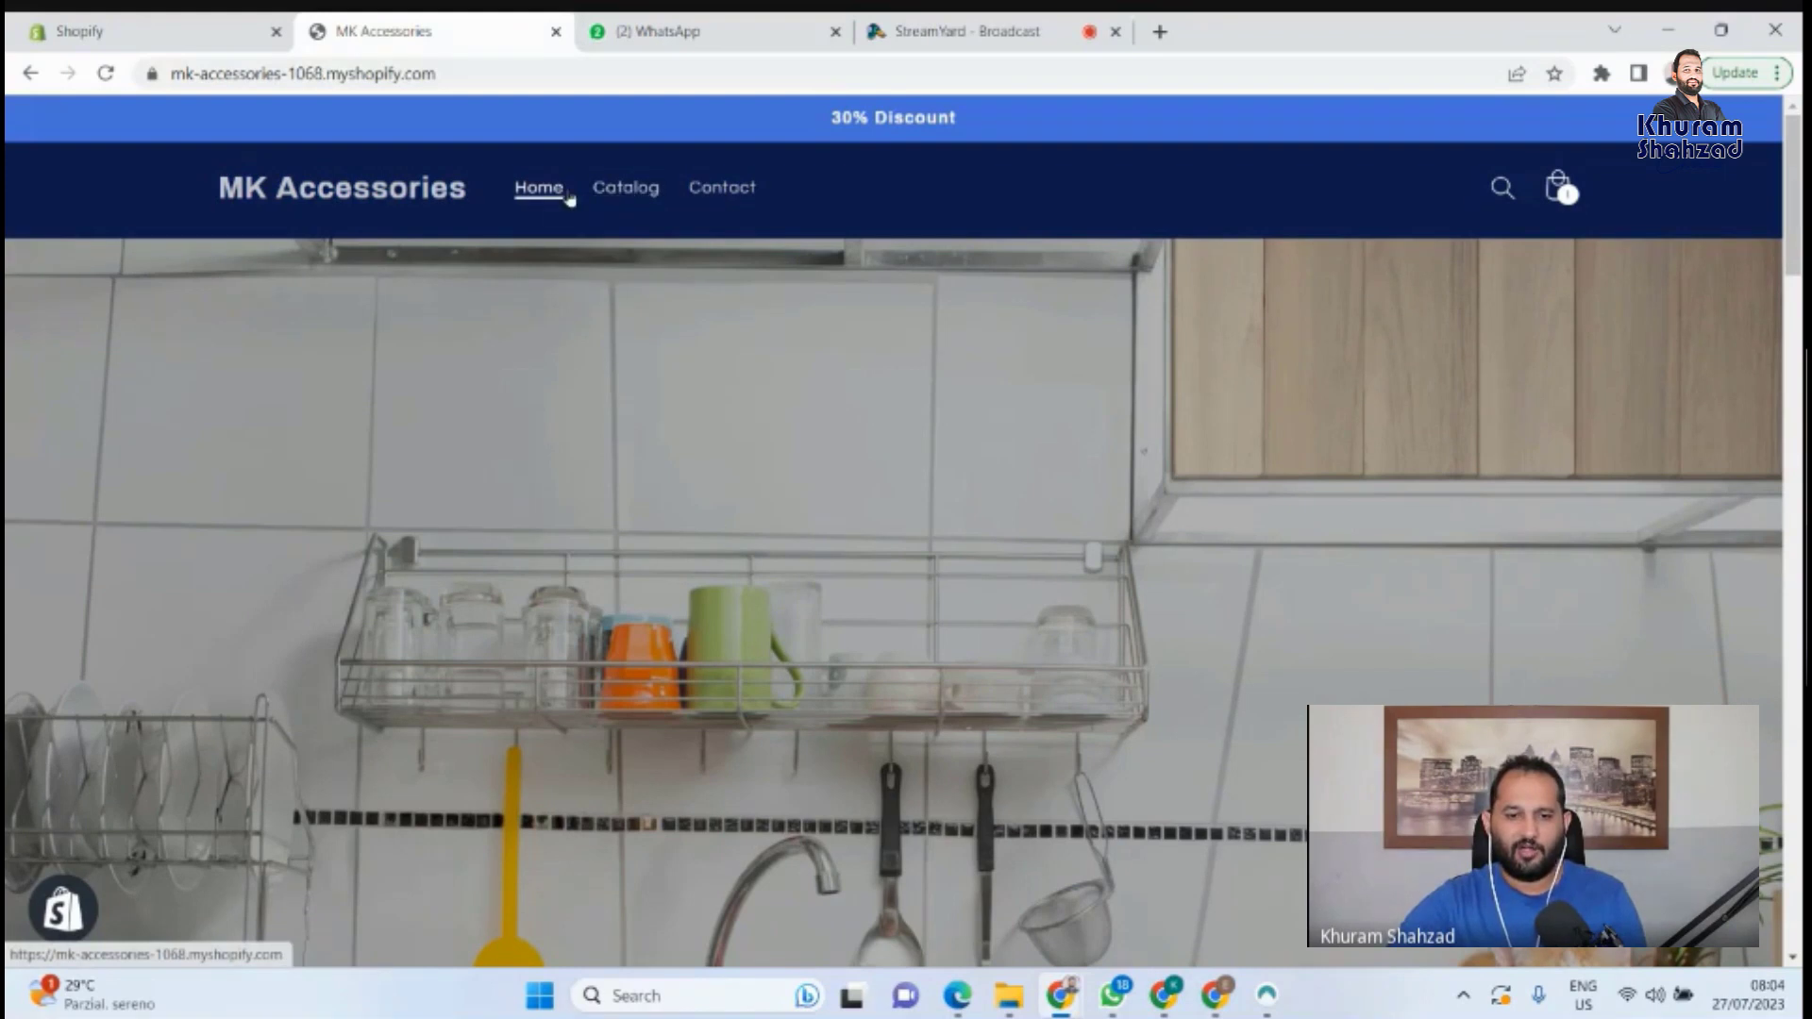
Review the storefront's Catalog and Contact pages reached from the header menu.
{"action": "left_click", "coordinate": [640, 191]}
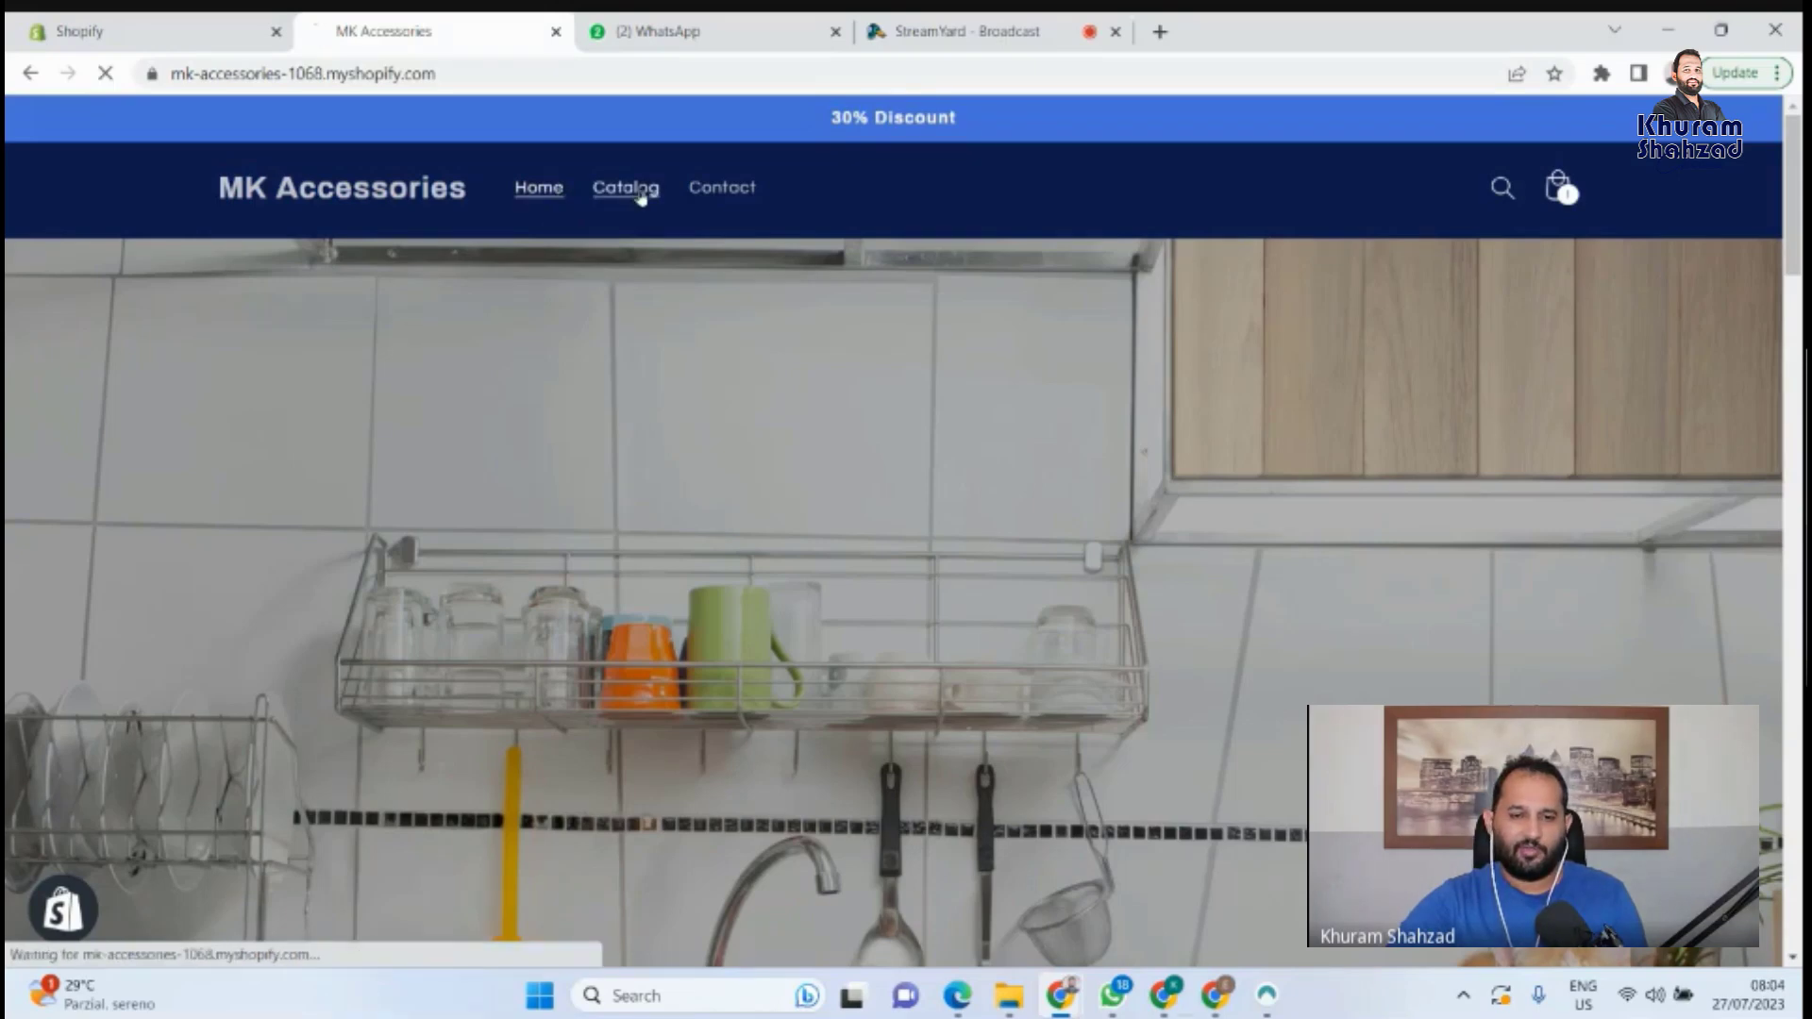
{"action": "scroll", "coordinate": [703, 378], "scroll_direction": "down", "scroll_amount": 3}
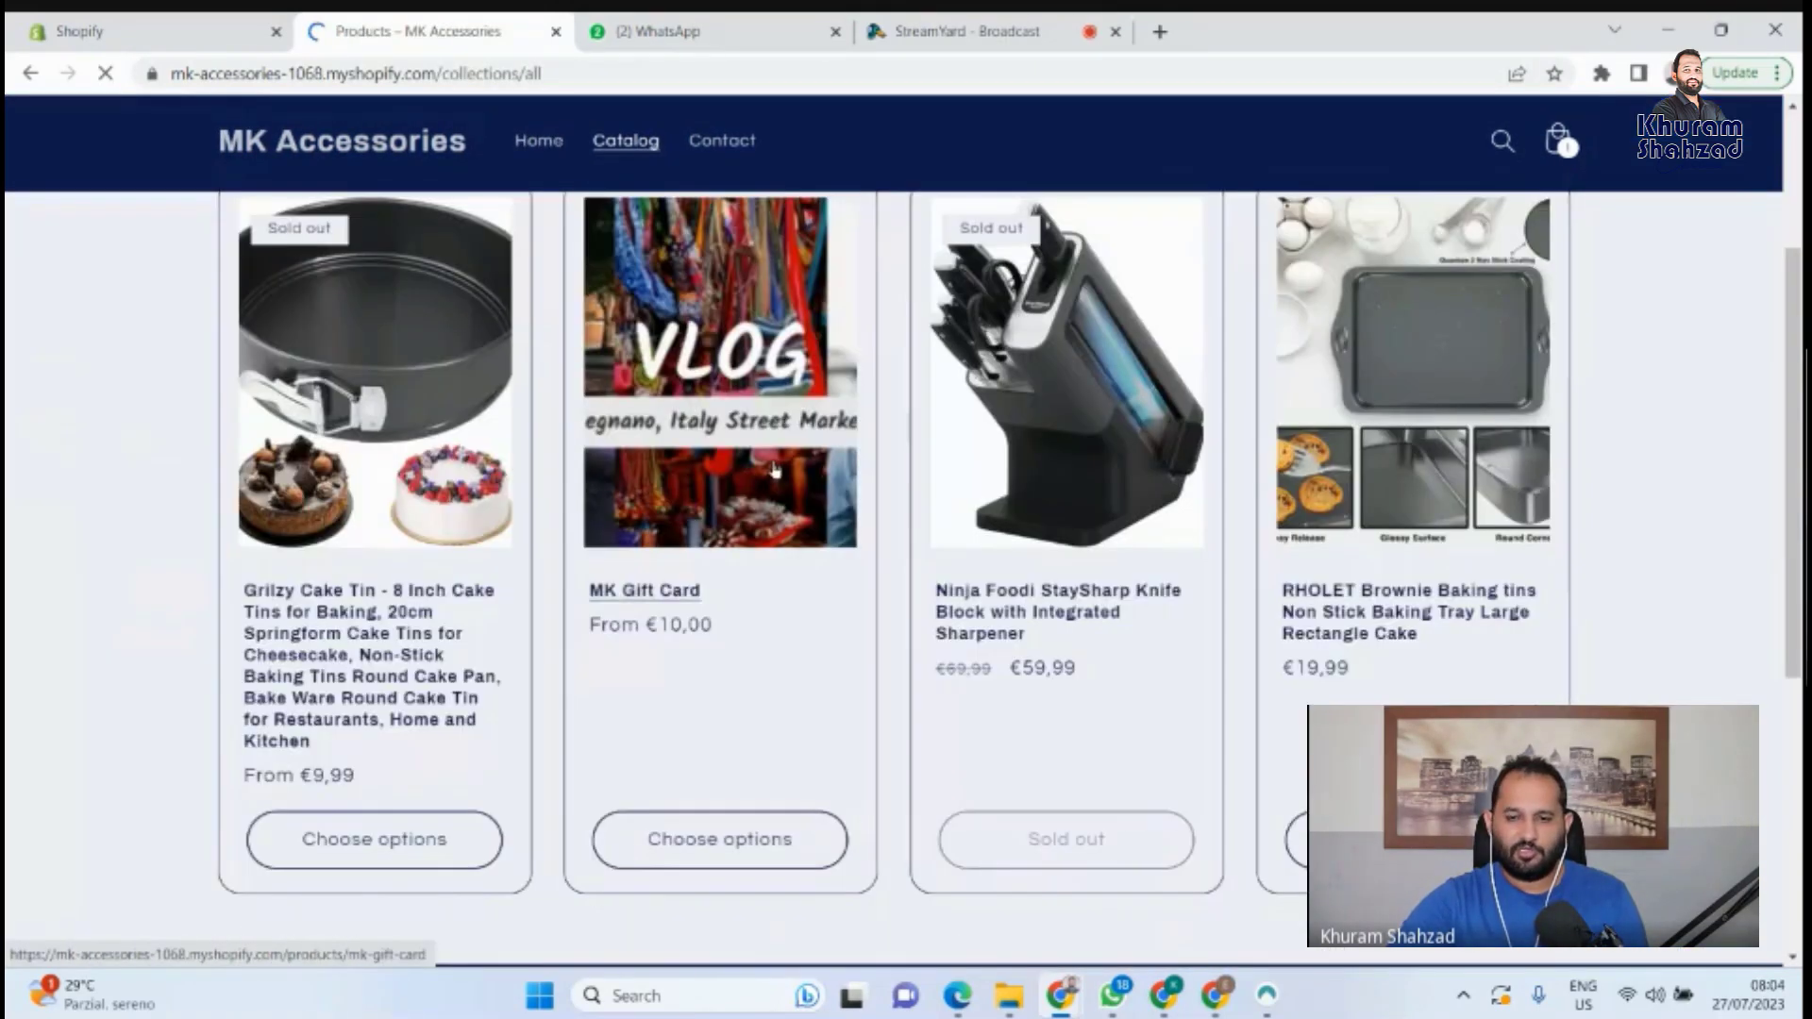
{"action": "scroll", "coordinate": [641, 415], "scroll_direction": "up", "scroll_amount": 3}
{"action": "left_click", "coordinate": [723, 189]}
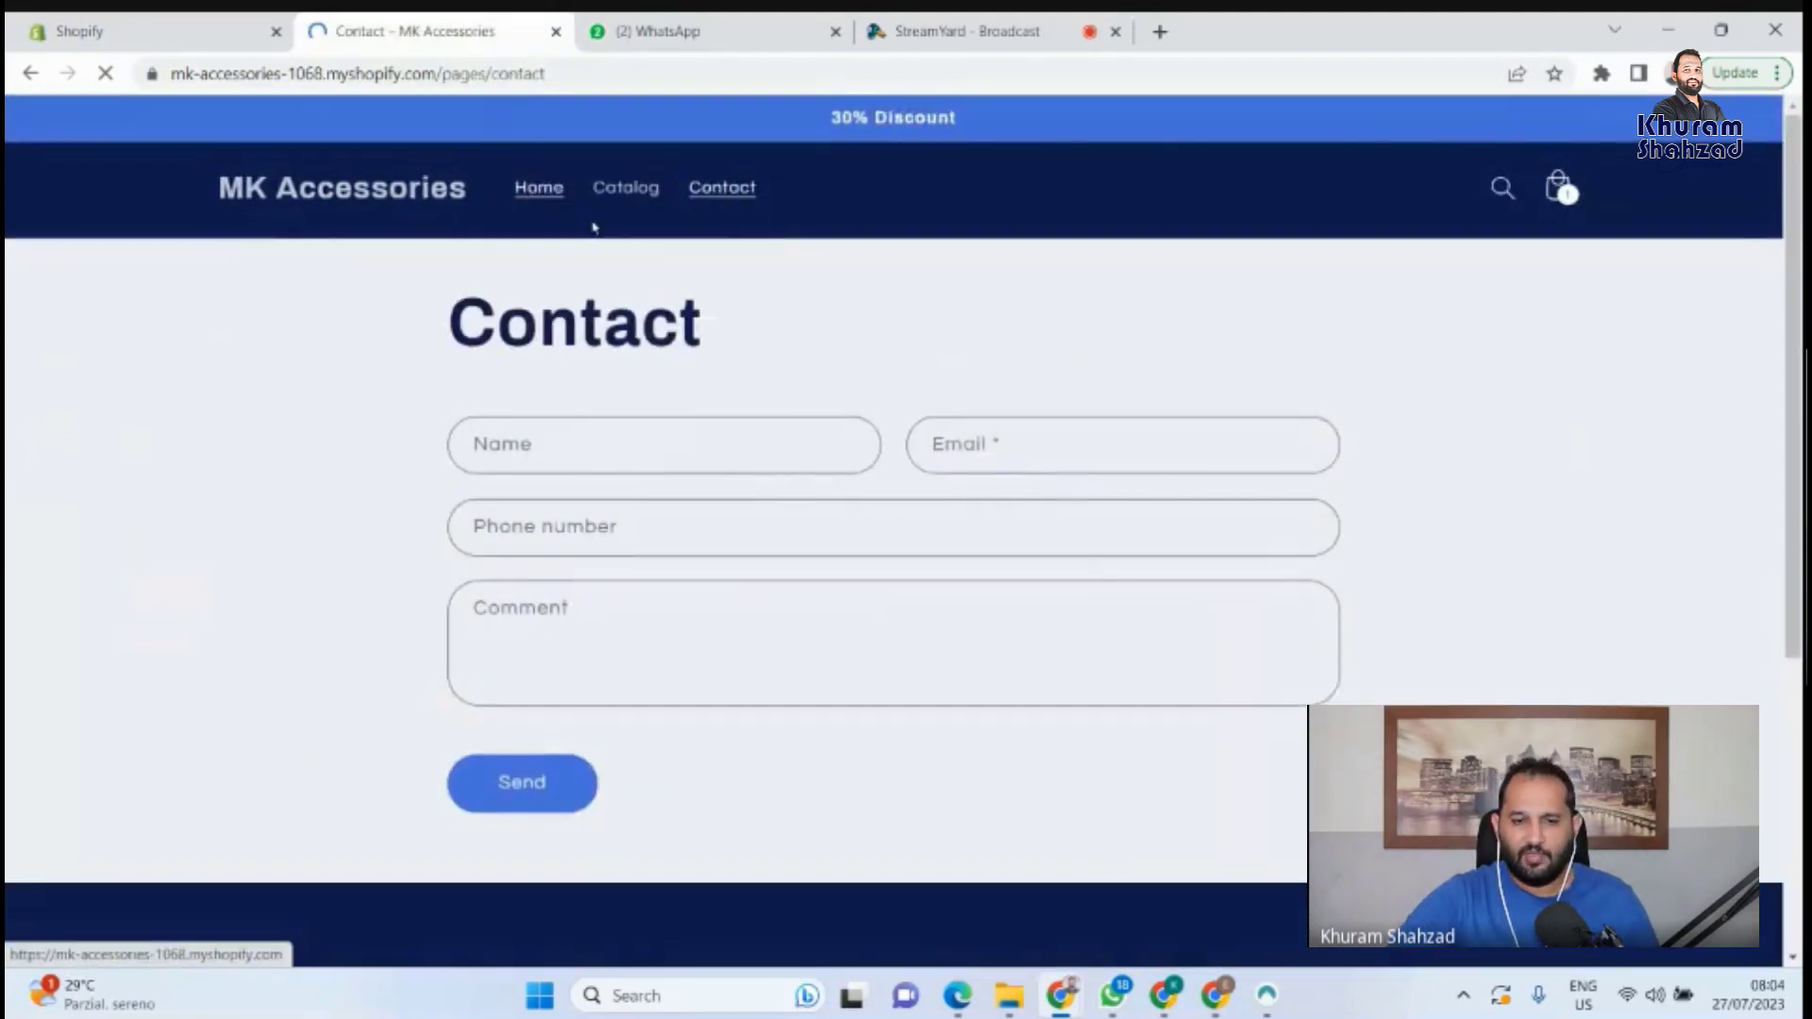
Open the Main menu for editing in the online store's navigation settings, checking the storefront's header and footer on the way.
{"action": "left_click", "coordinate": [176, 21]}
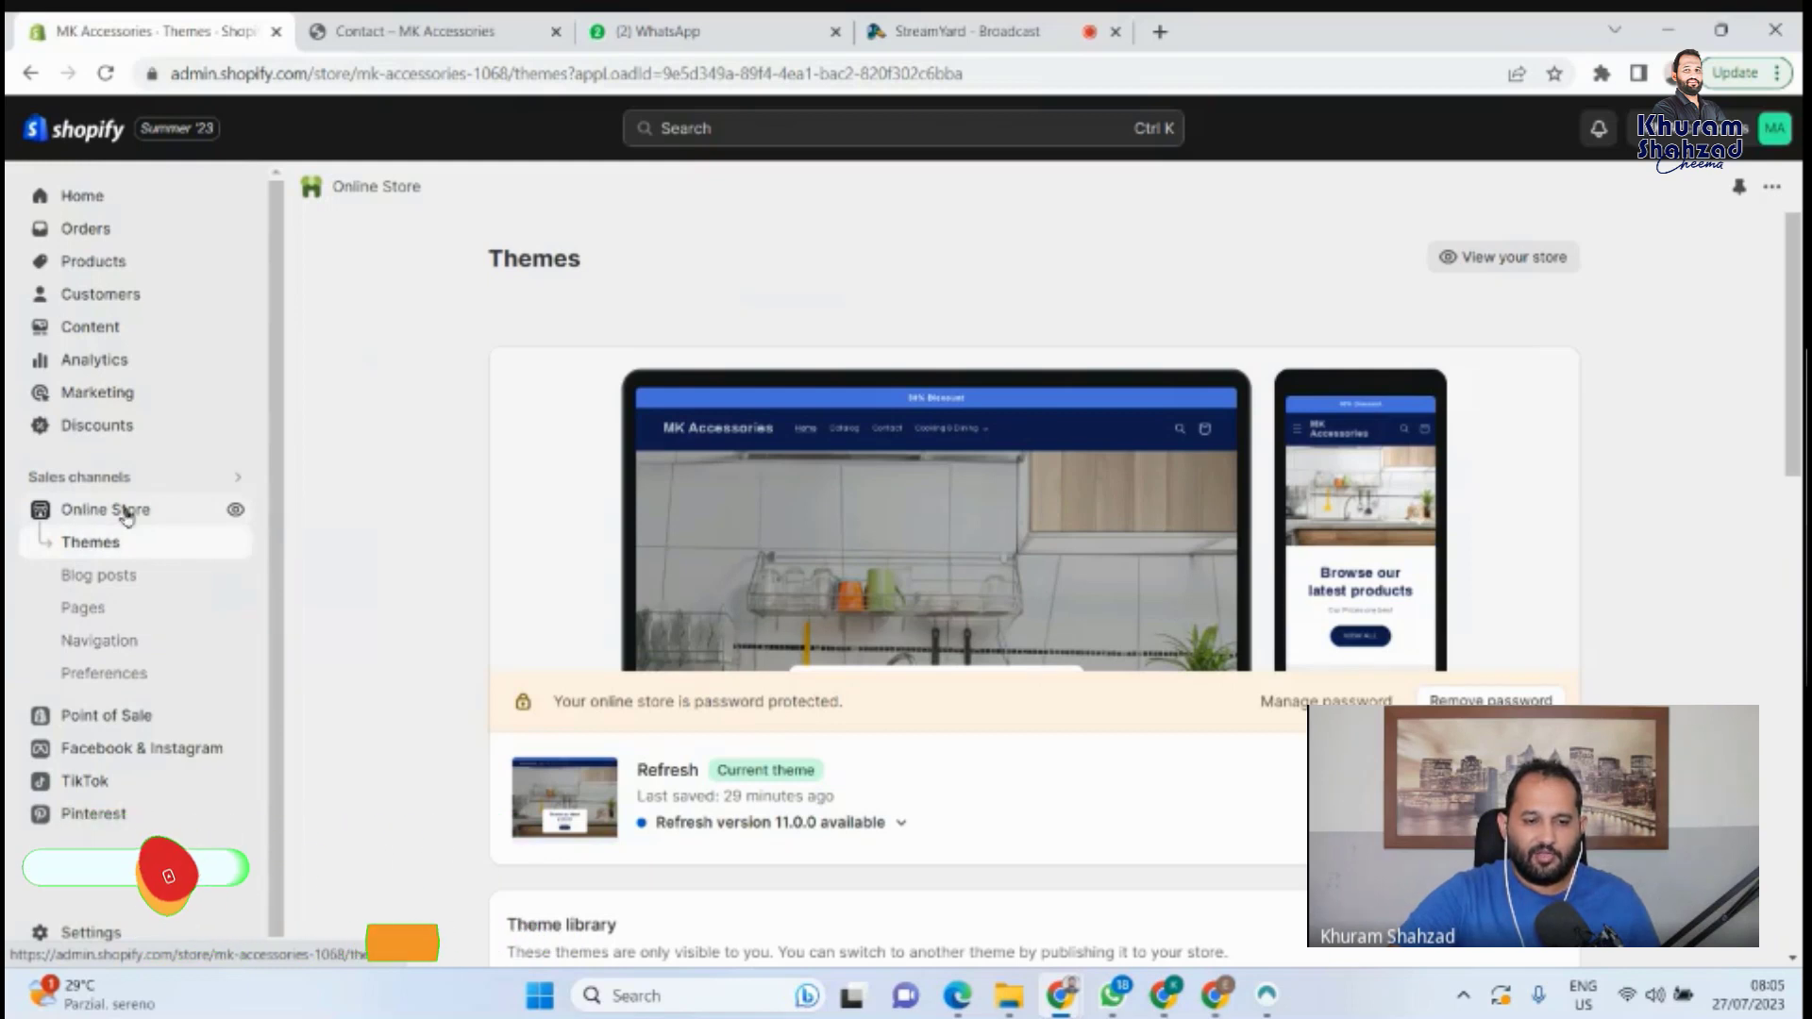
{"action": "left_click", "coordinate": [95, 644]}
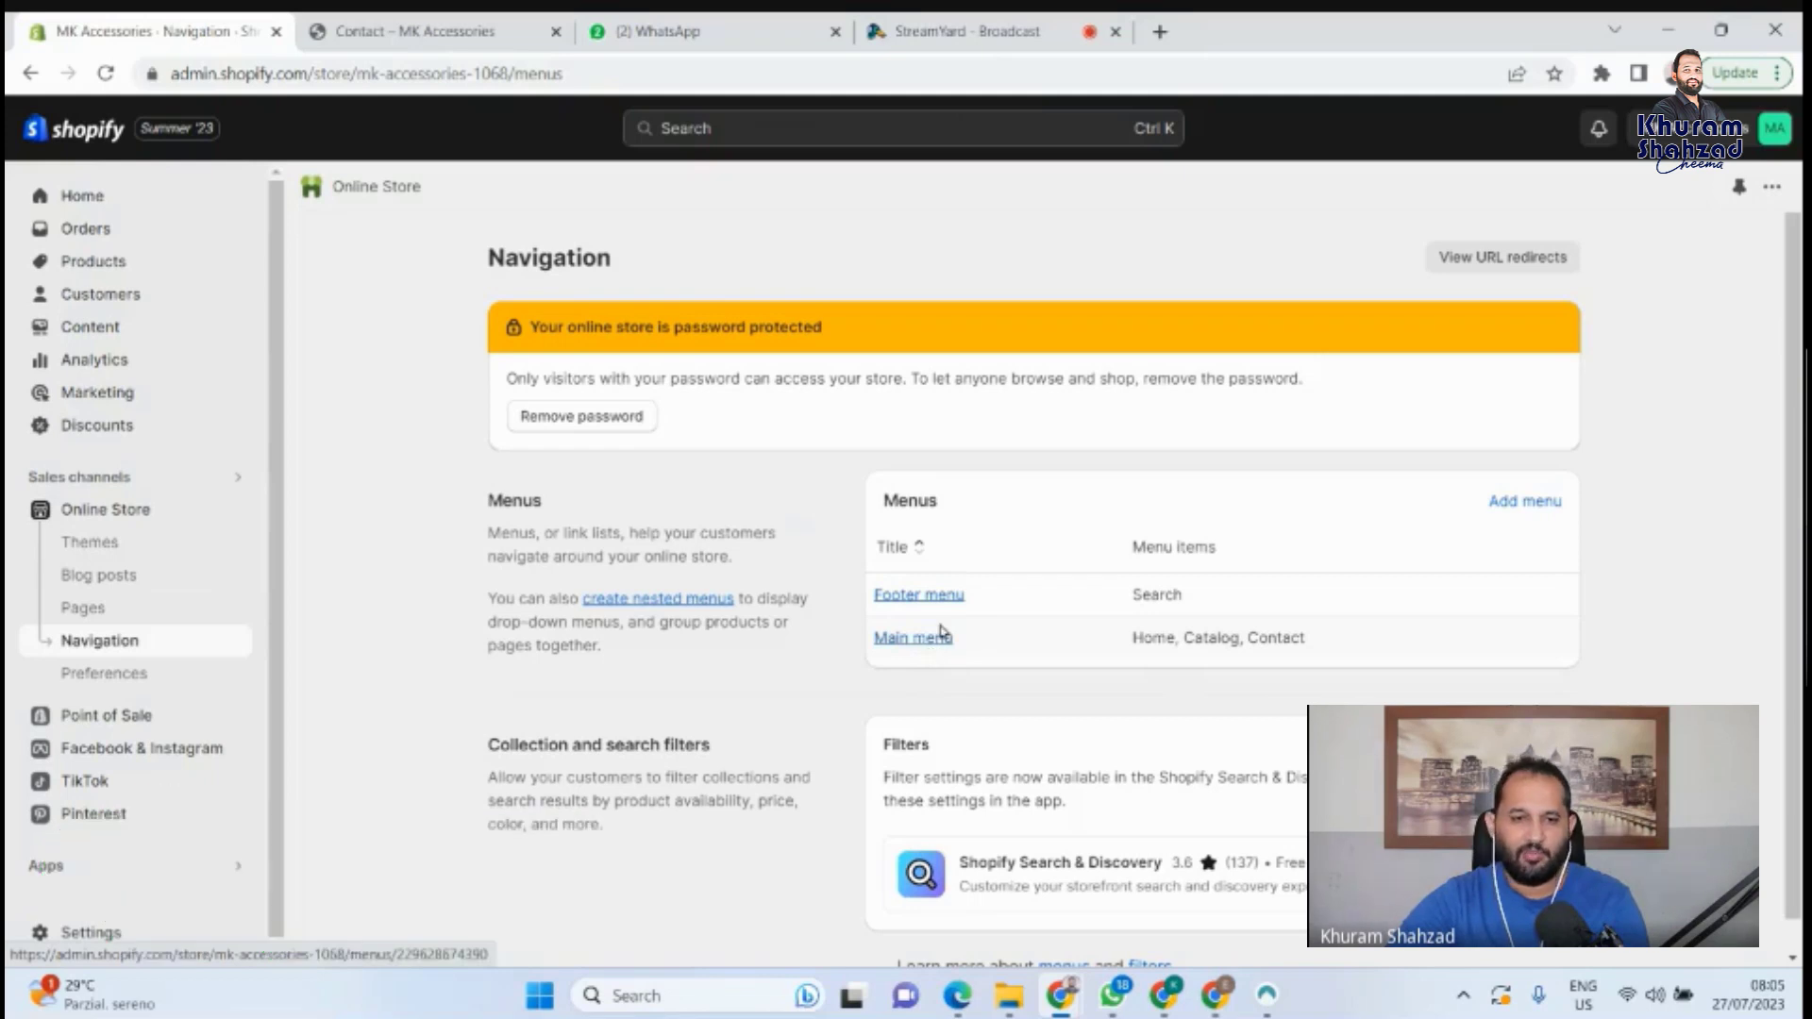
{"action": "left_click", "coordinate": [434, 30]}
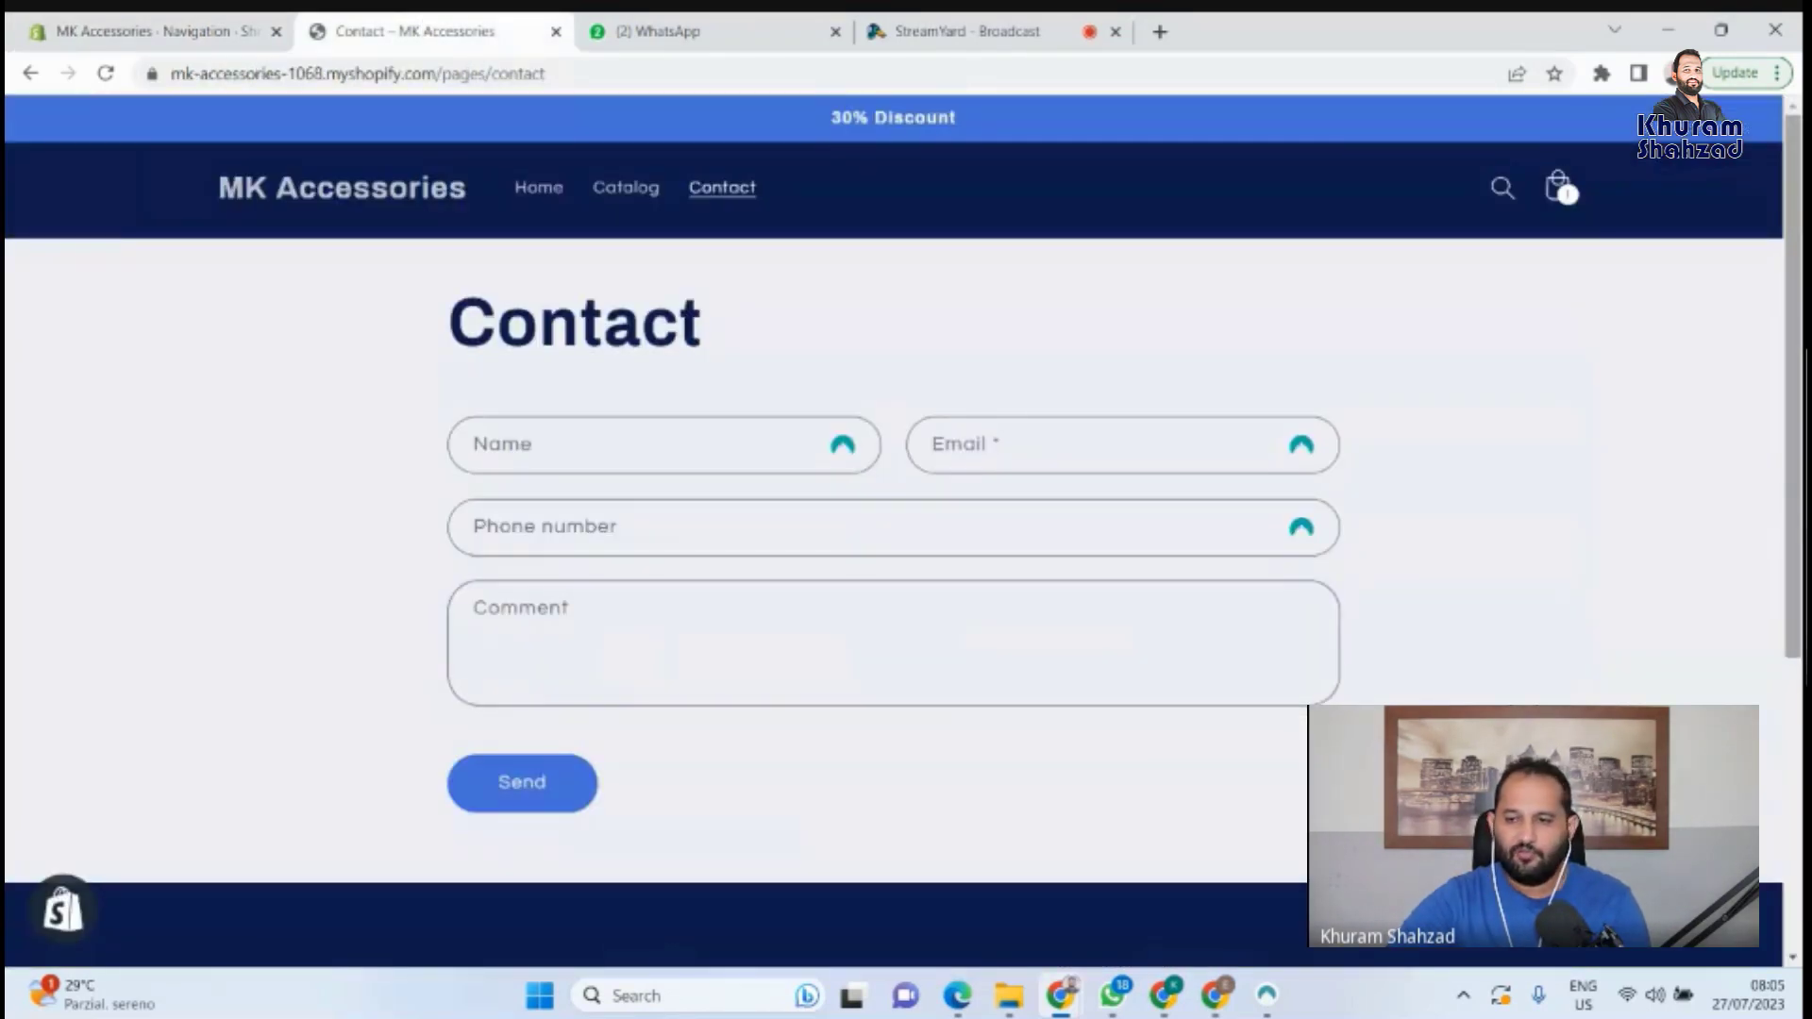
{"action": "scroll", "coordinate": [894, 529], "scroll_direction": "down", "scroll_amount": 5}
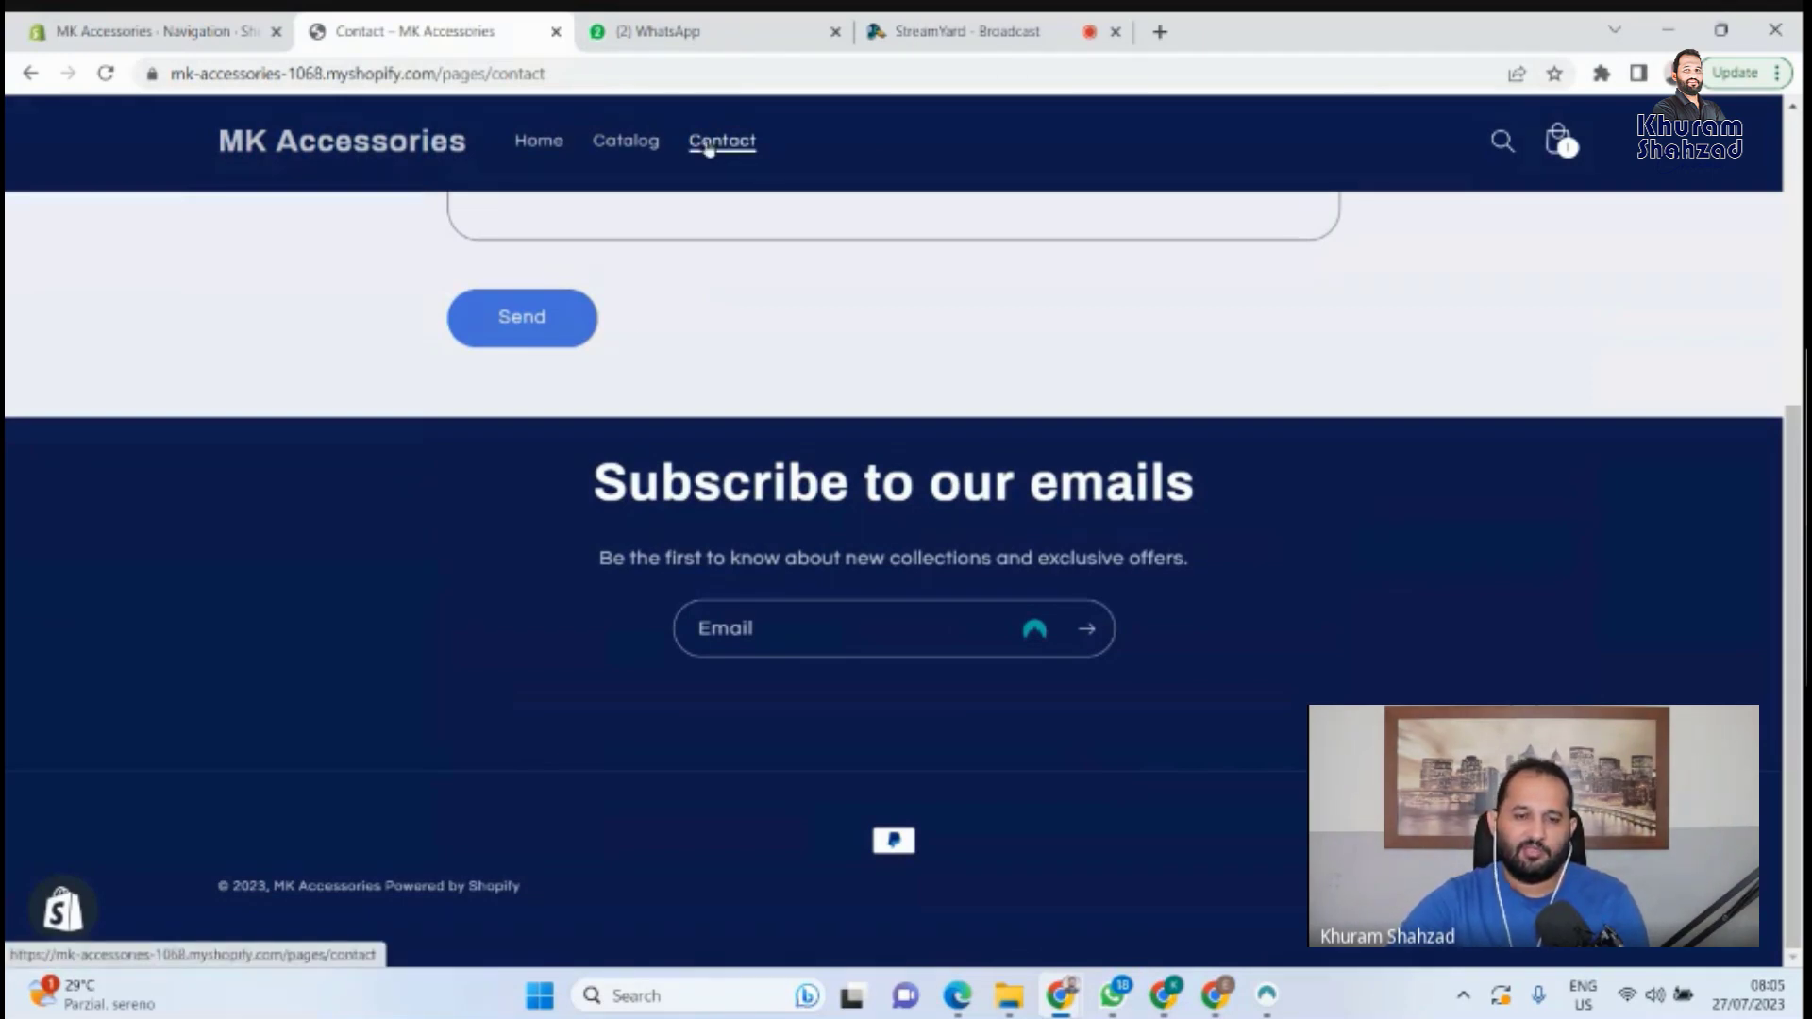
{"action": "left_click", "coordinate": [151, 26]}
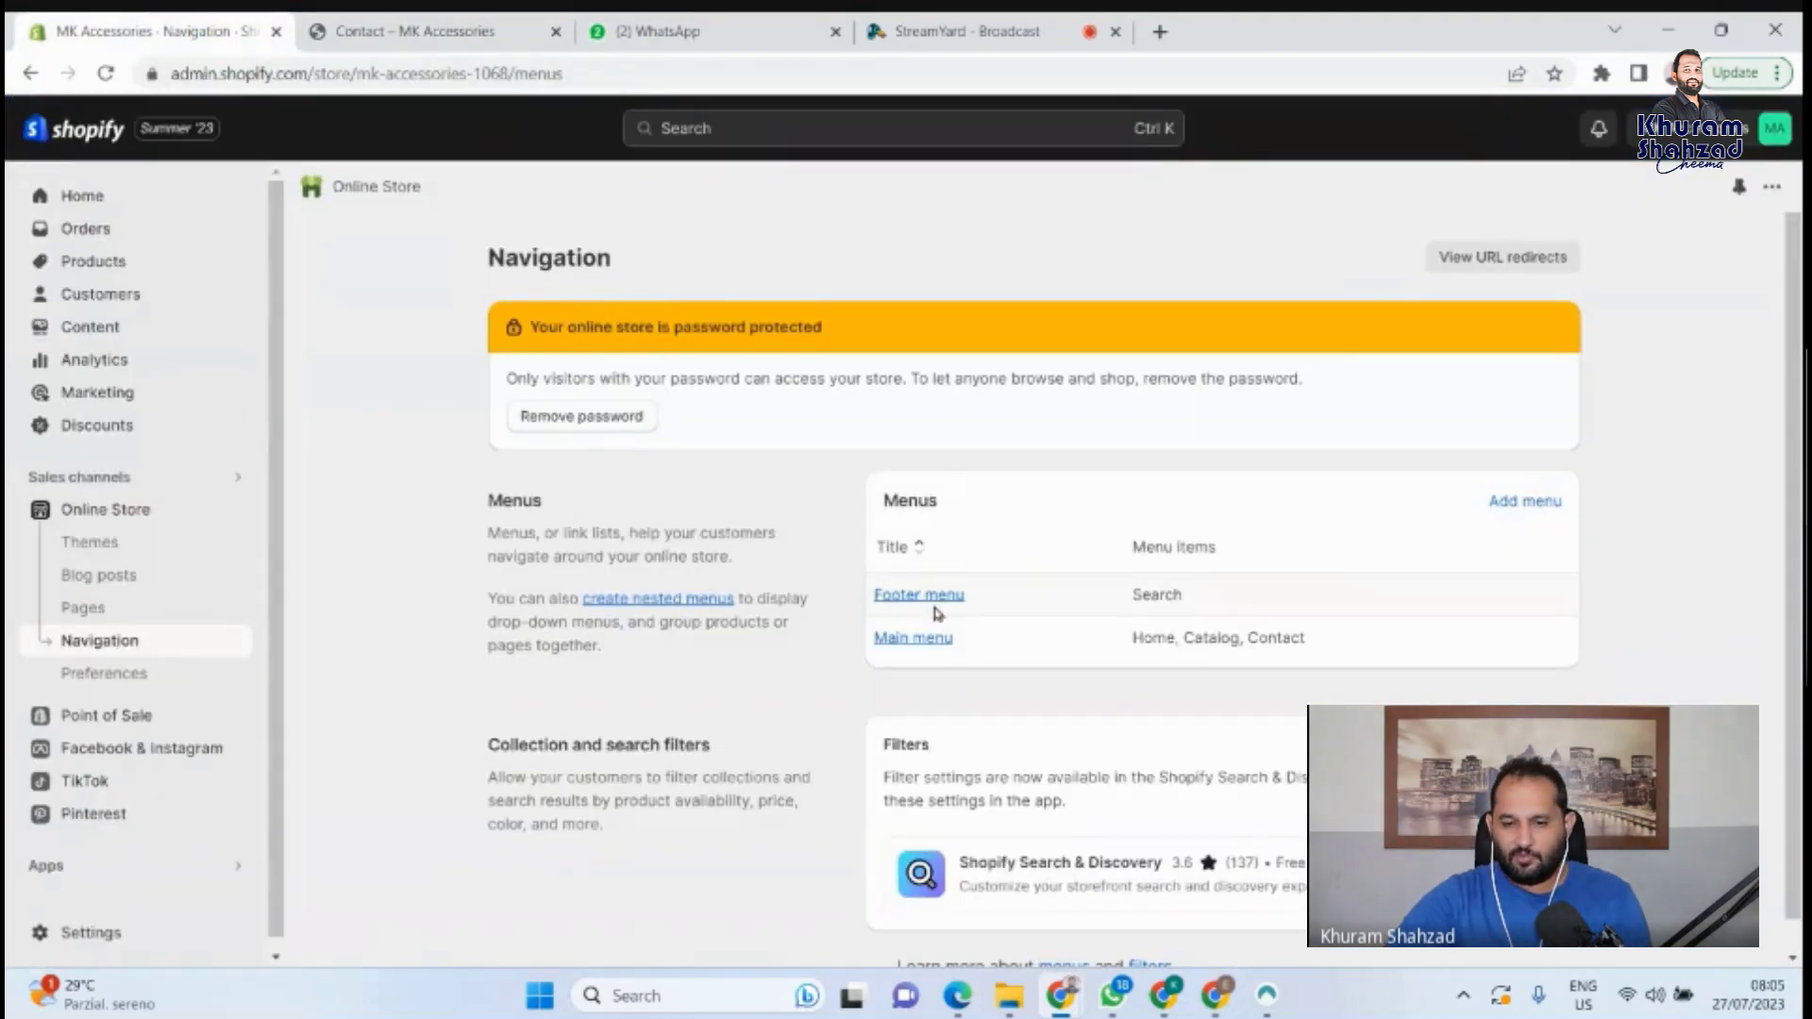
{"action": "left_click", "coordinate": [913, 639]}
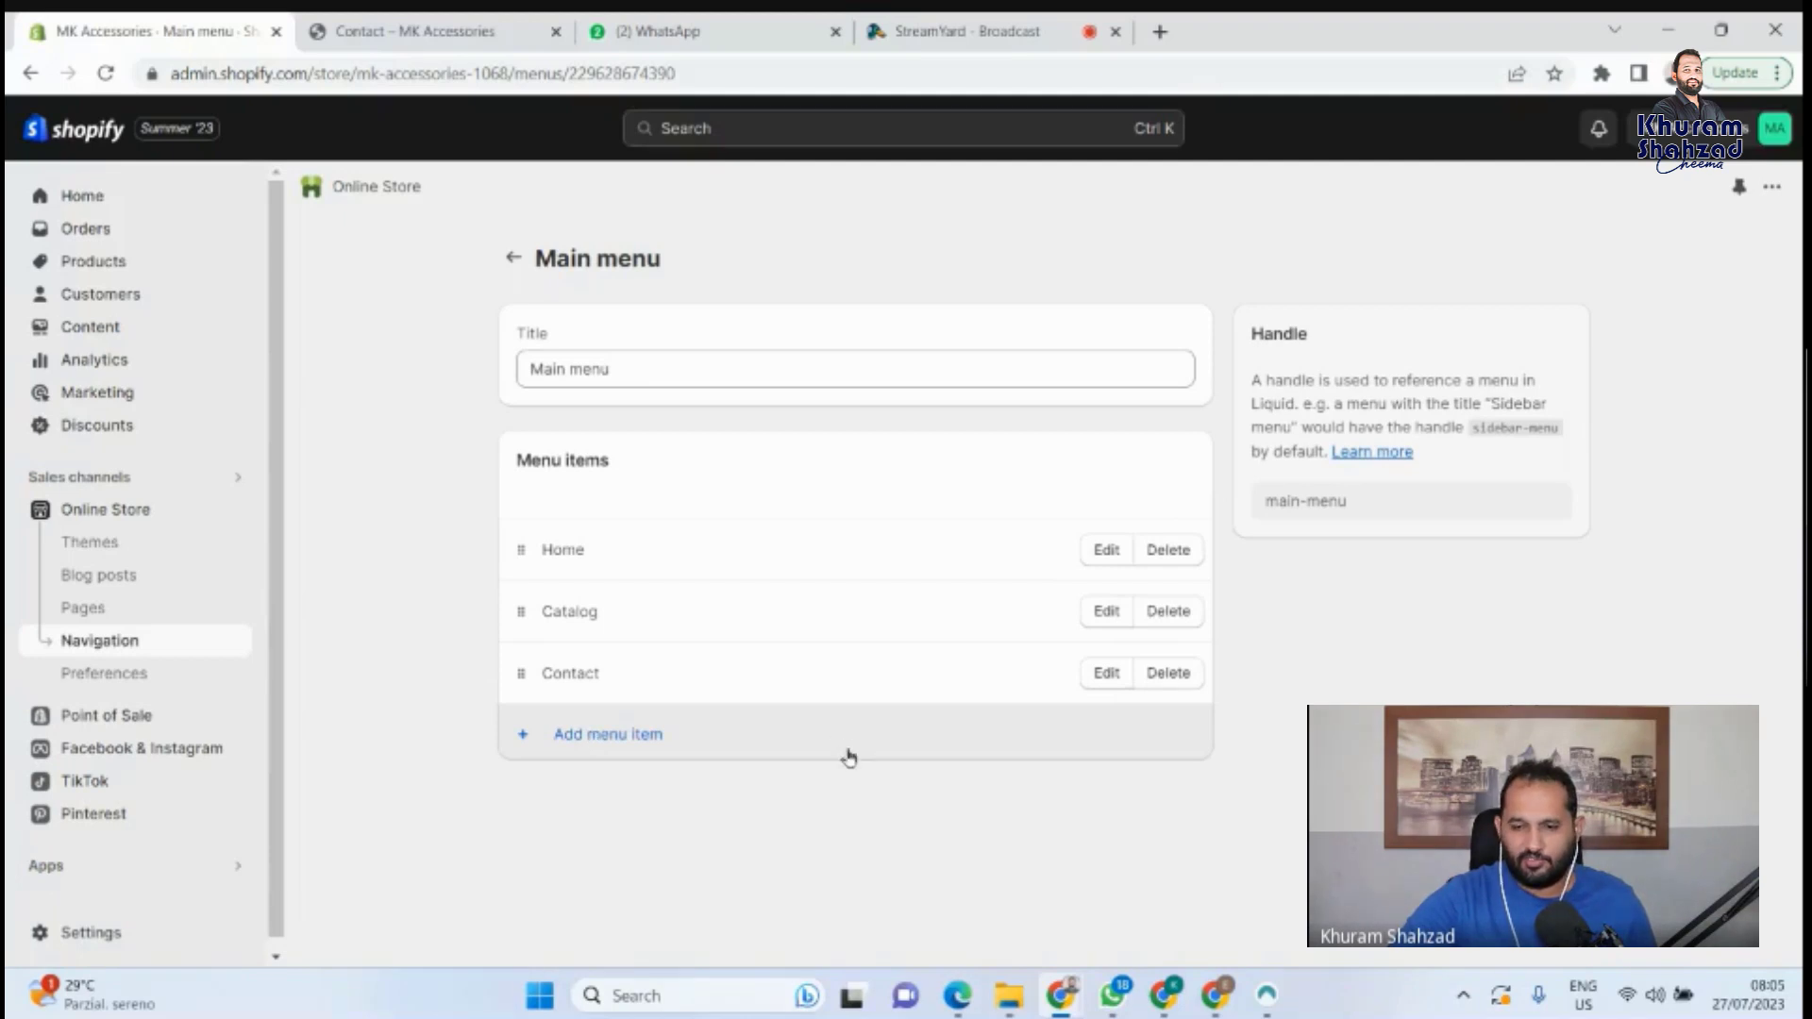
Add a Cooking & Dining item to the main menu, linked to the Cooking & Dining collection.
{"action": "left_click", "coordinate": [525, 736]}
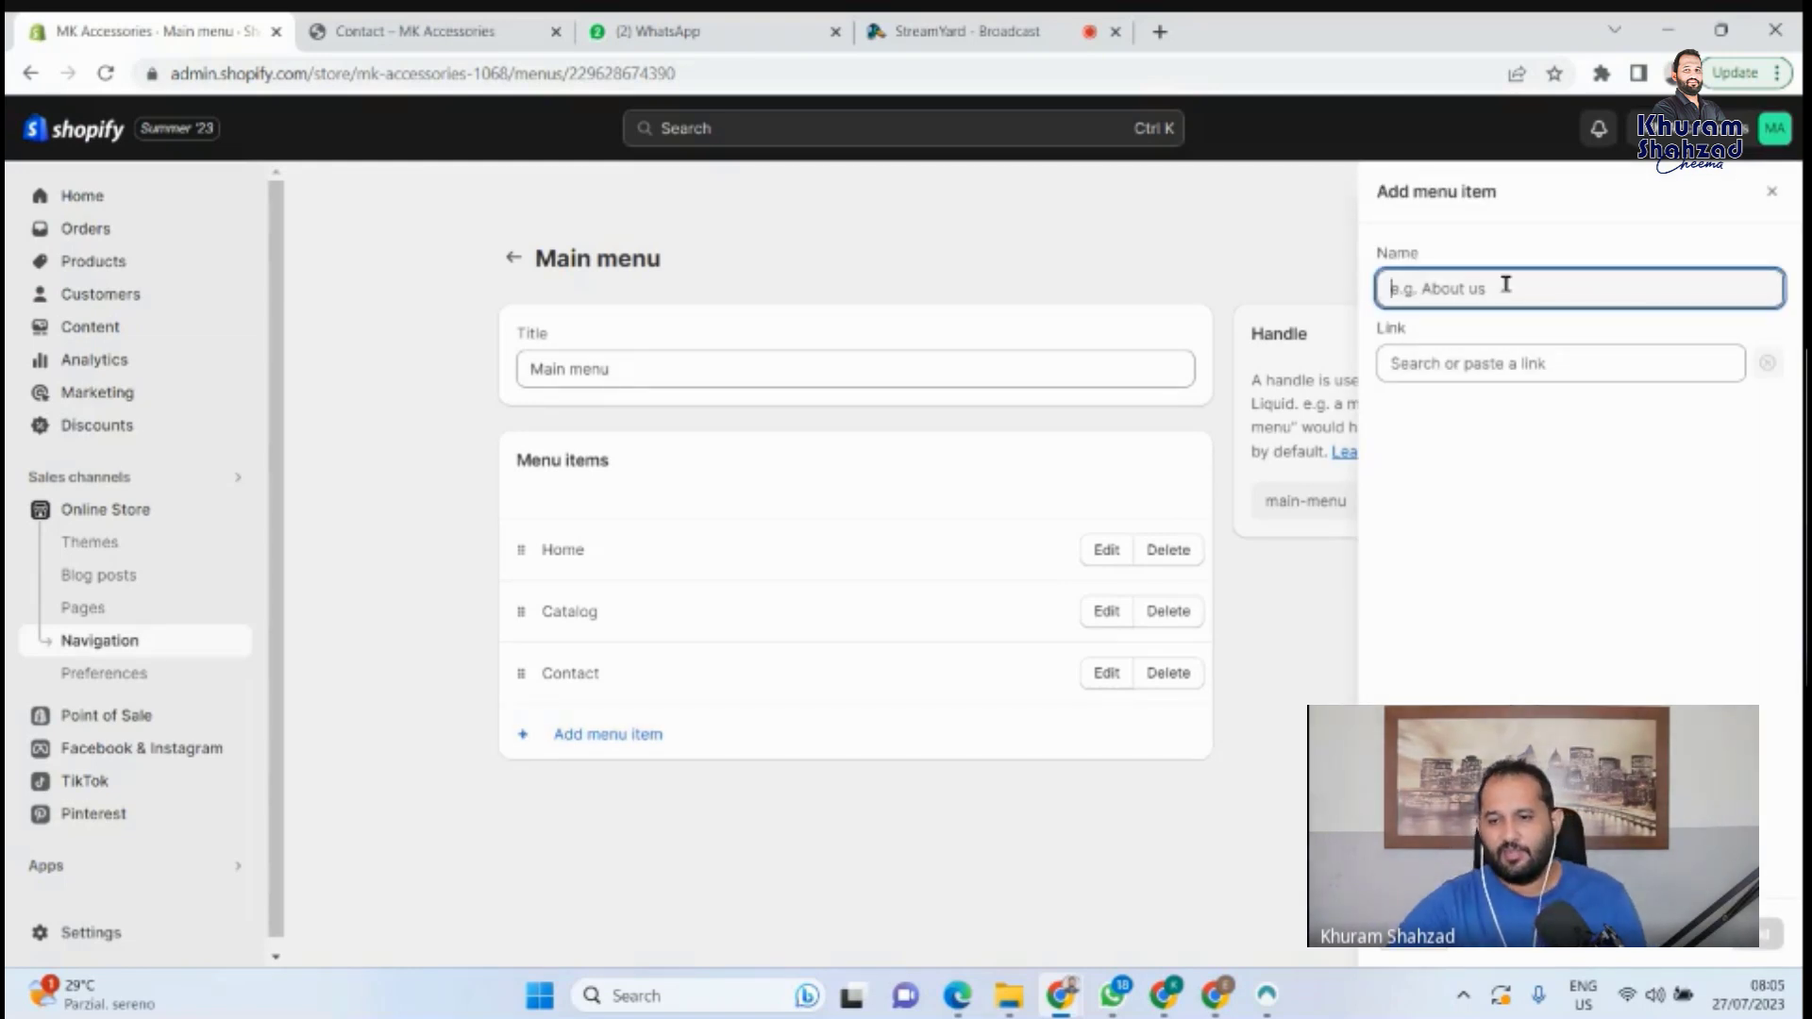
{"action": "left_click", "coordinate": [1472, 368]}
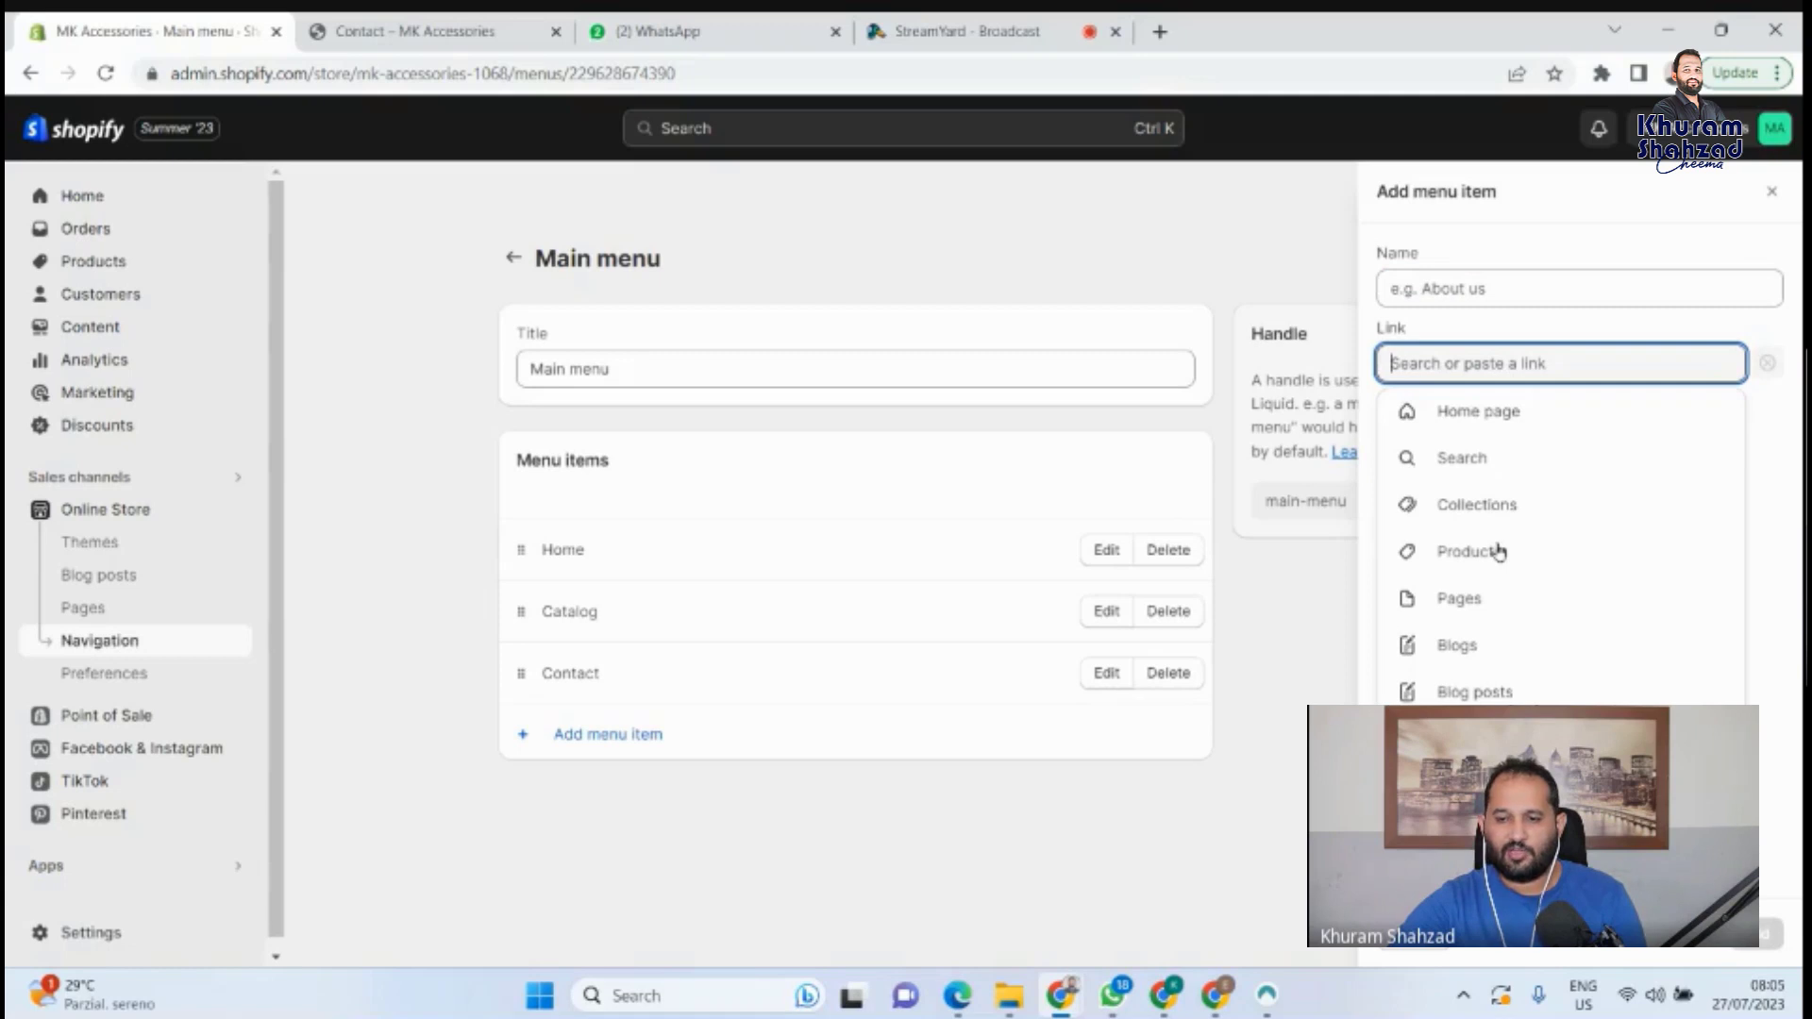
{"action": "left_click", "coordinate": [1488, 507]}
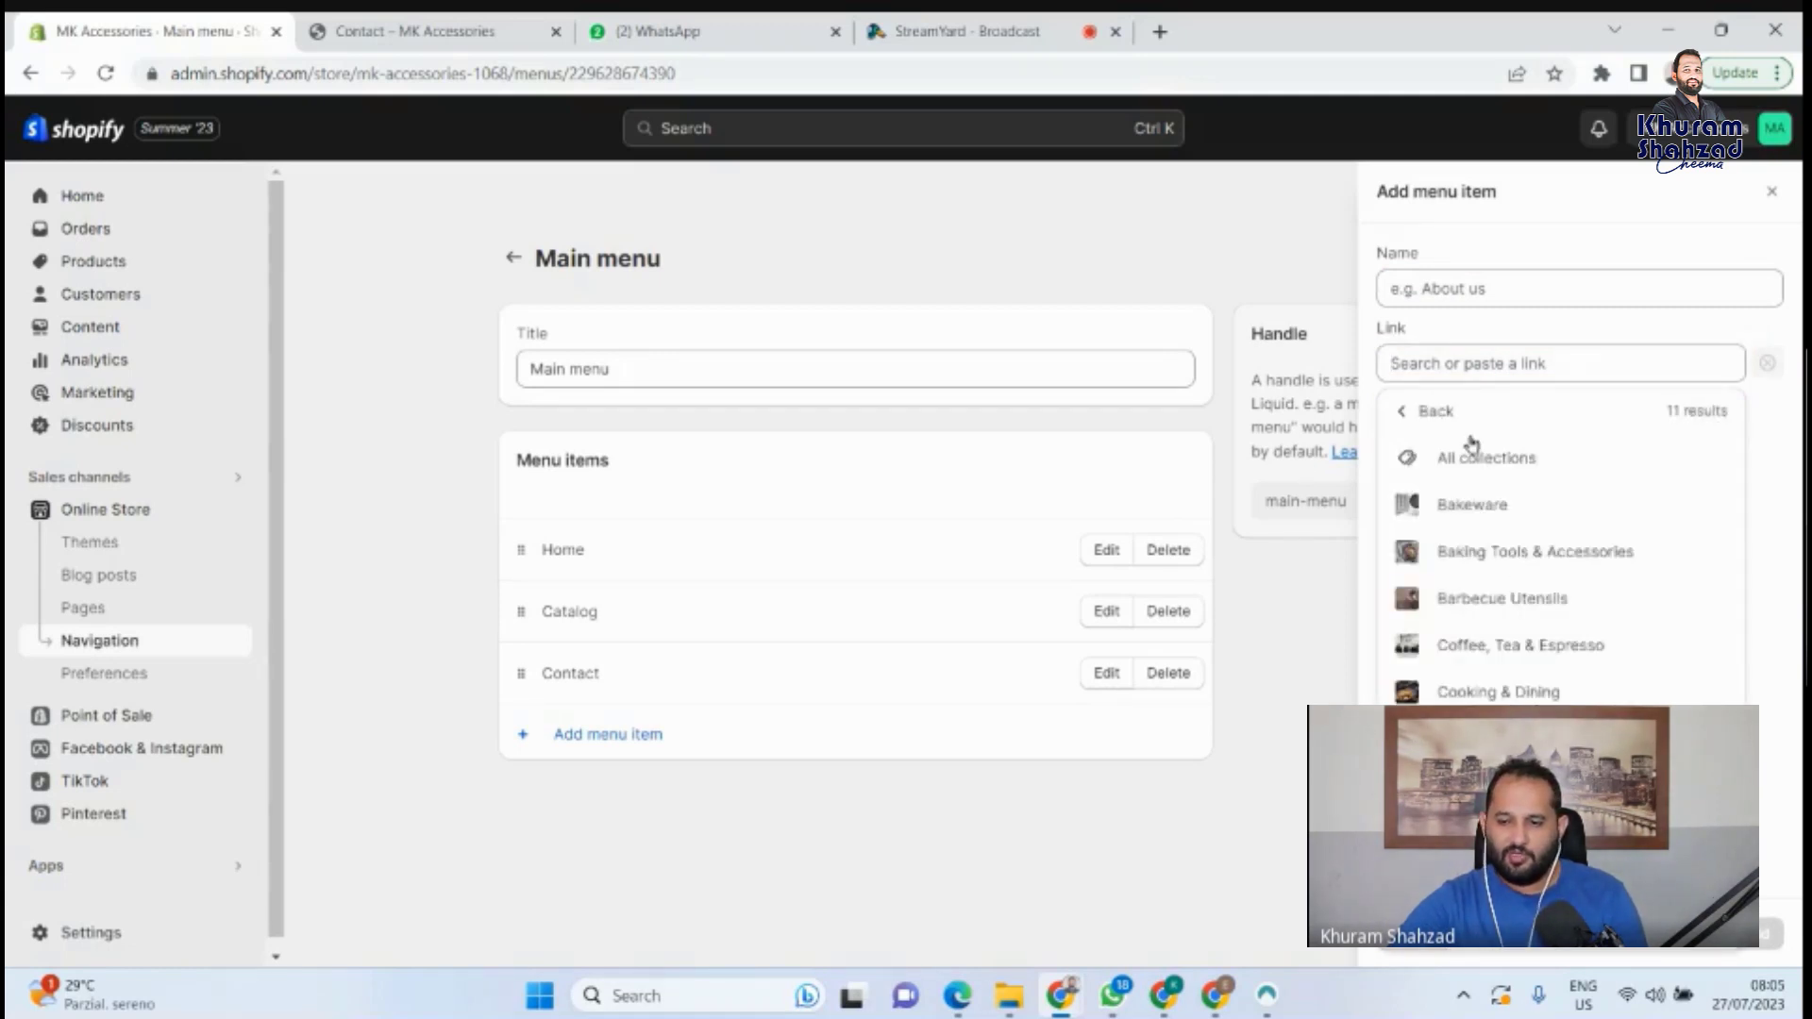
{"action": "left_click", "coordinate": [1476, 694]}
{"action": "left_click", "coordinate": [1761, 934]}
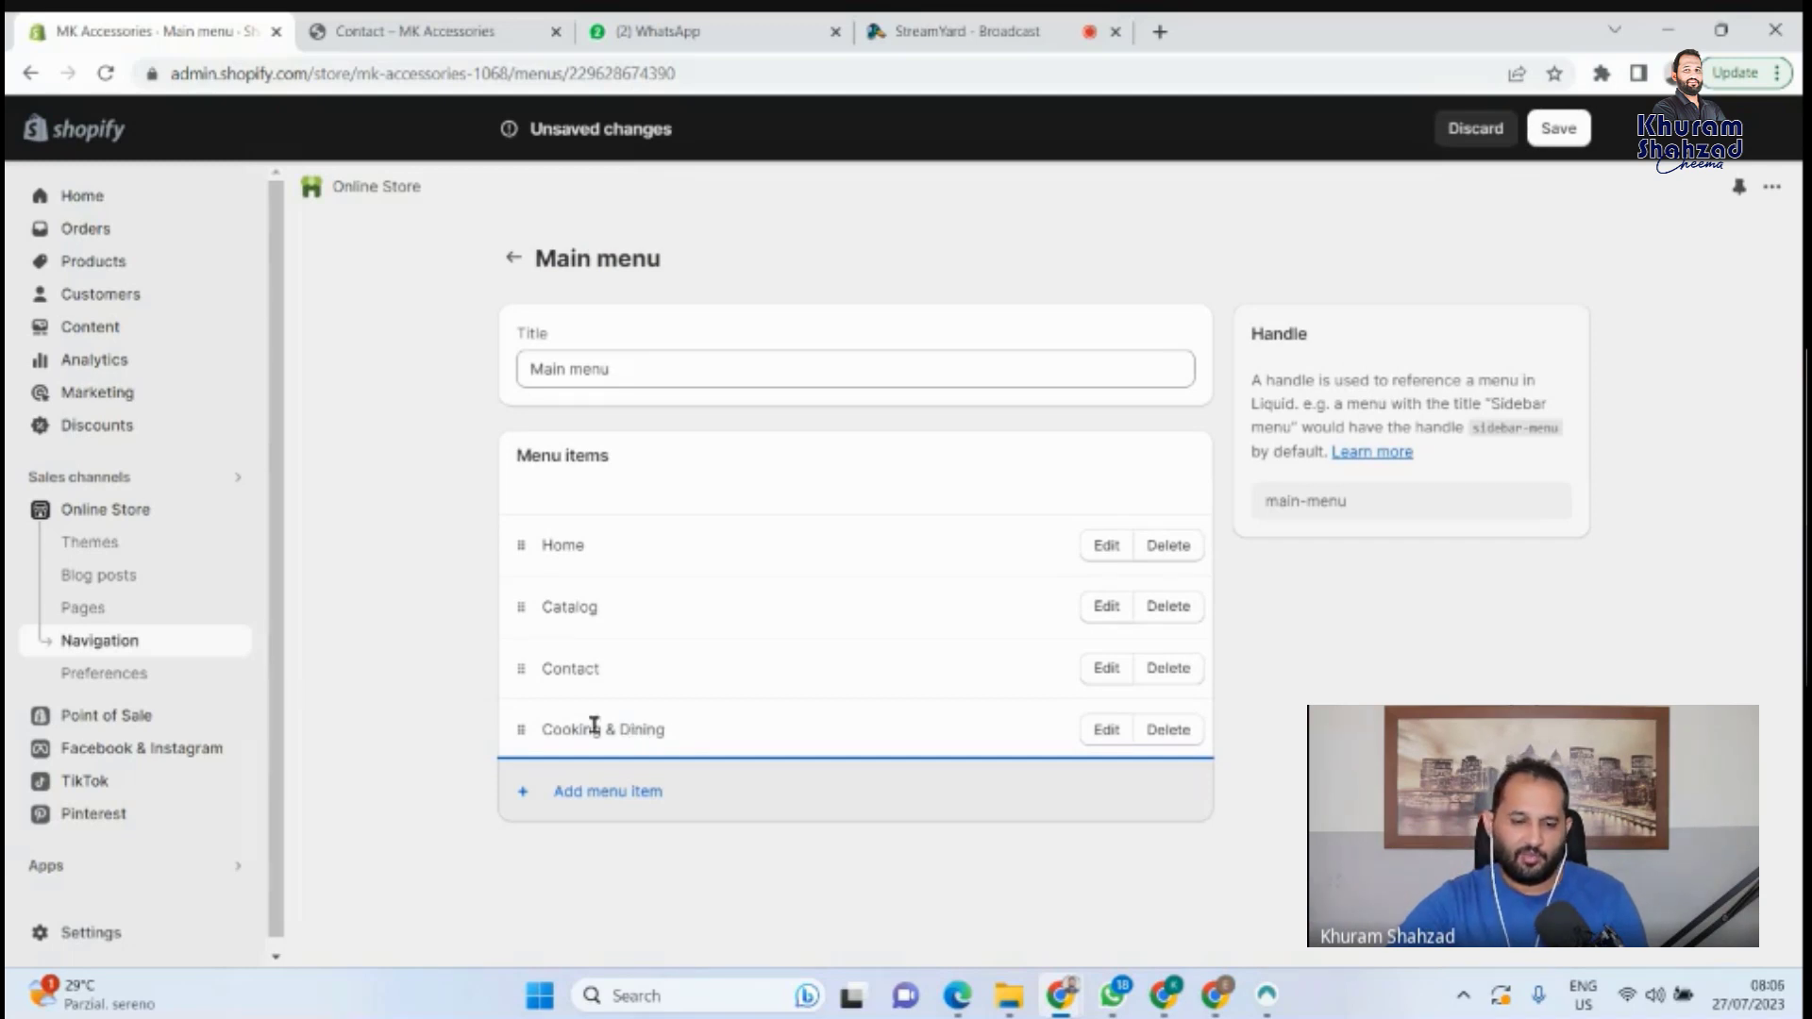
Add a Bakeware item to the main menu, linked to the Bakeware collection.
{"action": "left_click", "coordinate": [579, 810]}
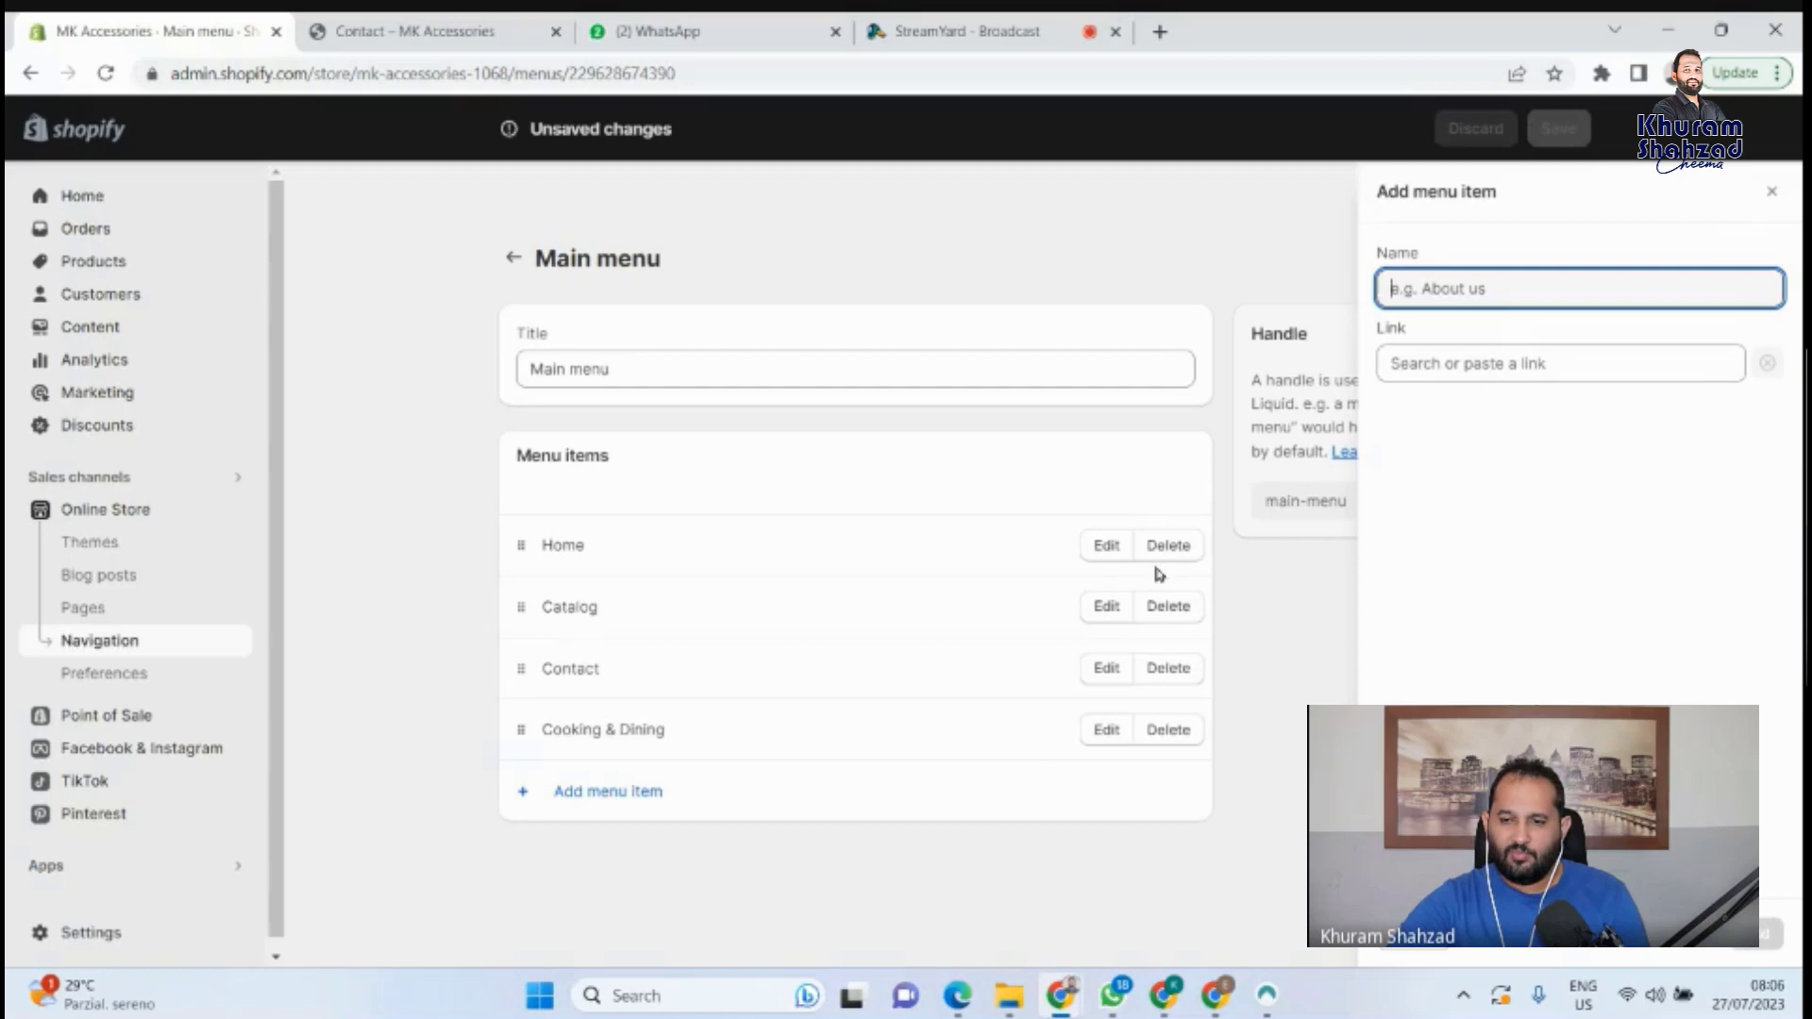
{"action": "left_click", "coordinate": [1499, 364]}
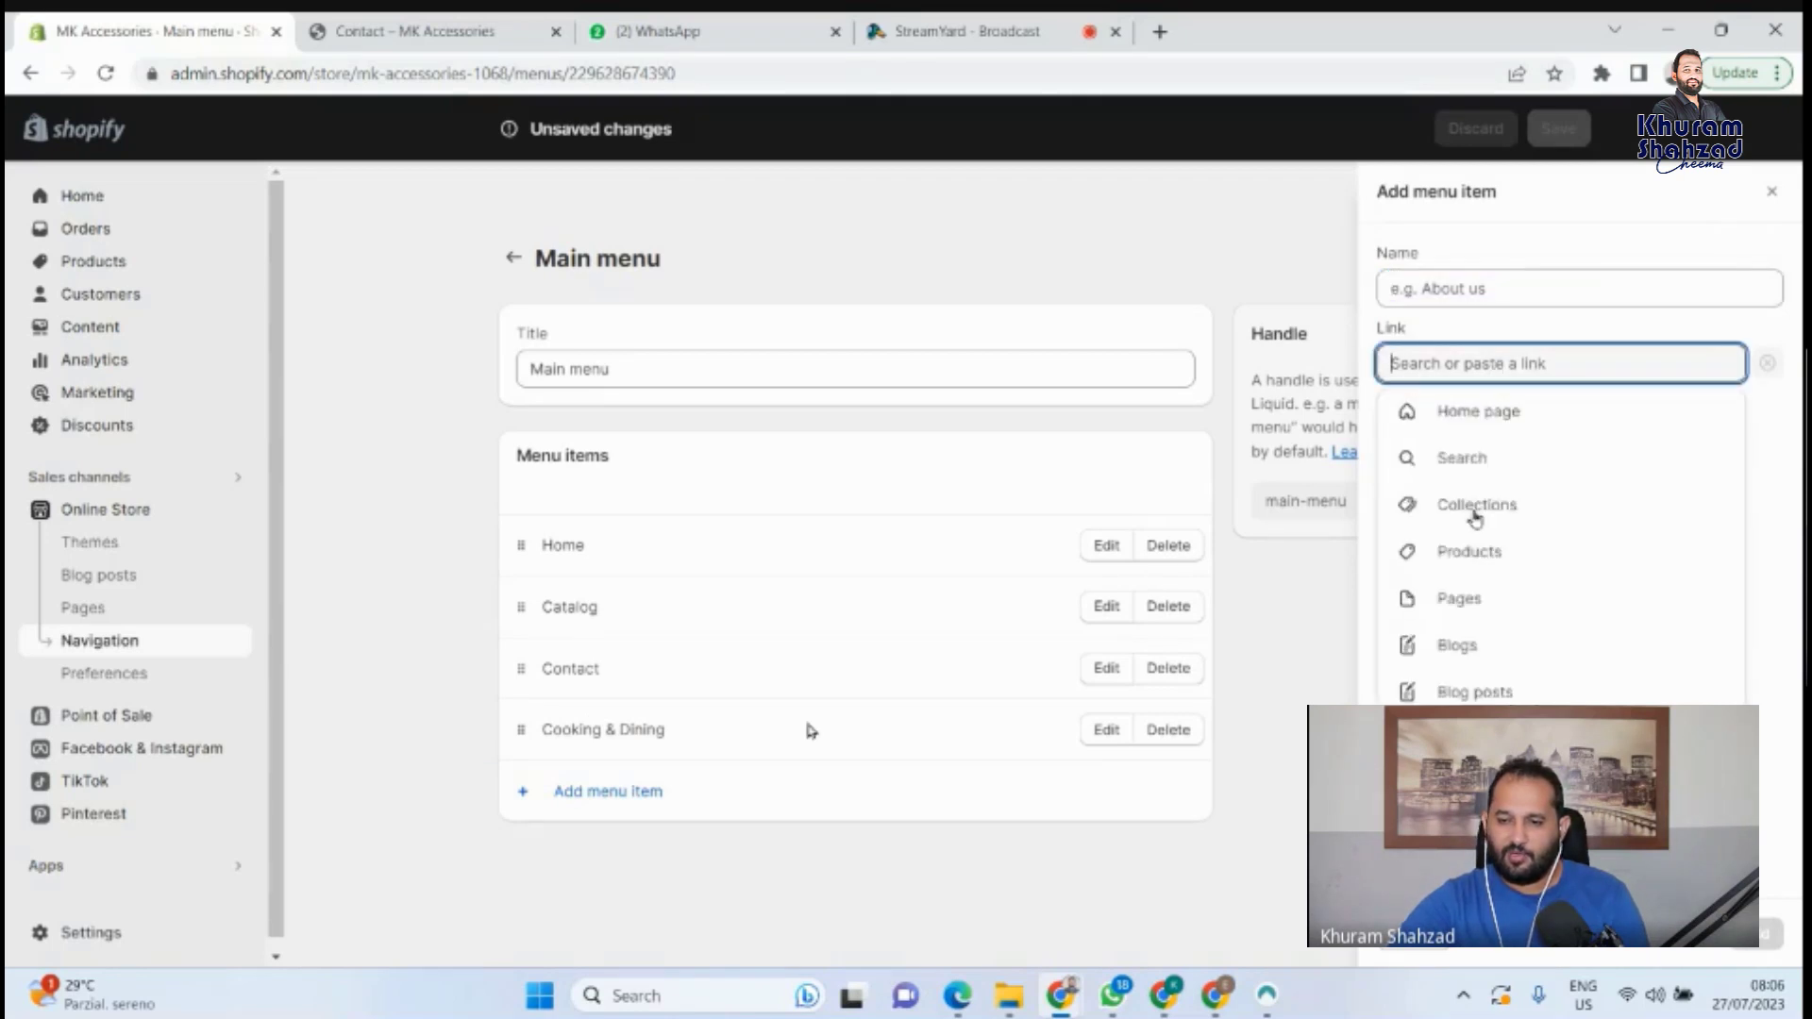
{"action": "left_click", "coordinate": [1474, 511]}
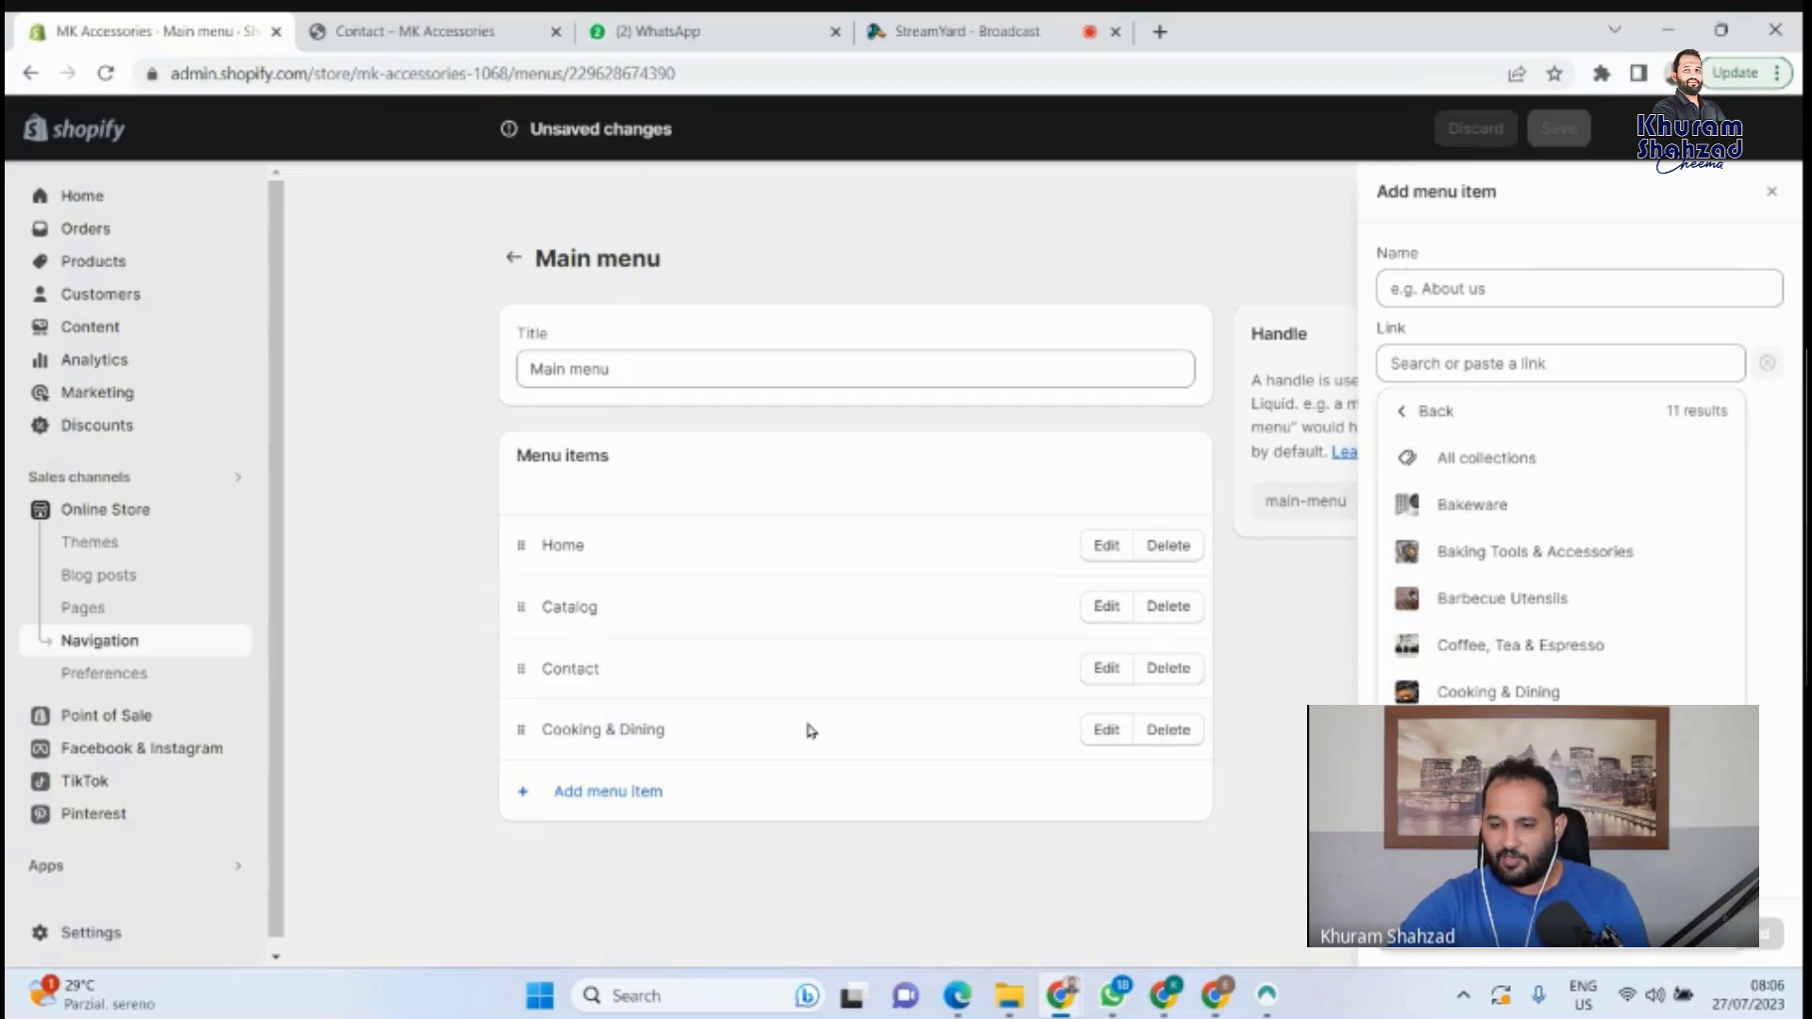
{"action": "left_click", "coordinate": [1445, 510]}
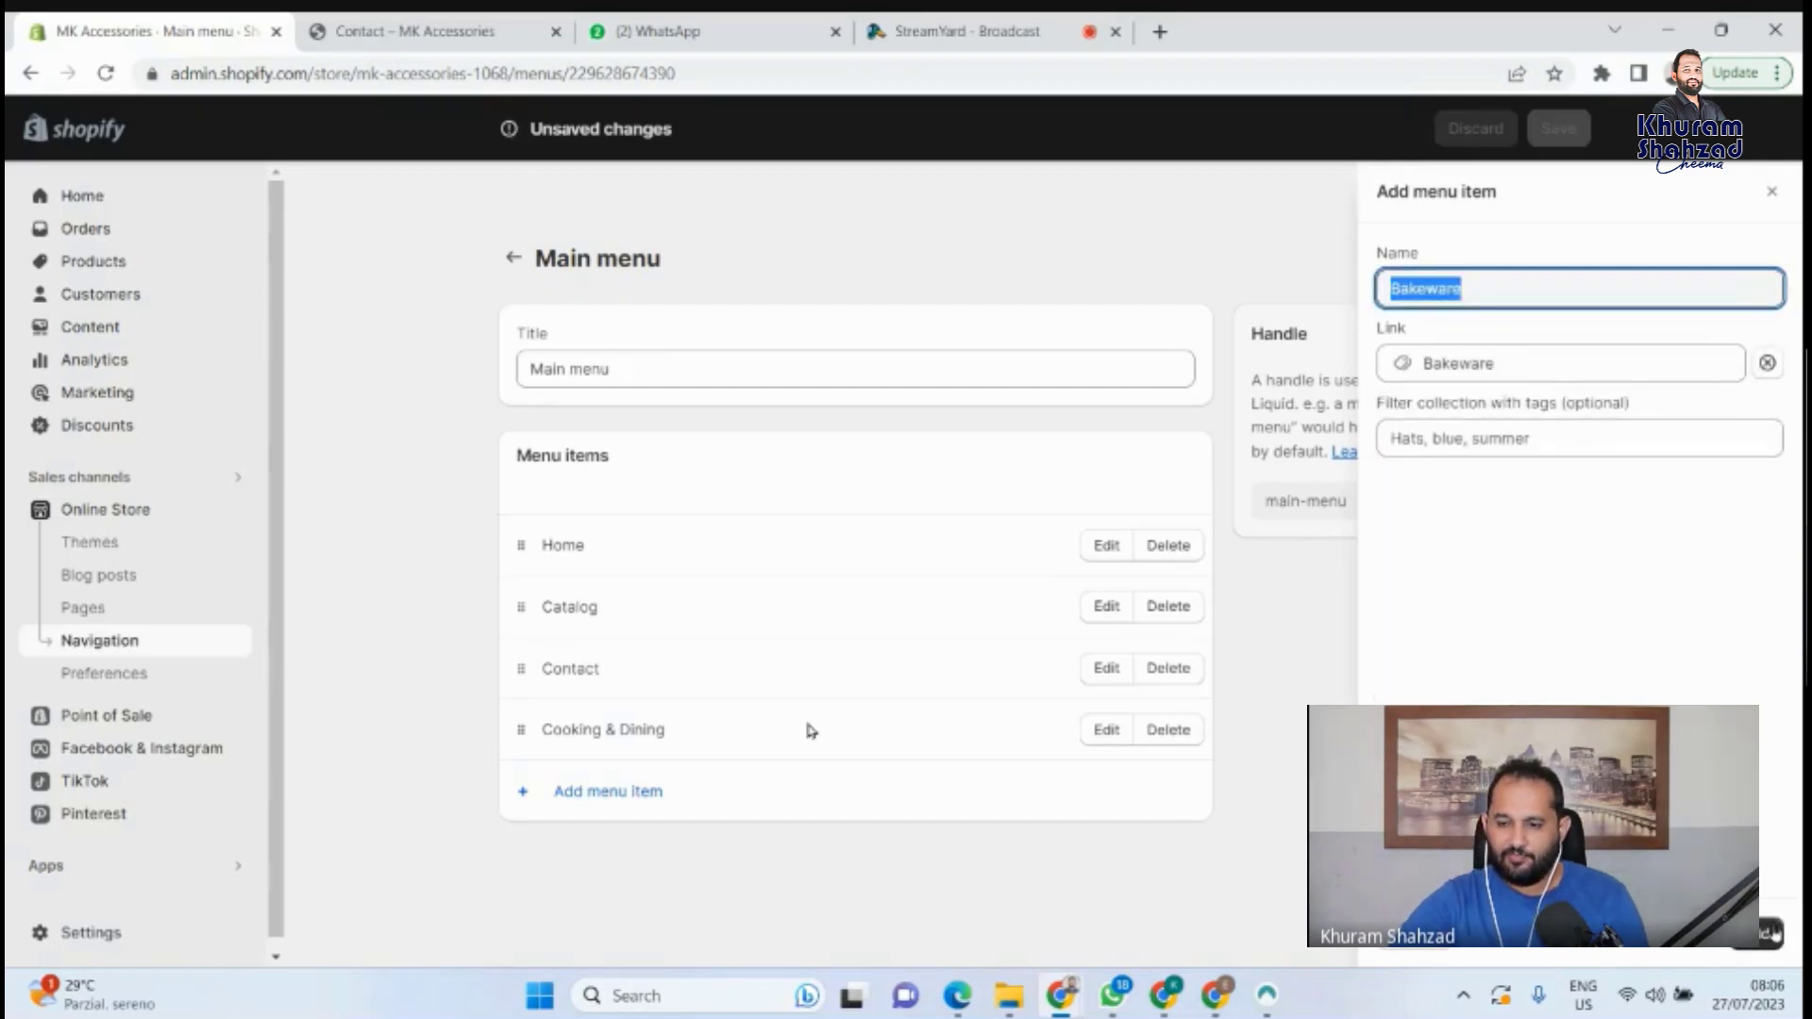
{"action": "key", "text": "Return"}
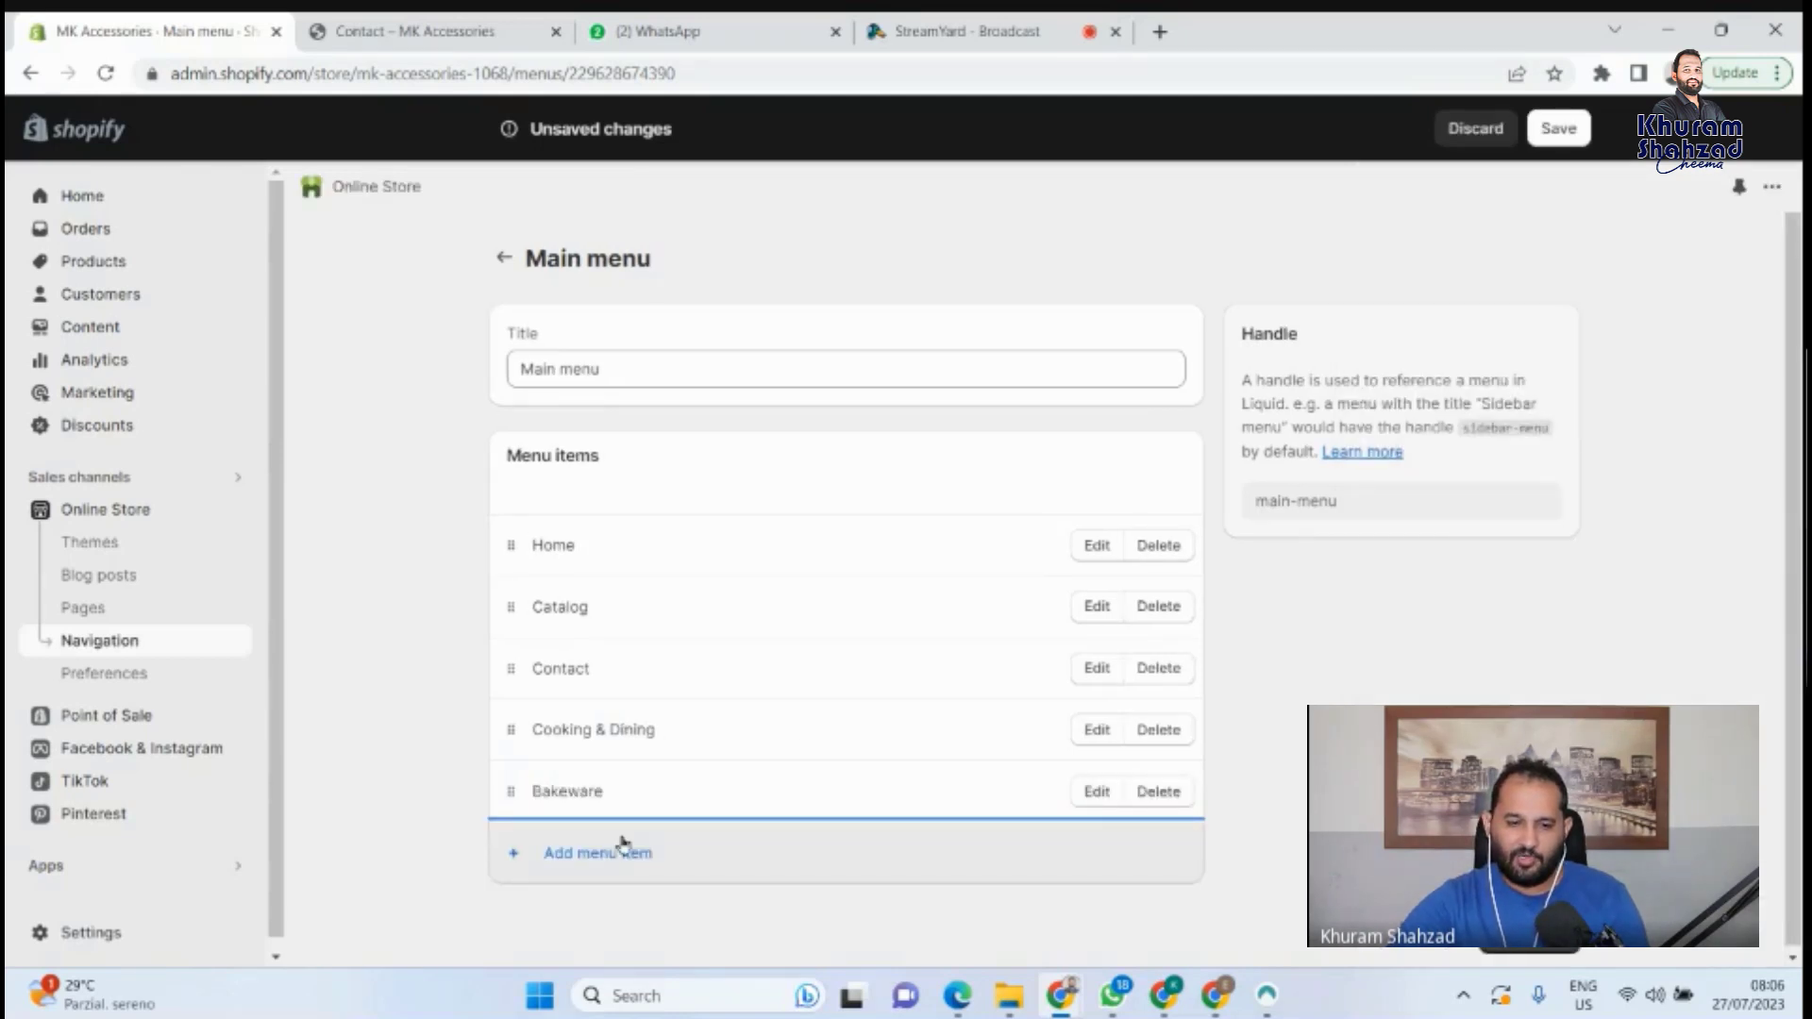
Add a Cookware item linked to the Cookware collection and save the main menu.
{"action": "left_click", "coordinate": [536, 854]}
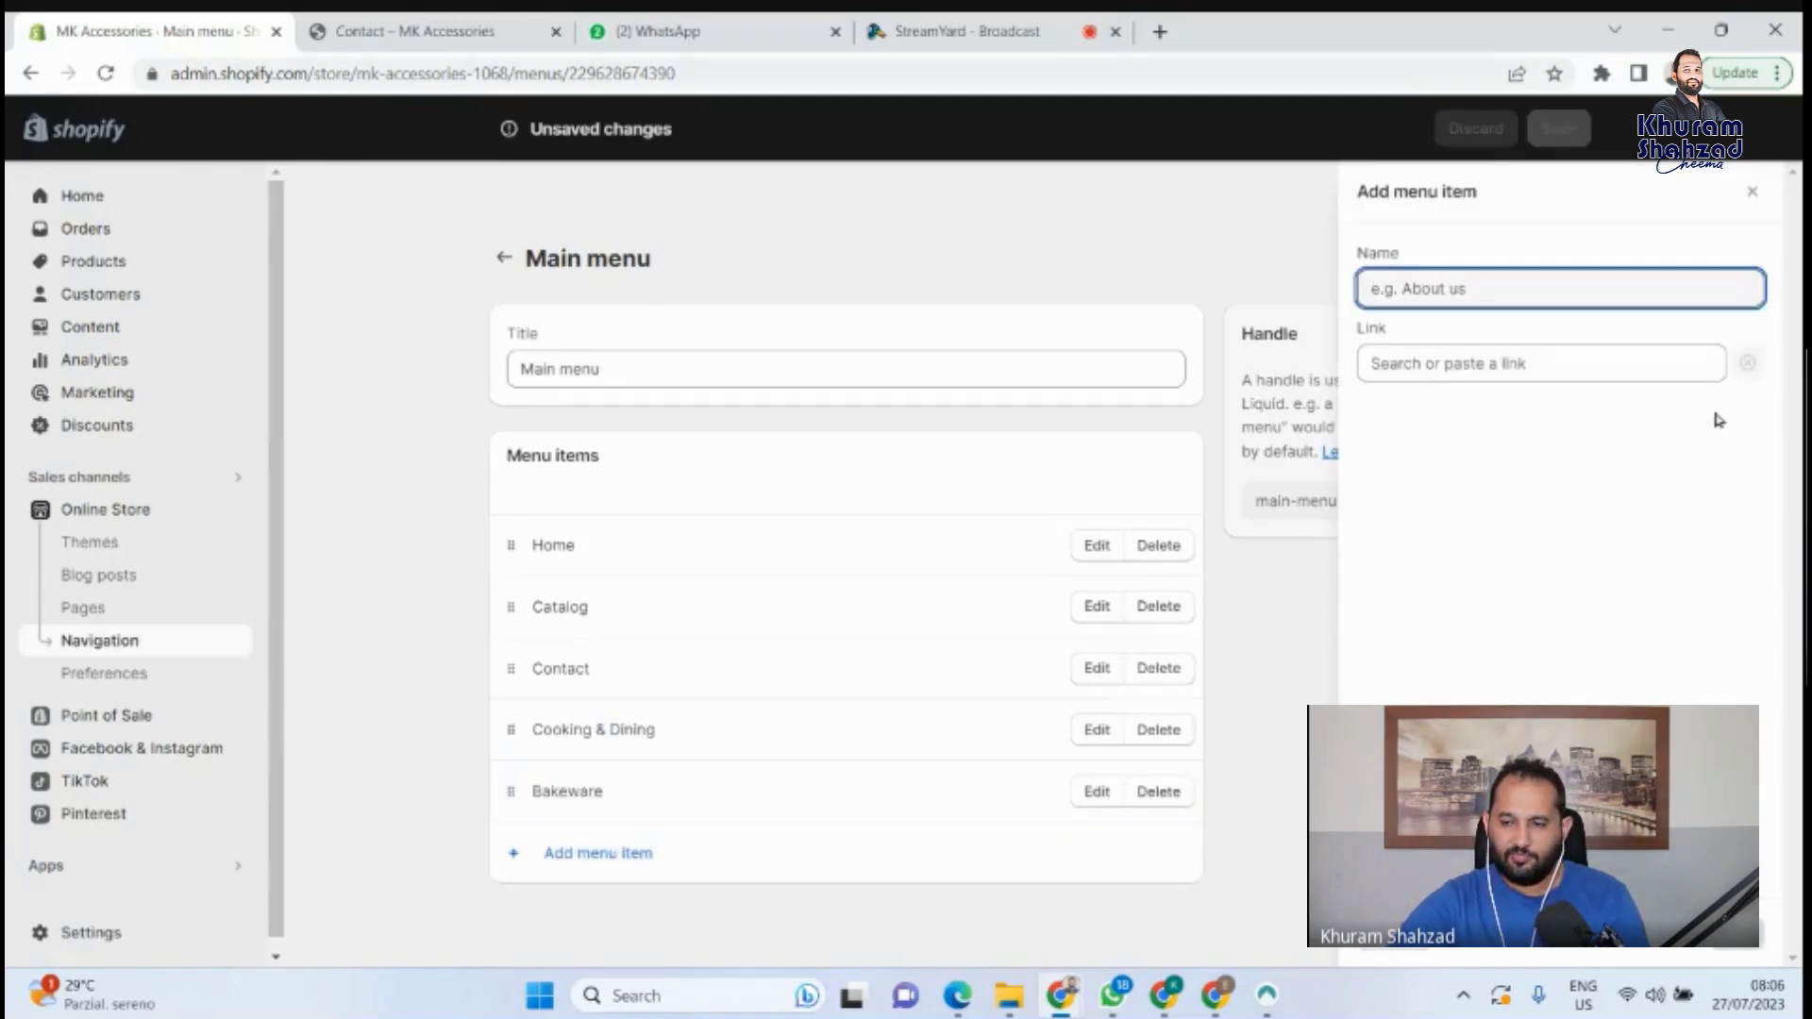
{"action": "left_click", "coordinate": [1503, 362]}
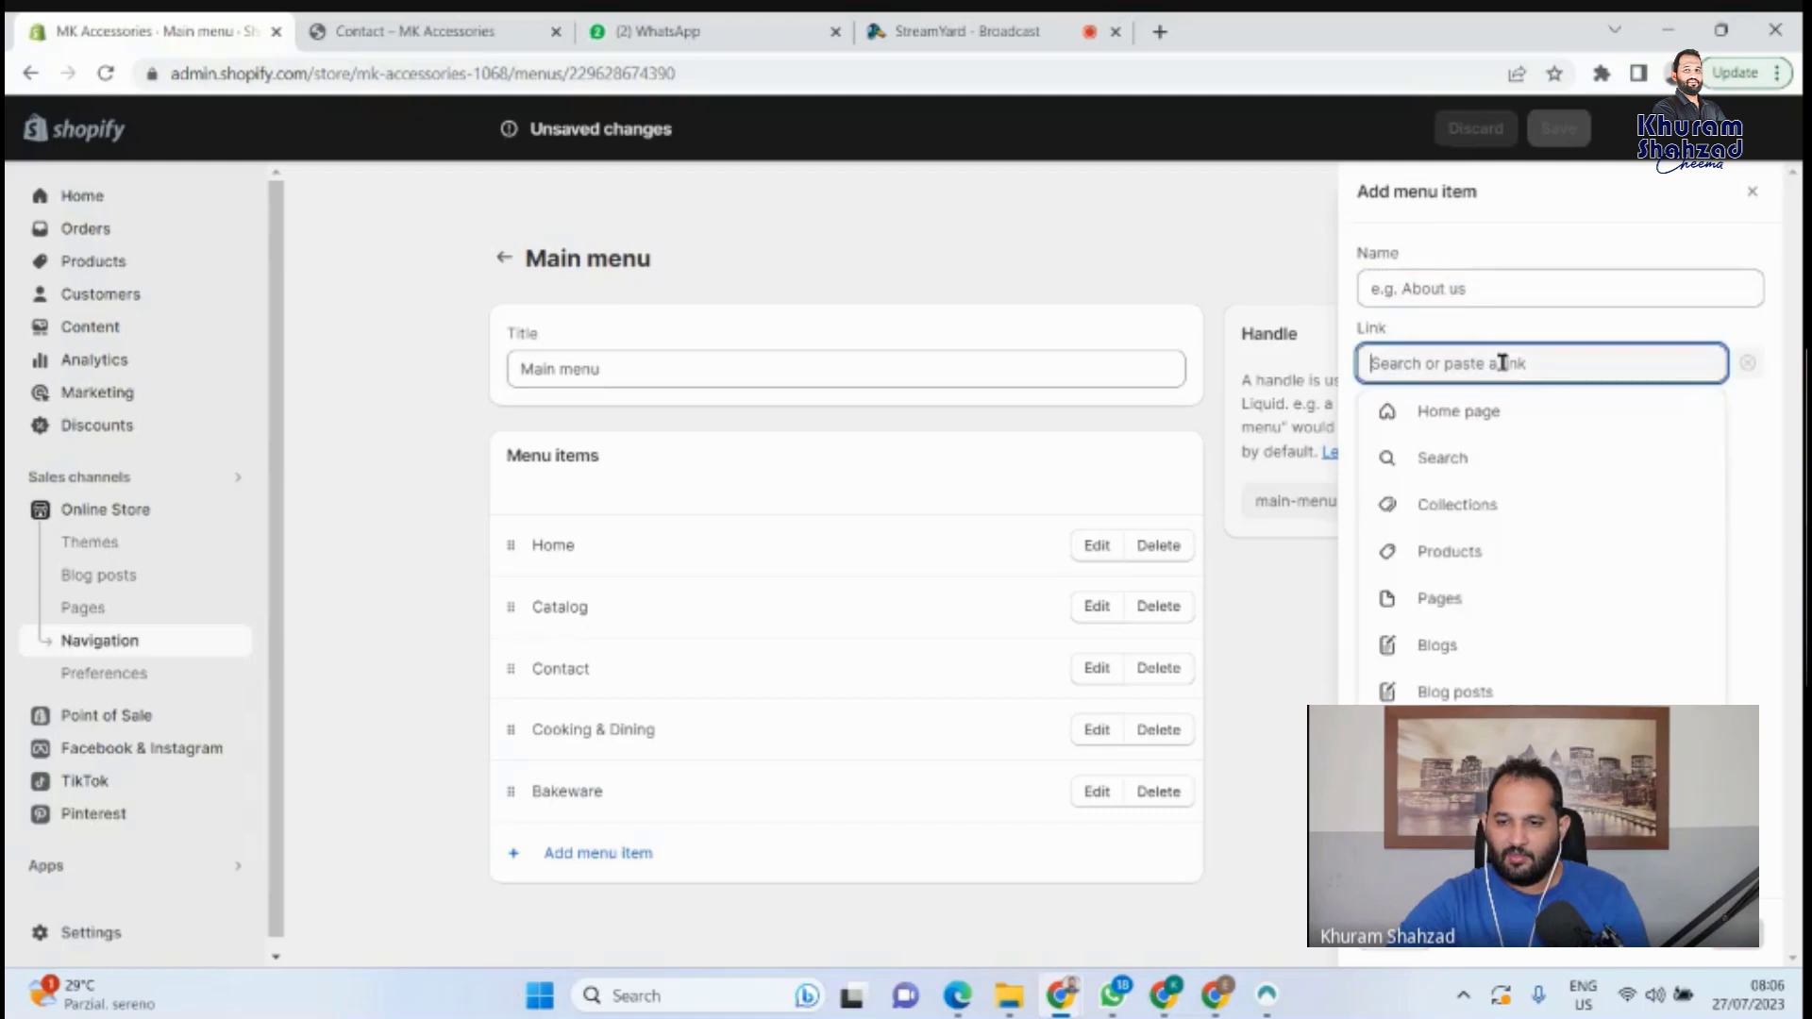
{"action": "left_click", "coordinate": [1461, 505]}
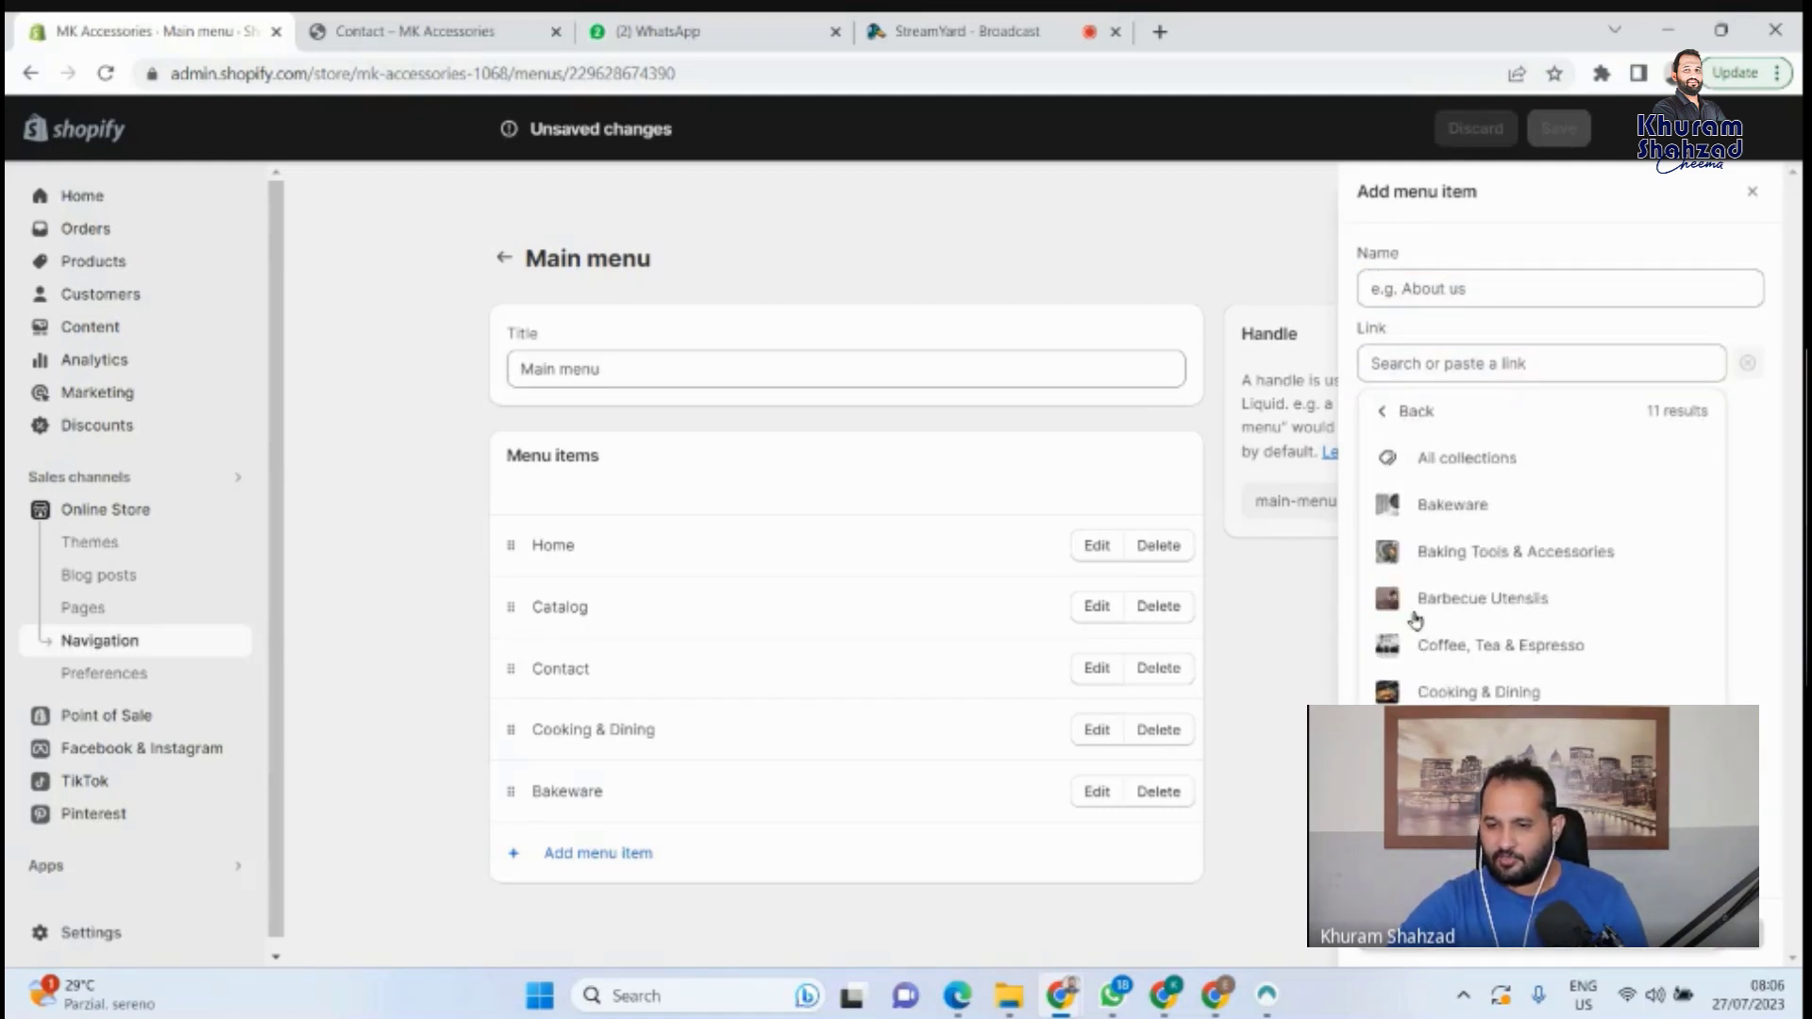
{"action": "left_click", "coordinate": [1454, 739]}
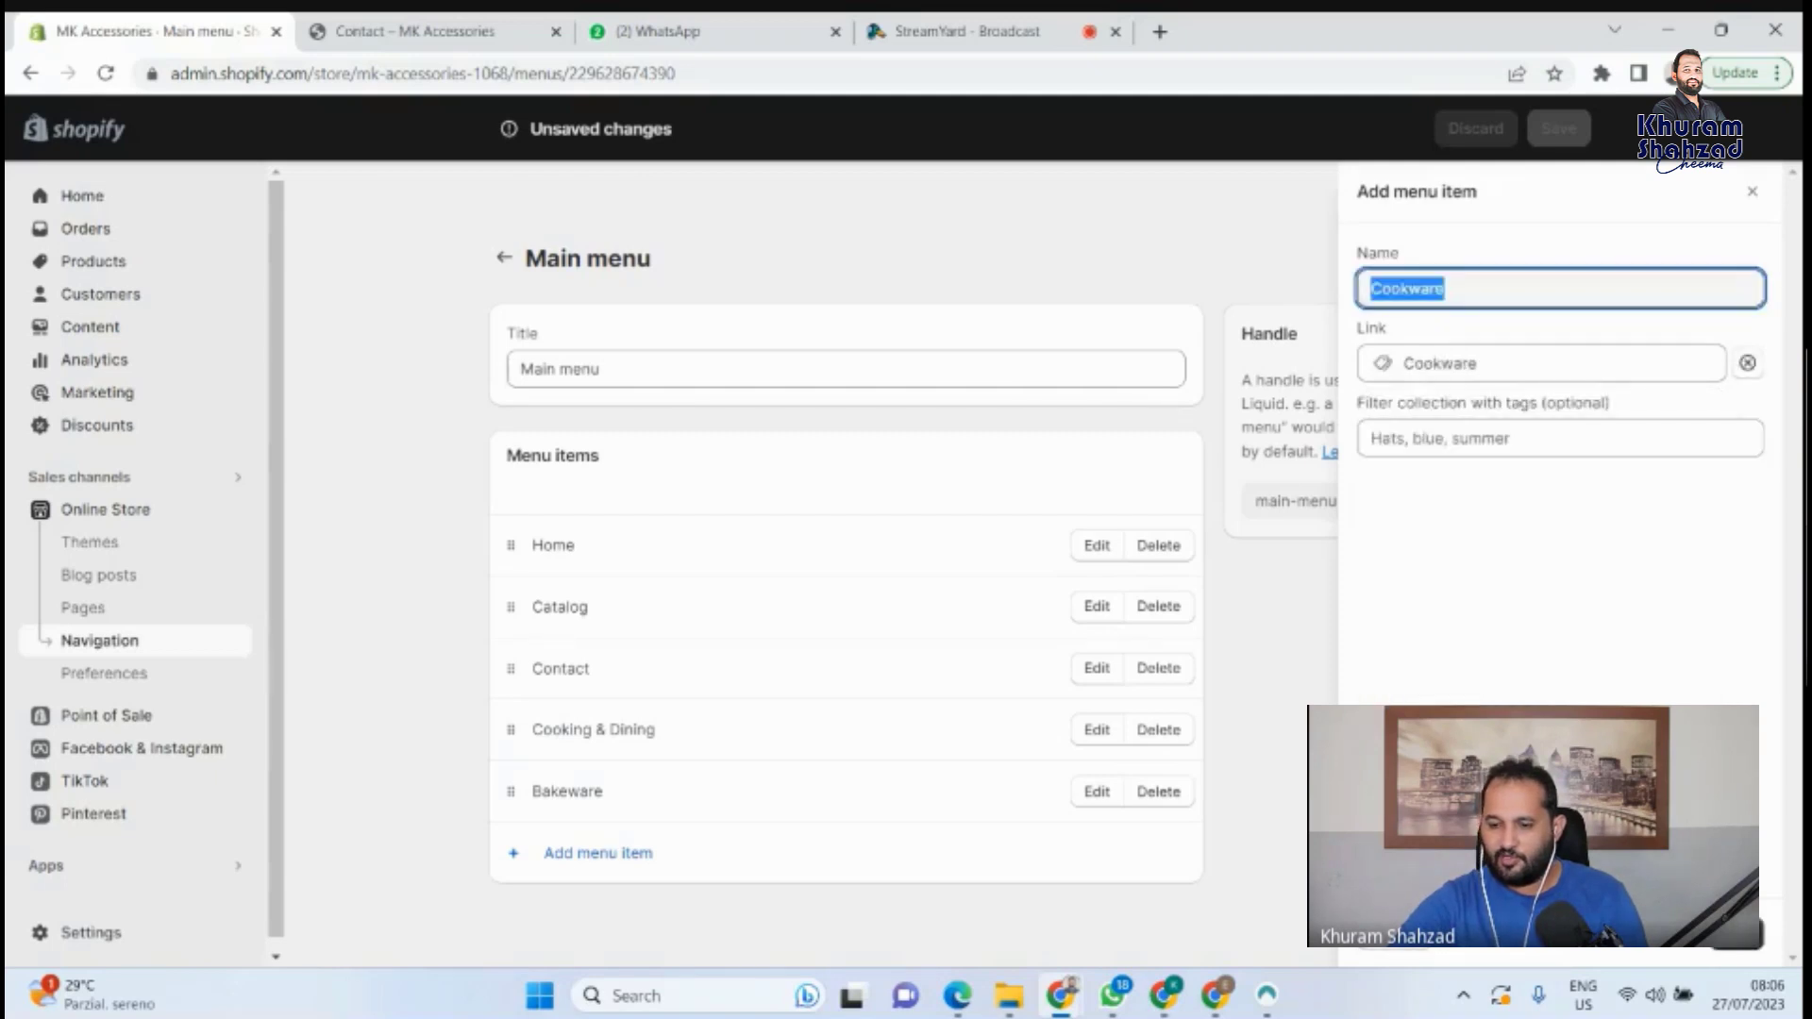
{"action": "left_click", "coordinate": [1736, 934]}
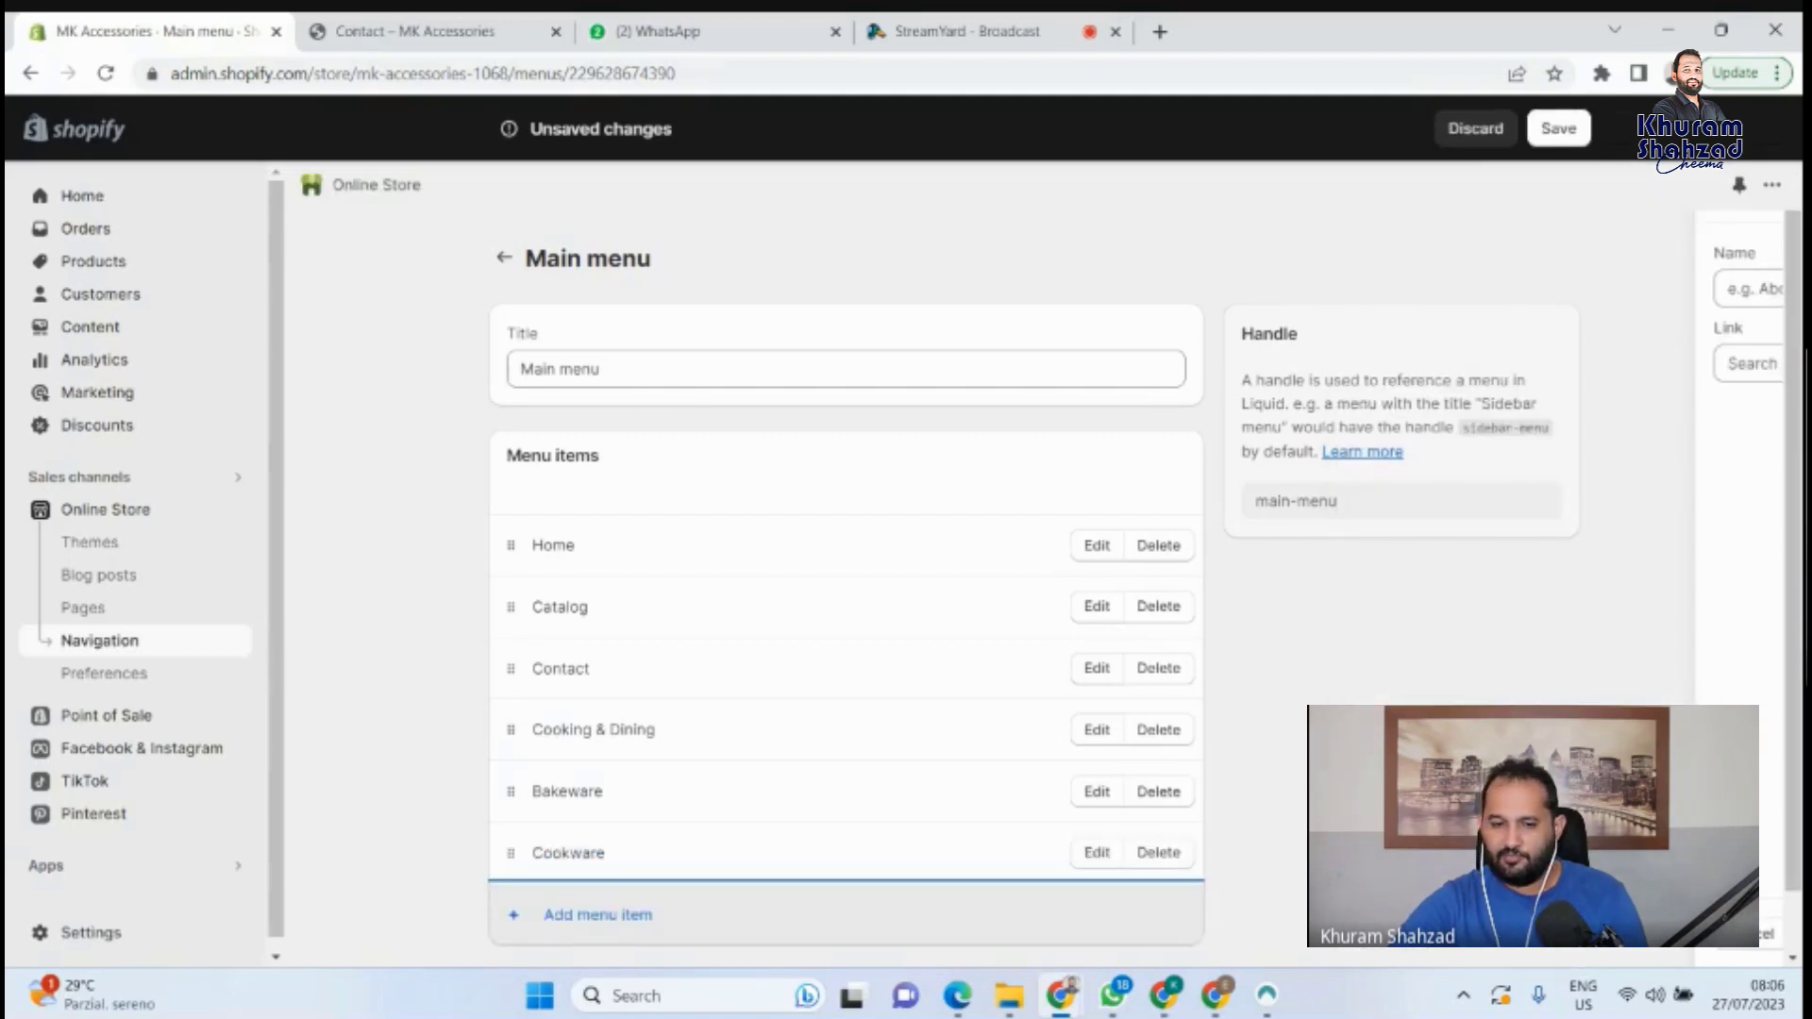
{"action": "left_click", "coordinate": [1559, 129]}
Reload the storefront and check the Cooking & Dining, Bakeware and Cookware links in its header menu.
{"action": "left_click", "coordinate": [416, 32]}
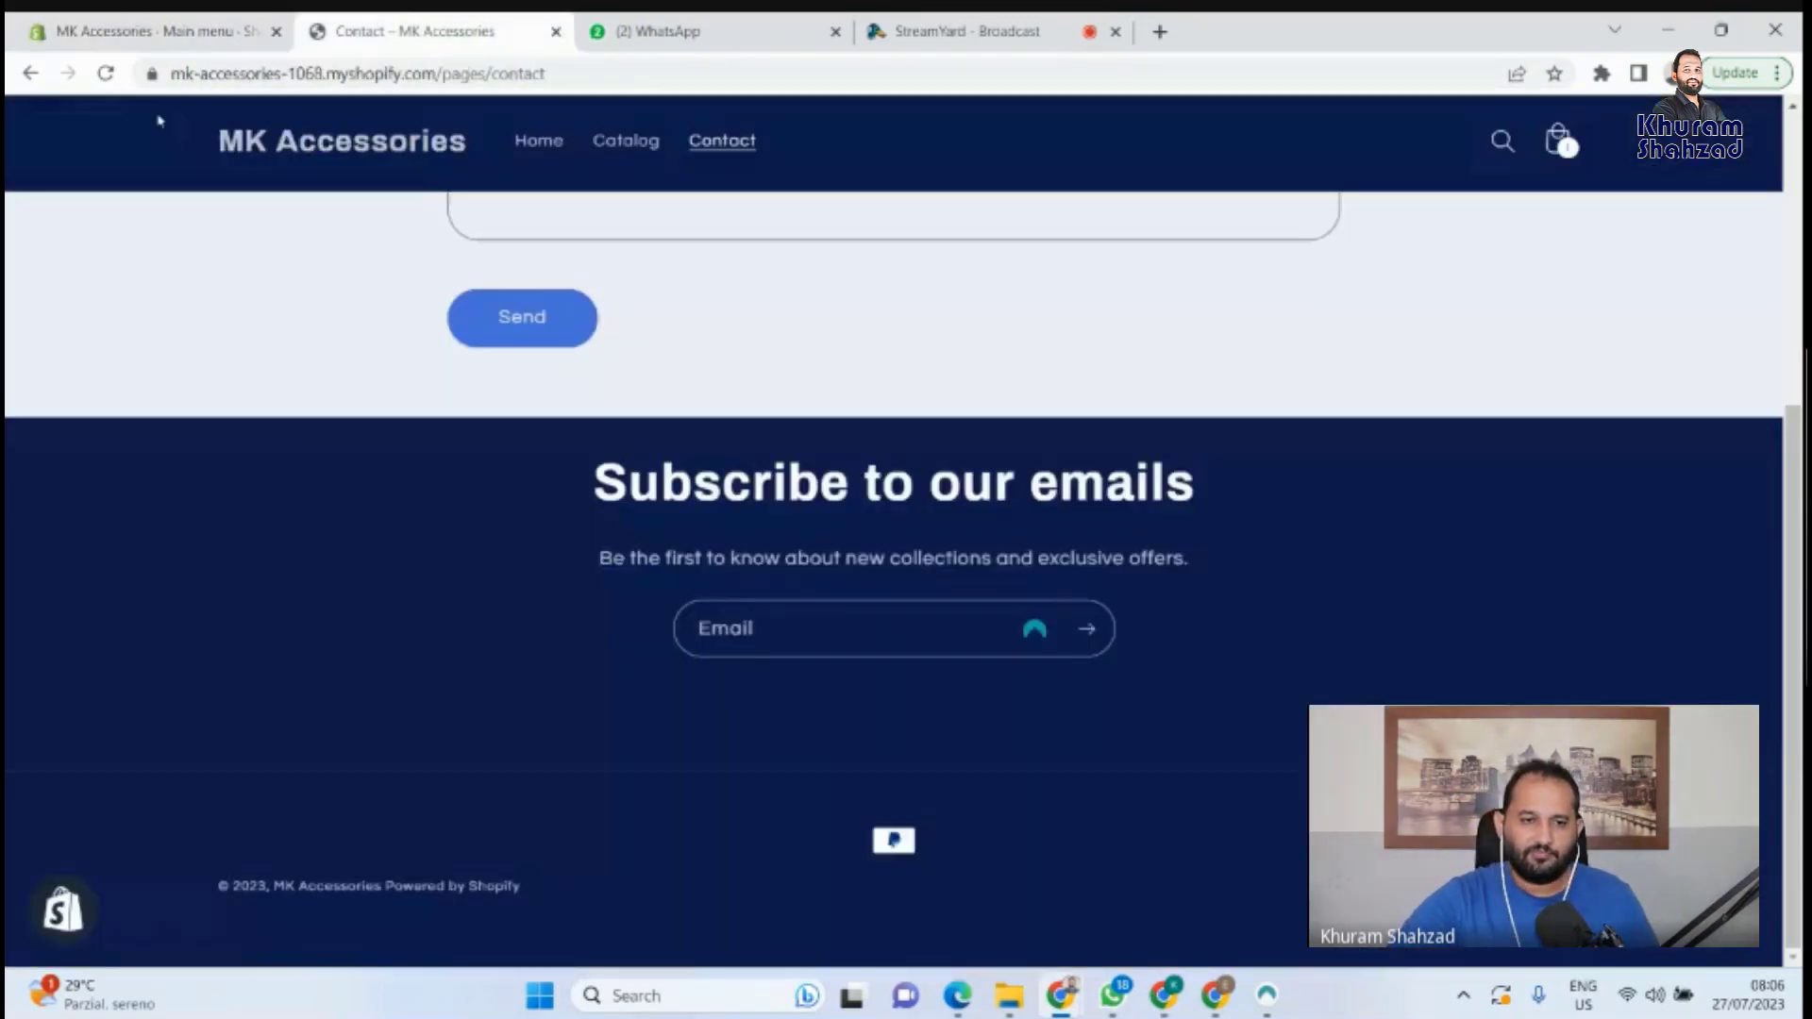
{"action": "left_click", "coordinate": [105, 72]}
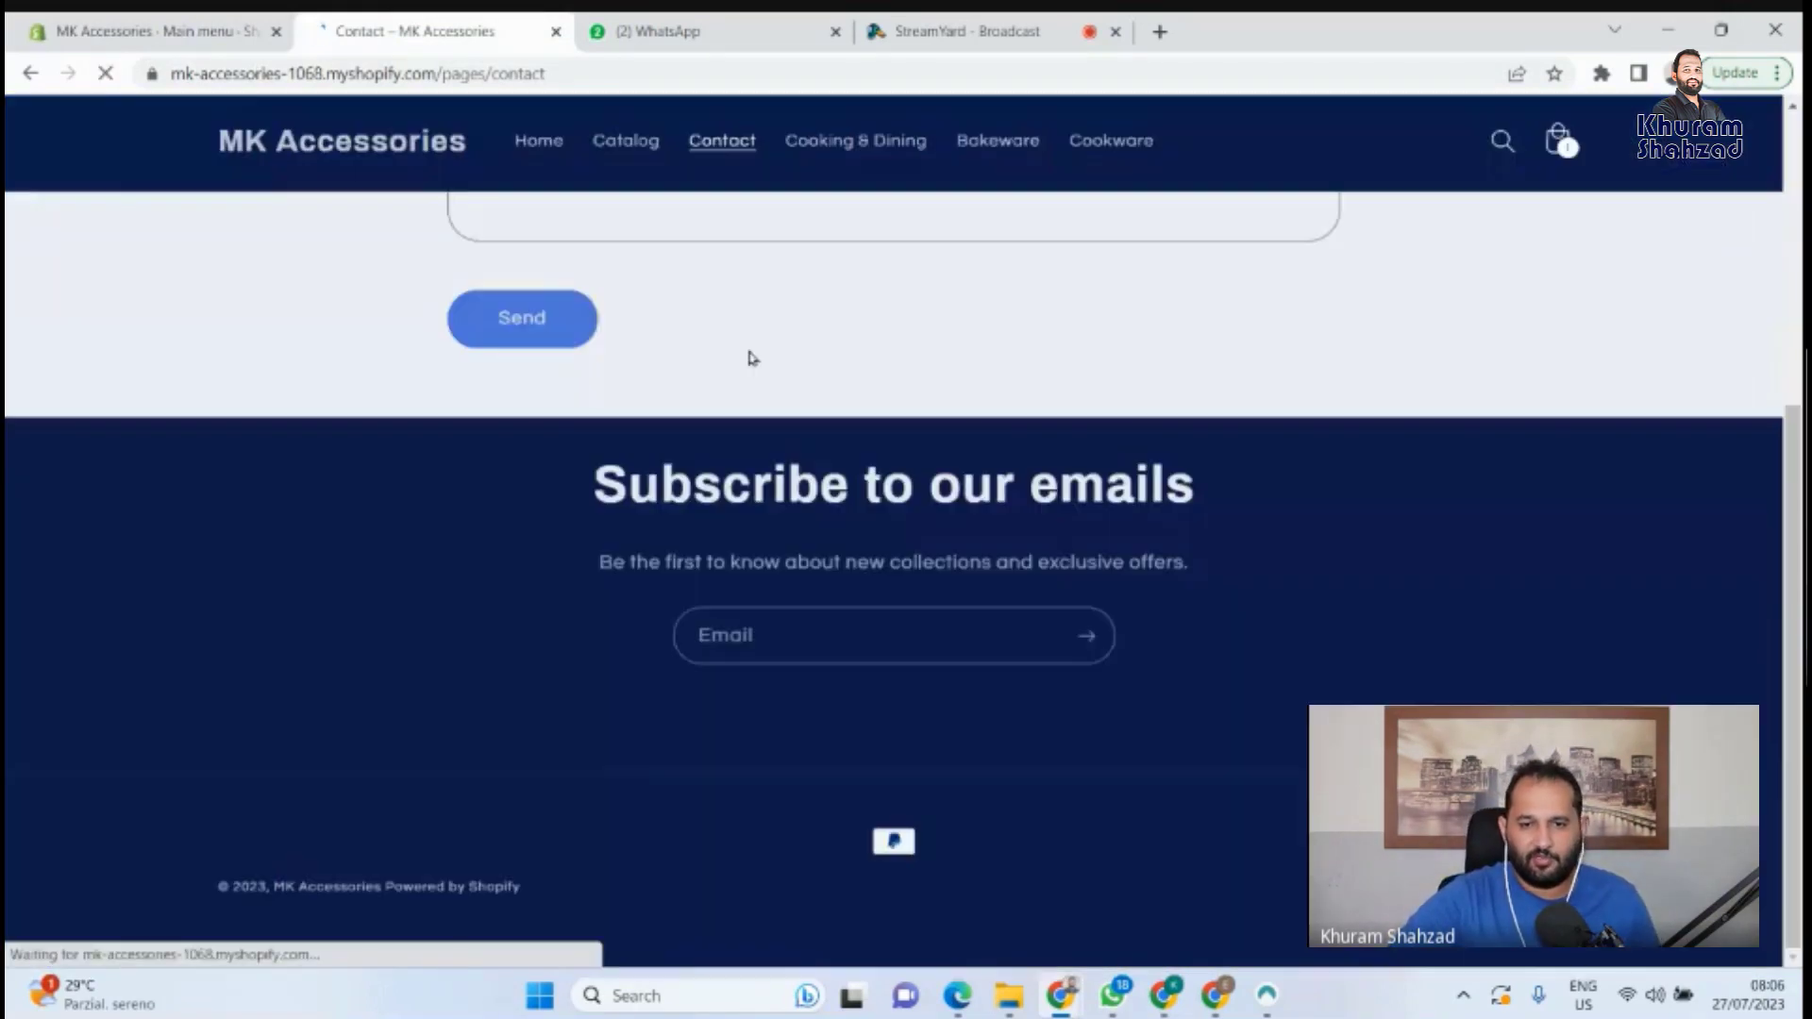
{"action": "left_click", "coordinate": [836, 142]}
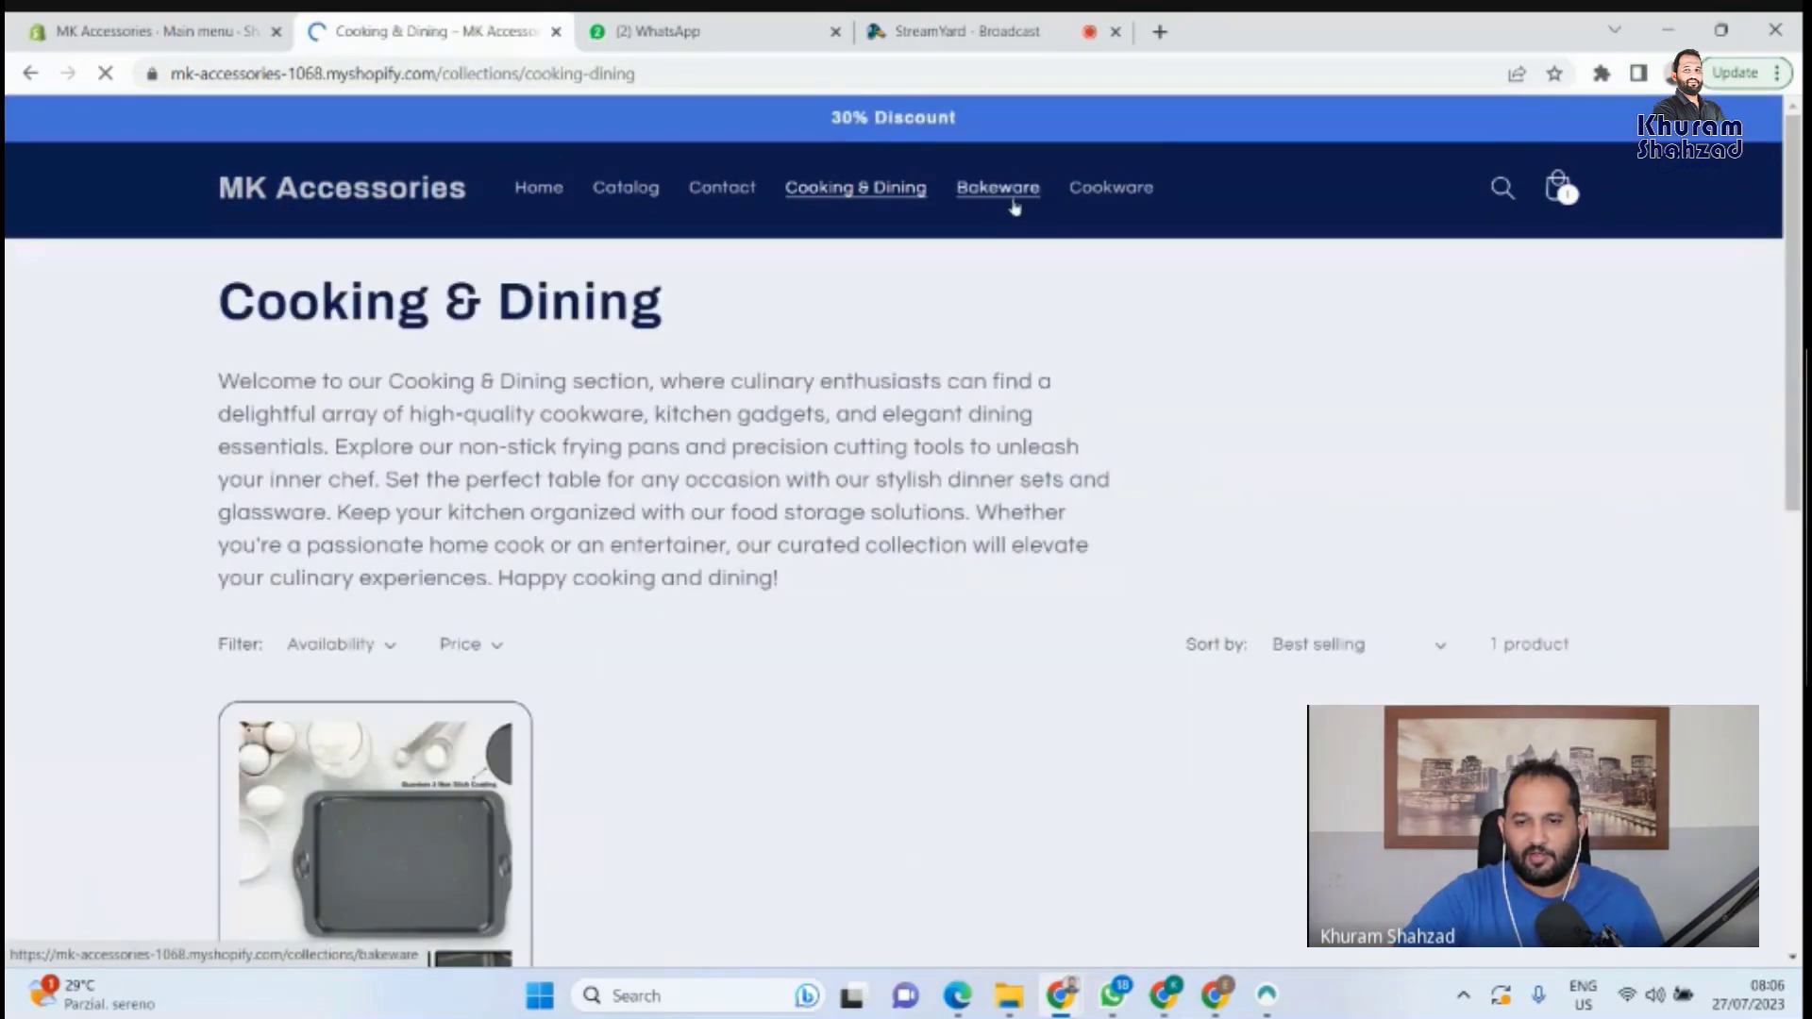
{"action": "left_click", "coordinate": [1014, 202]}
{"action": "left_click", "coordinate": [1140, 187]}
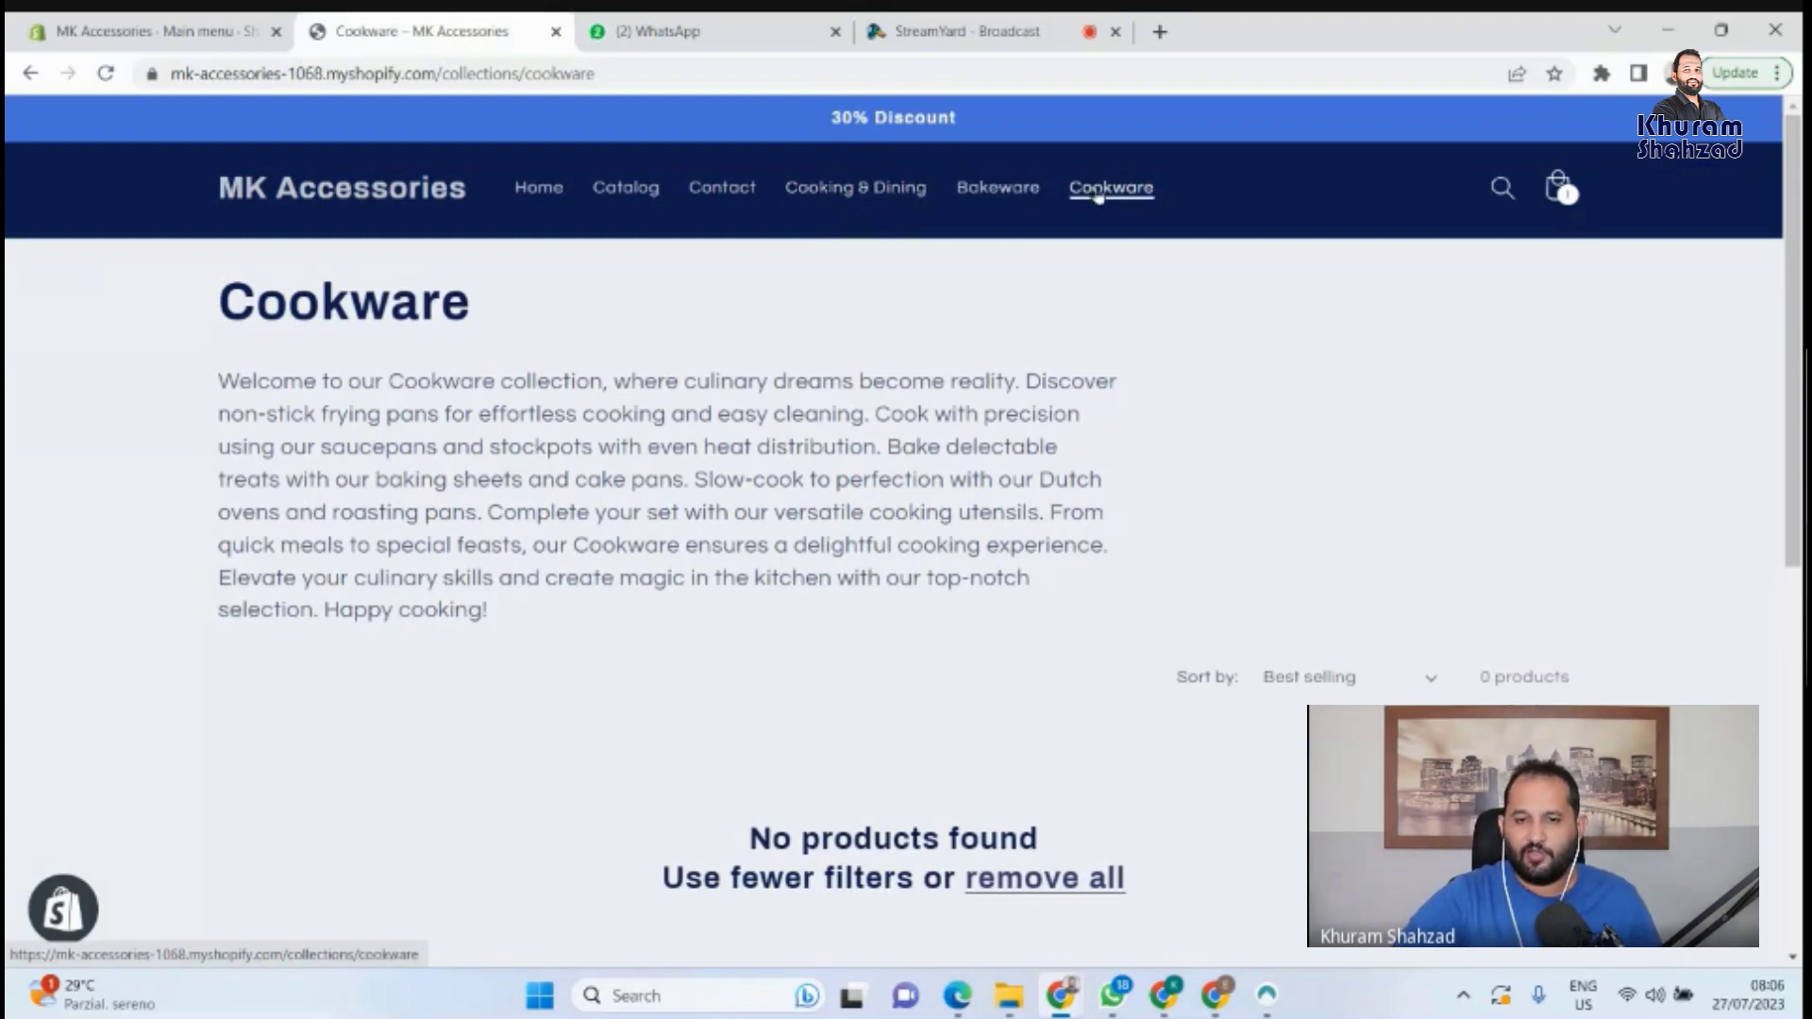
Nest Bakeware and Cookware under Cooking & Dining in the admin's main menu and save it.
{"action": "left_click", "coordinate": [151, 31]}
{"action": "scroll", "coordinate": [545, 745], "scroll_direction": "down", "scroll_amount": 1}
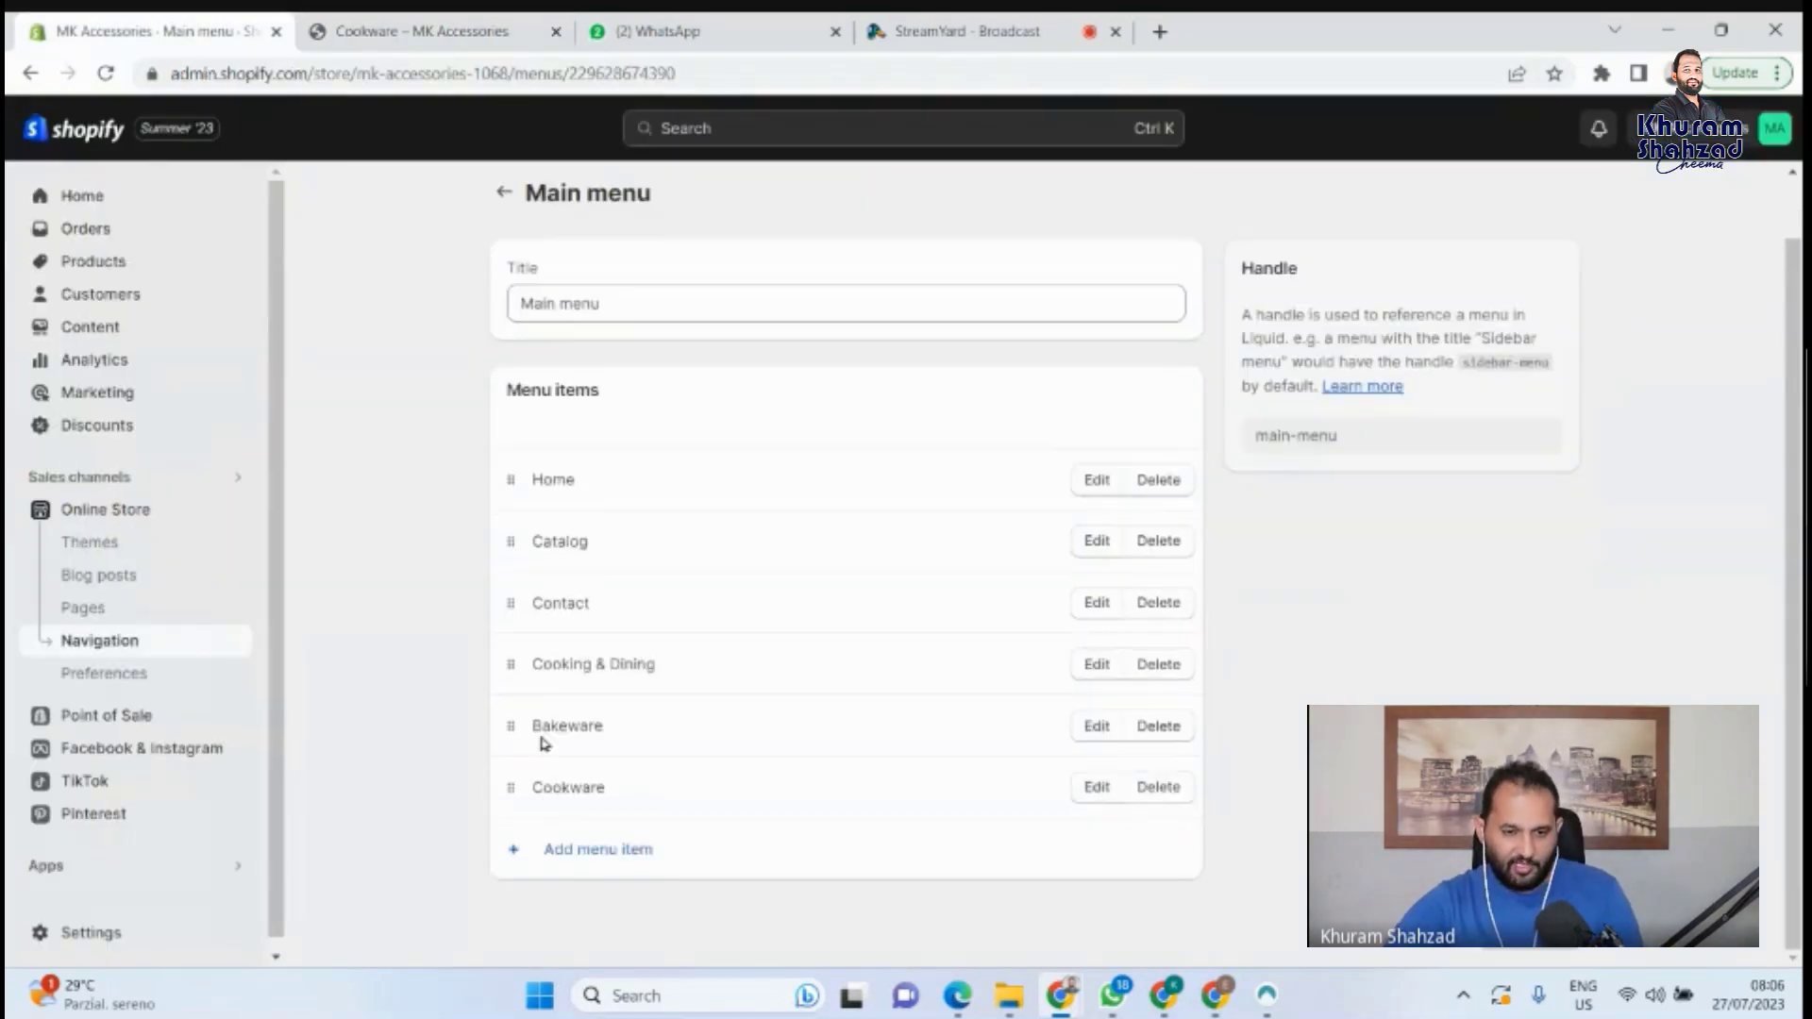
{"action": "mouse_move", "coordinate": [545, 745]}
{"action": "left_mouse_down"}
{"action": "mouse_move", "coordinate": [514, 734]}
{"action": "mouse_move", "coordinate": [546, 773]}
{"action": "mouse_move", "coordinate": [561, 733]}
{"action": "mouse_move", "coordinate": [578, 740]}
{"action": "left_mouse_up"}
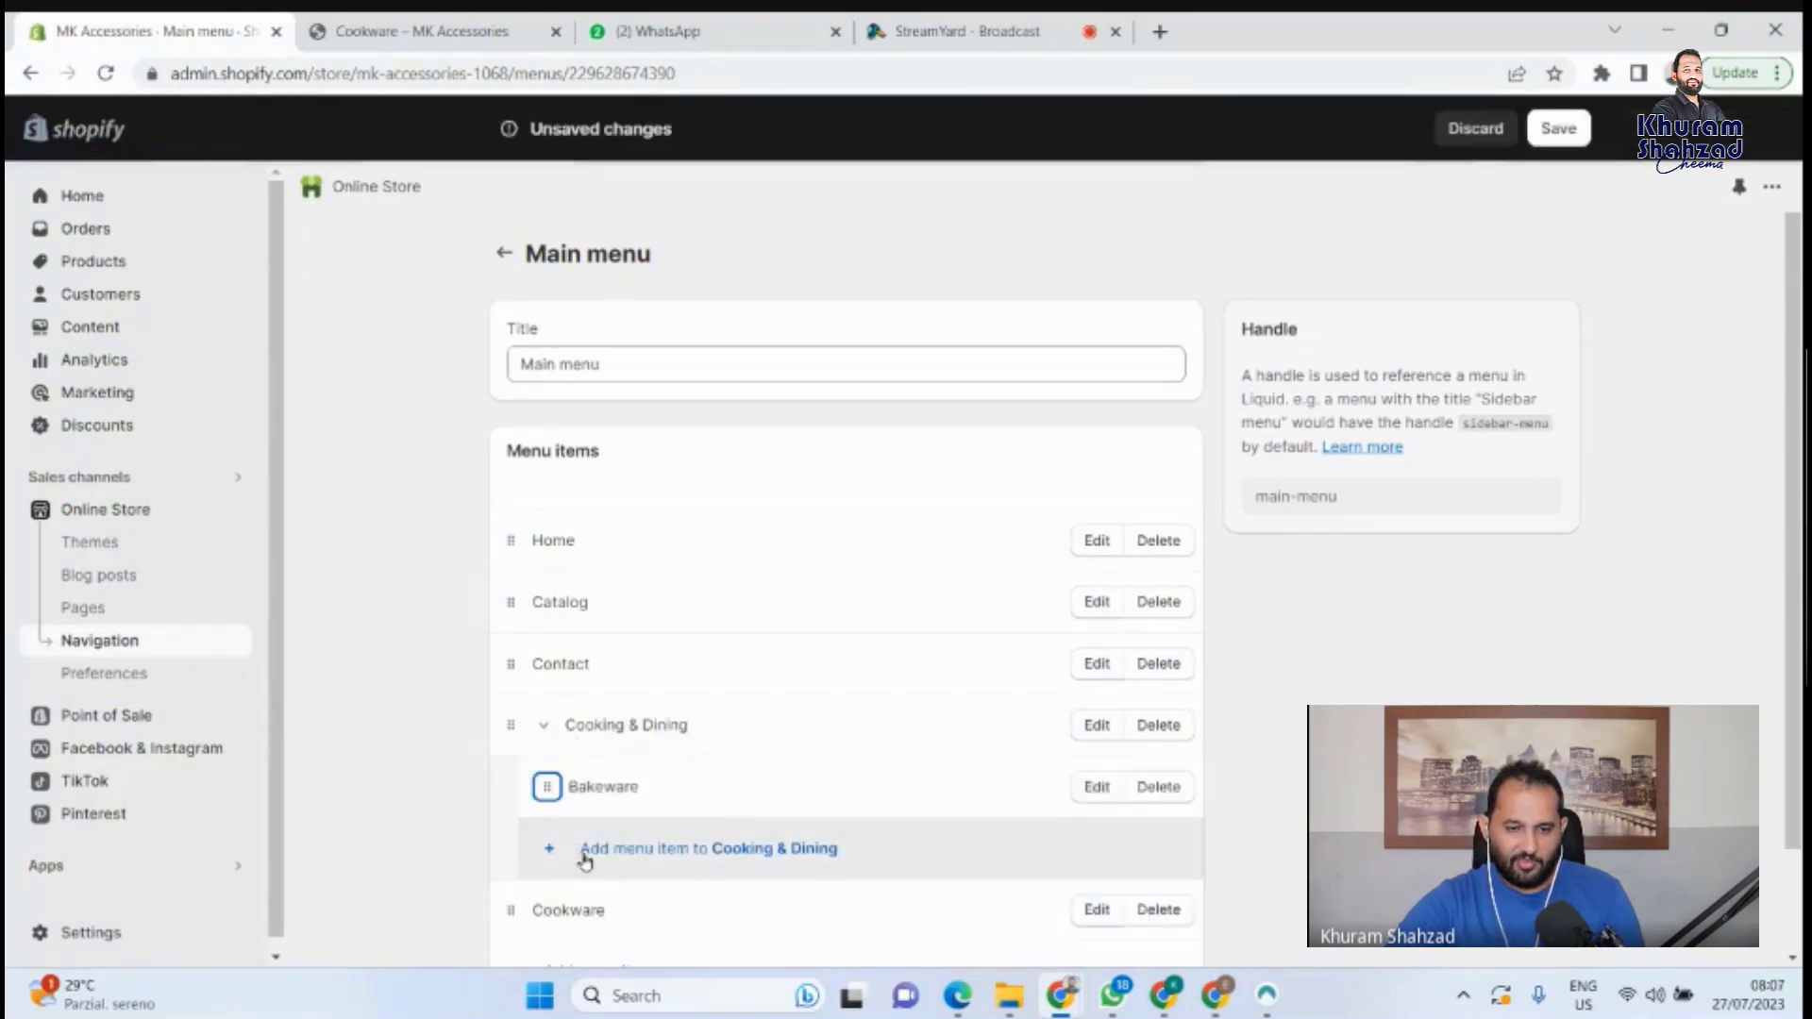
{"action": "scroll", "coordinate": [598, 898], "scroll_direction": "down", "scroll_amount": 1}
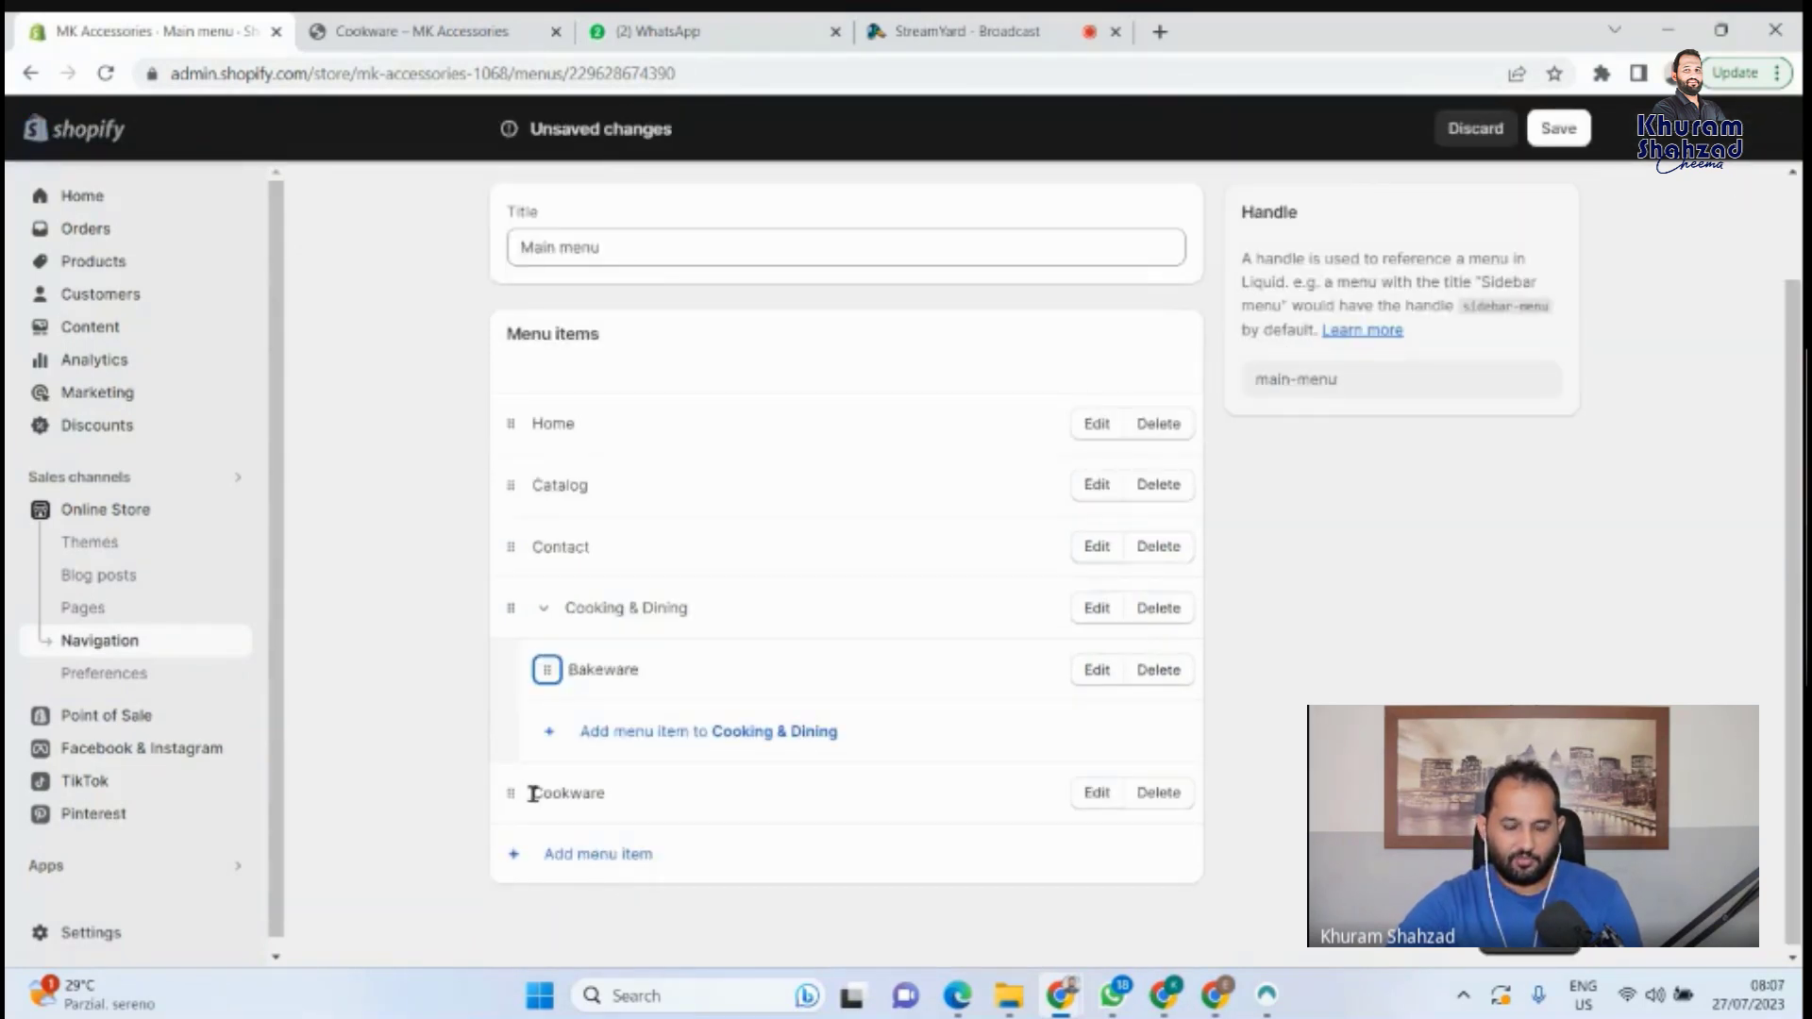
{"action": "left_click_drag", "start_coordinate": [517, 798], "coordinate": [561, 791]}
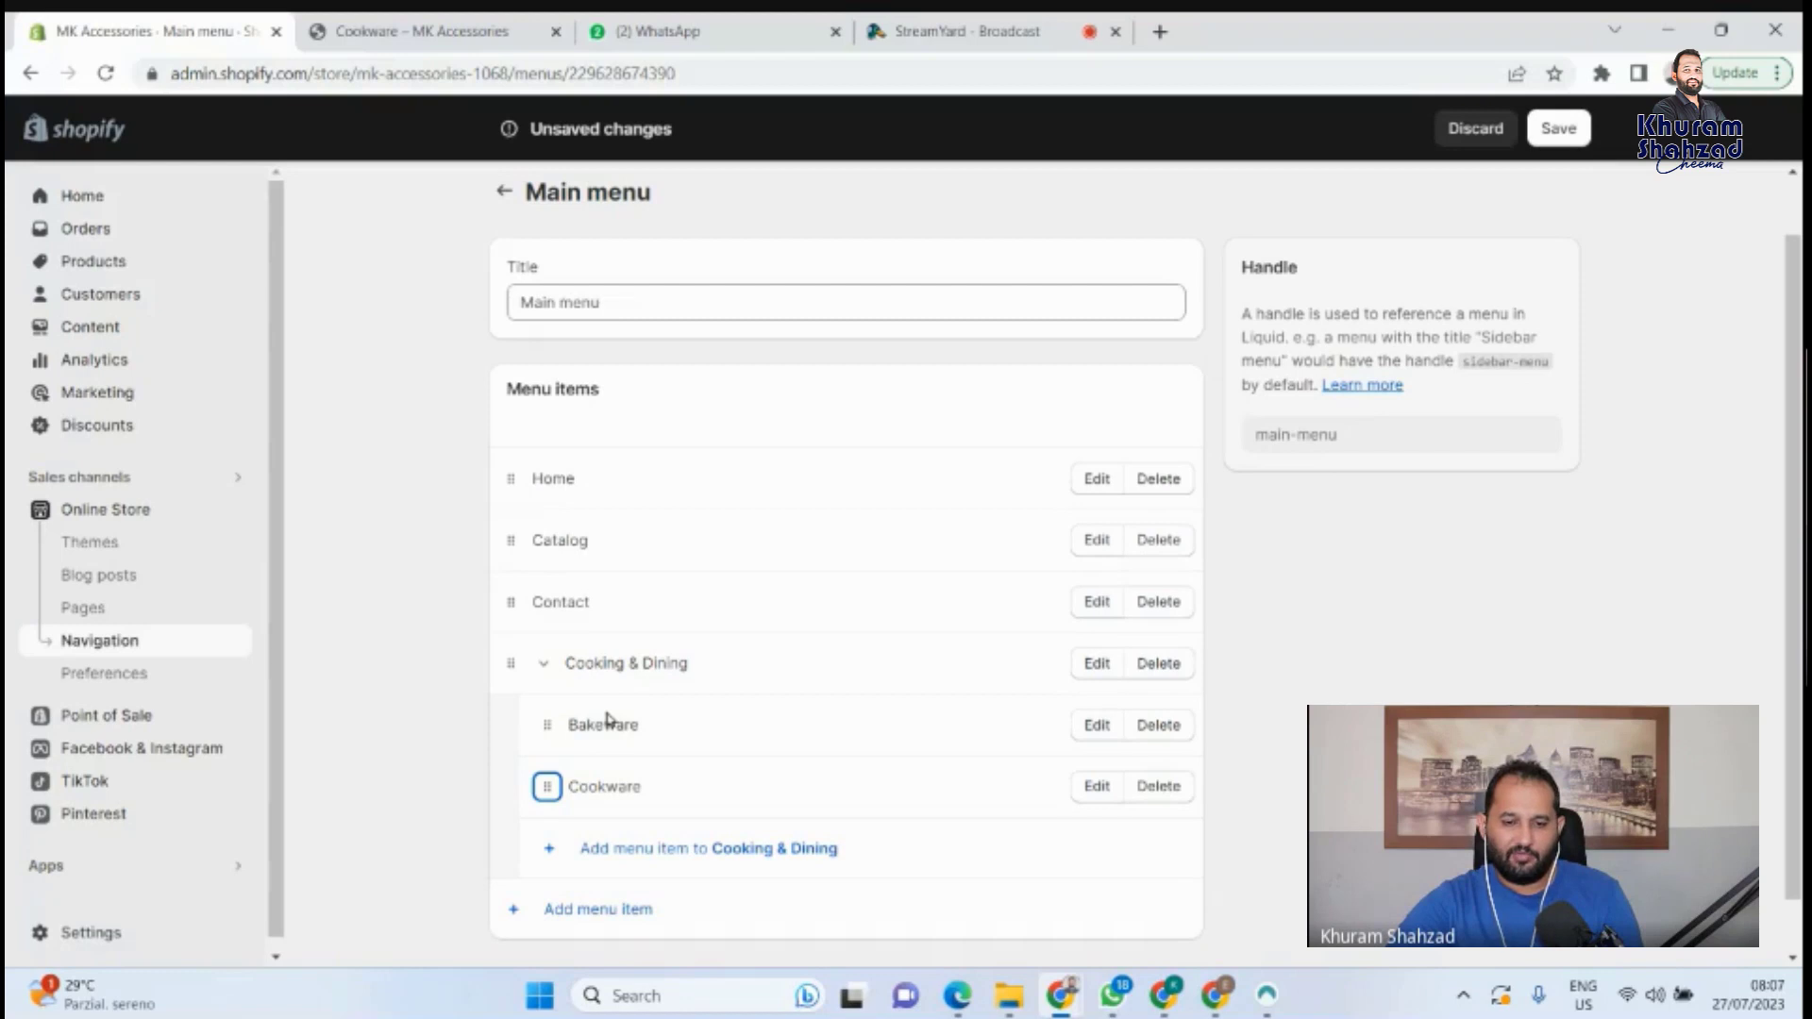
{"action": "left_click", "coordinate": [1558, 127]}
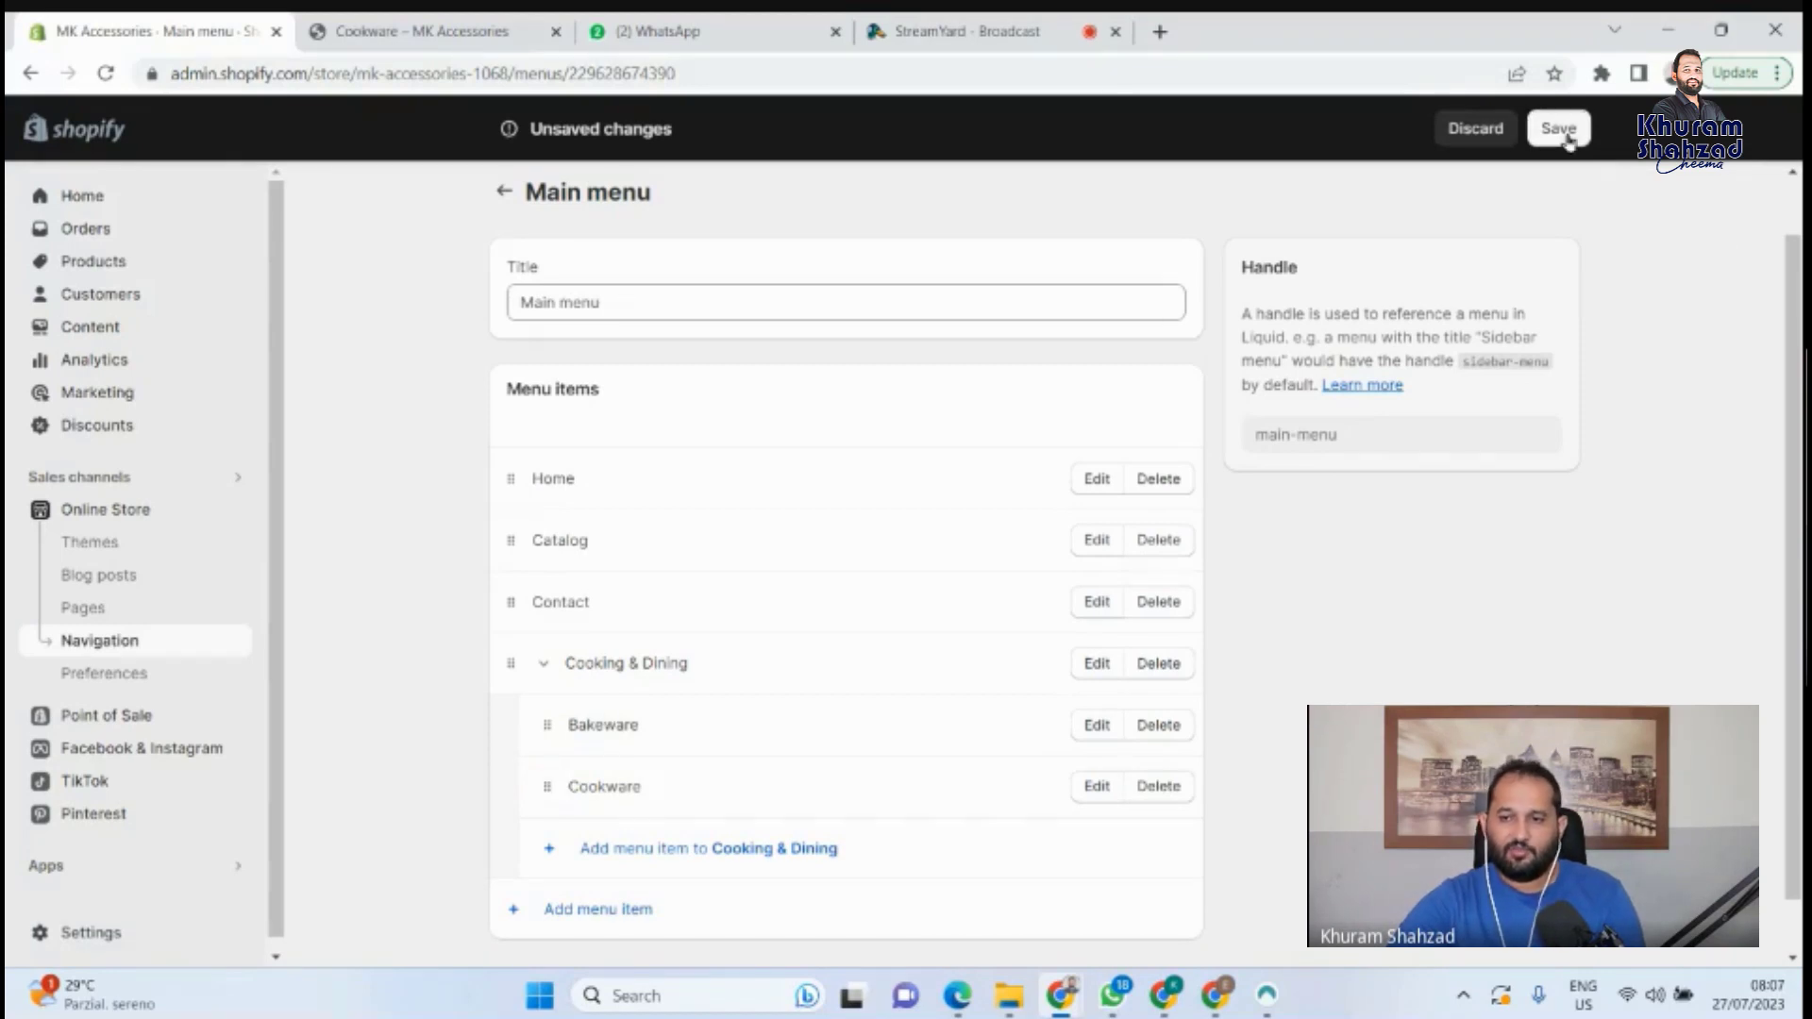
Reload the storefront's Cookware page to check the nested header menu, and return to the main menu editor.
{"action": "left_click", "coordinate": [422, 31]}
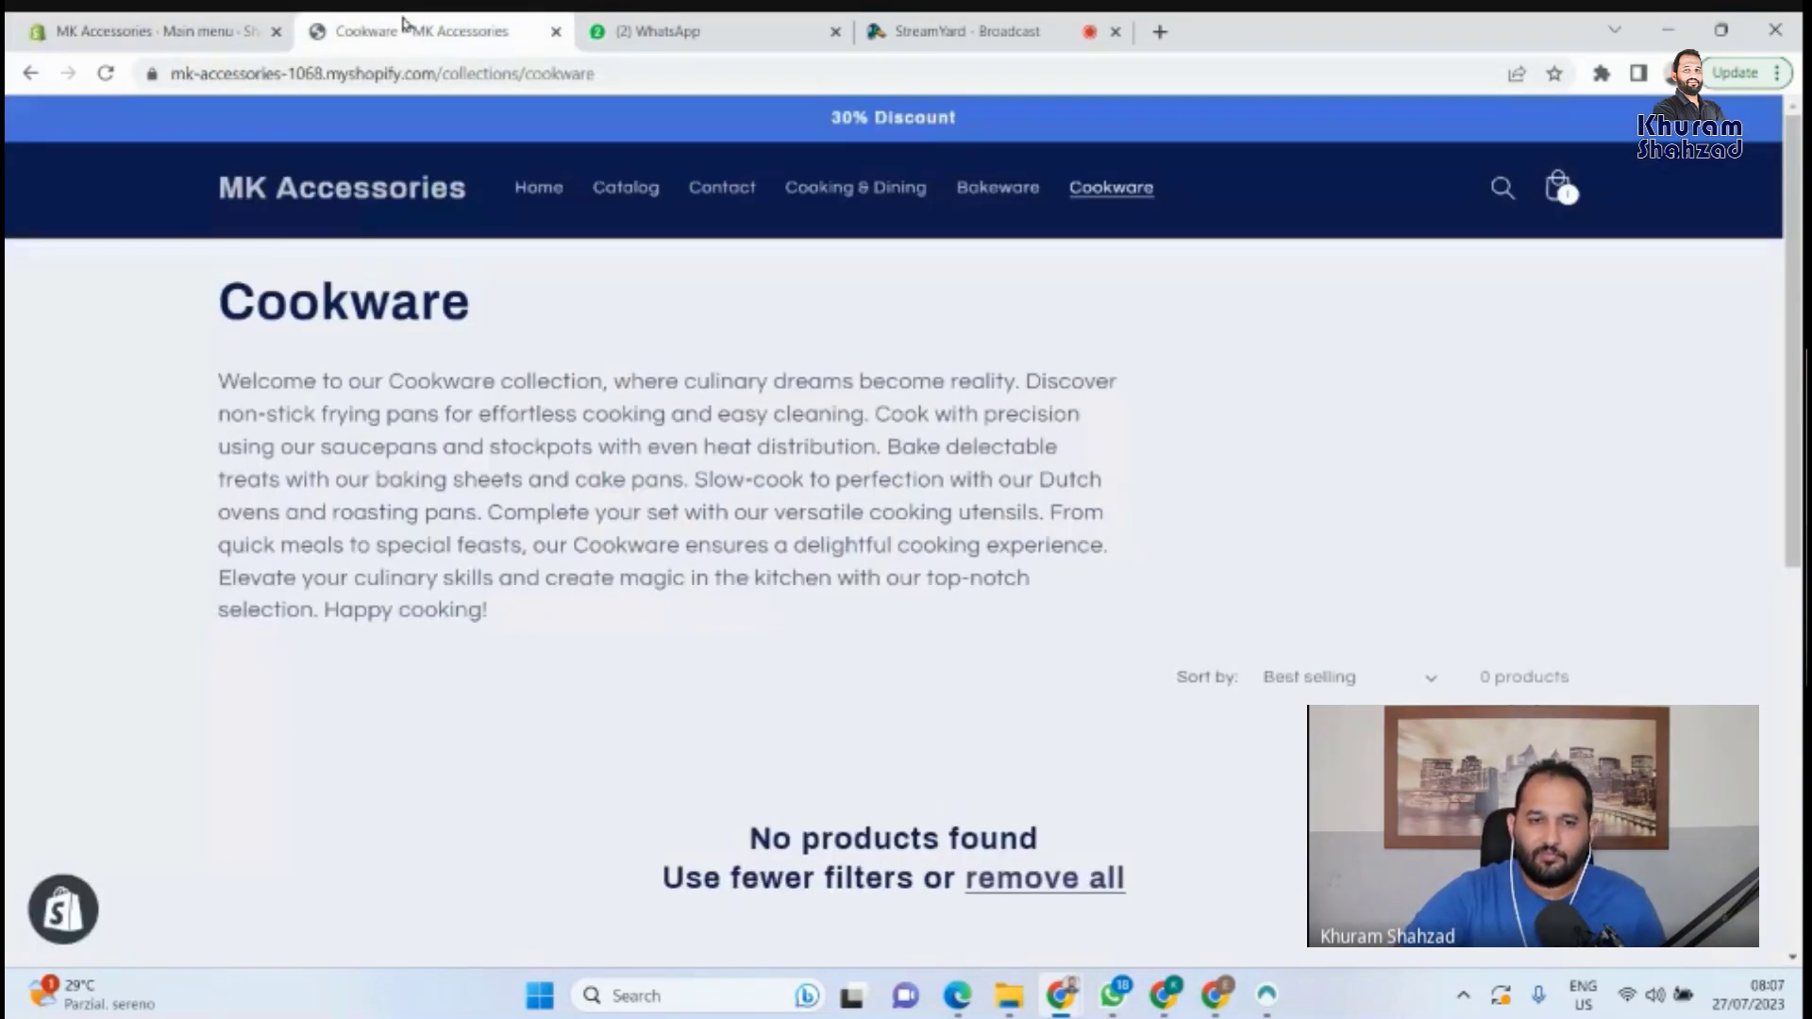
{"action": "left_click", "coordinate": [104, 74]}
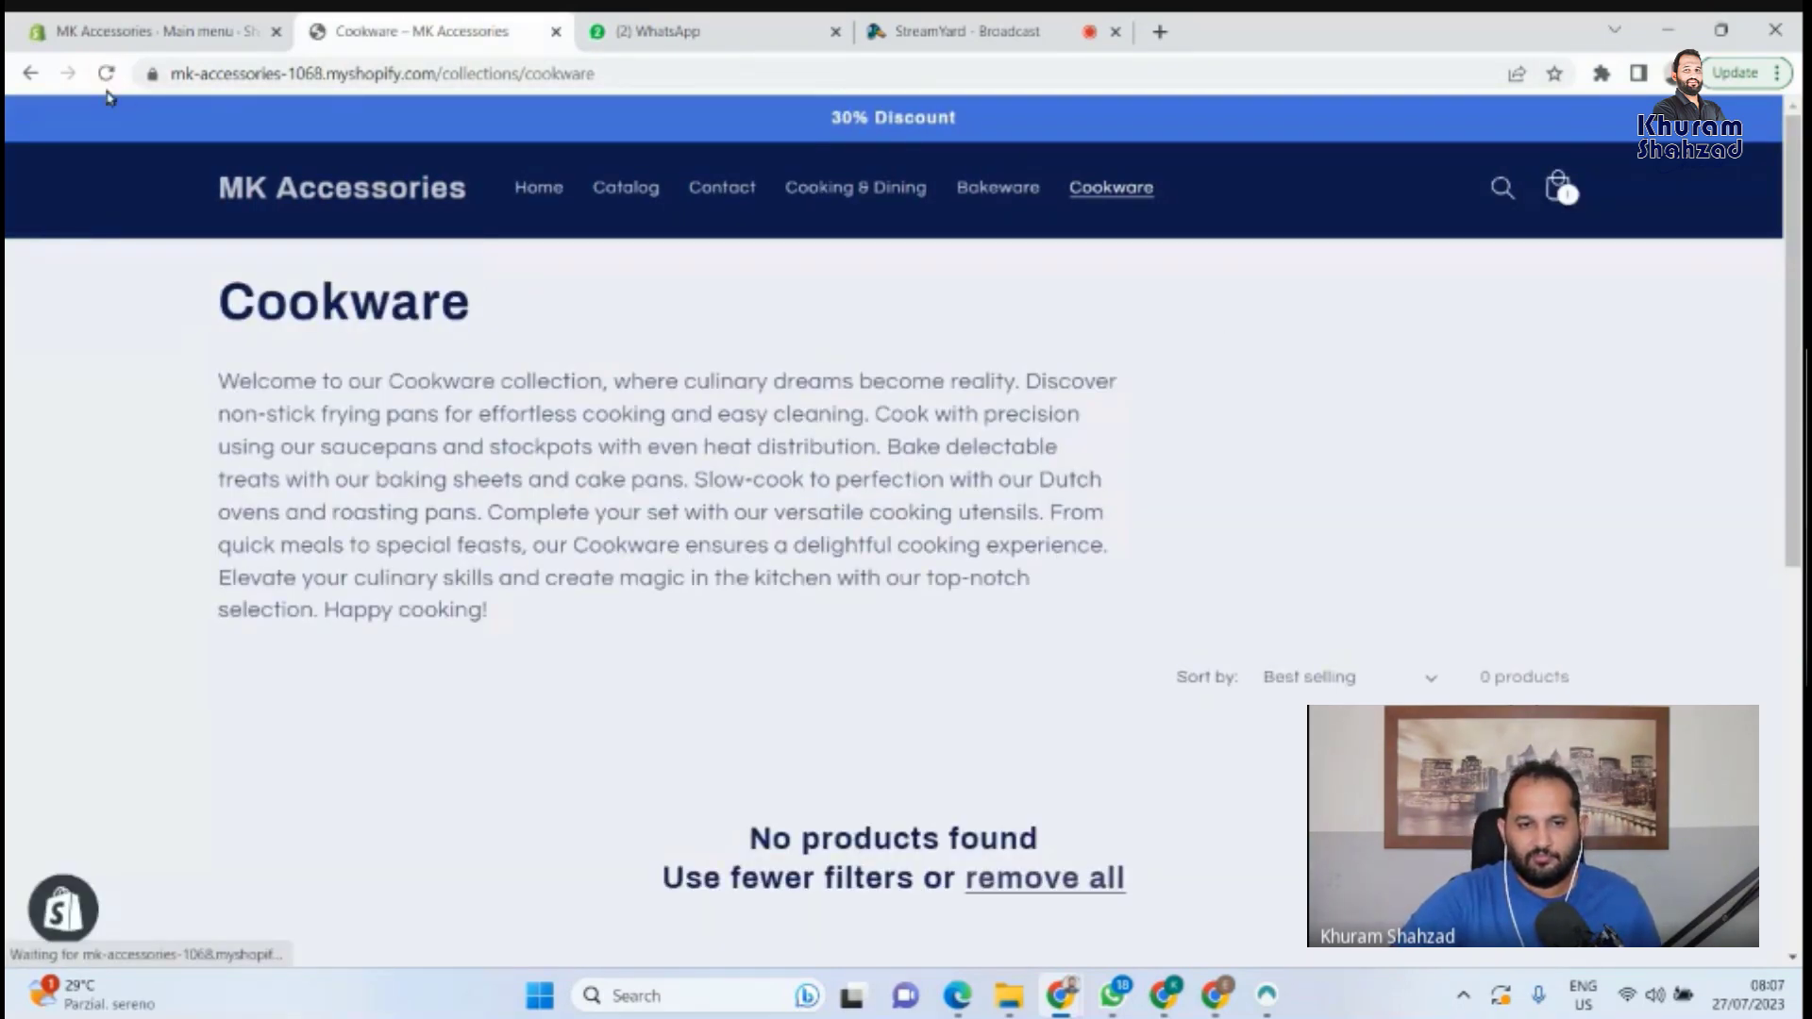
{"action": "left_click", "coordinate": [127, 31]}
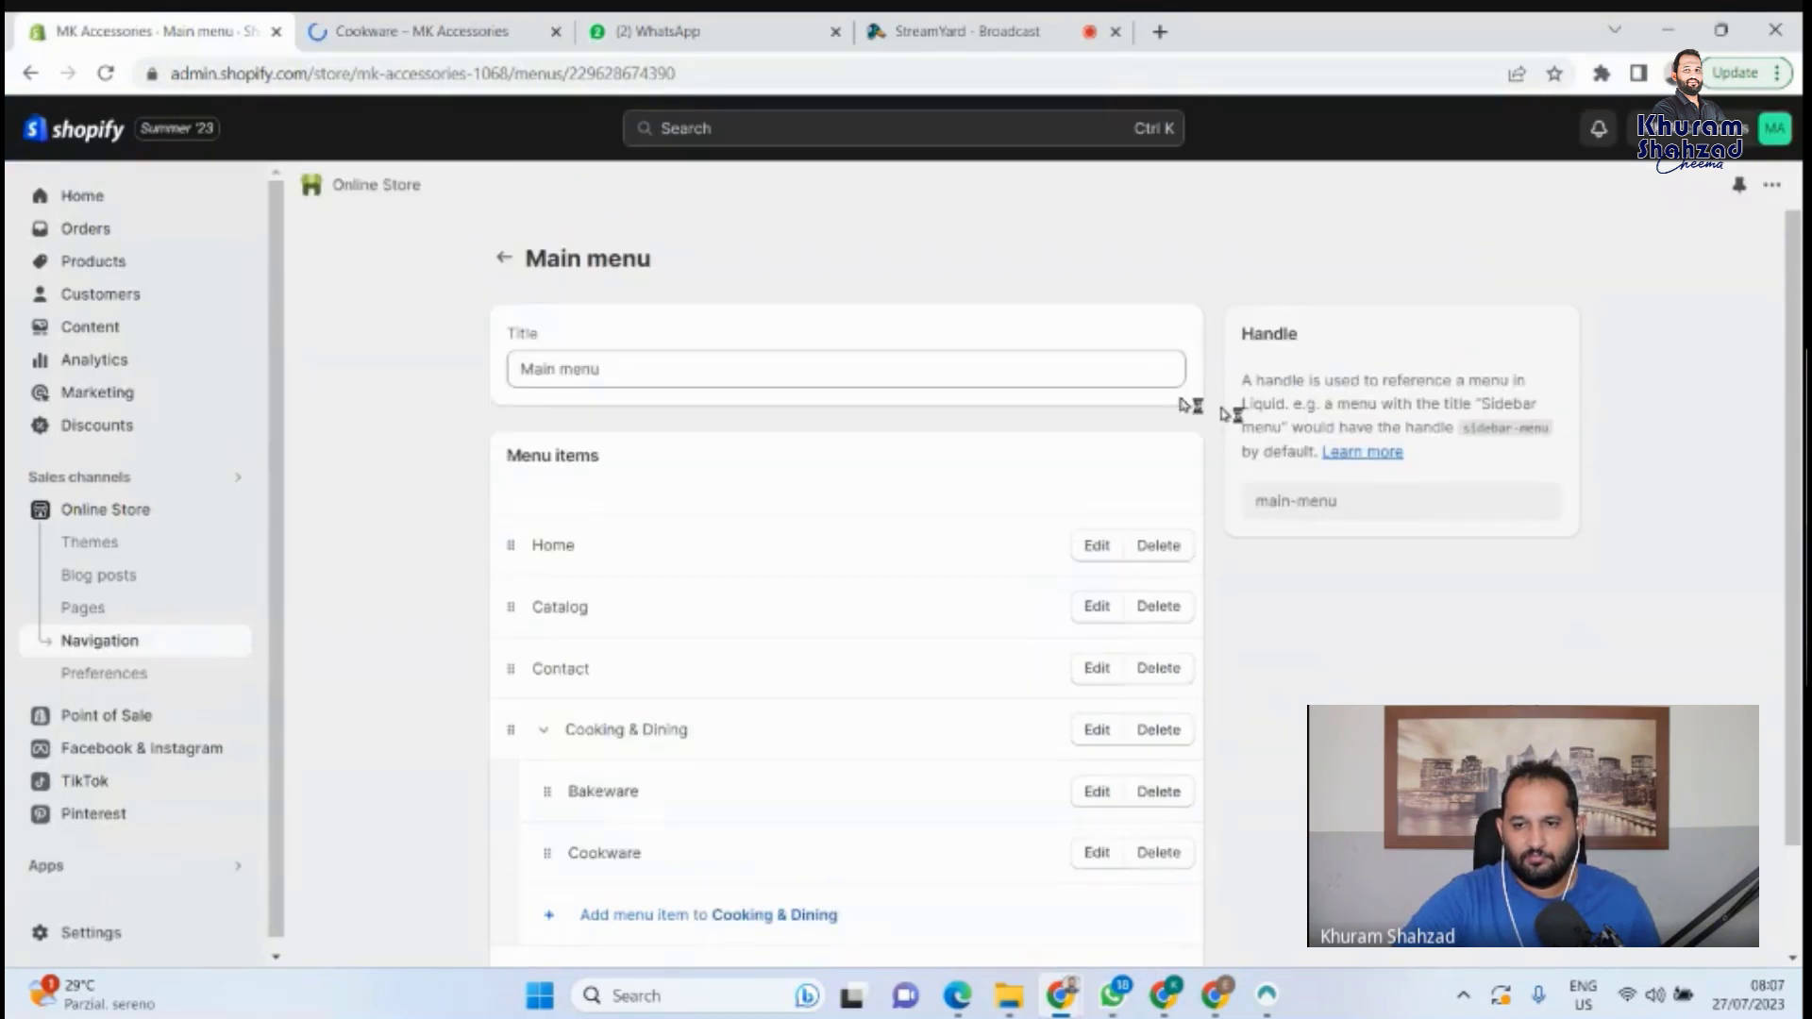
Reload the storefront, check the header menu on its Home and Cooking & Dining pages, and compare it with the admin's main menu items.
{"action": "left_click", "coordinate": [401, 27]}
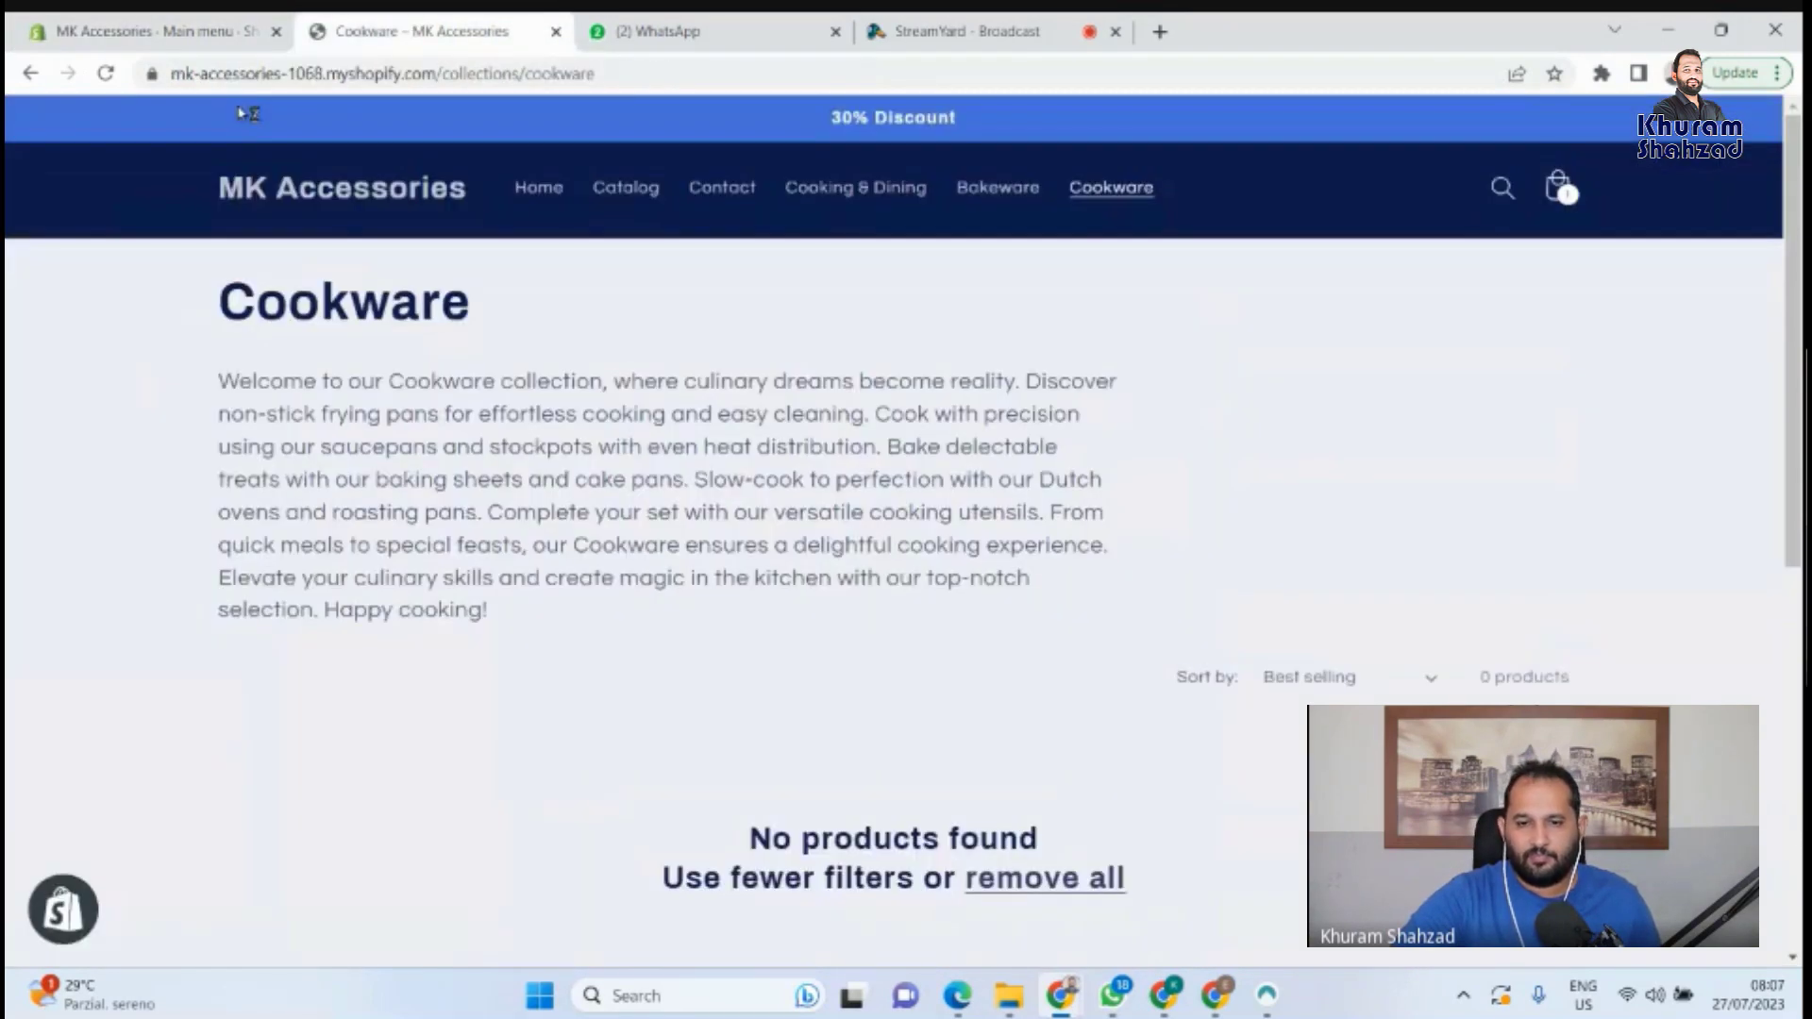
{"action": "left_click", "coordinate": [103, 73]}
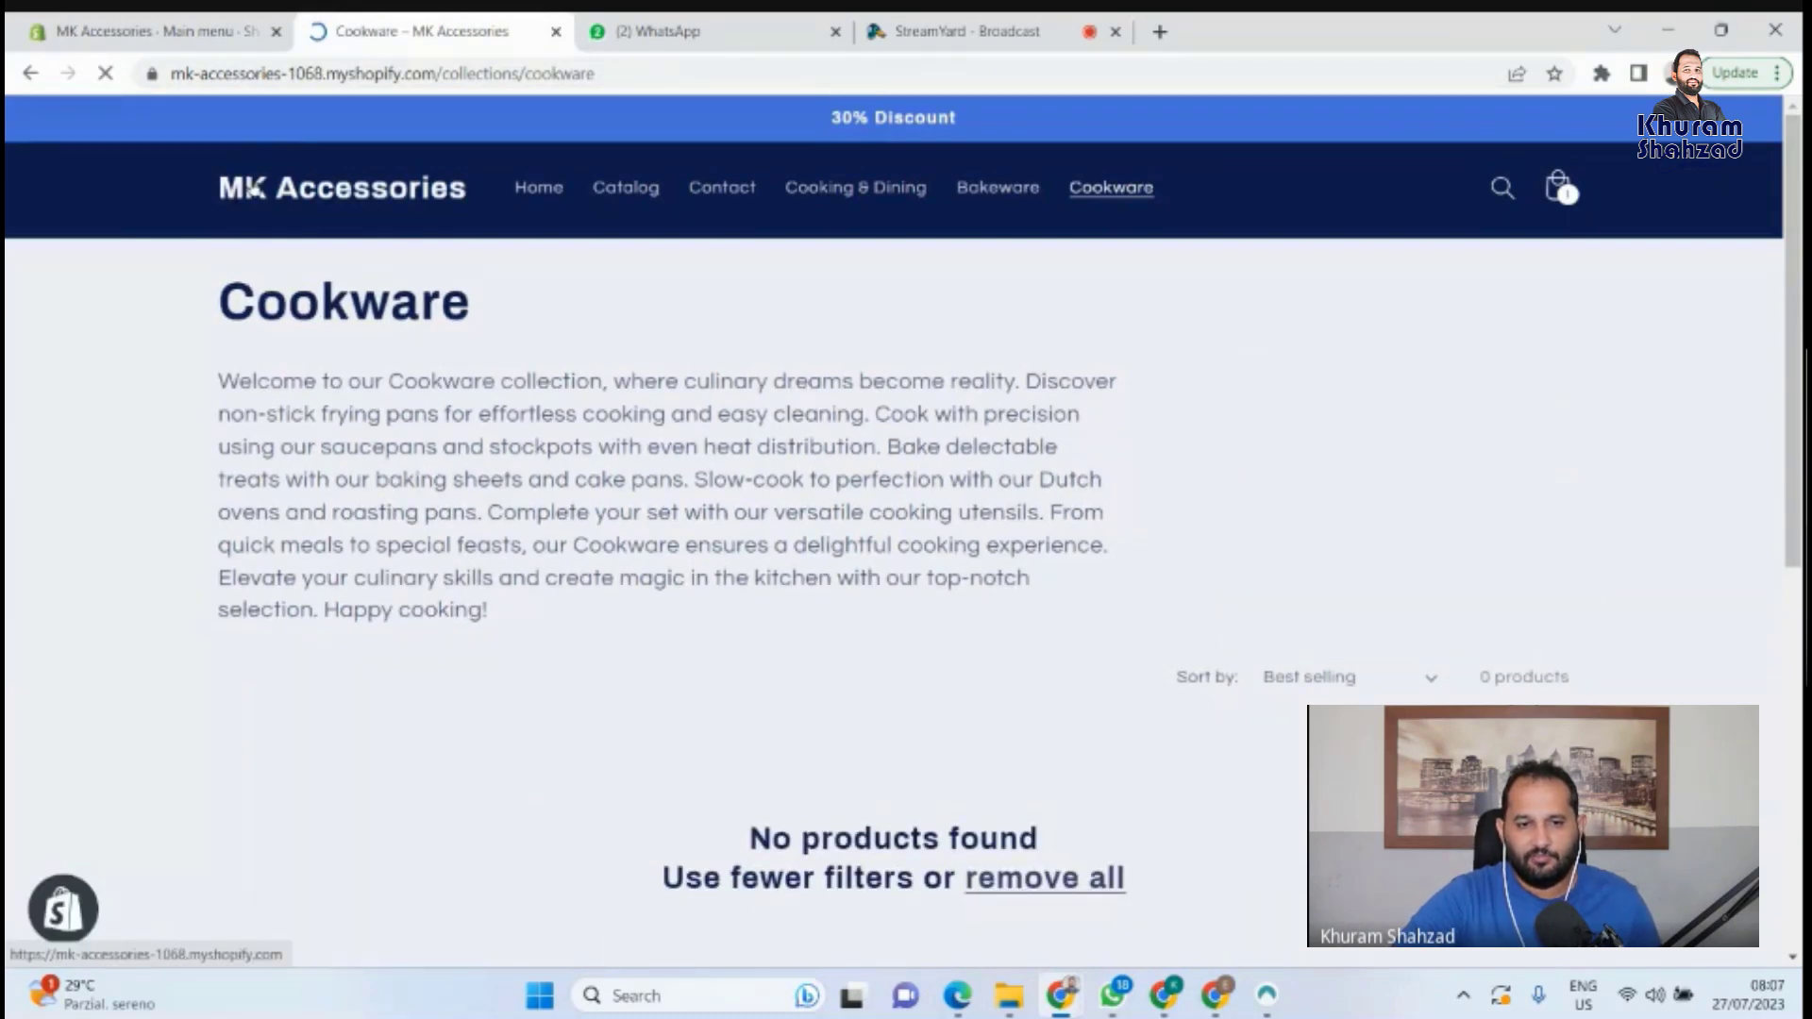
{"action": "left_click", "coordinate": [539, 187]}
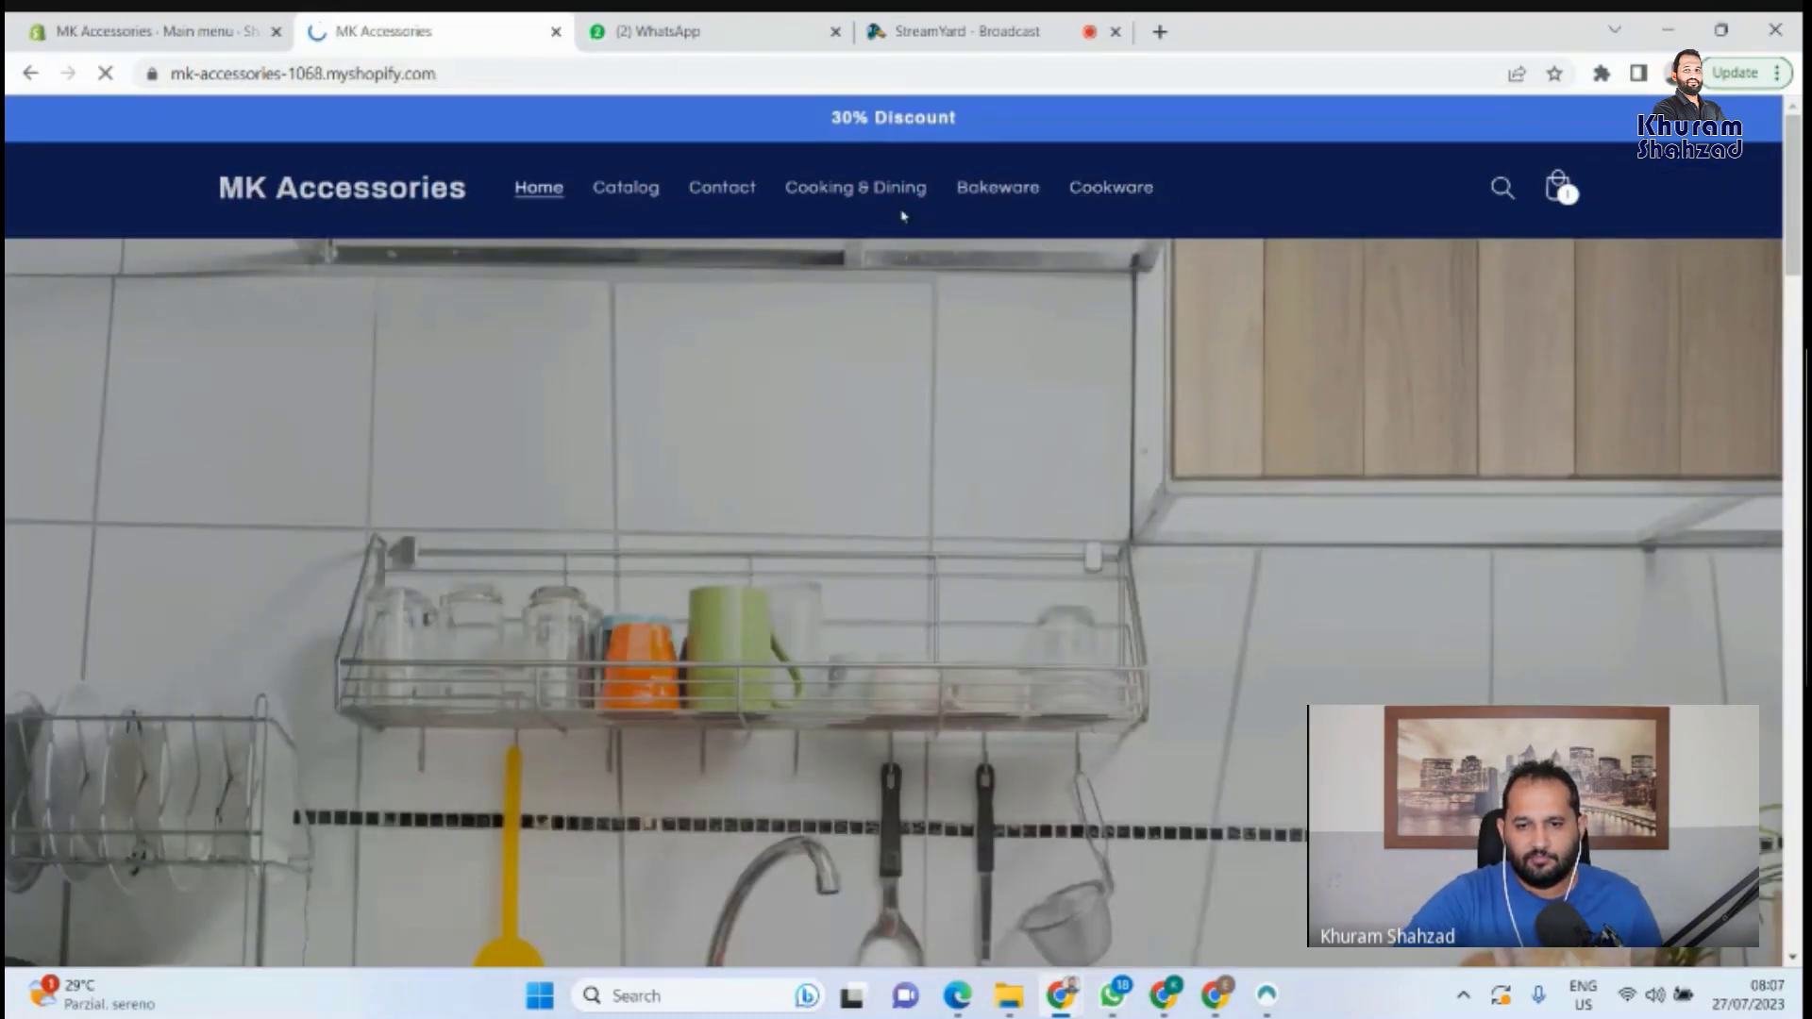
{"action": "left_click", "coordinate": [879, 193]}
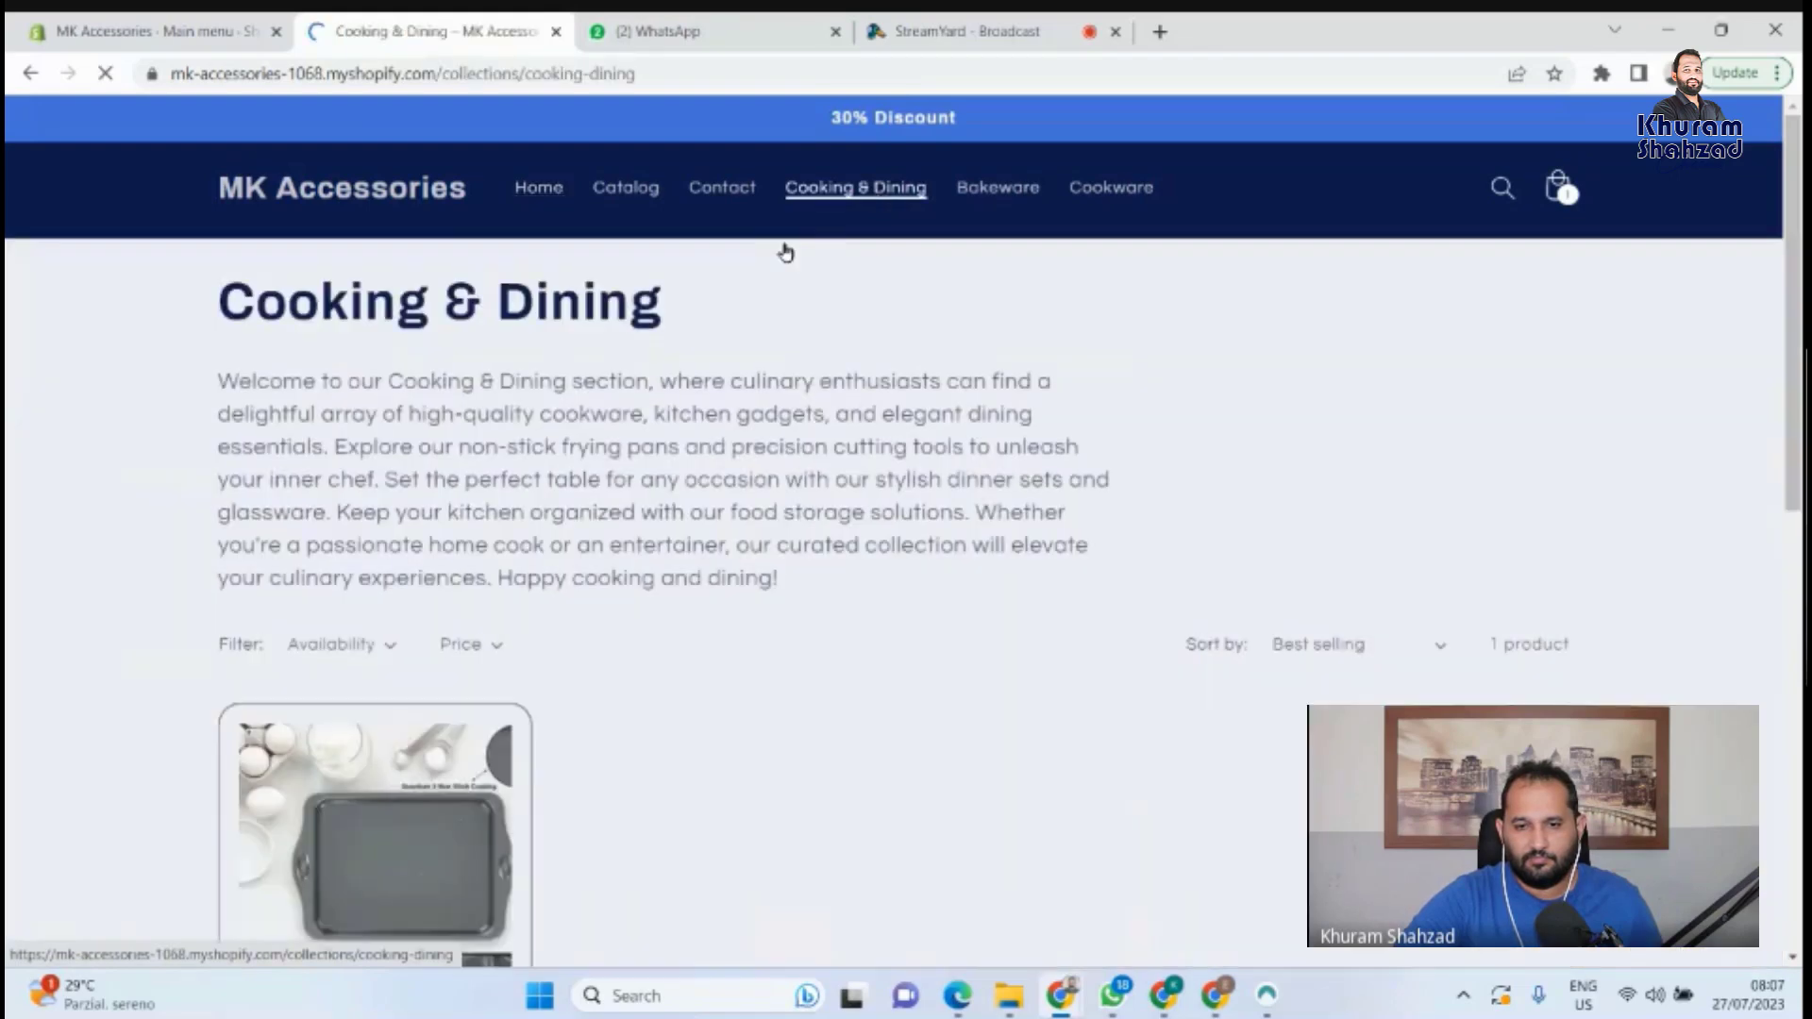
{"action": "left_click", "coordinate": [151, 29]}
{"action": "scroll", "coordinate": [1029, 483], "scroll_direction": "down", "scroll_amount": 1}
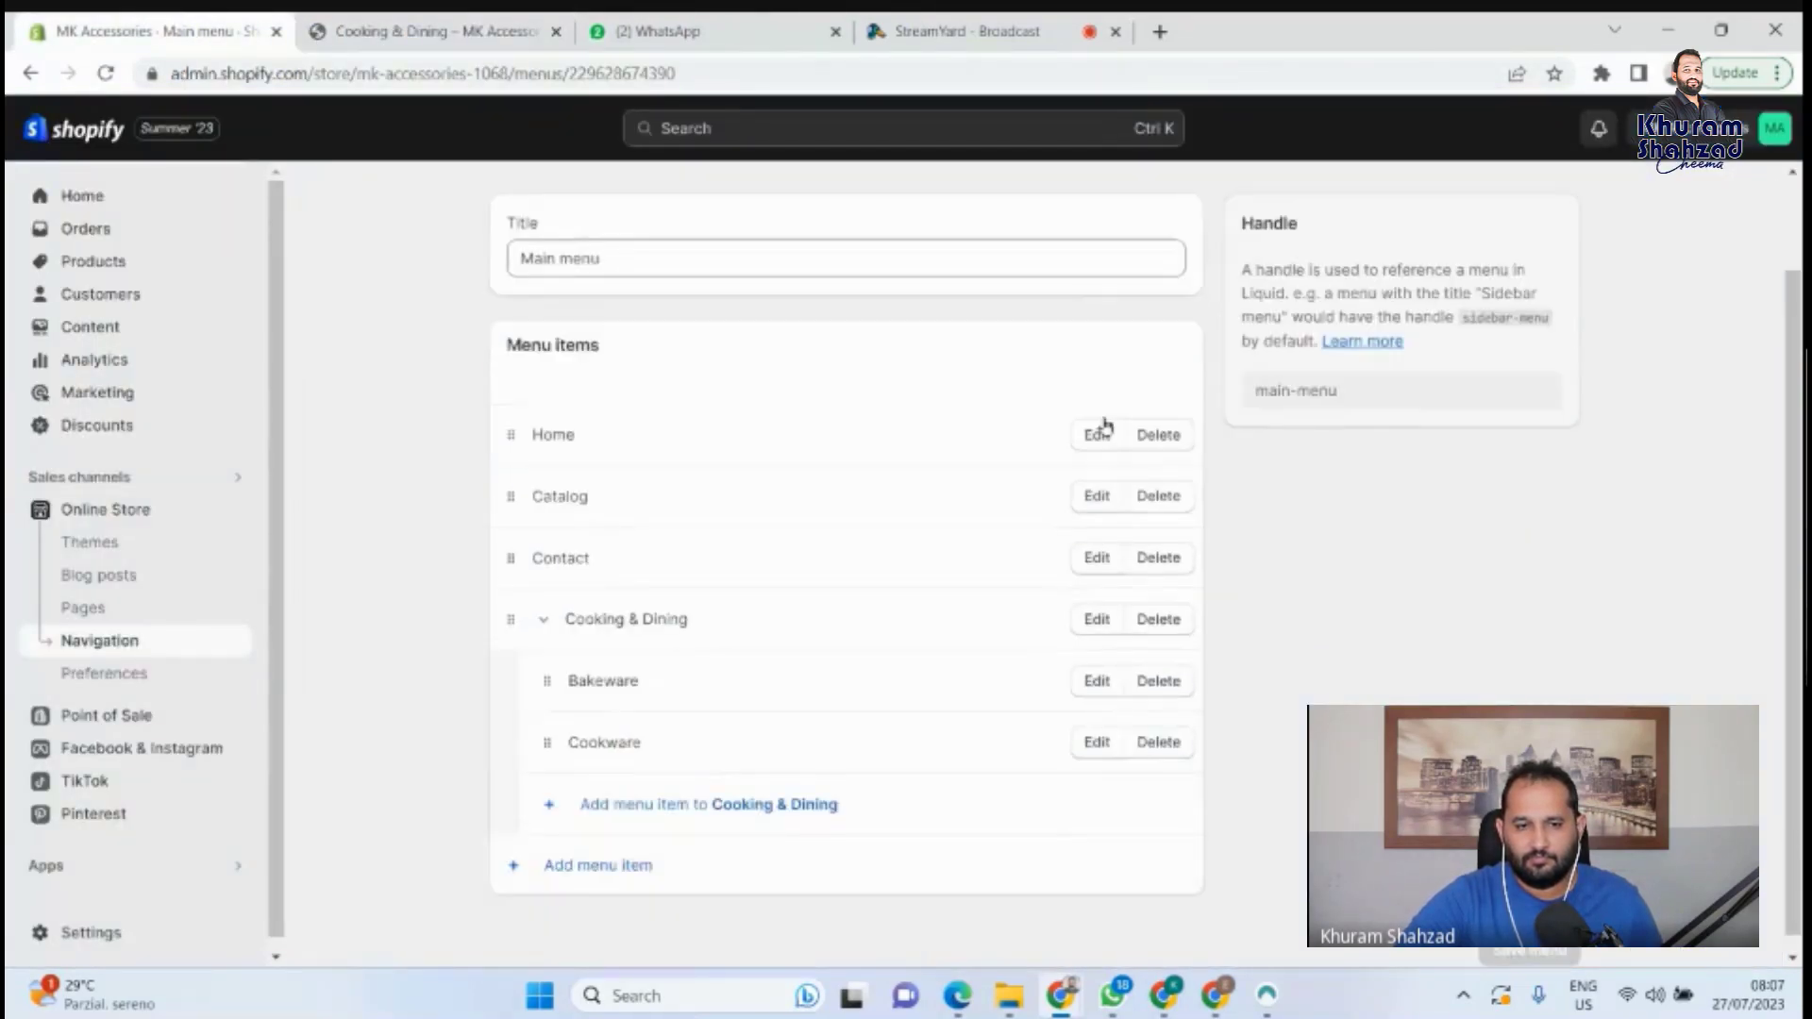
{"action": "scroll", "coordinate": [1057, 443], "scroll_direction": "up", "scroll_amount": 1}
Reload the storefront's Cooking & Dining page and test the Cookware and Bakeware links in the Cooking & Dining drop-down.
{"action": "left_click", "coordinate": [397, 32]}
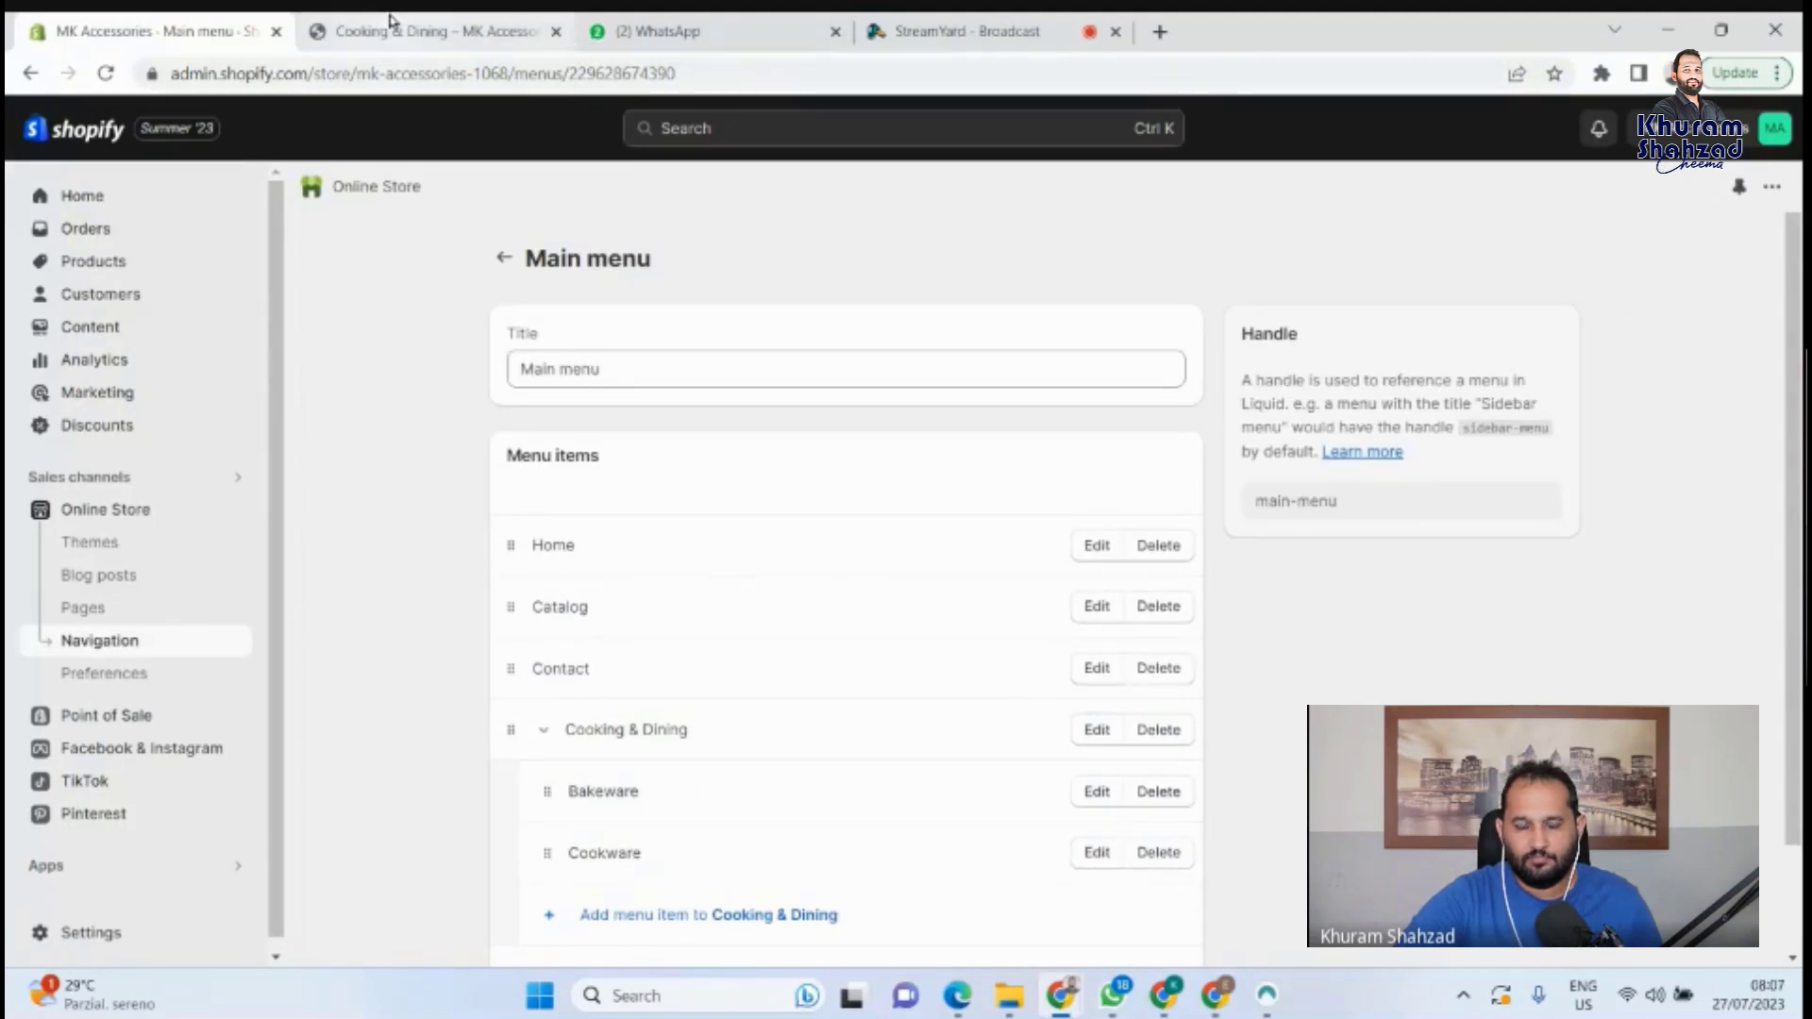
{"action": "left_click", "coordinate": [105, 72]}
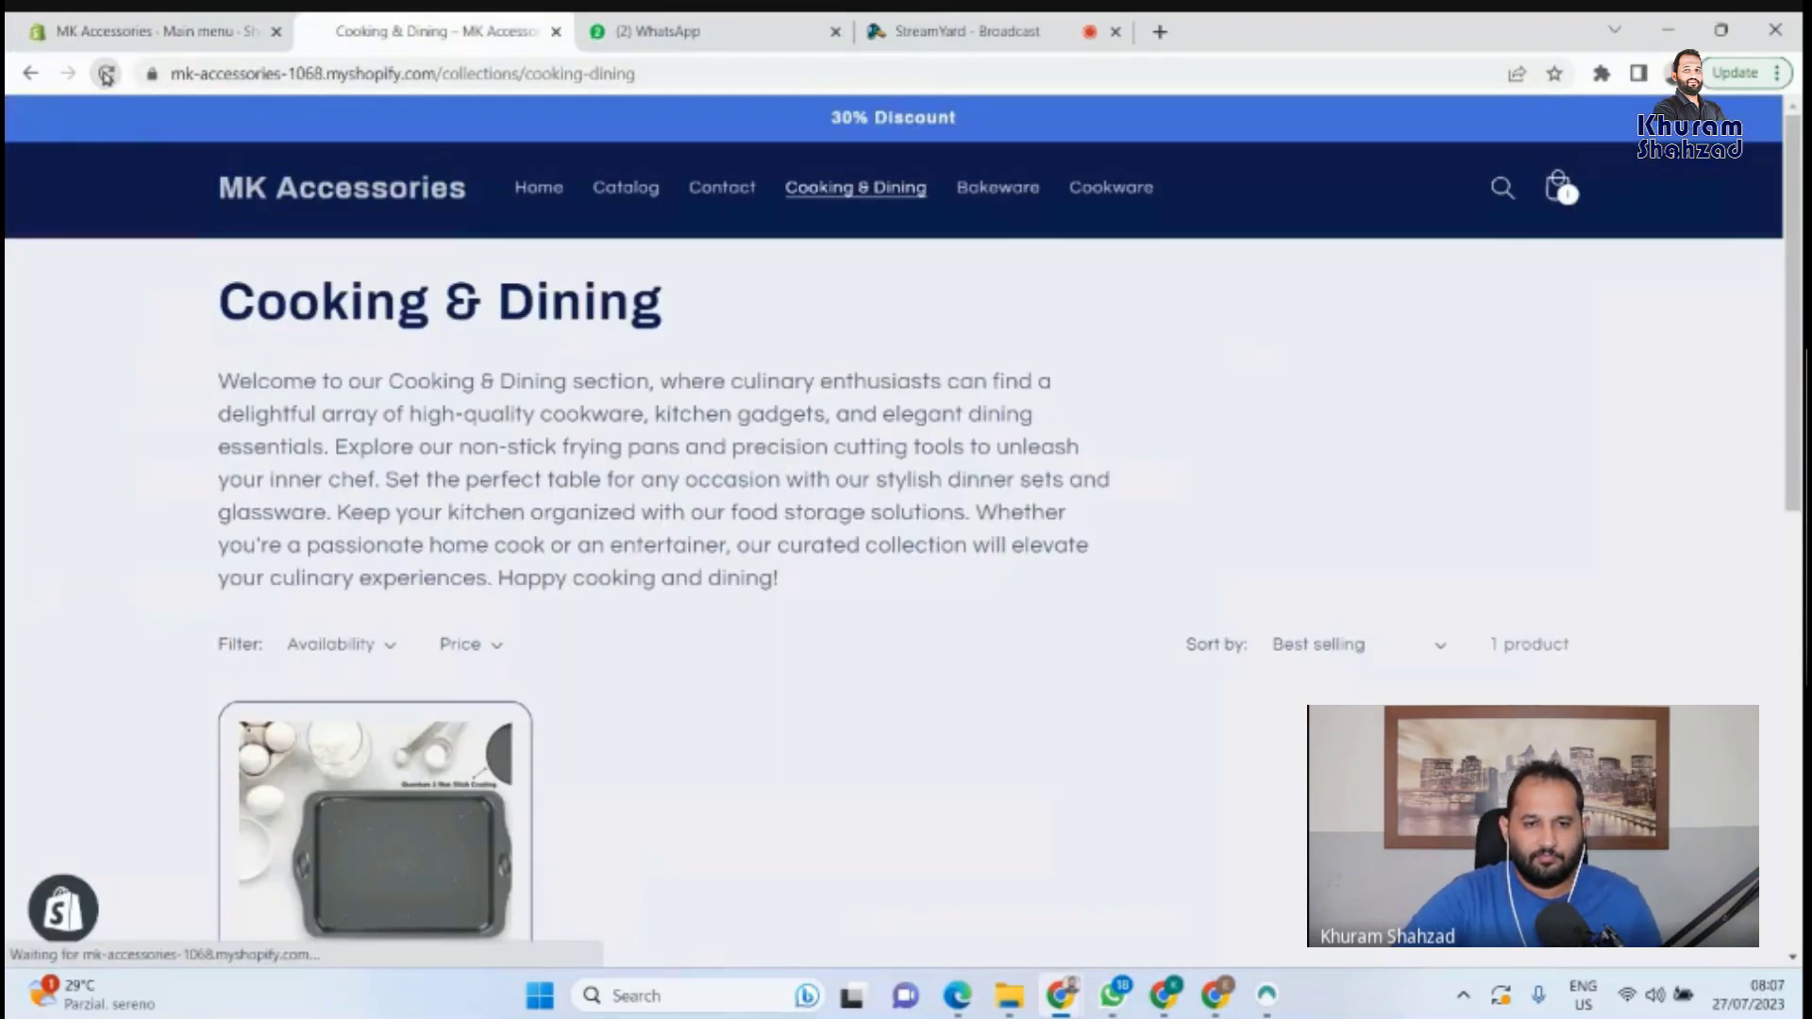
{"action": "left_click", "coordinate": [942, 193]}
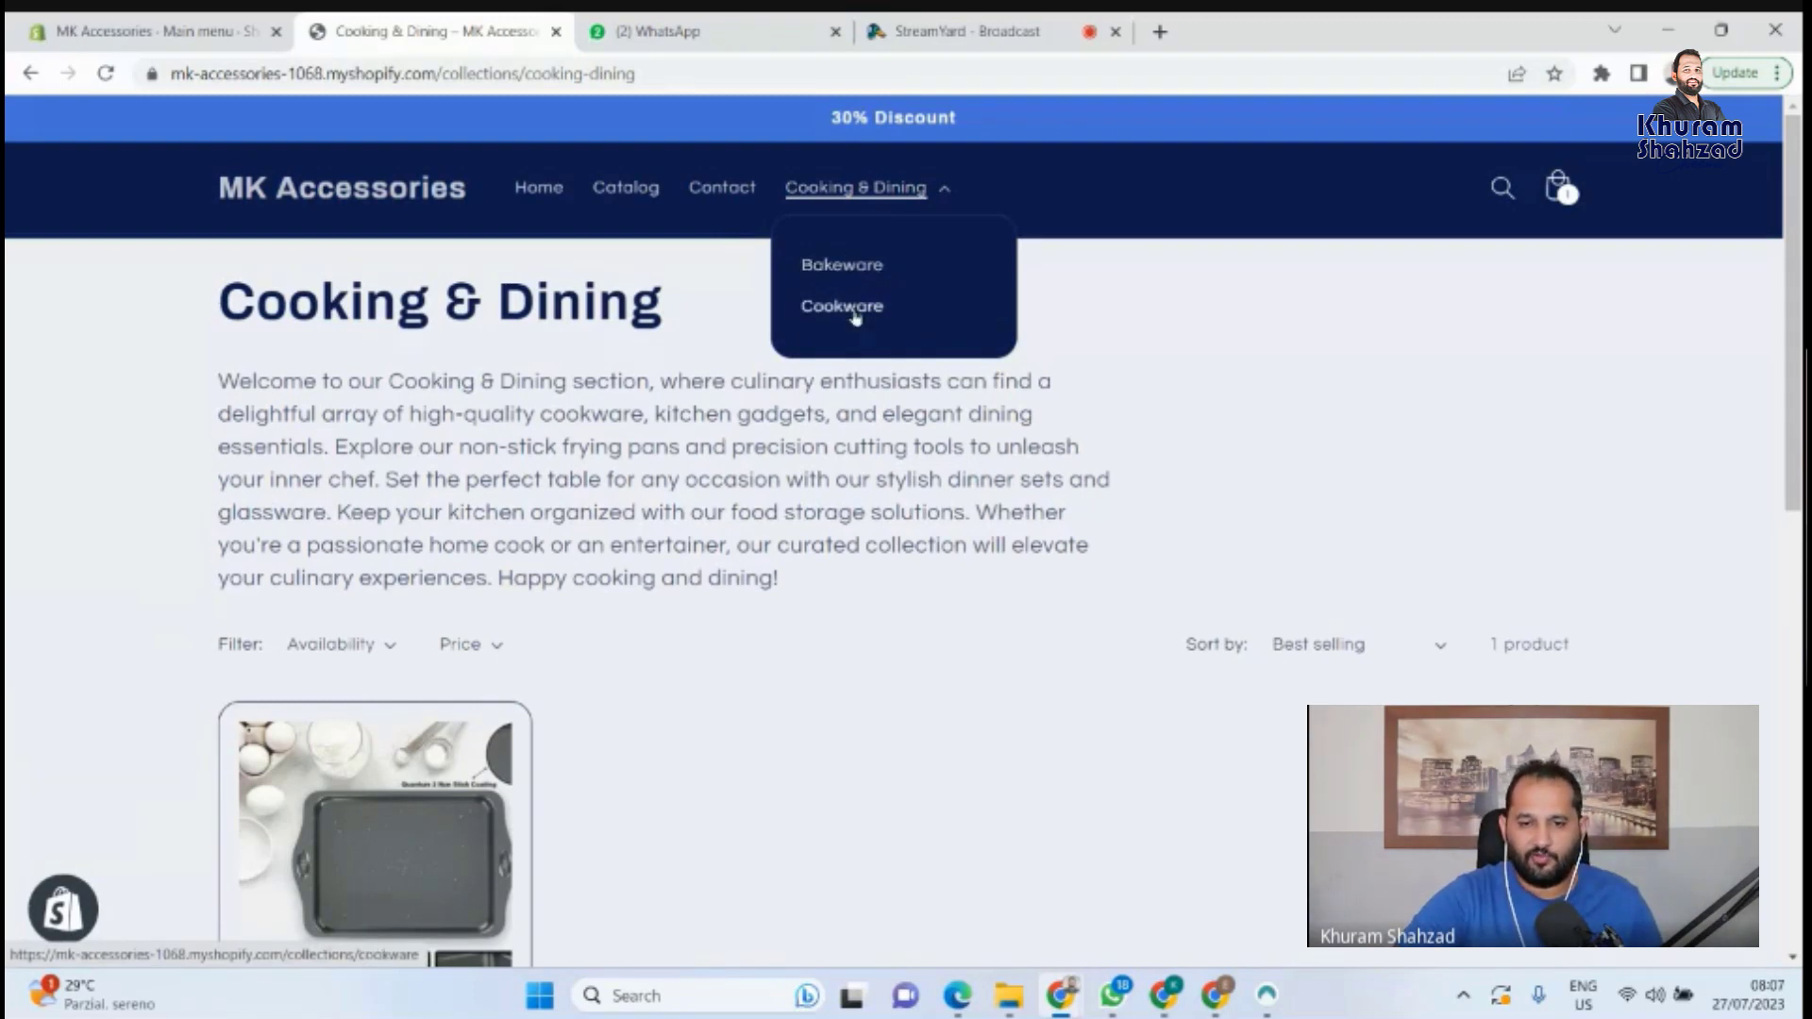
{"action": "left_click", "coordinate": [855, 316]}
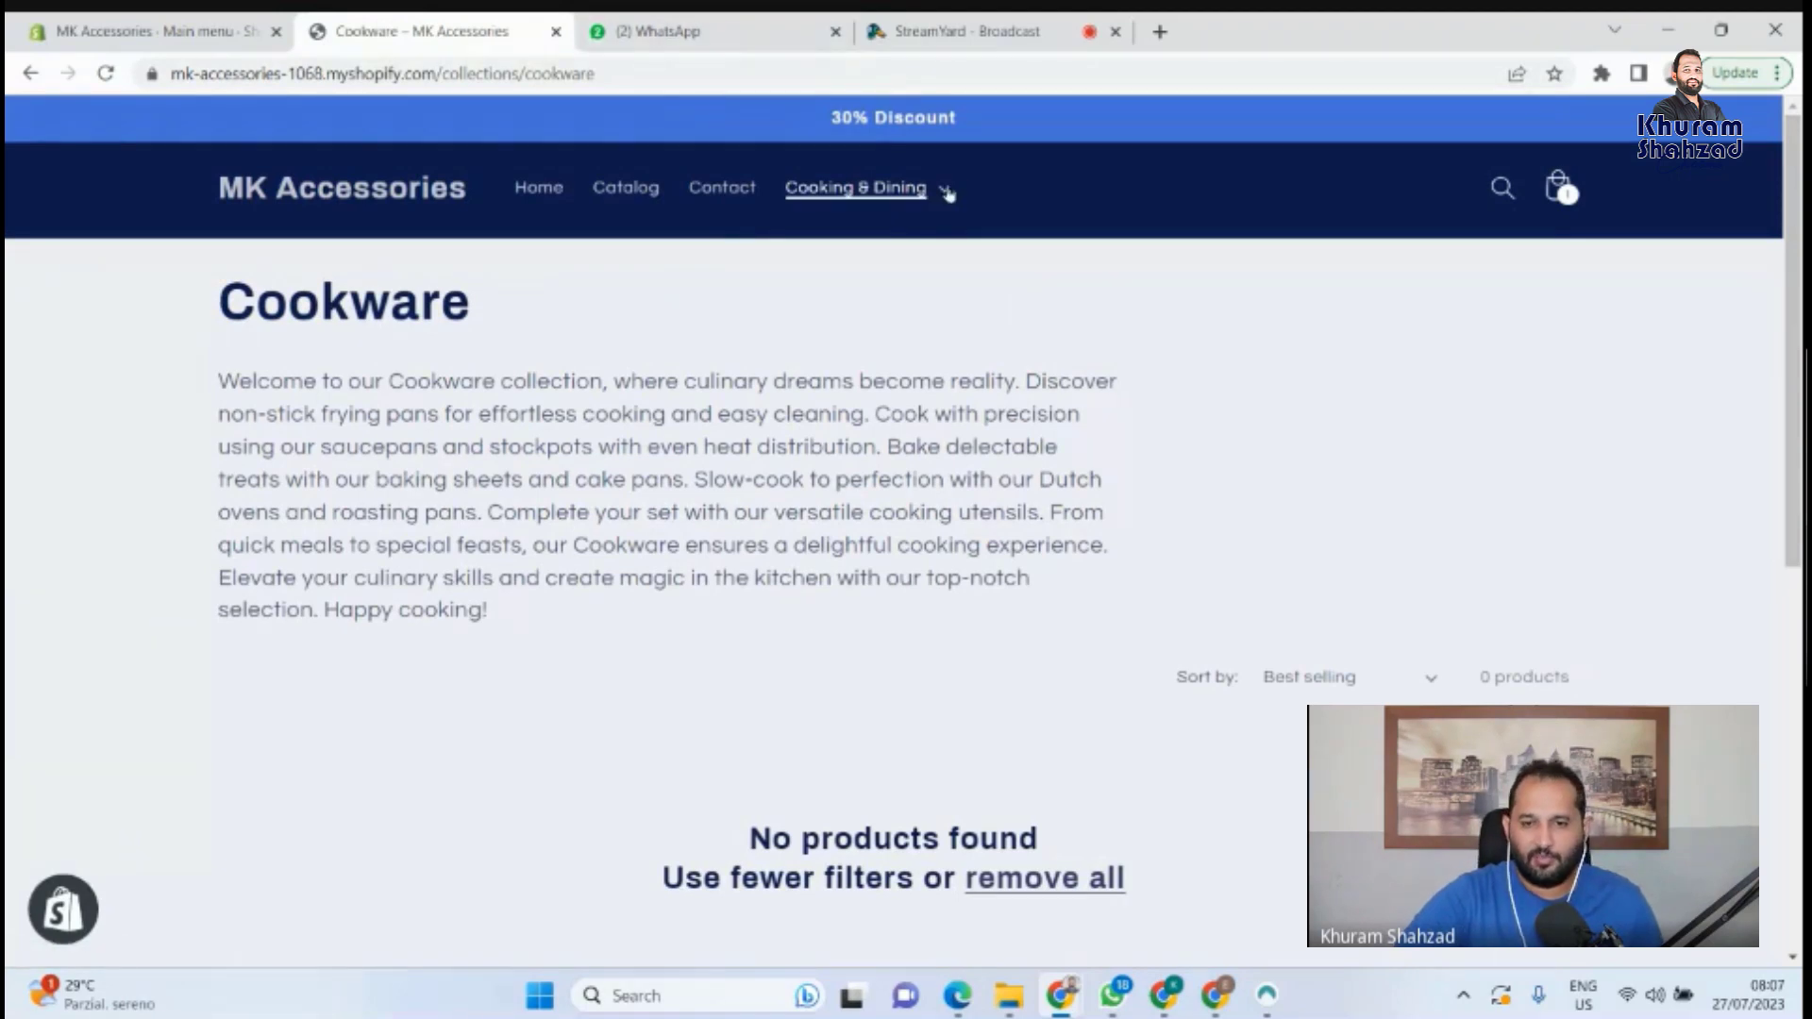
{"action": "left_click", "coordinate": [926, 191]}
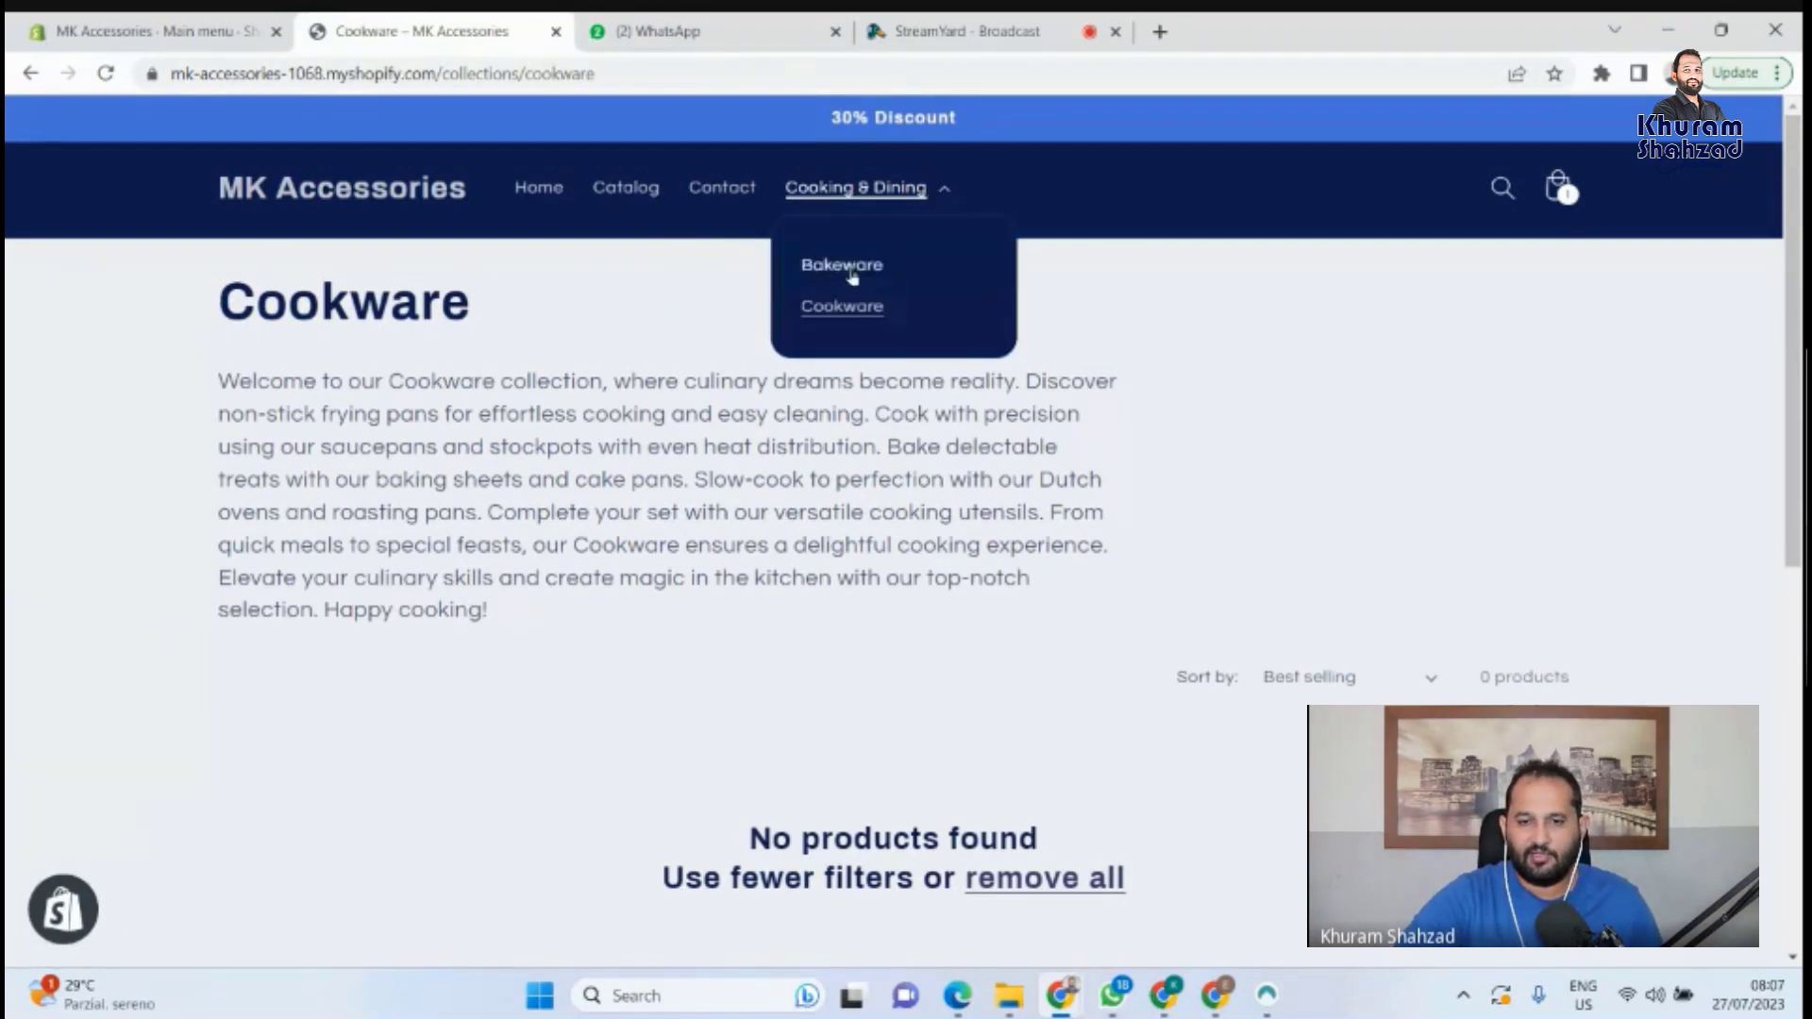
{"action": "left_click", "coordinate": [850, 275]}
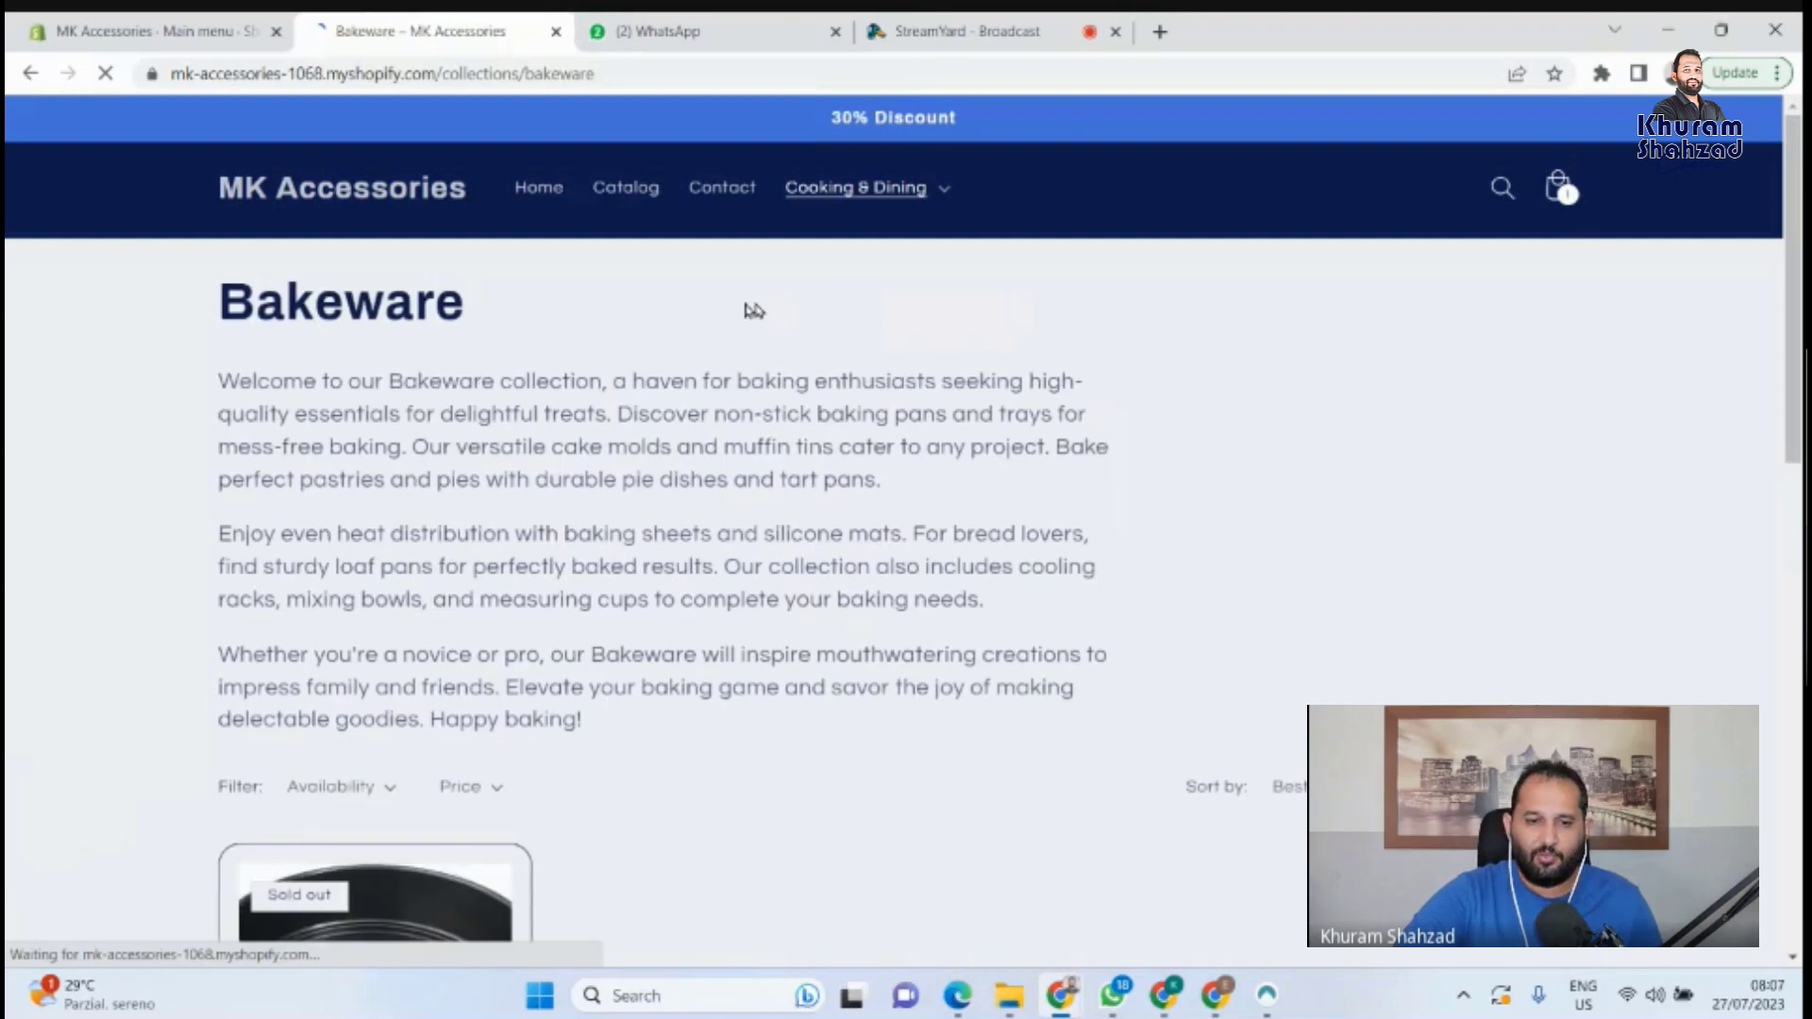
In the admin's main menu, add an item under Cooking & Dining linked to the Coffee, Tea & Espresso collection.
{"action": "left_click", "coordinate": [156, 31]}
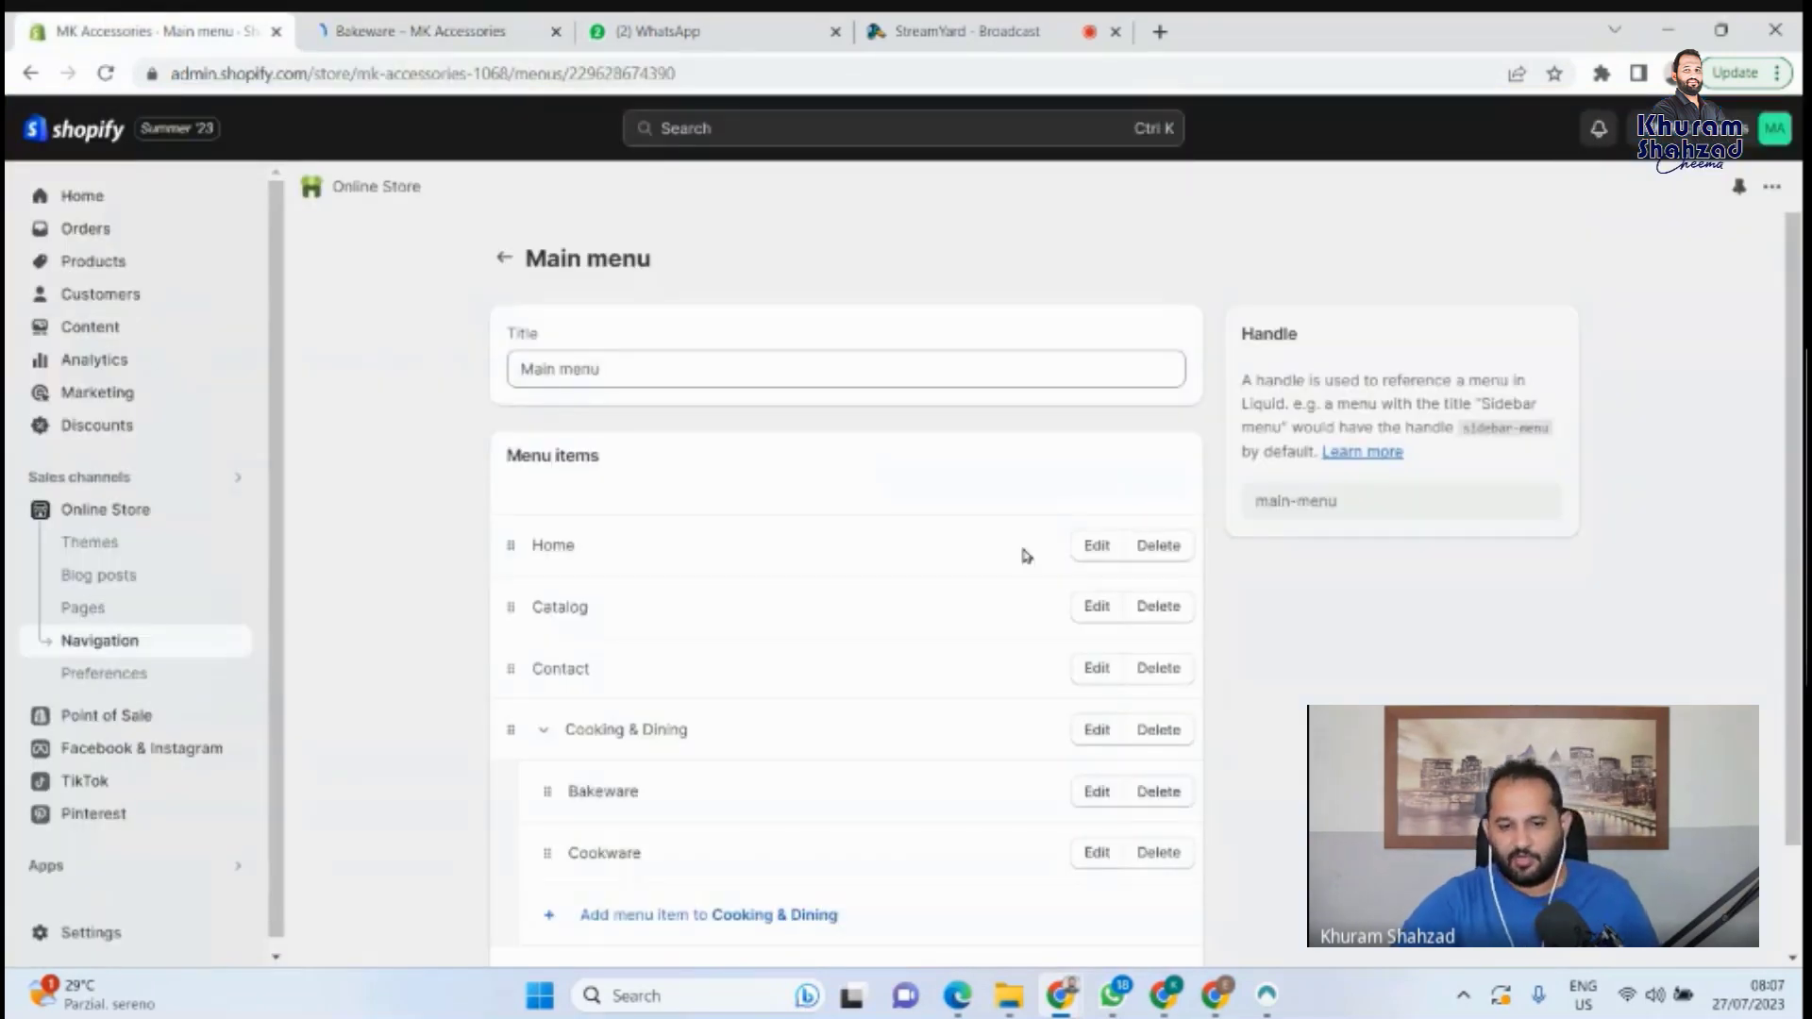
{"action": "scroll", "coordinate": [1020, 541], "scroll_direction": "down", "scroll_amount": 2}
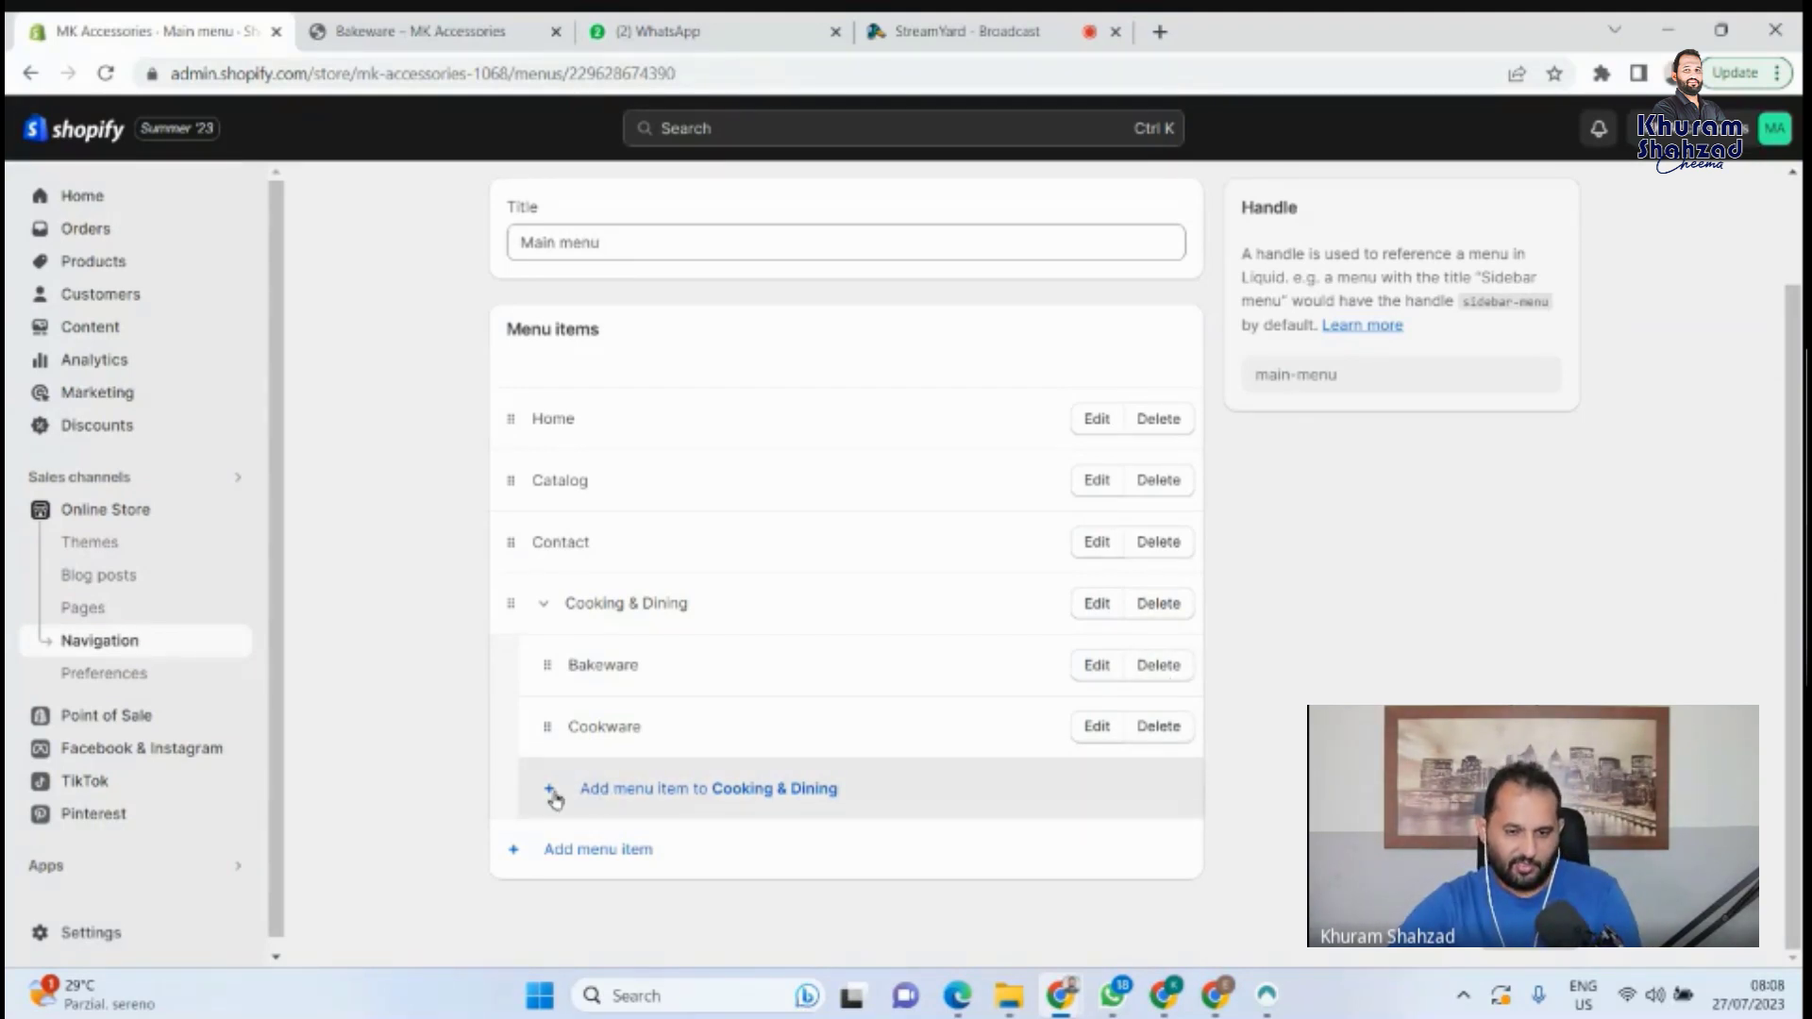
{"action": "left_click", "coordinate": [605, 793]}
{"action": "left_click", "coordinate": [1473, 363]}
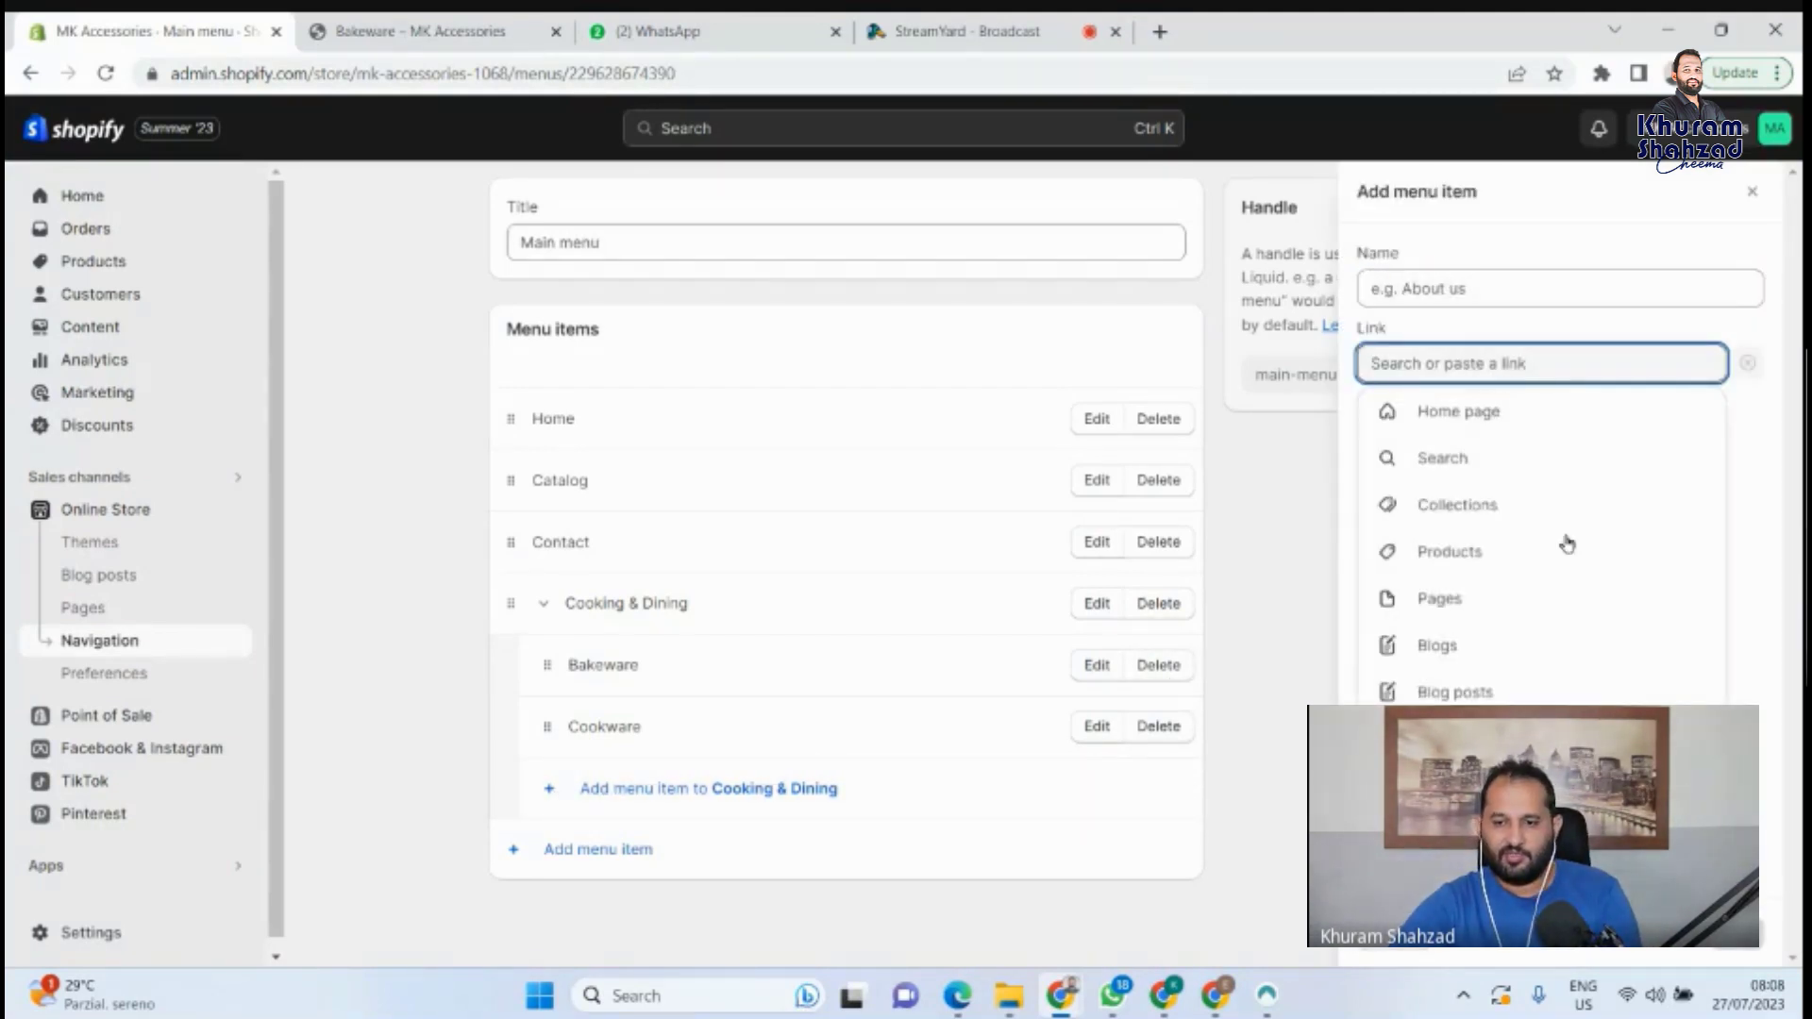
{"action": "left_click", "coordinate": [1477, 508]}
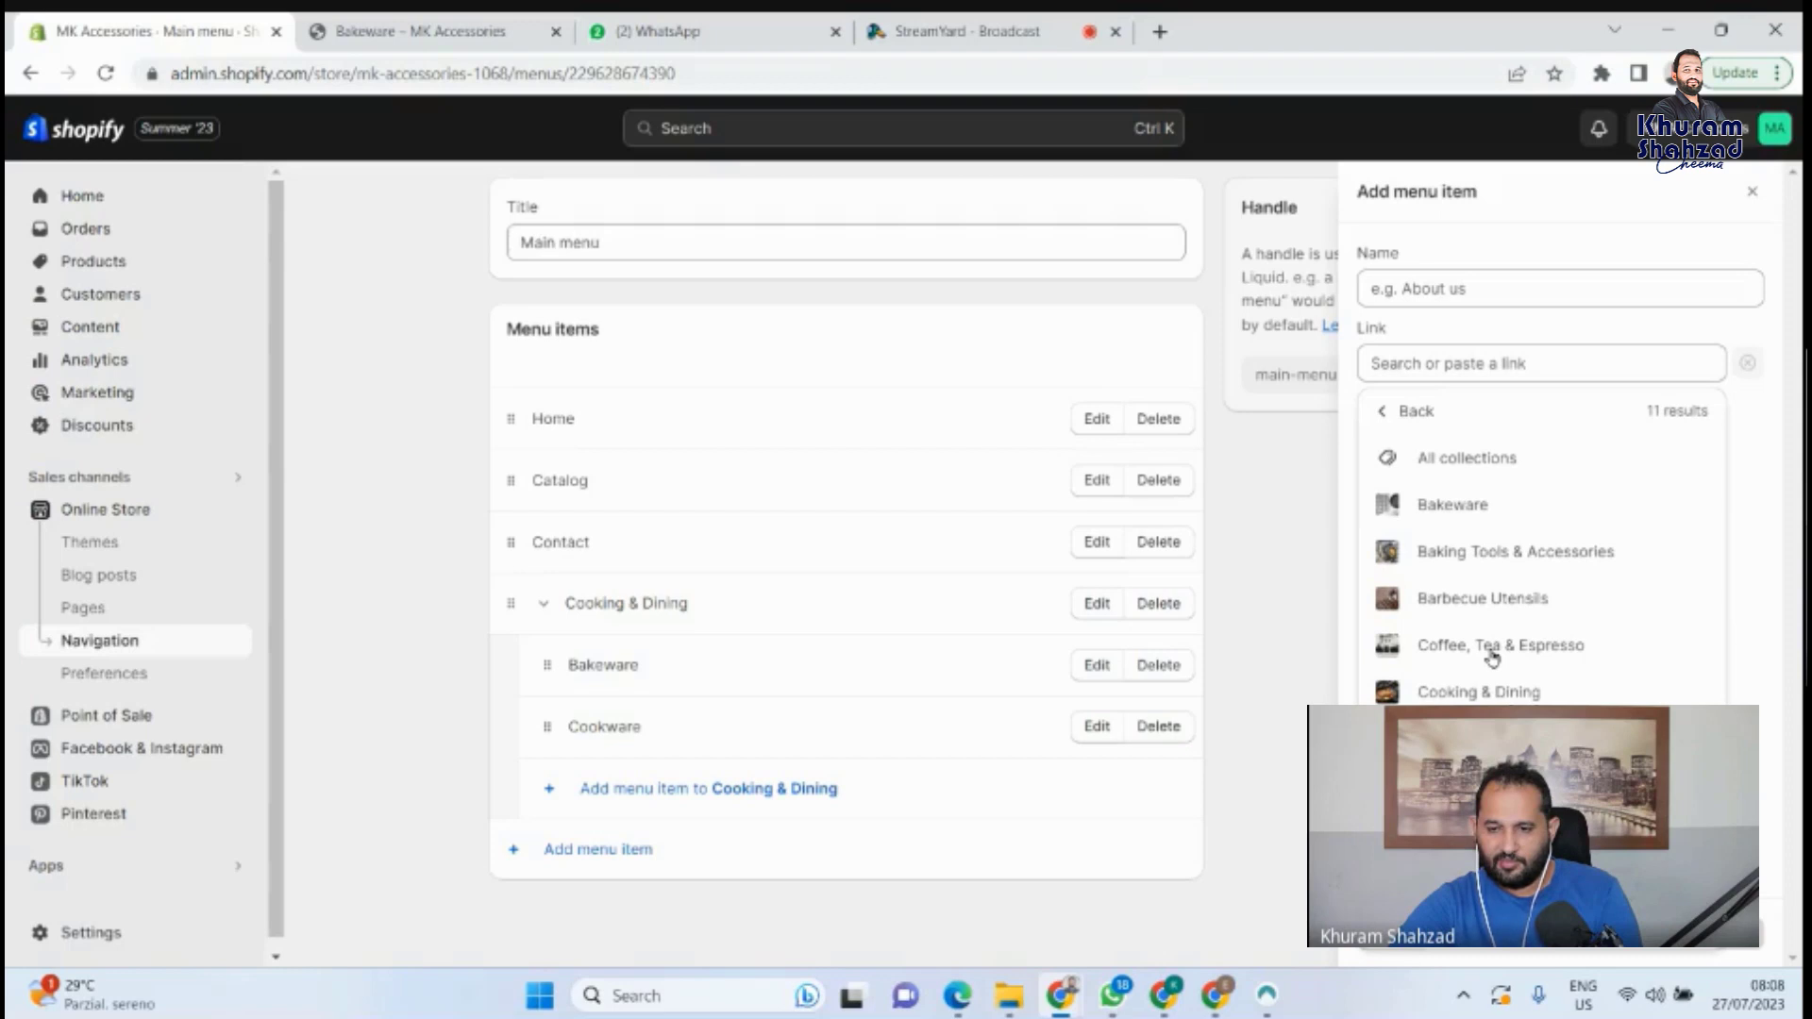
{"action": "left_click", "coordinate": [1412, 652]}
{"action": "left_click", "coordinate": [1723, 950]}
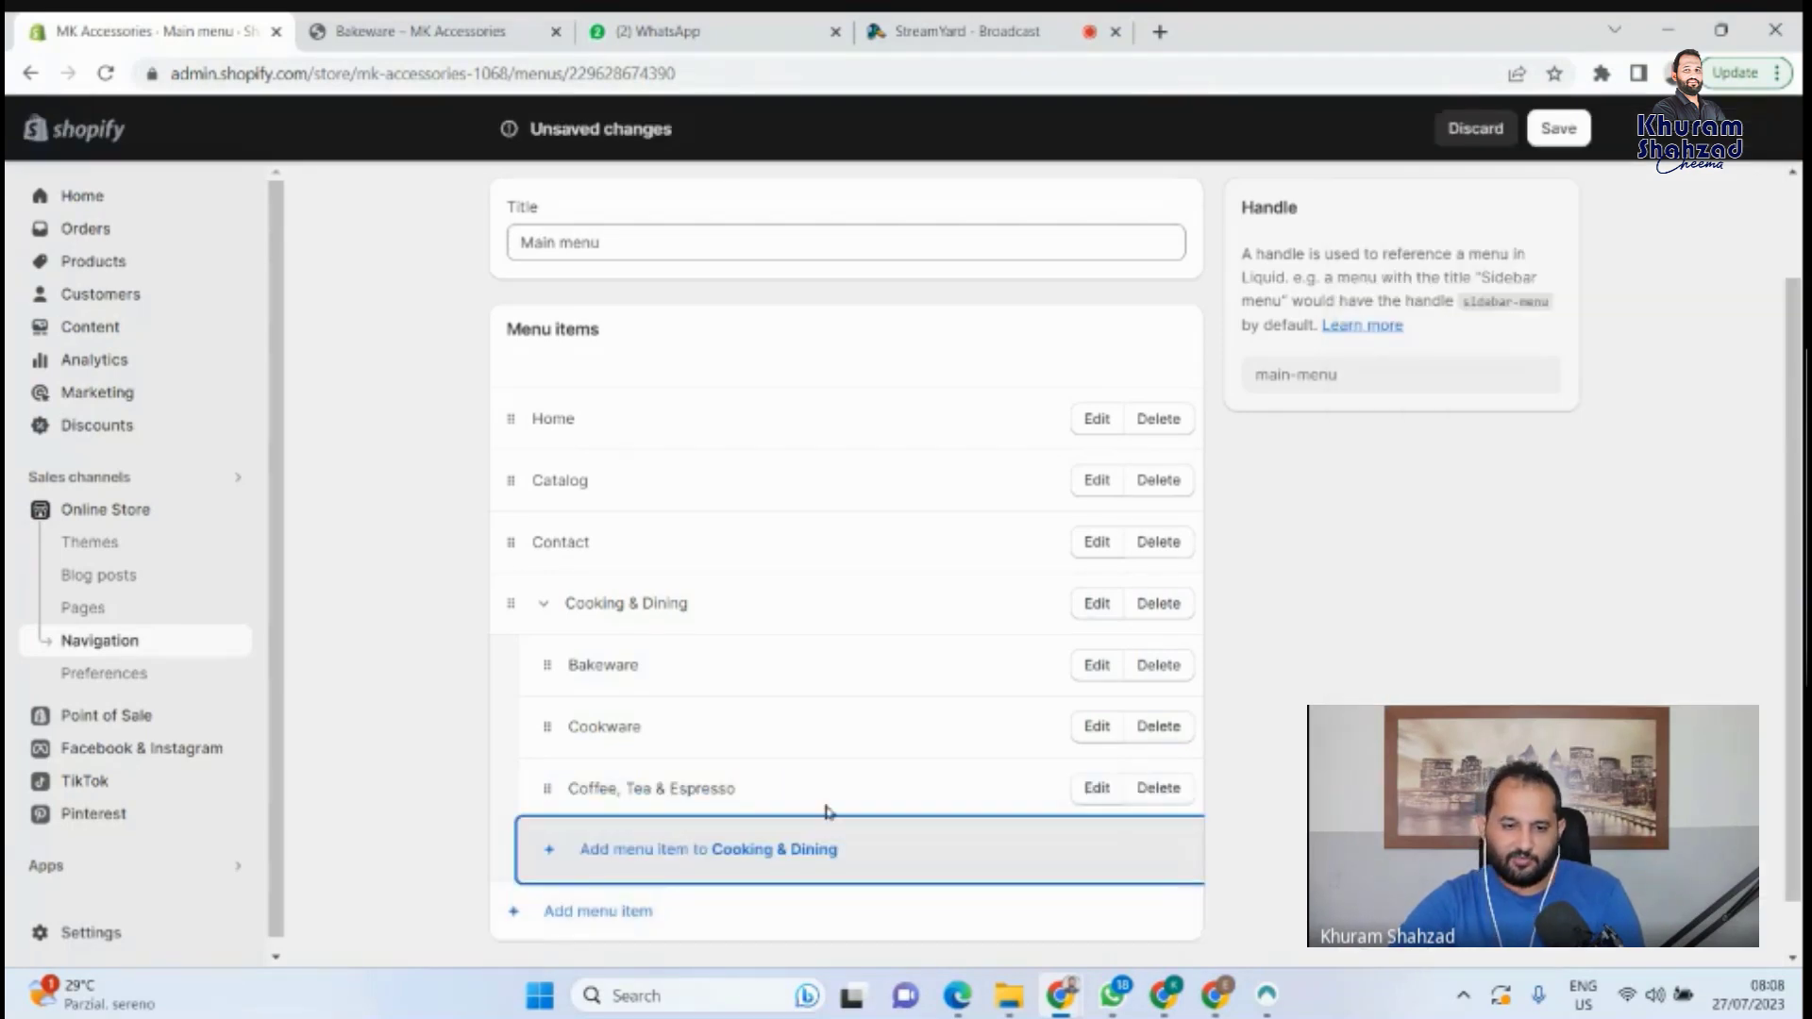
Add another item under Cooking & Dining linked to the Baking Tools & Accessories collection.
{"action": "left_click", "coordinate": [549, 852]}
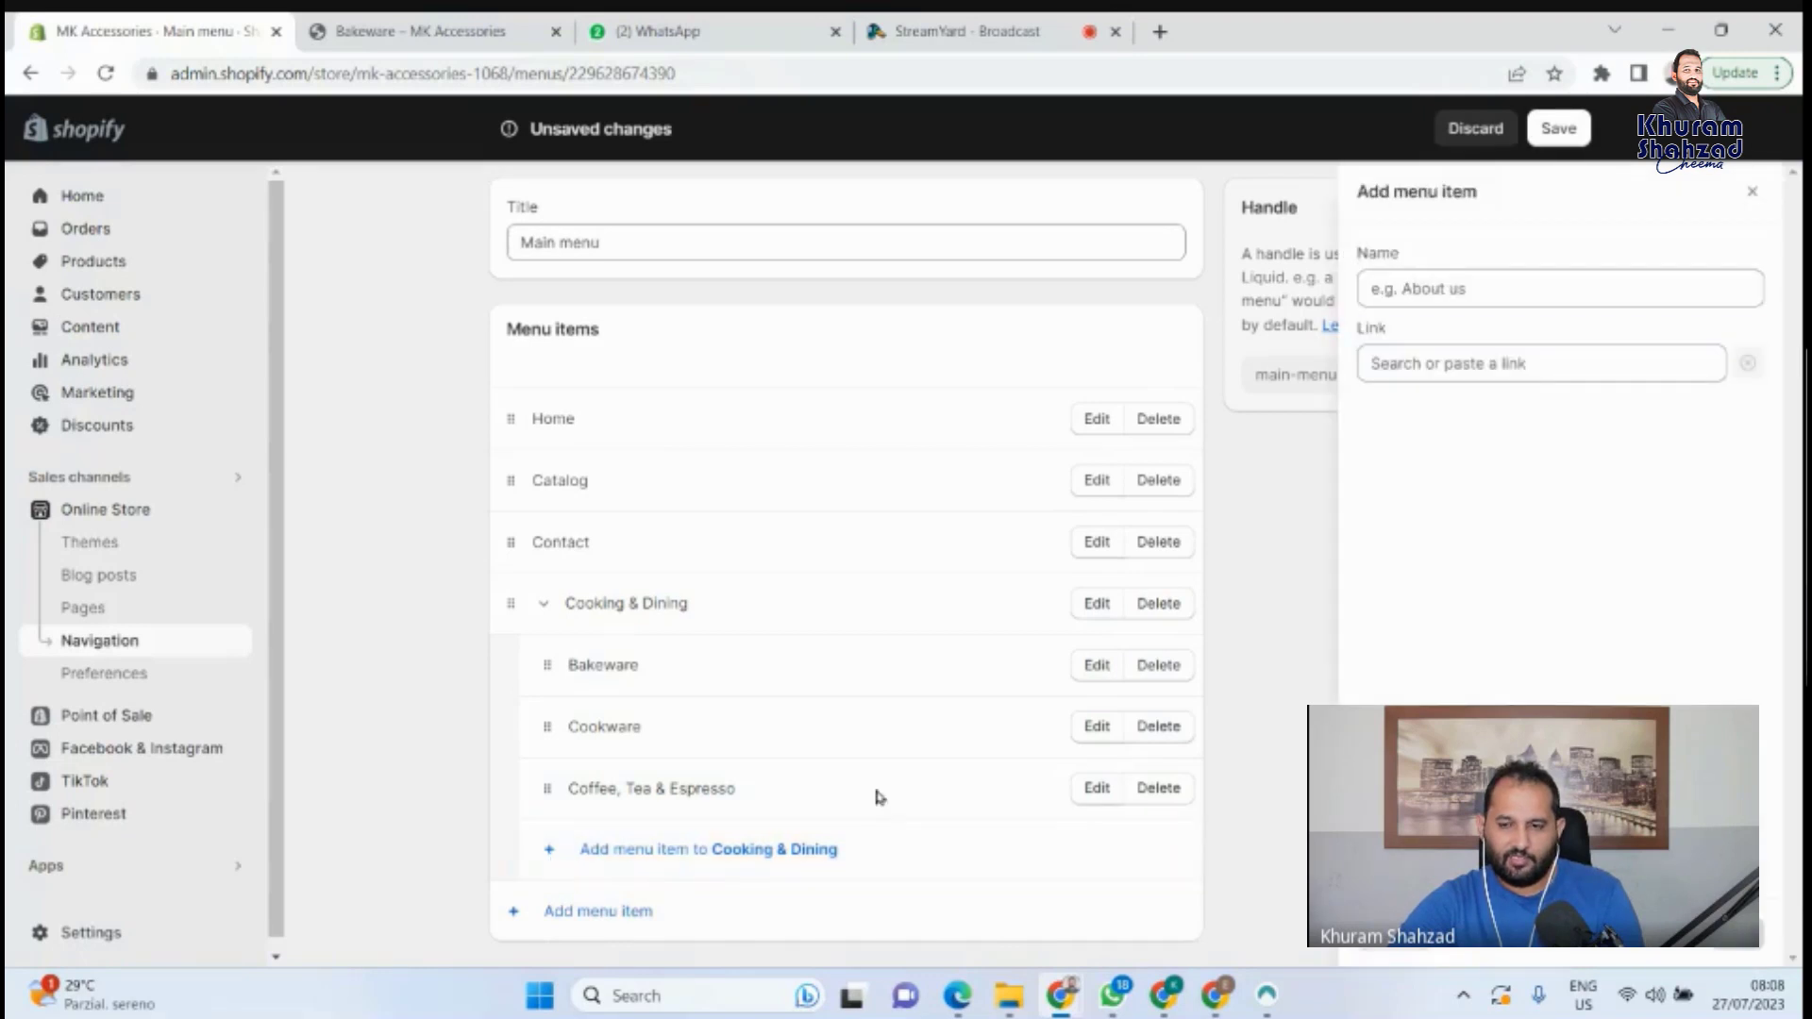
{"action": "left_click", "coordinate": [1598, 373]}
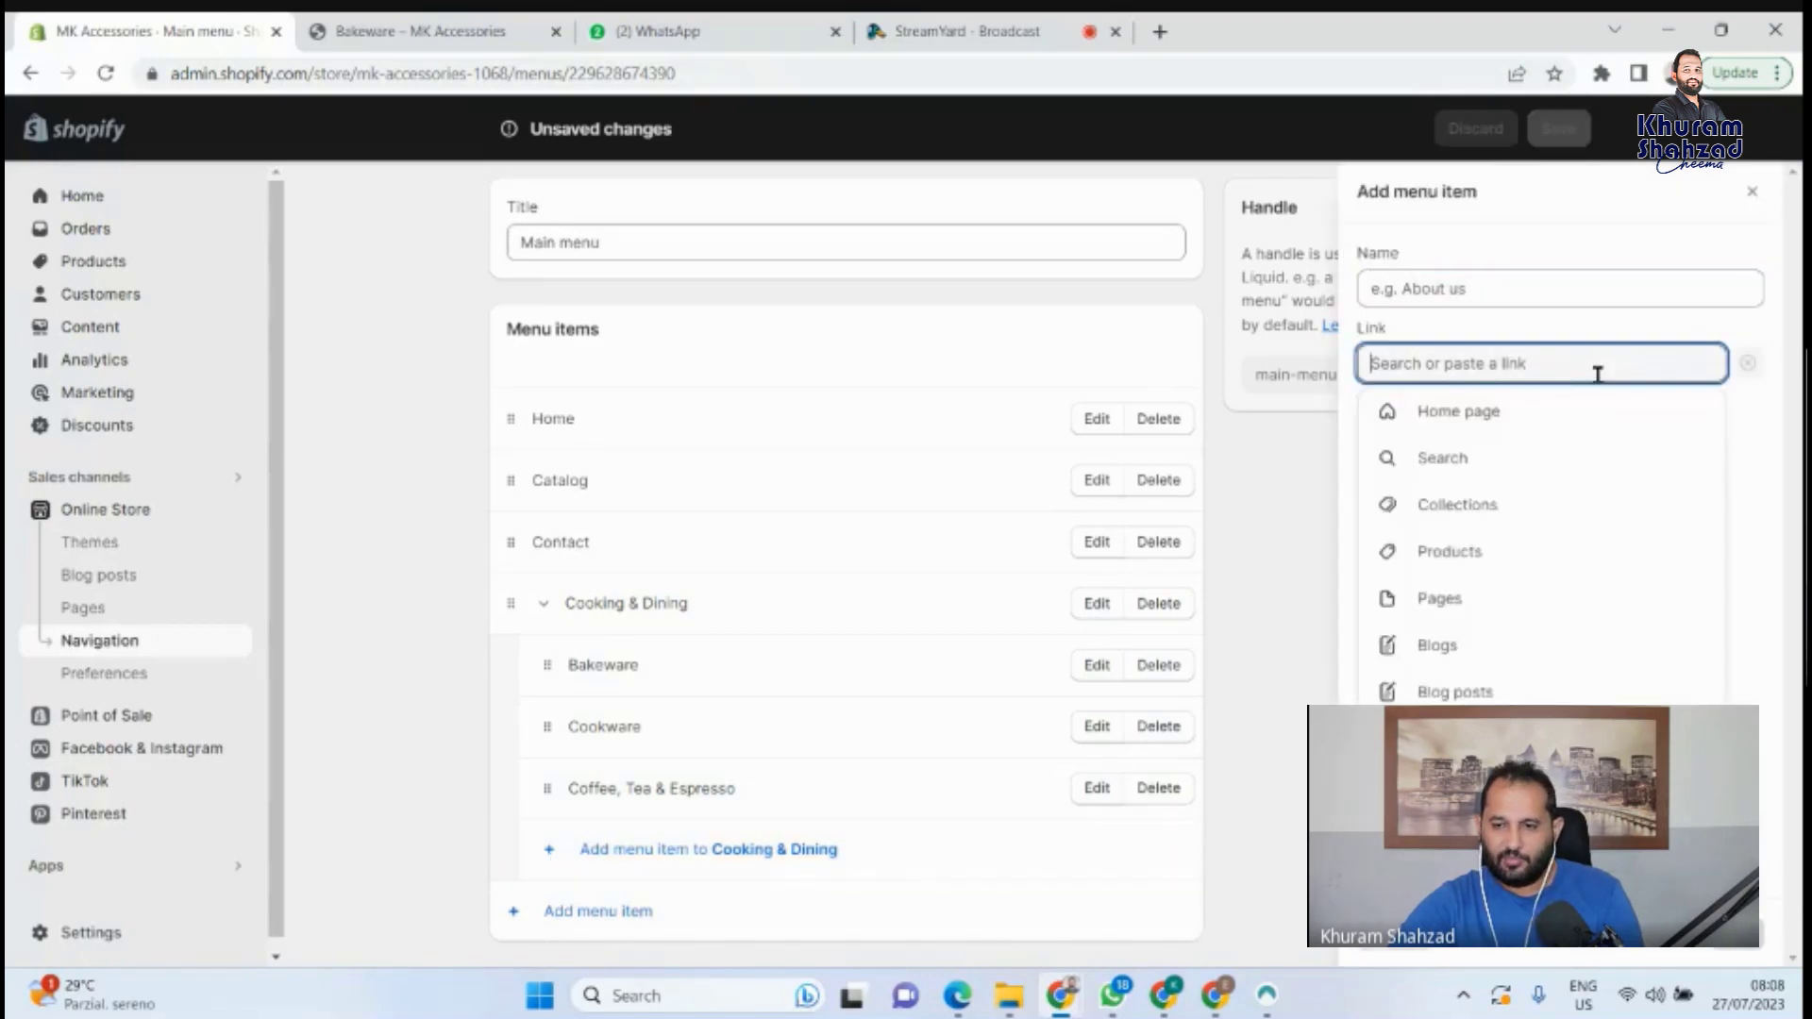
{"action": "left_click", "coordinate": [1488, 525]}
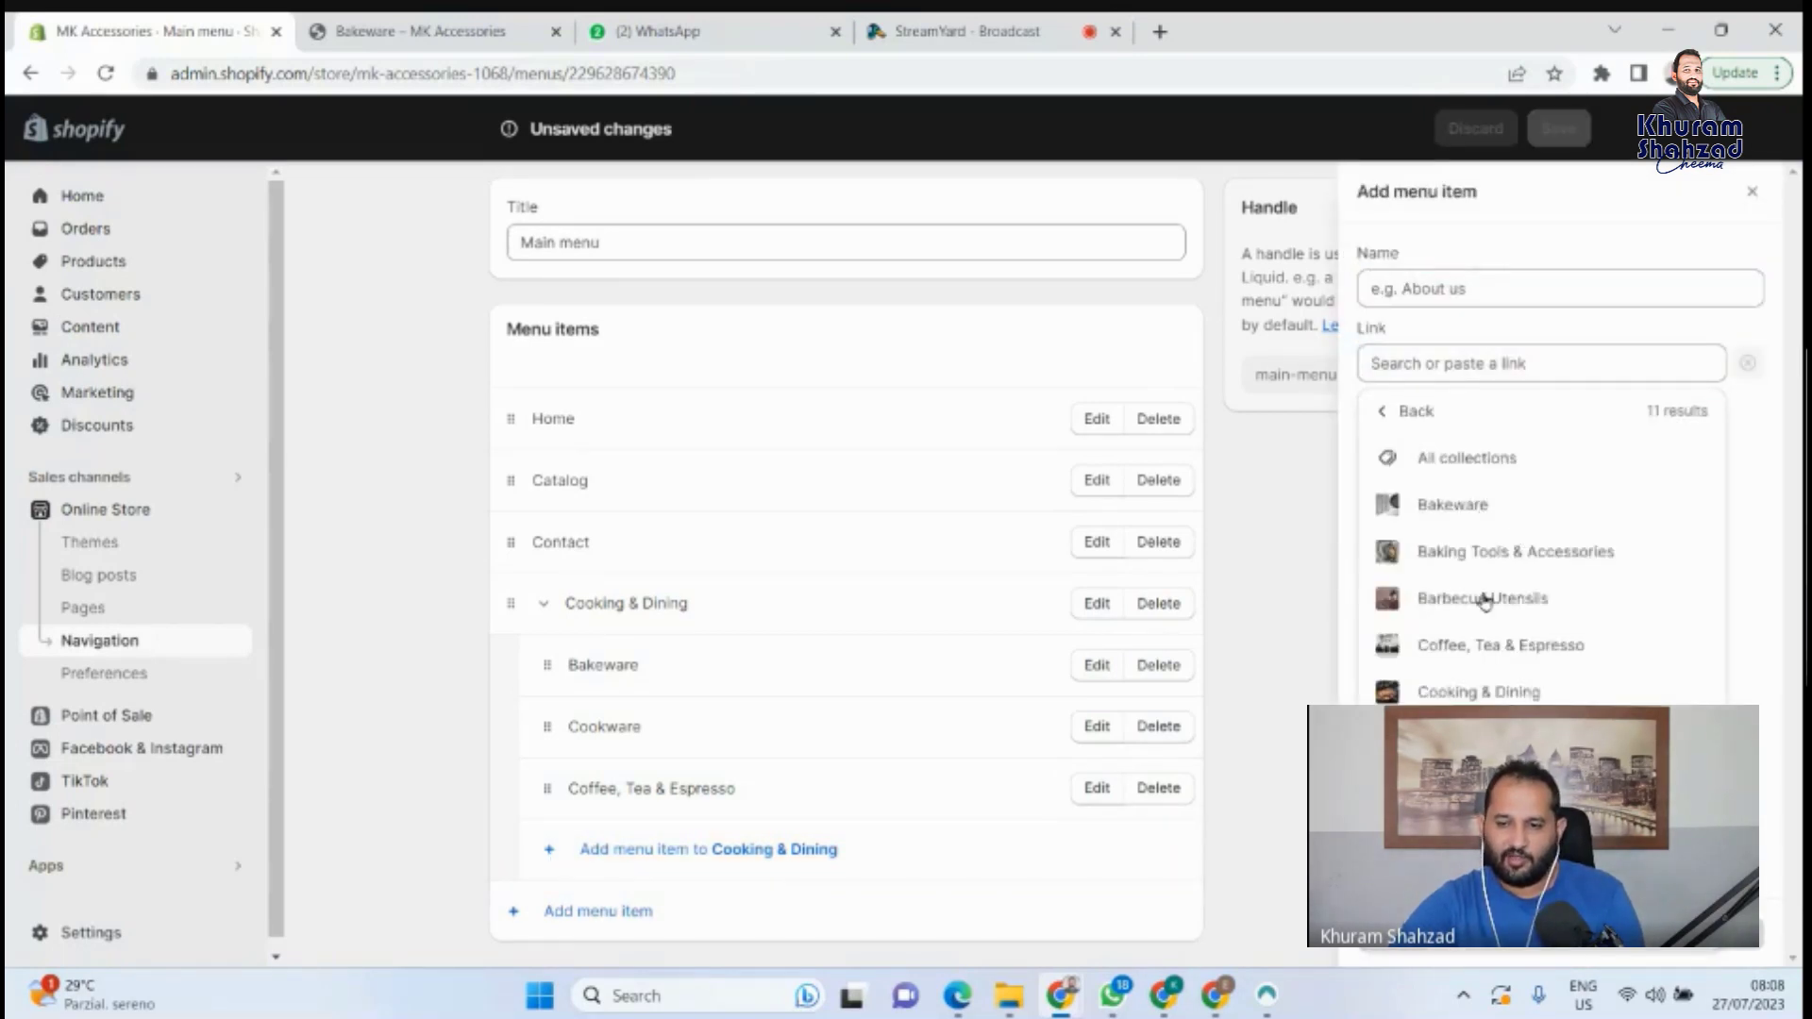
{"action": "left_click", "coordinate": [1415, 564]}
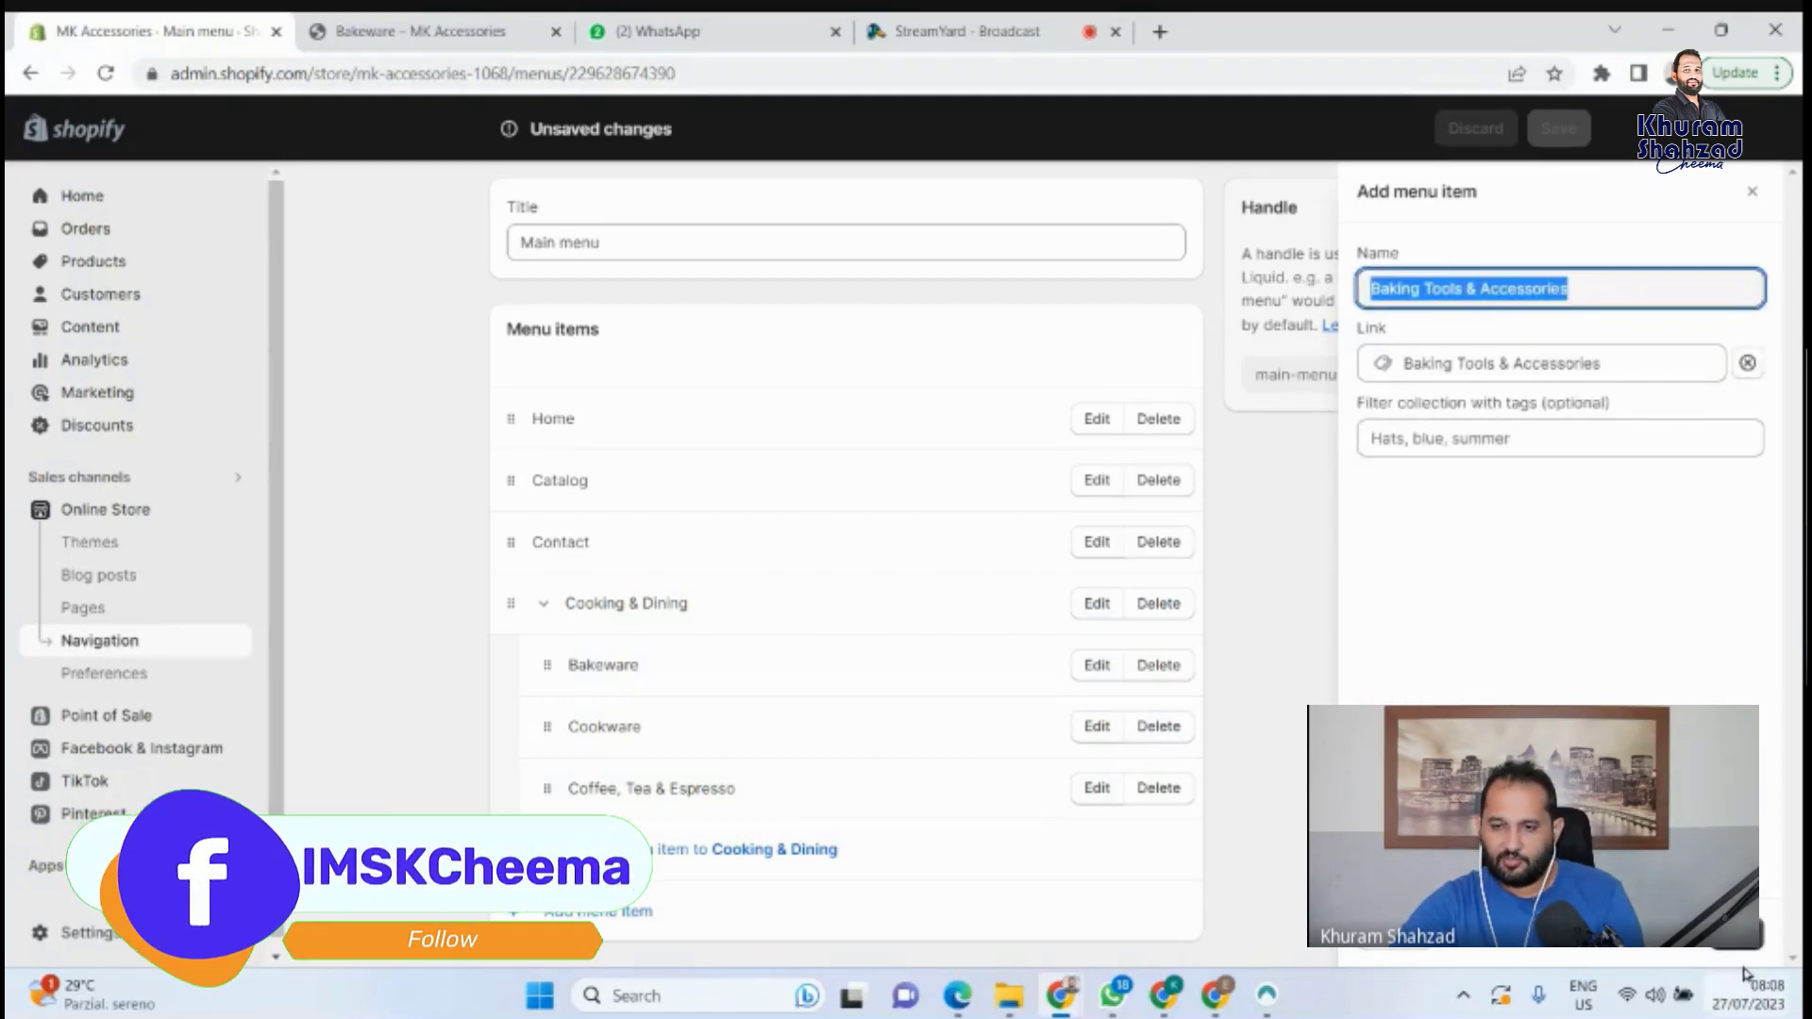
{"action": "left_click", "coordinate": [1737, 936]}
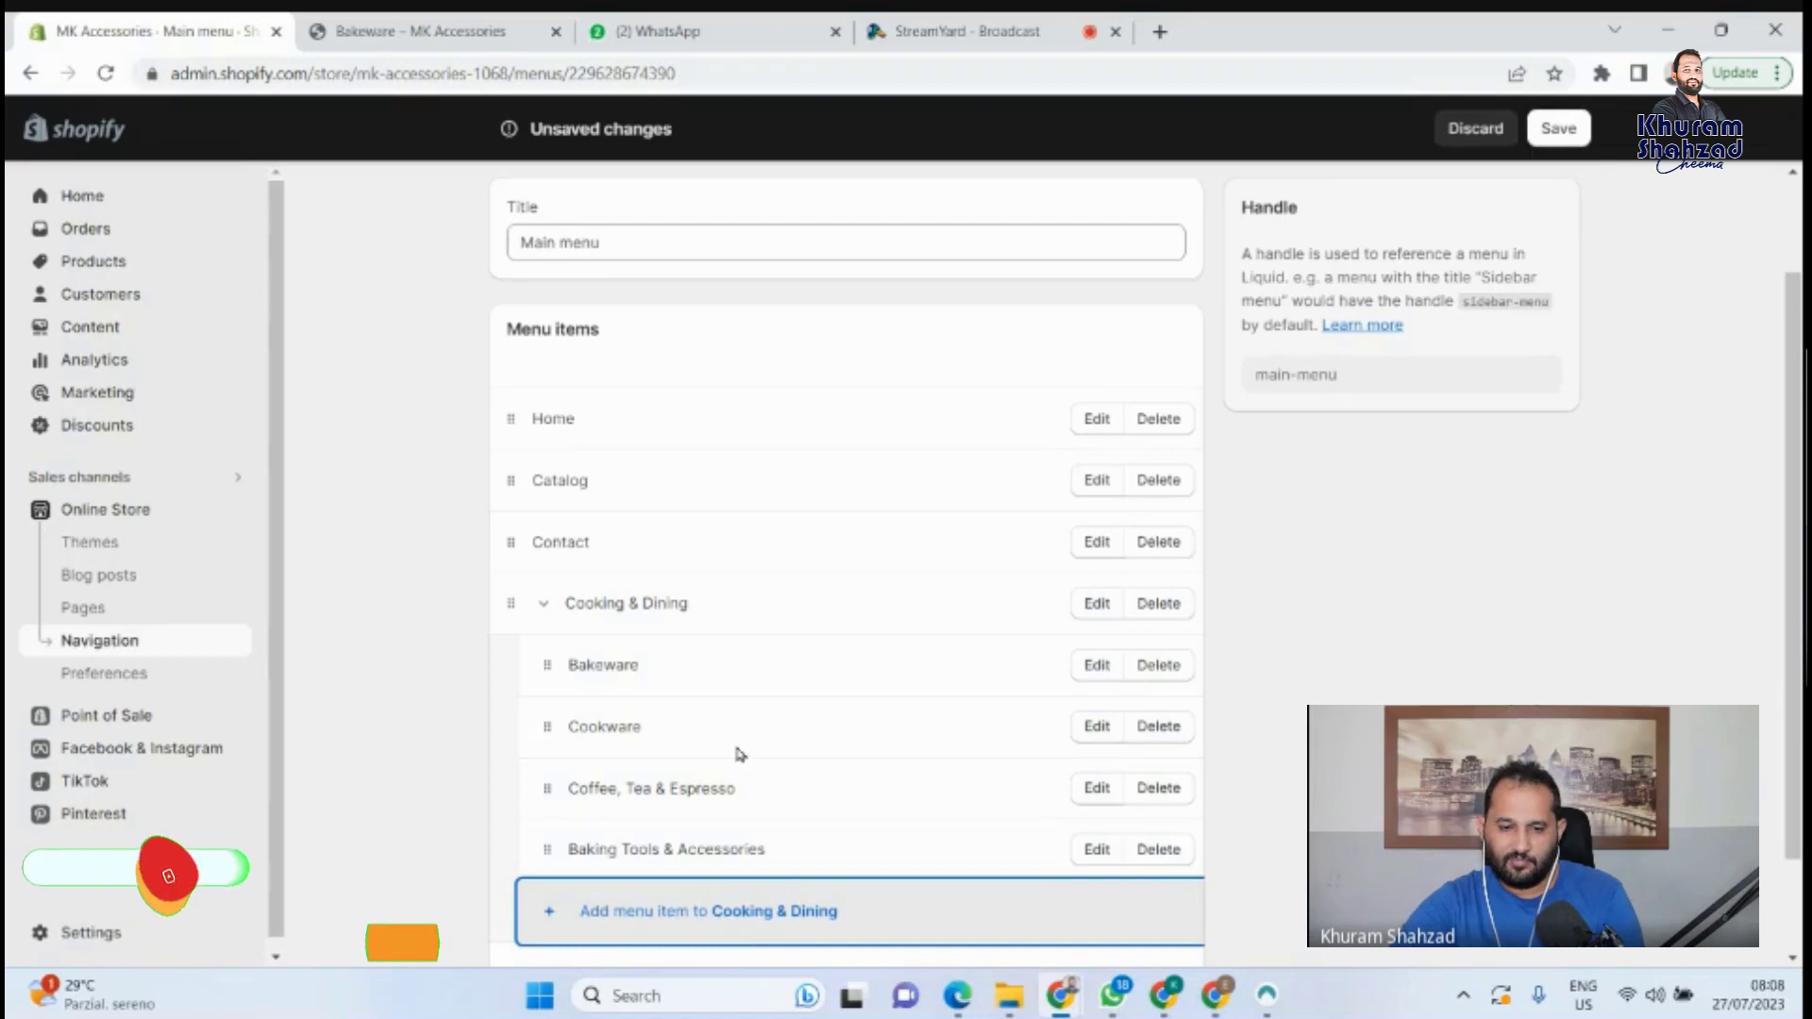
Add a Cooking & Dining sub-item linked to the Kitchen Storage & Organisation collection and save the main menu.
{"action": "scroll", "coordinate": [740, 754], "scroll_direction": "down", "scroll_amount": 1}
{"action": "left_click", "coordinate": [587, 794]}
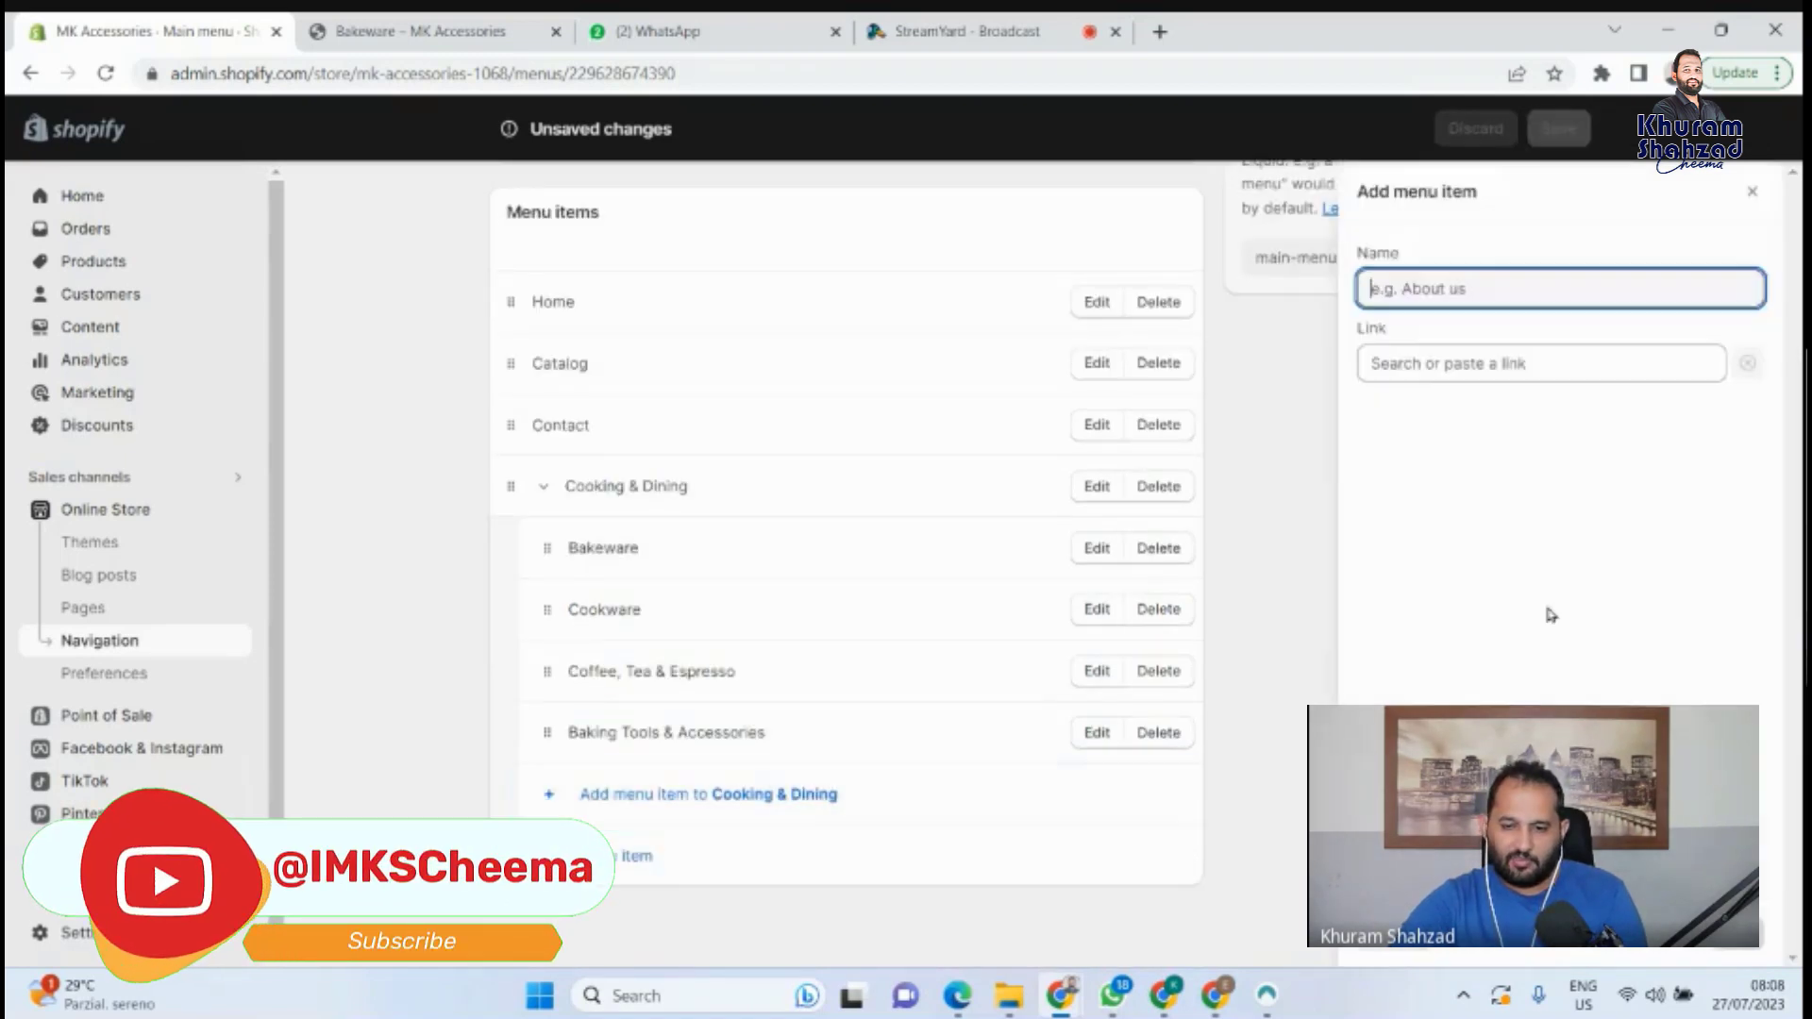
{"action": "left_click", "coordinate": [1537, 359]}
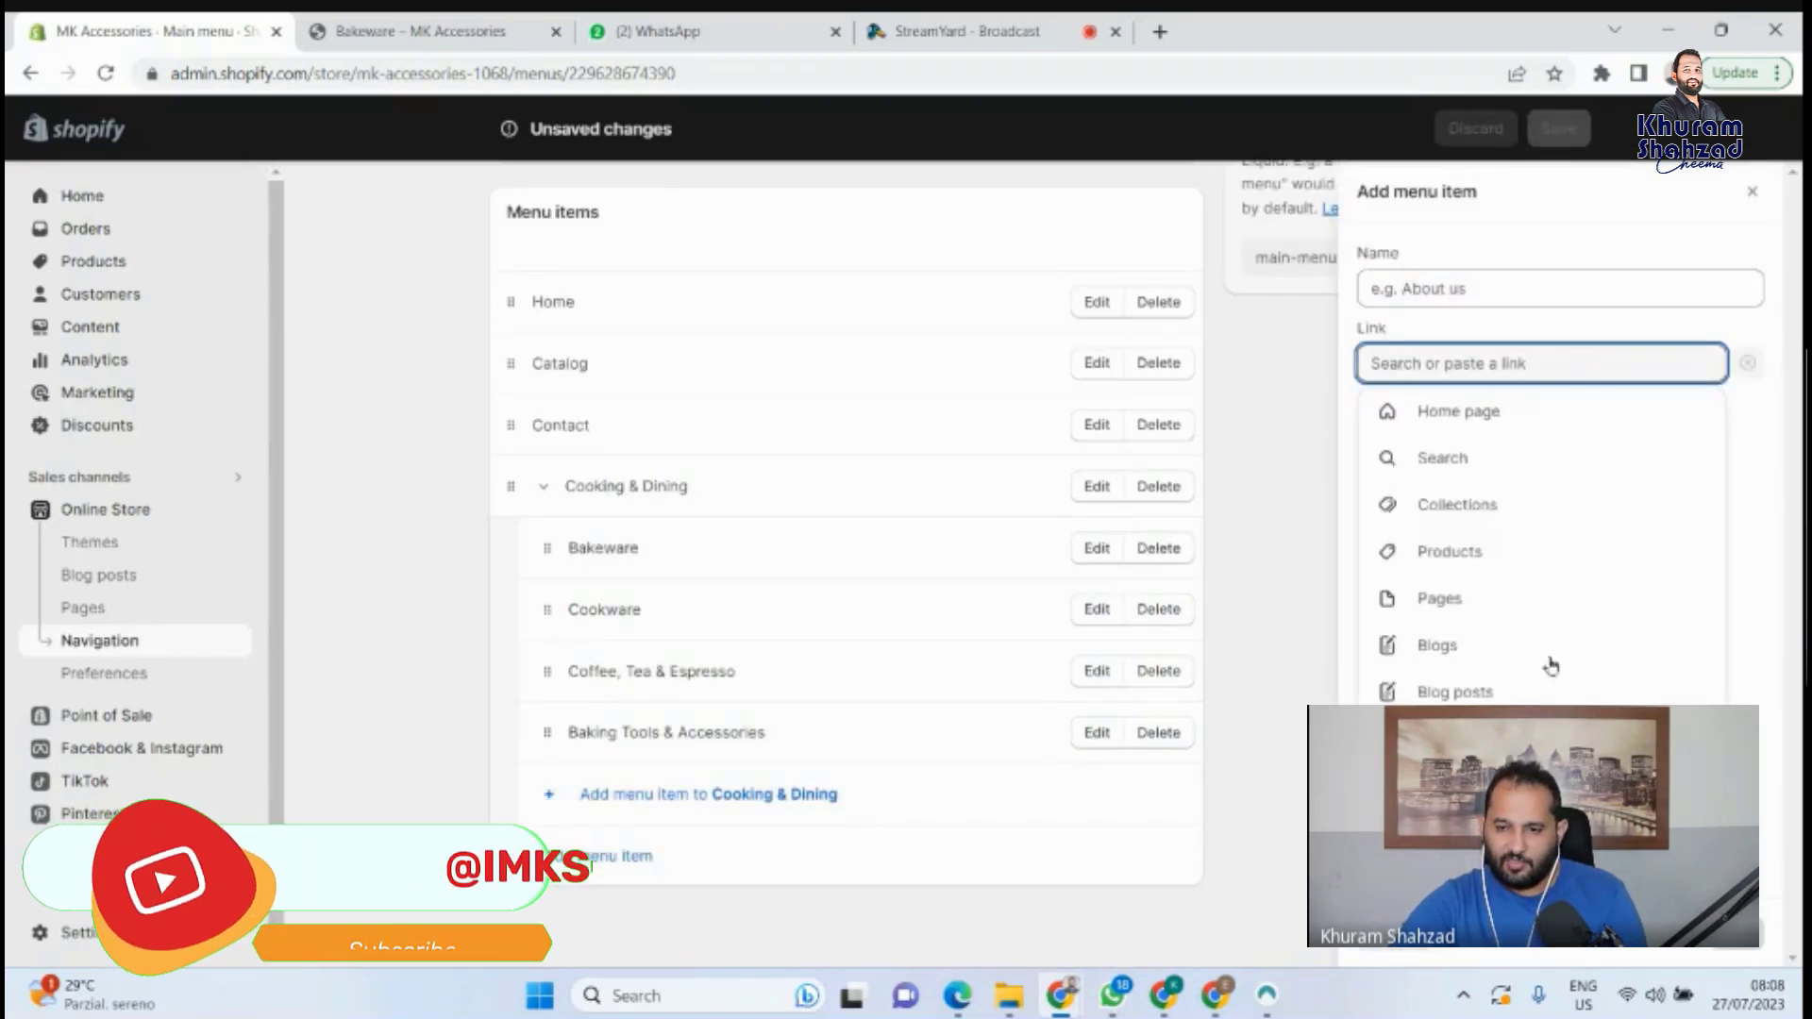
{"action": "left_click", "coordinate": [1461, 505]}
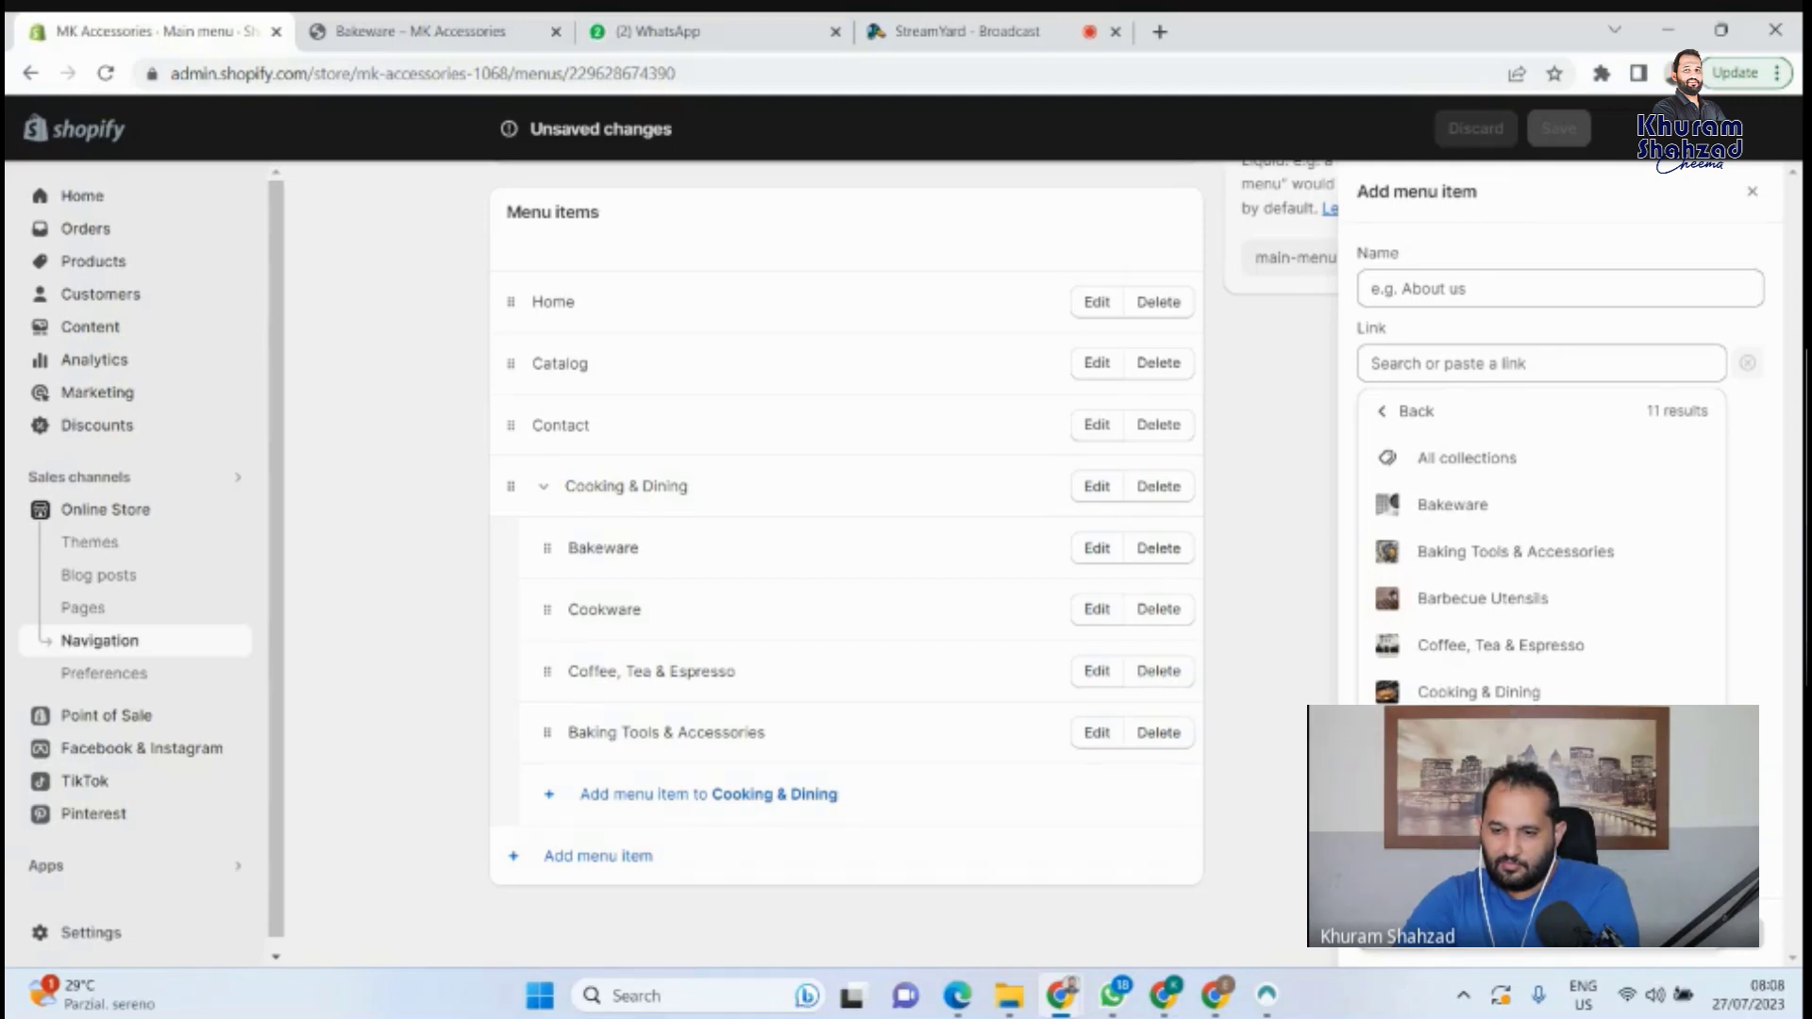
{"action": "left_click", "coordinate": [1500, 823]}
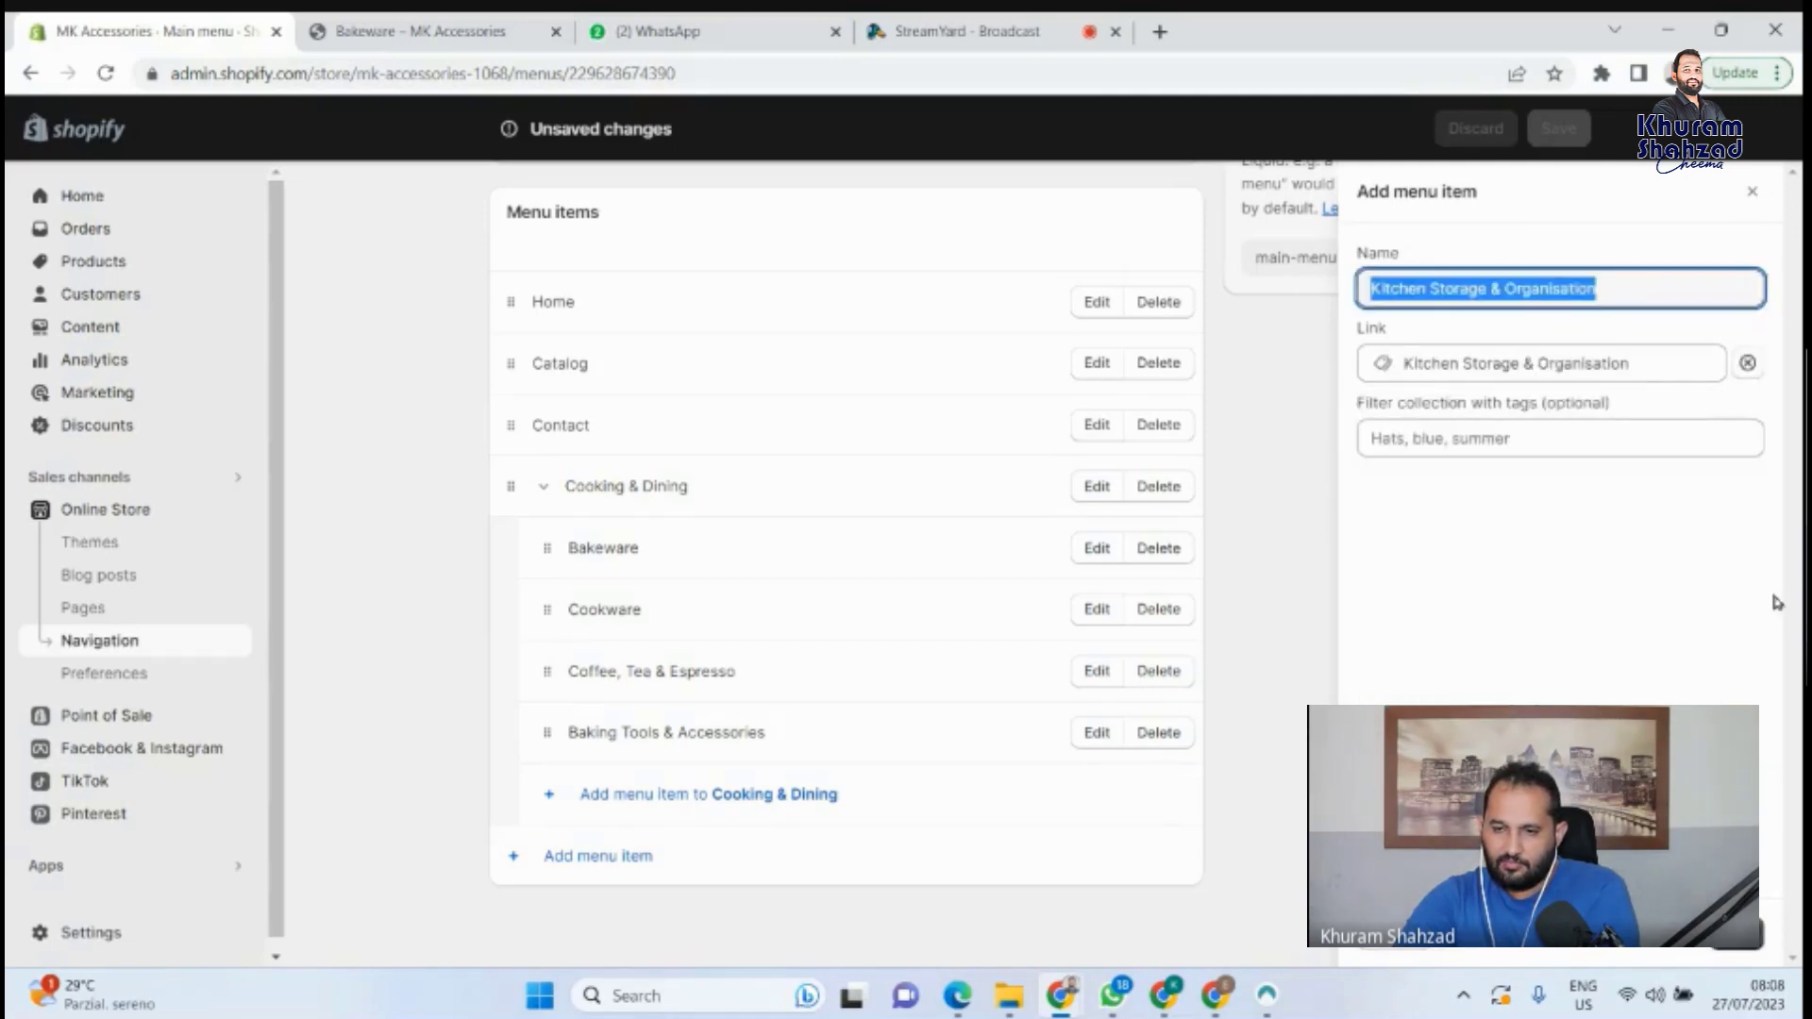
{"action": "left_click", "coordinate": [1748, 939]}
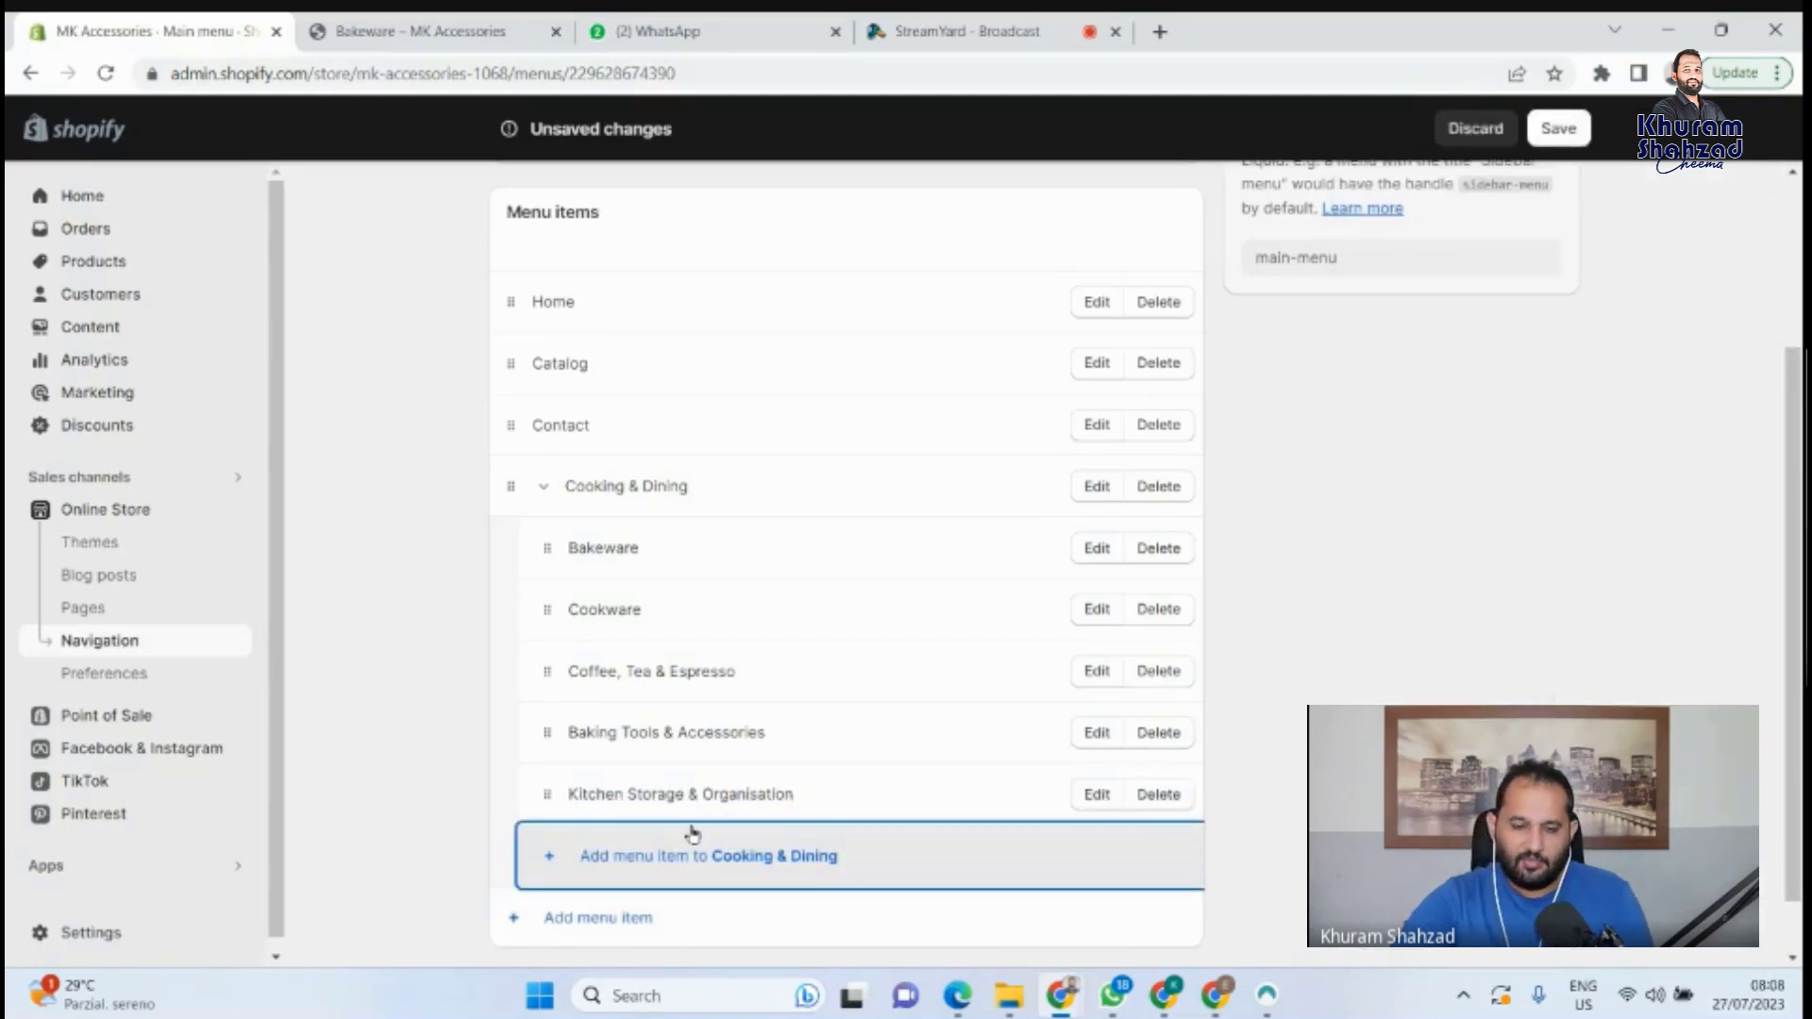
{"action": "scroll", "coordinate": [706, 831], "scroll_direction": "down", "scroll_amount": 1}
{"action": "left_click", "coordinate": [1559, 128]}
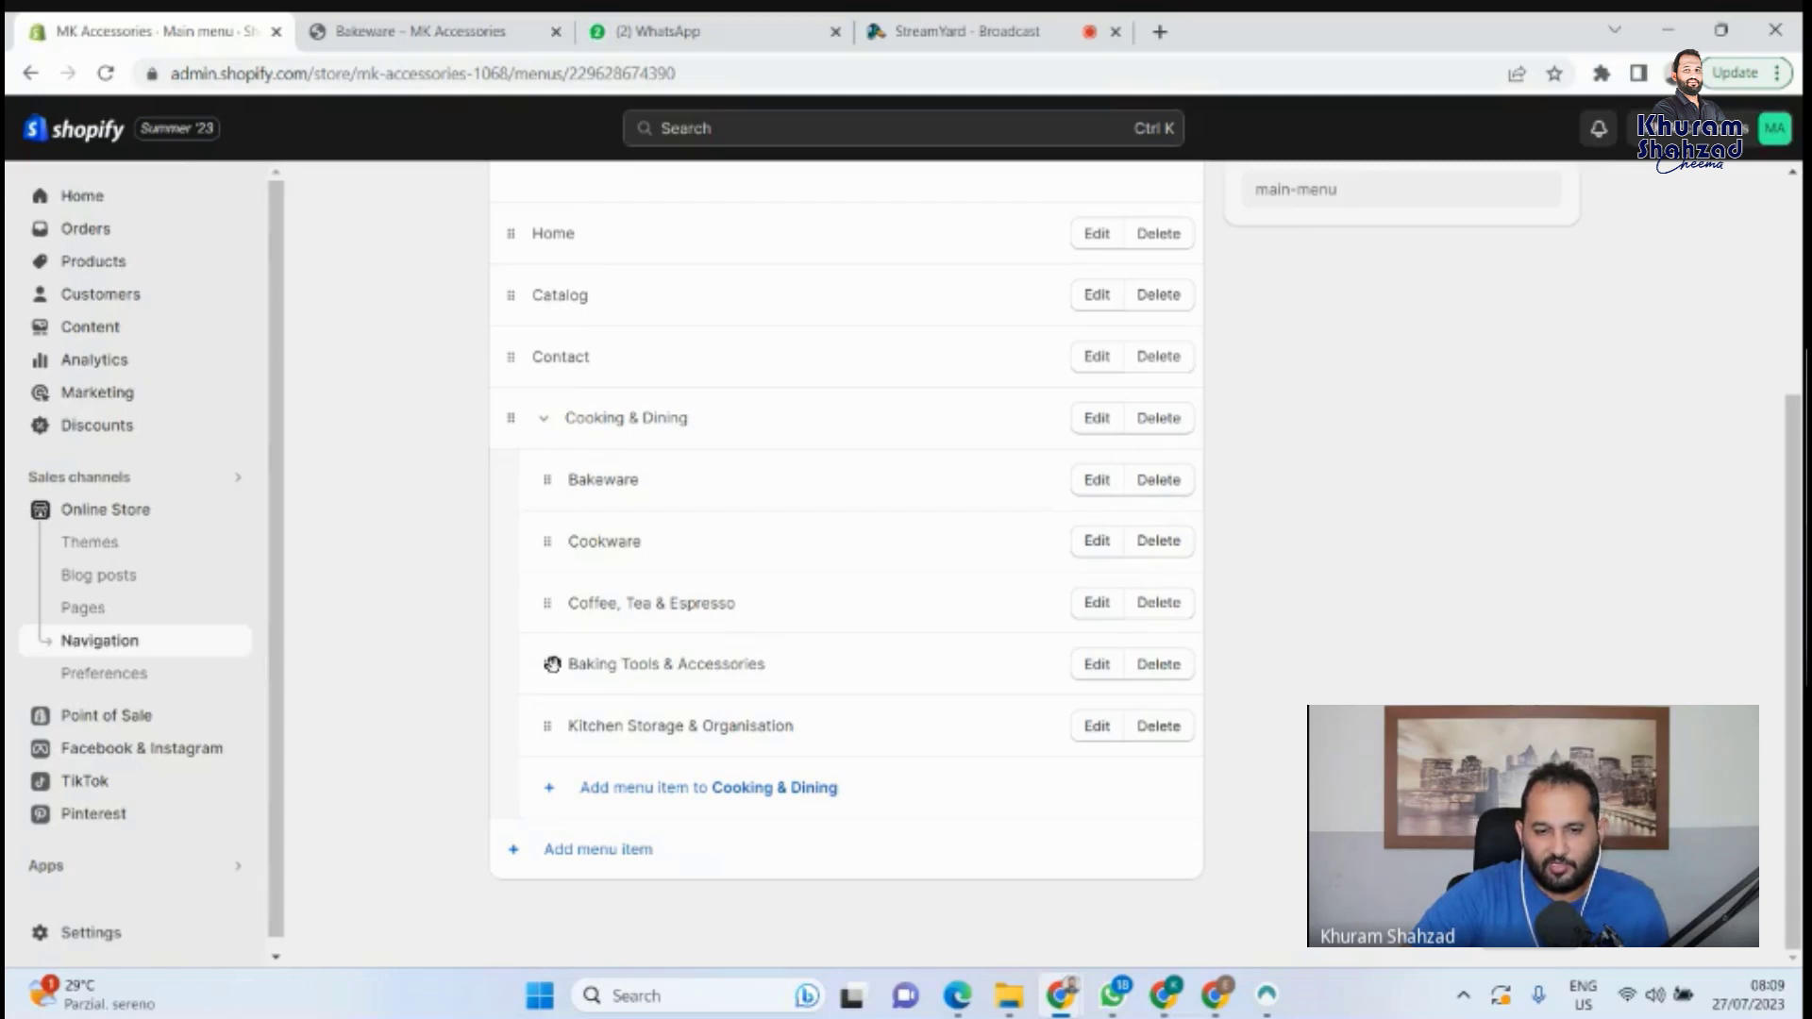
Nest Baking Tools & Accessories under Bakeware within Cooking & Dining and save the main menu.
{"action": "left_click_drag", "start_coordinate": [551, 660], "coordinate": [607, 599]}
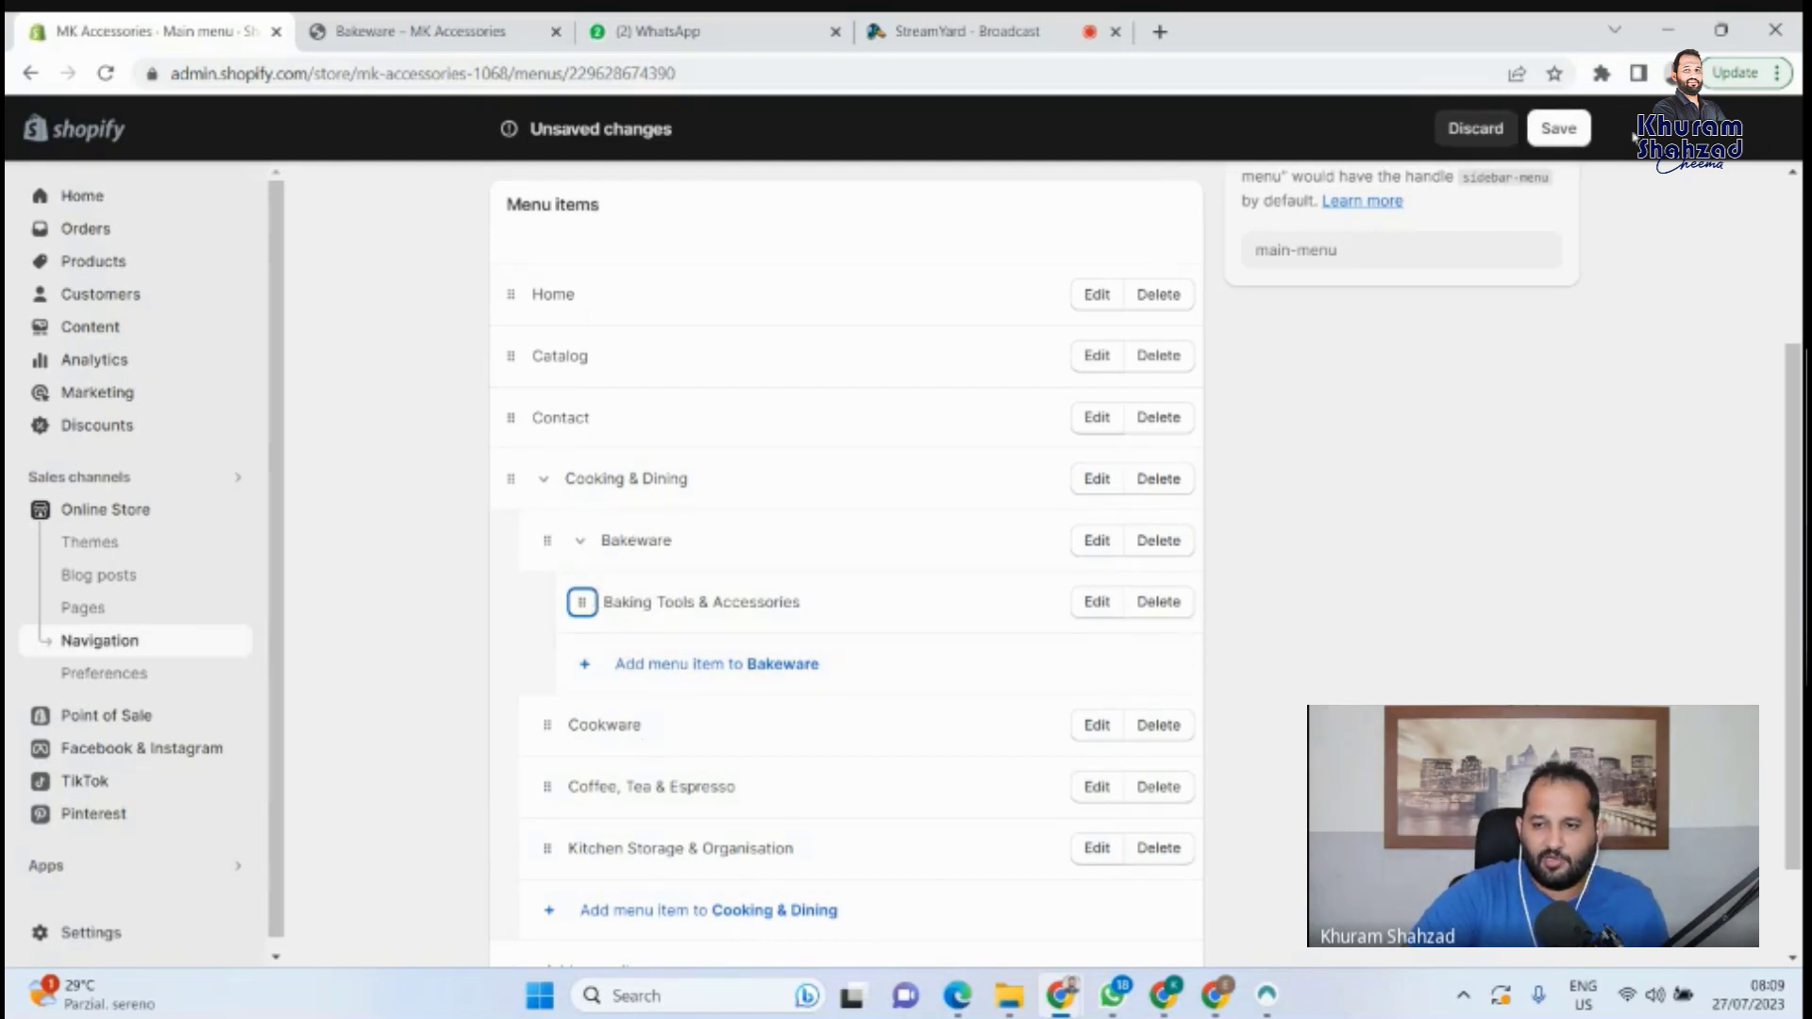
{"action": "left_click", "coordinate": [1559, 129]}
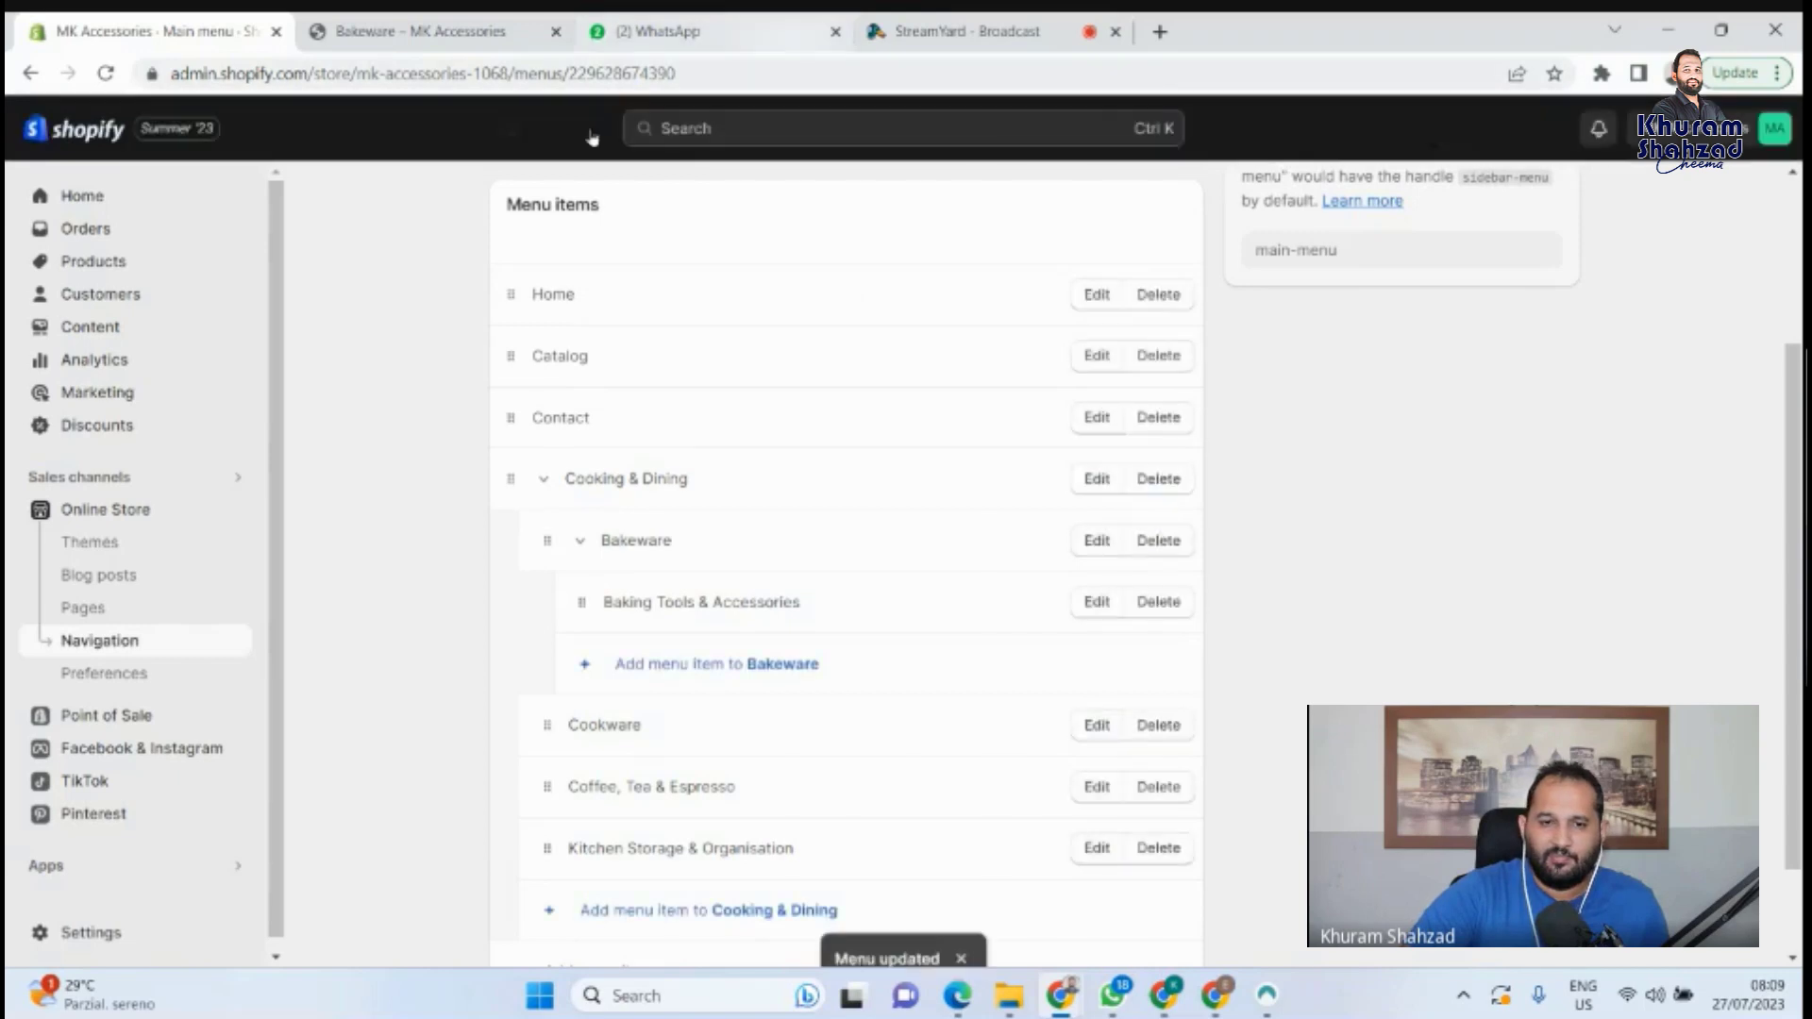
Reload the storefront's Bakeware page and expand the Cooking & Dining drop-down and its Bakeware submenu to check the nested links.
{"action": "left_click", "coordinate": [401, 26]}
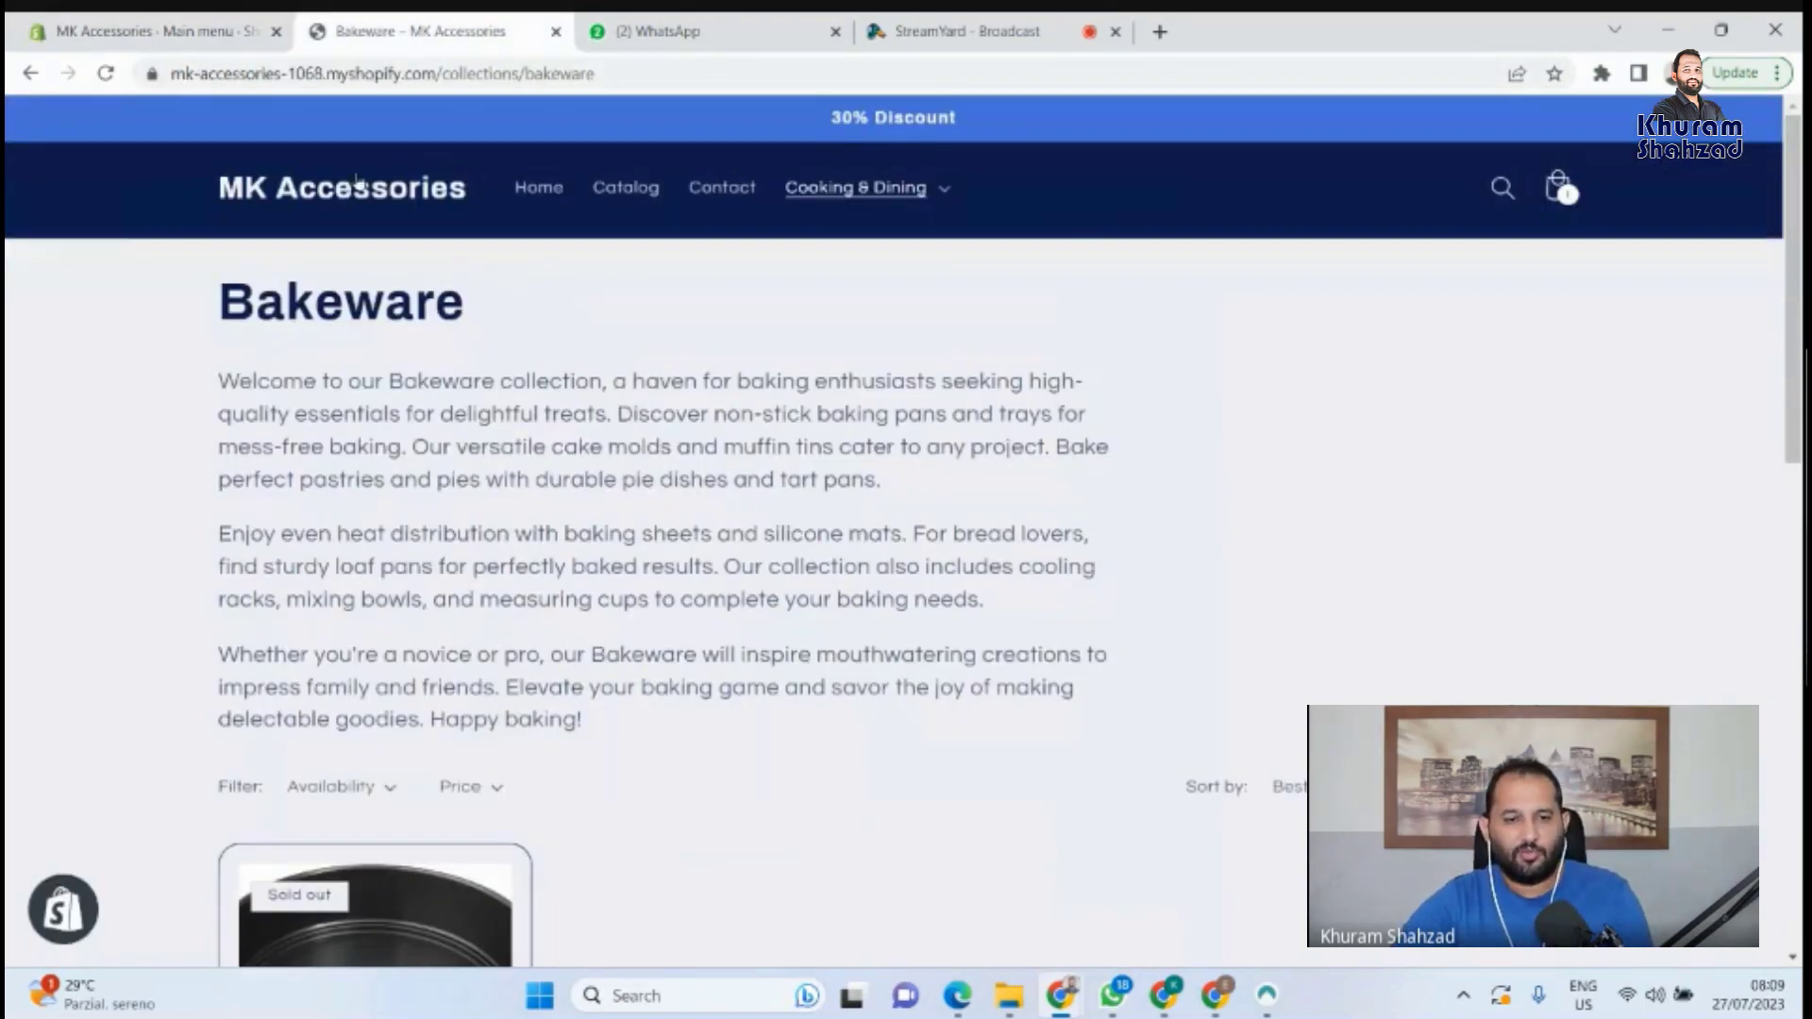
{"action": "left_click", "coordinate": [106, 78]}
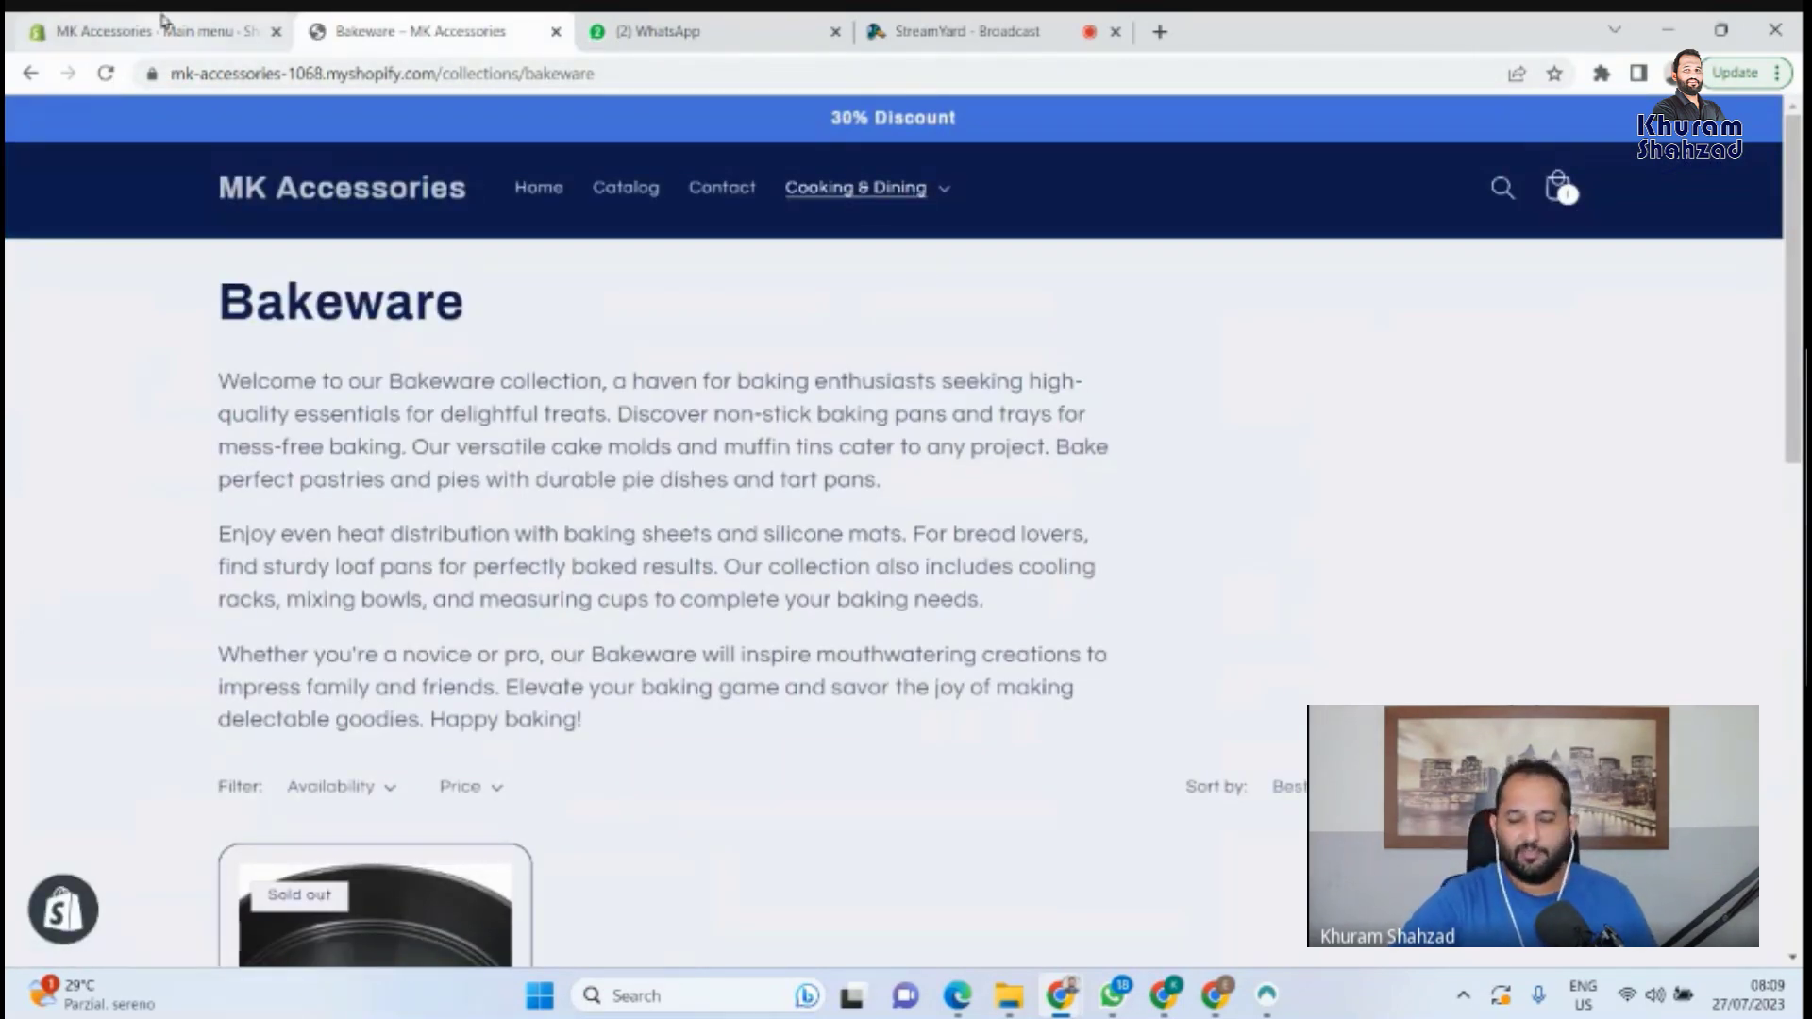
{"action": "left_click", "coordinate": [891, 197]}
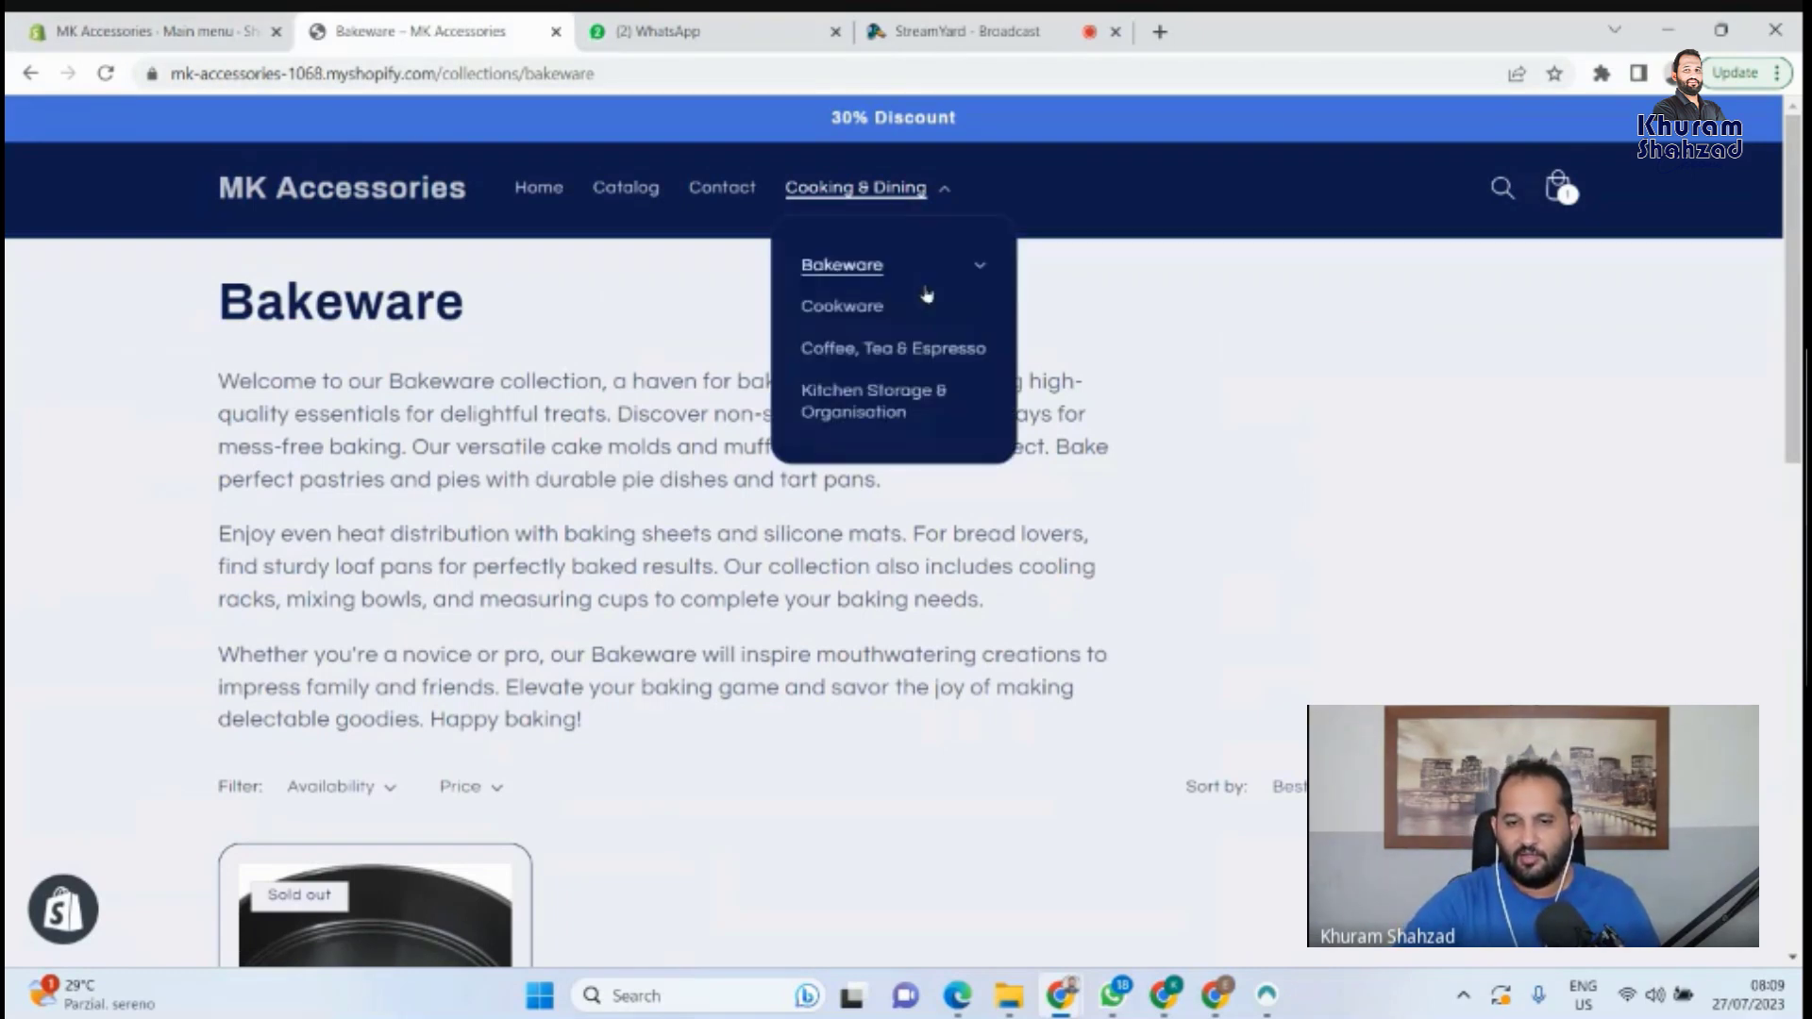
{"action": "left_click", "coordinate": [986, 273]}
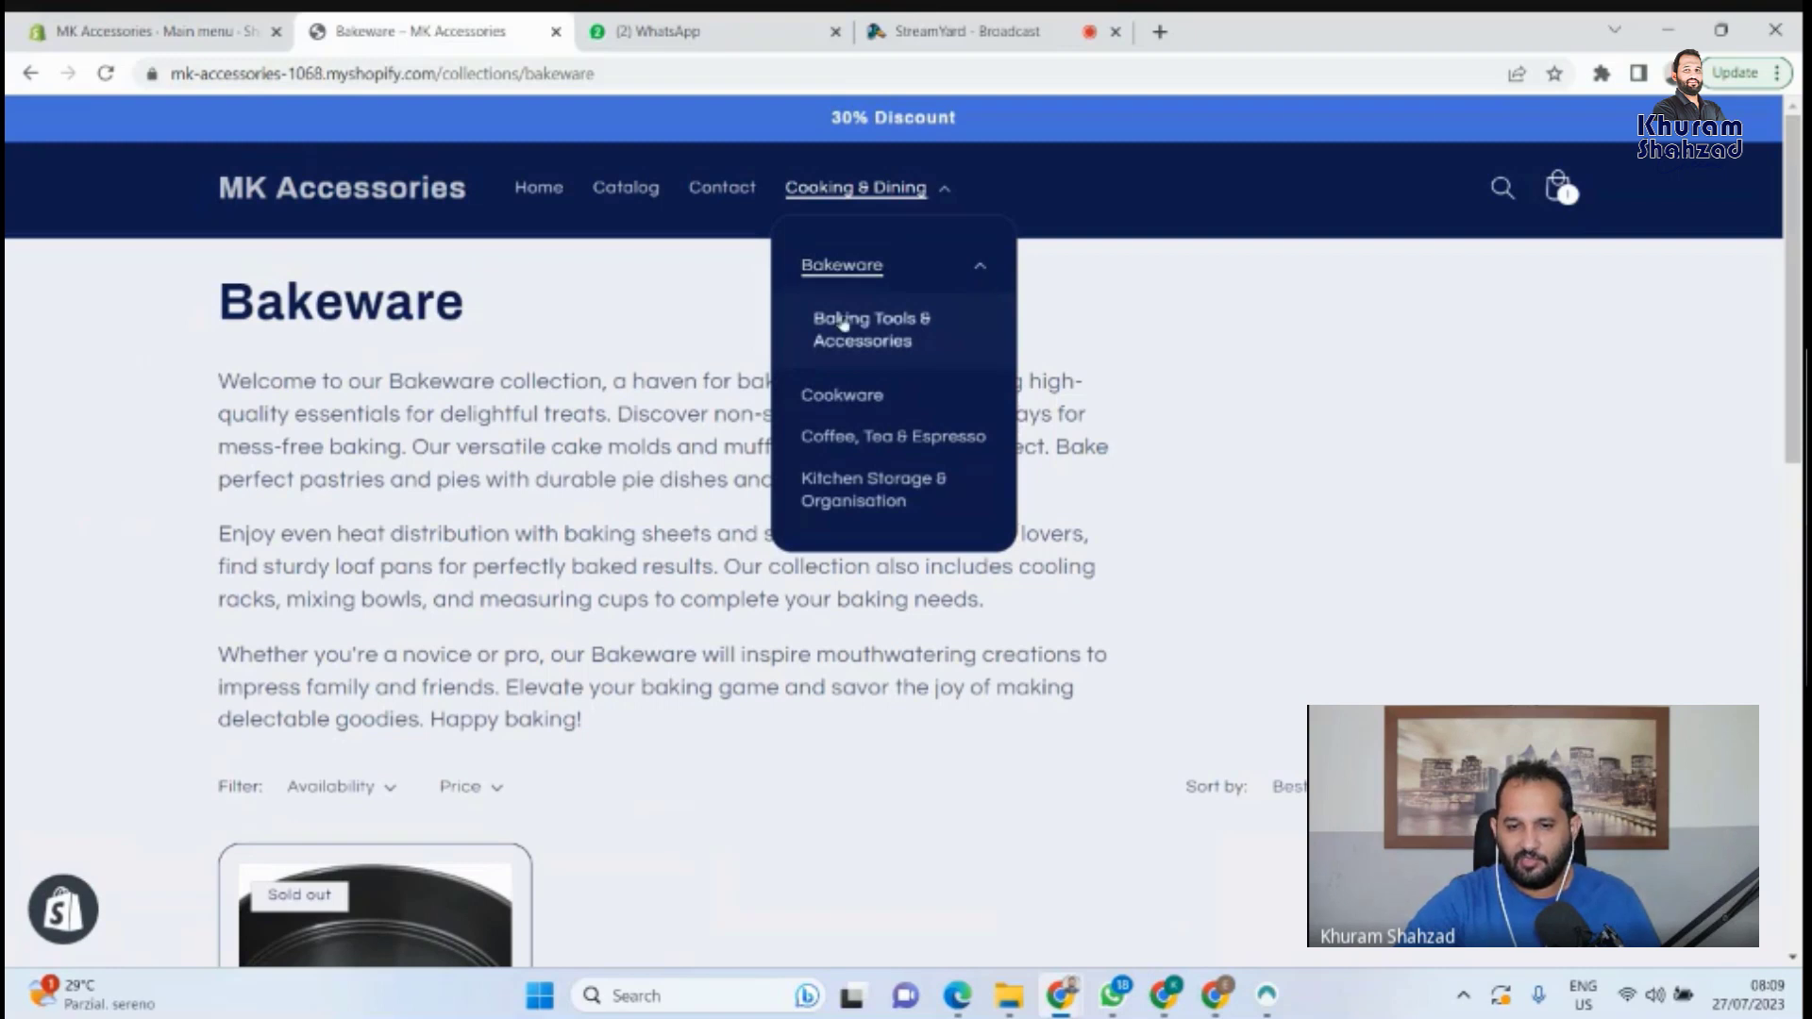
{"action": "left_click", "coordinate": [978, 275]}
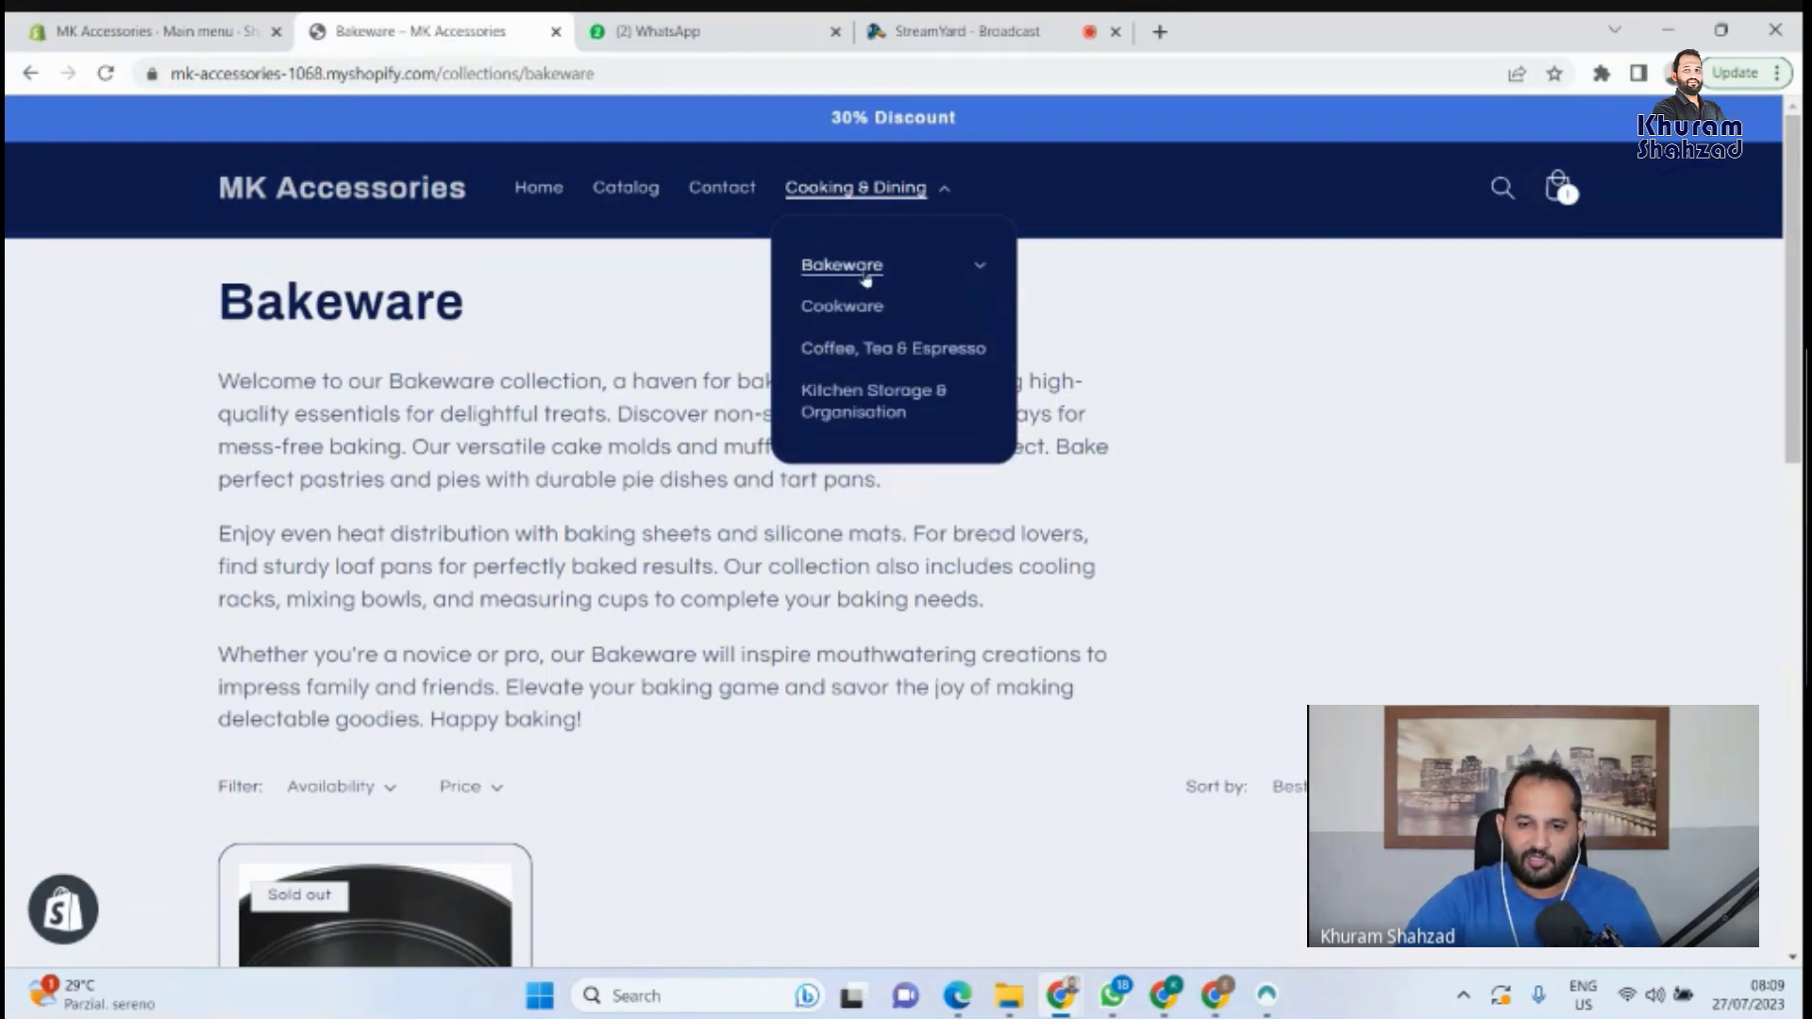
{"action": "left_click", "coordinate": [978, 275]}
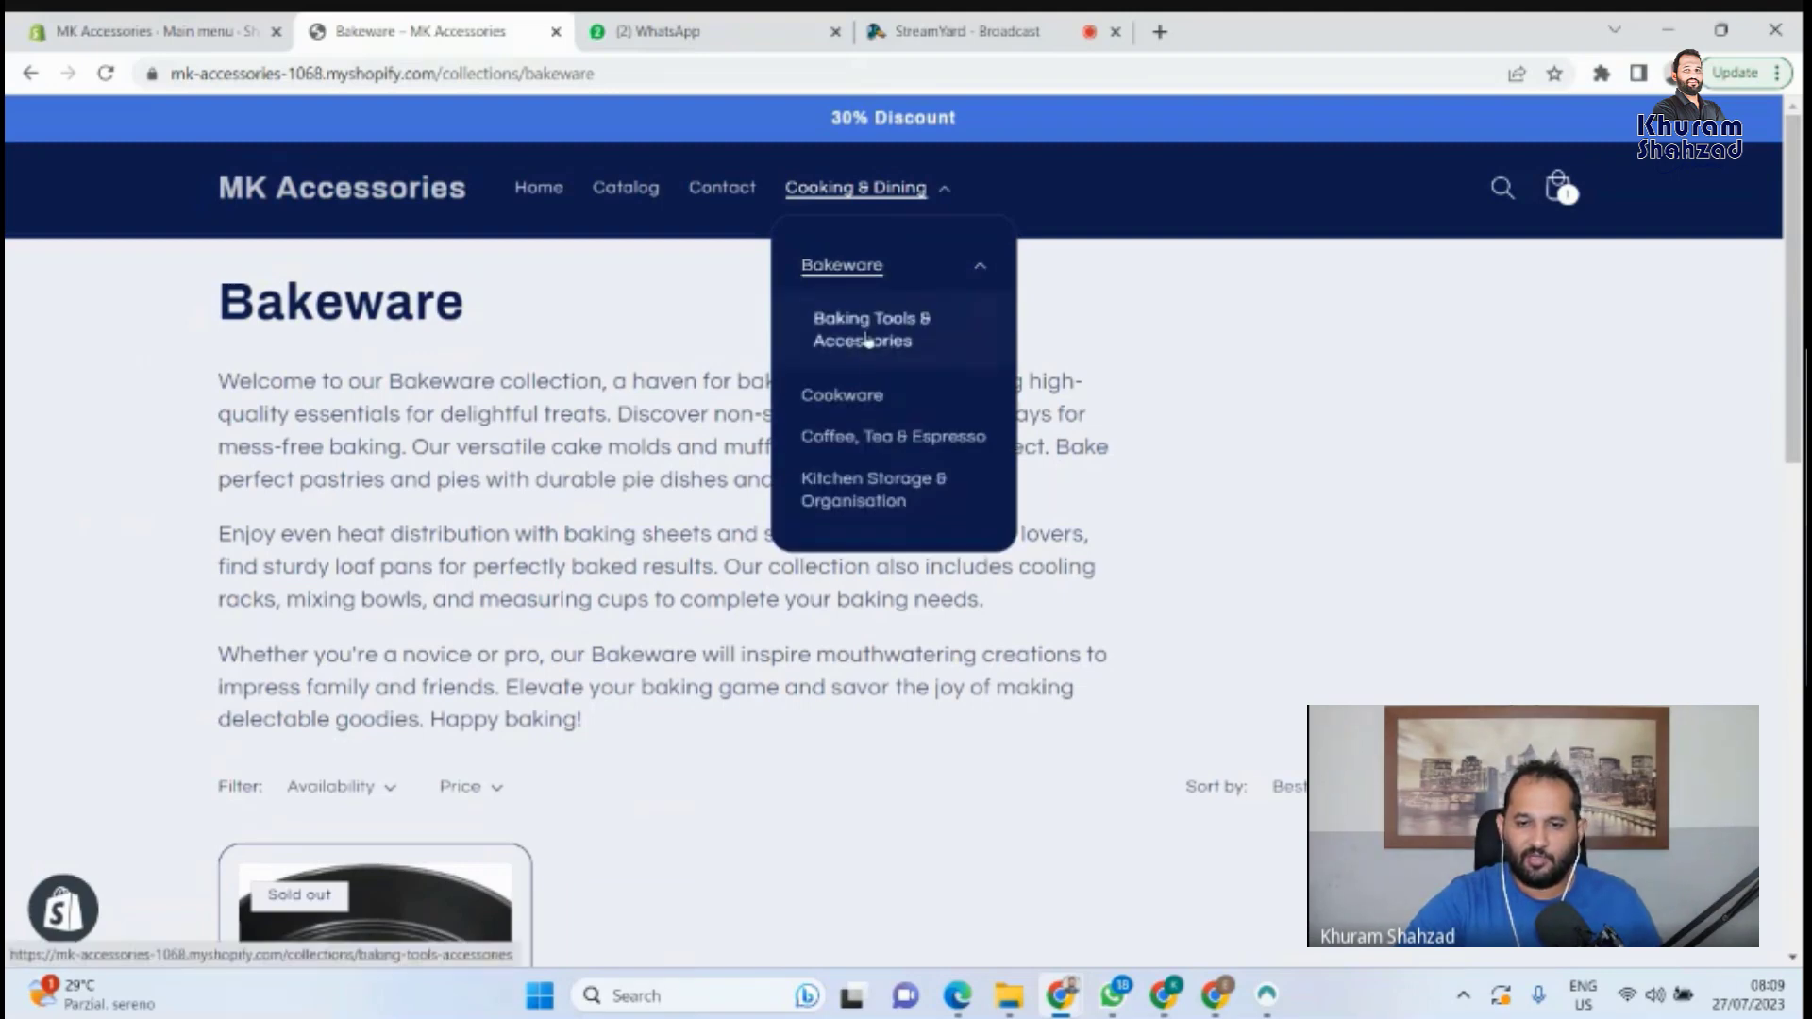
Visit the Baking Tools & Accessories and Coffee, Tea & Espresso collection pages through the Cooking & Dining drop-down and look through each page.
{"action": "left_click", "coordinate": [911, 340]}
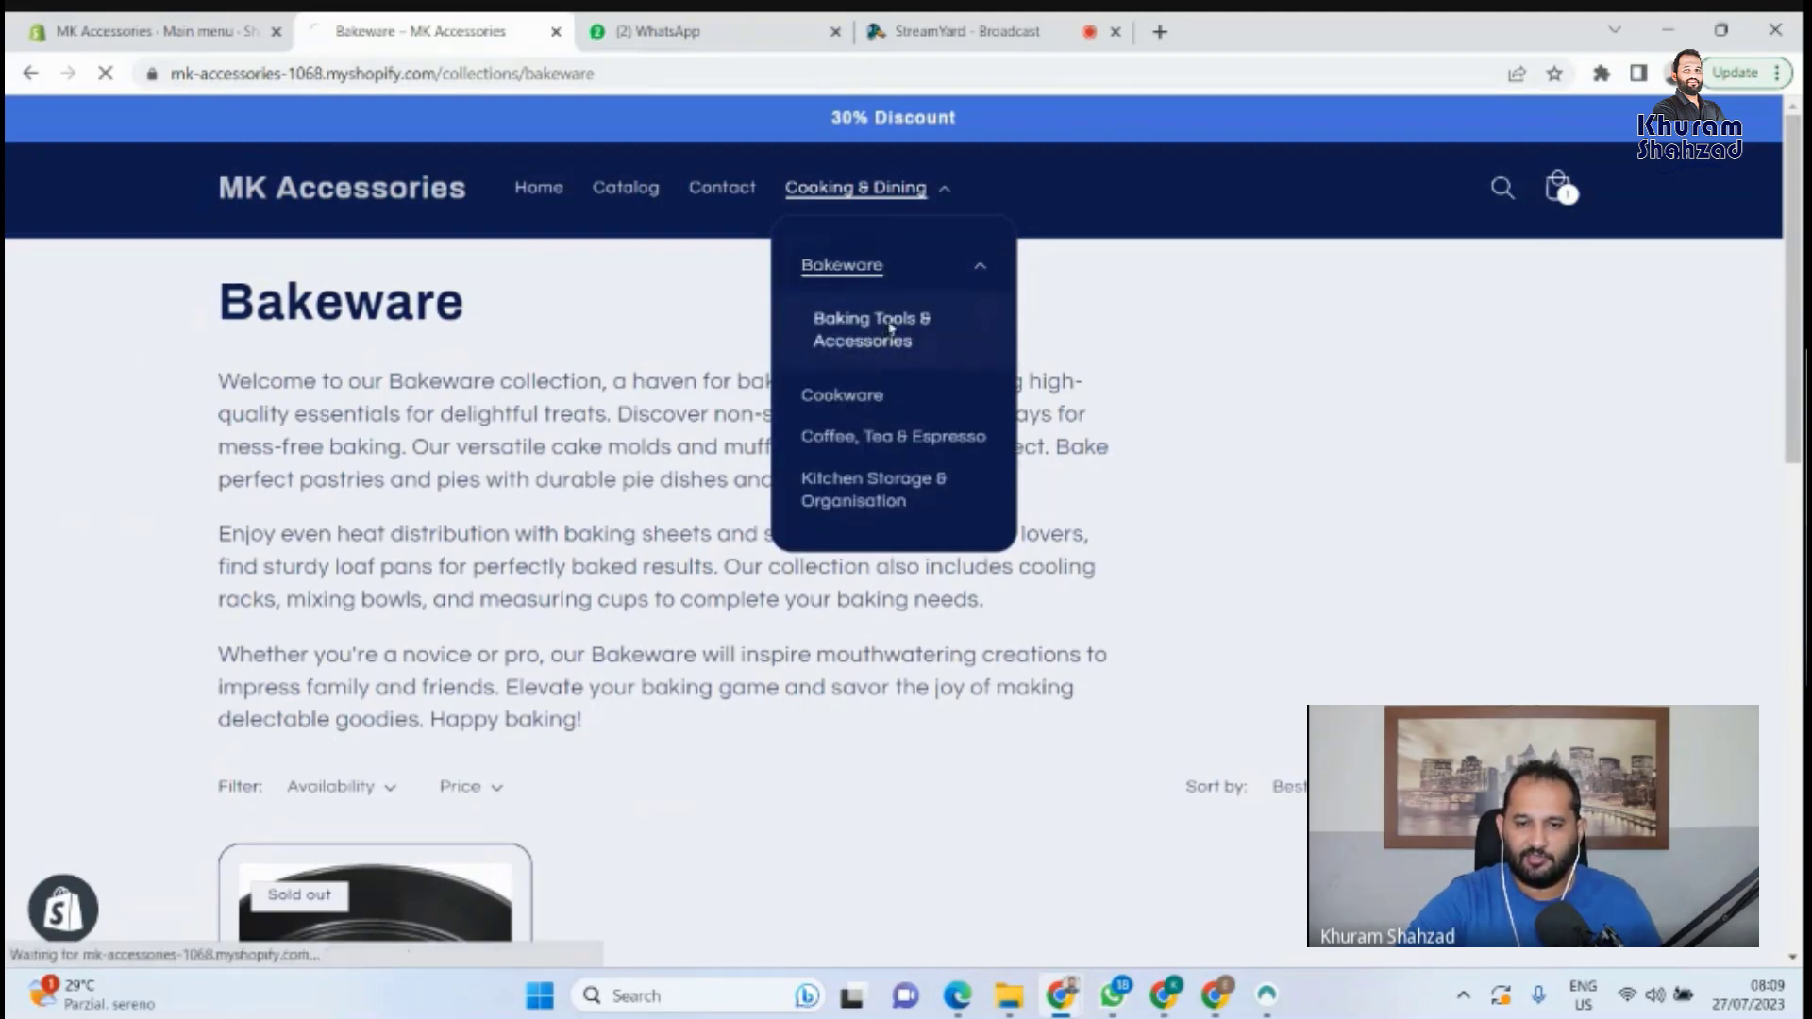
{"action": "scroll", "coordinate": [727, 700], "scroll_direction": "down", "scroll_amount": 3}
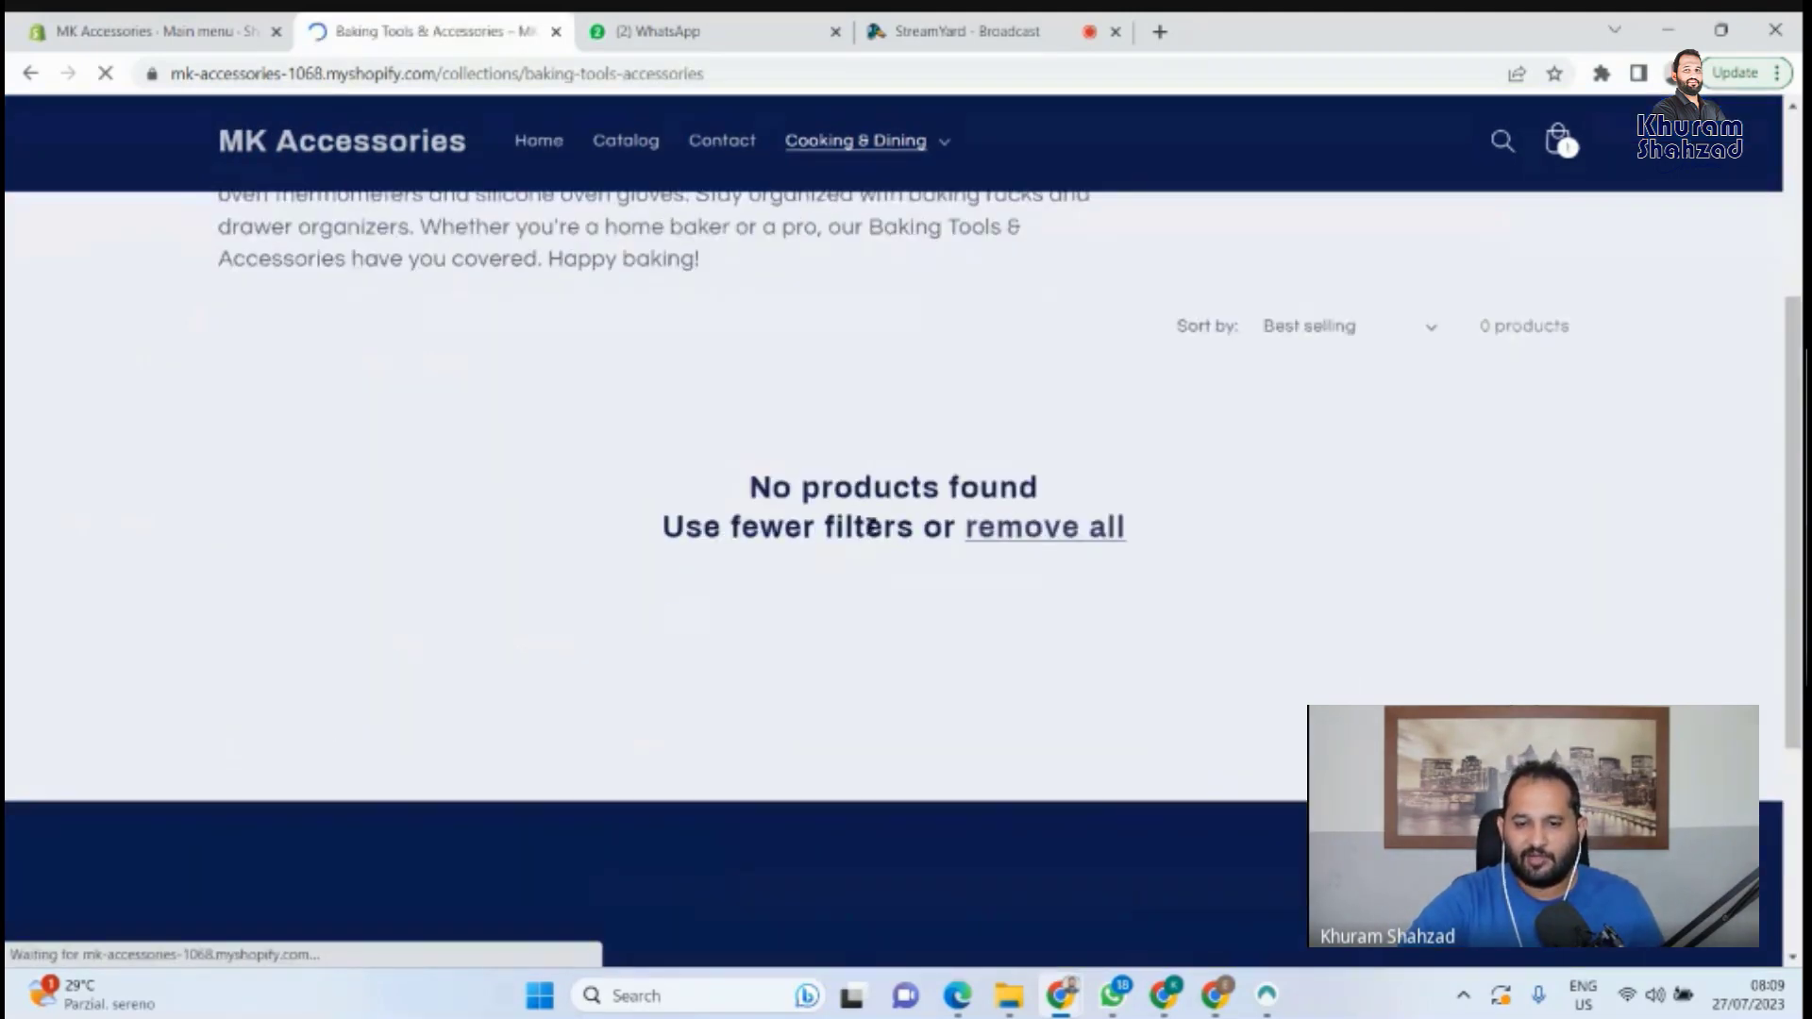
{"action": "scroll", "coordinate": [898, 607], "scroll_direction": "up", "scroll_amount": 3}
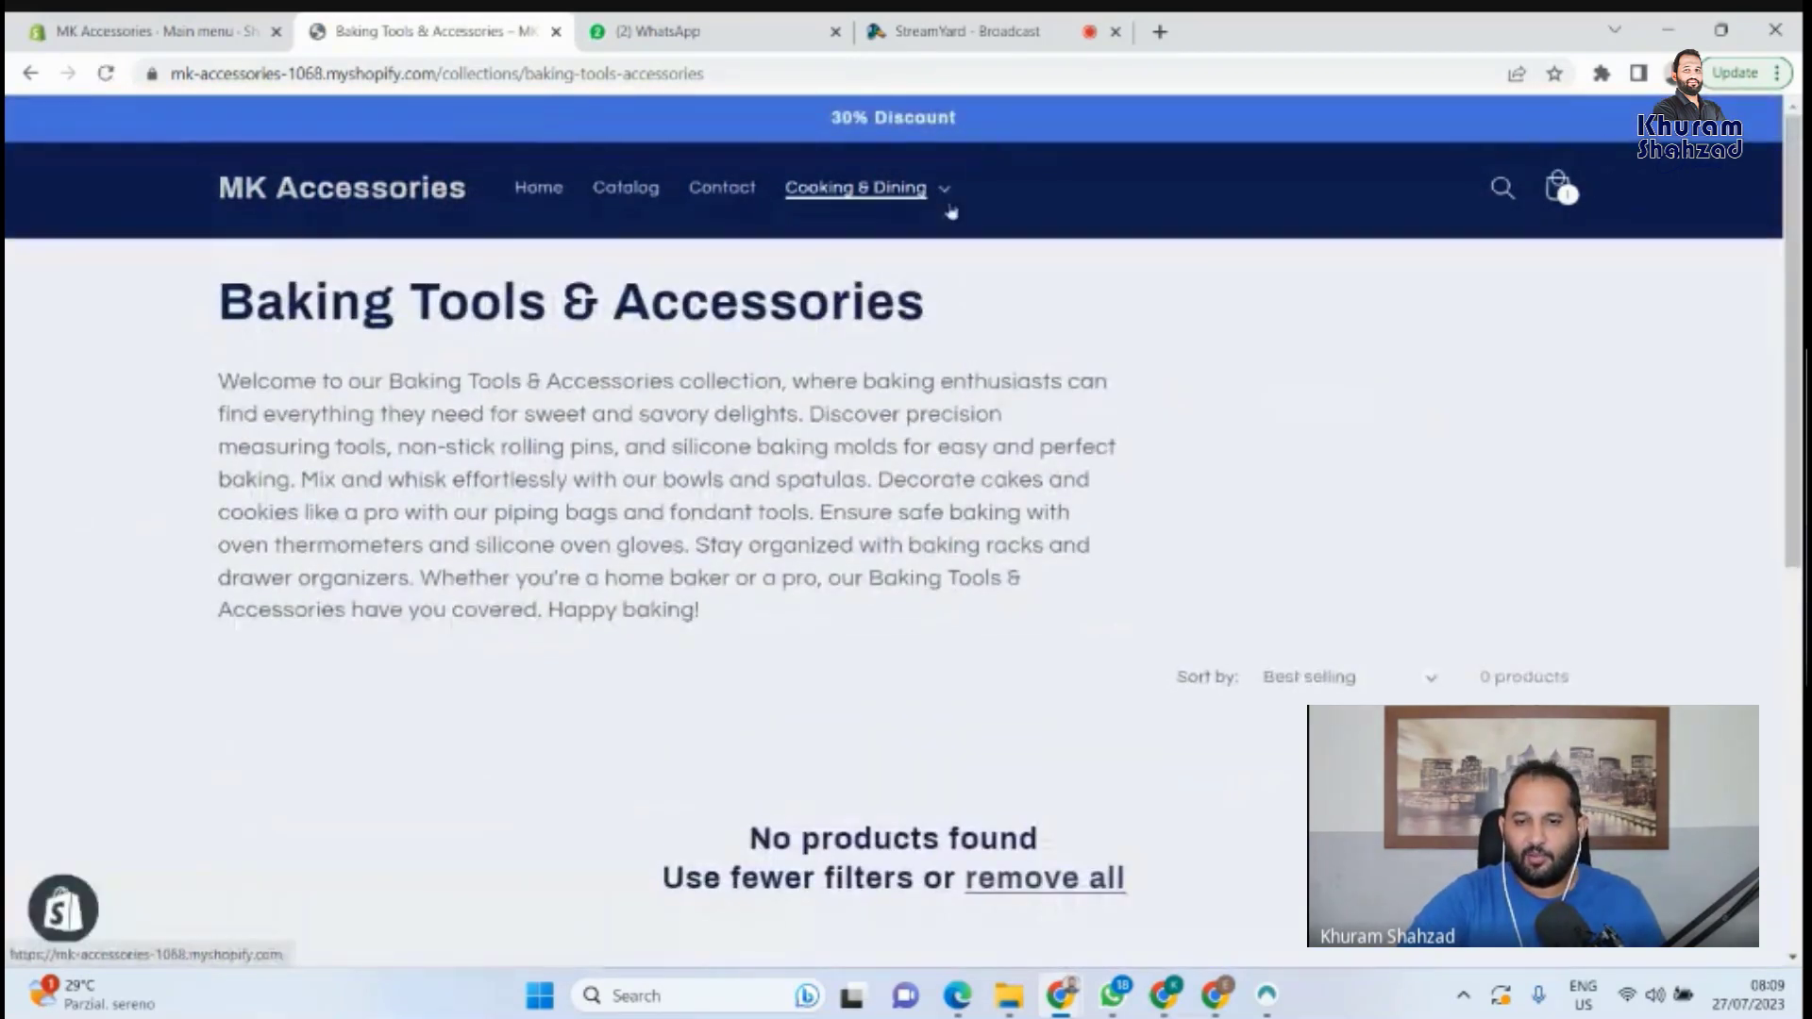
{"action": "left_click", "coordinate": [940, 190]}
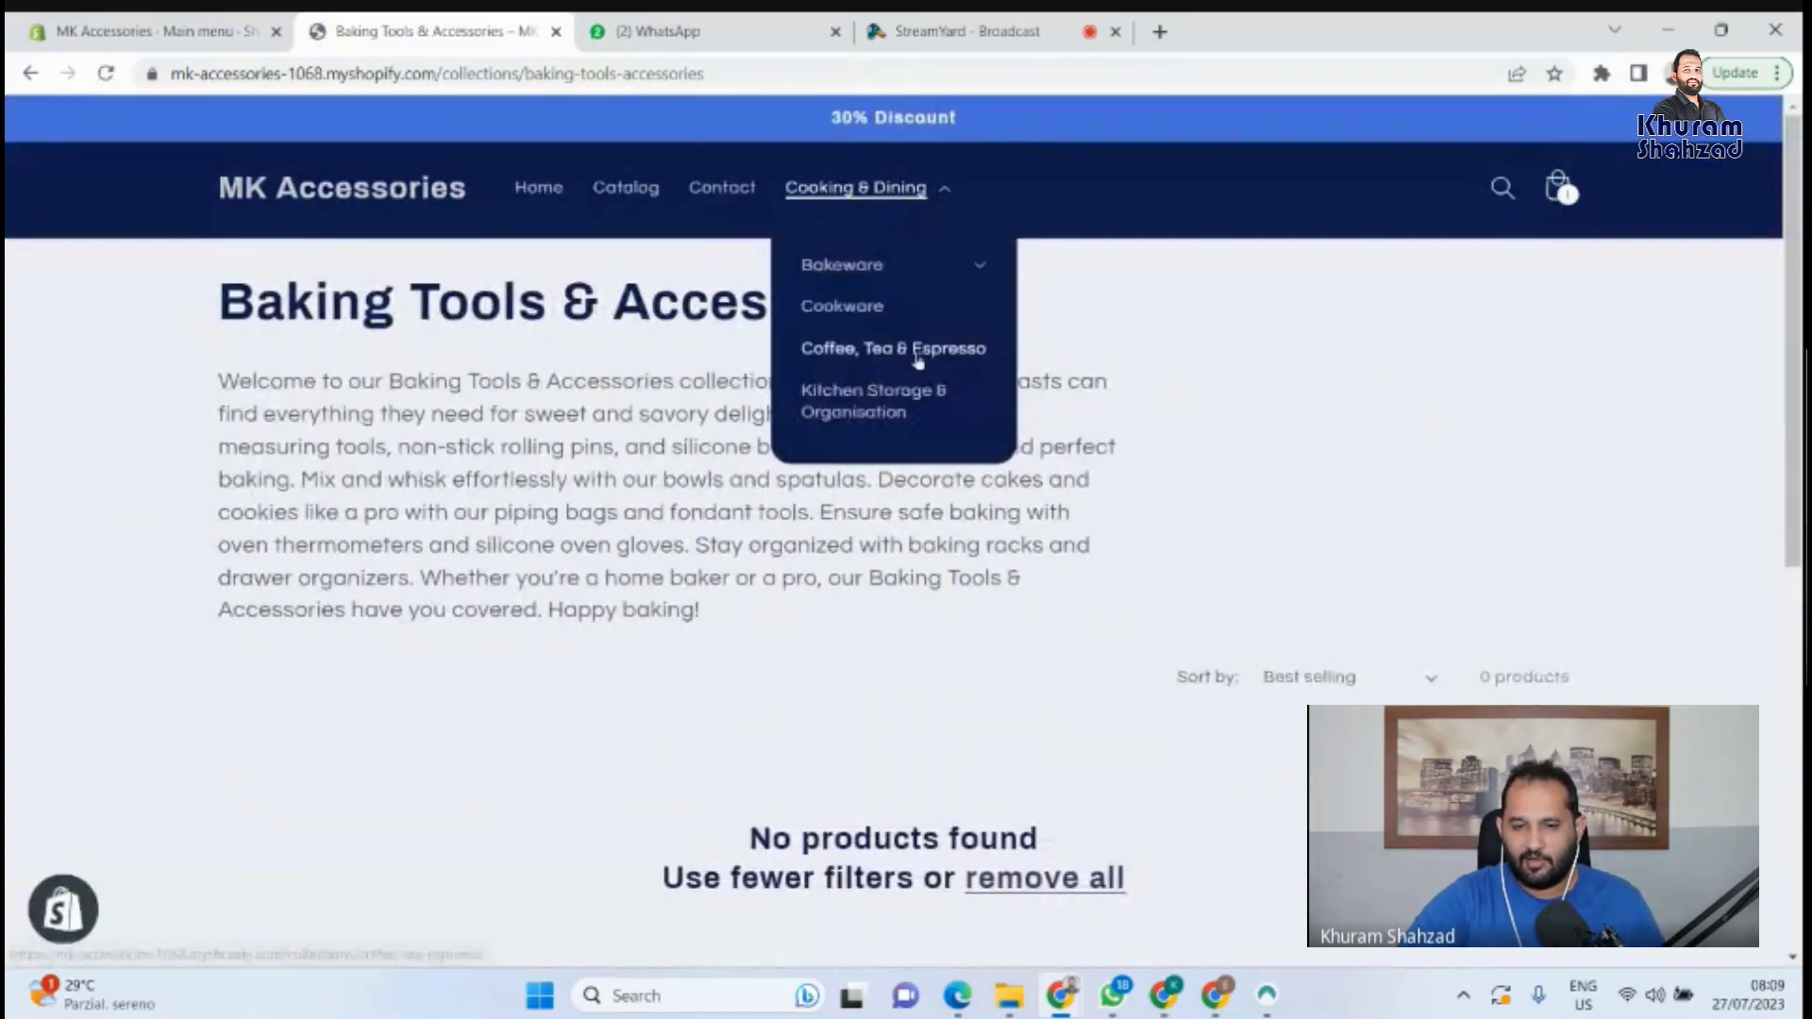
{"action": "left_click", "coordinate": [918, 357]}
{"action": "scroll", "coordinate": [906, 398], "scroll_direction": "down", "scroll_amount": 4}
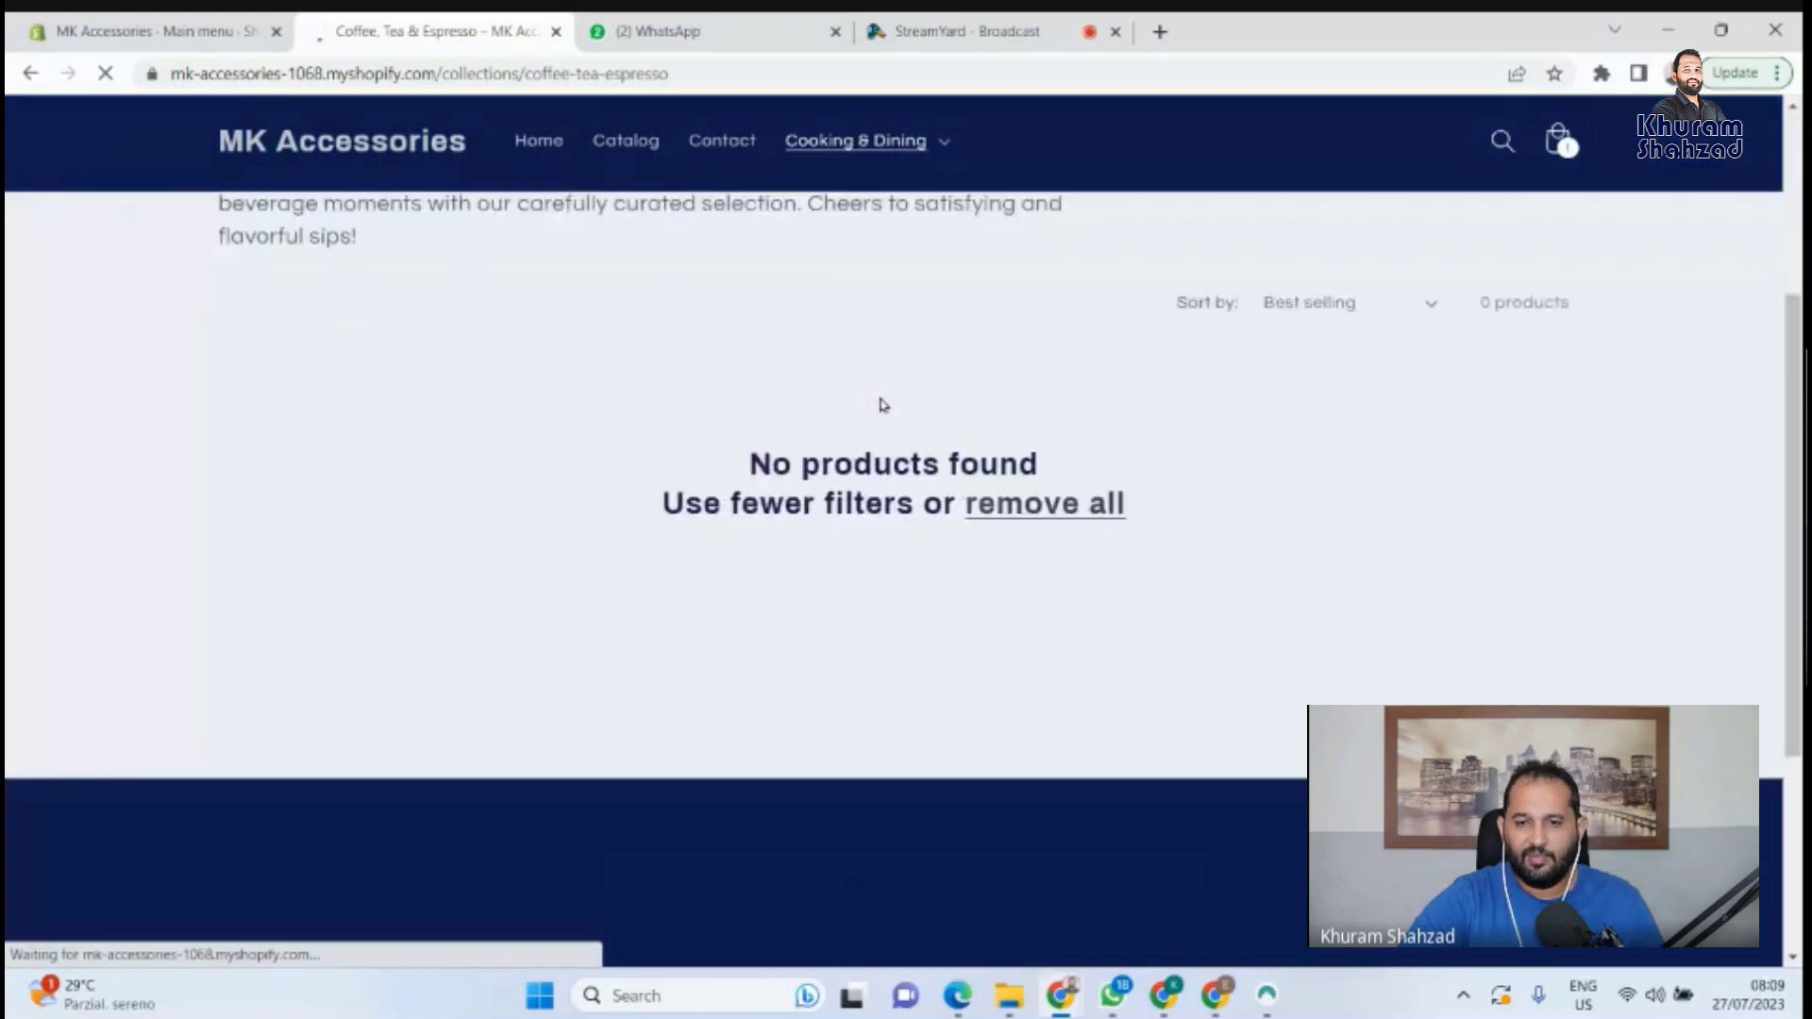
{"action": "scroll", "coordinate": [883, 404], "scroll_direction": "up", "scroll_amount": 4}
Check the Kitchen Storage & Organisation link under Cooking & Dining and view the storefront's Catalog page.
{"action": "left_click", "coordinate": [943, 197]}
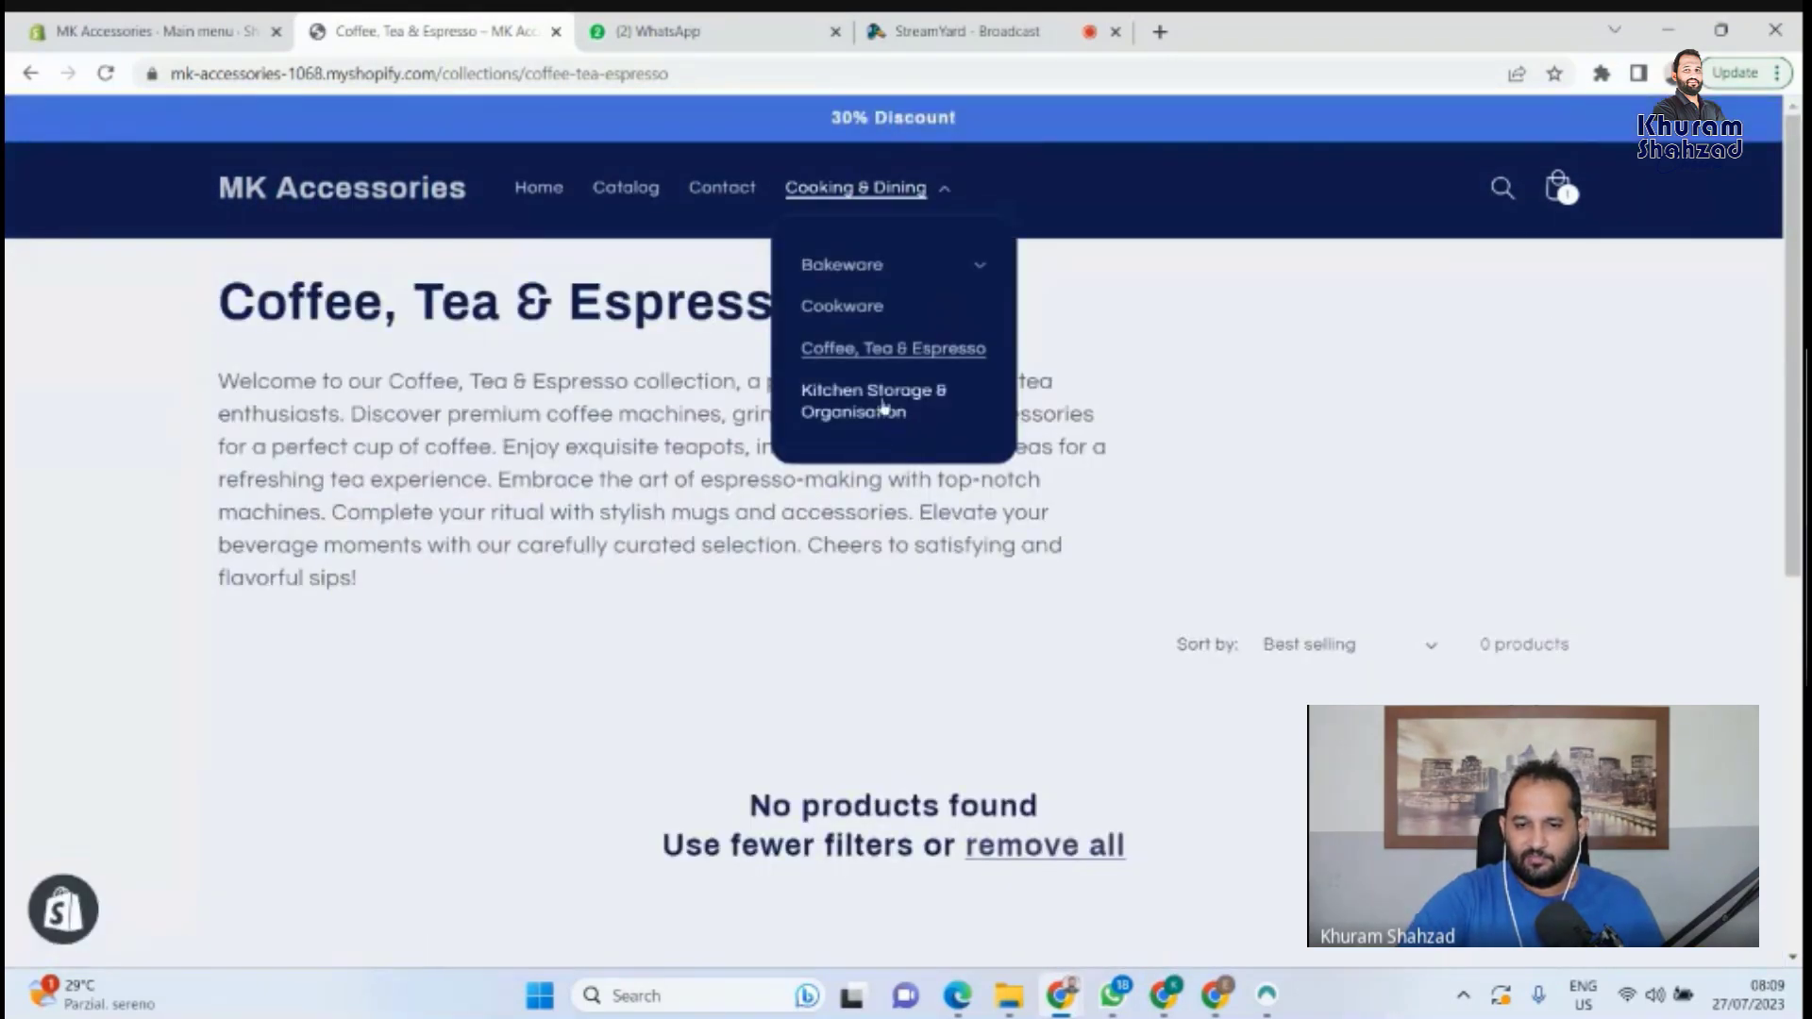
{"action": "left_click", "coordinate": [882, 406]}
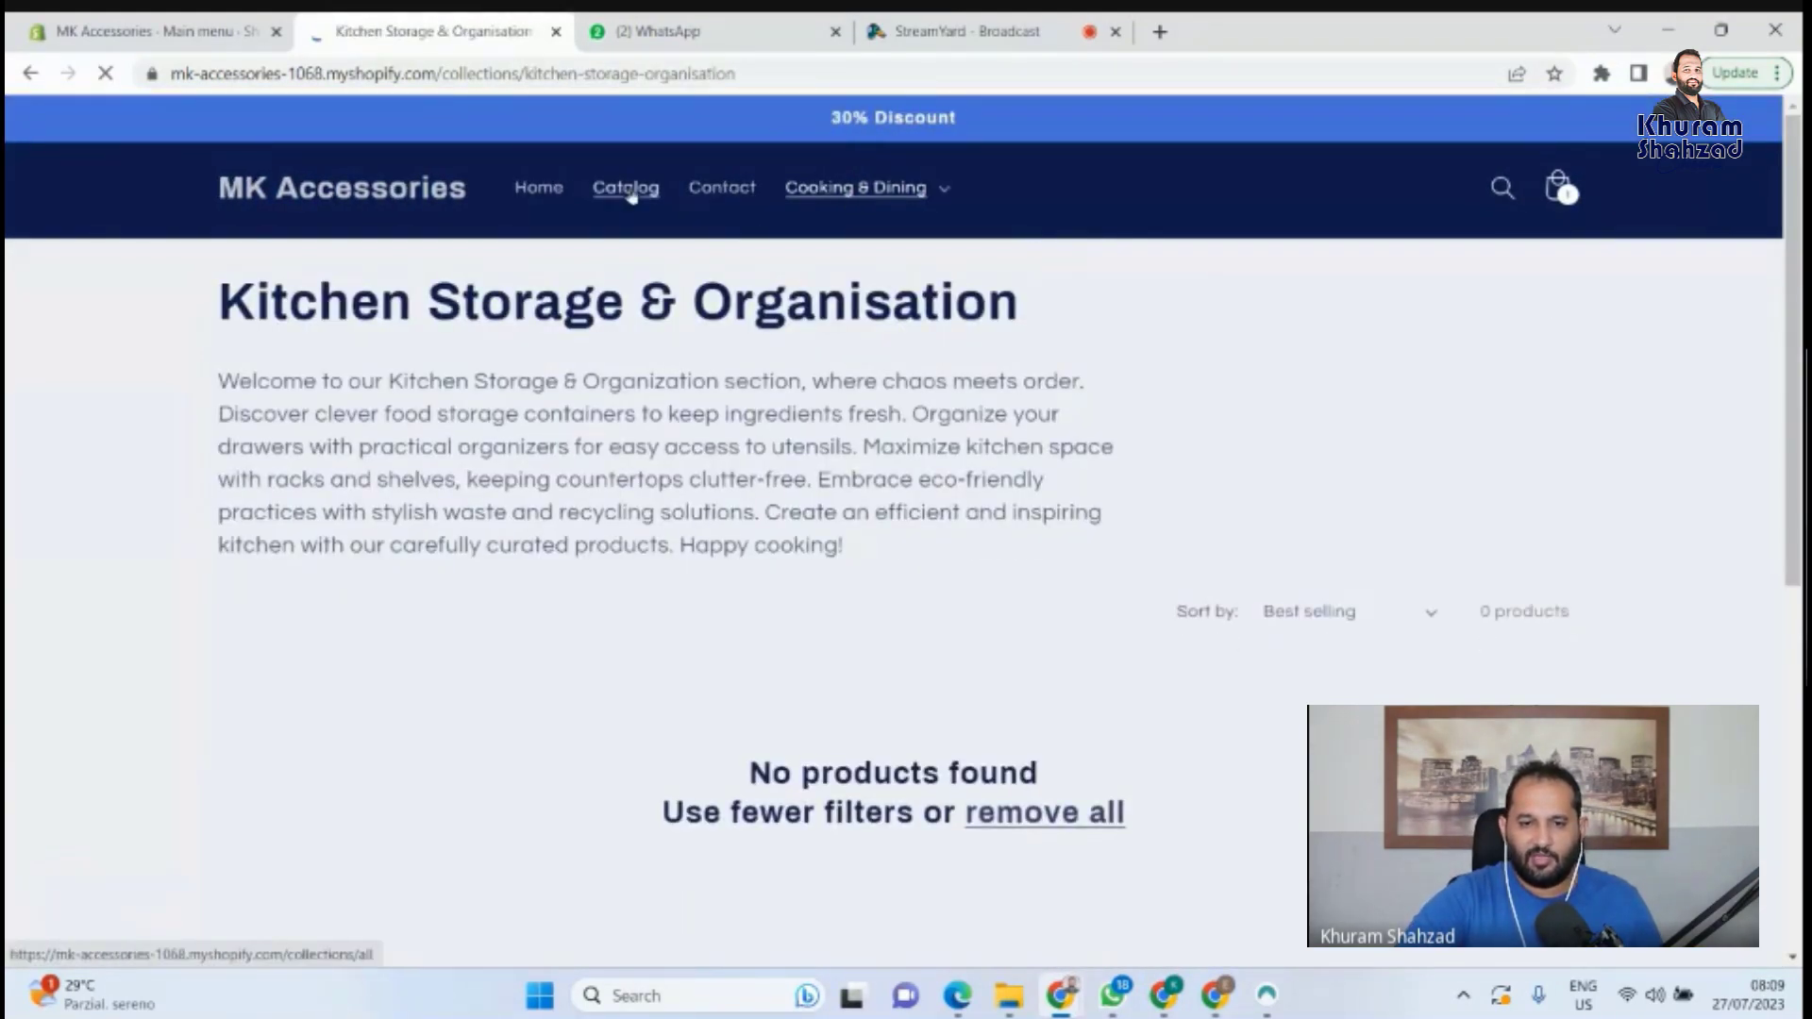
{"action": "left_click", "coordinate": [609, 194]}
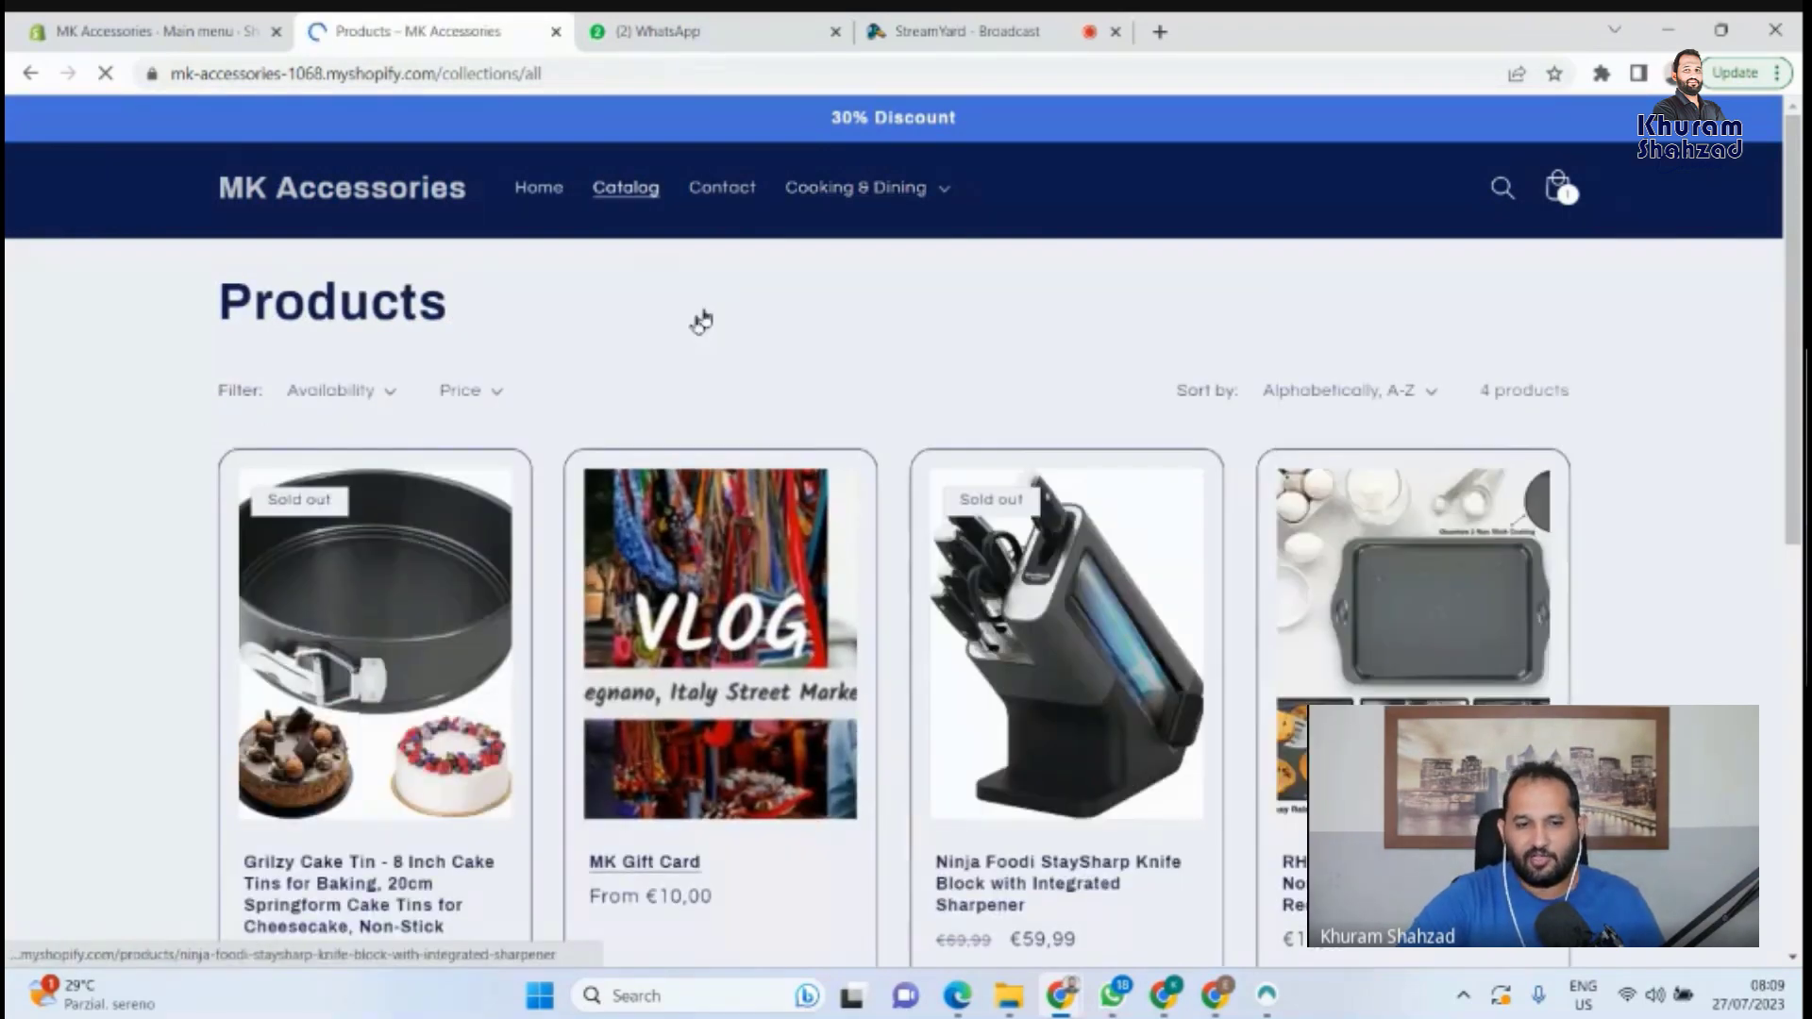
In the store admin, remove Catalog from the main menu, move Contact below the Cooking & Dining group, and save.
{"action": "left_click", "coordinate": [151, 32]}
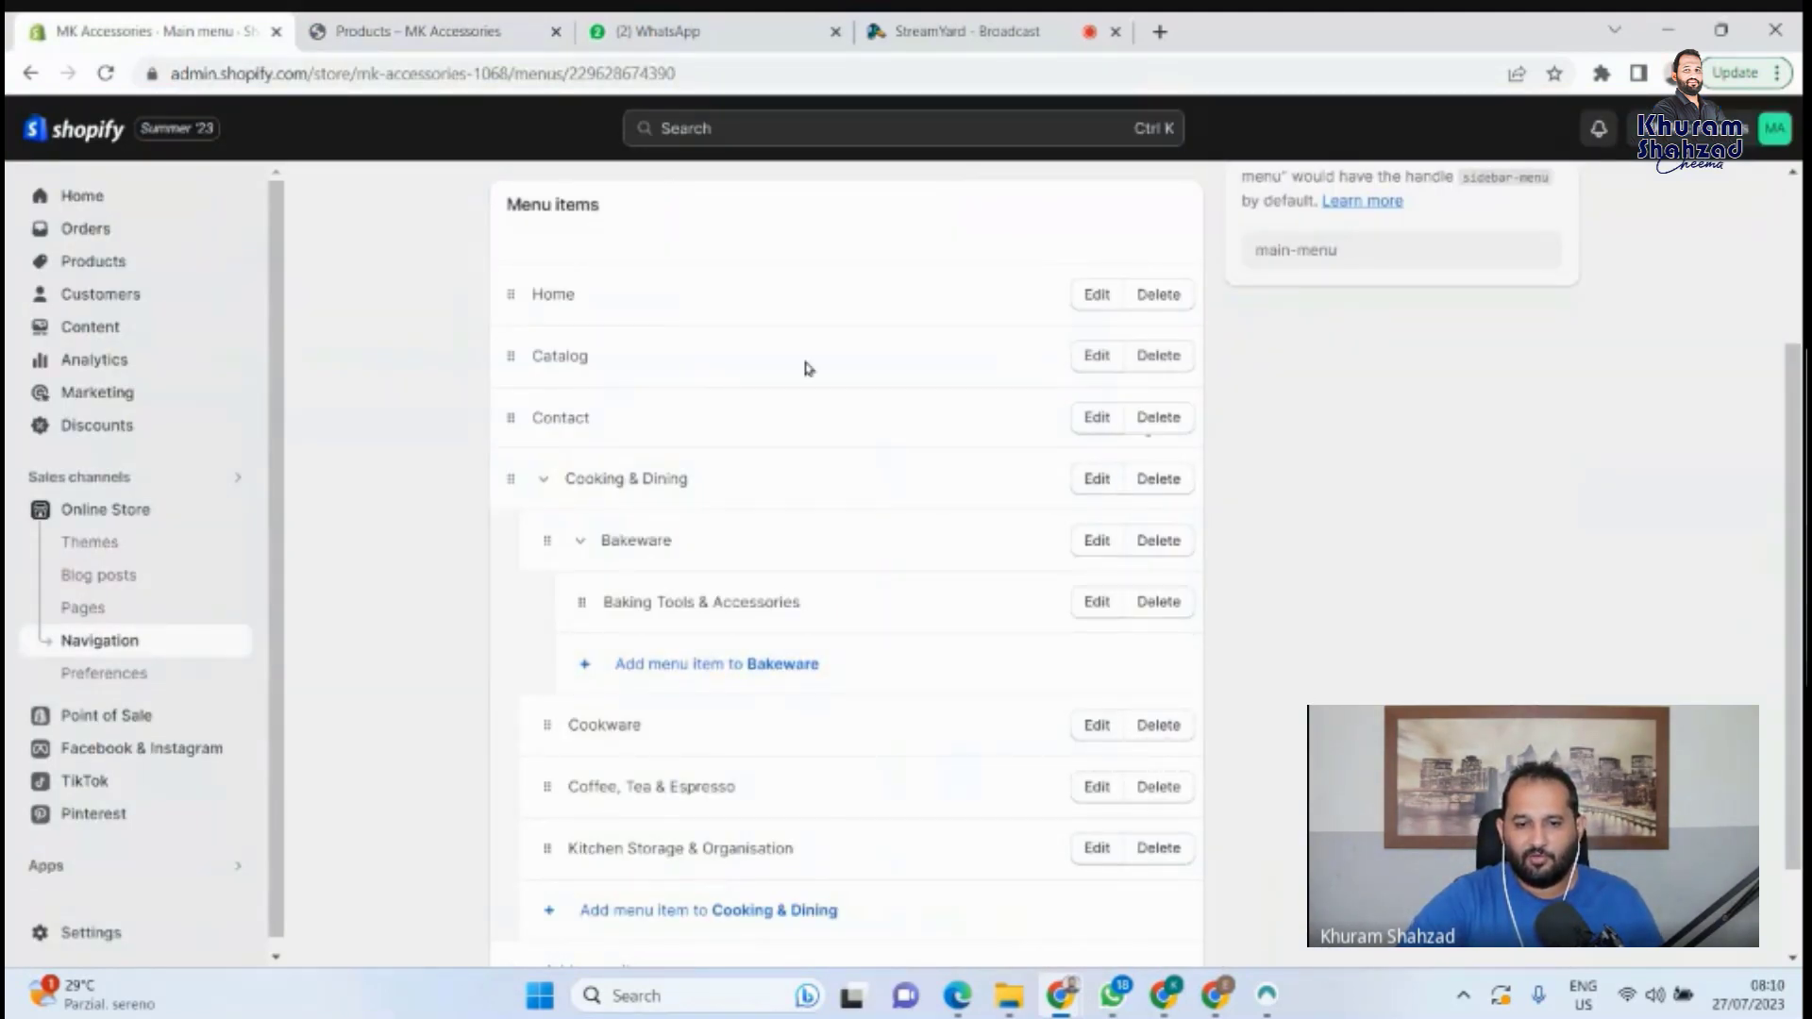
{"action": "left_click", "coordinate": [1159, 355]}
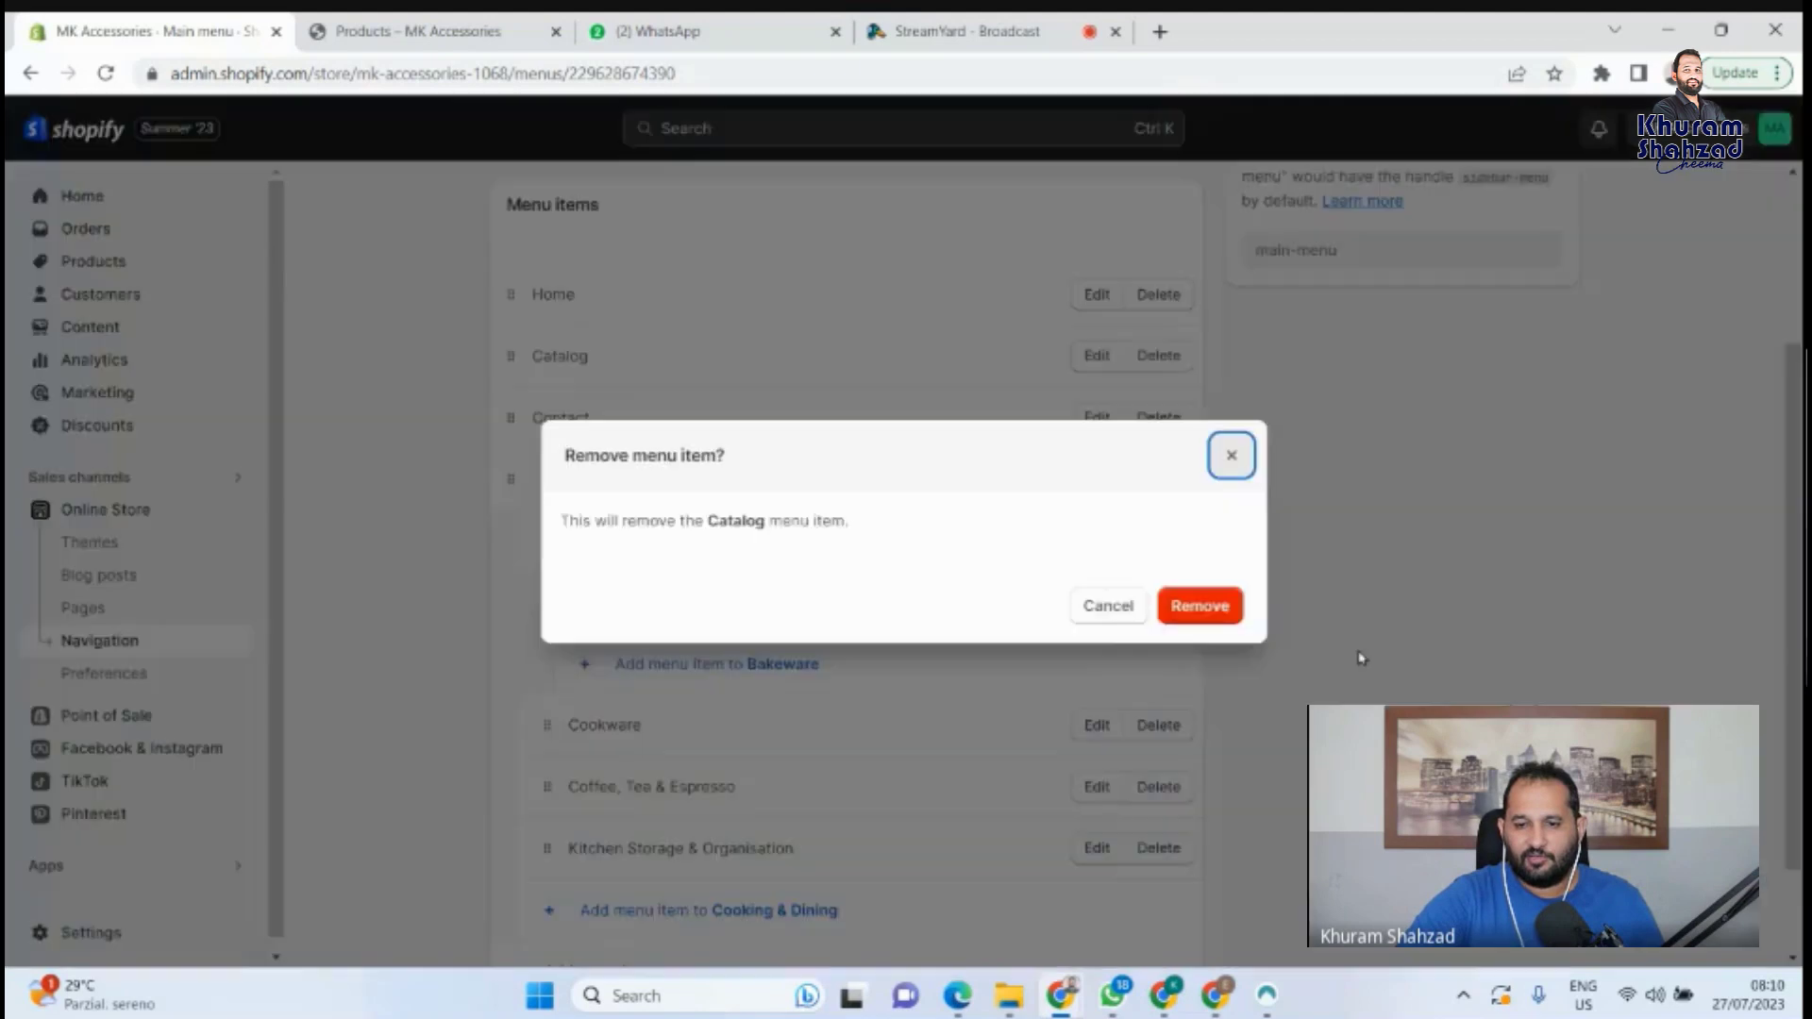
{"action": "left_click", "coordinate": [1212, 604]}
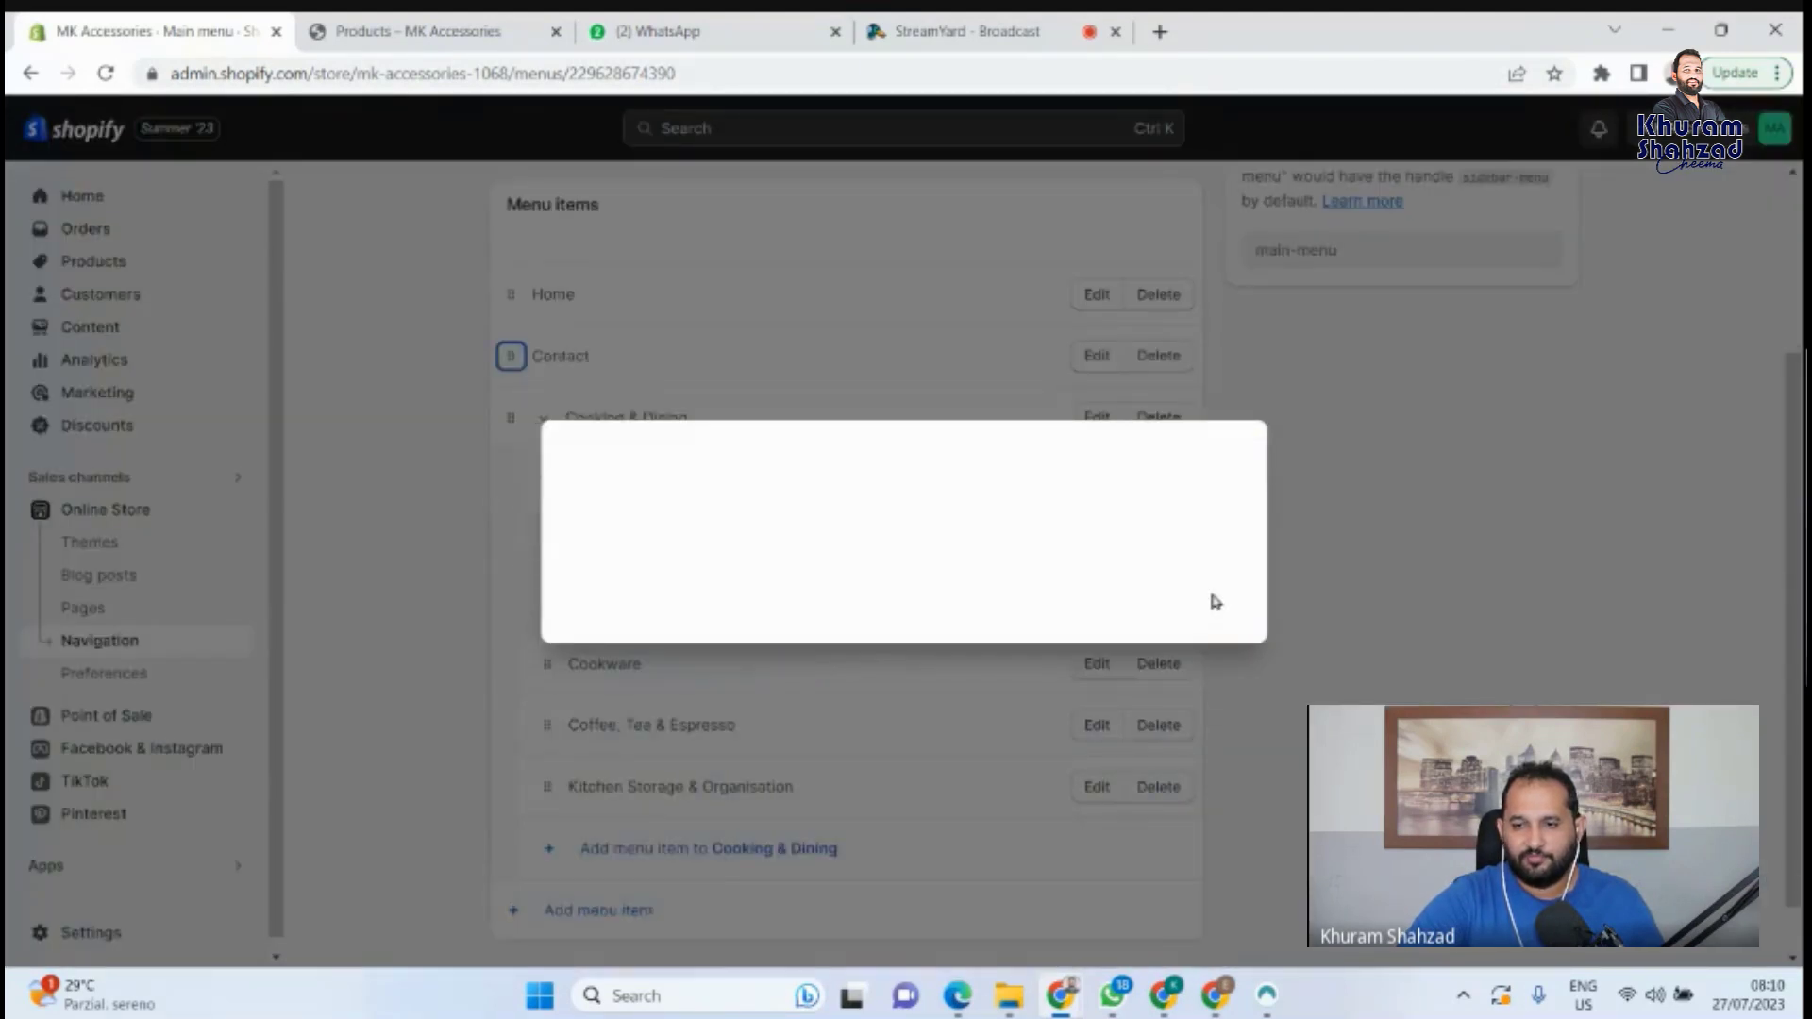
{"action": "left_click", "coordinate": [1557, 131]}
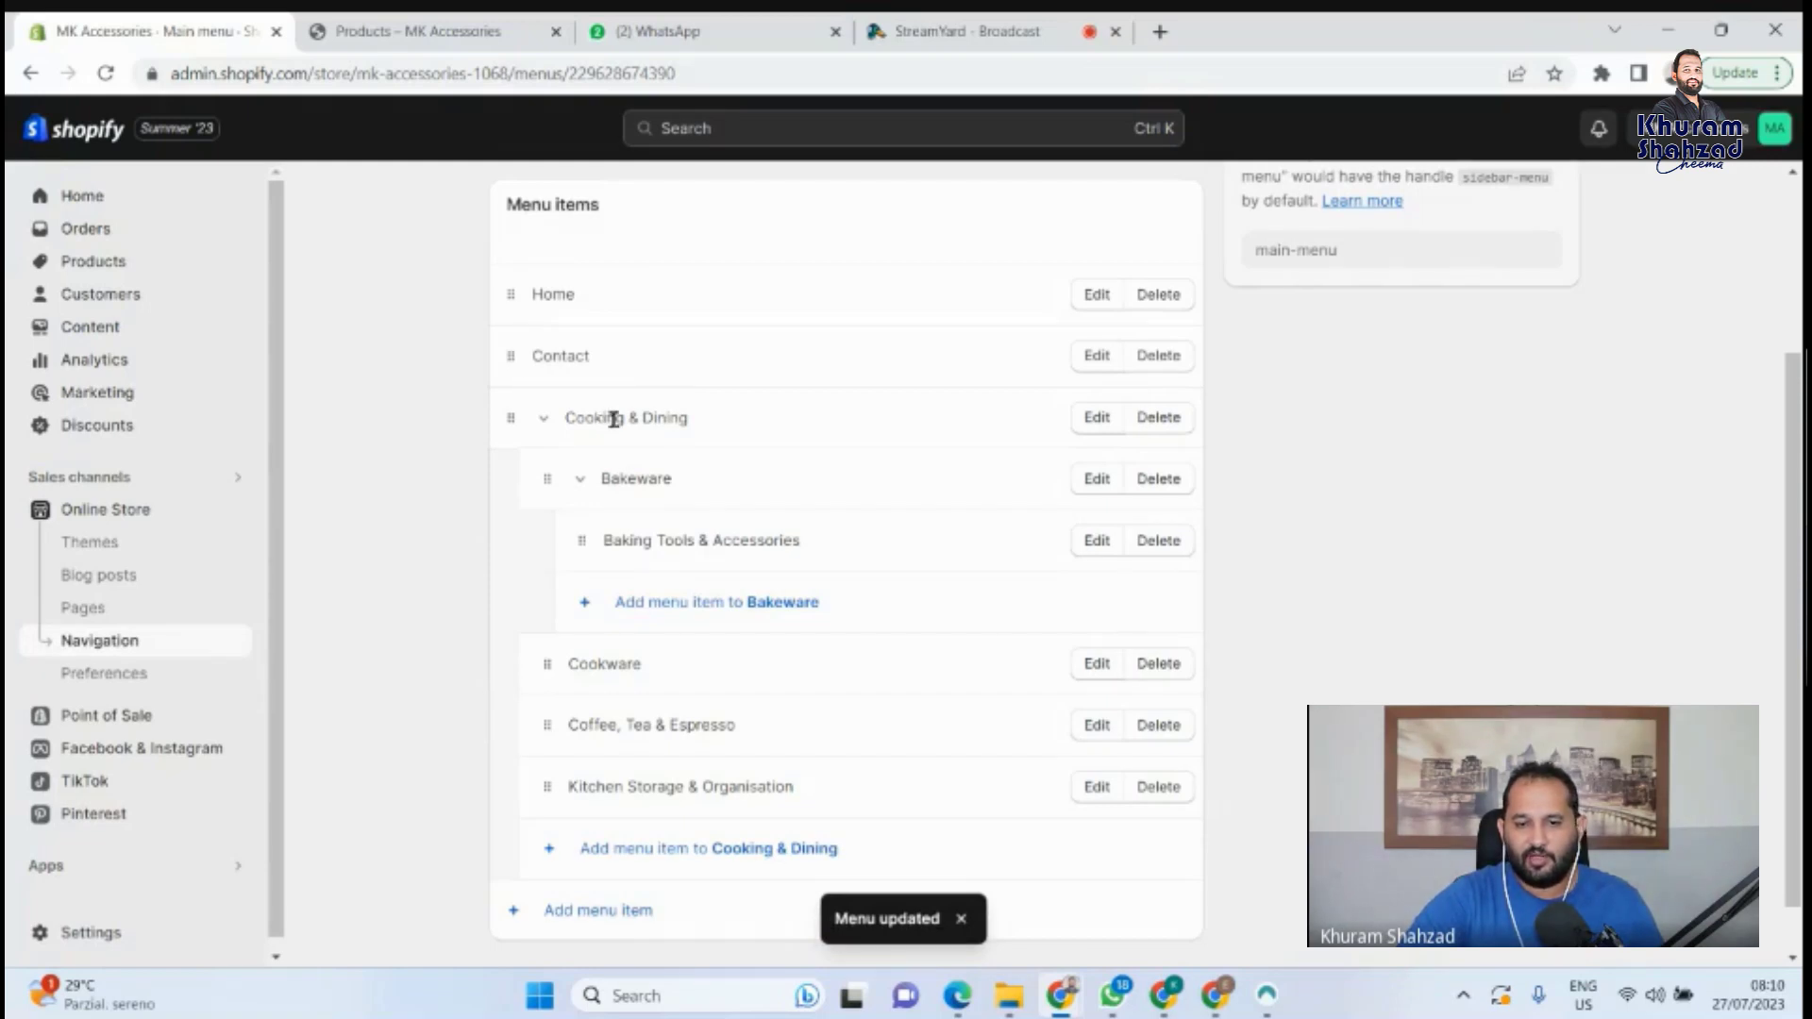
{"action": "left_click_drag", "start_coordinate": [514, 355], "coordinate": [536, 861]}
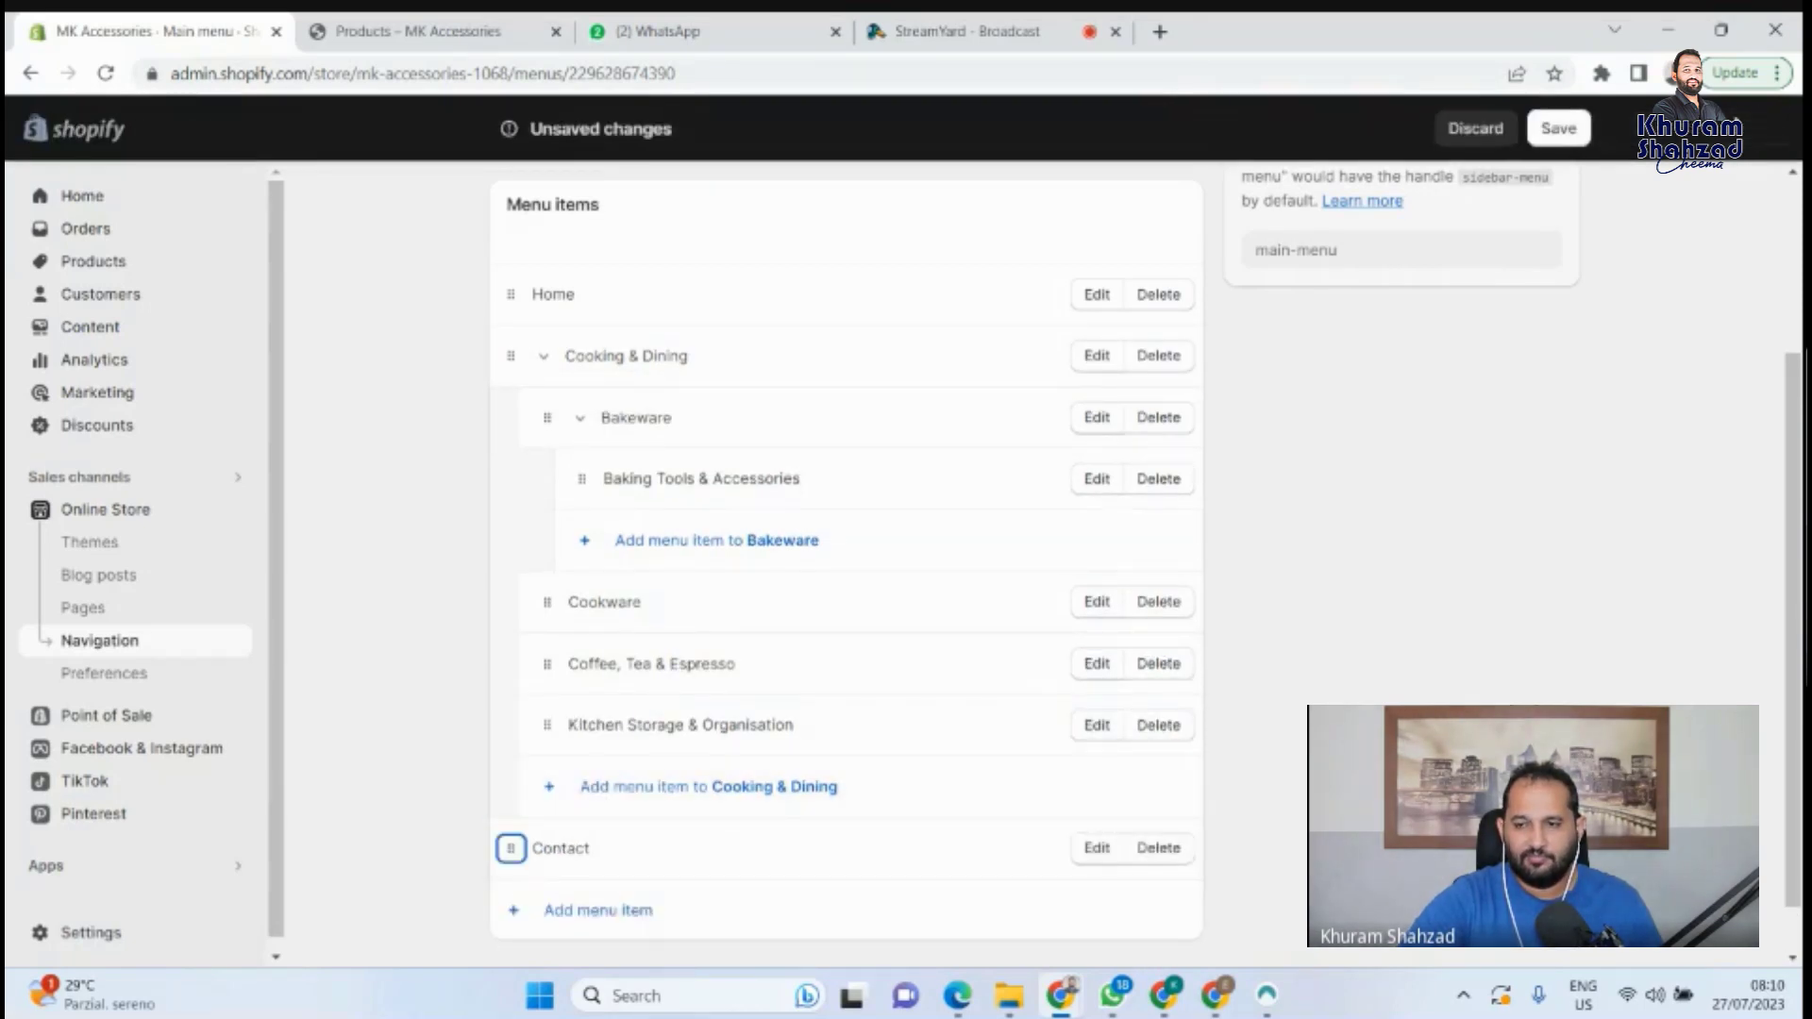
{"action": "left_click", "coordinate": [1555, 129]}
Reload the storefront's Products page until the menu updates and expand the Cooking & Dining drop-down to check the new order.
{"action": "left_click", "coordinate": [434, 21]}
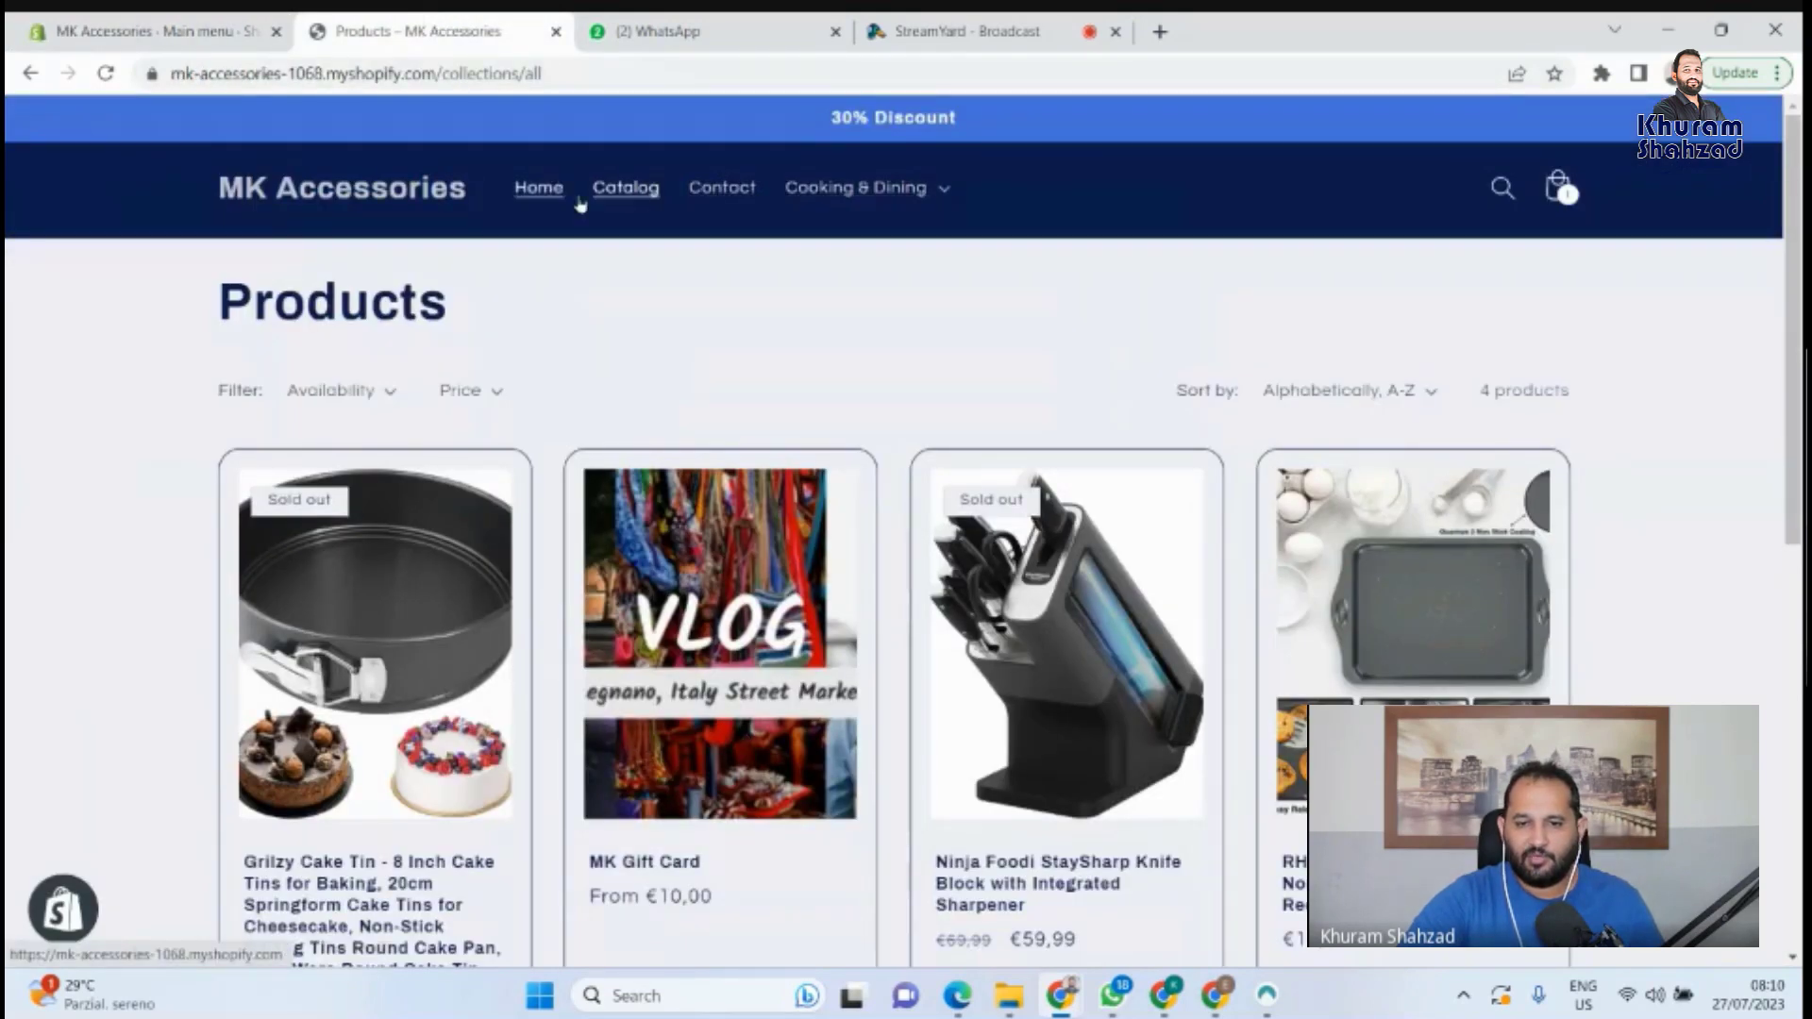
{"action": "left_click", "coordinate": [106, 75]}
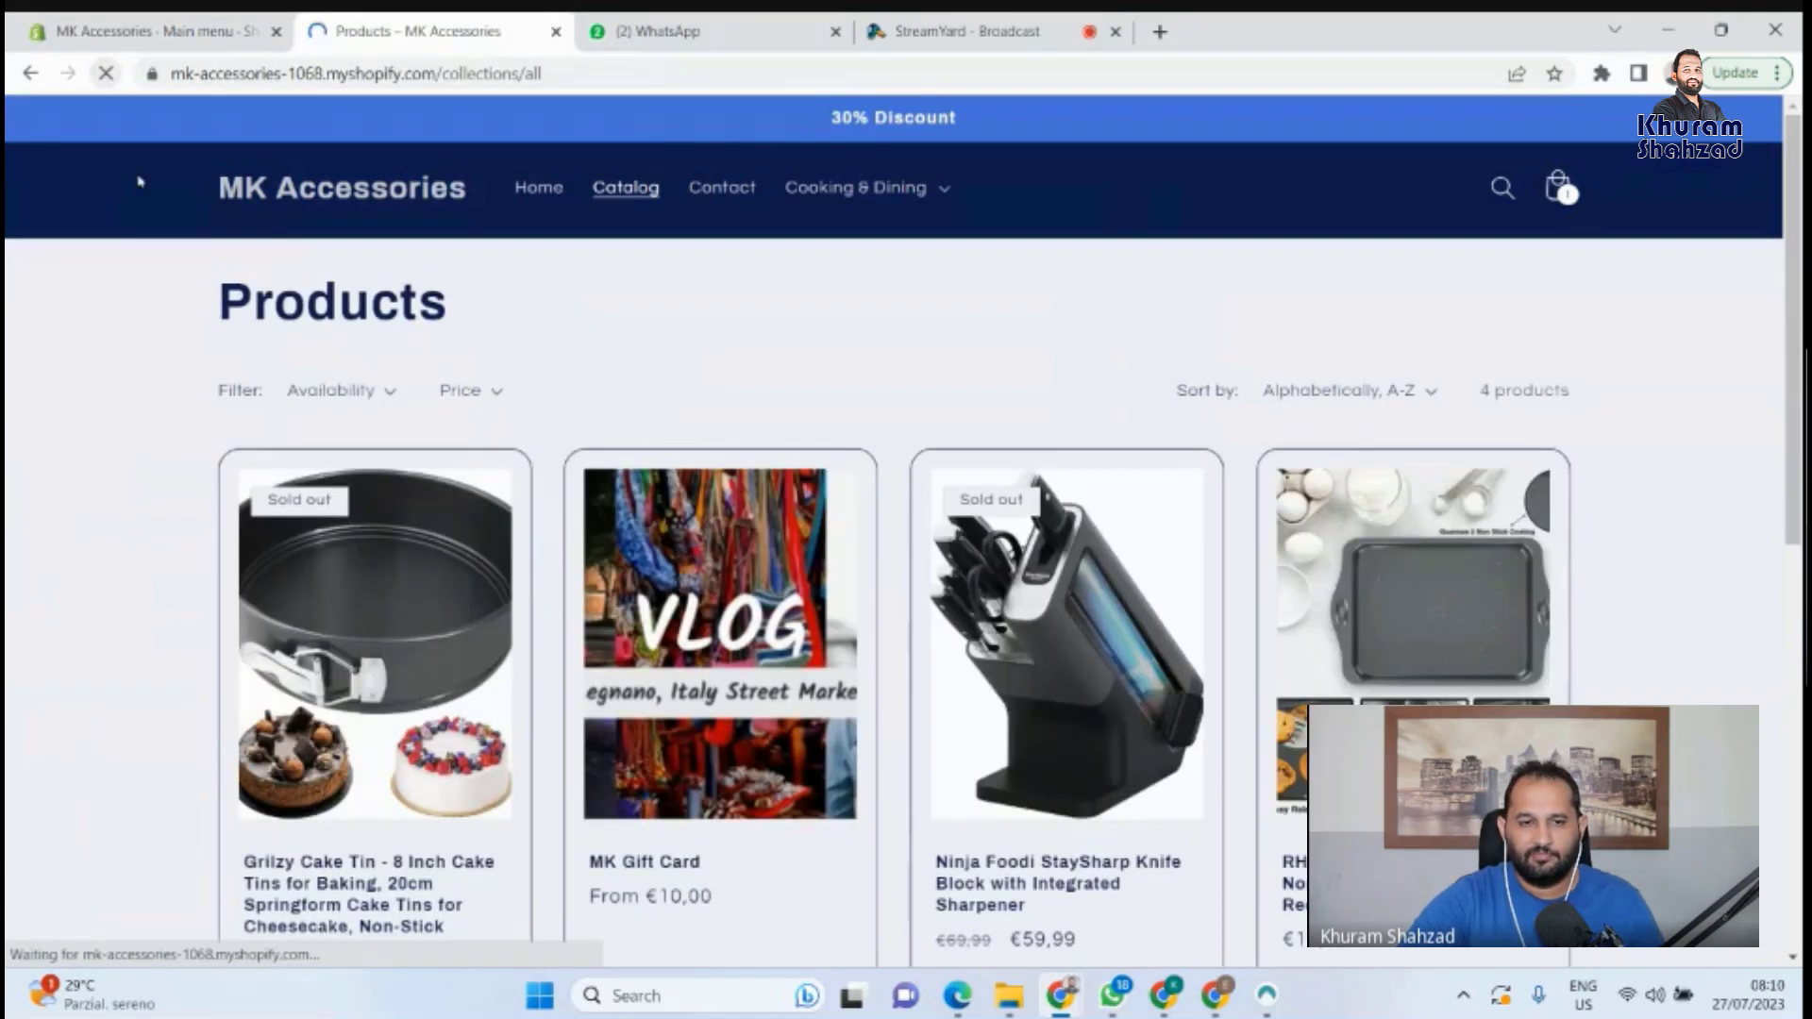
{"action": "left_click", "coordinate": [106, 74]}
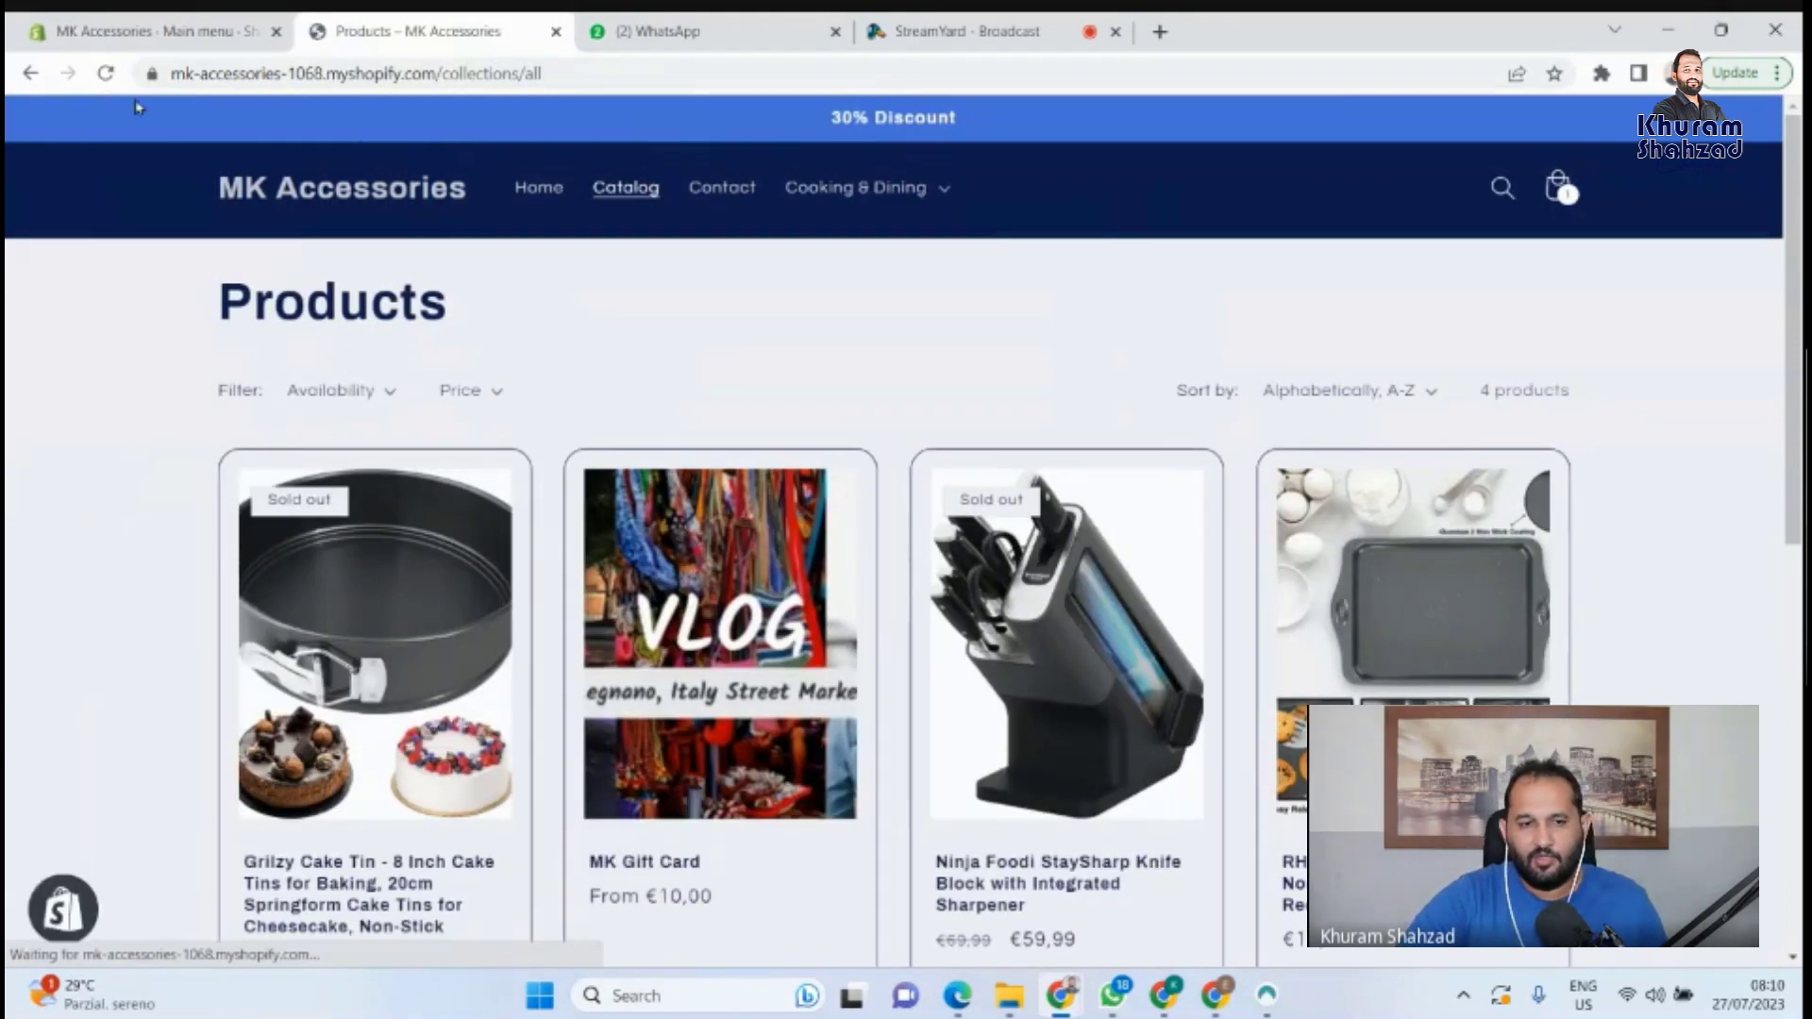
{"action": "left_click", "coordinate": [105, 78]}
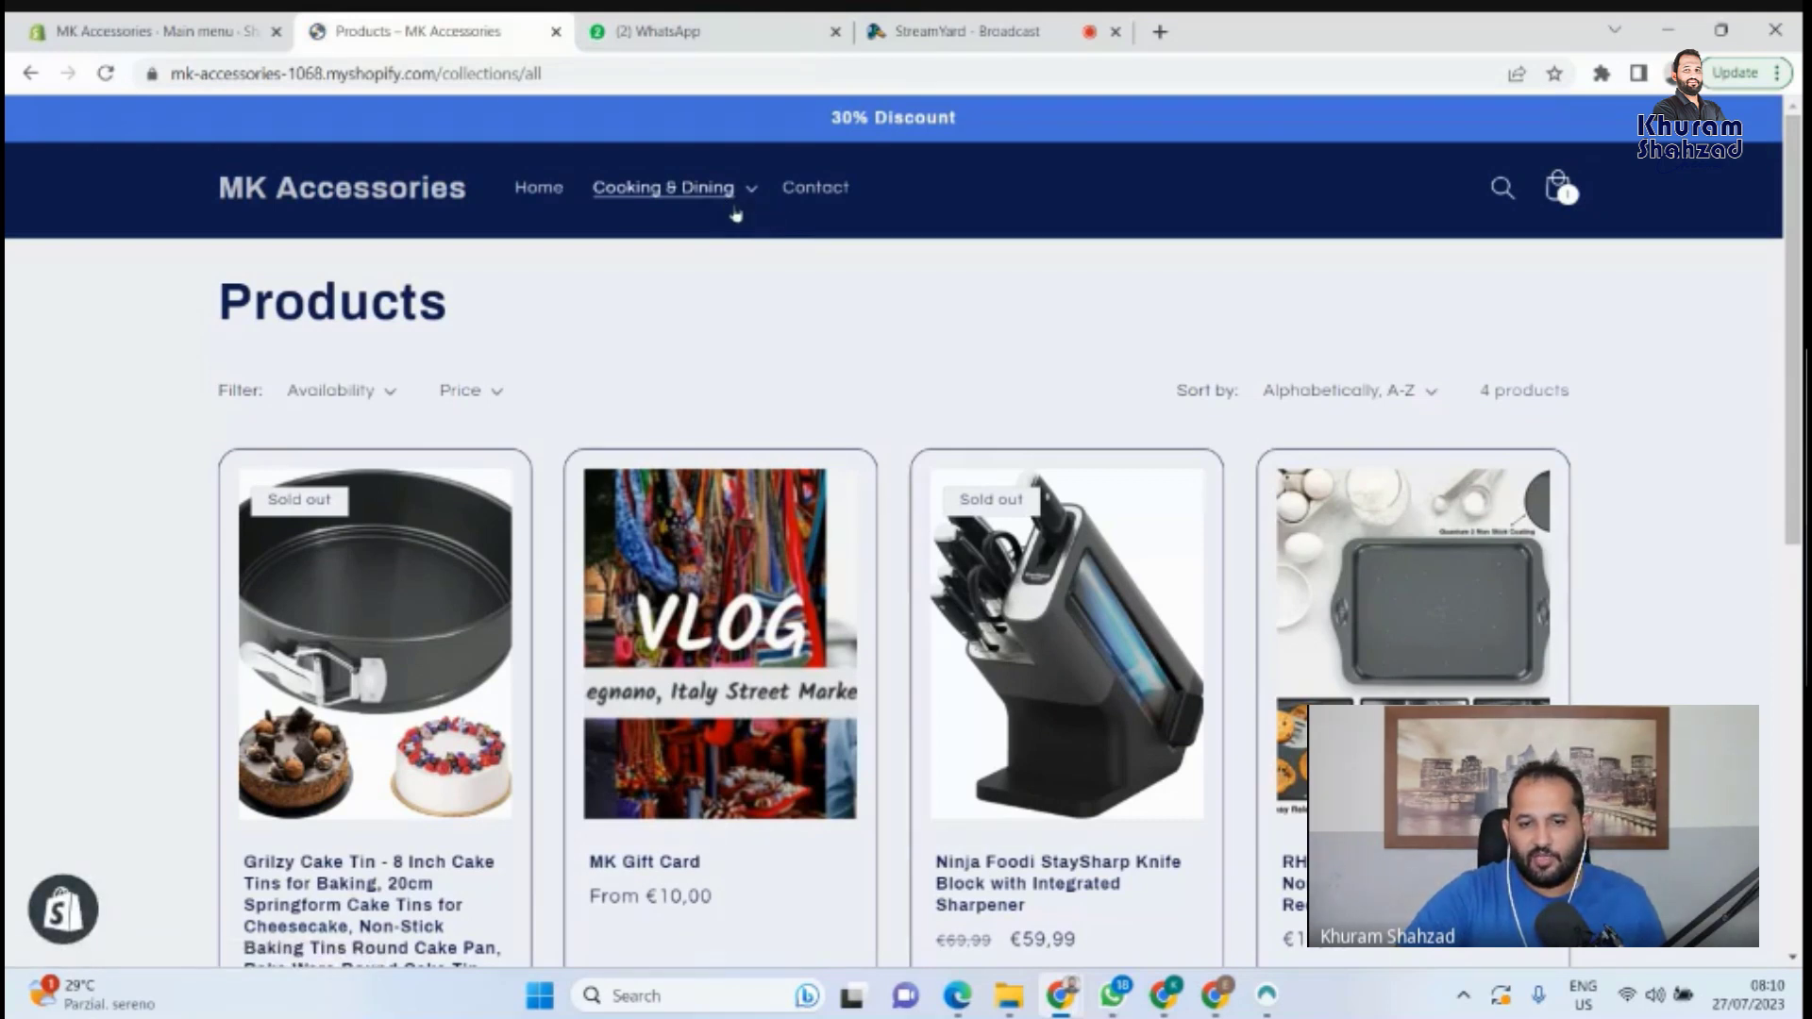
{"action": "left_click", "coordinate": [749, 197]}
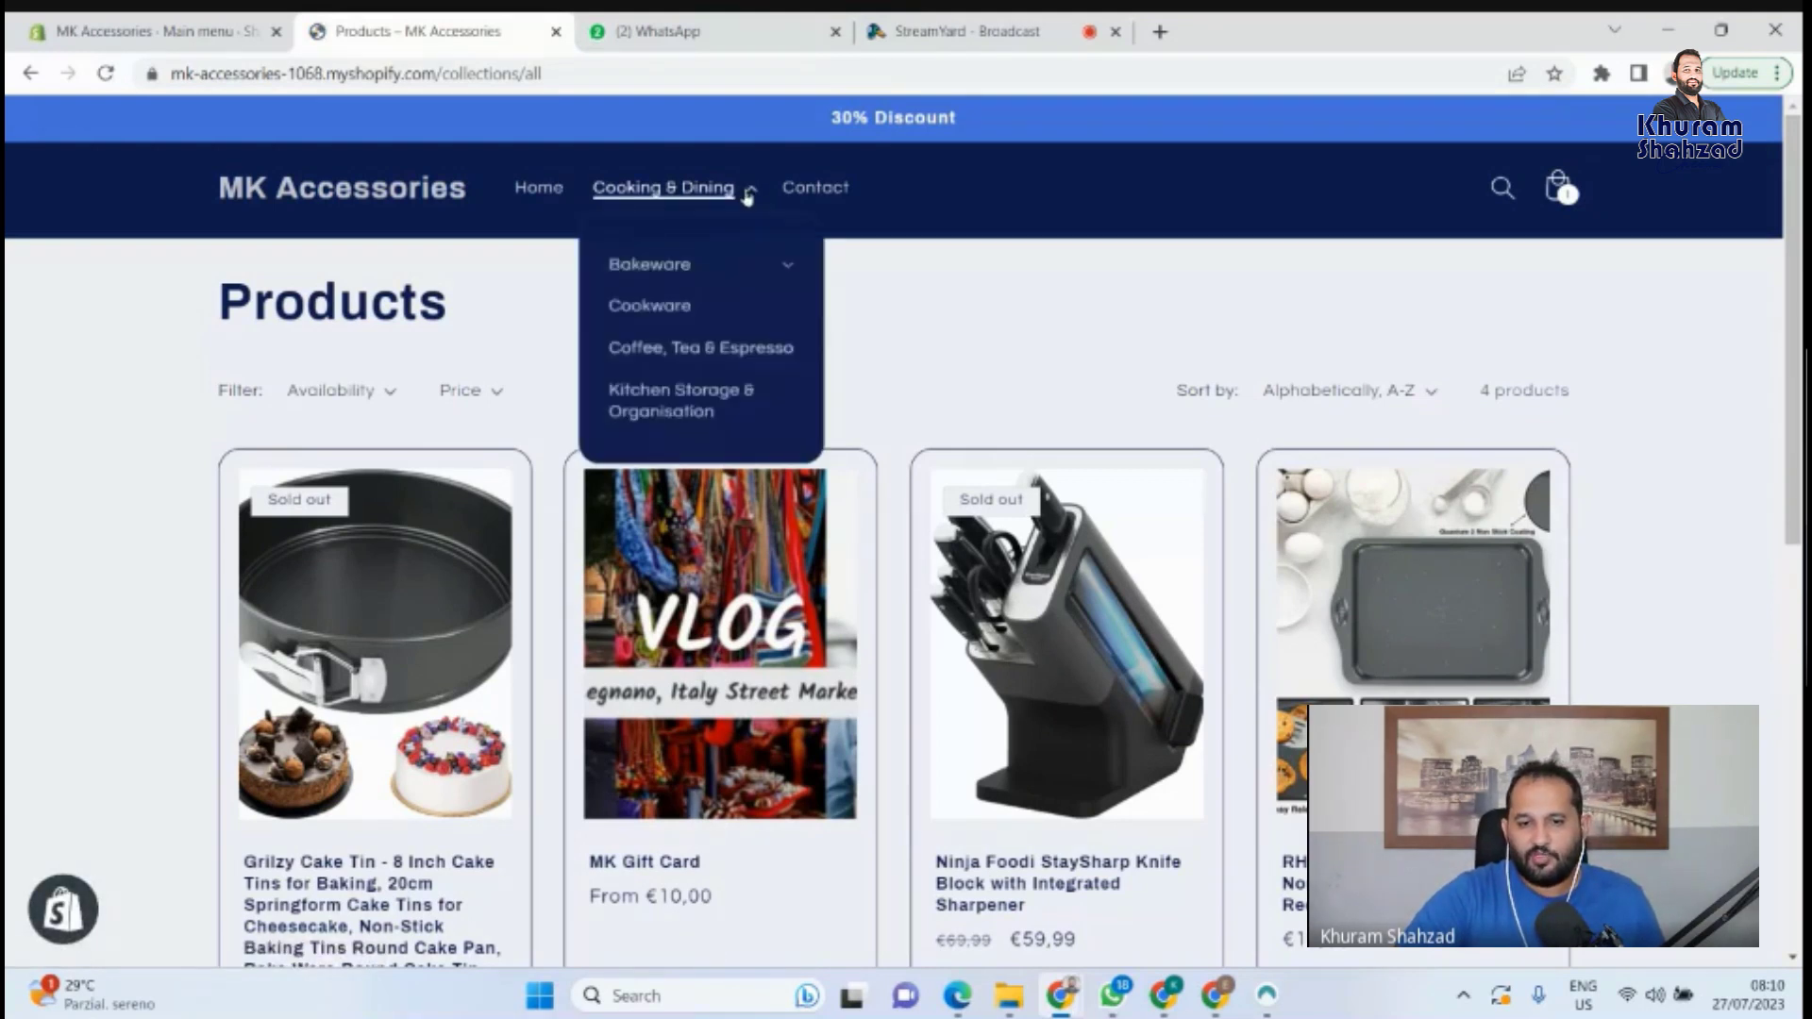
Visit the storefront's Contact page, expand Cooking & Dining and its Bakeware submenu to check them, and collapse both.
{"action": "left_click", "coordinate": [842, 197]}
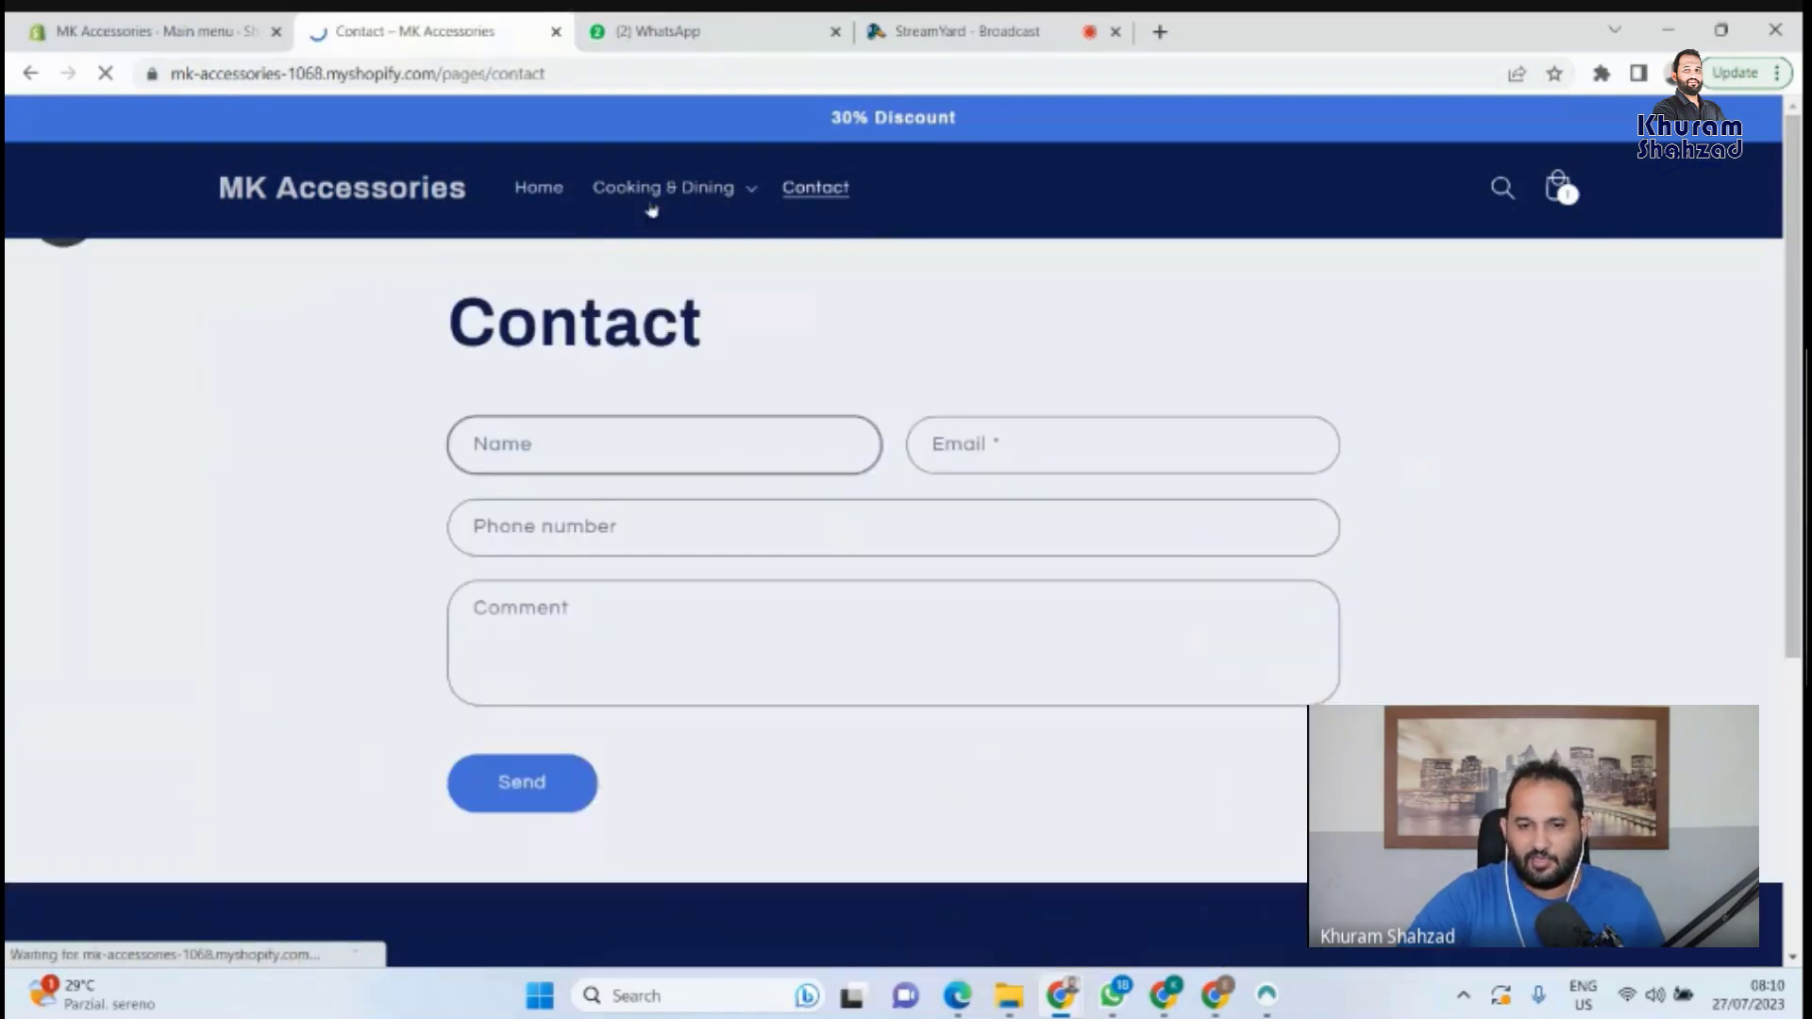
{"action": "left_click", "coordinate": [683, 193]}
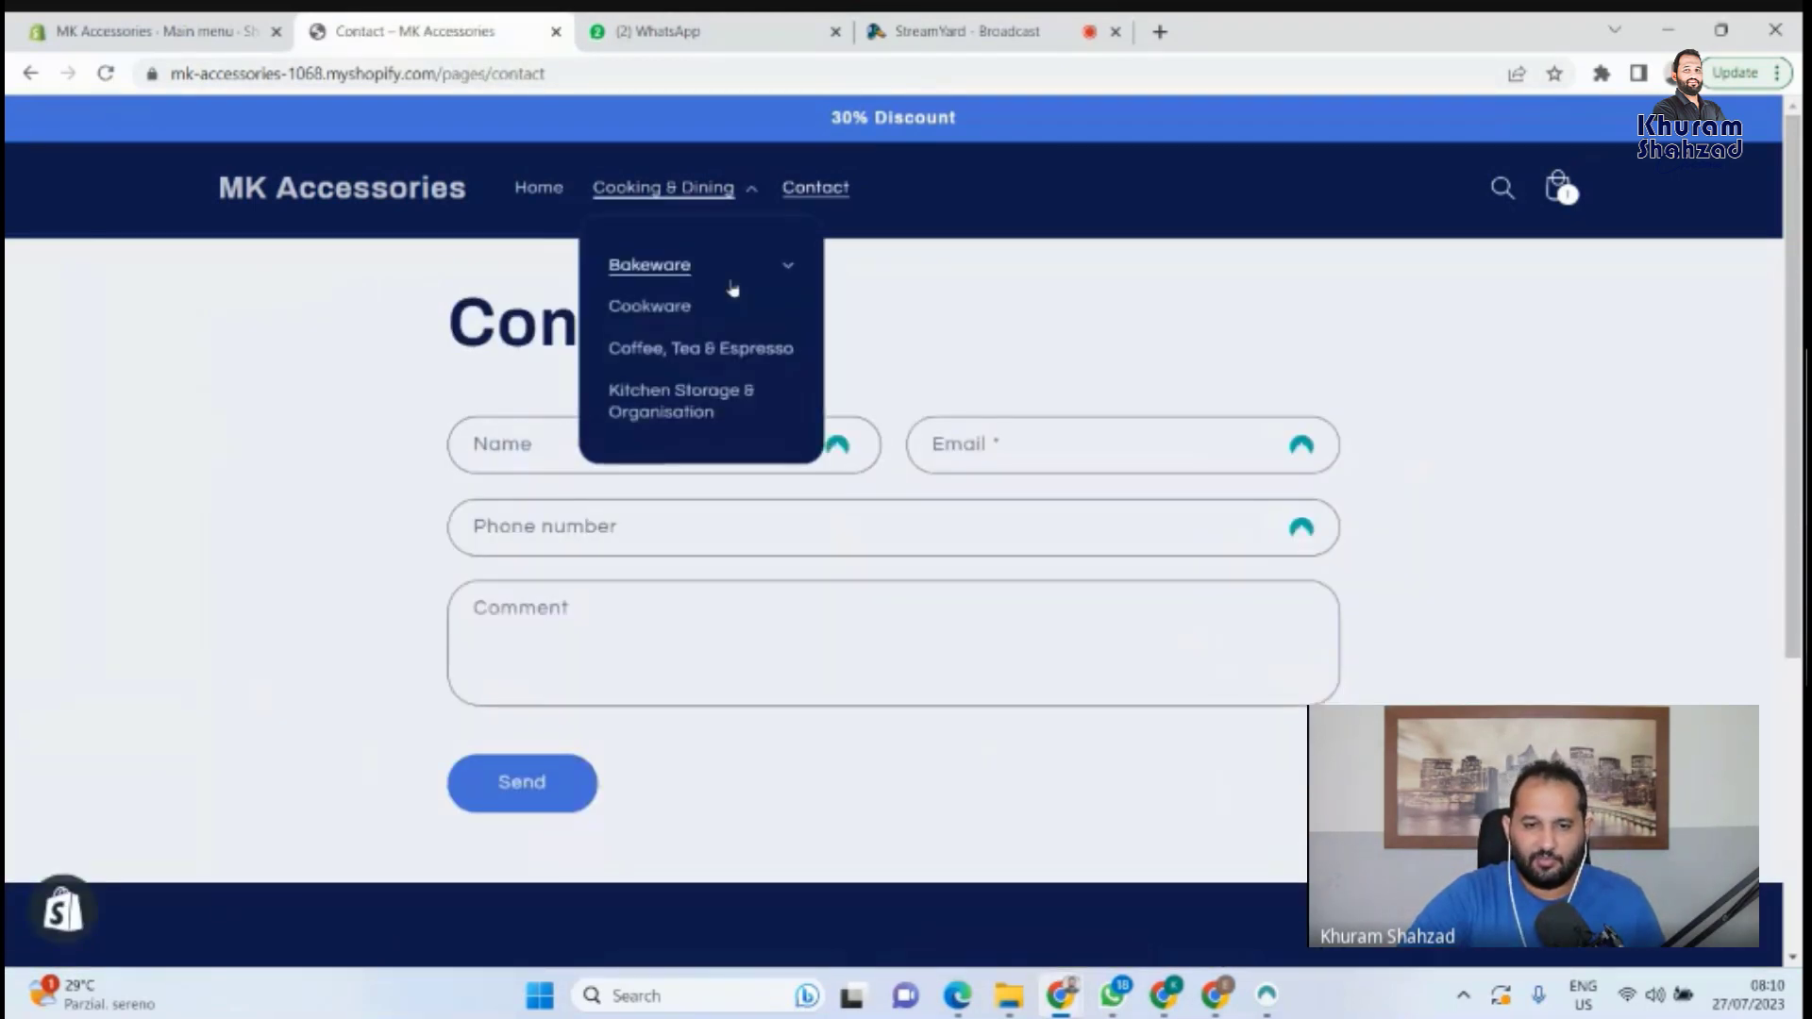
{"action": "left_click", "coordinate": [735, 276]}
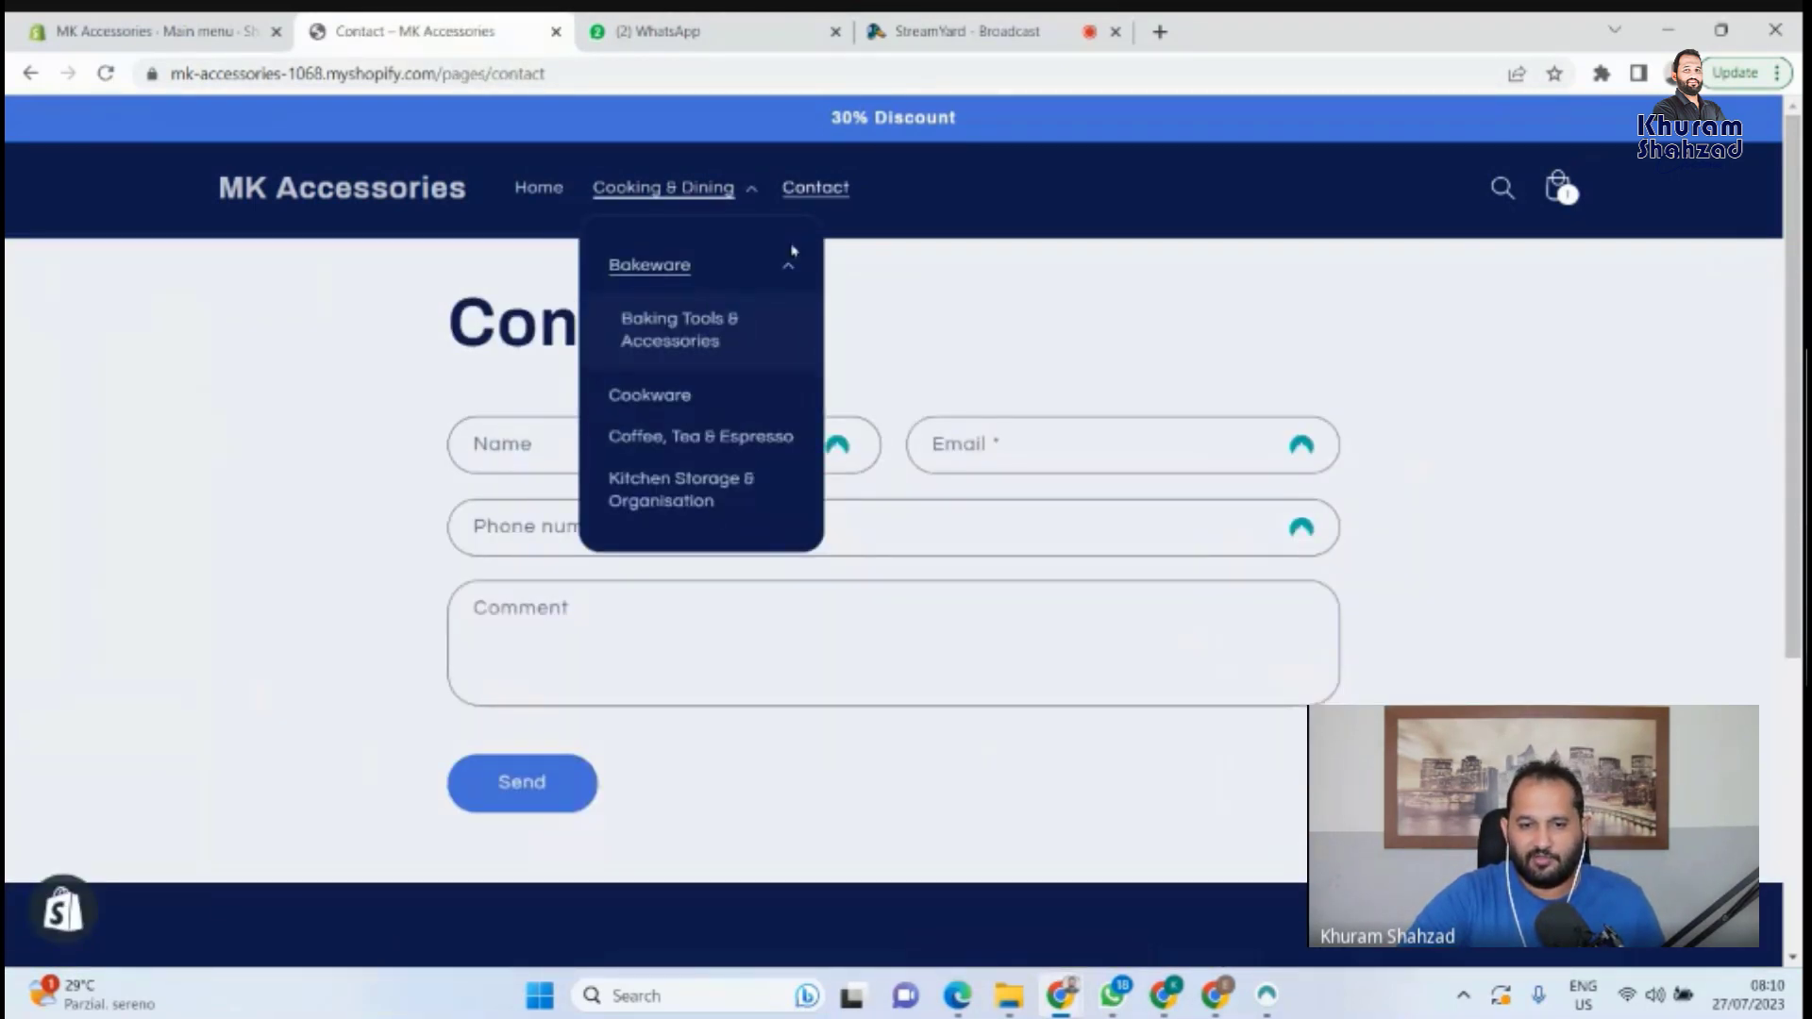
{"action": "left_click", "coordinate": [789, 263]}
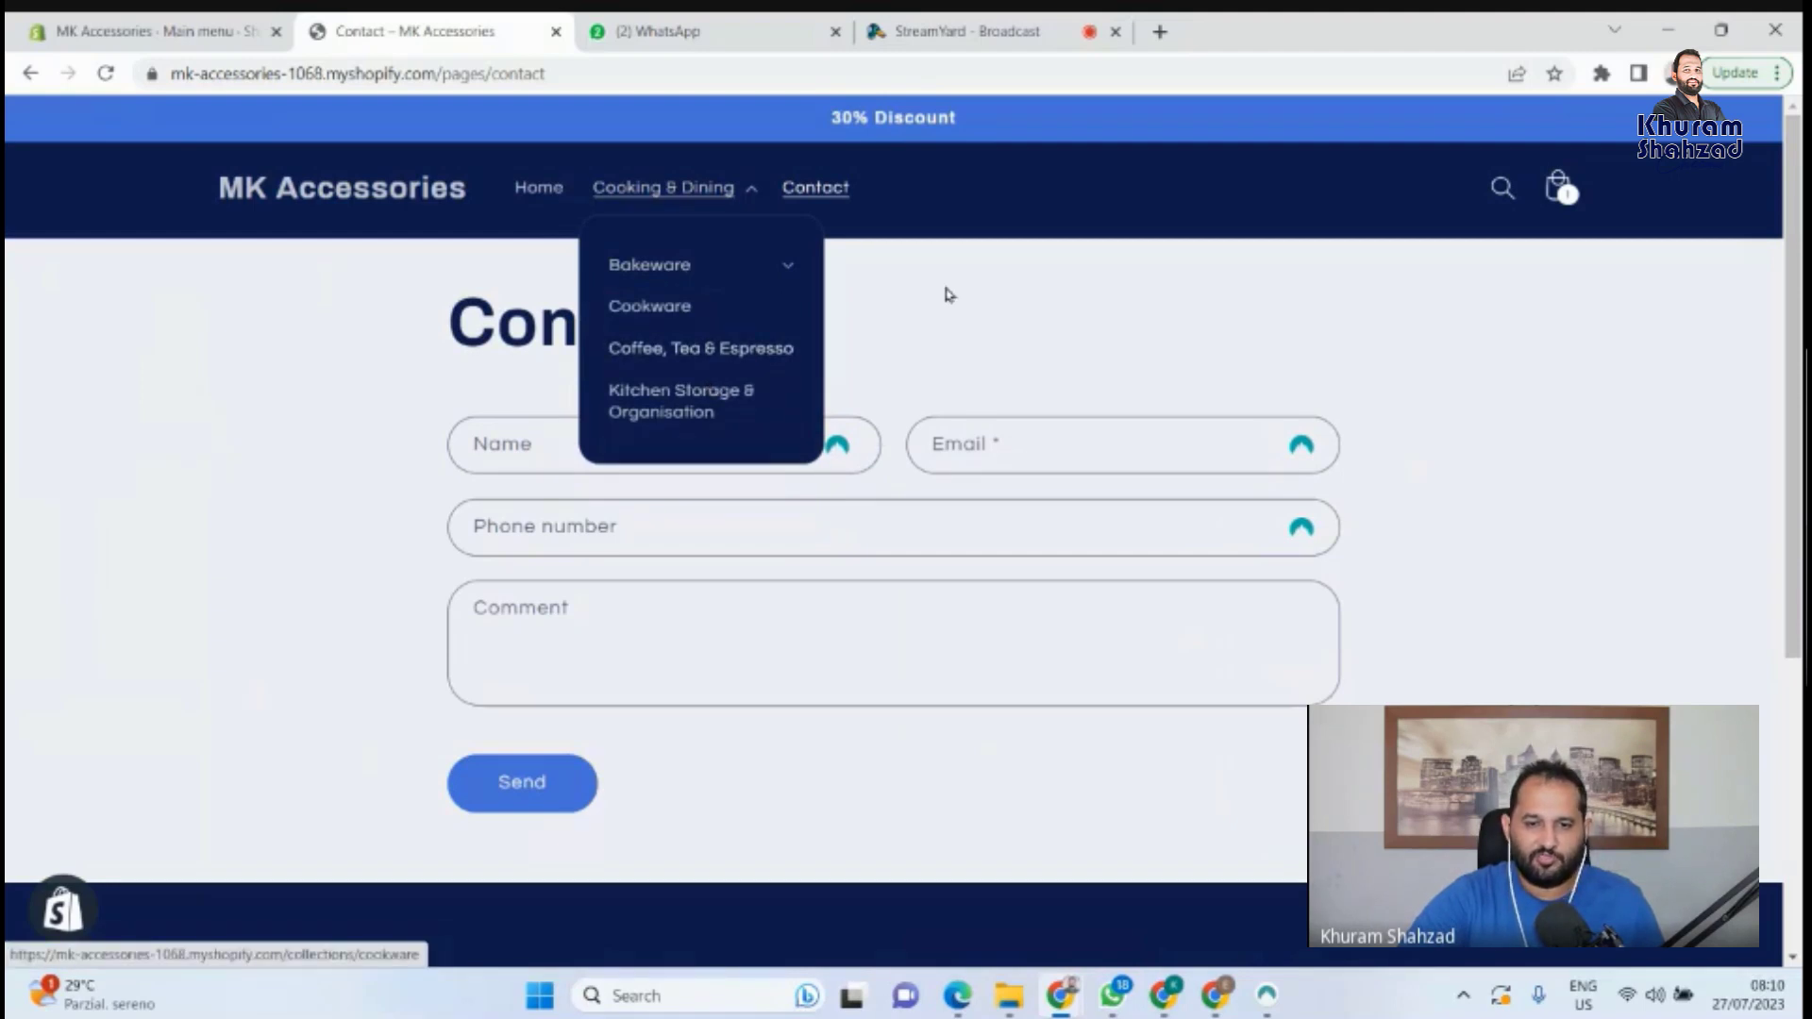
{"action": "left_click", "coordinate": [676, 220]}
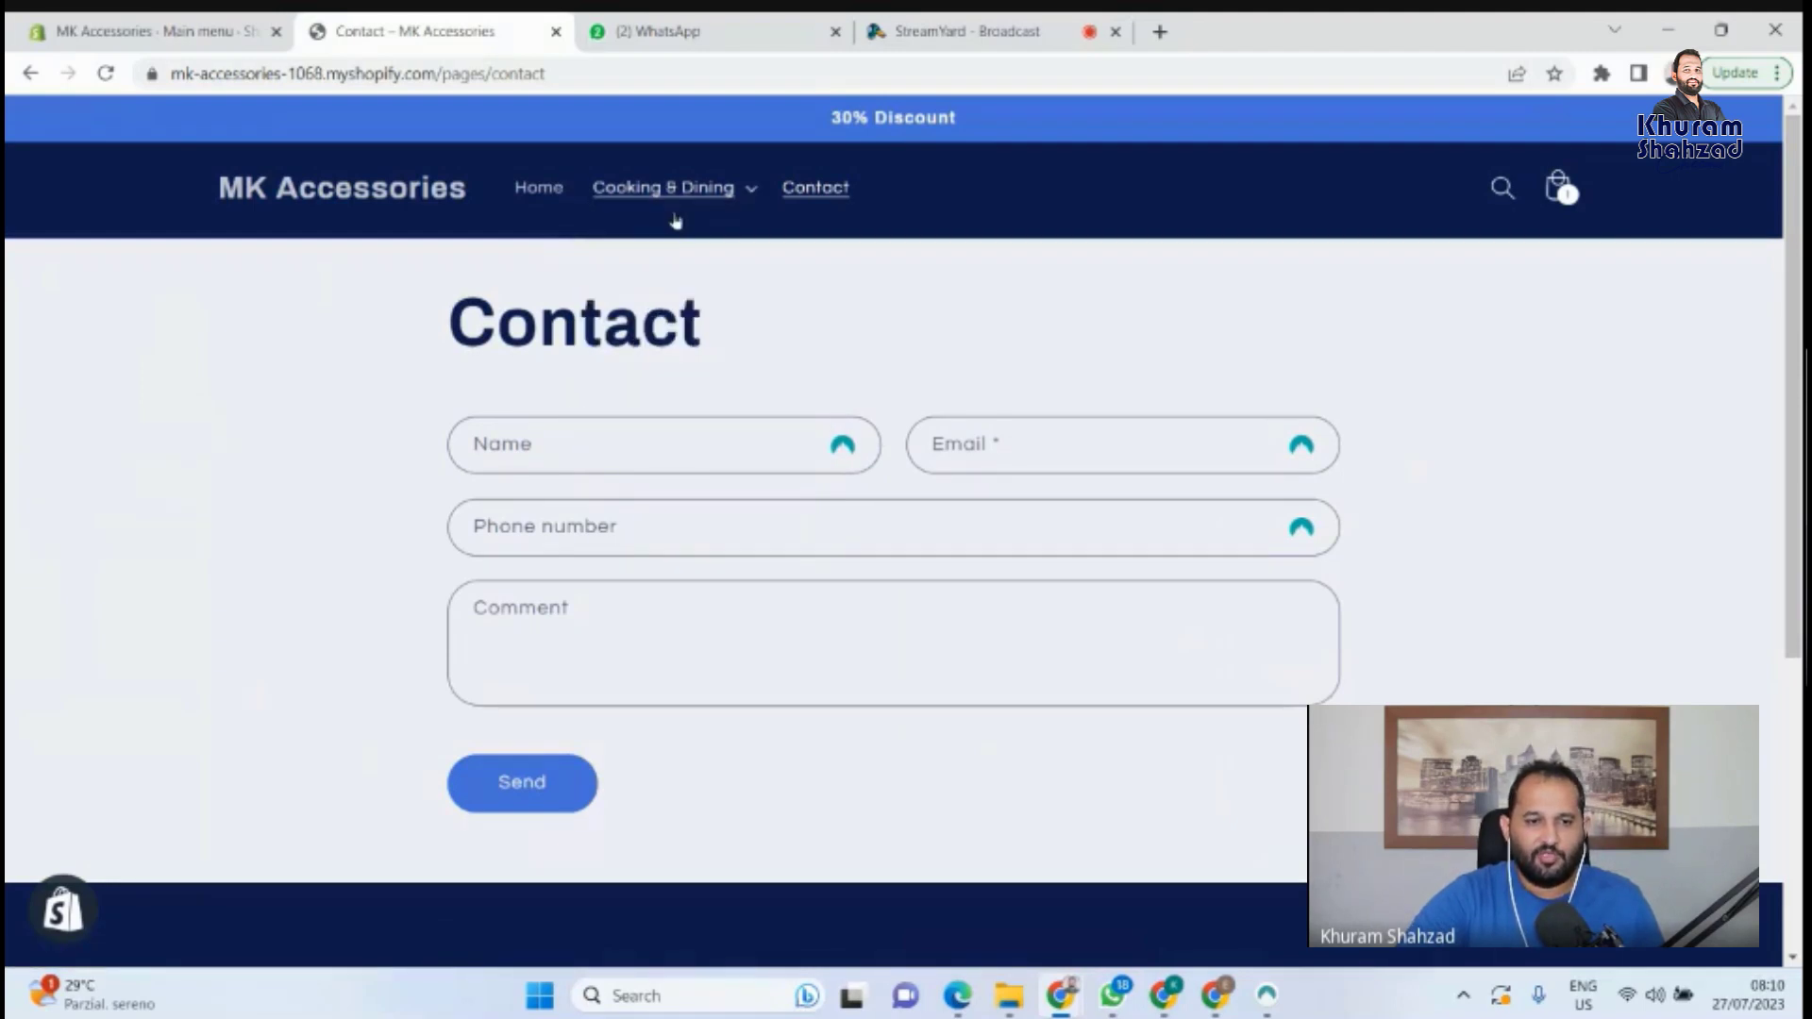
Return to the store admin's navigation settings and open the Footer menu for editing.
{"action": "left_click", "coordinate": [174, 31]}
{"action": "scroll", "coordinate": [1690, 270], "scroll_direction": "up", "scroll_amount": 3}
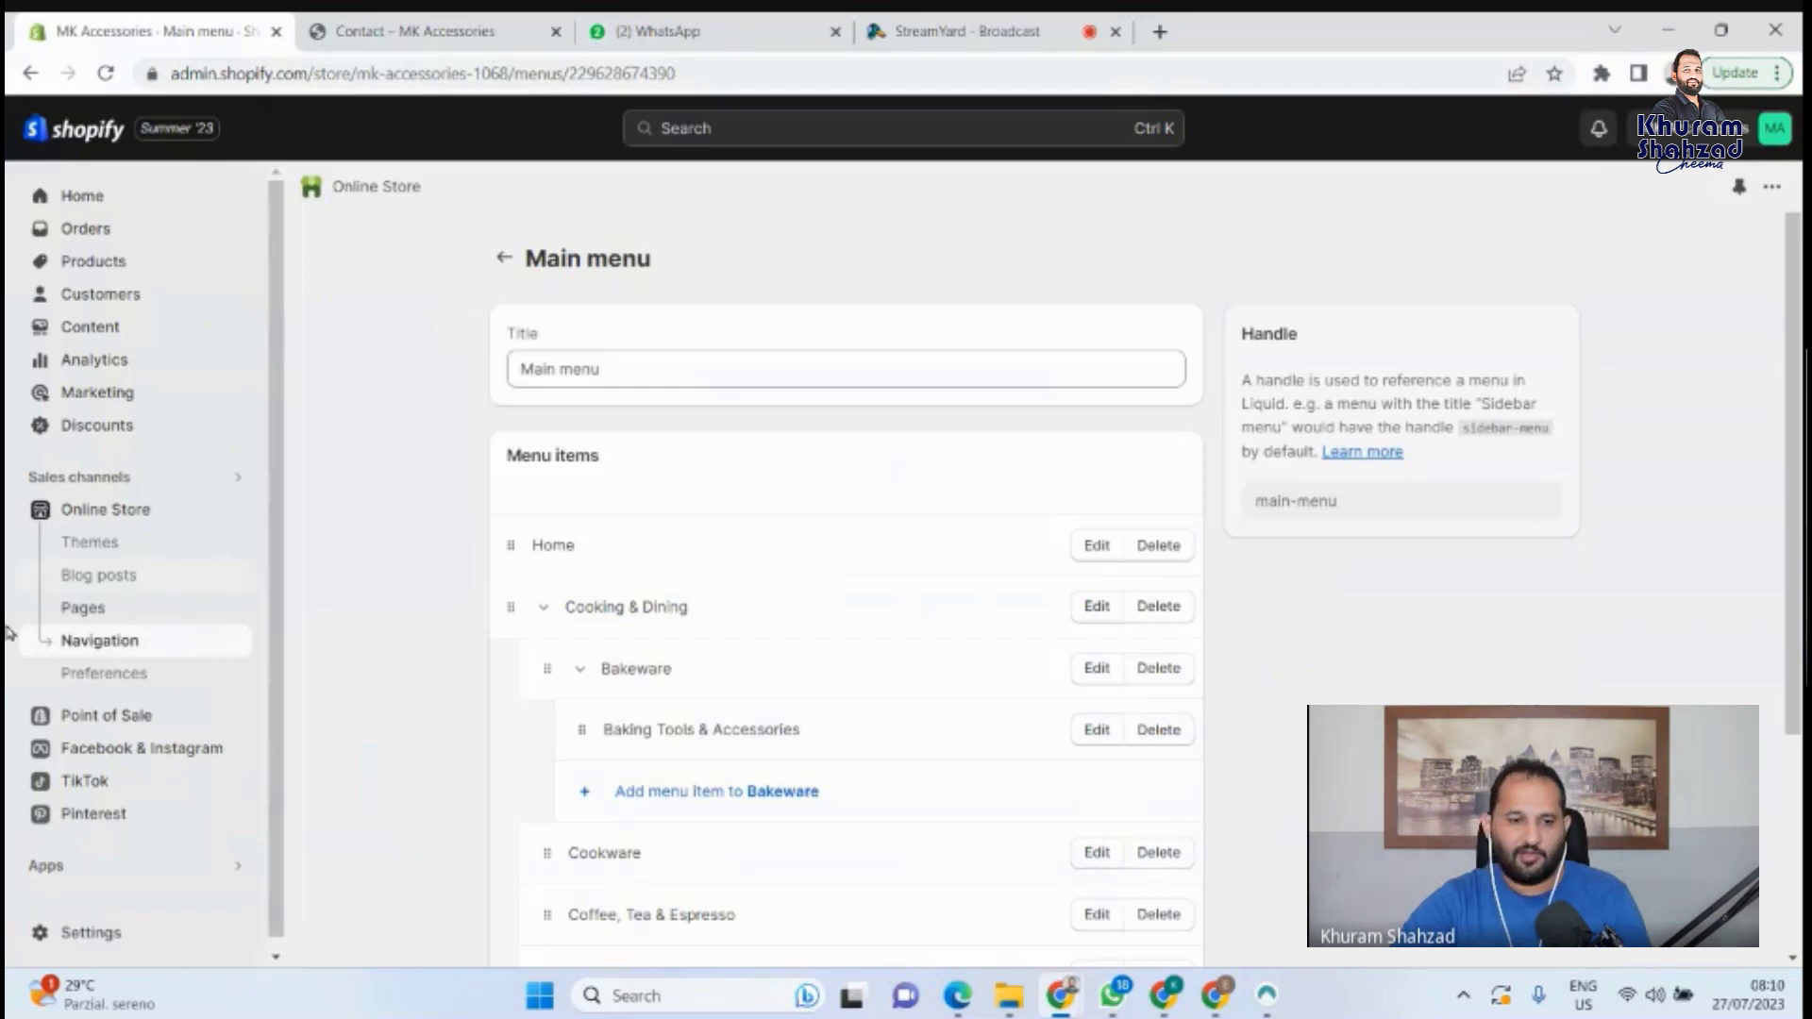
{"action": "left_click", "coordinate": [100, 641]}
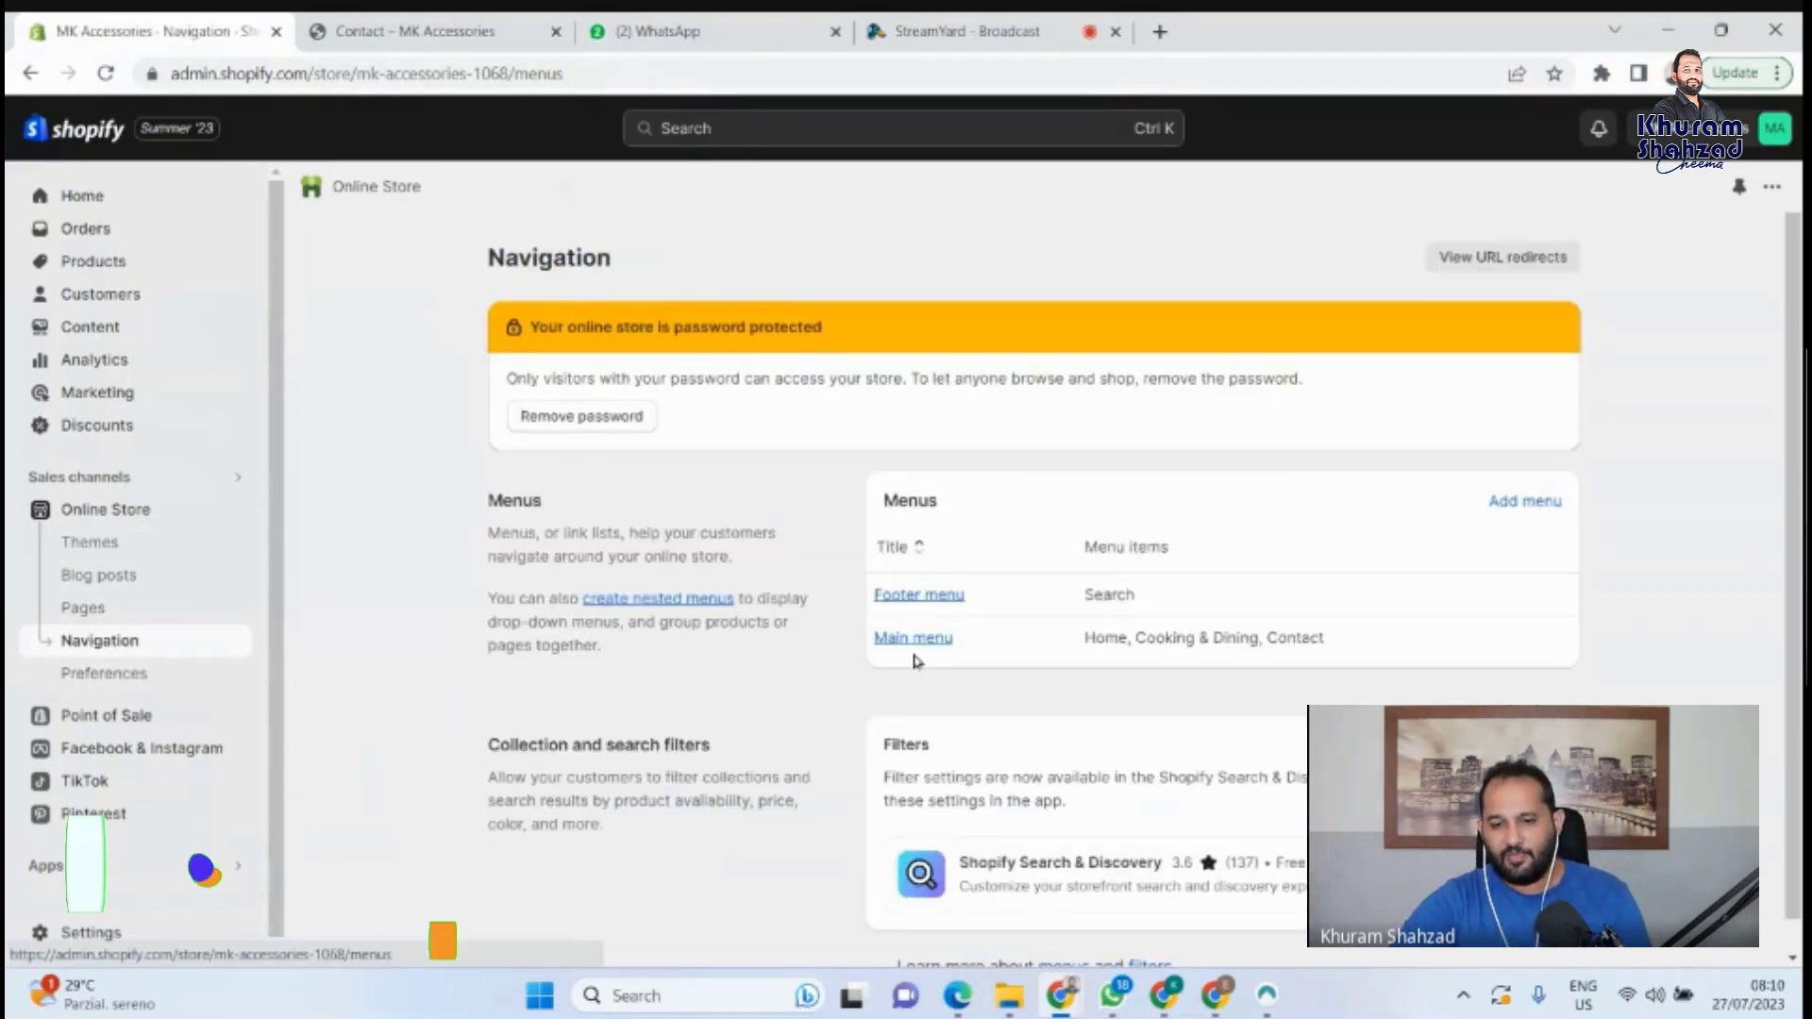
{"action": "left_click", "coordinate": [921, 596]}
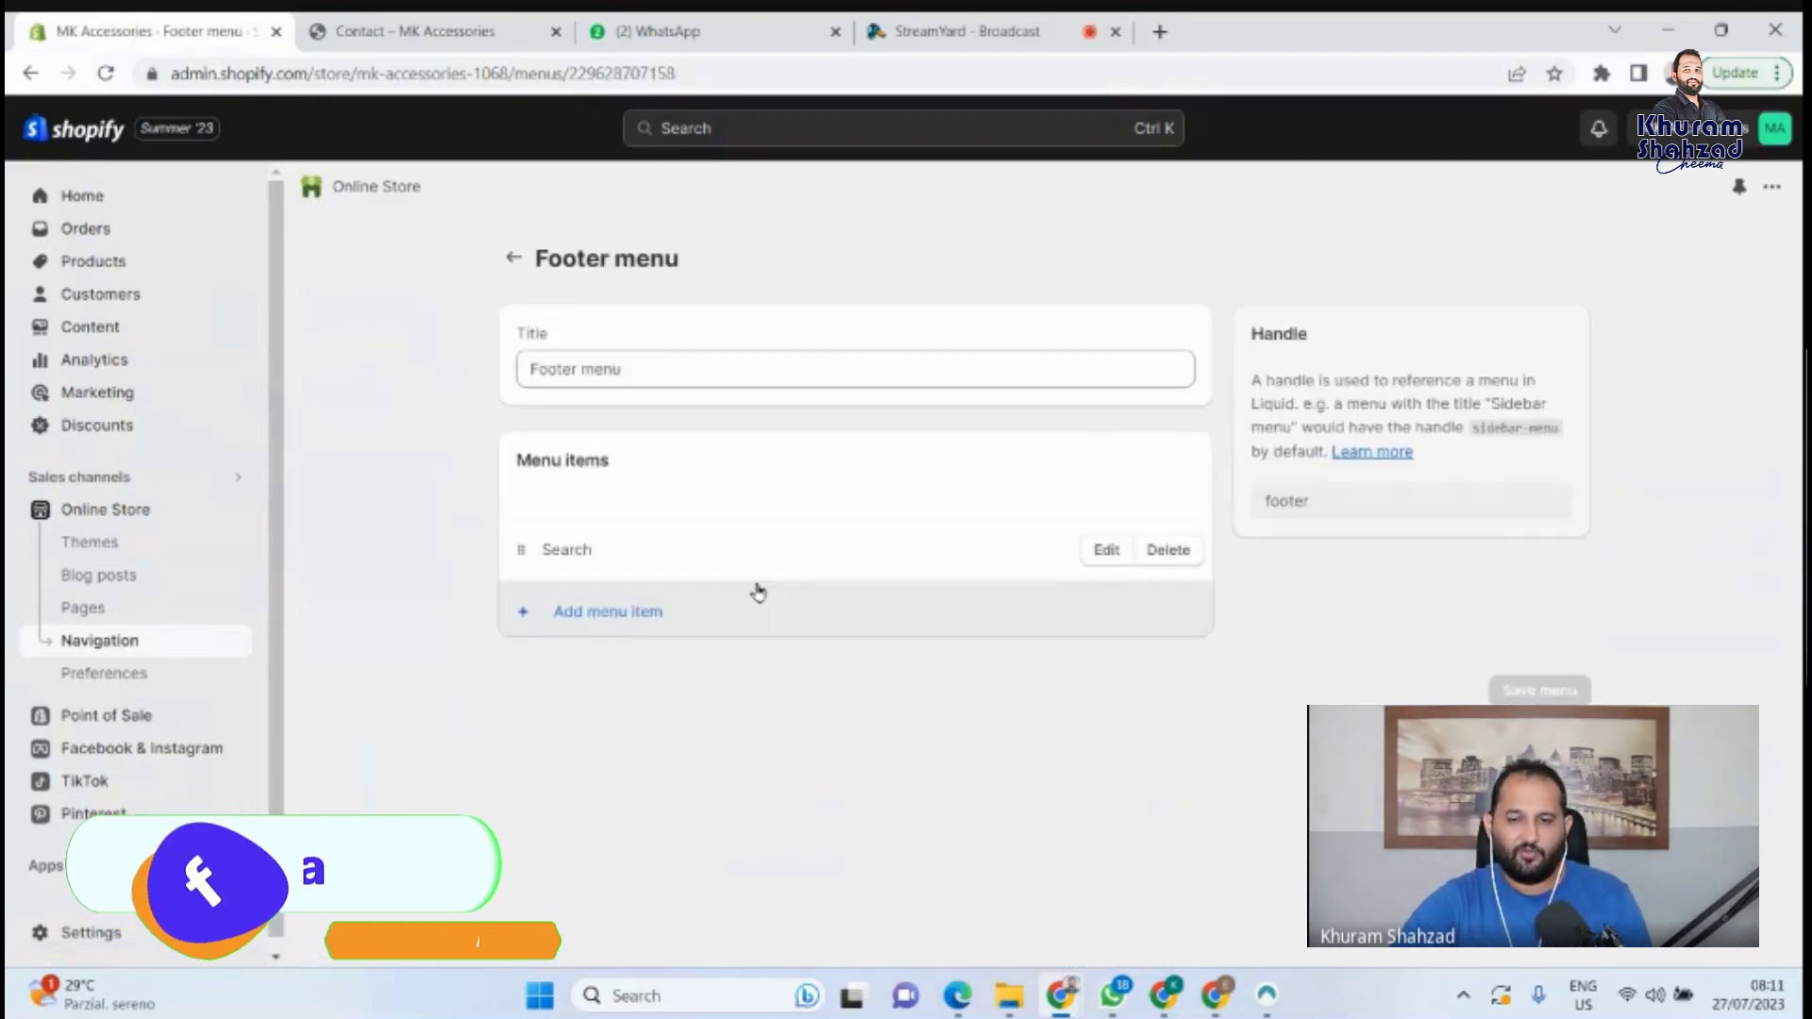
Add a Cooking & Dining item linked to the collection of that name below Search in the footer menu and save it.
{"action": "left_click", "coordinate": [537, 620]}
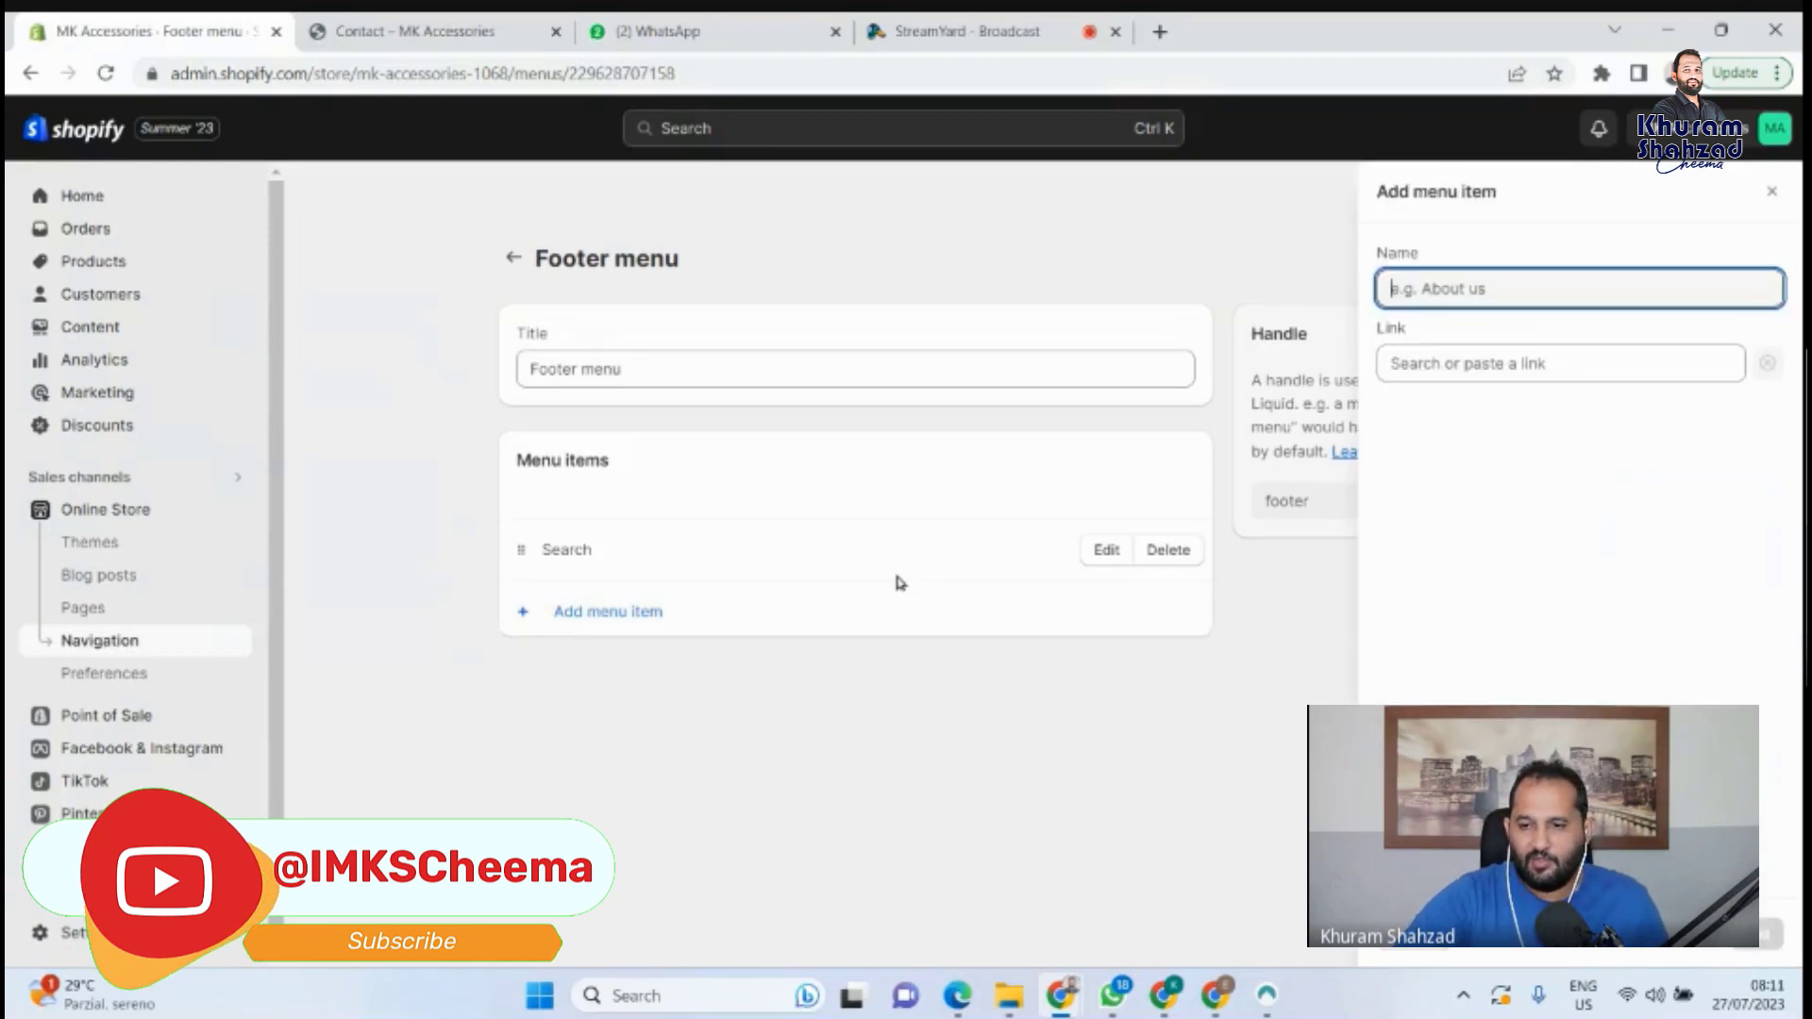
{"action": "left_click", "coordinate": [1549, 362]}
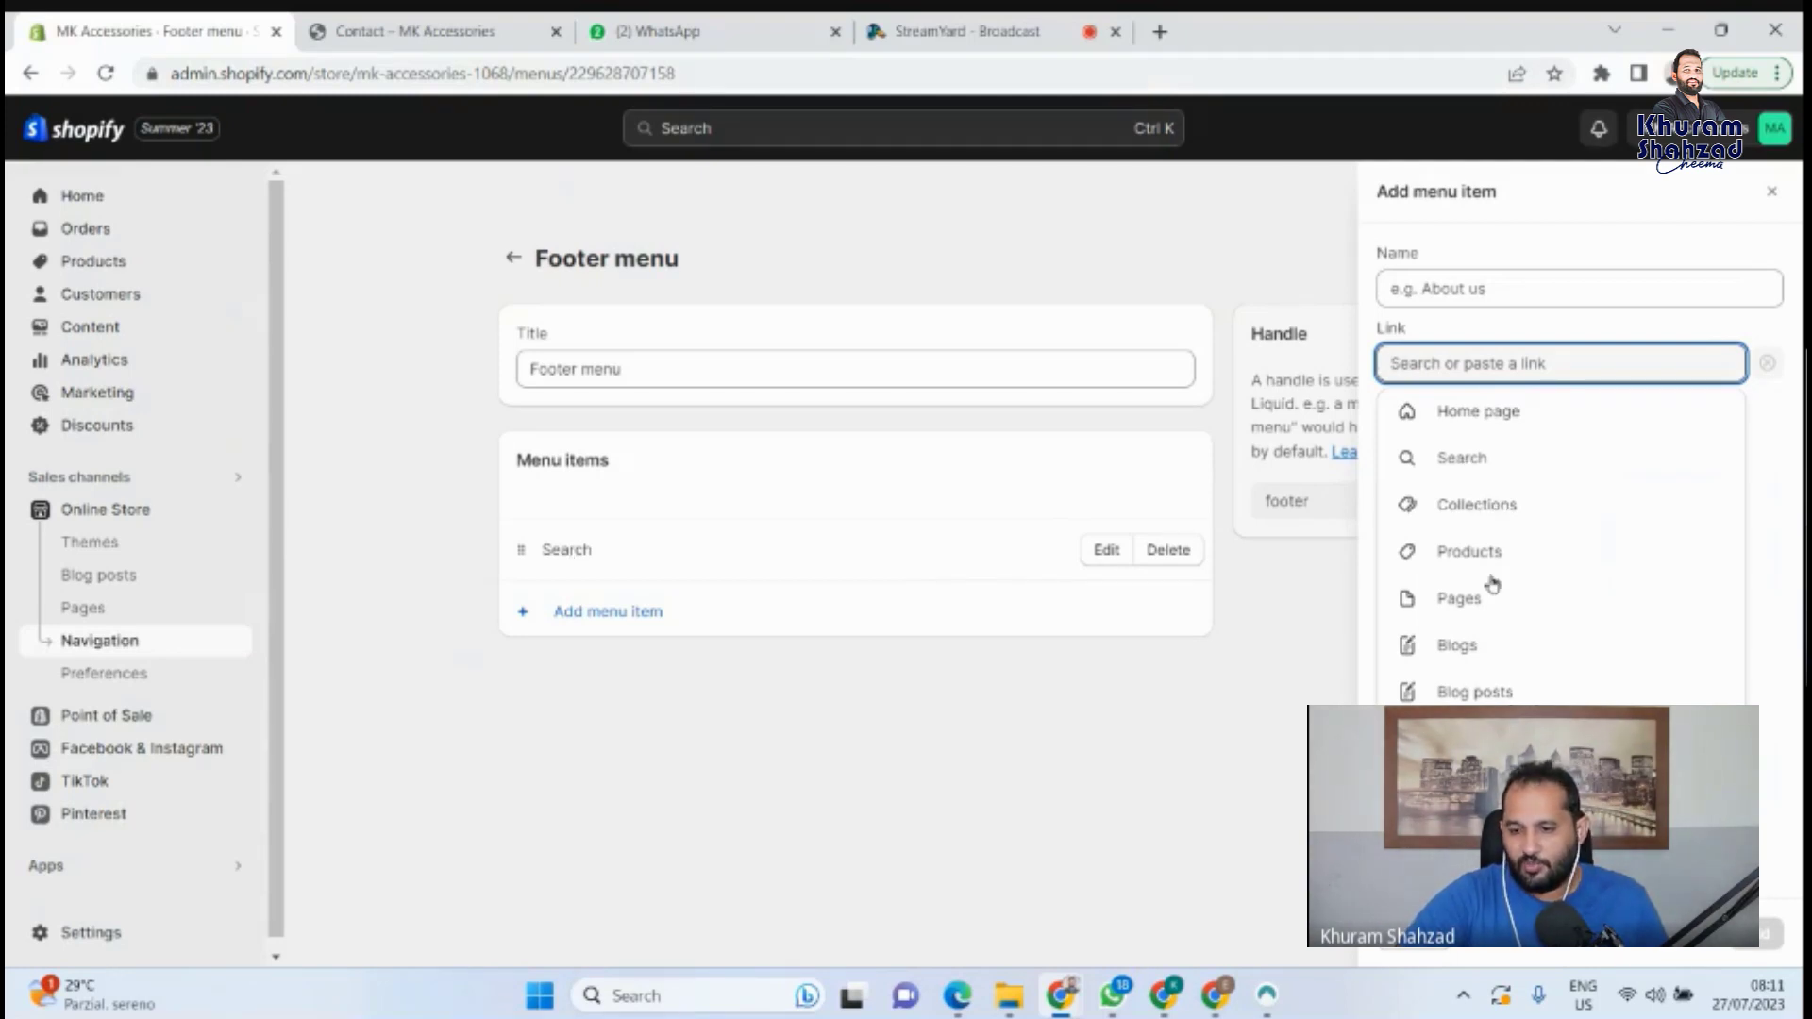
{"action": "left_click", "coordinate": [1413, 649]}
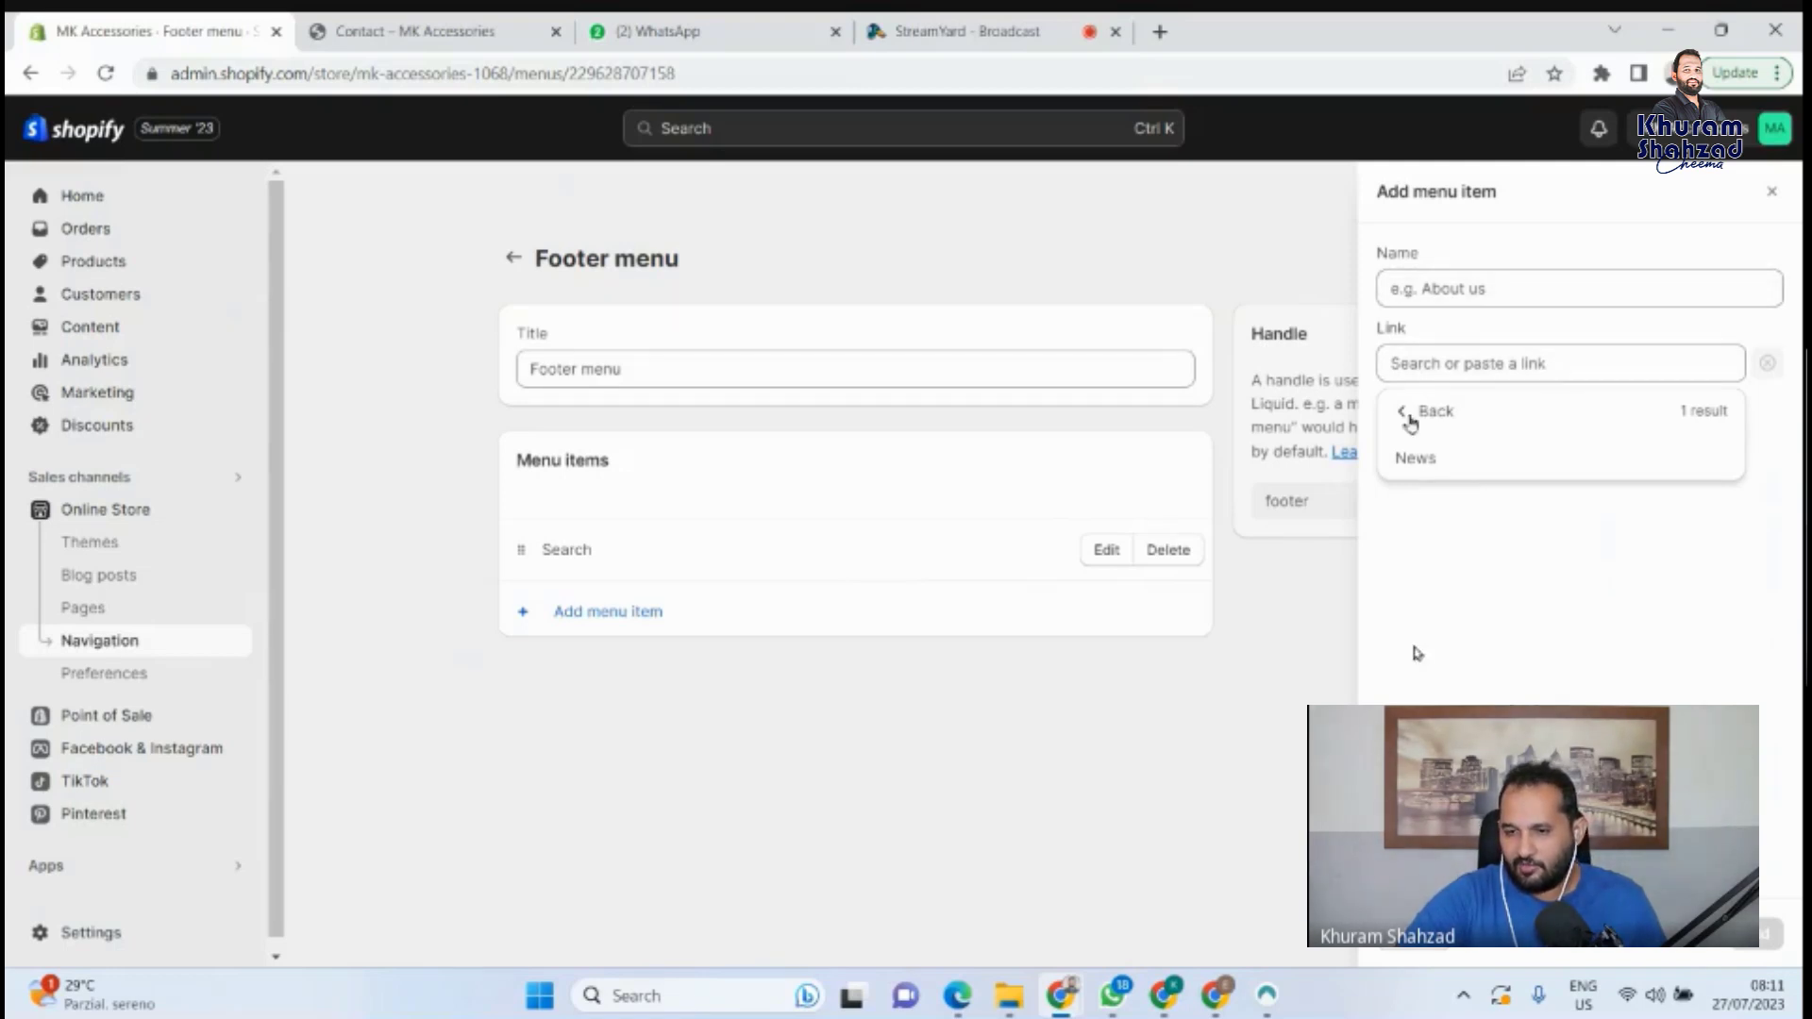
{"action": "left_click", "coordinate": [1409, 415]}
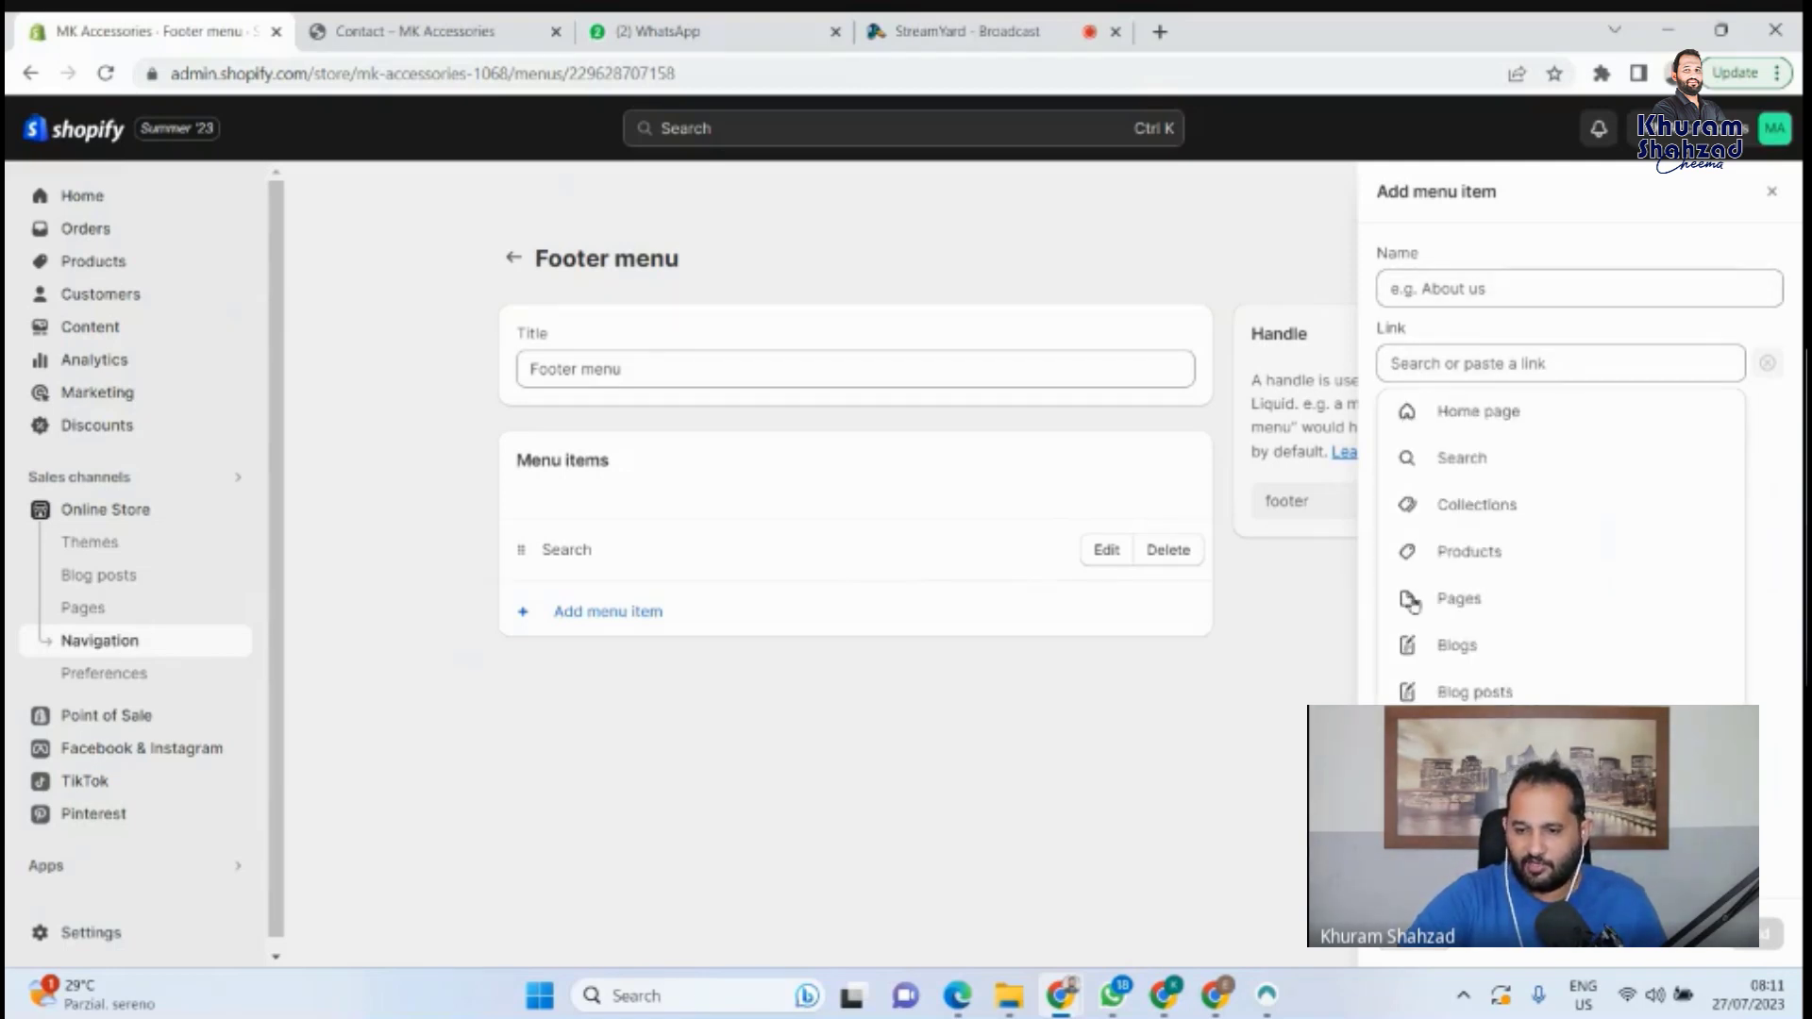
{"action": "left_click", "coordinate": [1470, 510]}
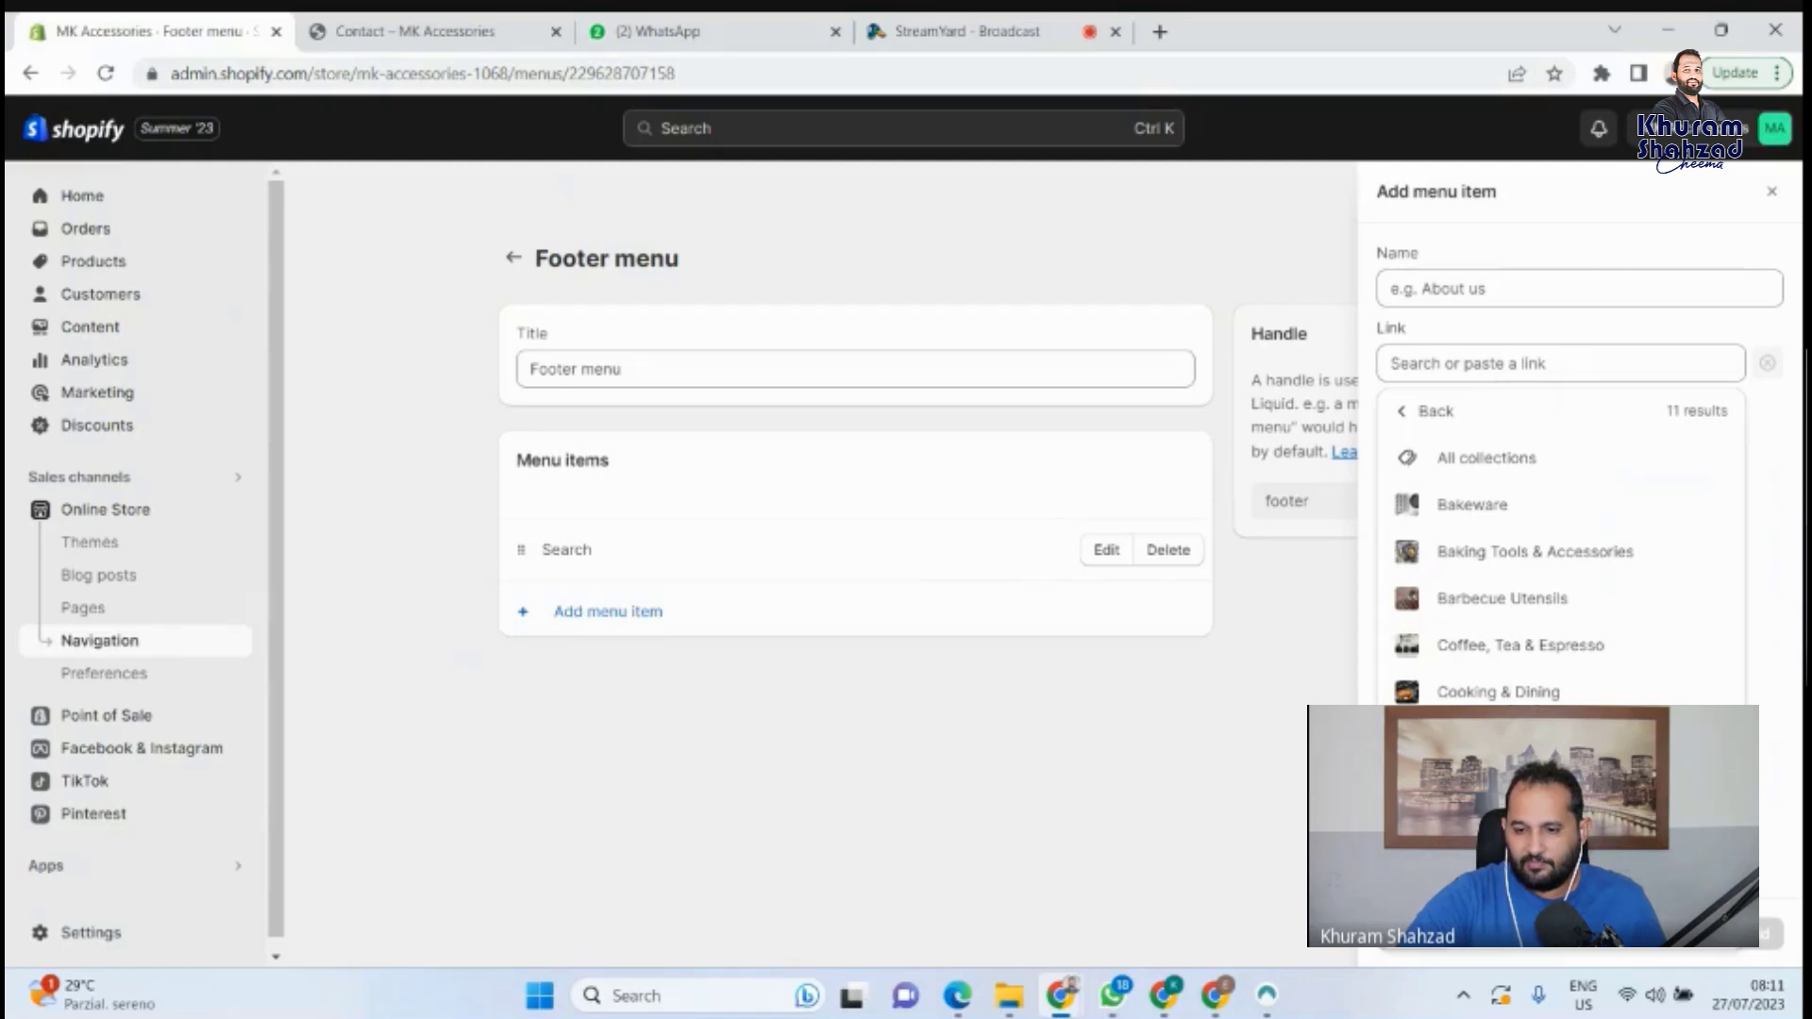
{"action": "left_click", "coordinate": [1495, 693]}
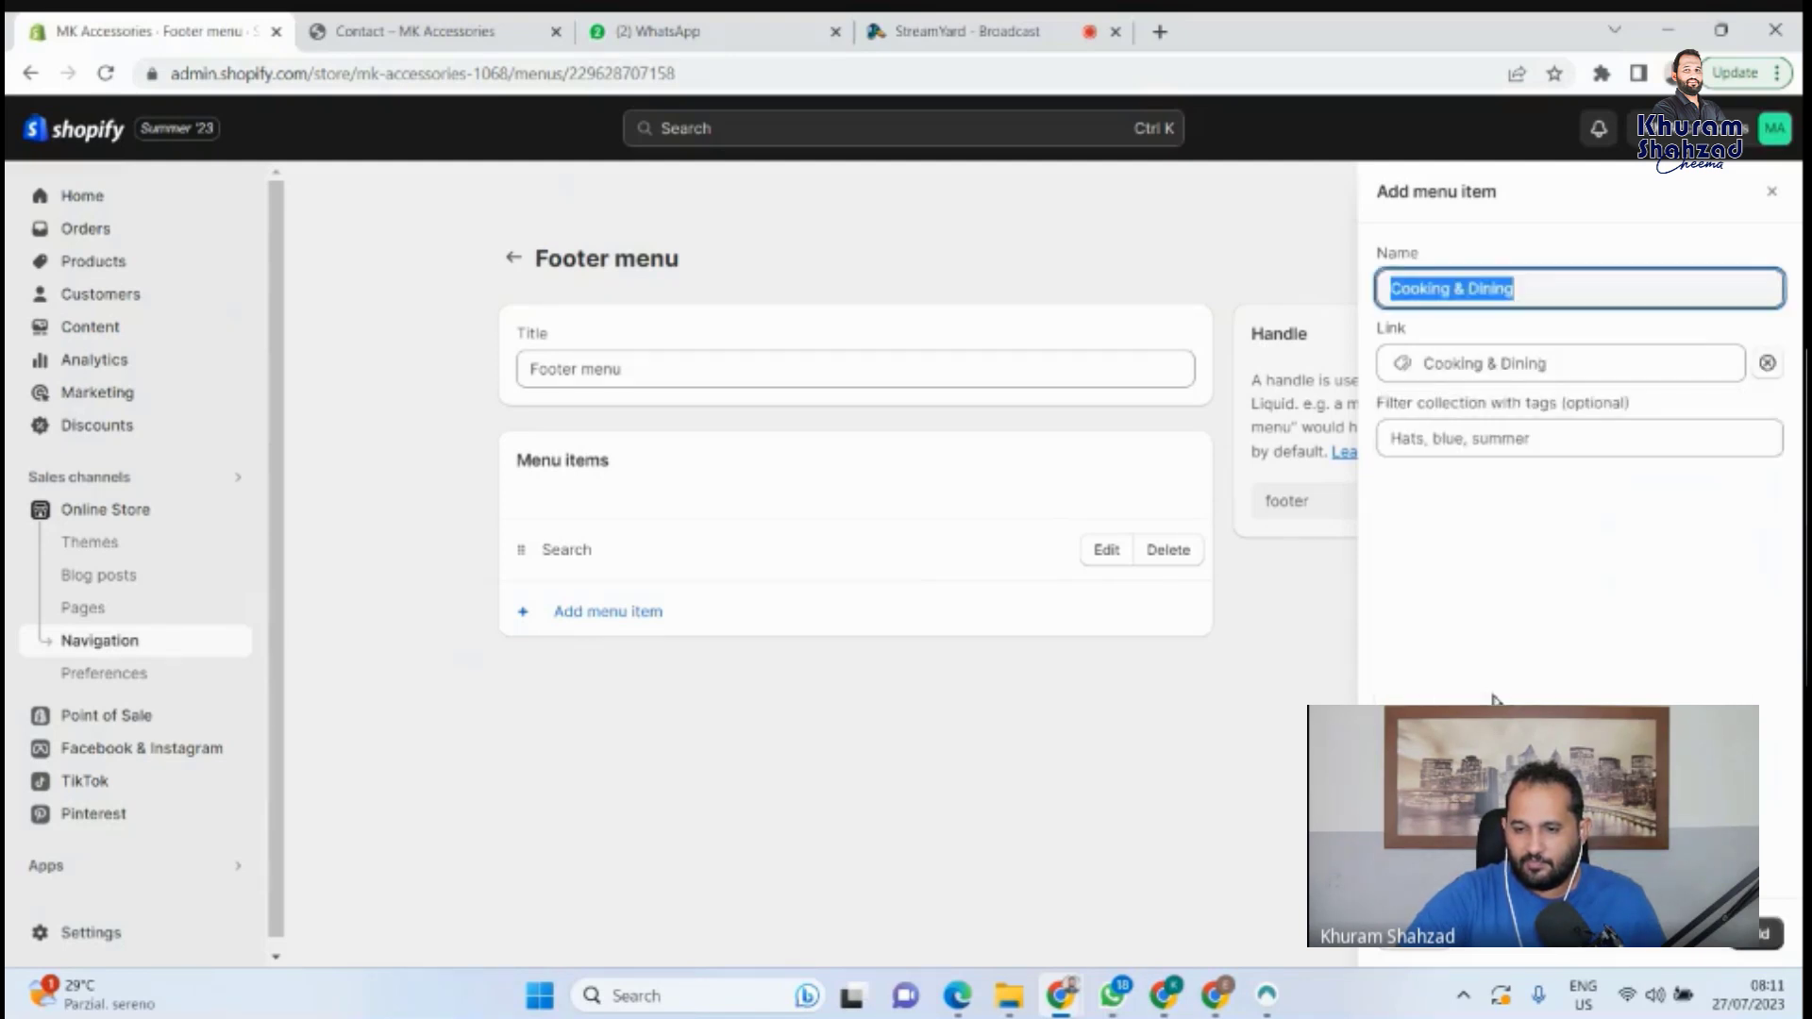
{"action": "left_click", "coordinate": [1761, 929]}
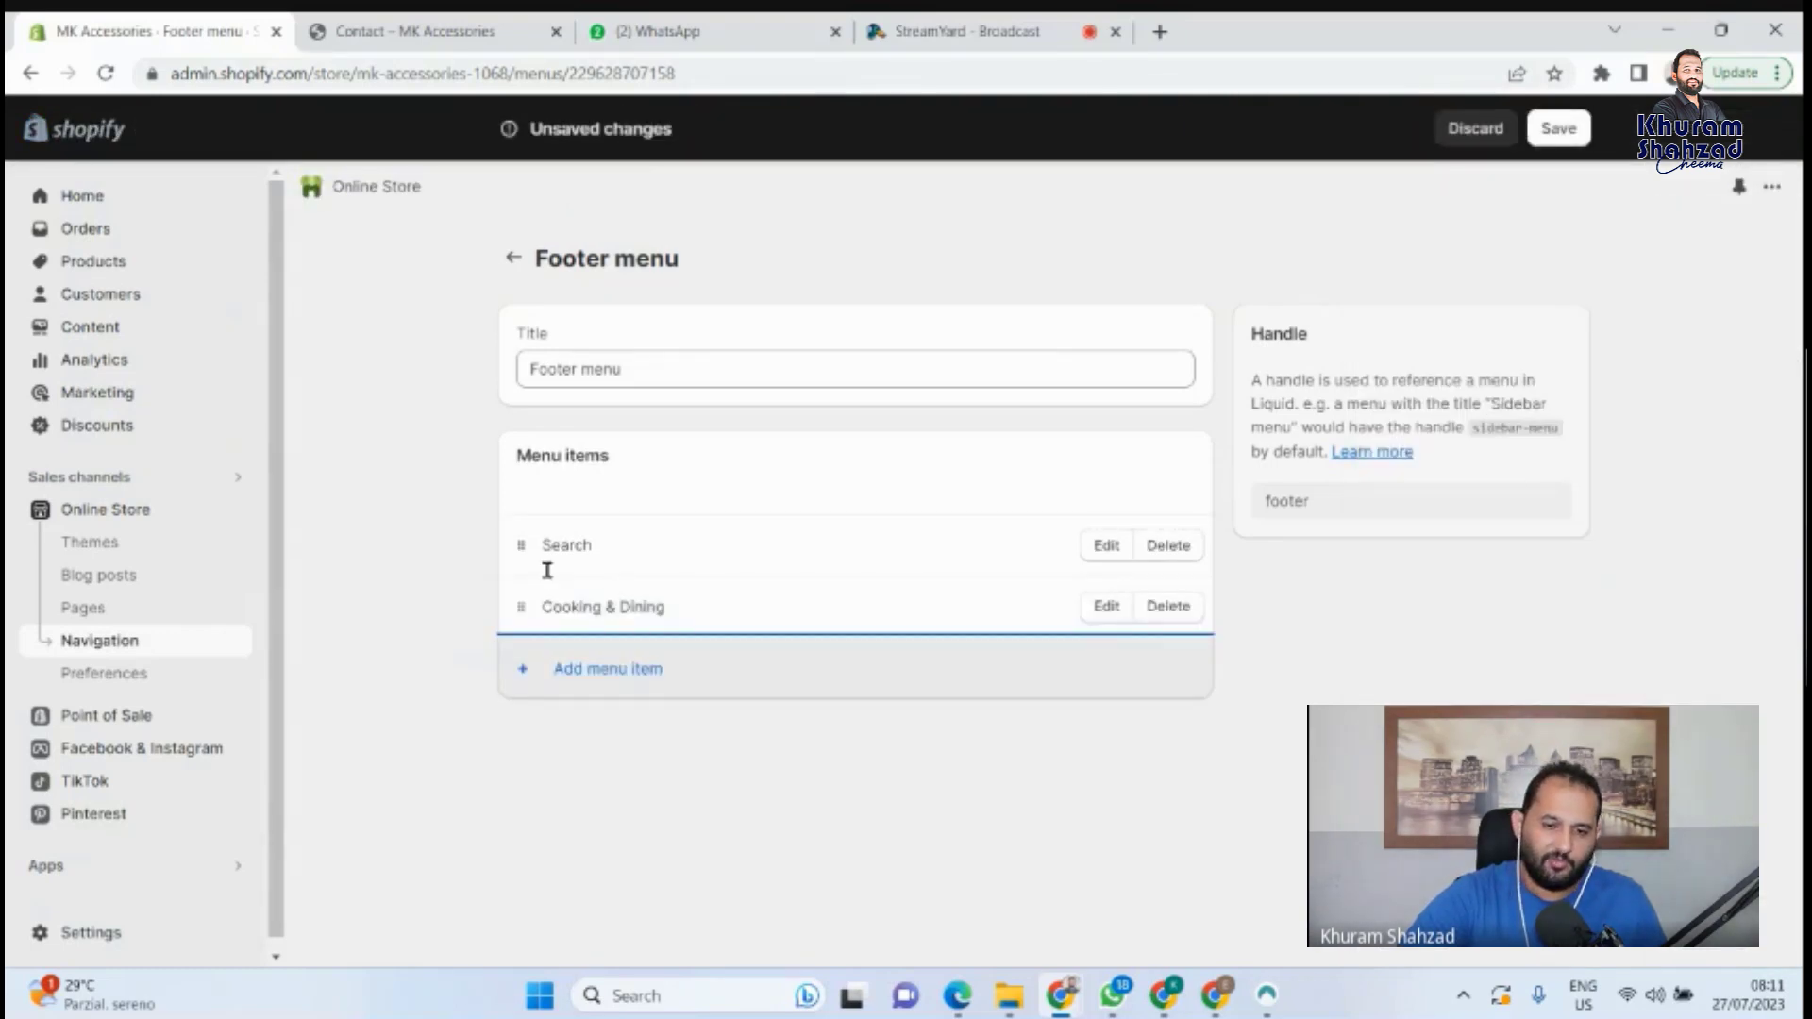
{"action": "left_click_drag", "start_coordinate": [522, 607], "coordinate": [542, 661]}
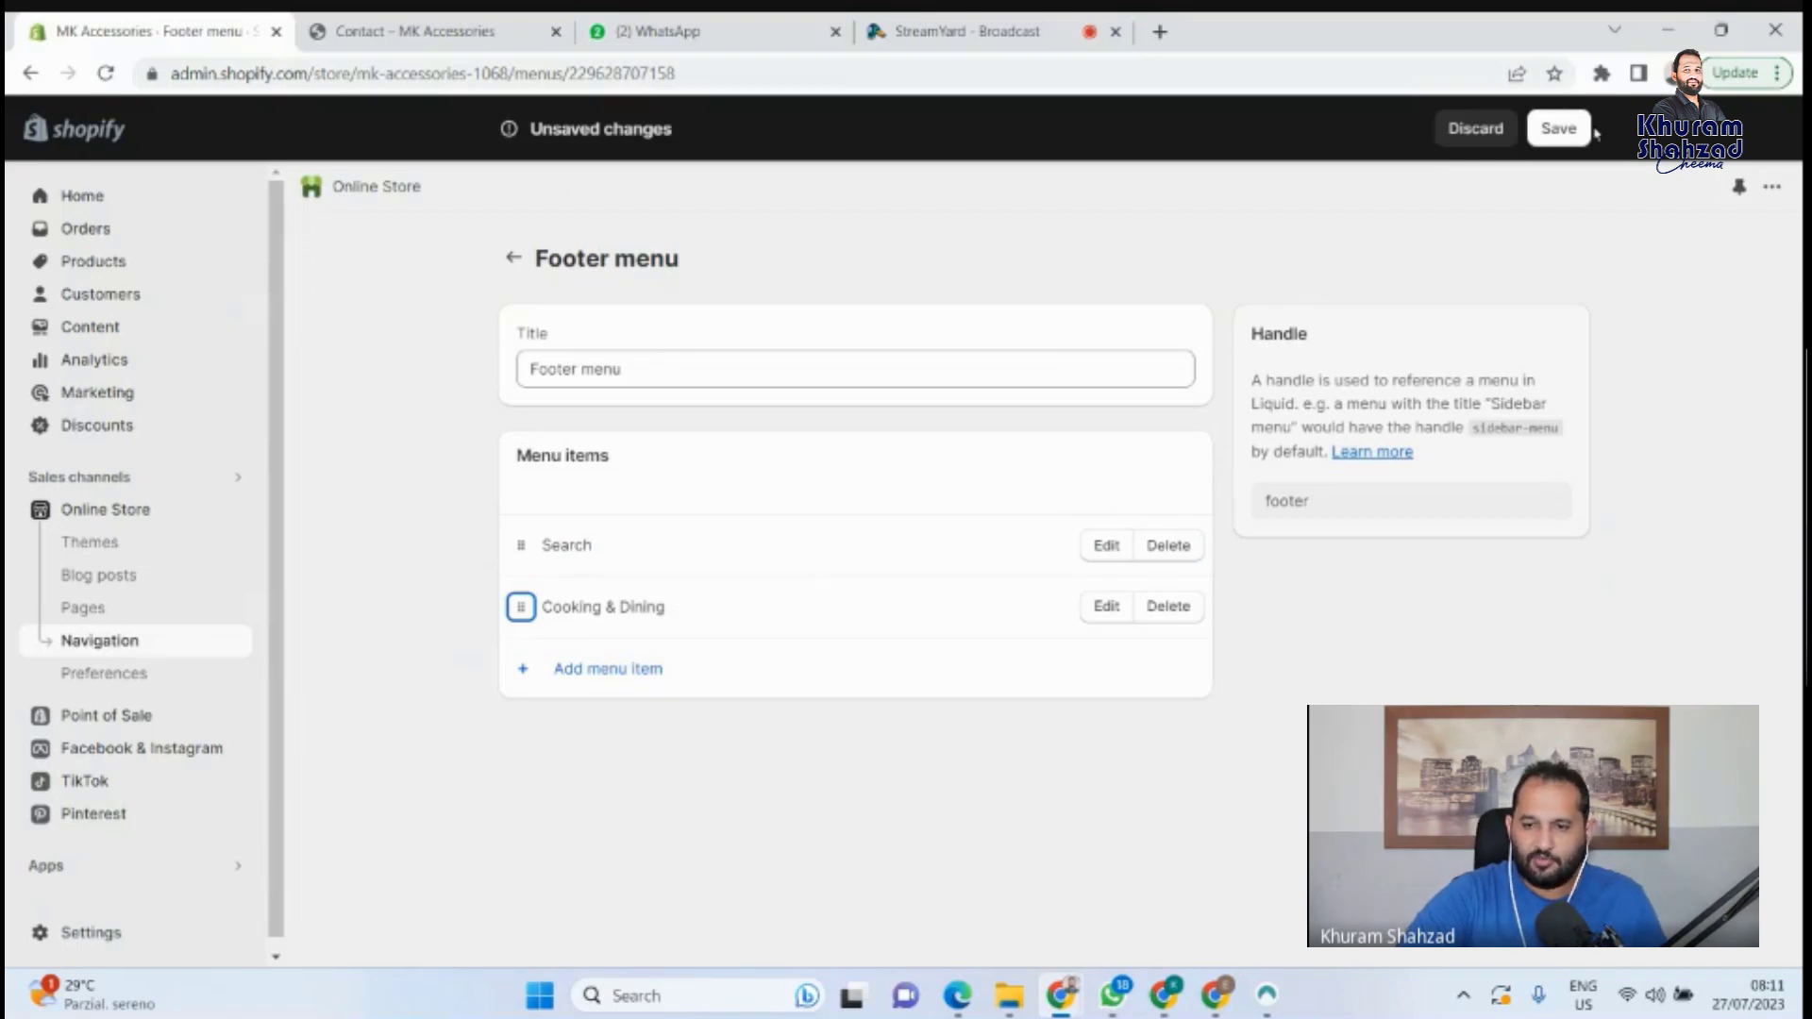
{"action": "left_click", "coordinate": [1565, 136]}
Reload the storefront's Contact page and check its footer for the Cooking & Dining link.
{"action": "left_click", "coordinate": [429, 31]}
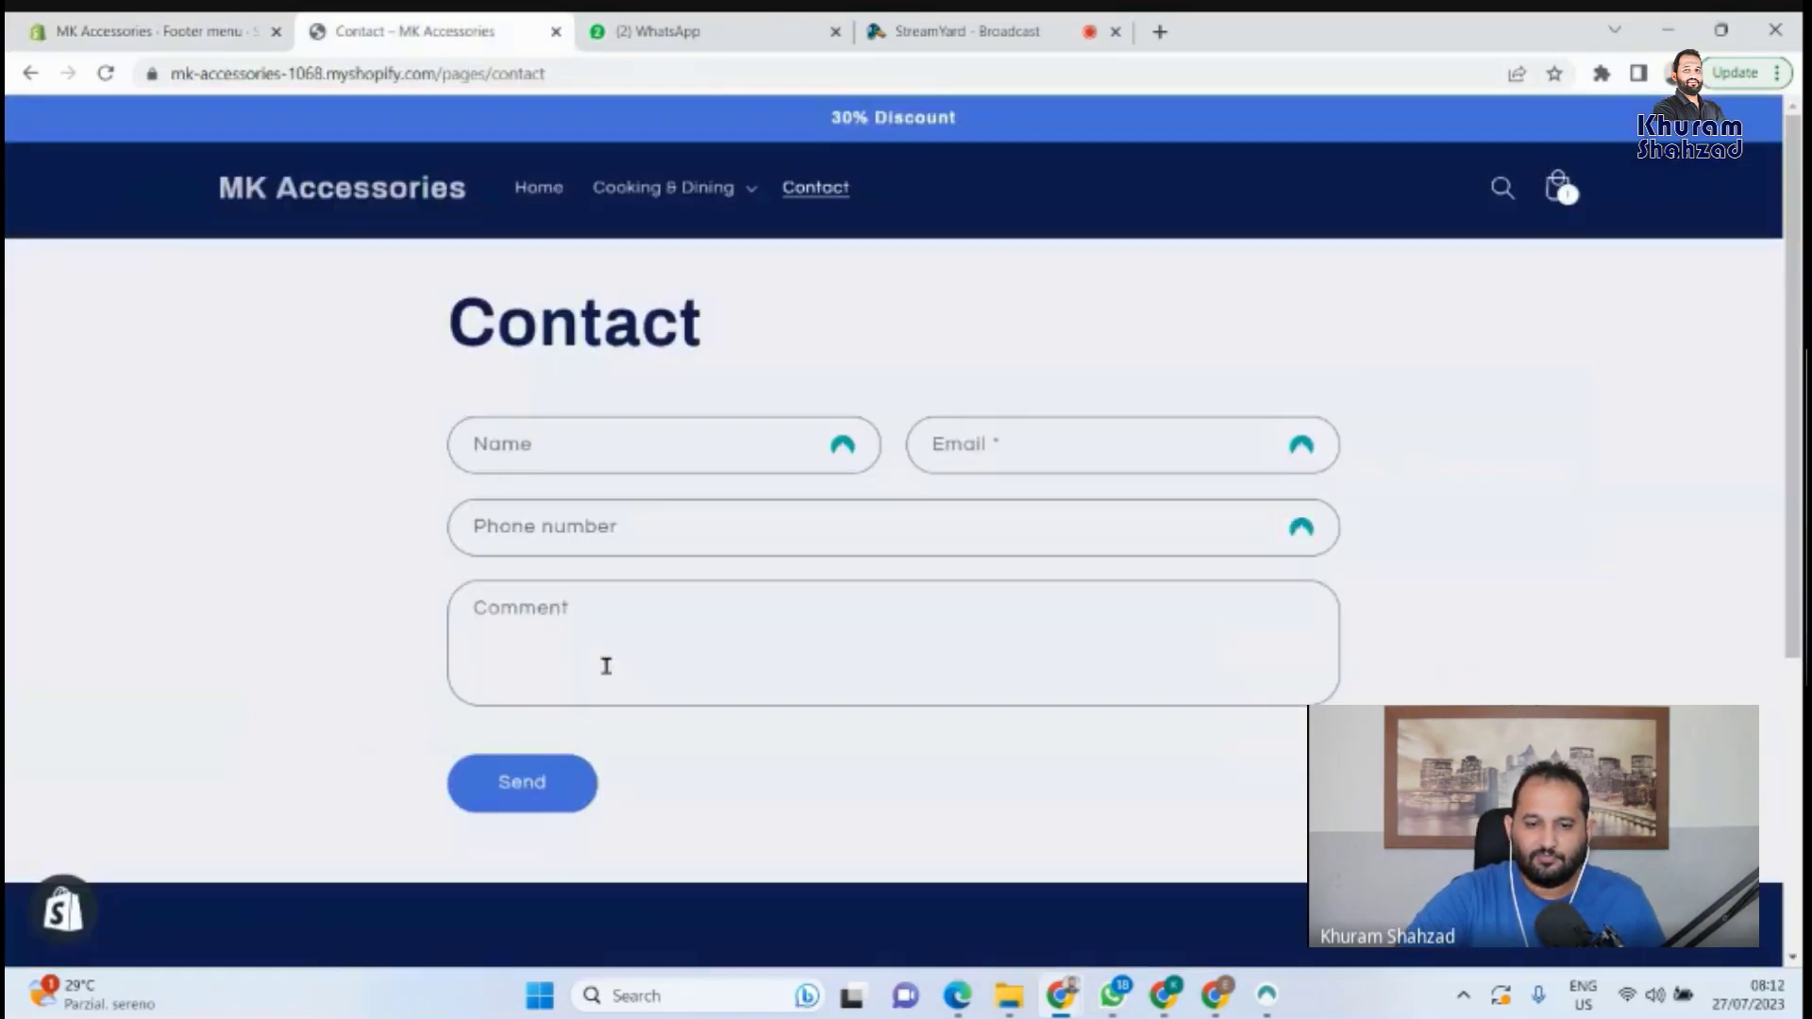
{"action": "scroll", "coordinate": [660, 752], "scroll_direction": "down", "scroll_amount": 5}
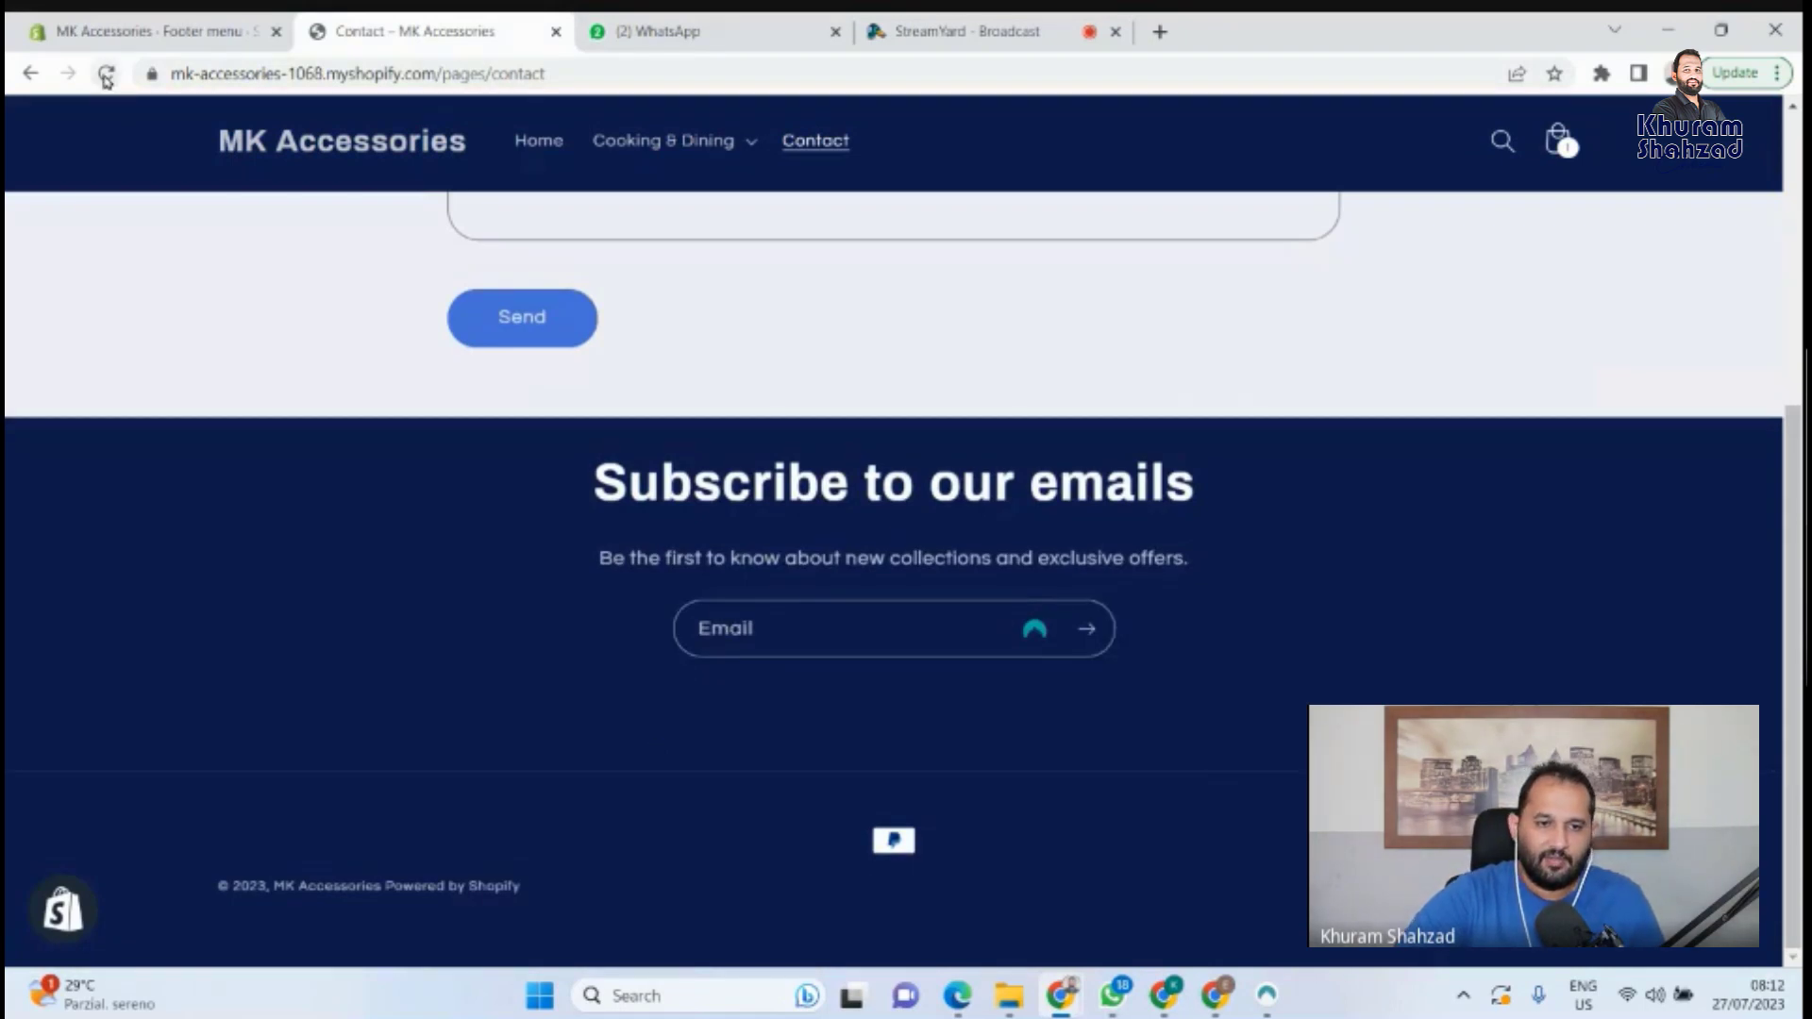
{"action": "left_click", "coordinate": [105, 76]}
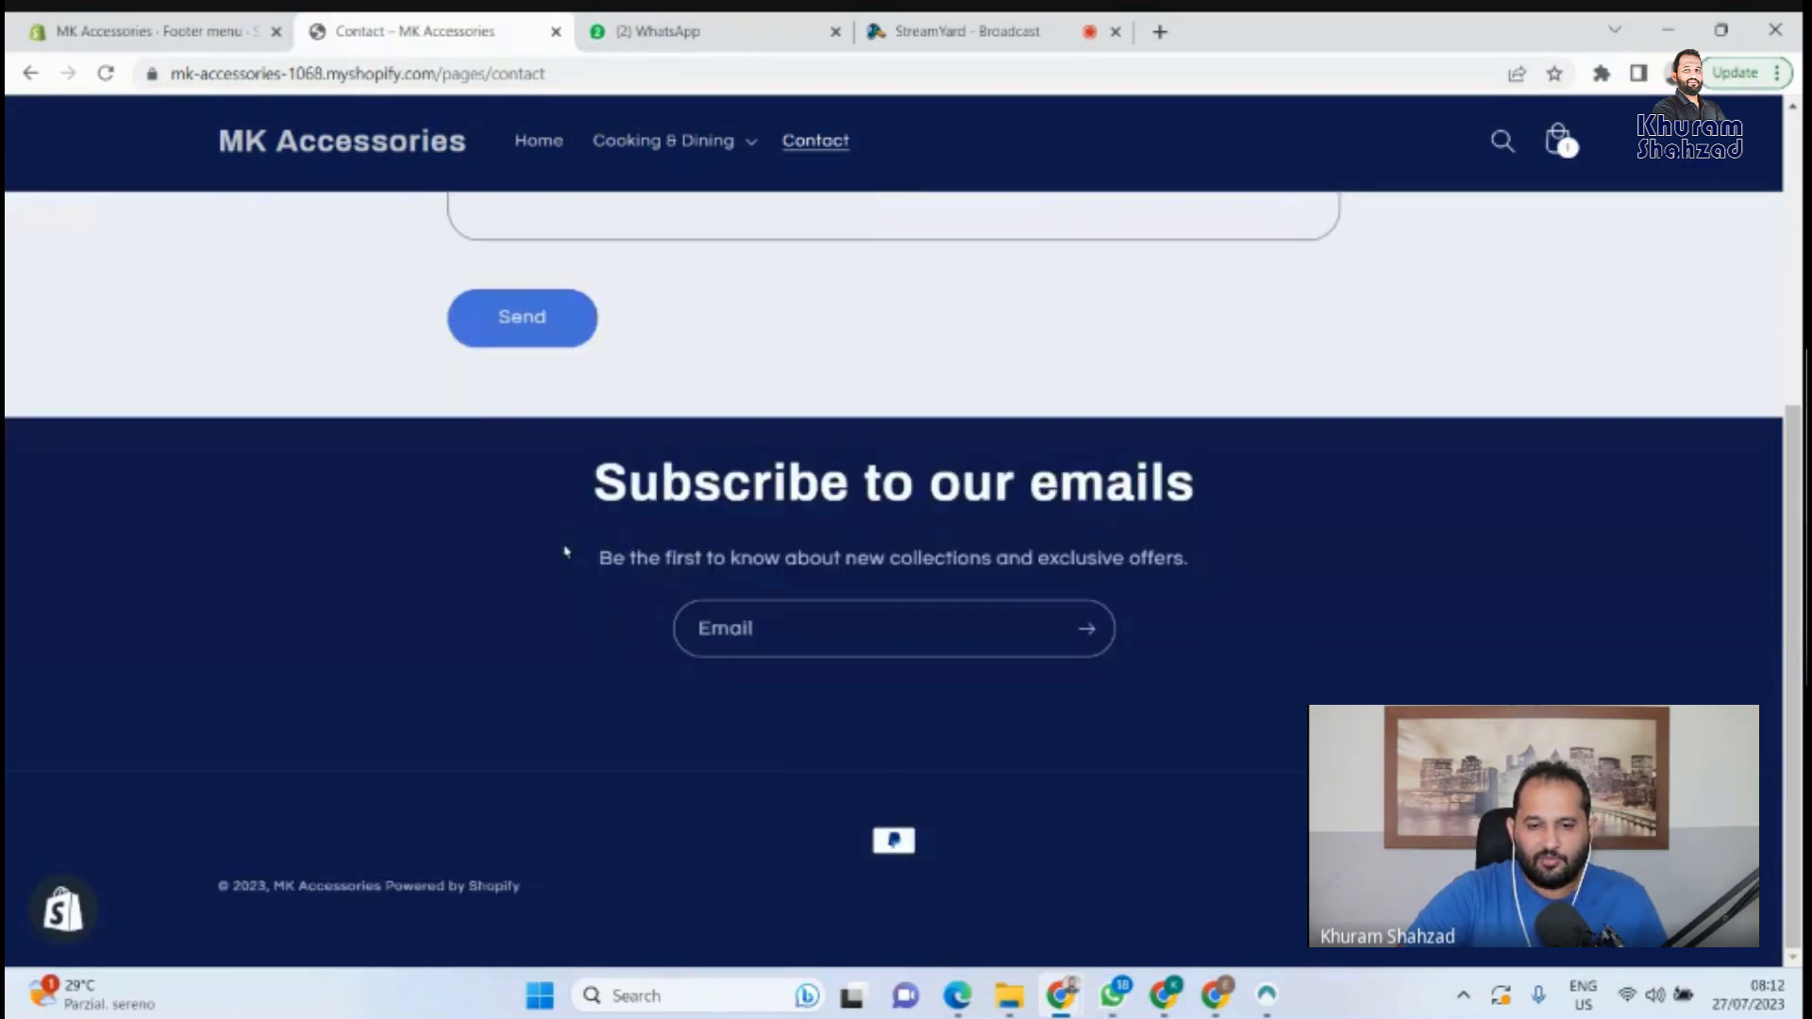
{"action": "left_click", "coordinate": [106, 73]}
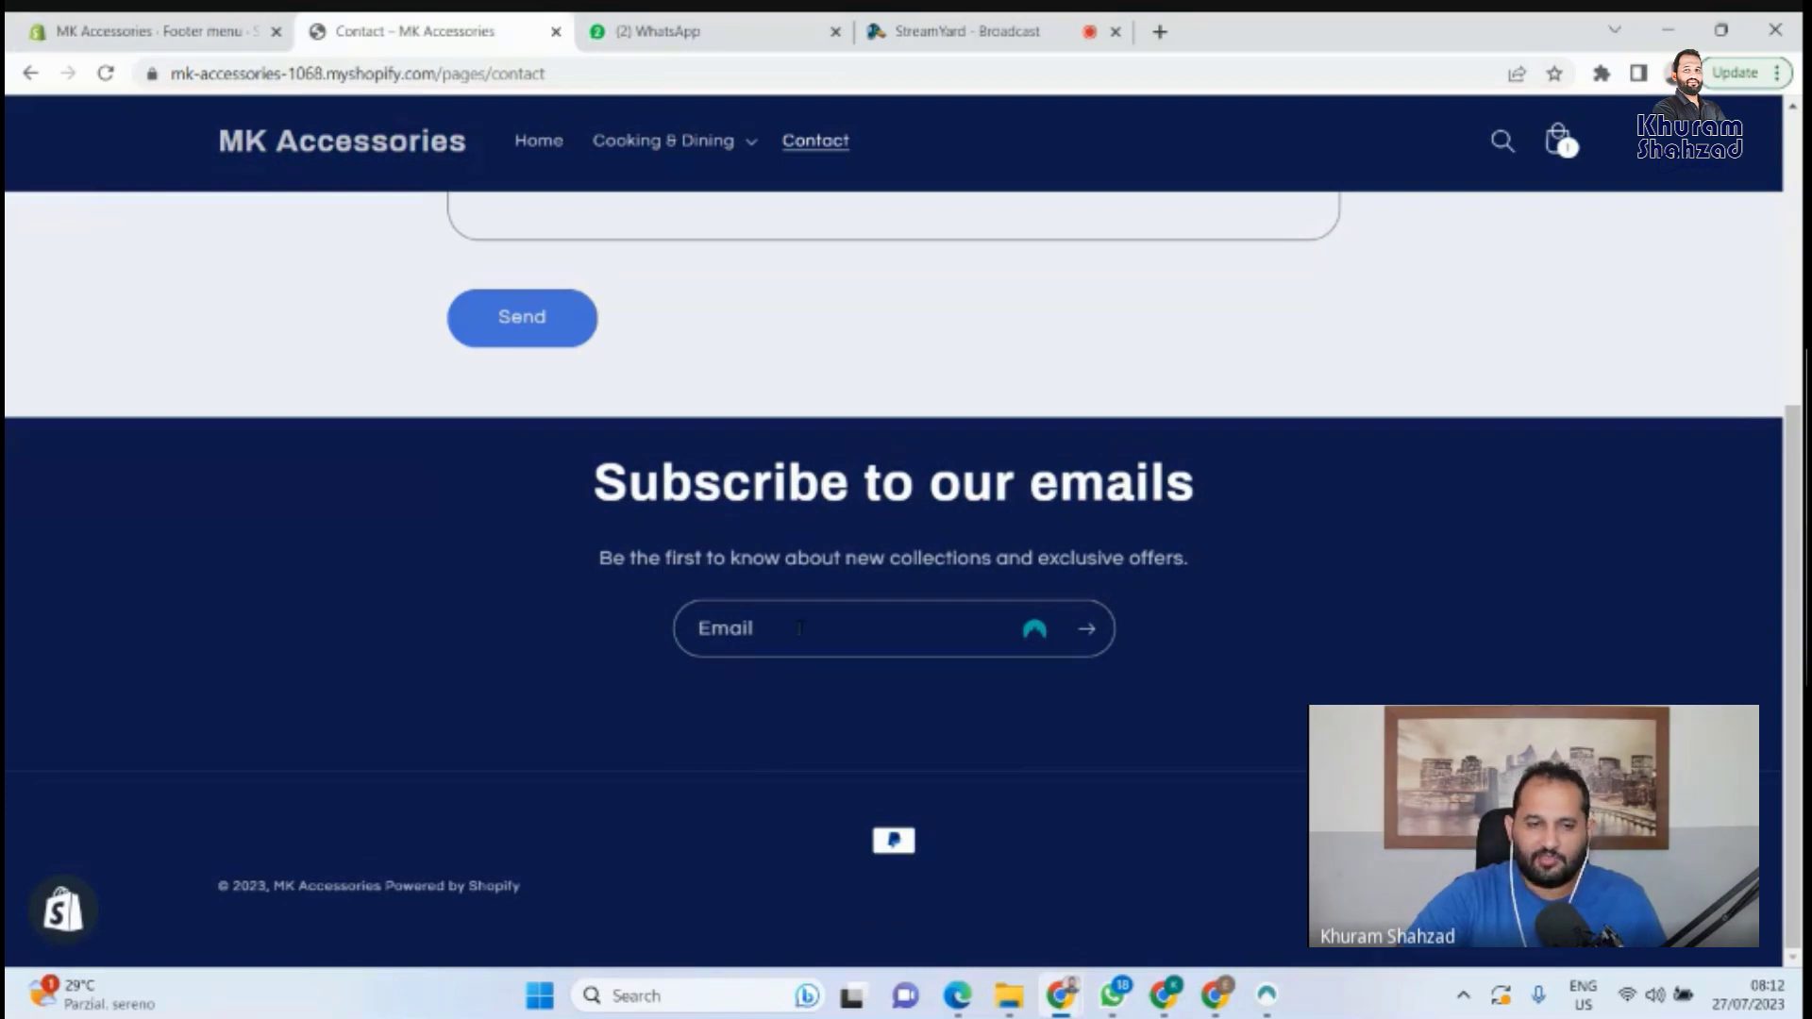
Return to the store admin and open the current Refresh theme for customization.
{"action": "key", "text": "ctrl+shift+Tab"}
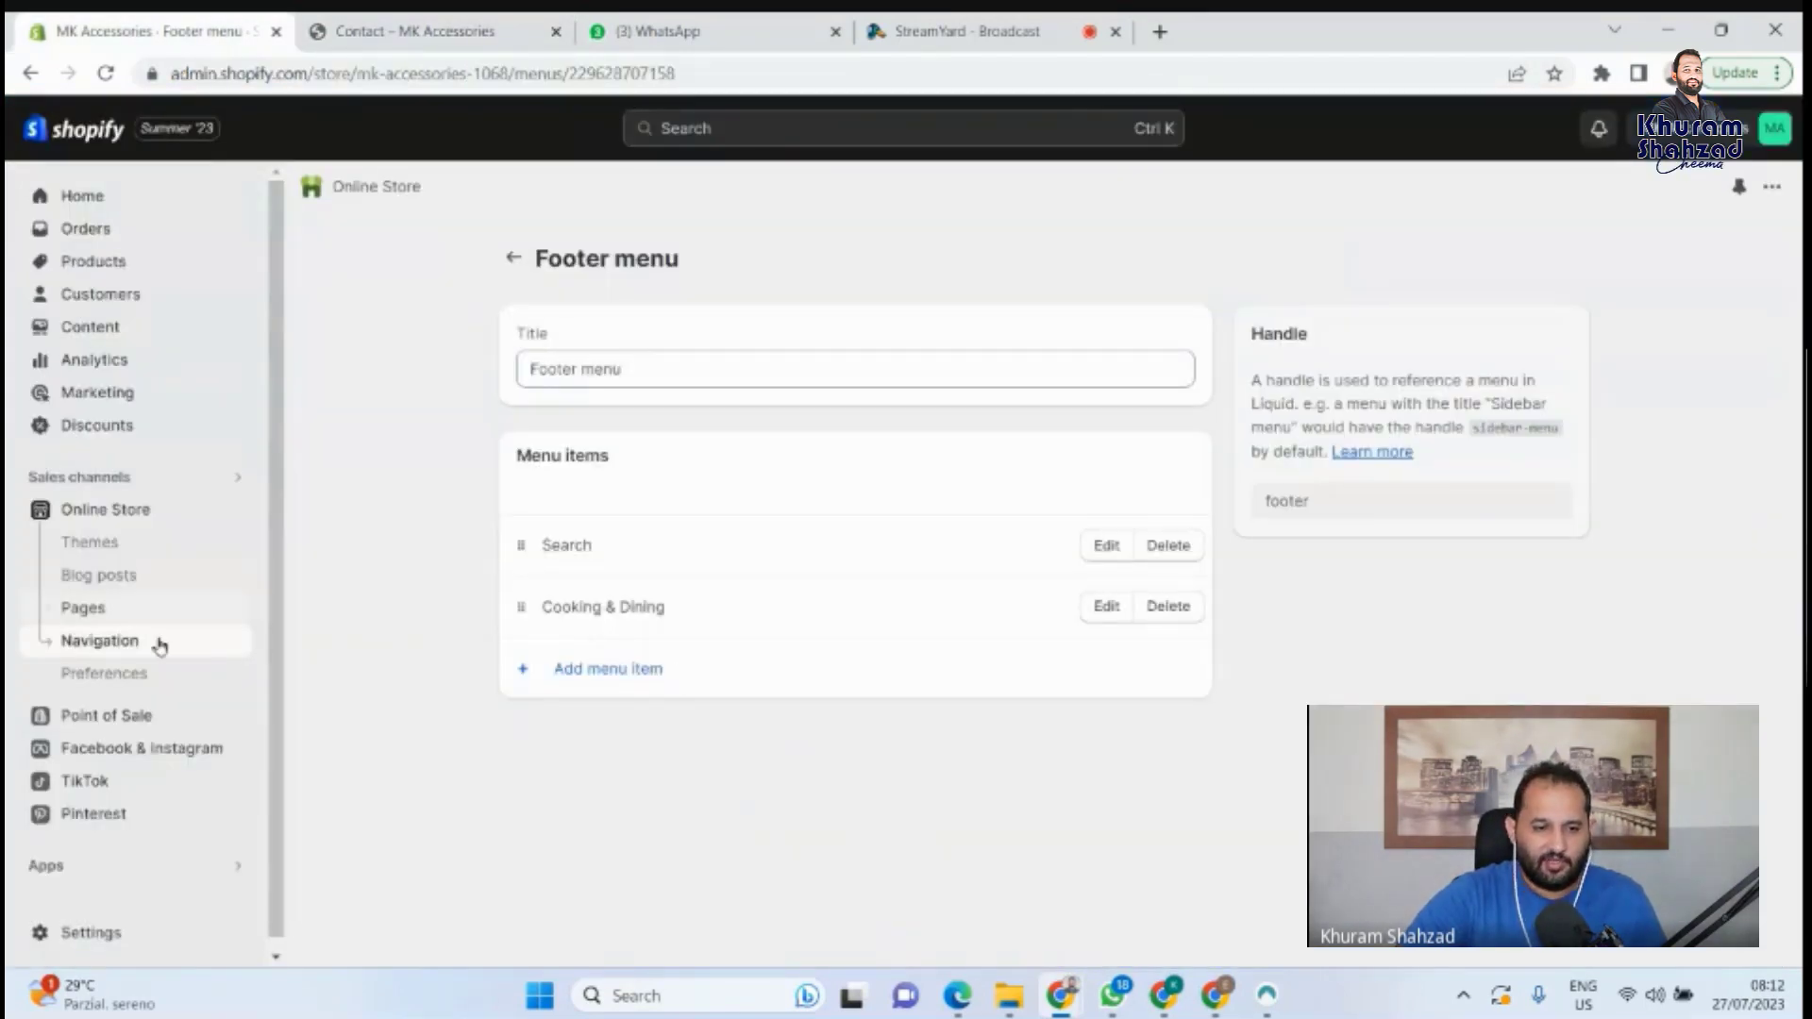
{"action": "left_click", "coordinate": [102, 543]}
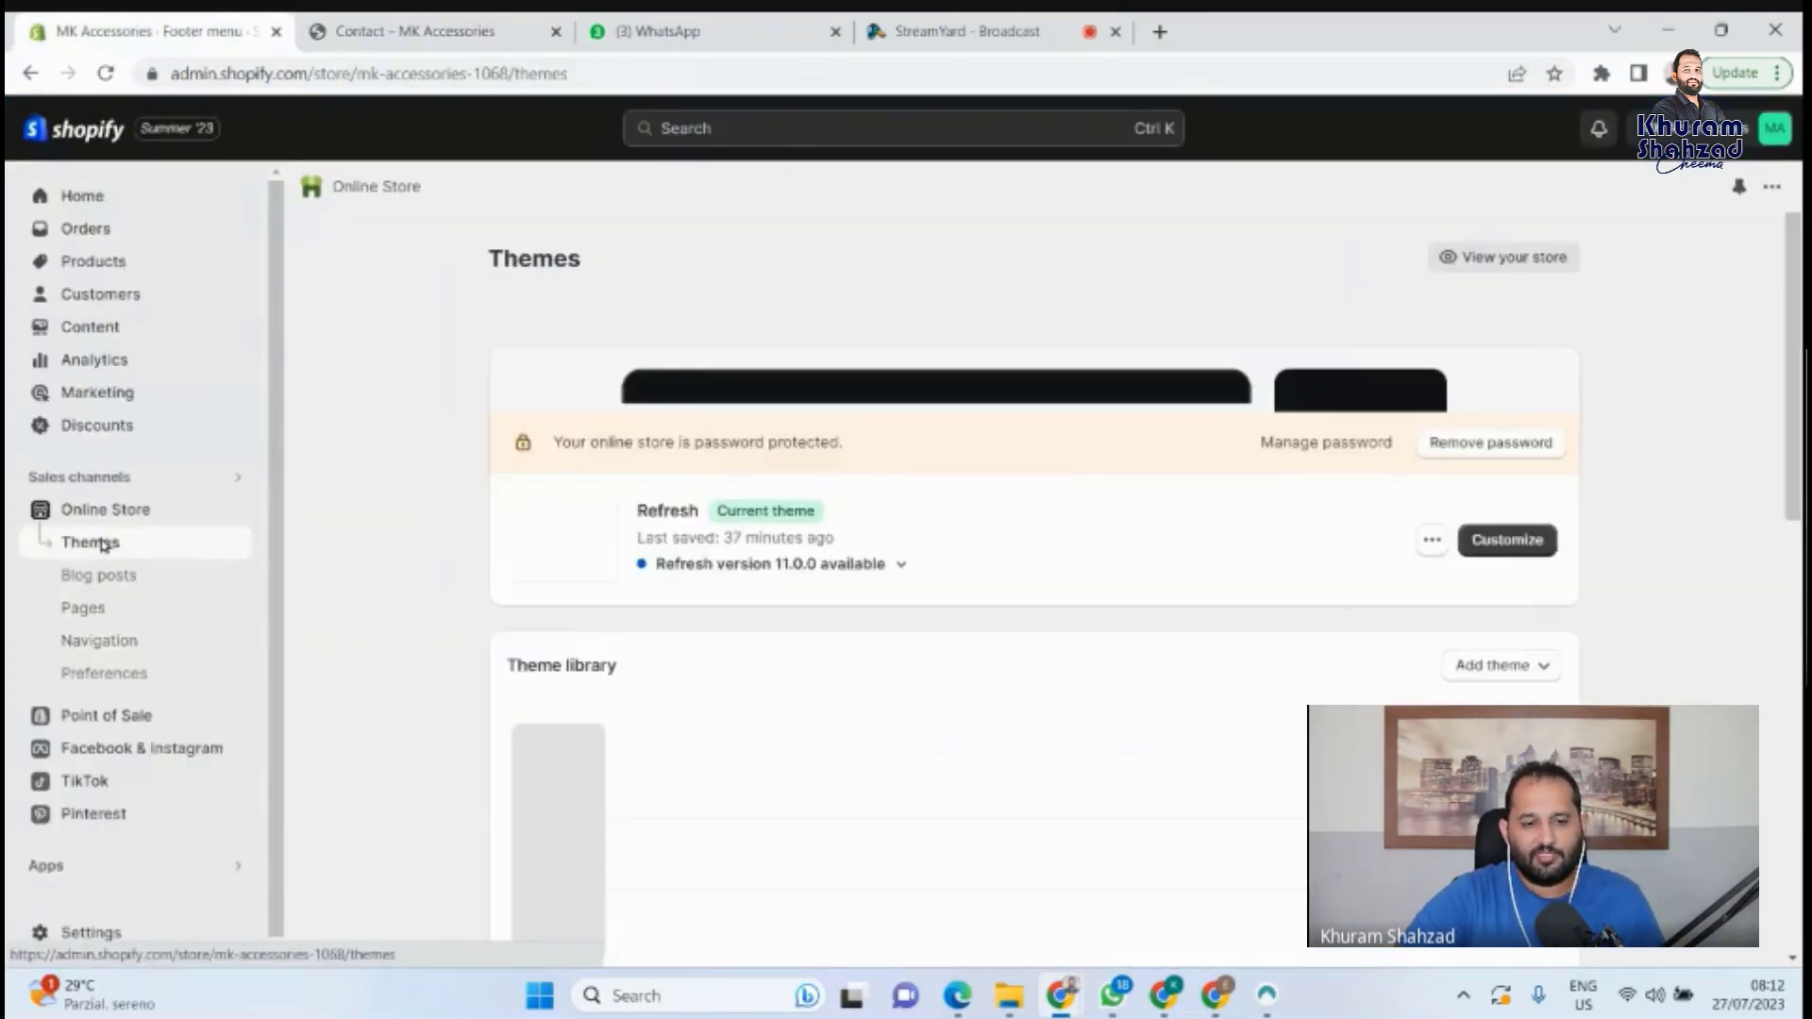
{"action": "left_click", "coordinate": [1509, 798]}
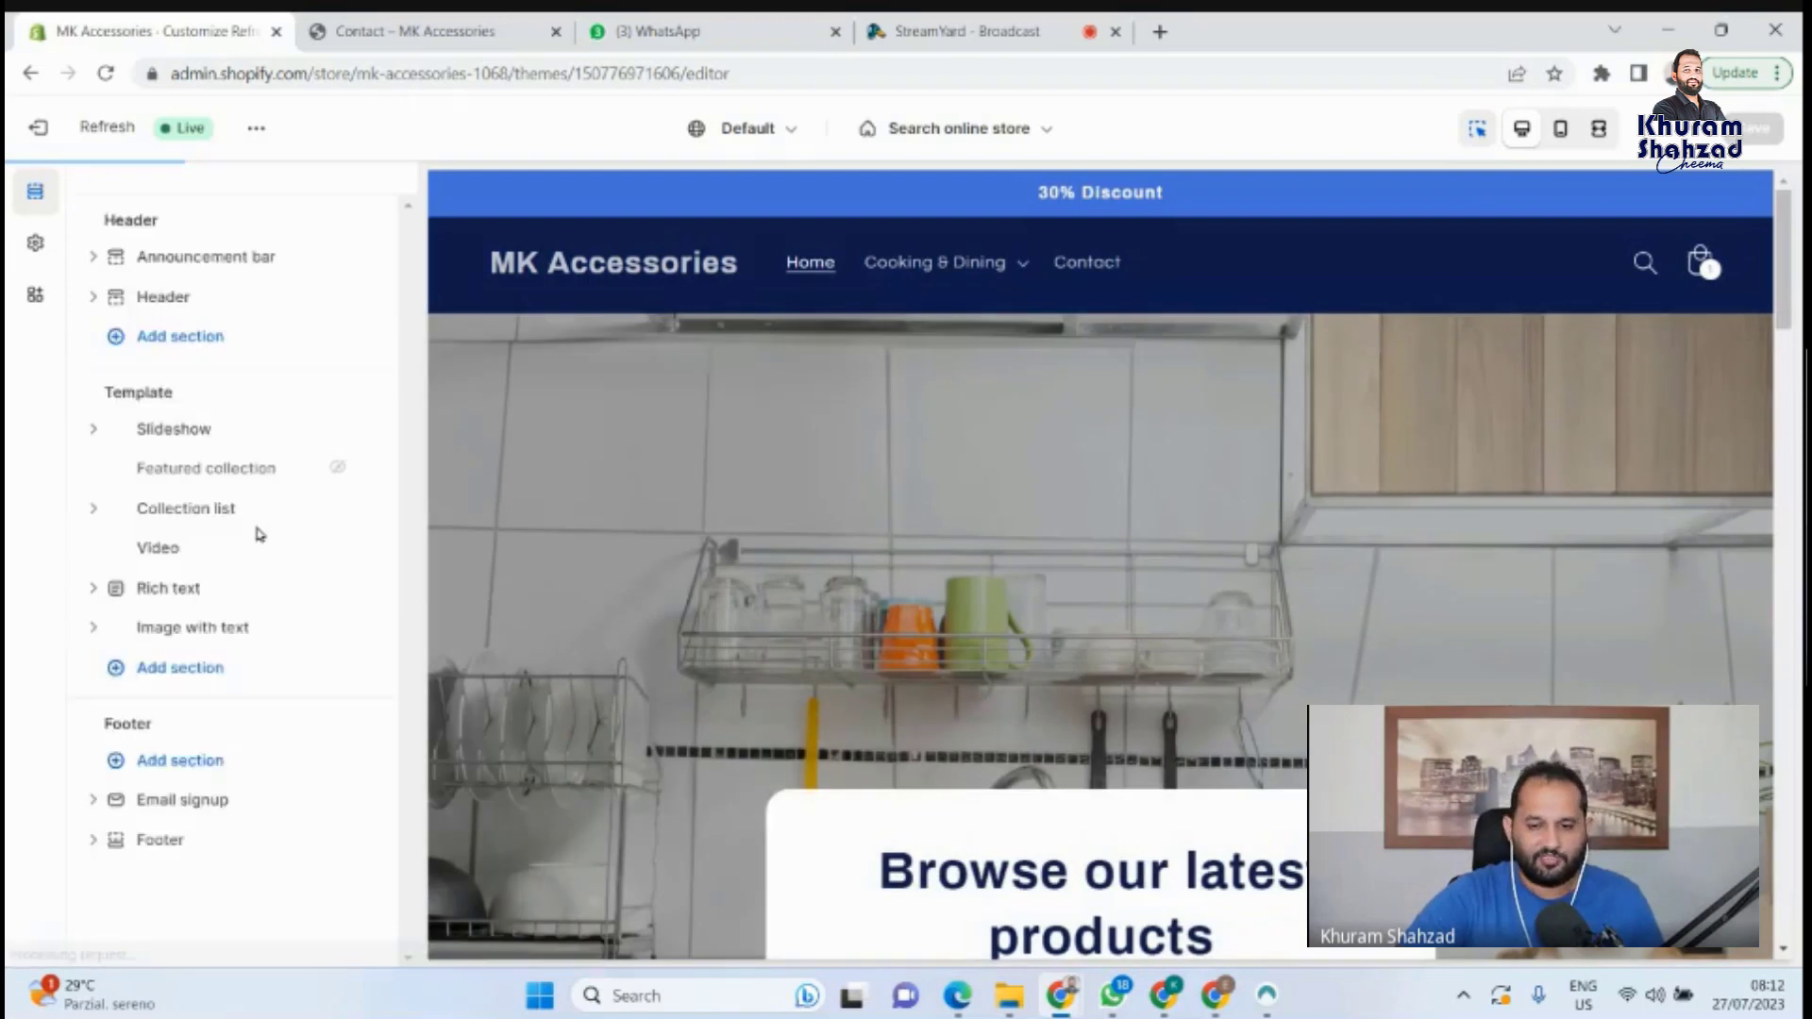
Look through the section types that can be added to the footer area and the Footer section's own settings.
{"action": "left_click_drag", "start_coordinate": [406, 565], "coordinate": [332, 874]}
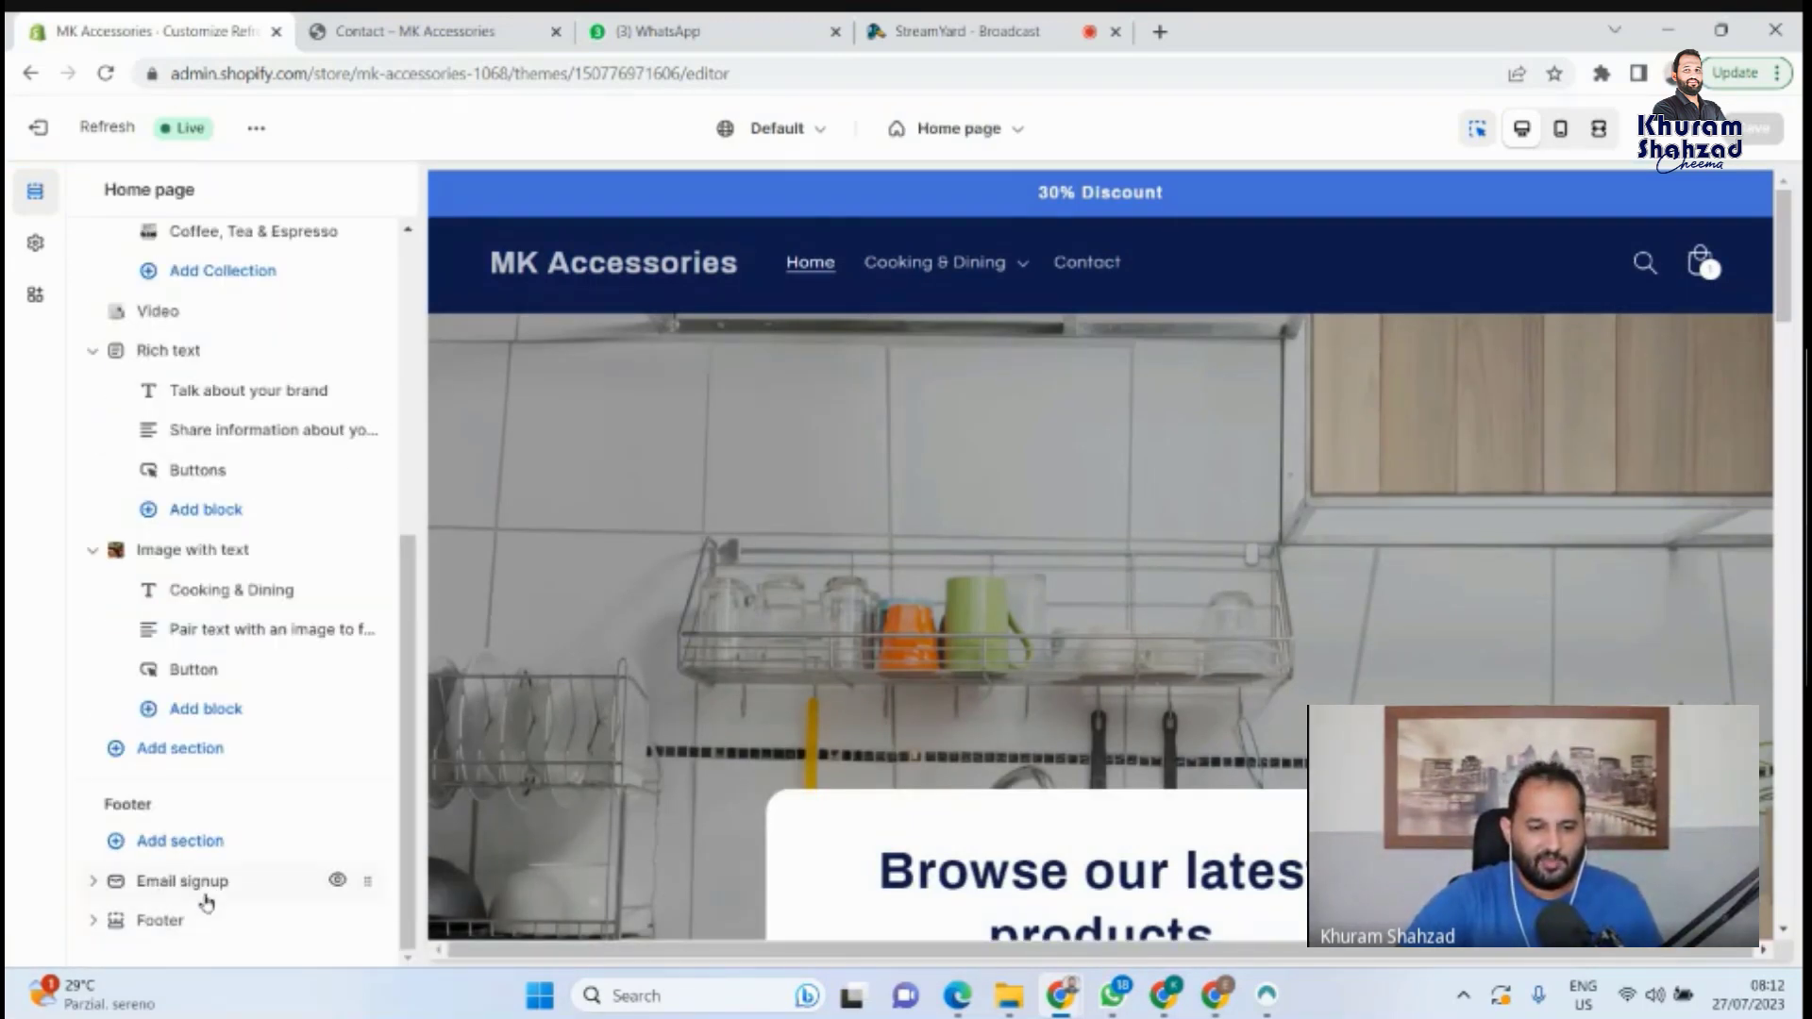
{"action": "mouse_move", "coordinate": [179, 883]}
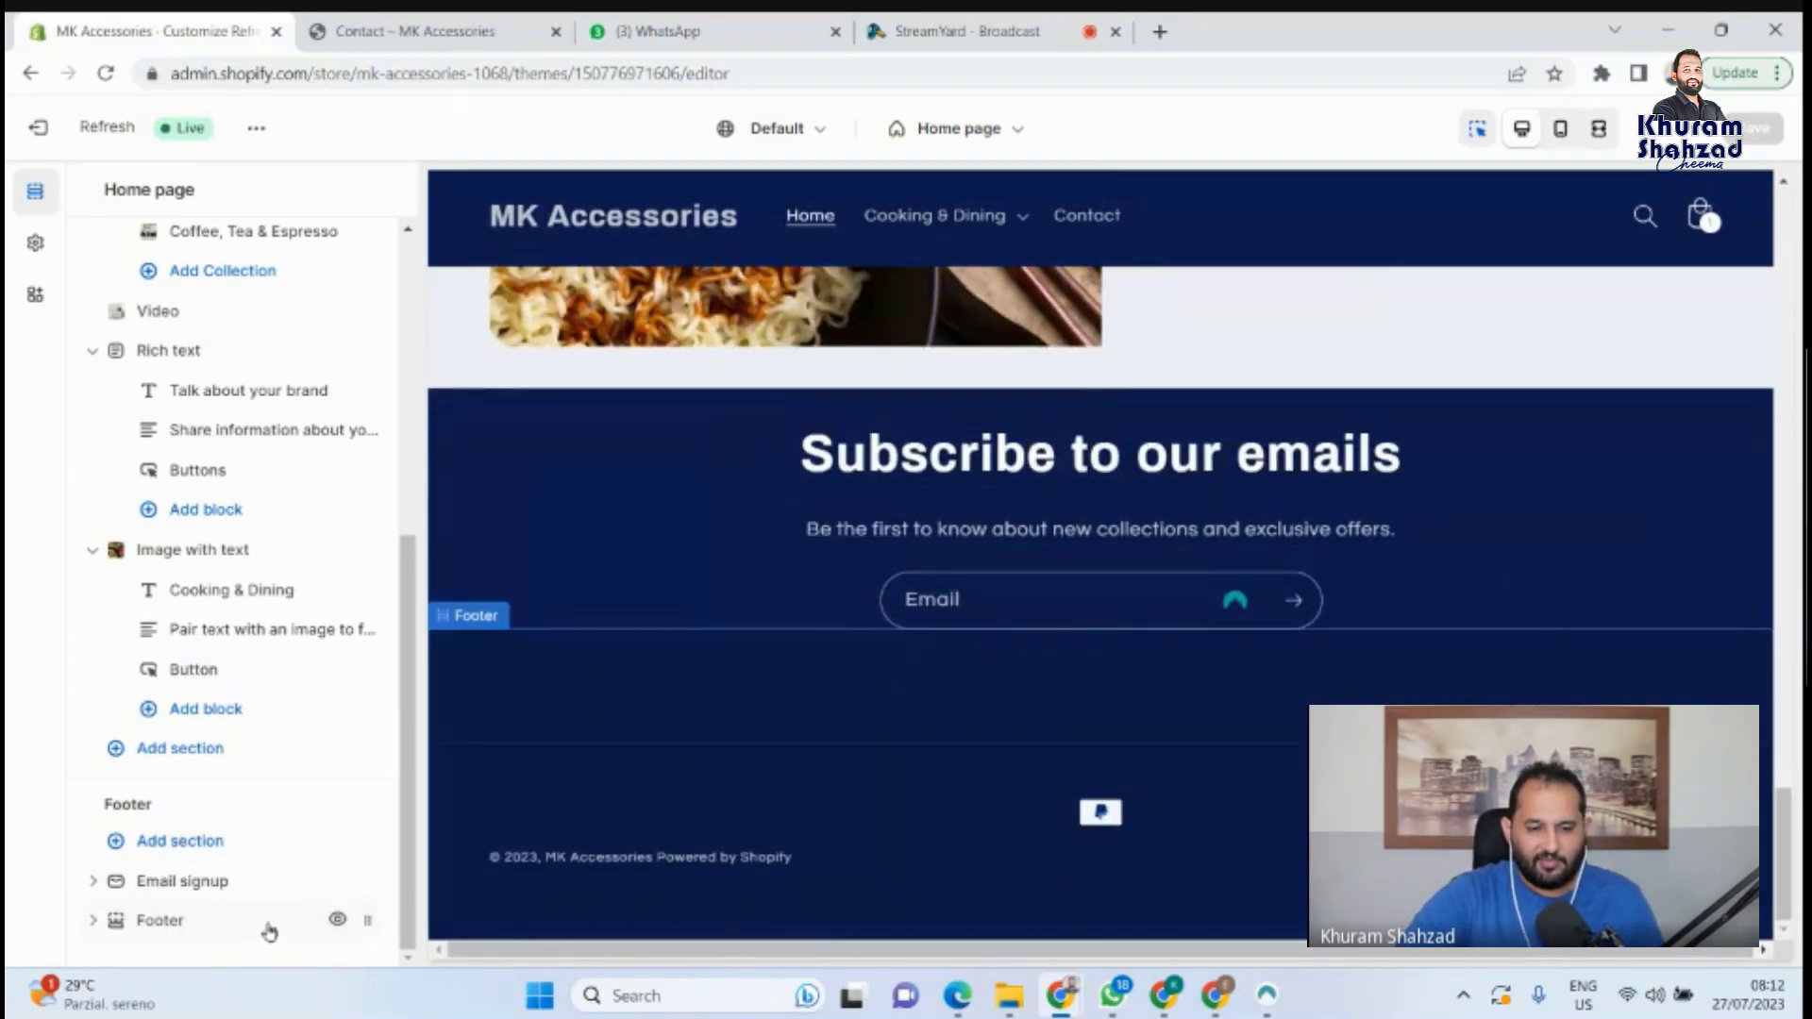
{"action": "left_click", "coordinate": [118, 844]}
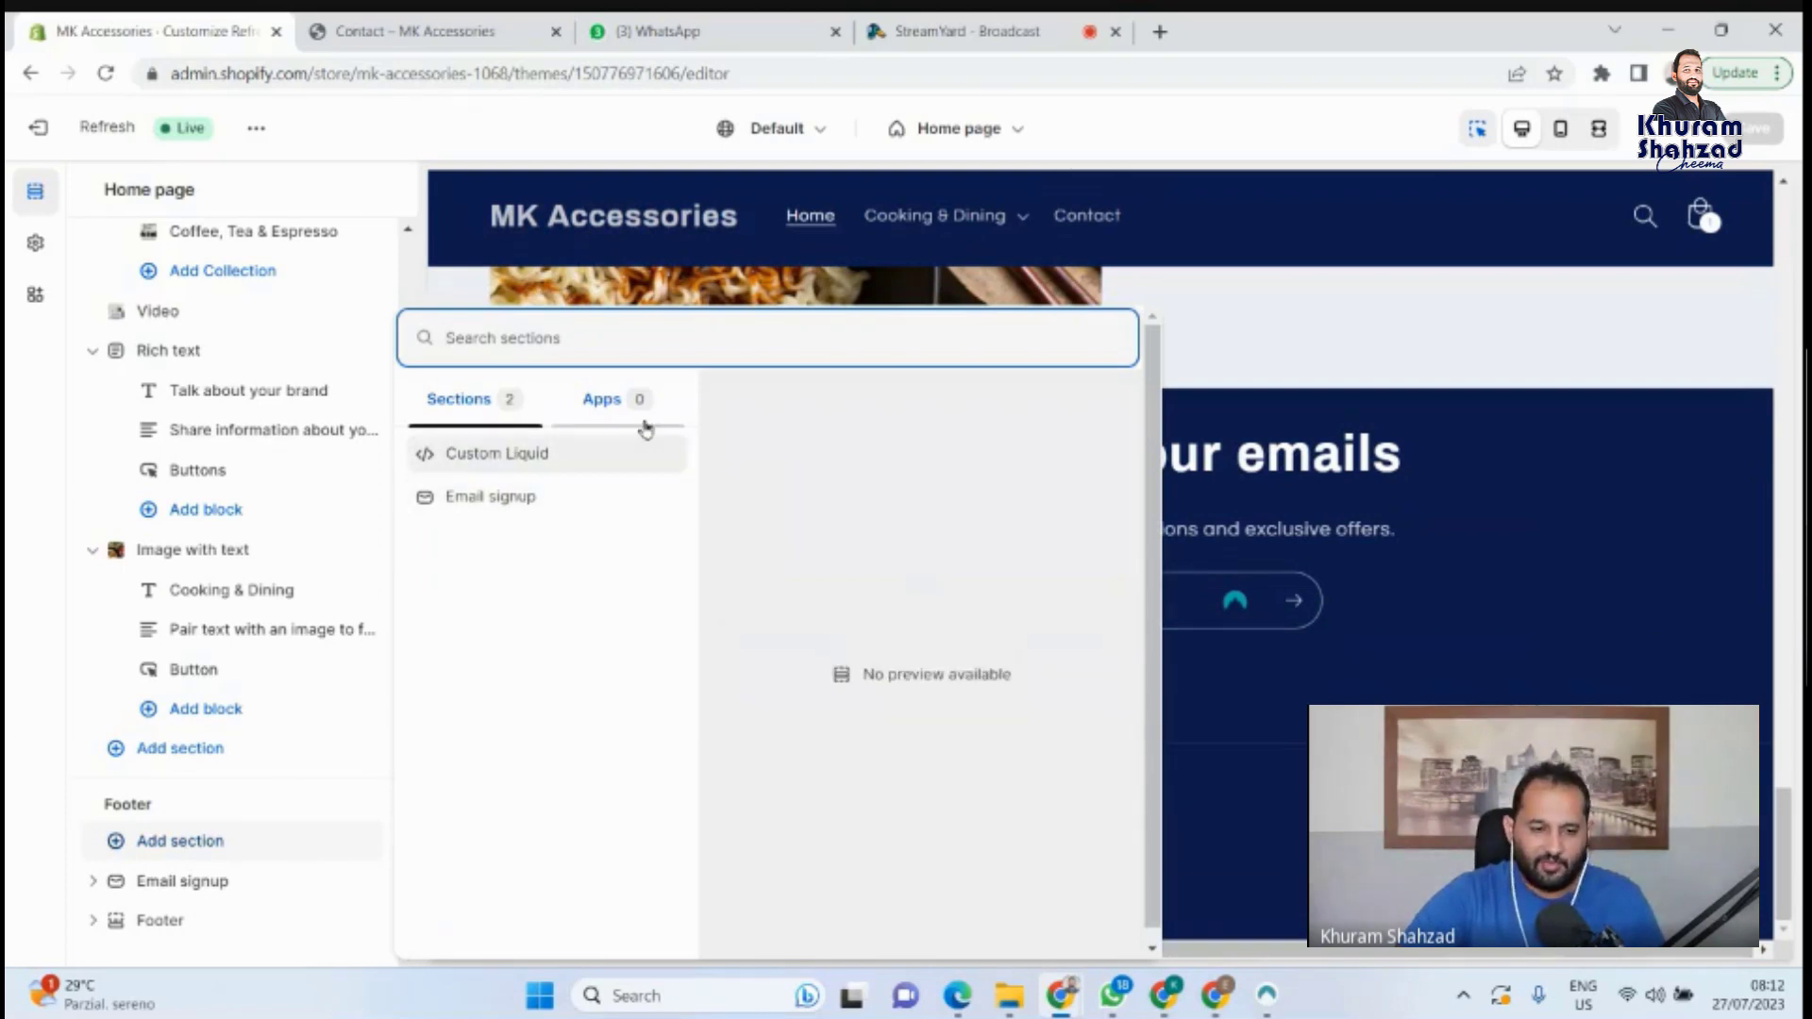
{"action": "left_click", "coordinate": [158, 918]}
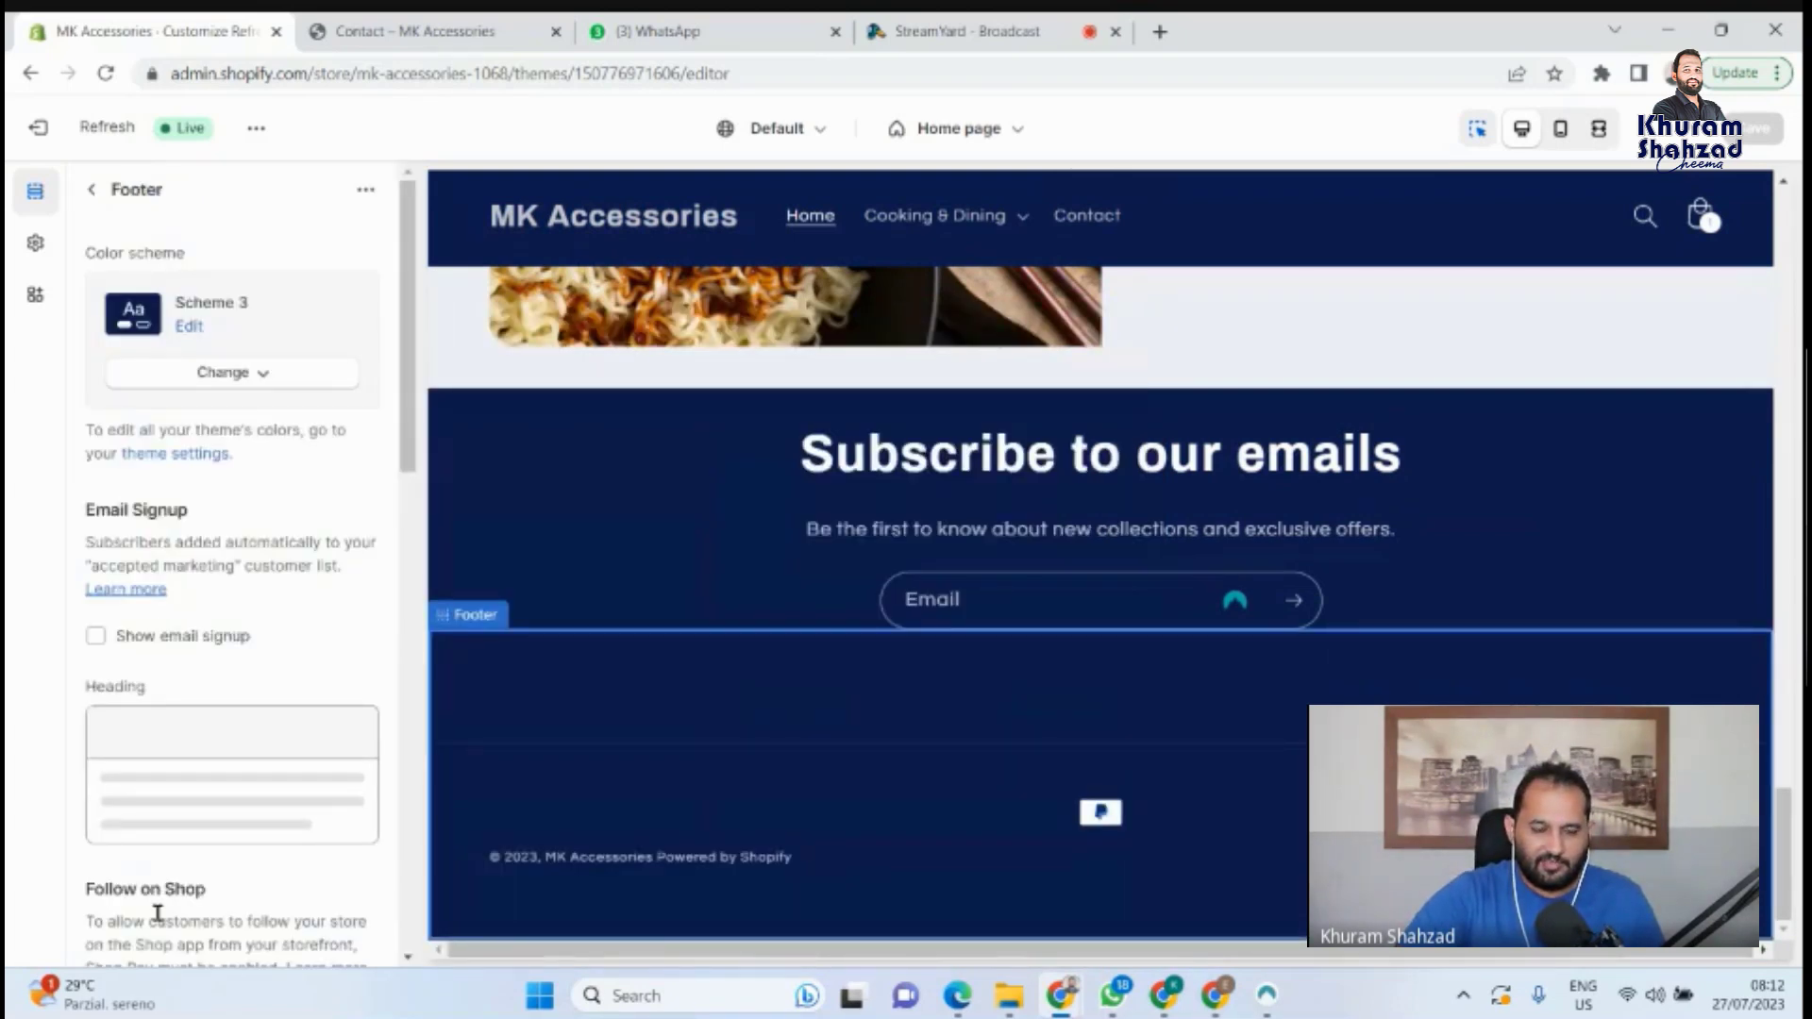
{"action": "left_click_drag", "start_coordinate": [413, 427], "coordinate": [461, 348]}
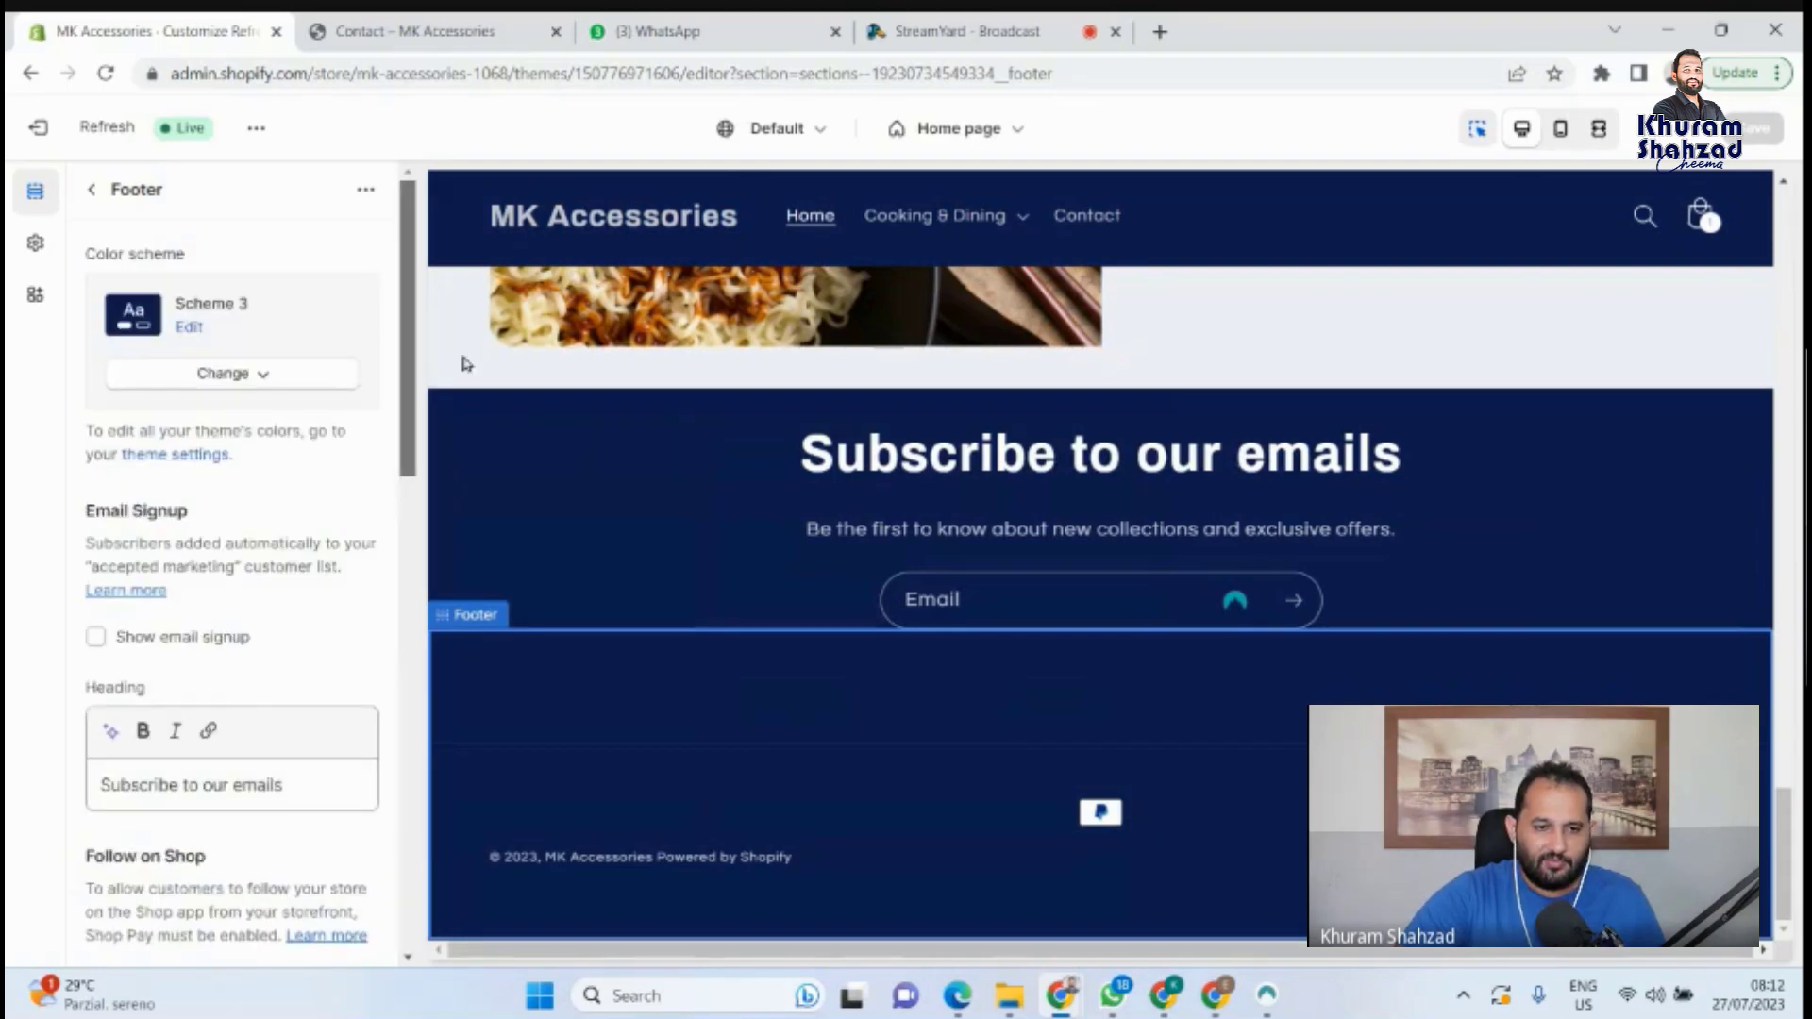
{"action": "left_click", "coordinate": [94, 193]}
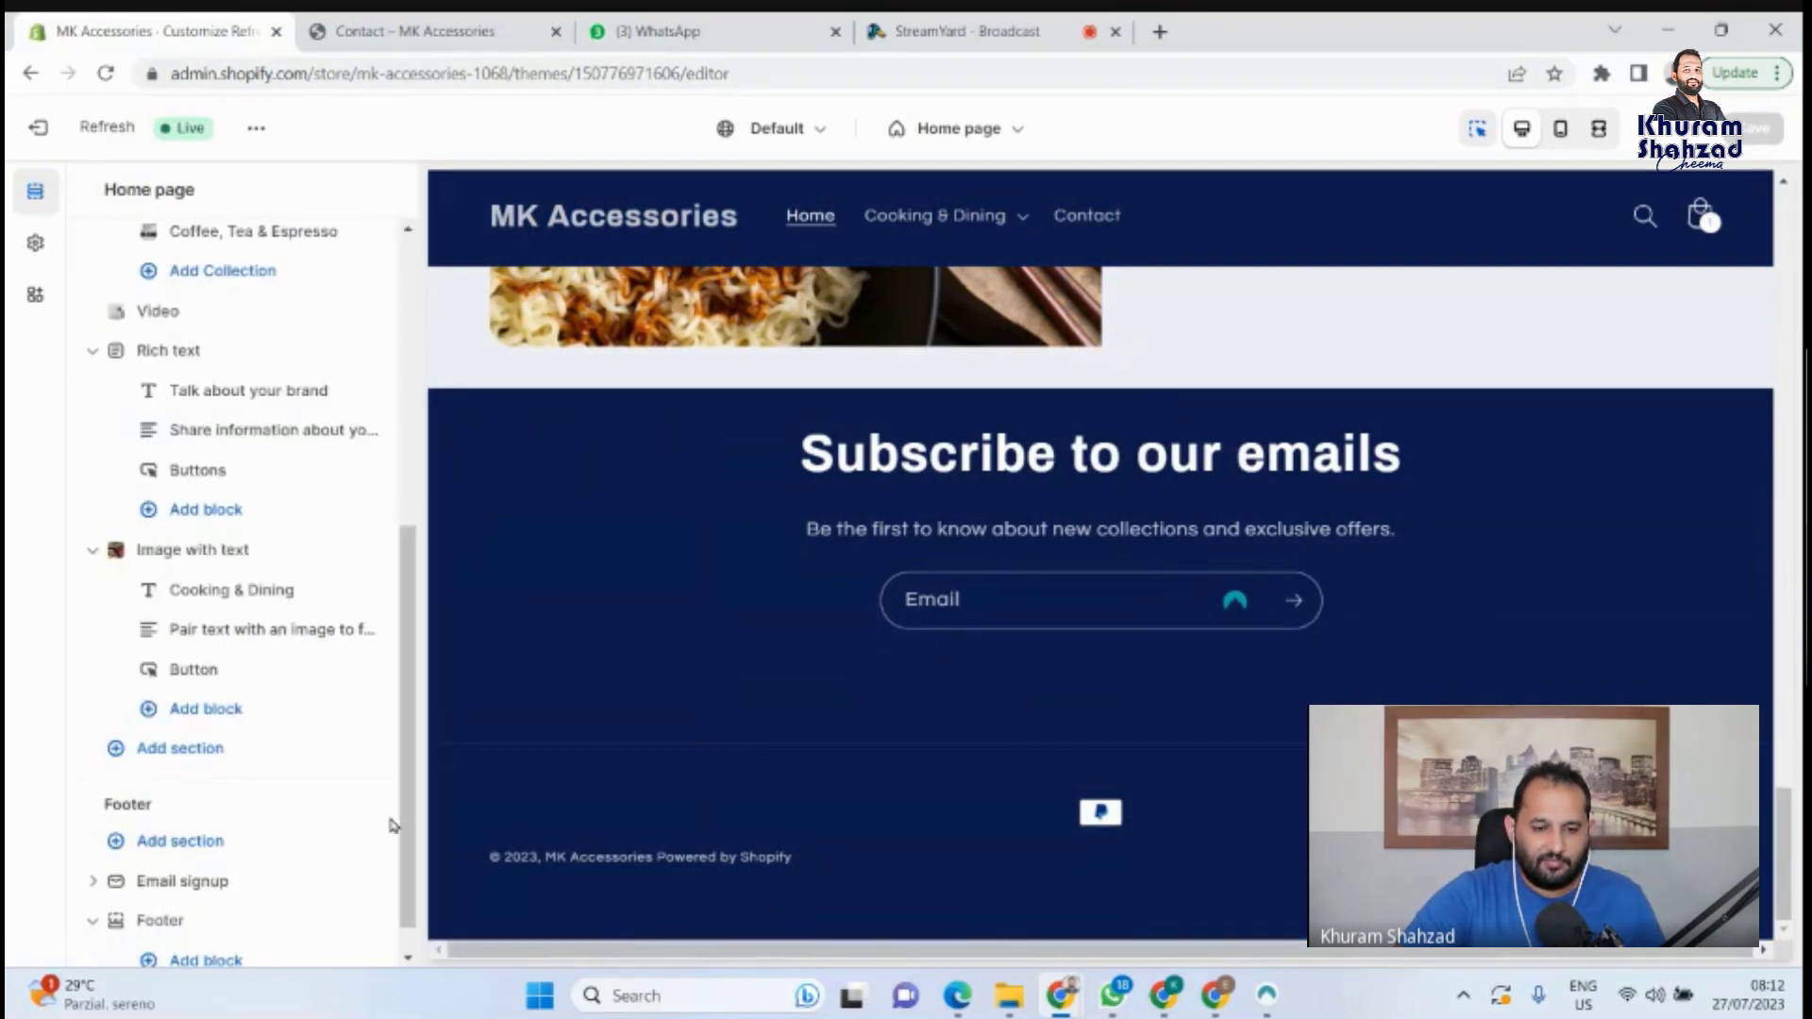
Add two Menu blocks to the theme's Footer section.
{"action": "left_click_drag", "start_coordinate": [410, 850], "coordinate": [417, 897]}
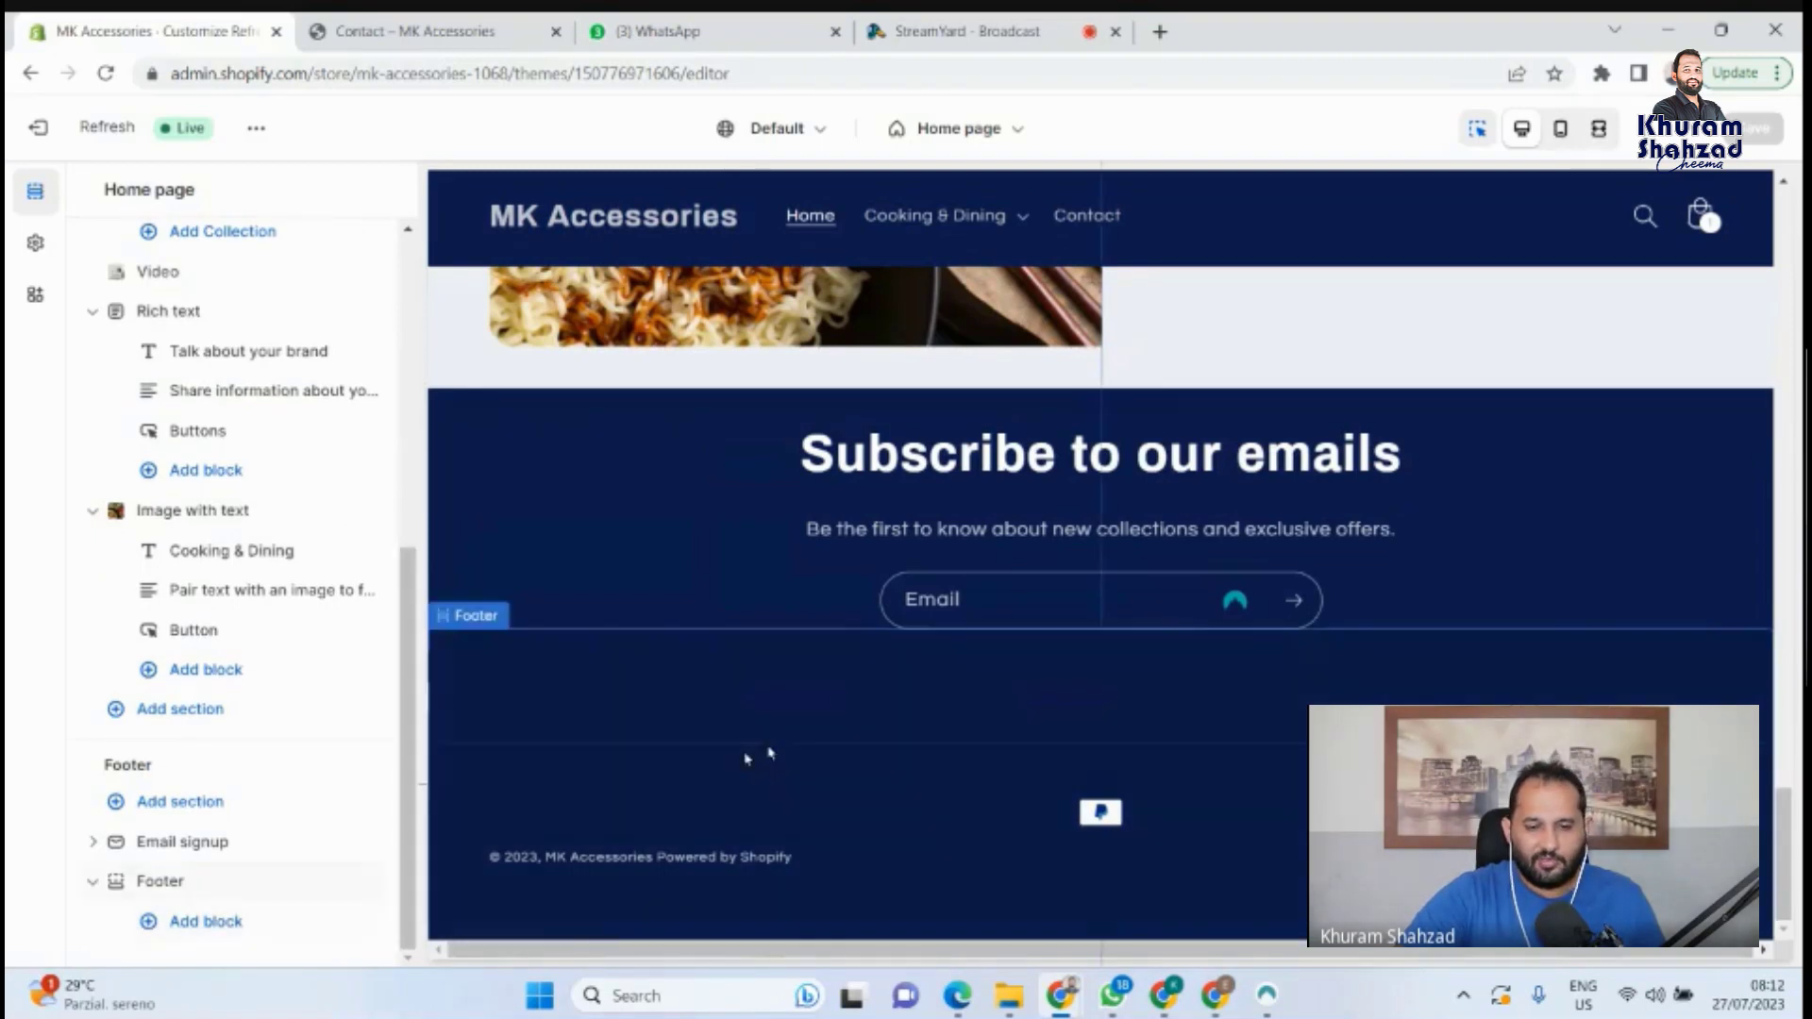
{"action": "left_click", "coordinate": [151, 920]}
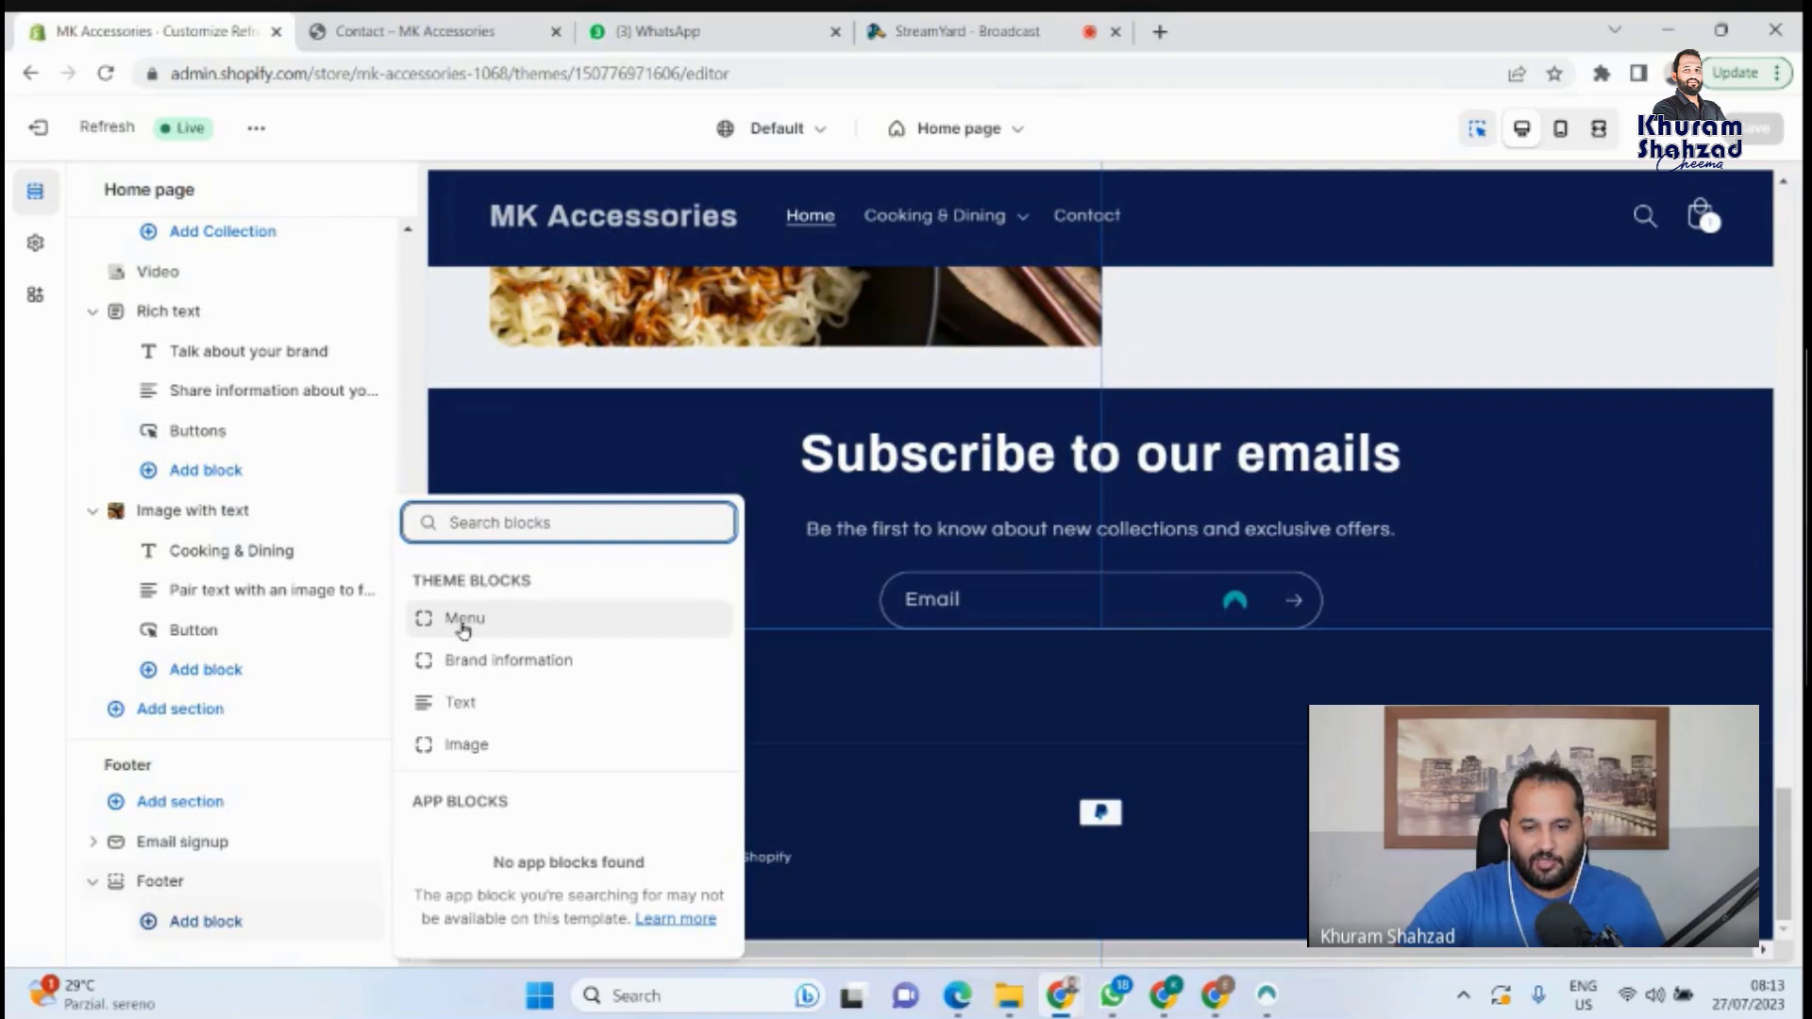
{"action": "left_click", "coordinate": [480, 621]}
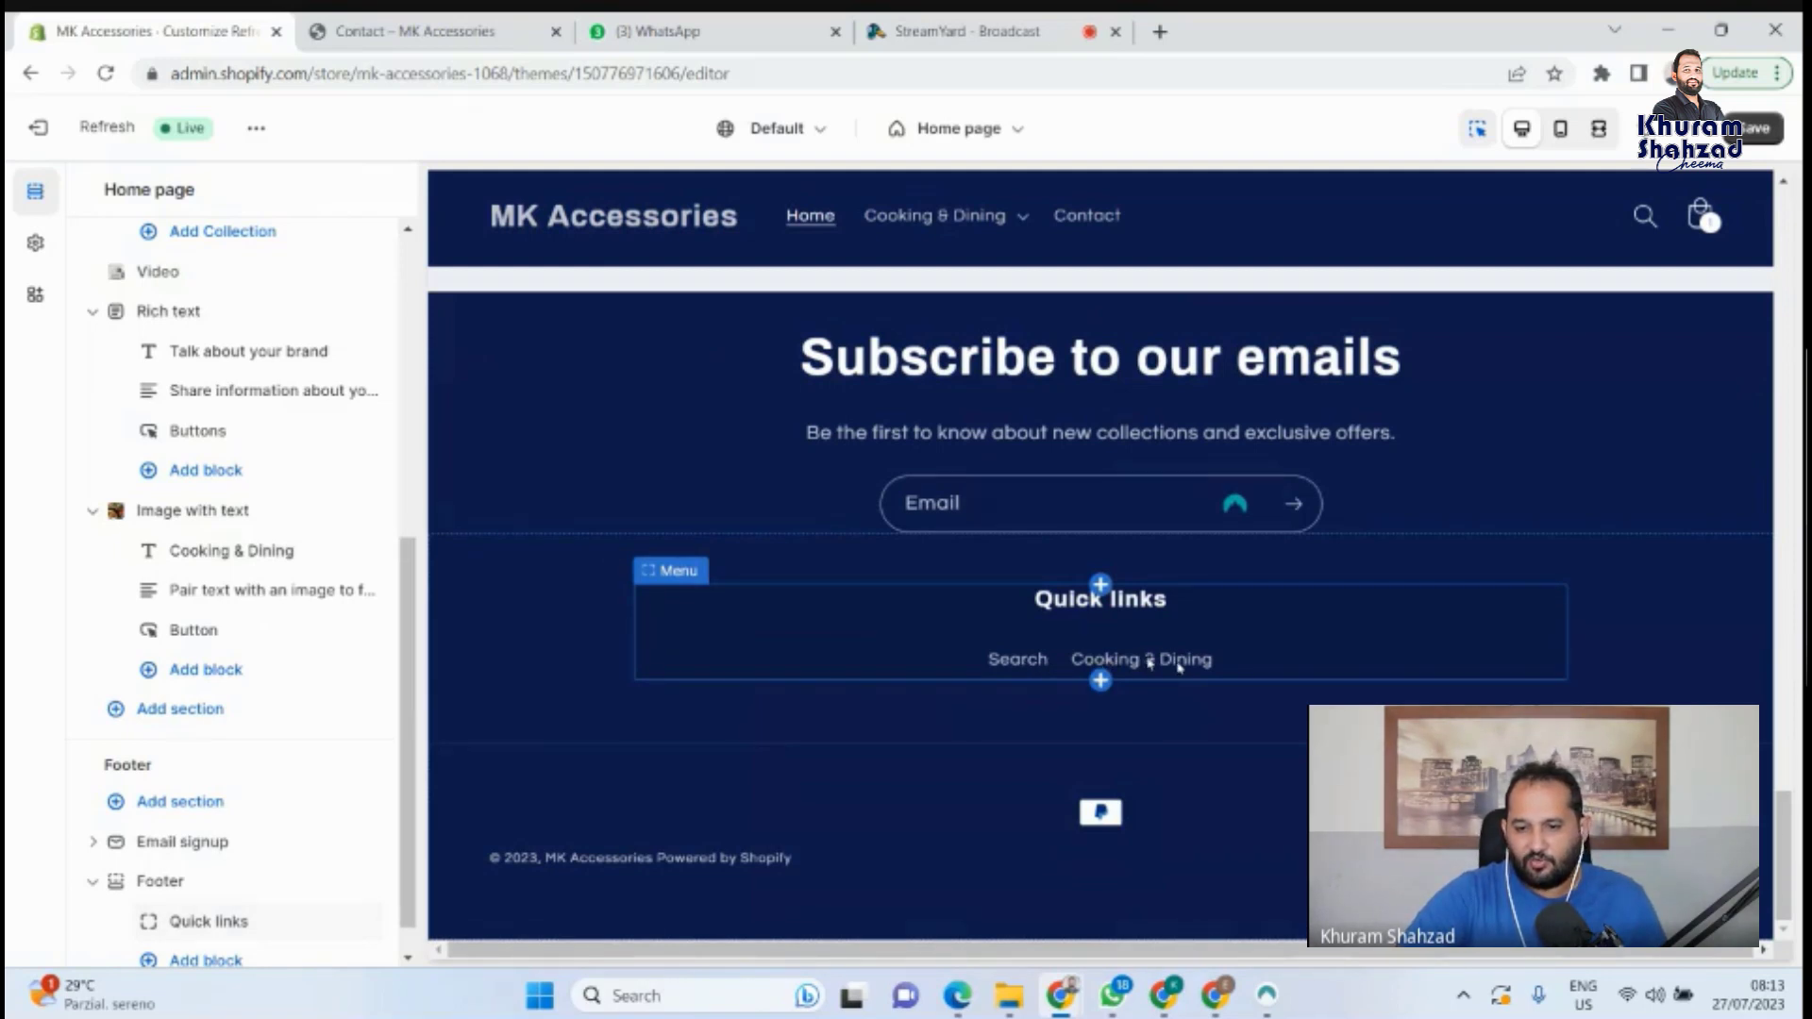
{"action": "scroll", "coordinate": [227, 932], "scroll_direction": "down", "scroll_amount": 1}
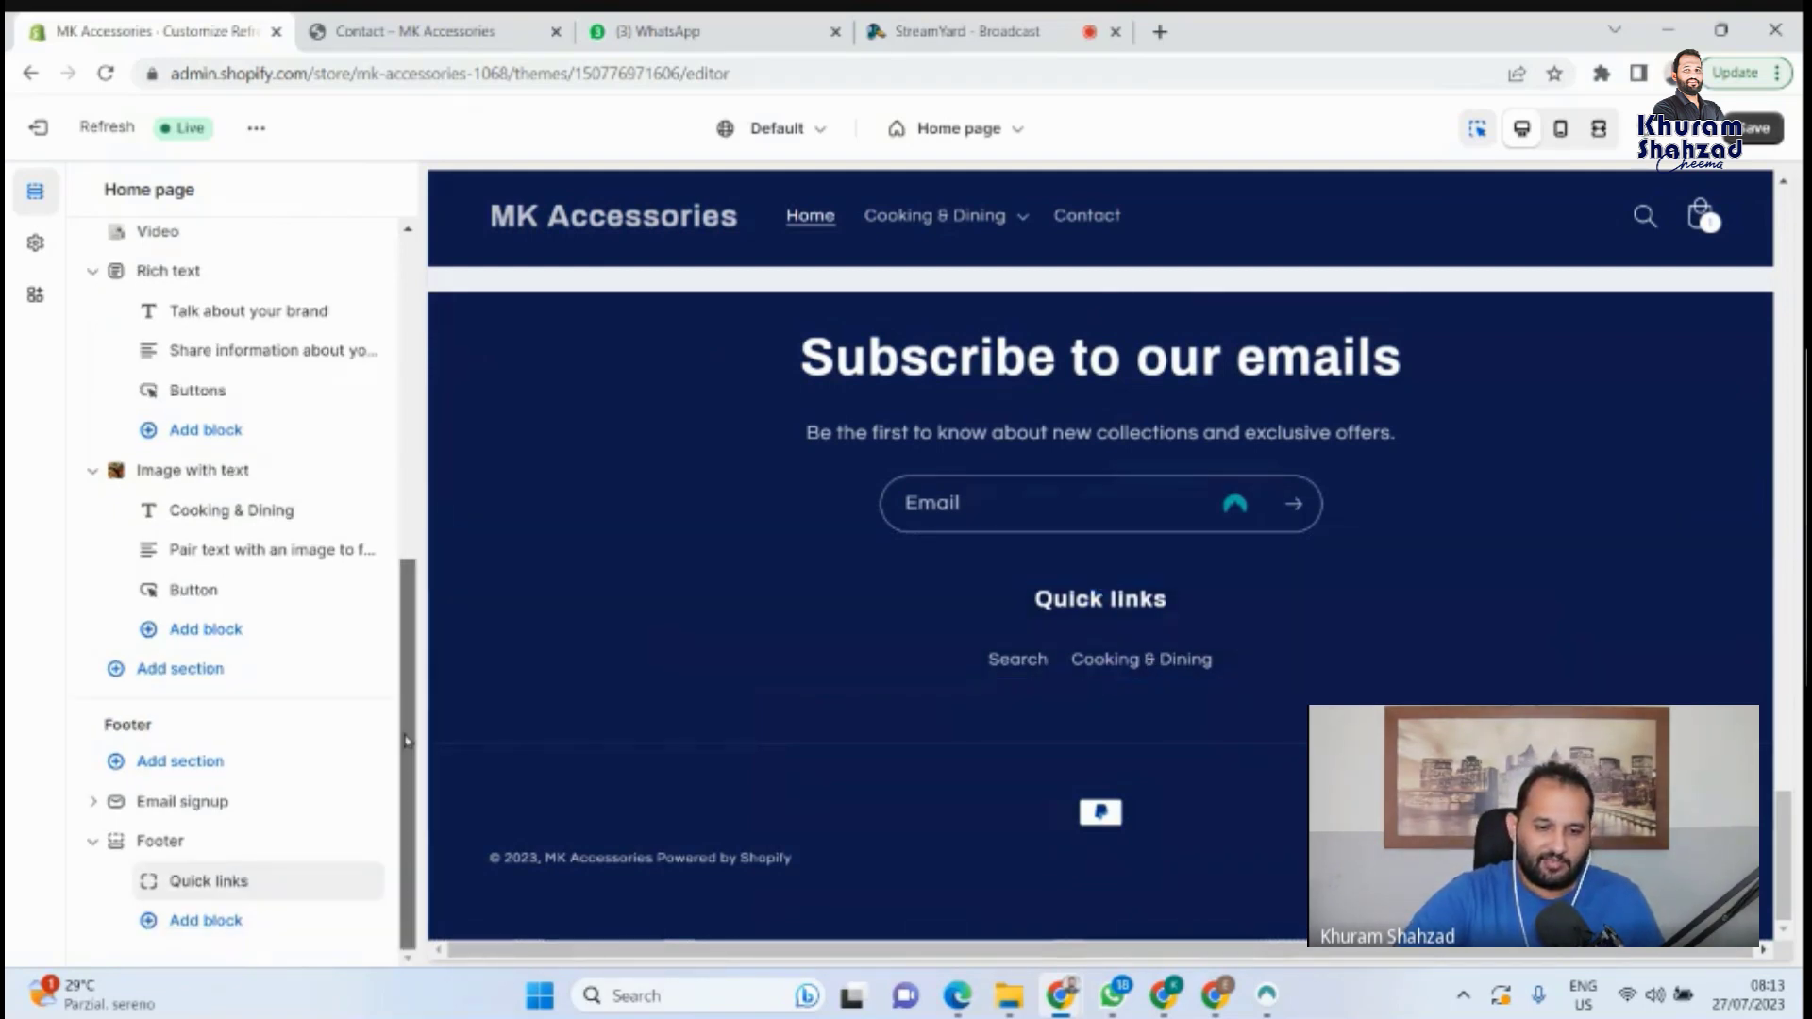
{"action": "left_click", "coordinate": [155, 933]}
{"action": "left_click", "coordinate": [501, 627]}
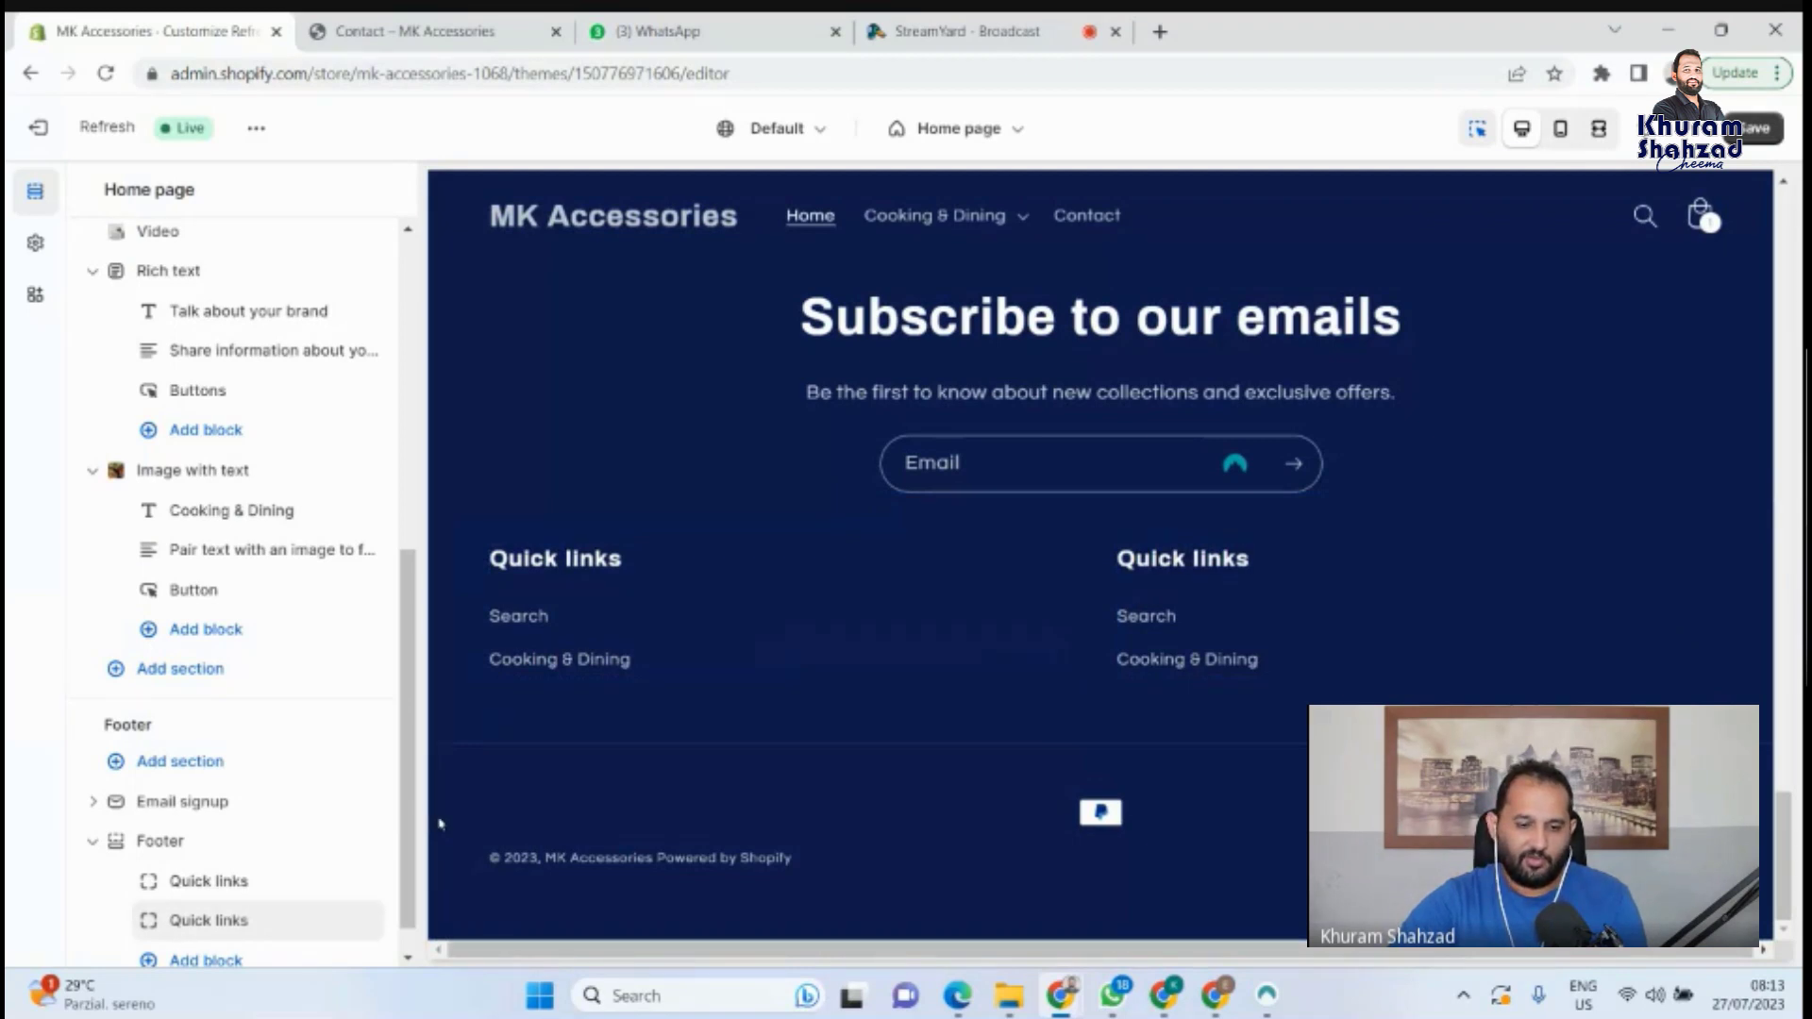
Change the second footer menu block's heading to Policies, save the theme and leave the editor.
{"action": "scroll", "coordinate": [236, 878], "scroll_direction": "down", "scroll_amount": 1}
{"action": "left_click", "coordinate": [195, 882]}
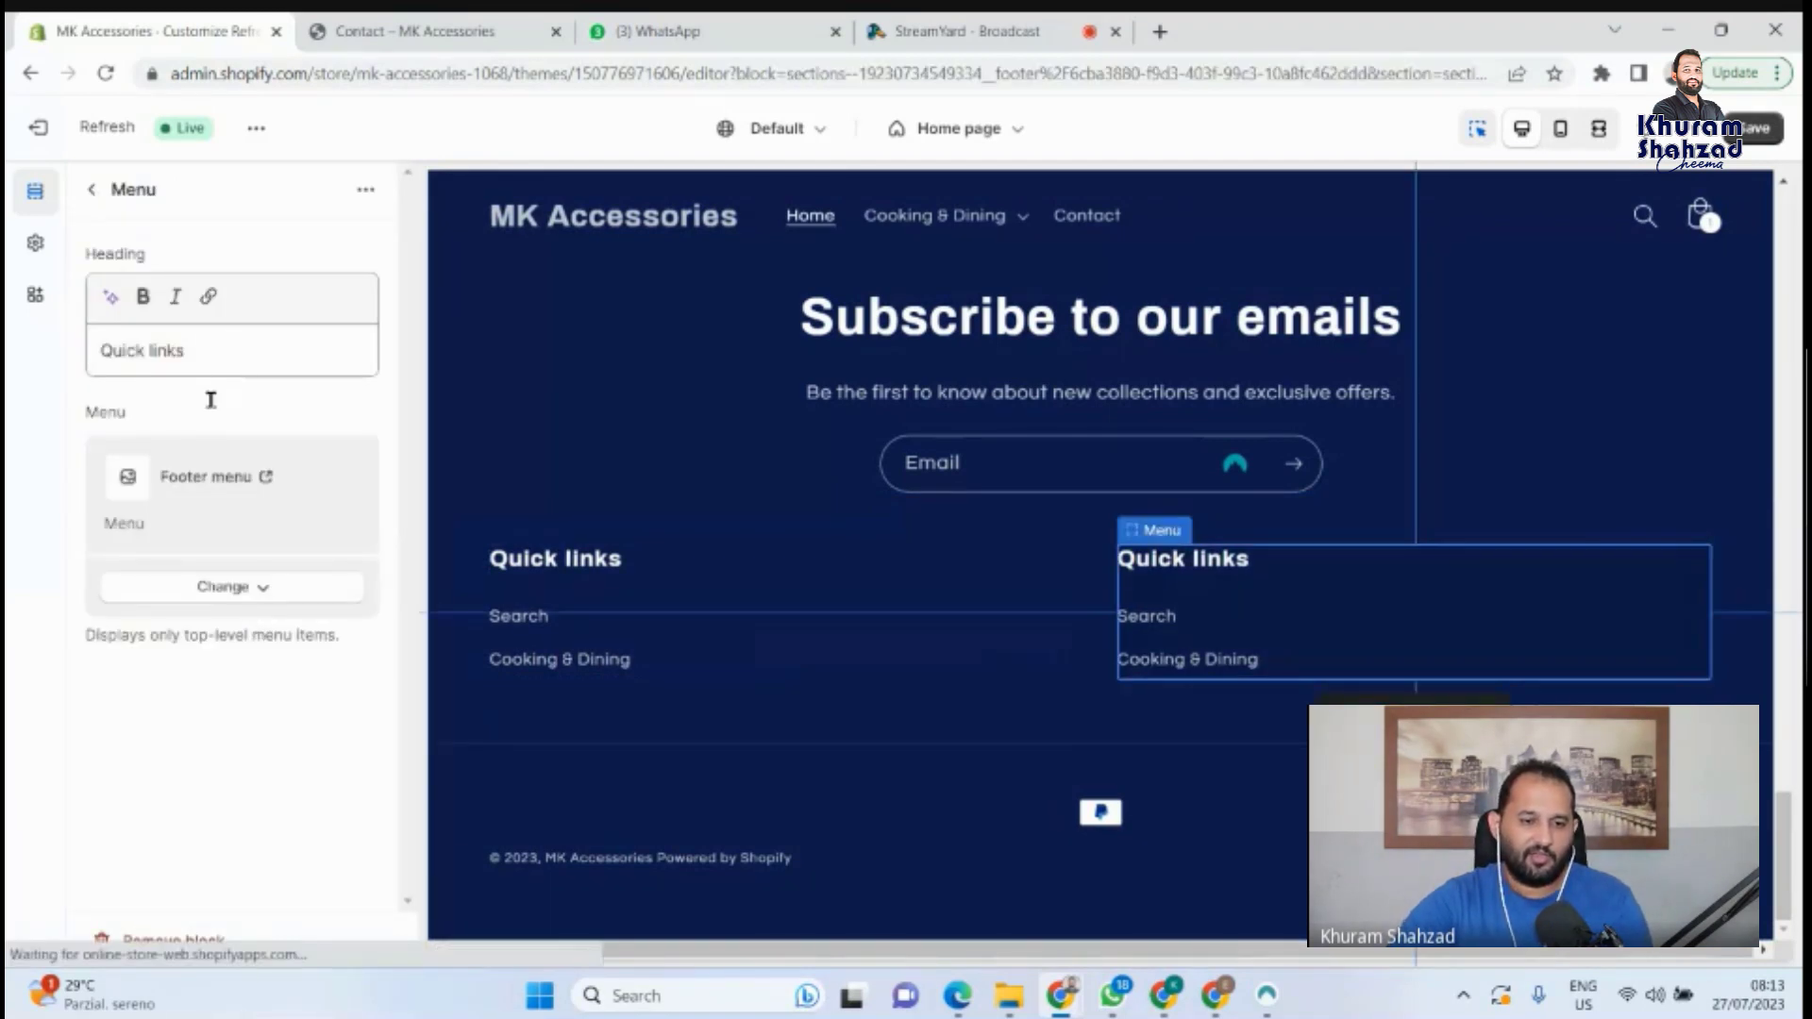
{"action": "left_click", "coordinate": [211, 353]}
{"action": "key", "text": "ctrl+a"}
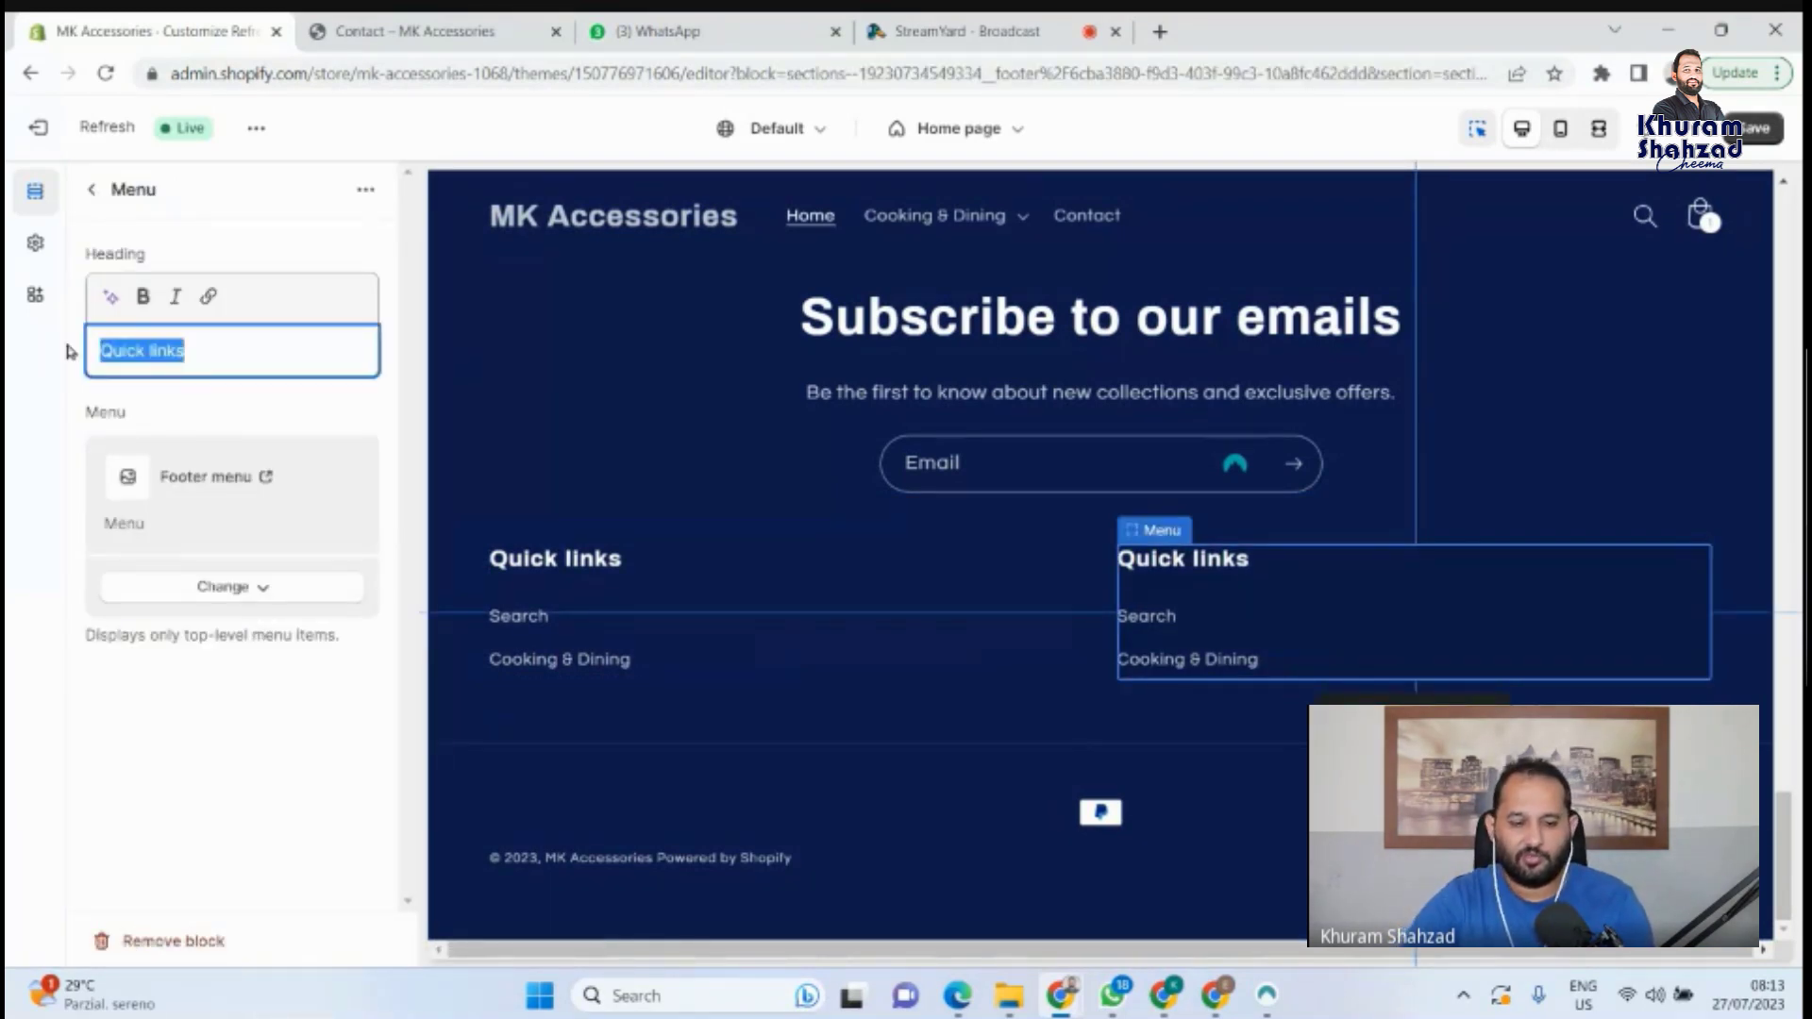
{"action": "type", "text": "Poli"}
{"action": "key", "text": "BackSpace"}
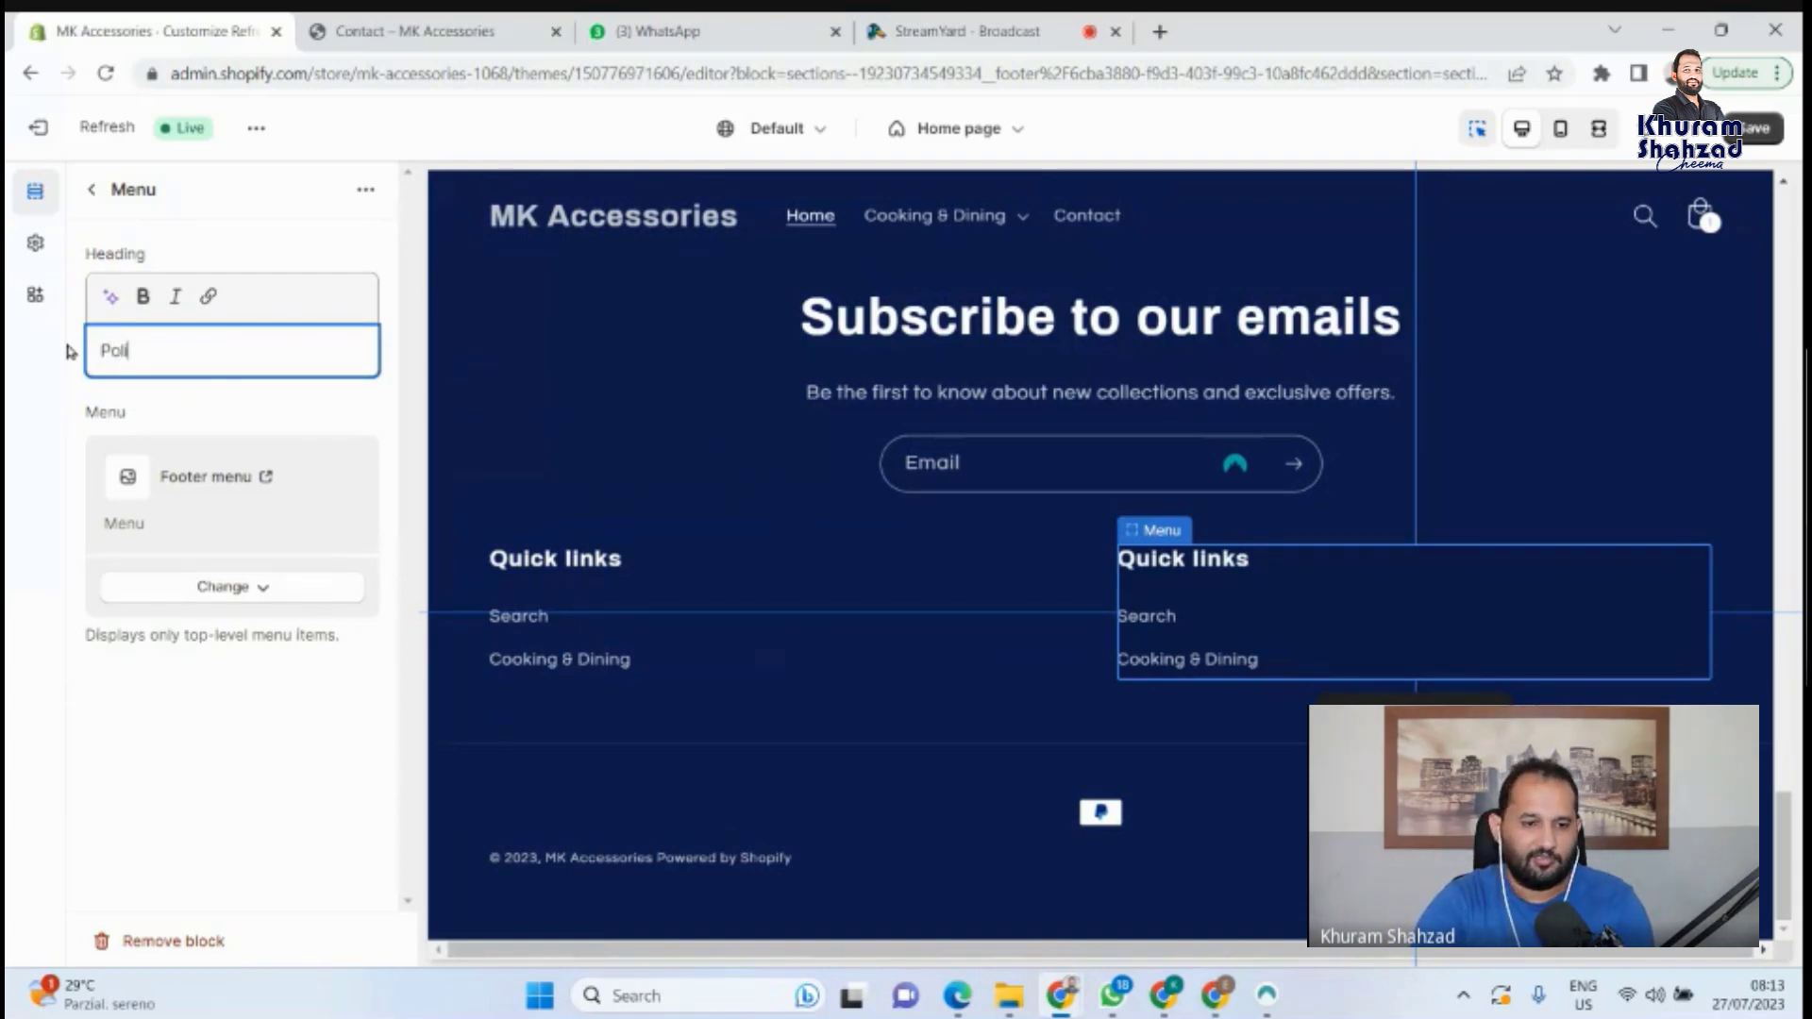
{"action": "type", "text": "cies"}
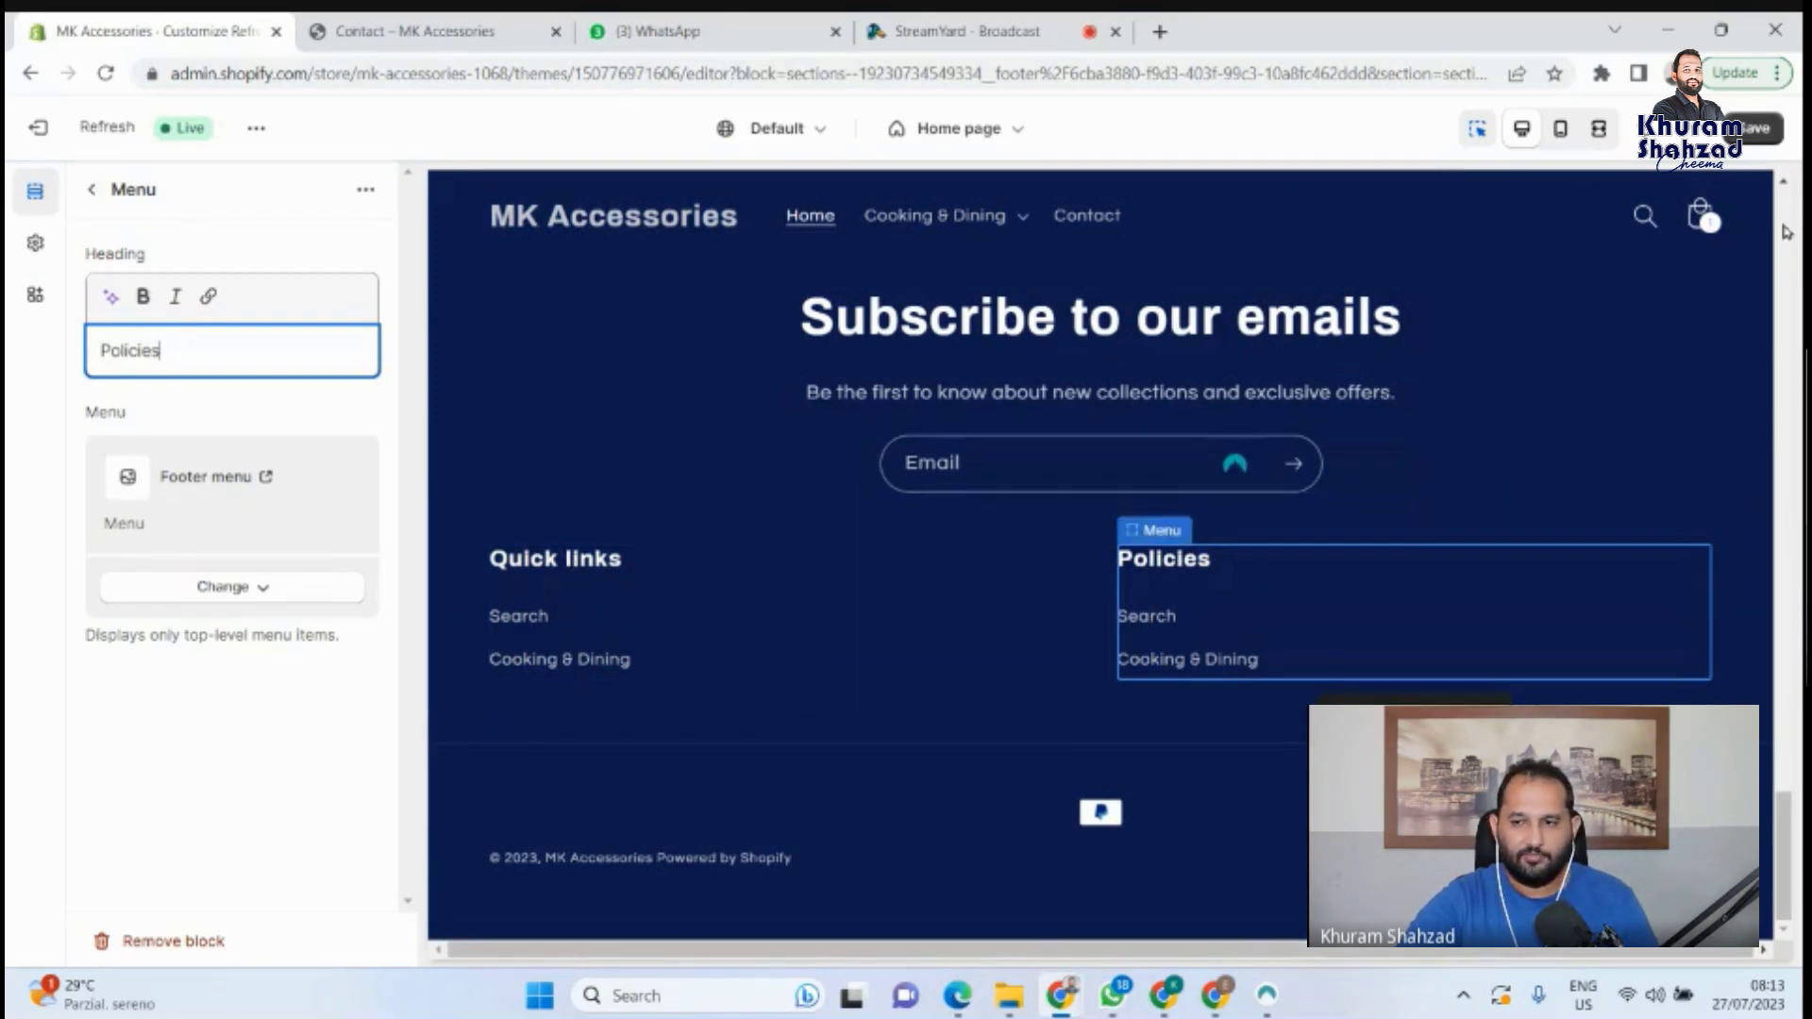
{"action": "left_click", "coordinate": [1754, 129]}
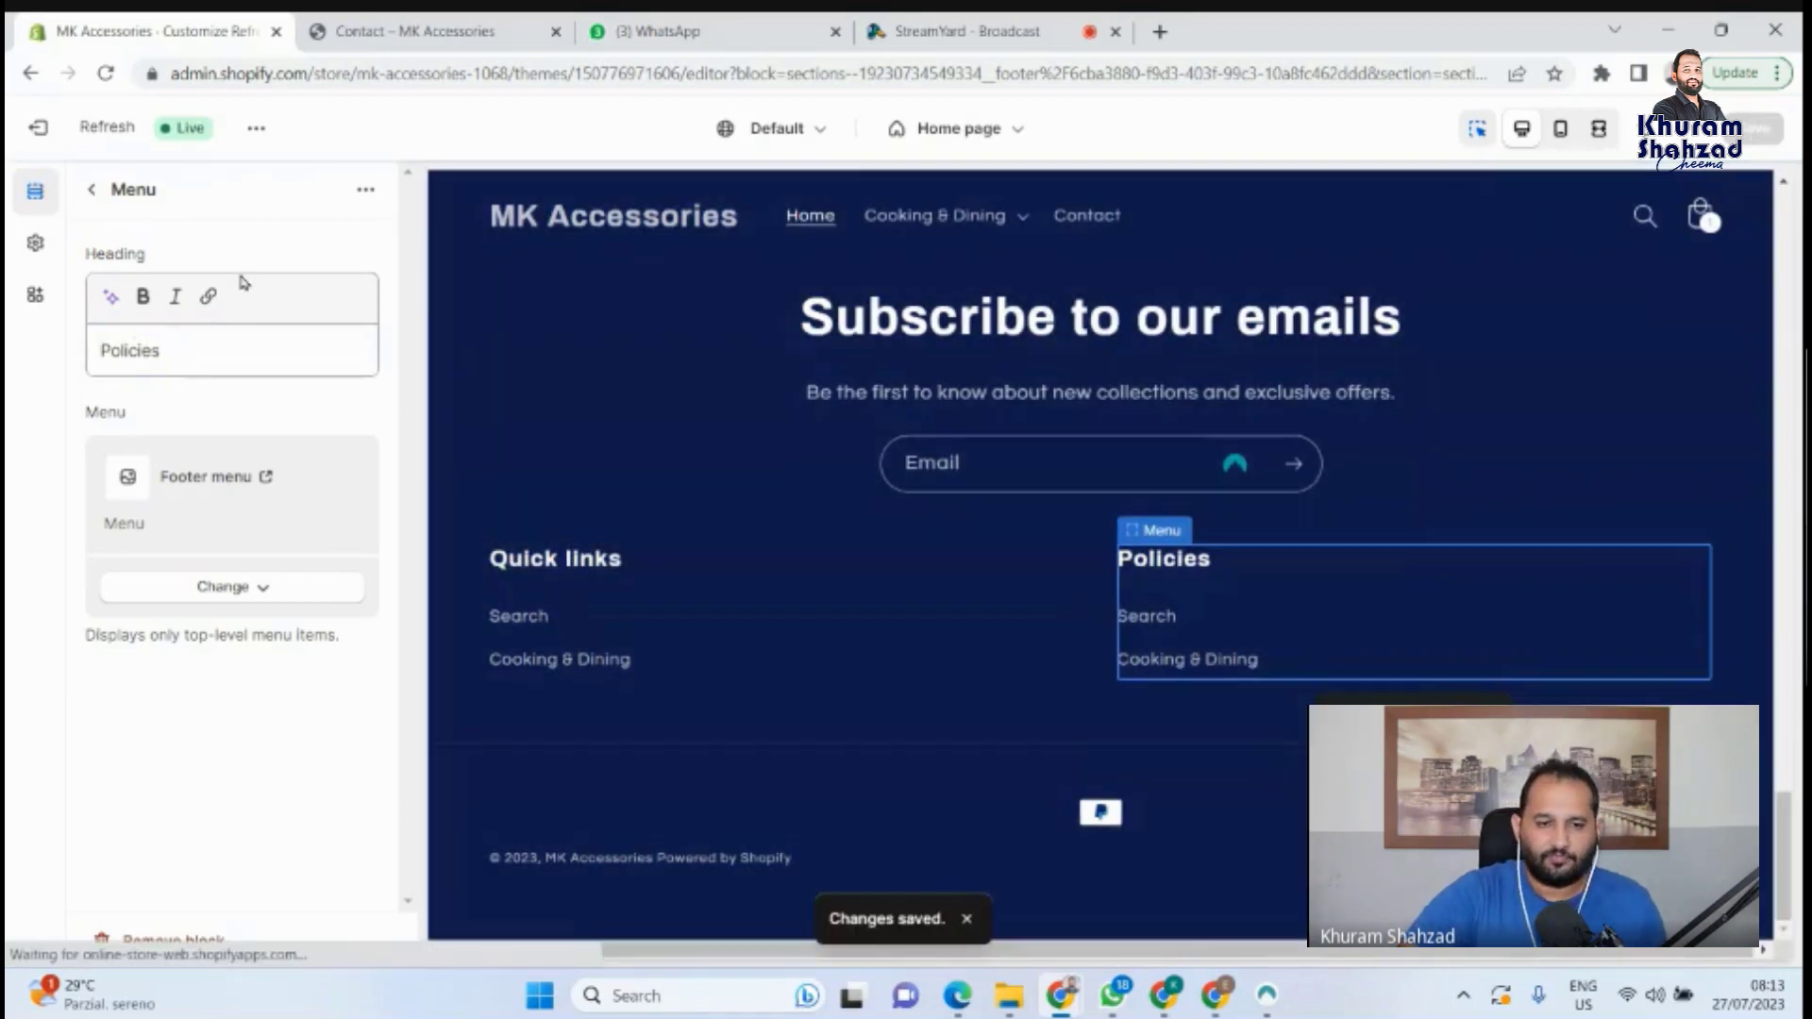
{"action": "left_click", "coordinate": [91, 189]}
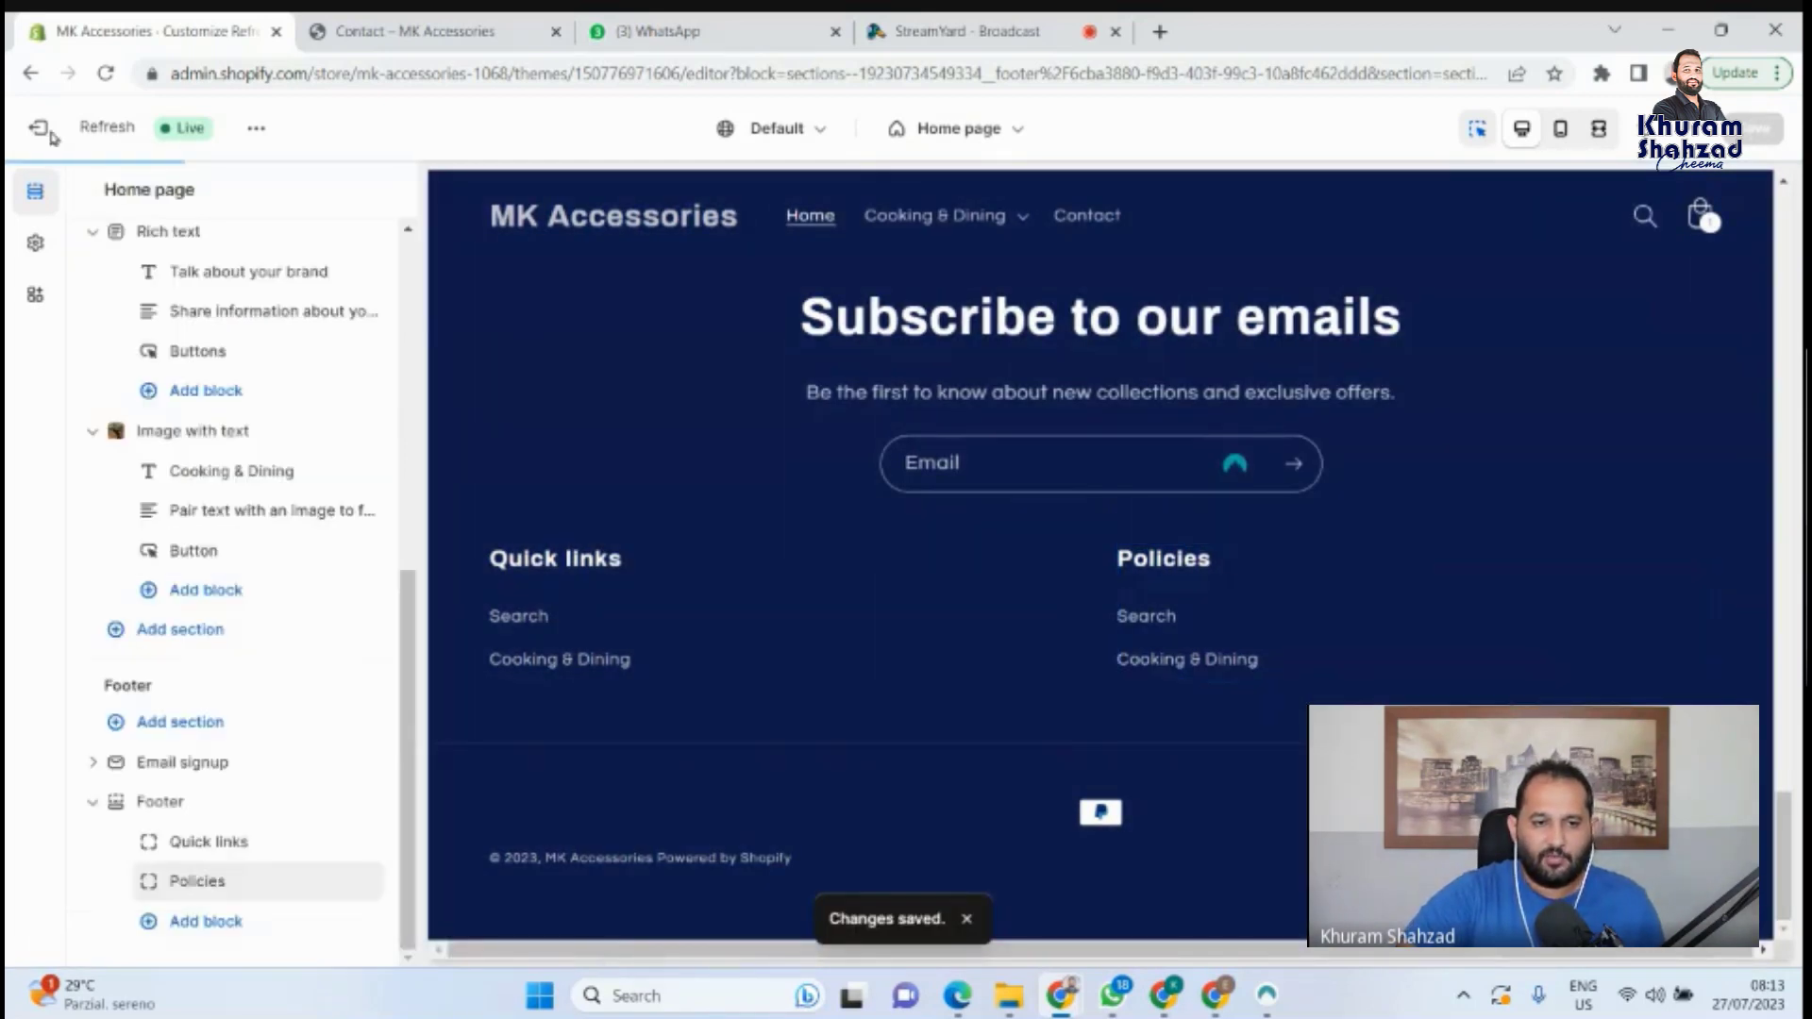
{"action": "left_click", "coordinate": [42, 128]}
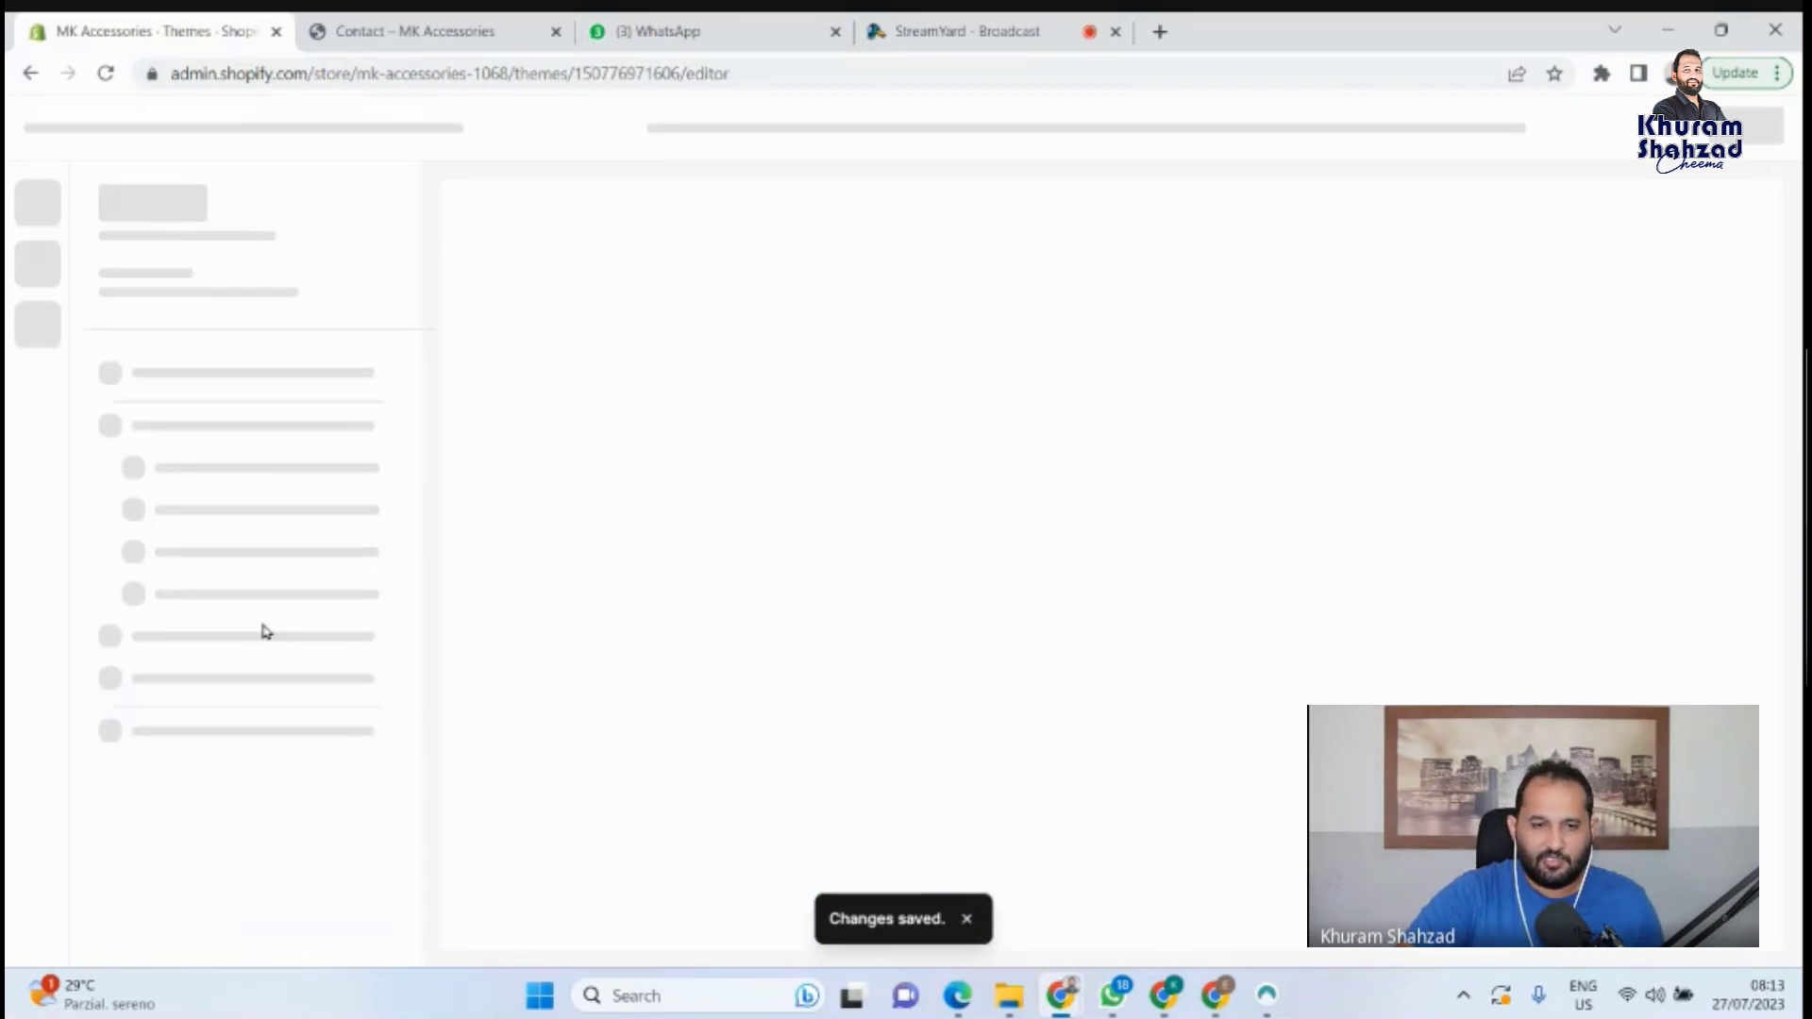
Reload the storefront's Contact page, follow the Cooking & Dining link under Quick links and check the footer menus on the collection page.
{"action": "left_click", "coordinate": [397, 31]}
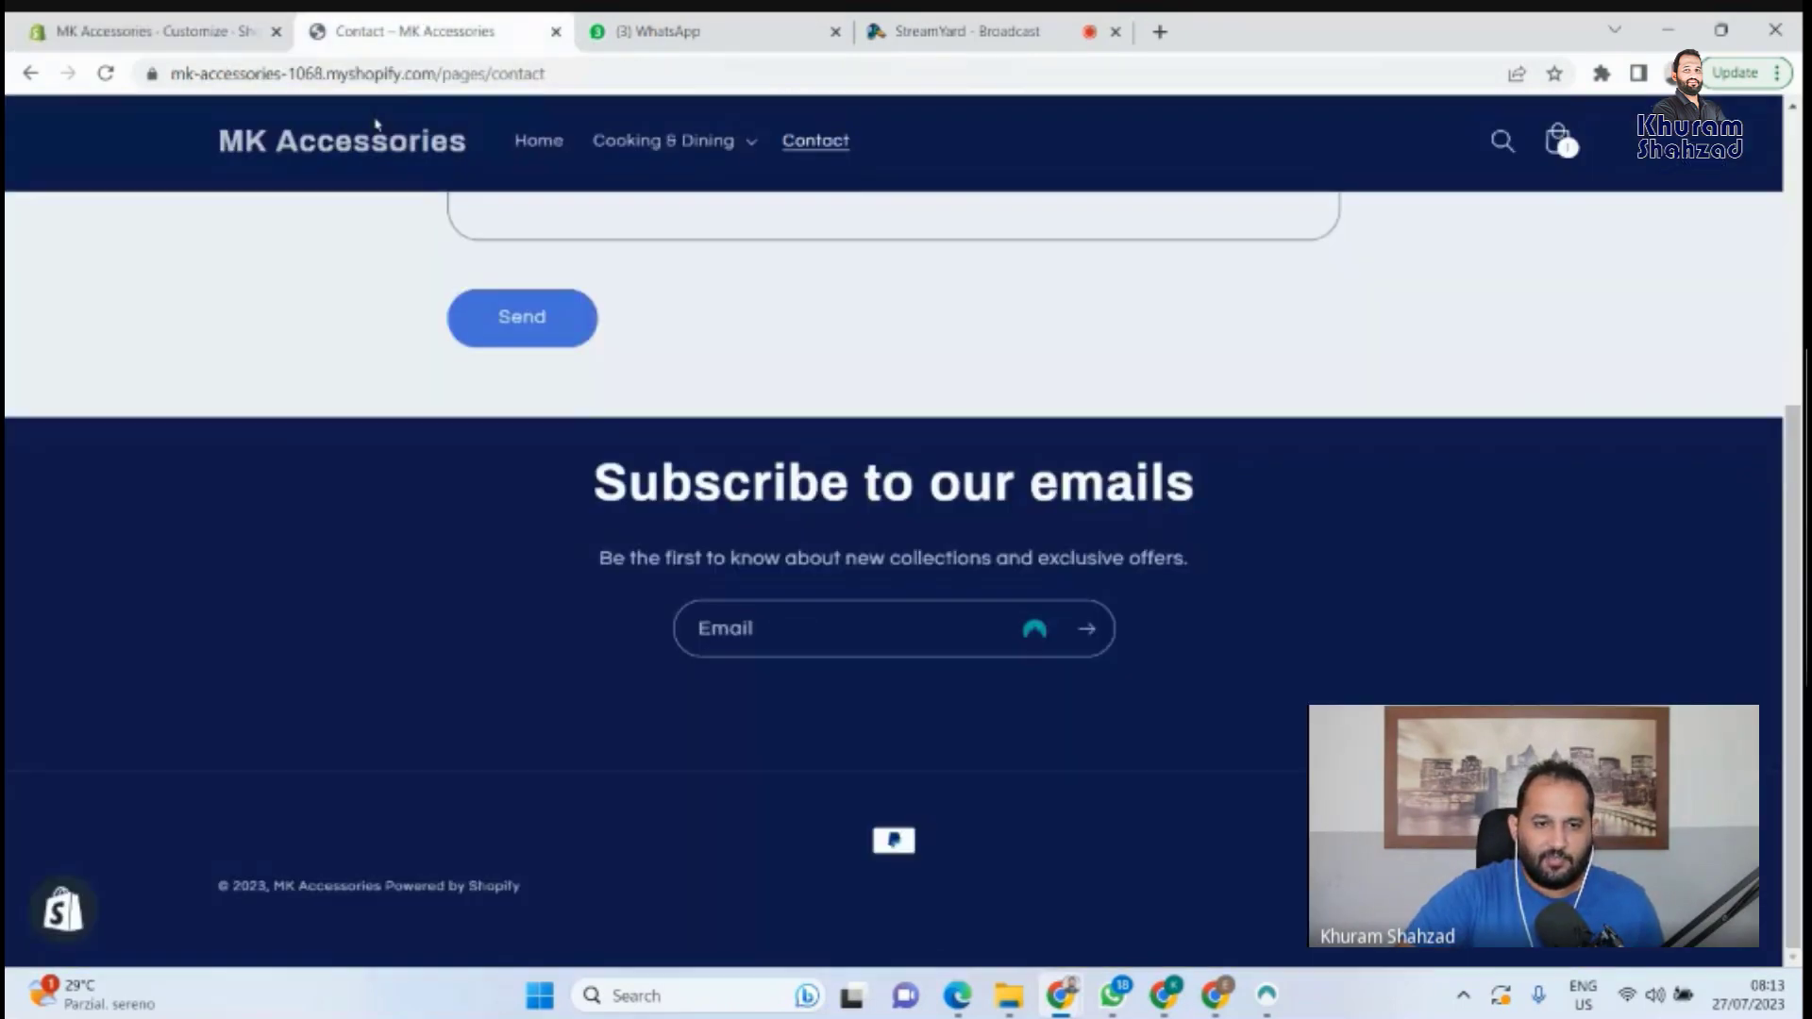
{"action": "left_click", "coordinate": [108, 73]}
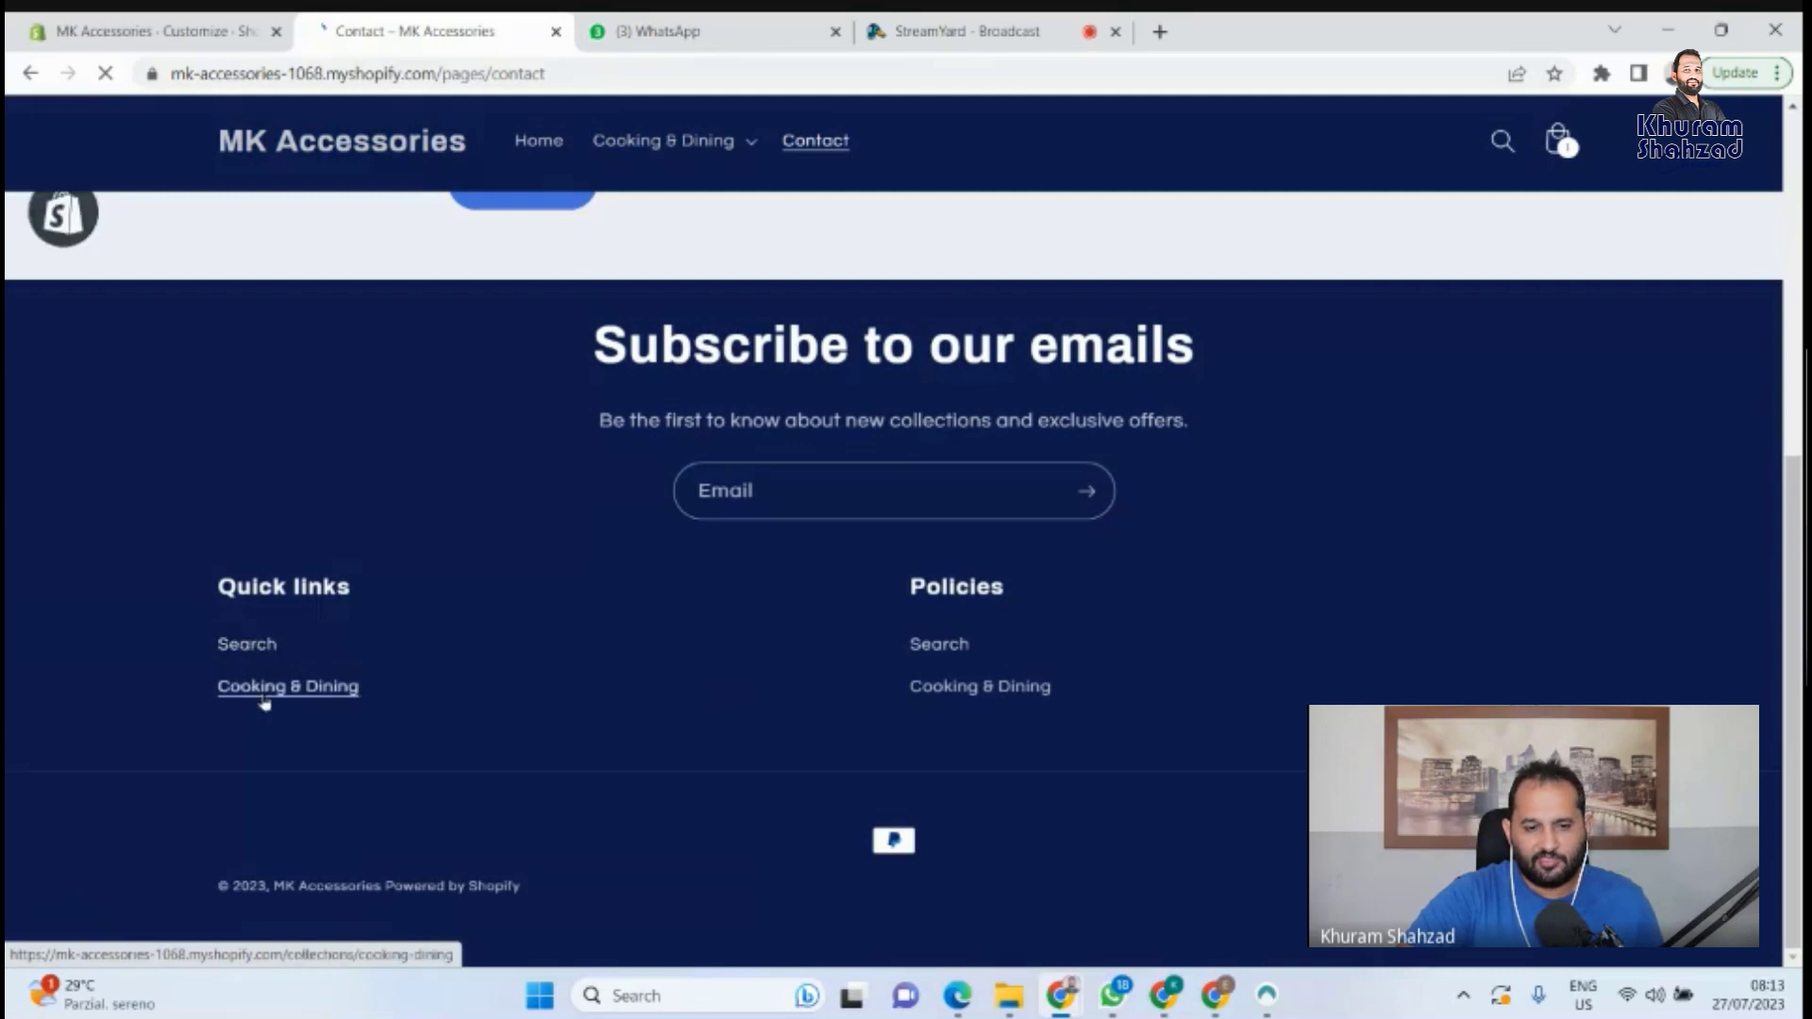
{"action": "left_click", "coordinate": [273, 689]}
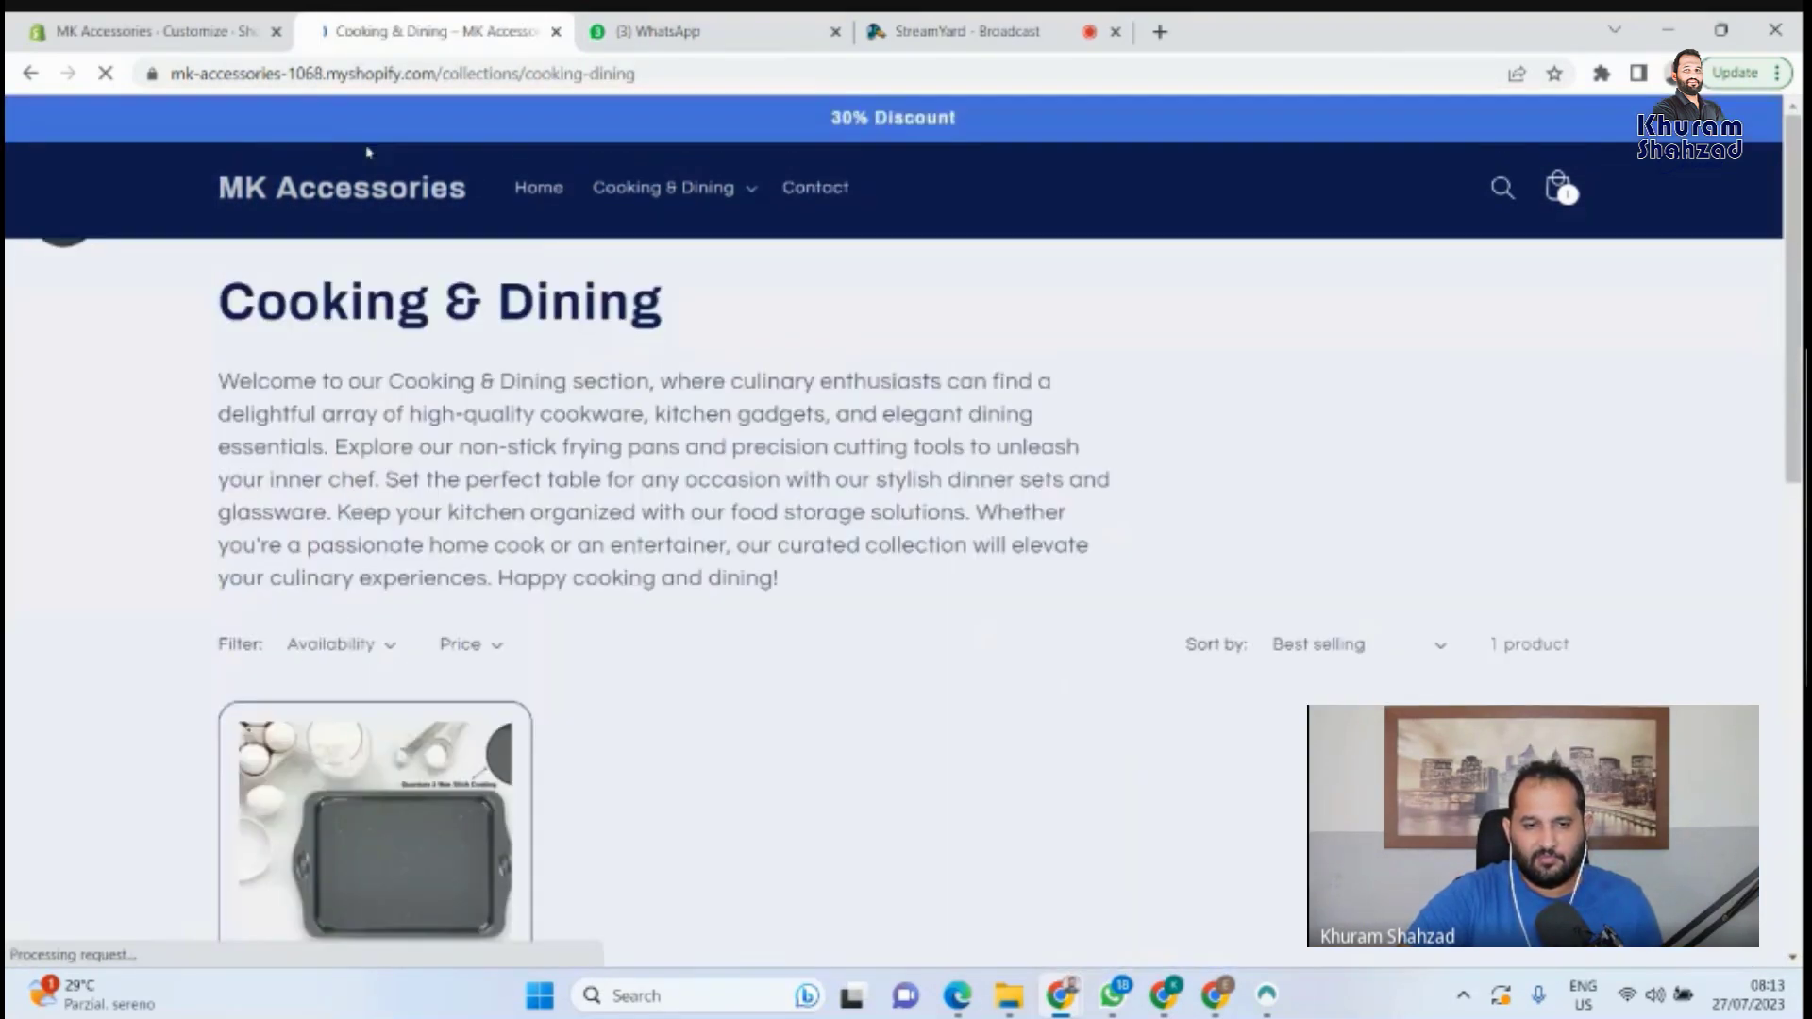
{"action": "scroll", "coordinate": [232, 274], "scroll_direction": "down", "scroll_amount": 10}
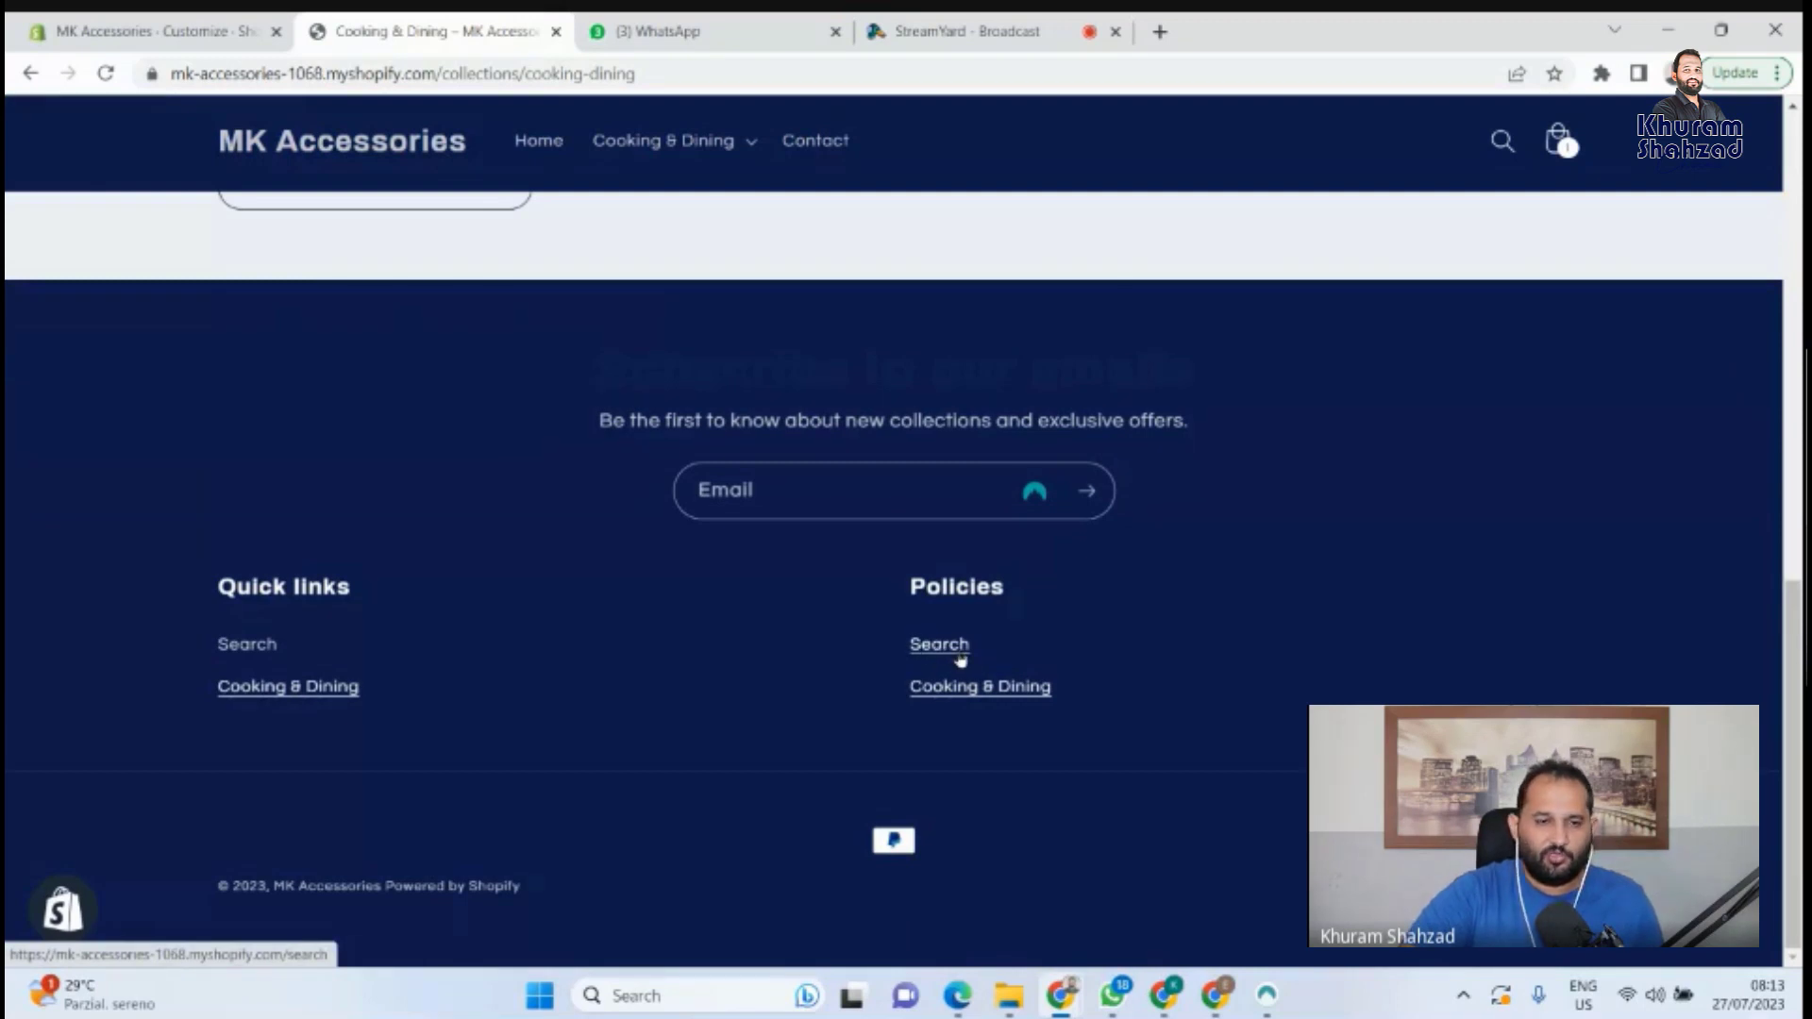
Return to the store admin, exit the theme editor and open the navigation settings.
{"action": "left_click", "coordinate": [146, 31]}
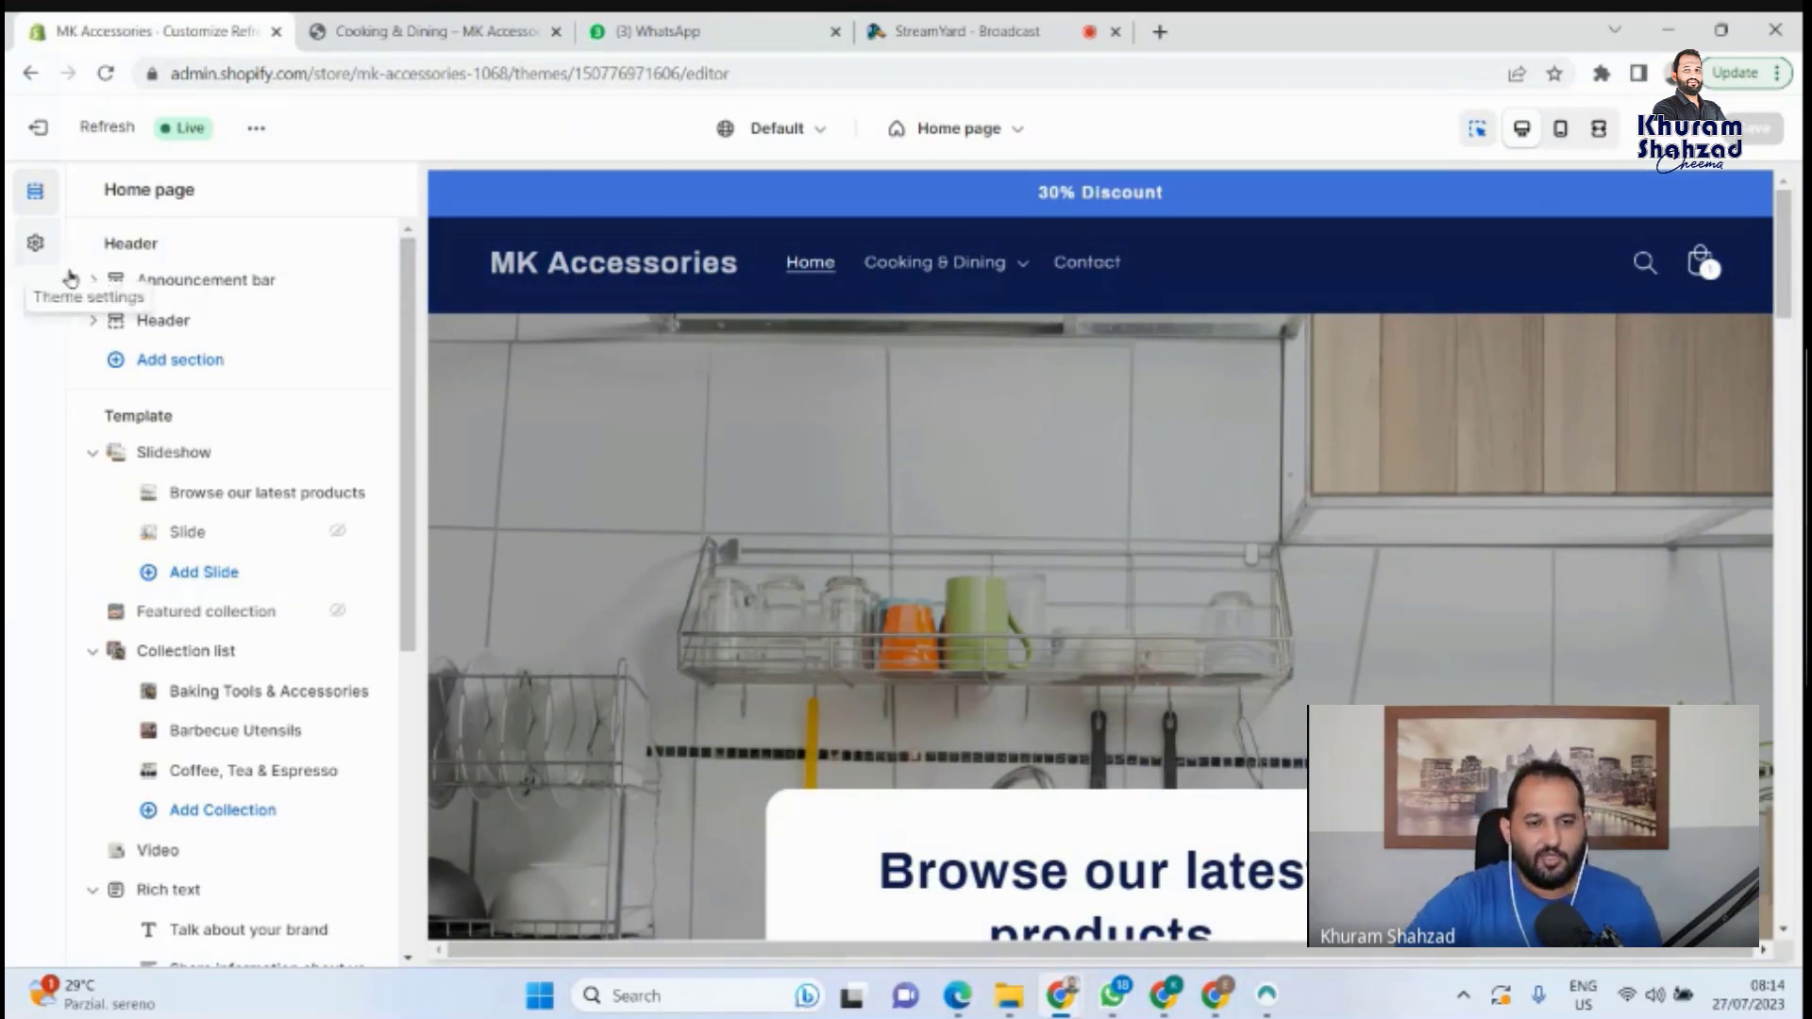
{"action": "left_click", "coordinate": [47, 128]}
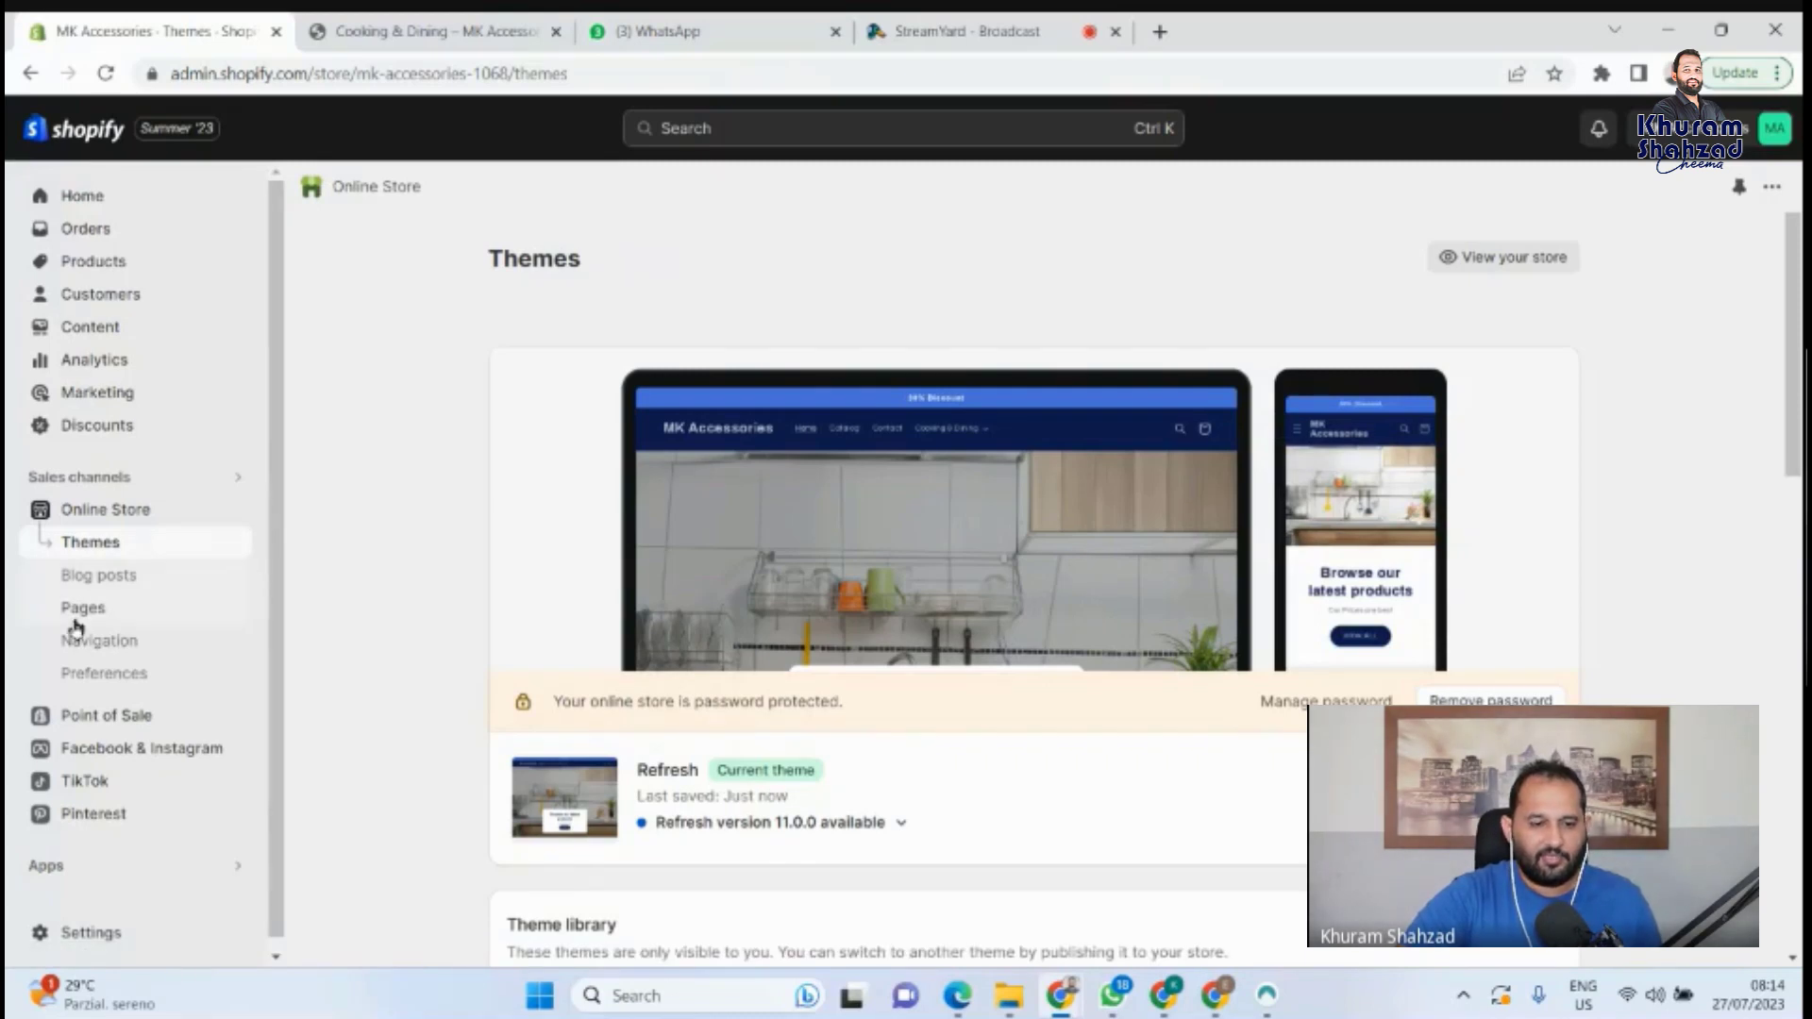
{"action": "left_click", "coordinate": [80, 635]}
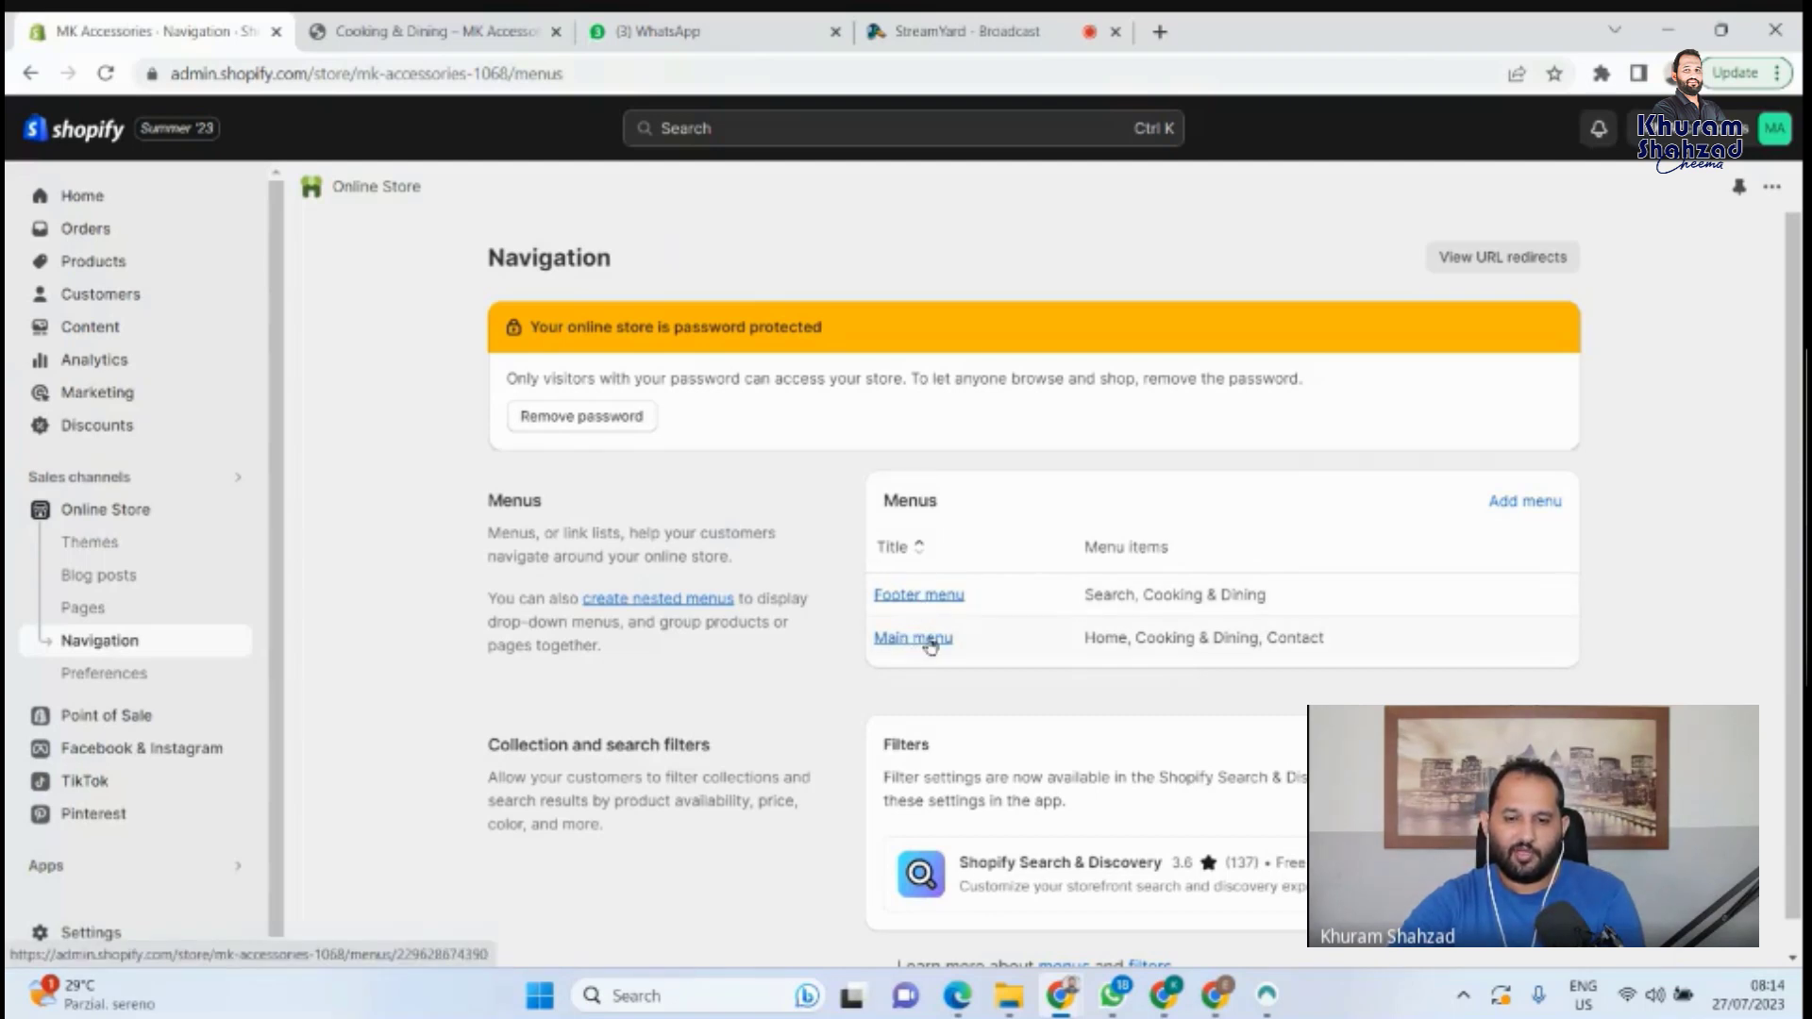
Start a new navigation menu and title it Policies.
{"action": "left_click", "coordinate": [1549, 506]}
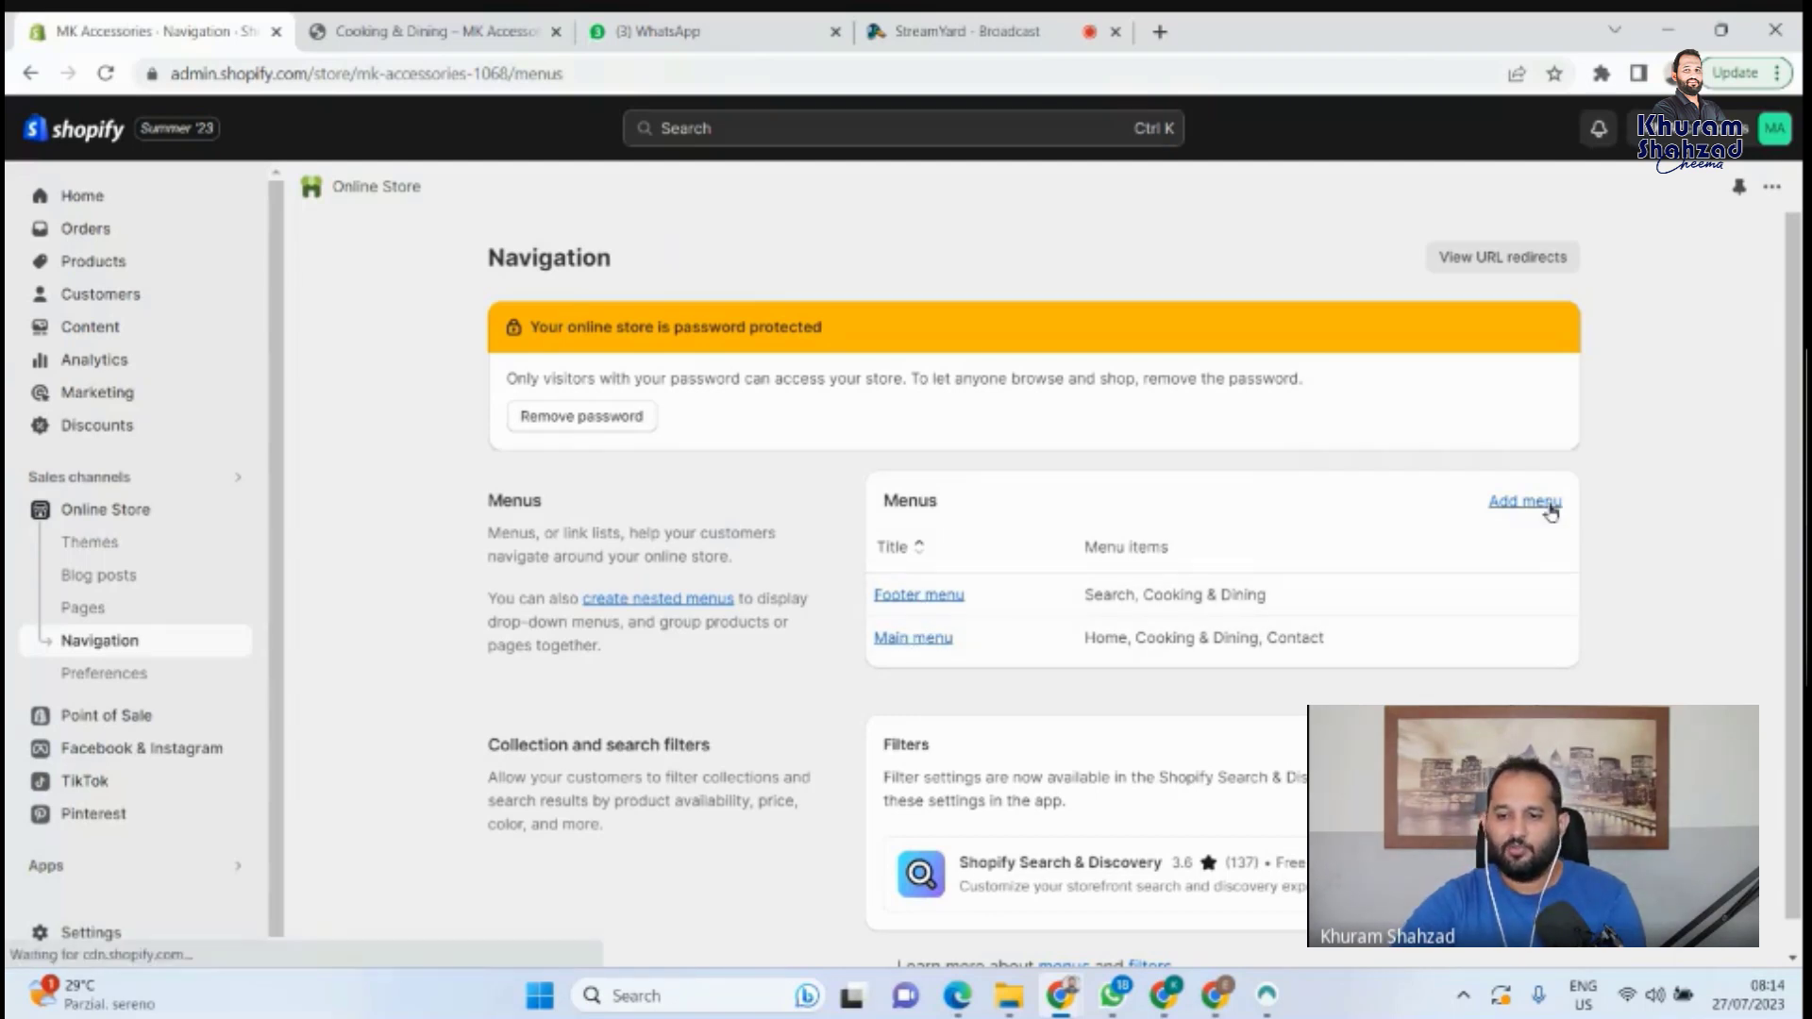
{"action": "left_click", "coordinate": [835, 370]}
{"action": "type", "text": "P"}
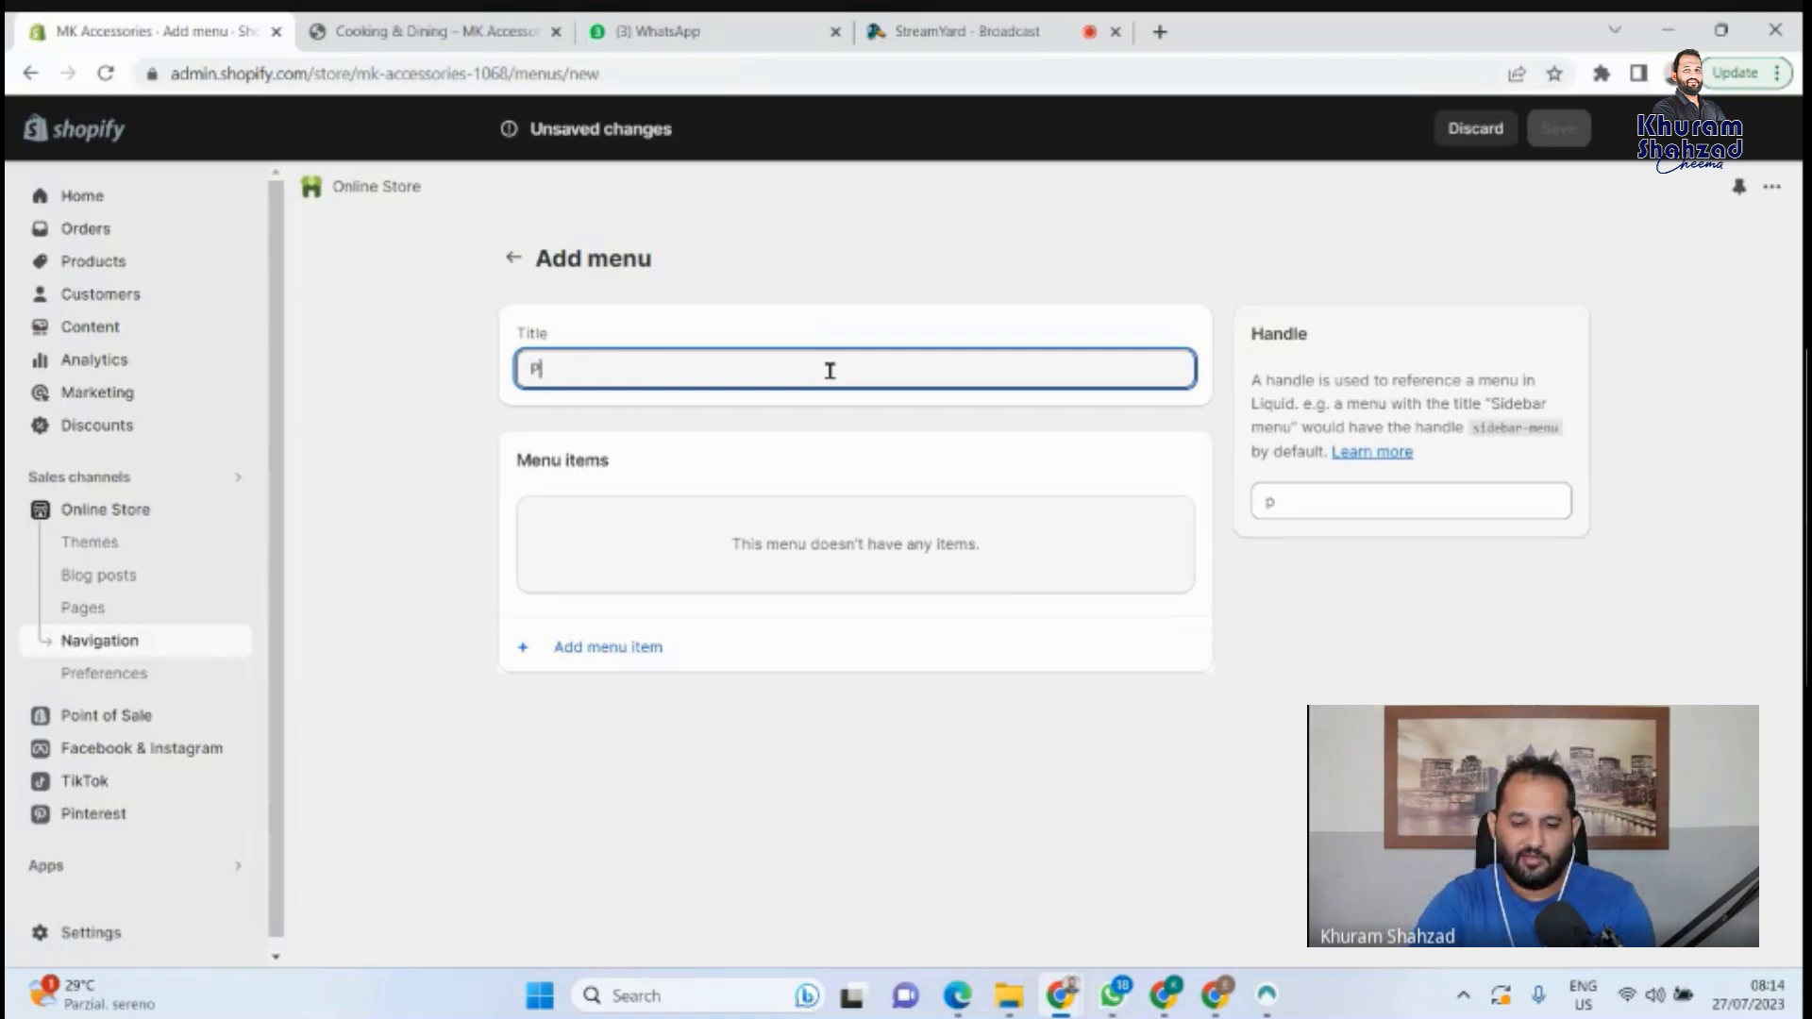
{"action": "type", "text": "olicies"}
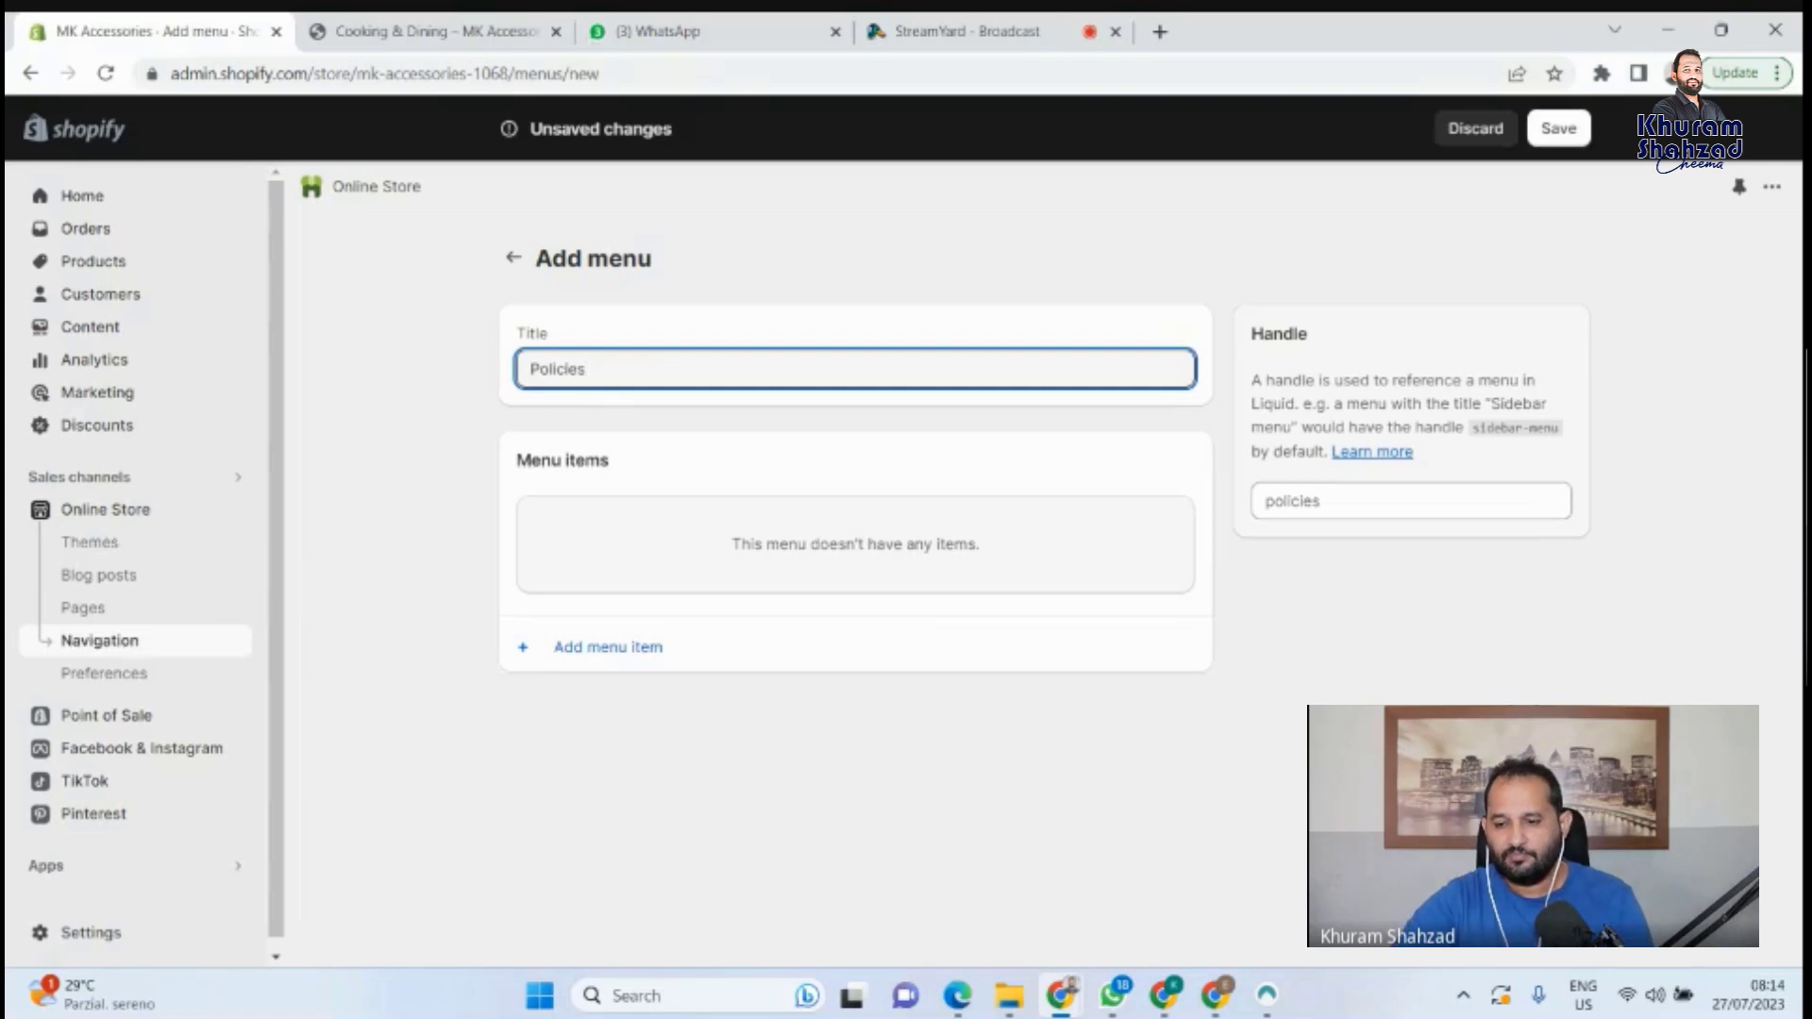
Save the new Policies menu and add a menu item linked to the Privacy Policy page.
{"action": "key", "text": "Return"}
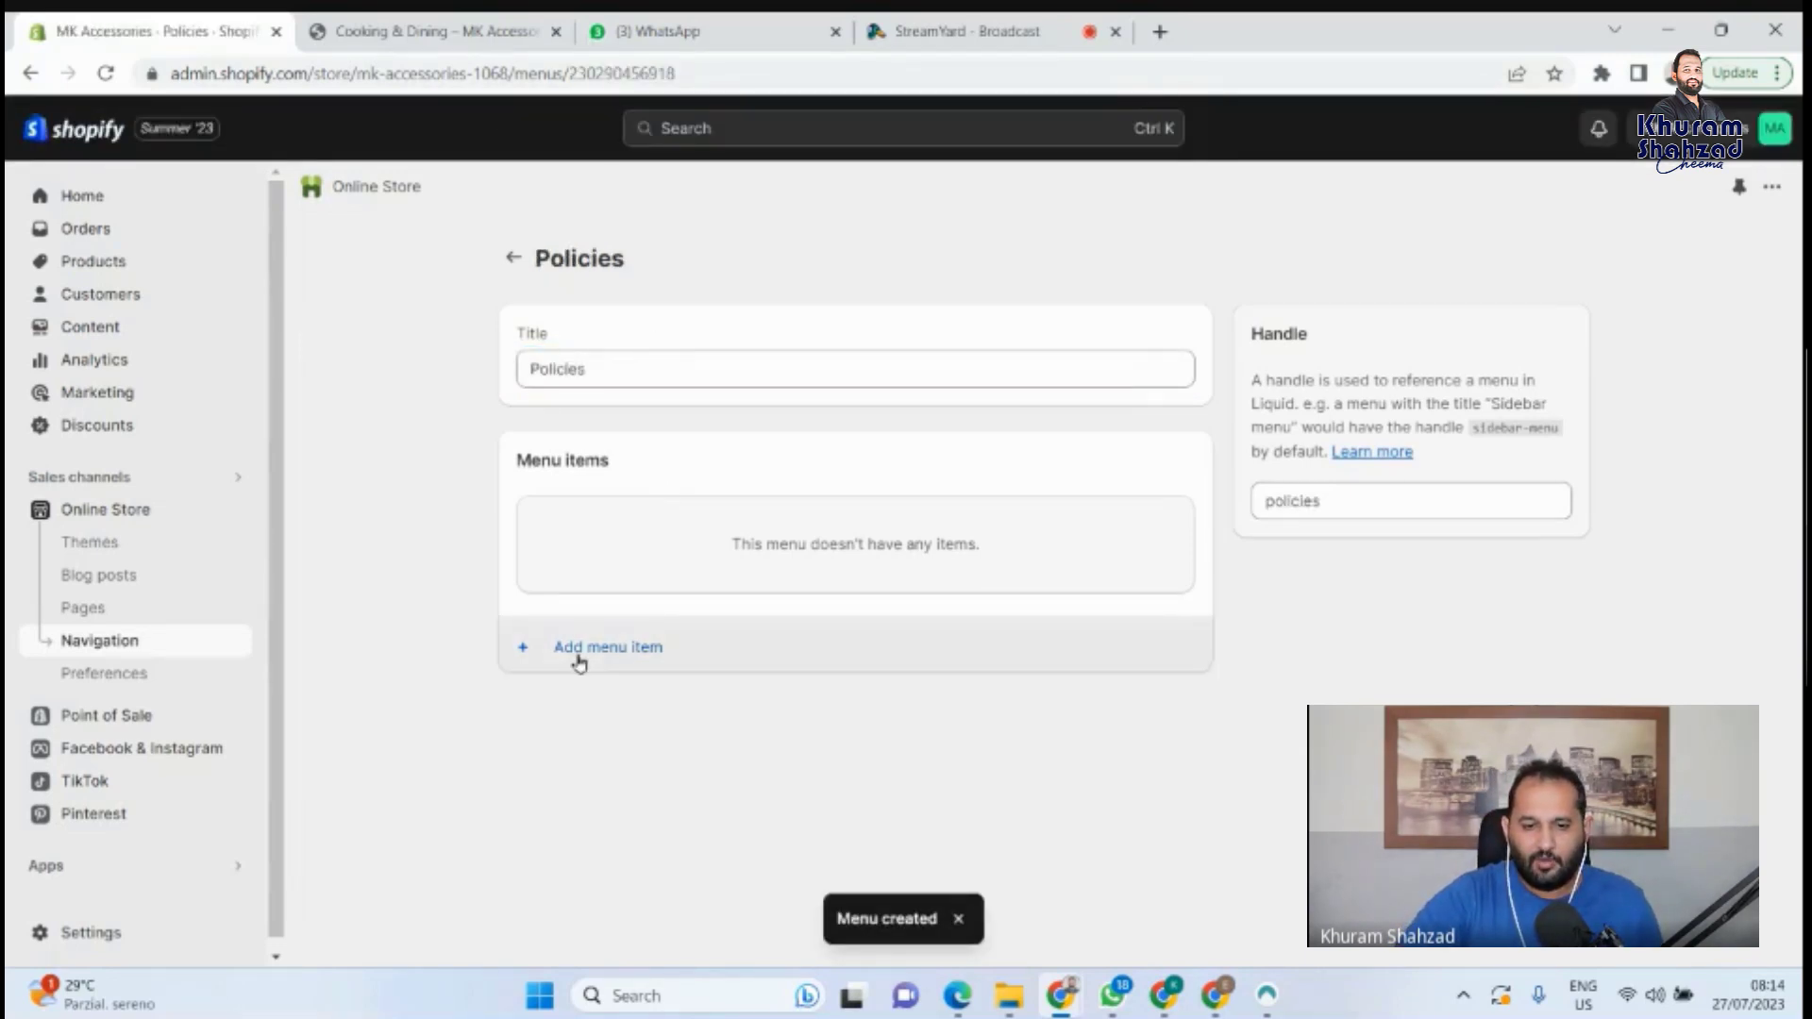
{"action": "left_click", "coordinate": [534, 652]}
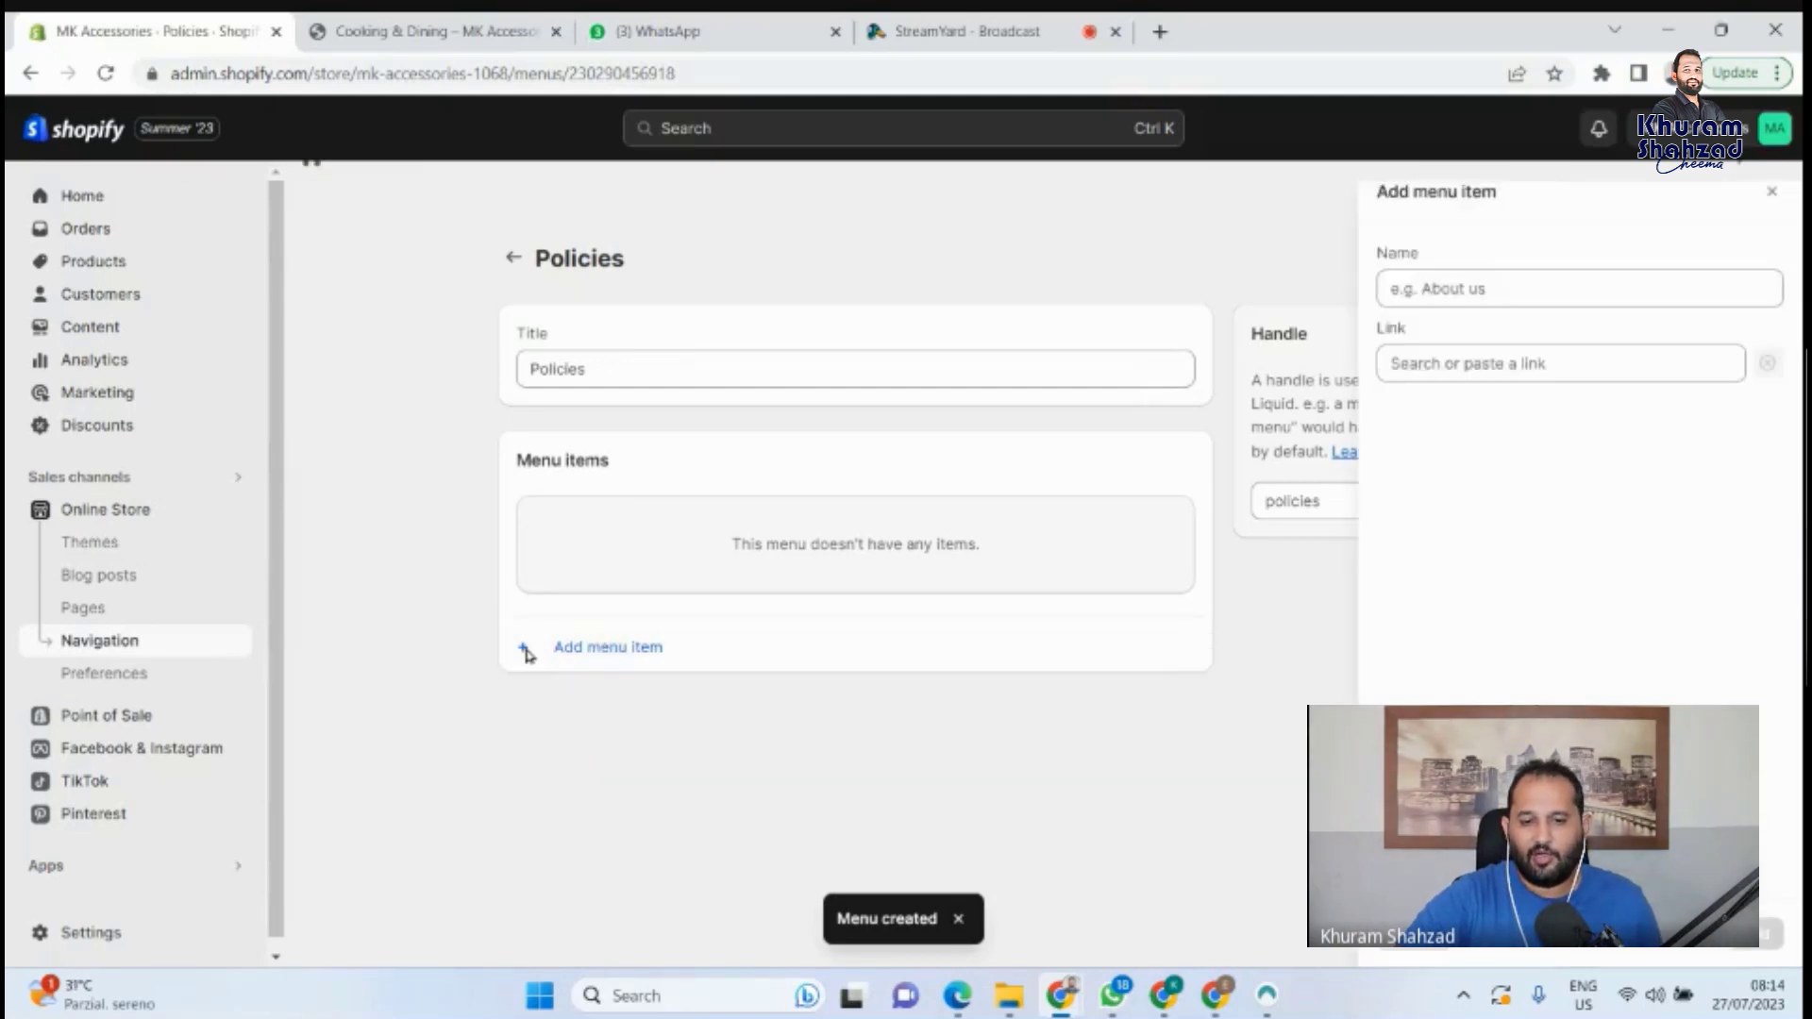
{"action": "left_click", "coordinate": [1548, 366]}
{"action": "left_click", "coordinate": [1495, 597]}
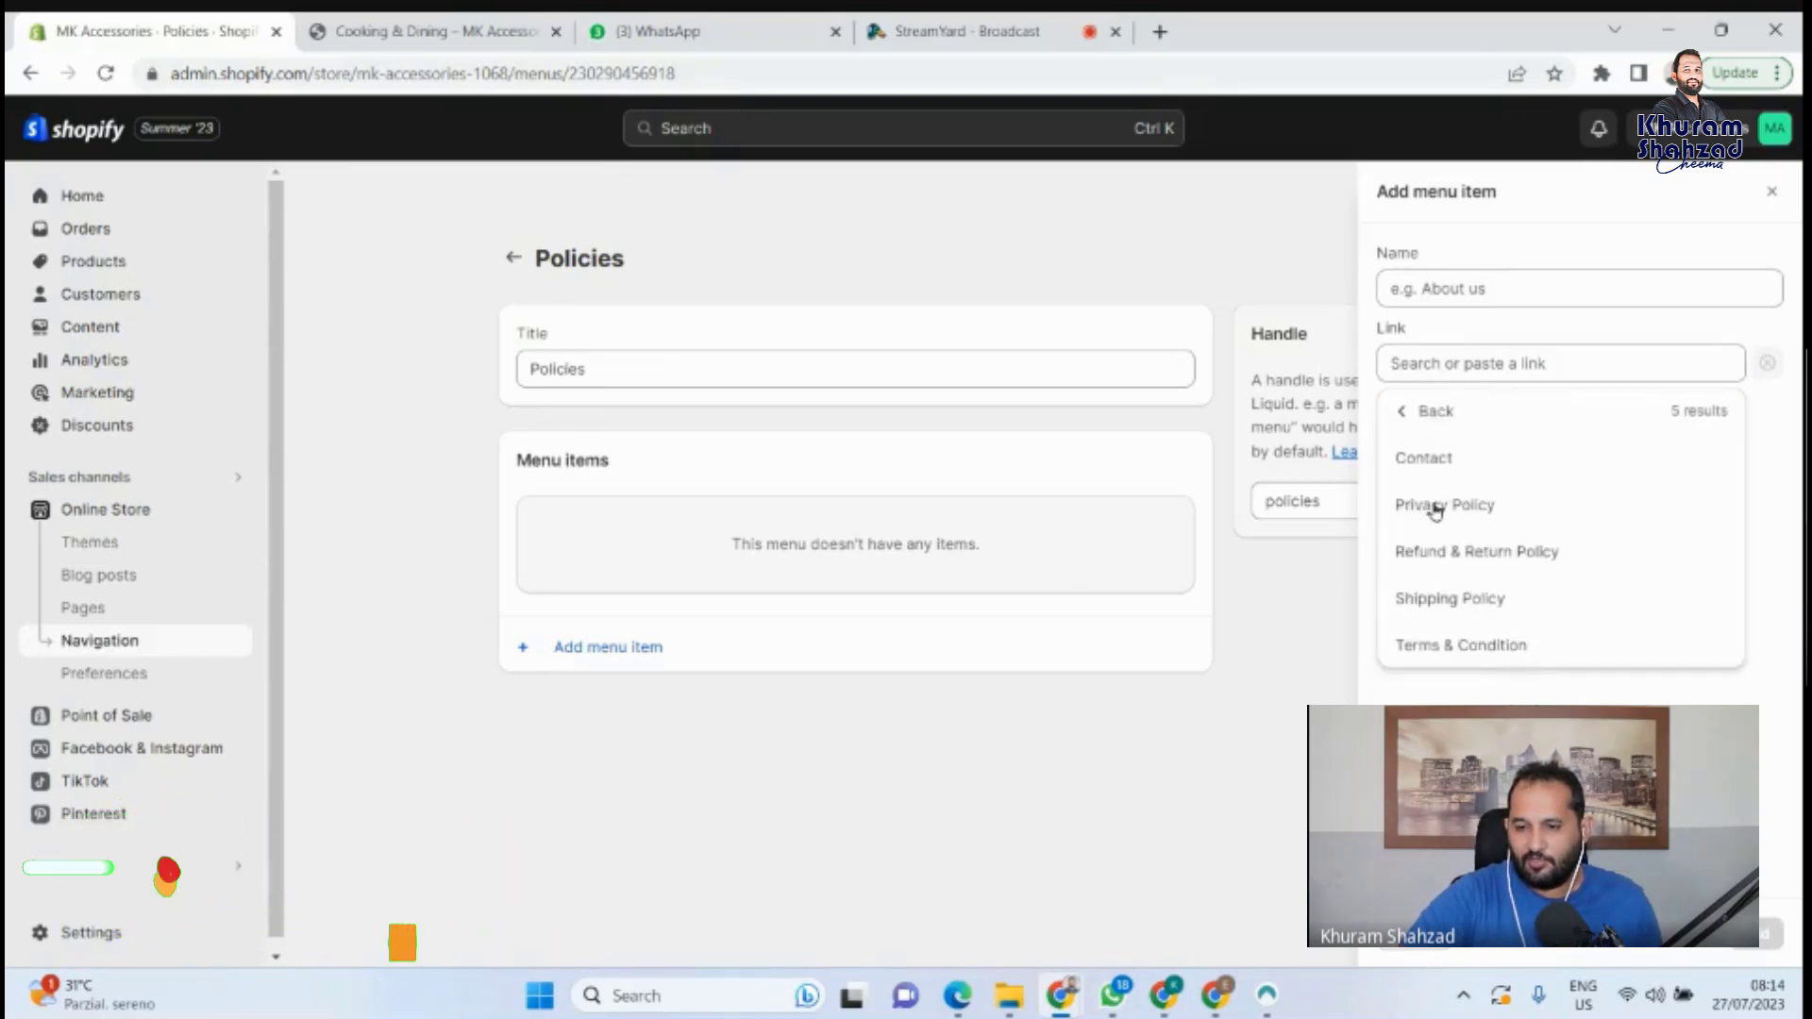
{"action": "left_click", "coordinate": [1436, 507]}
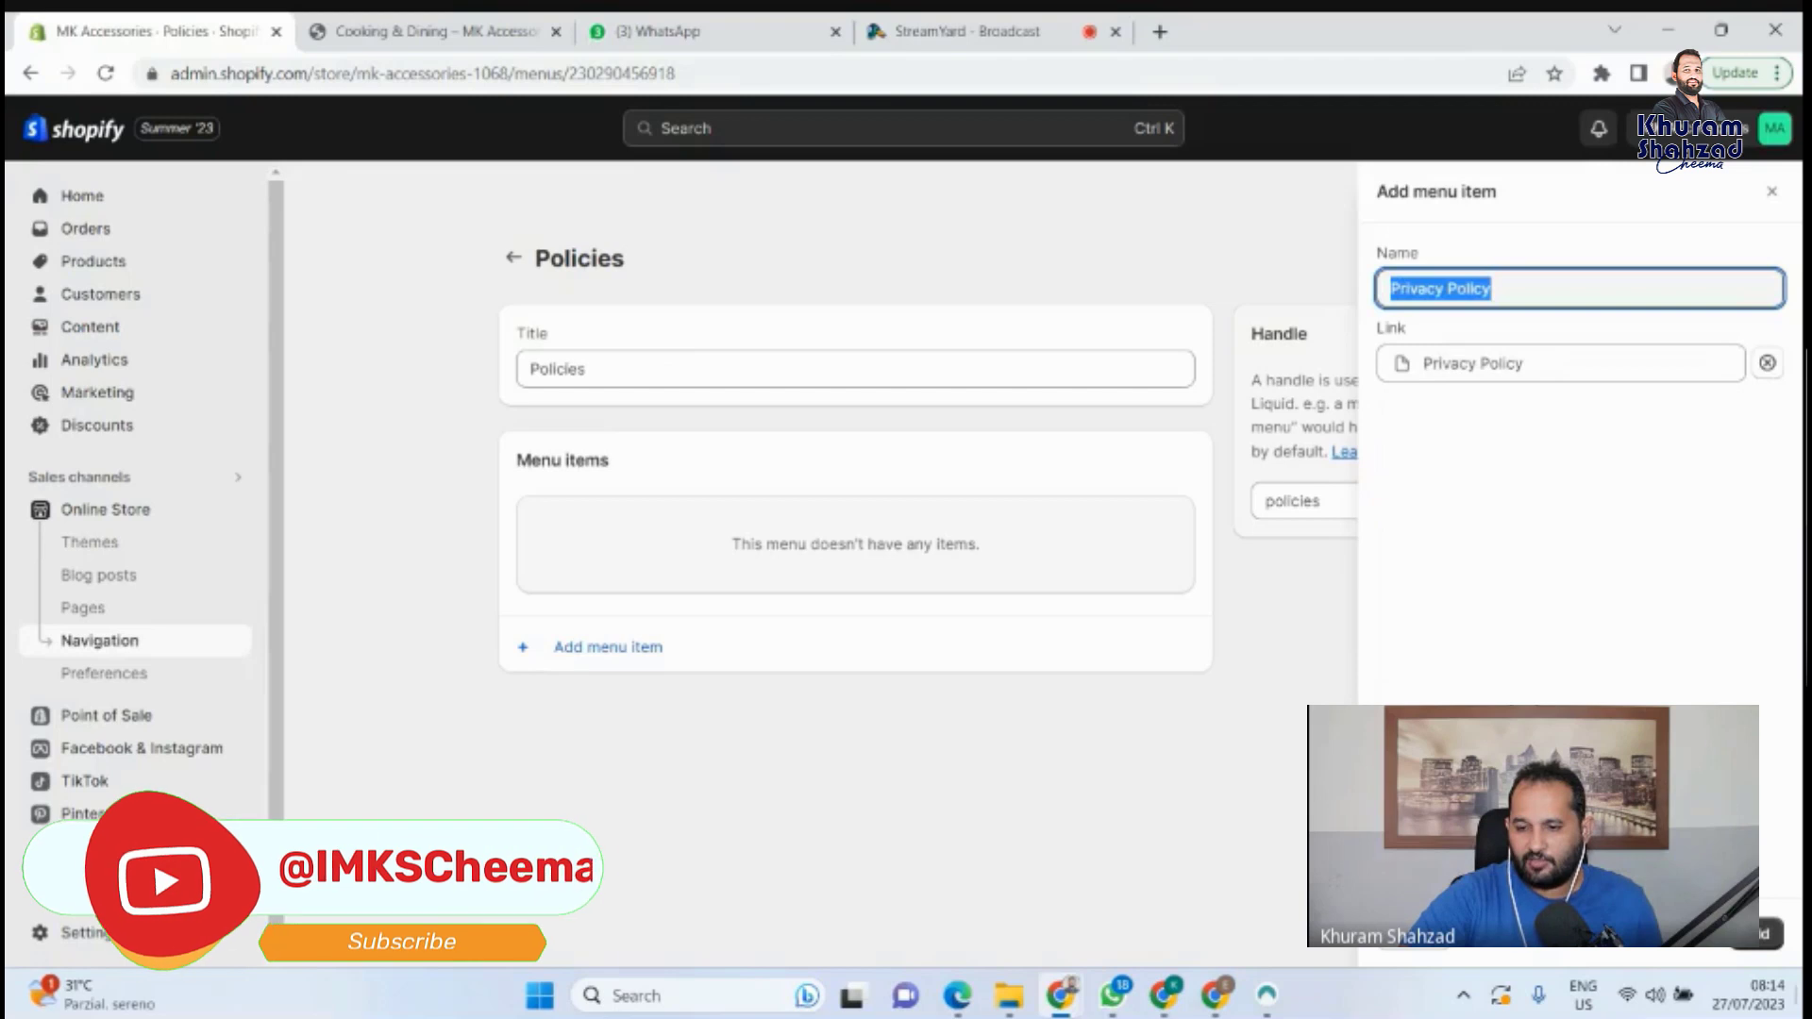
{"action": "left_click", "coordinate": [1757, 935]}
Add a menu item linked to the Refund & Return Policy page to the Policies menu.
{"action": "left_click", "coordinate": [567, 609]}
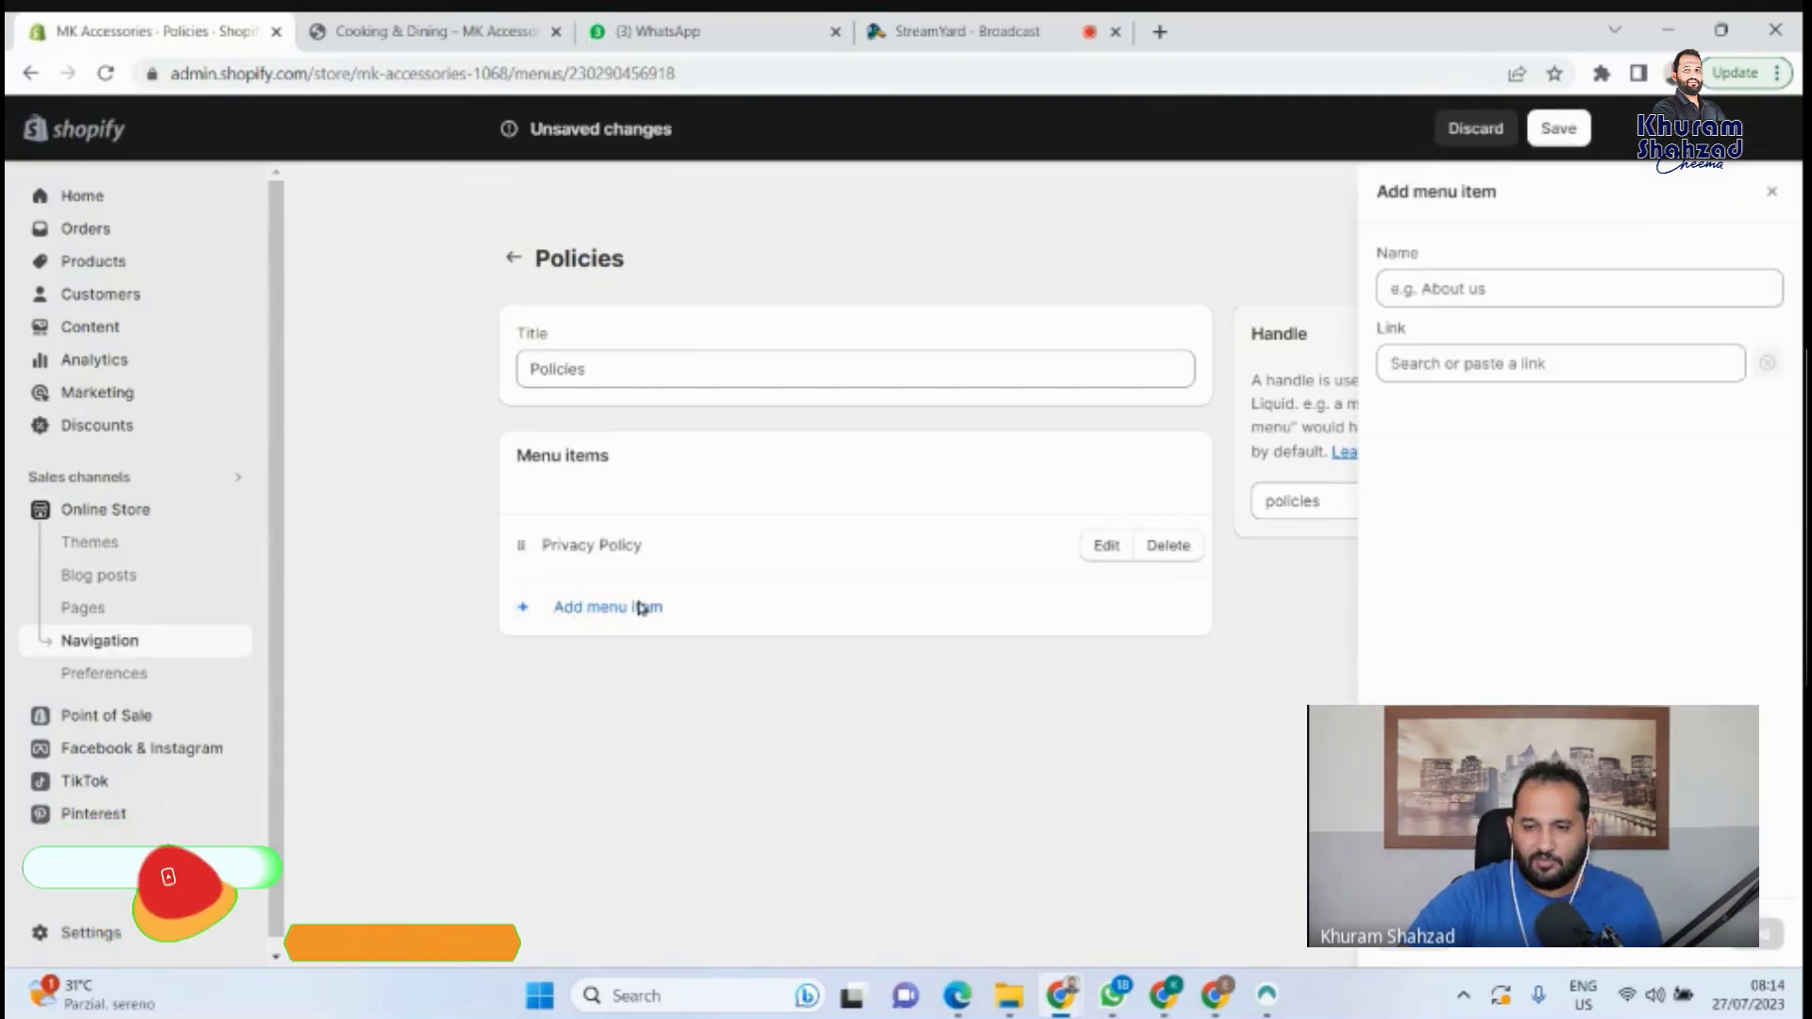
{"action": "left_click", "coordinate": [1469, 364]}
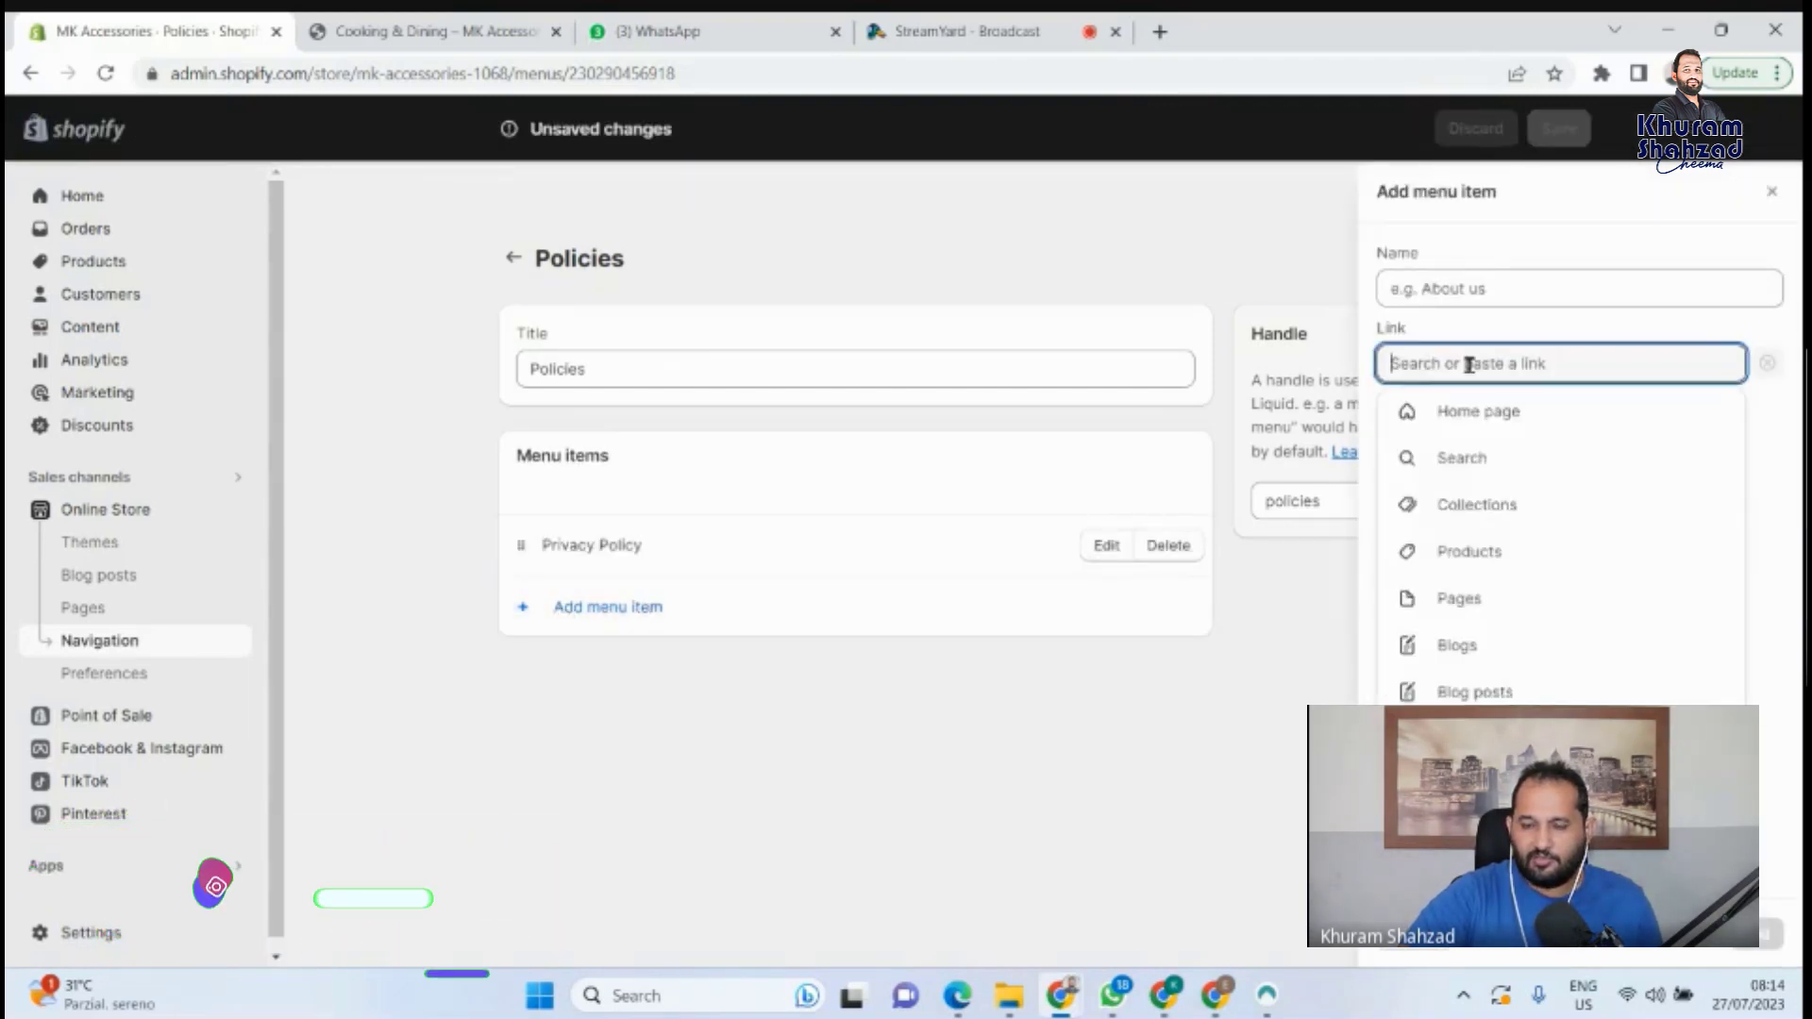
{"action": "left_click", "coordinate": [1480, 555]}
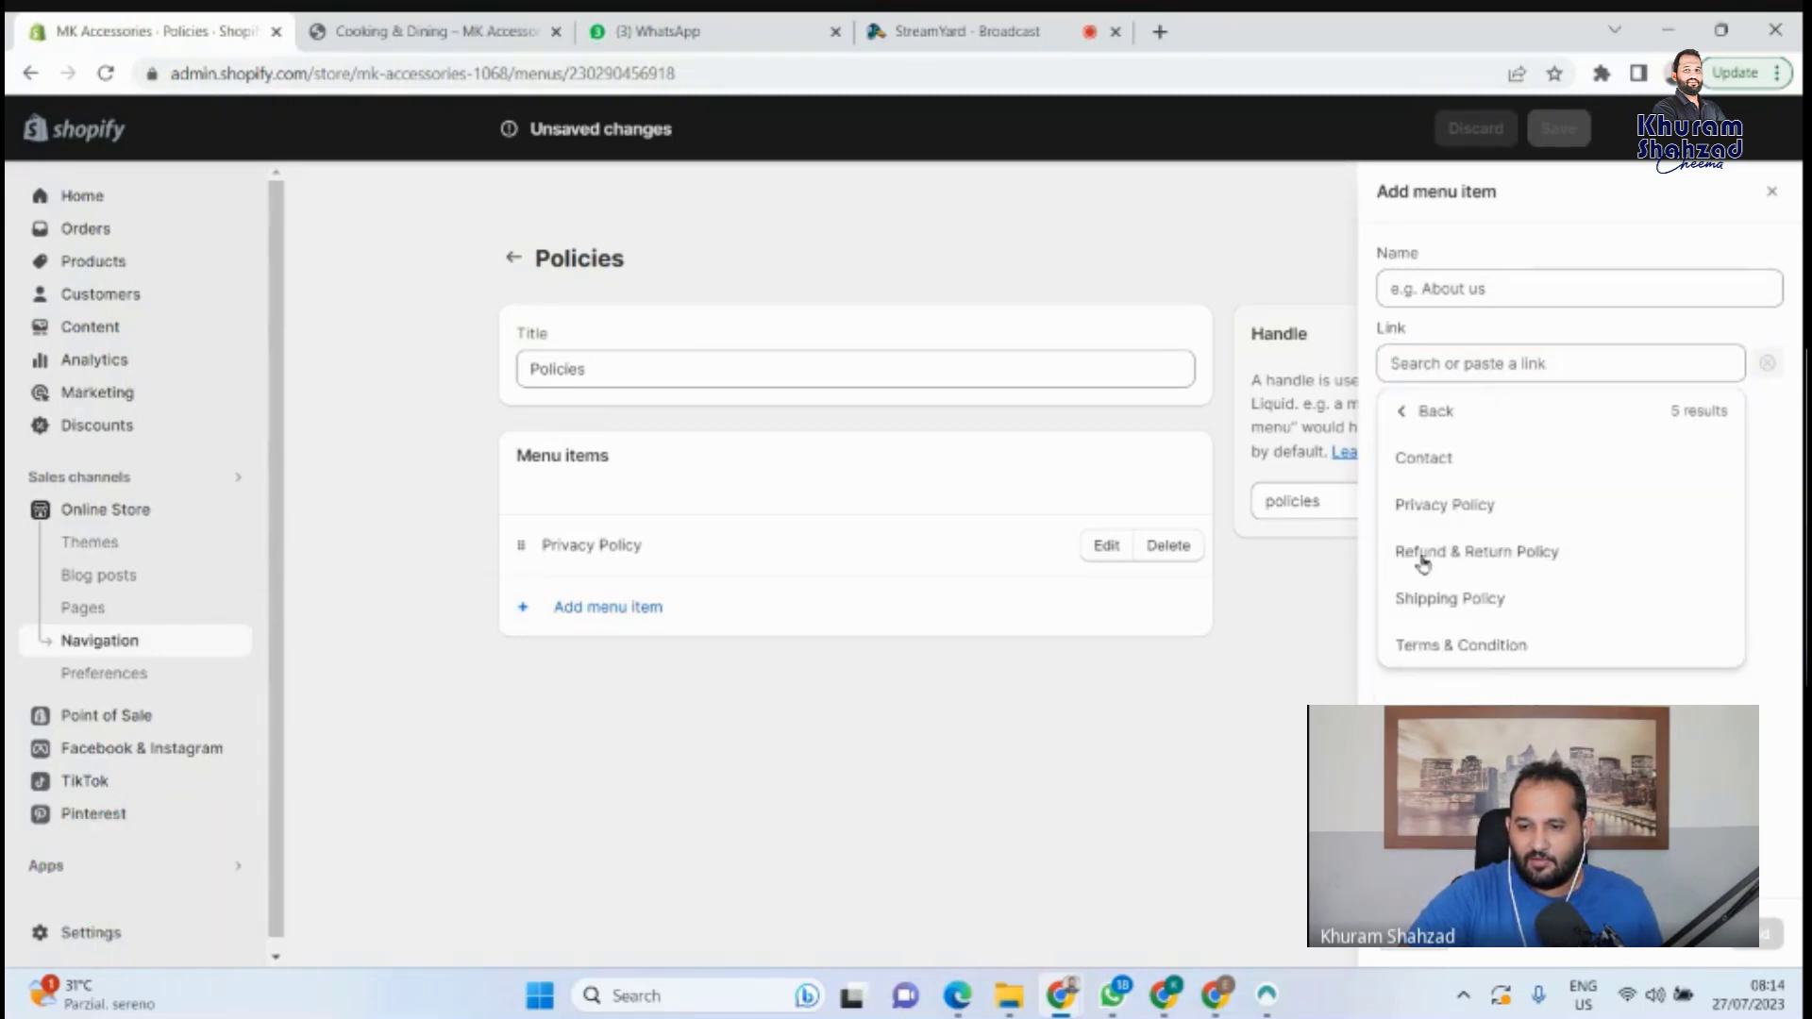
{"action": "left_click", "coordinate": [1423, 561]}
{"action": "left_click", "coordinate": [1763, 935]}
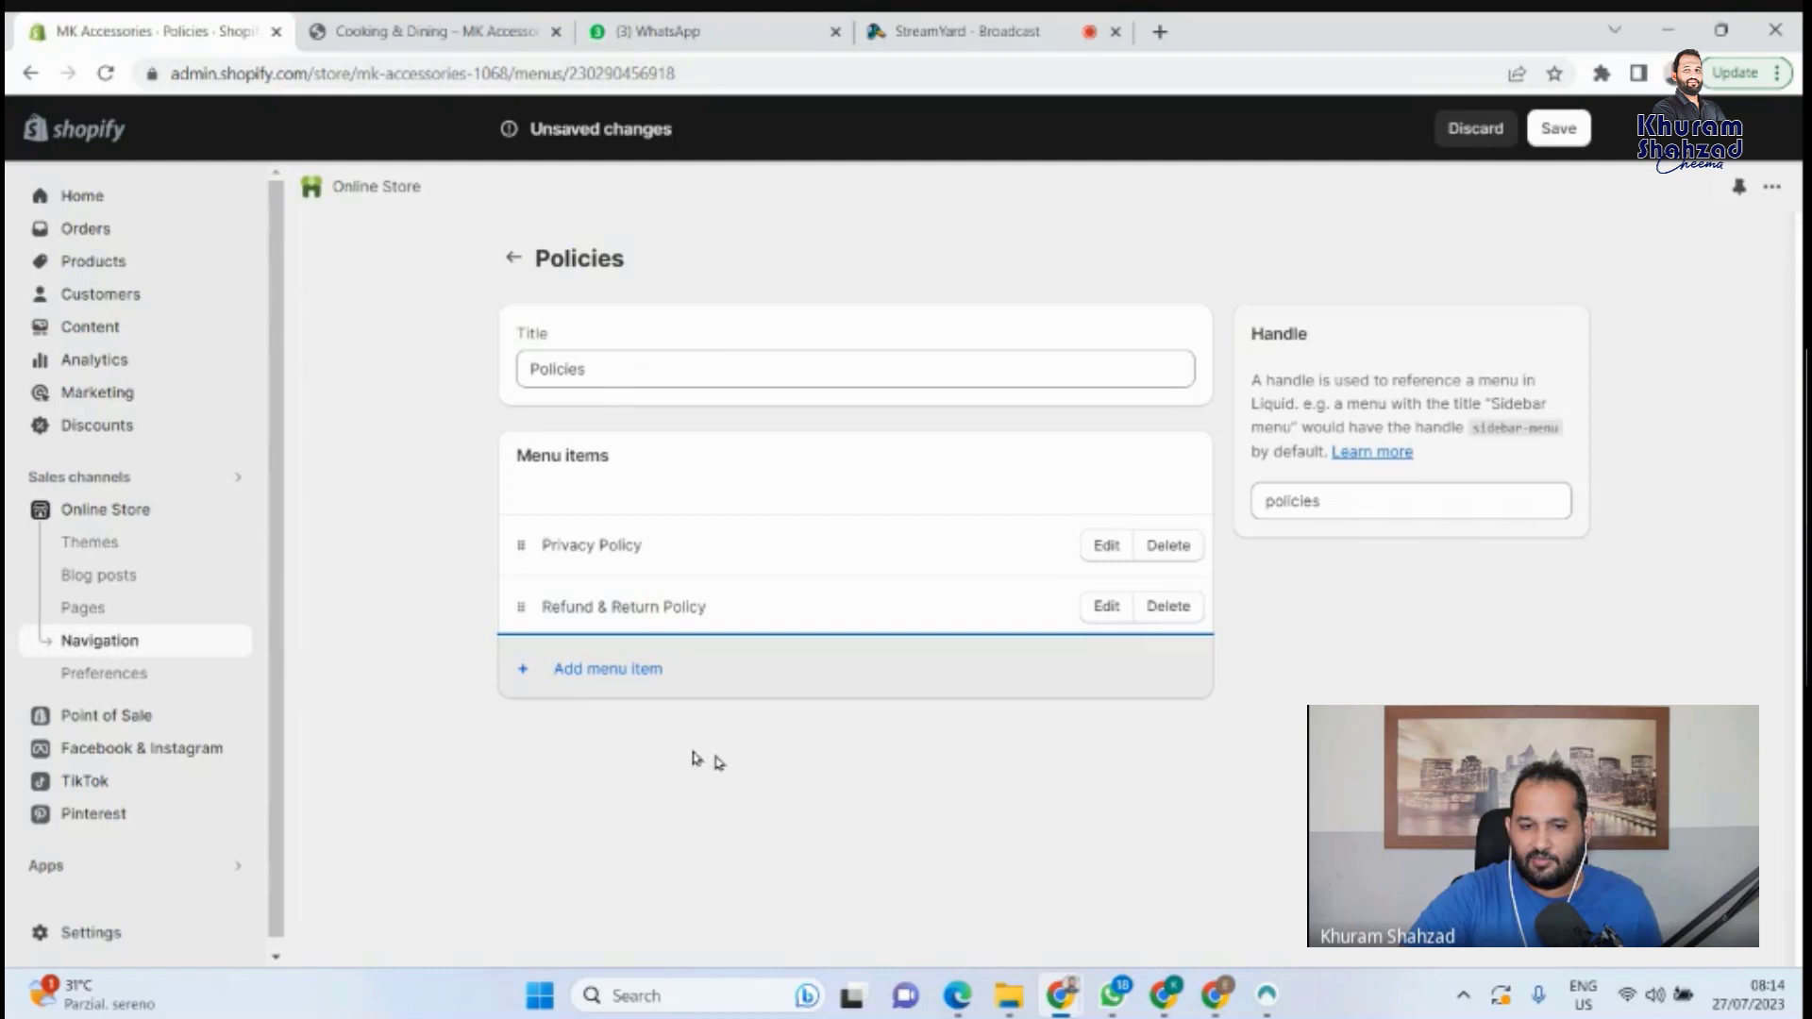
Add a menu item linked to the Shipping Policy page to the Policies menu.
{"action": "left_click", "coordinate": [566, 670]}
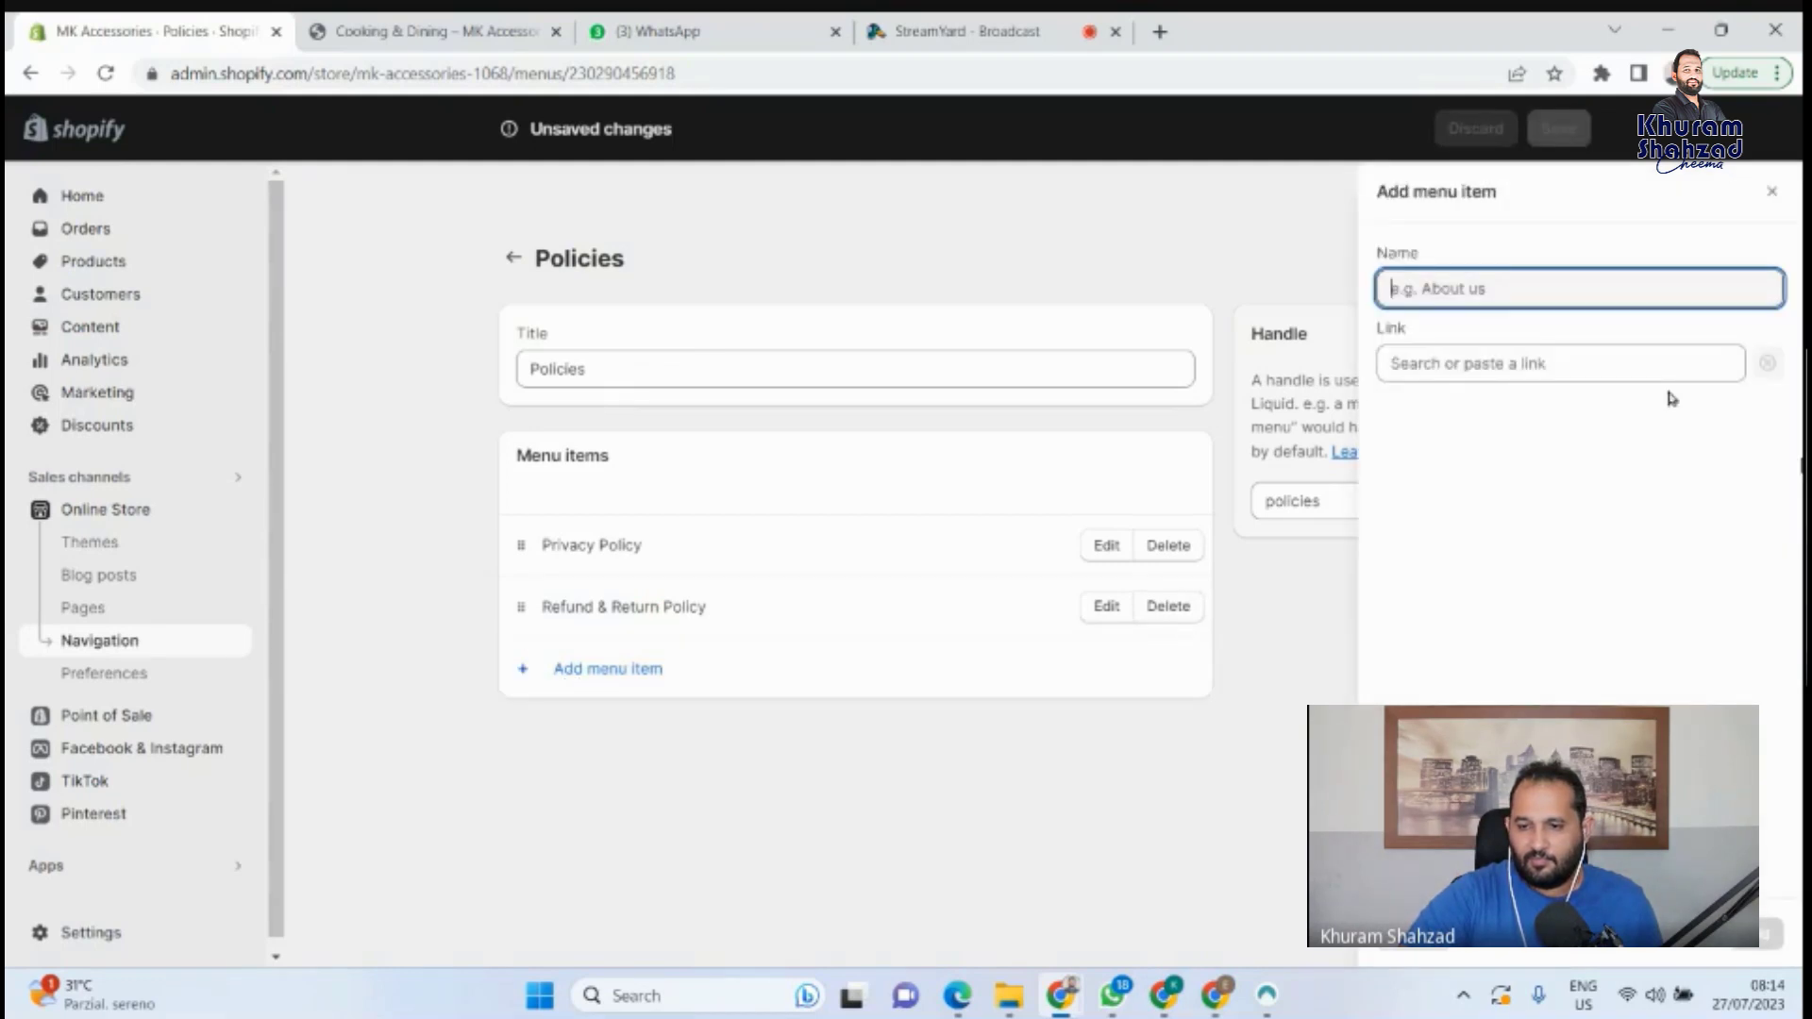
{"action": "left_click", "coordinate": [1666, 366]}
{"action": "left_click", "coordinate": [1473, 600]}
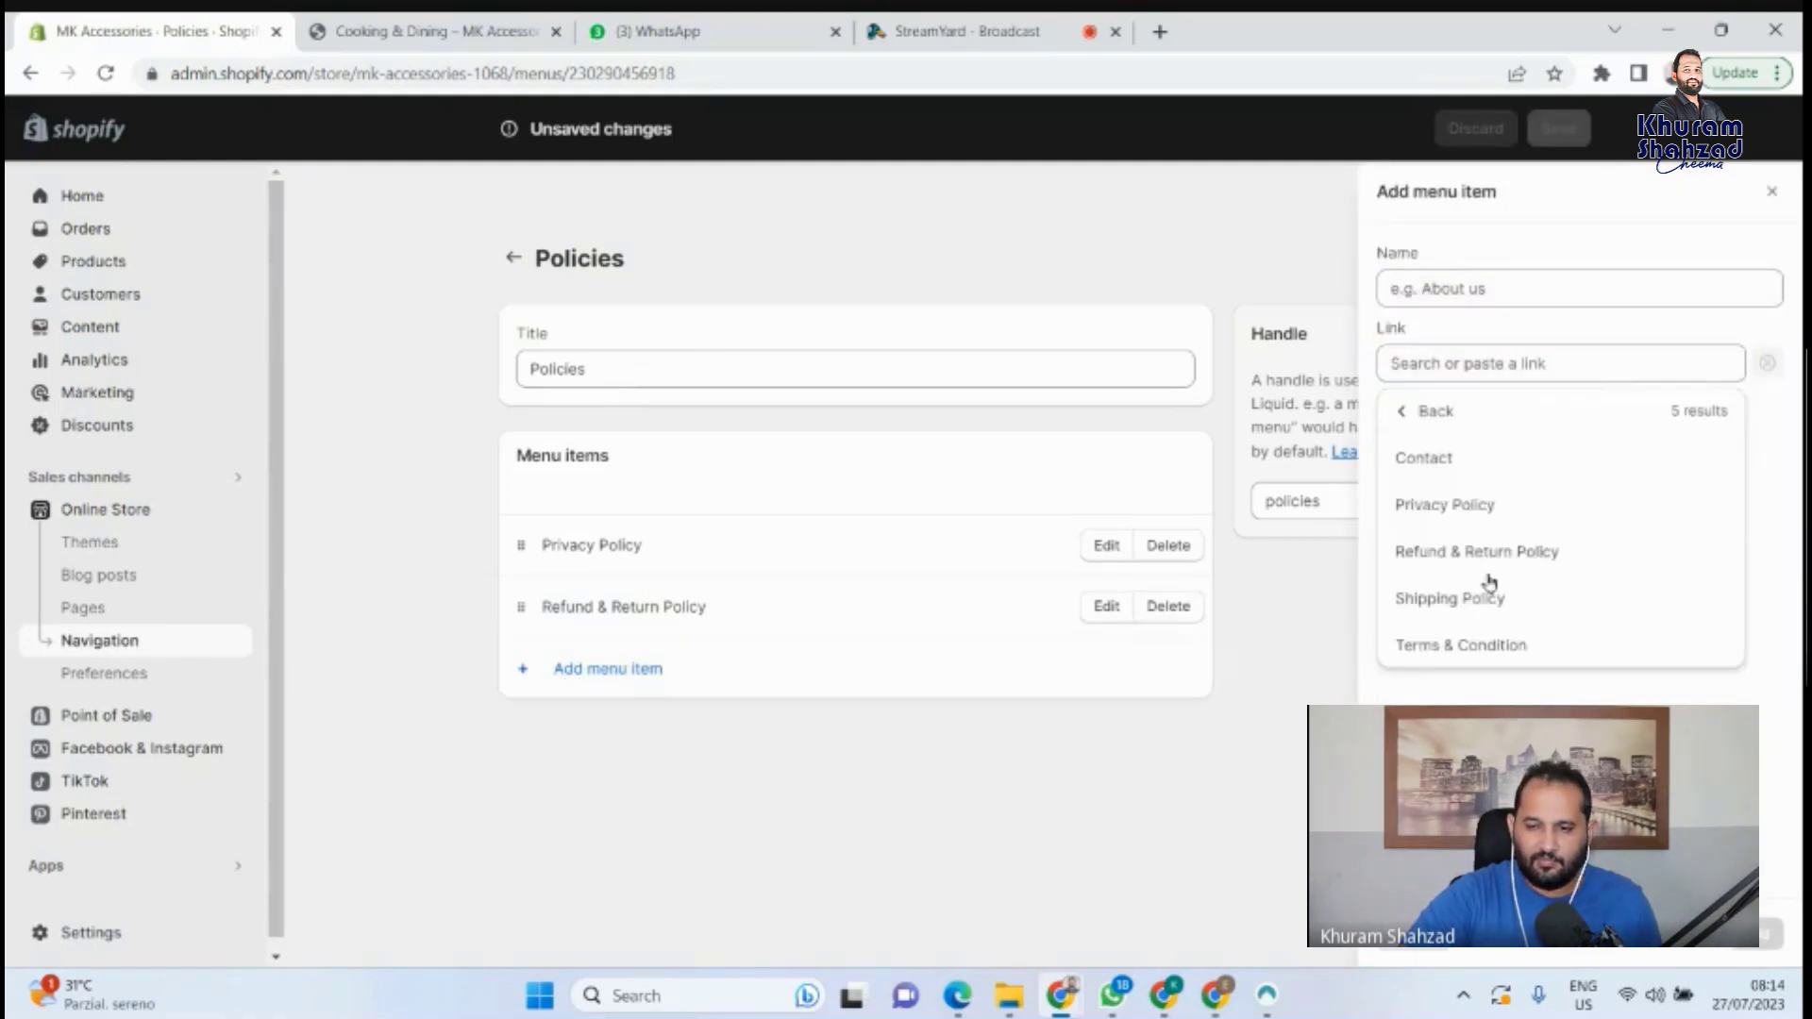
{"action": "left_click", "coordinate": [1450, 604]}
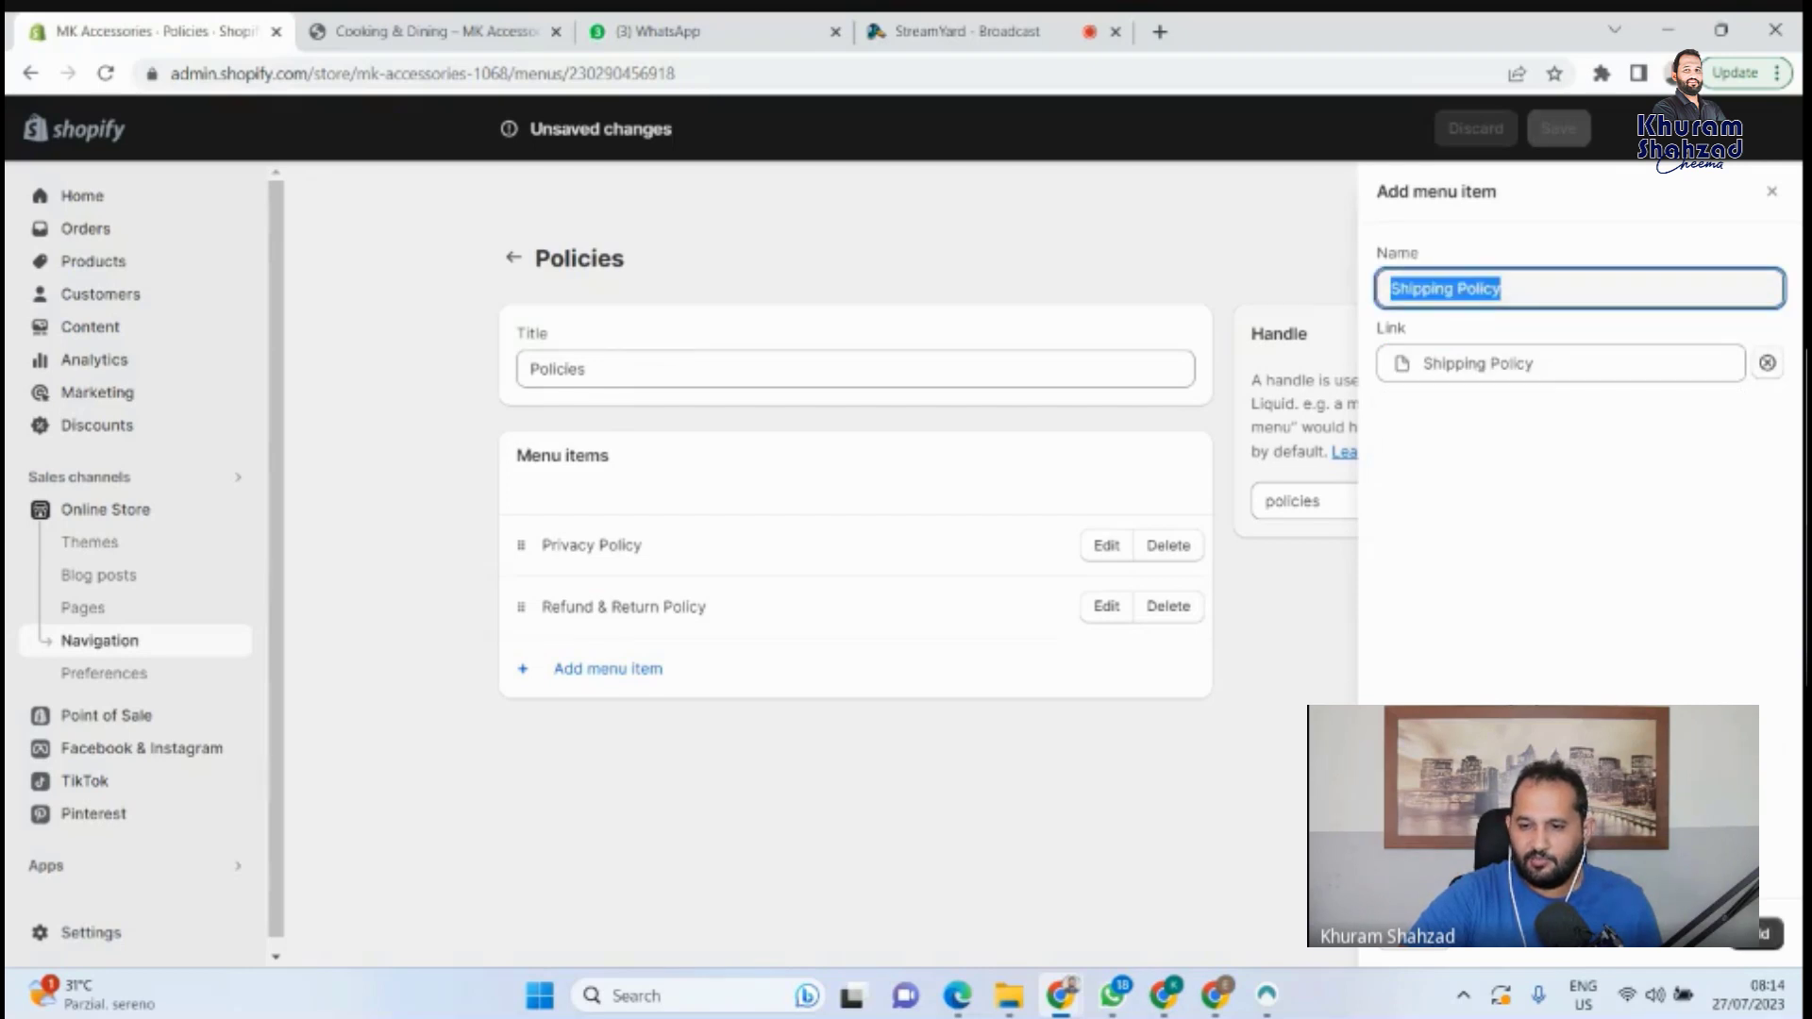
{"action": "key", "text": "Return"}
Add a menu item linked to the Terms & Condition page and save the Policies menu.
{"action": "left_click", "coordinate": [543, 731]}
{"action": "left_click", "coordinate": [1500, 363]}
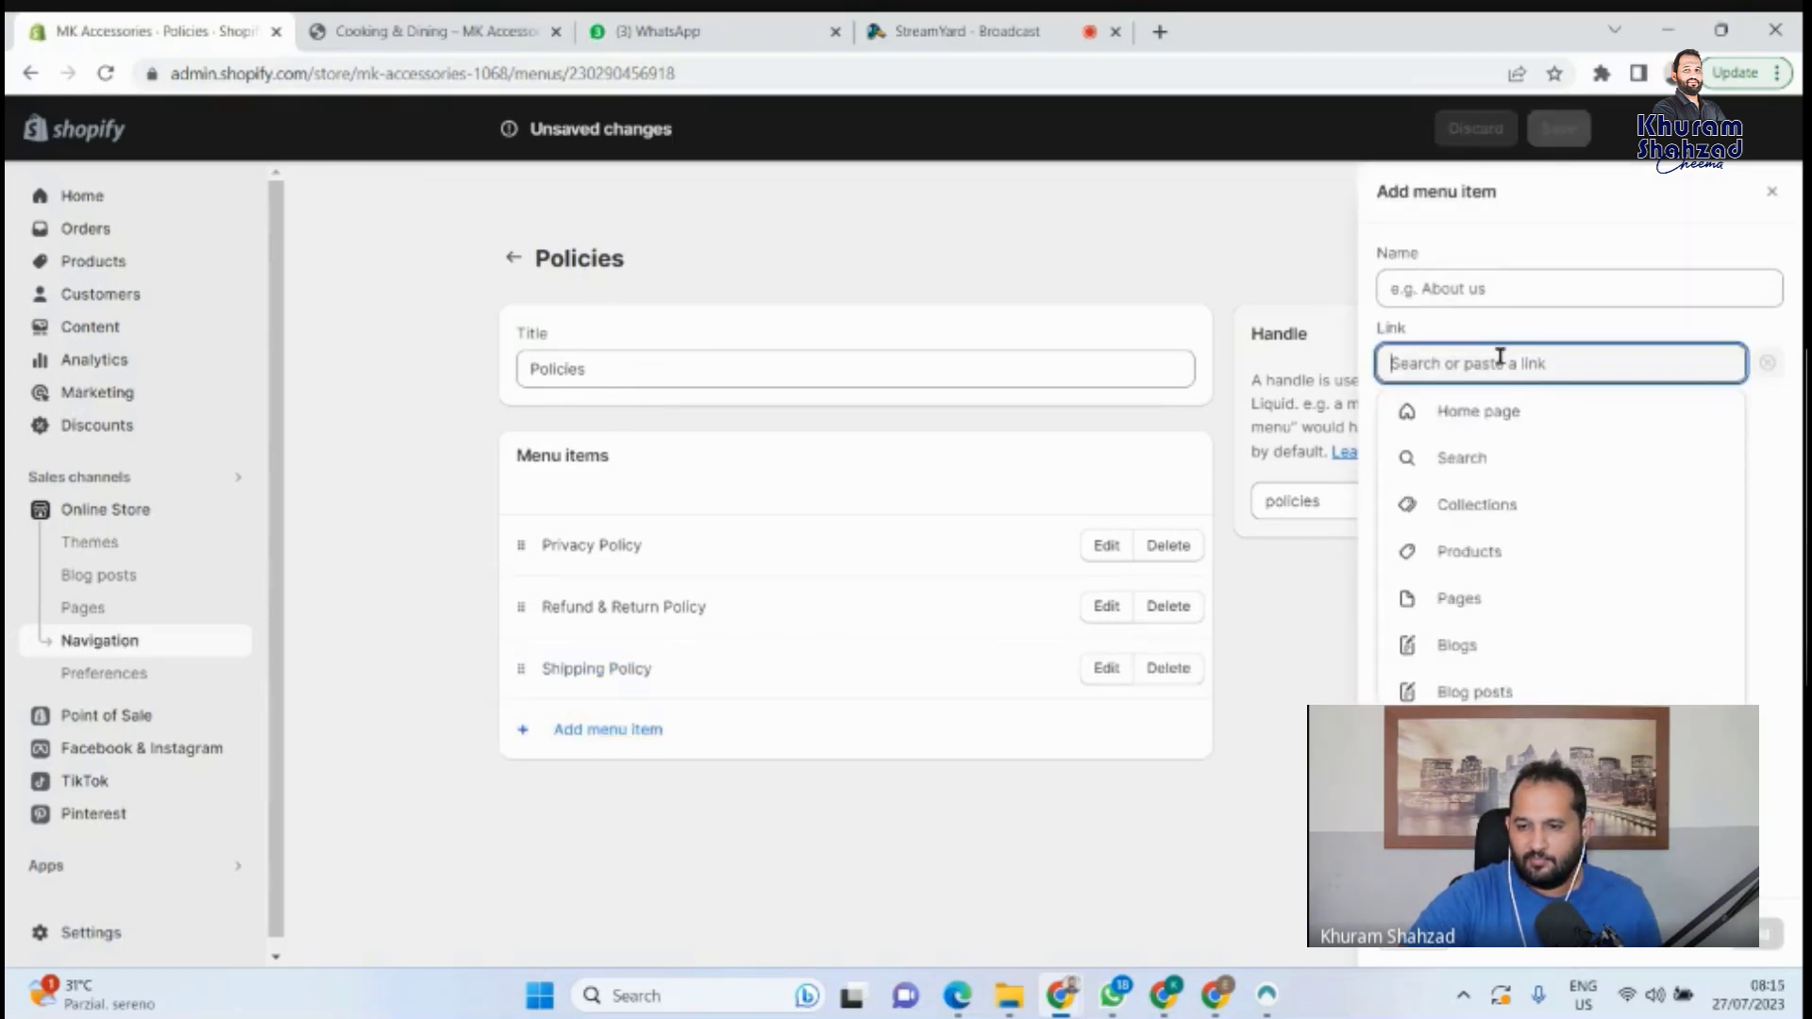
{"action": "left_click", "coordinate": [1480, 598]}
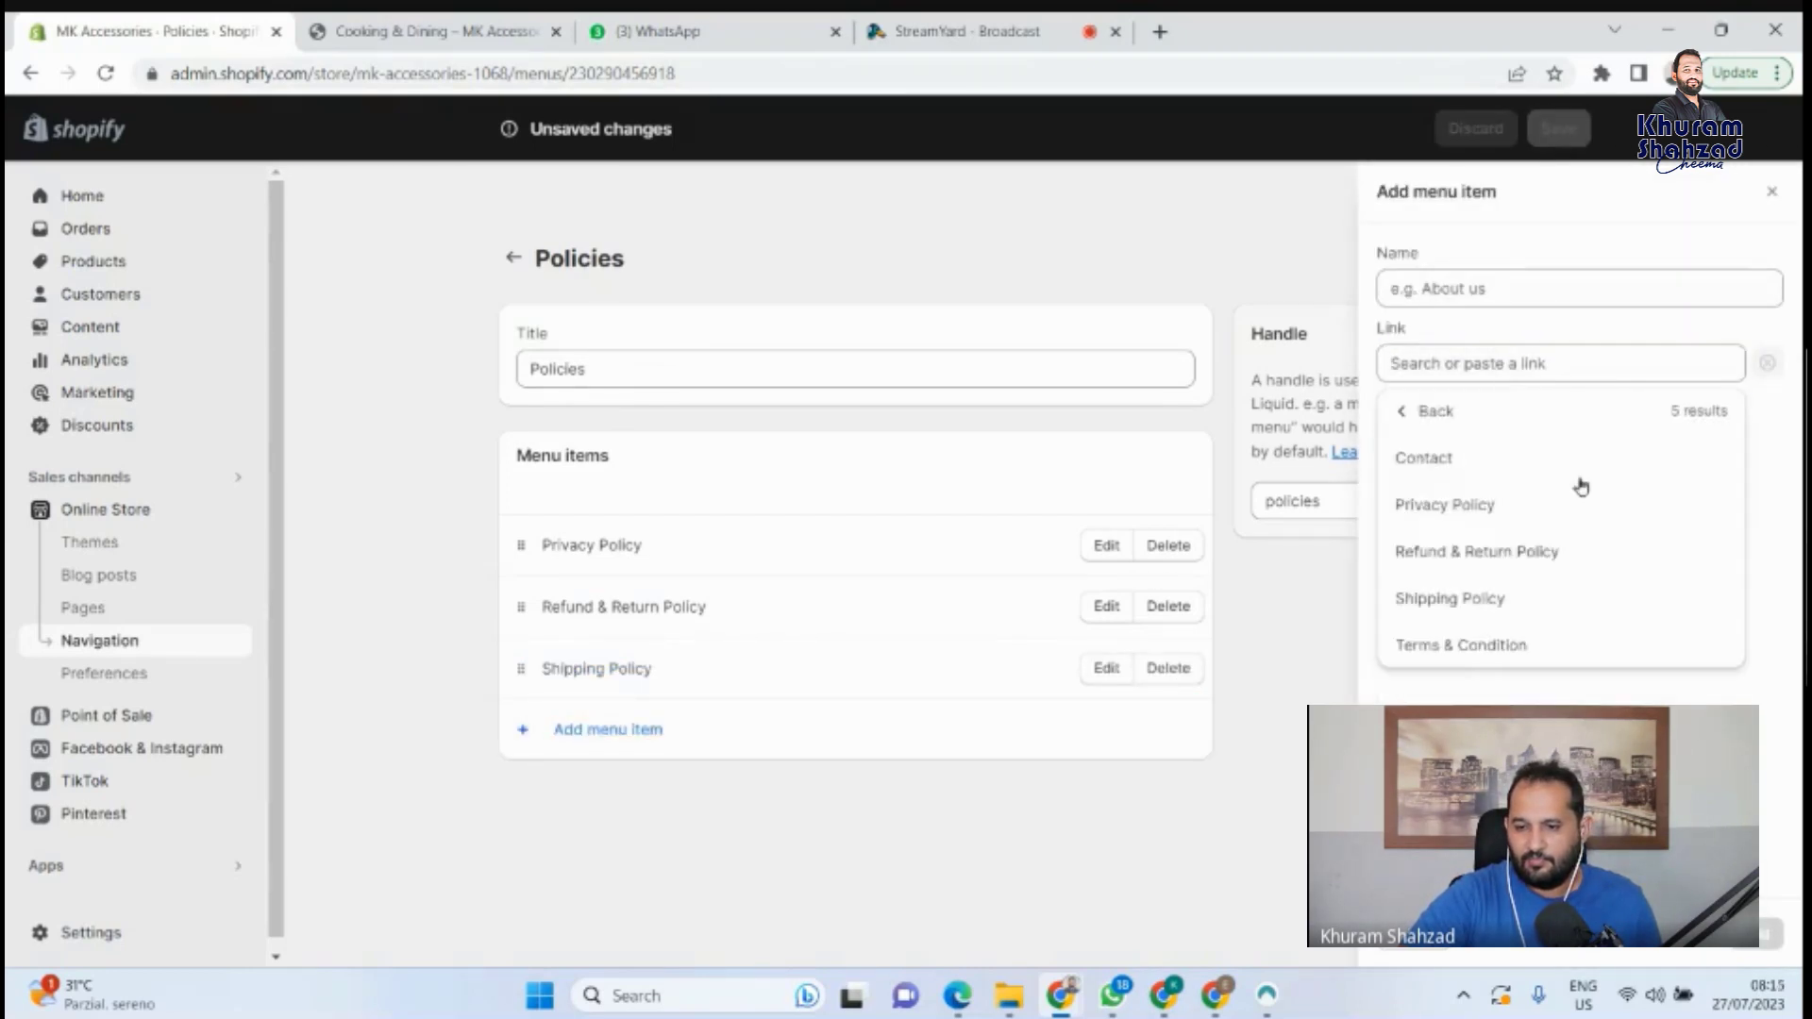
{"action": "left_click", "coordinate": [1486, 648]}
{"action": "left_click", "coordinate": [1770, 933]}
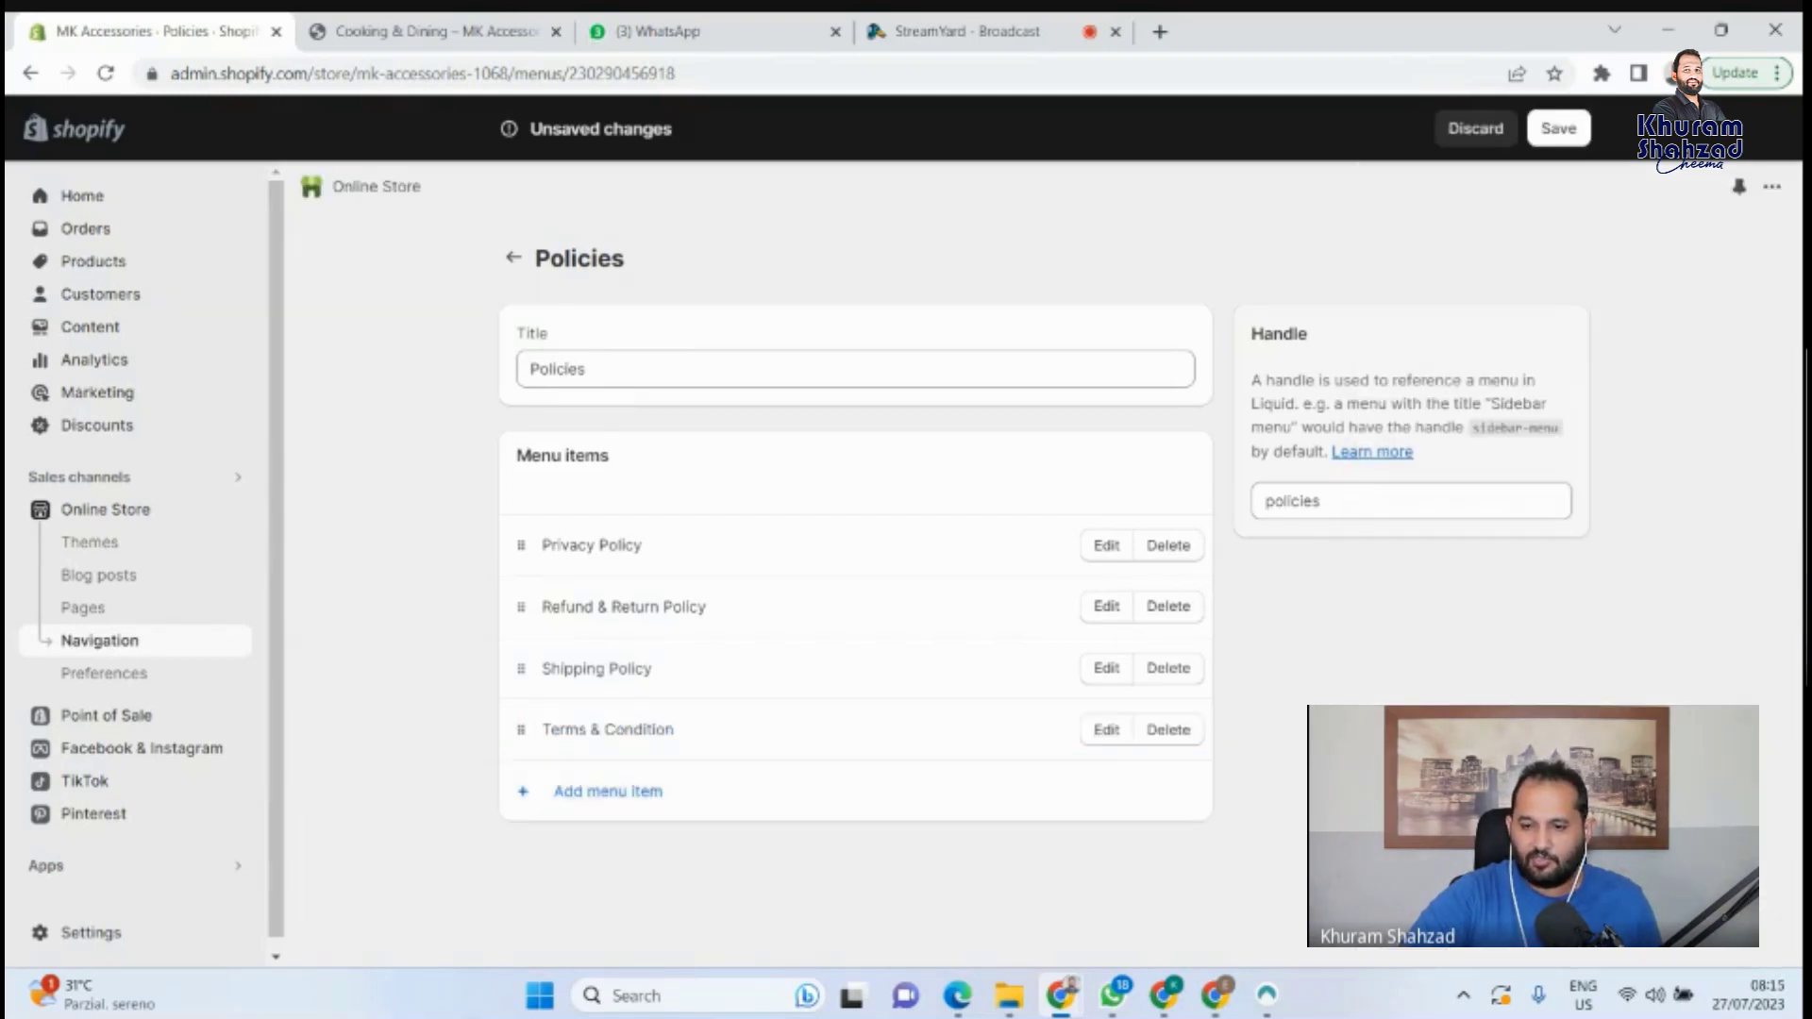
{"action": "key", "text": "ctrl+s"}
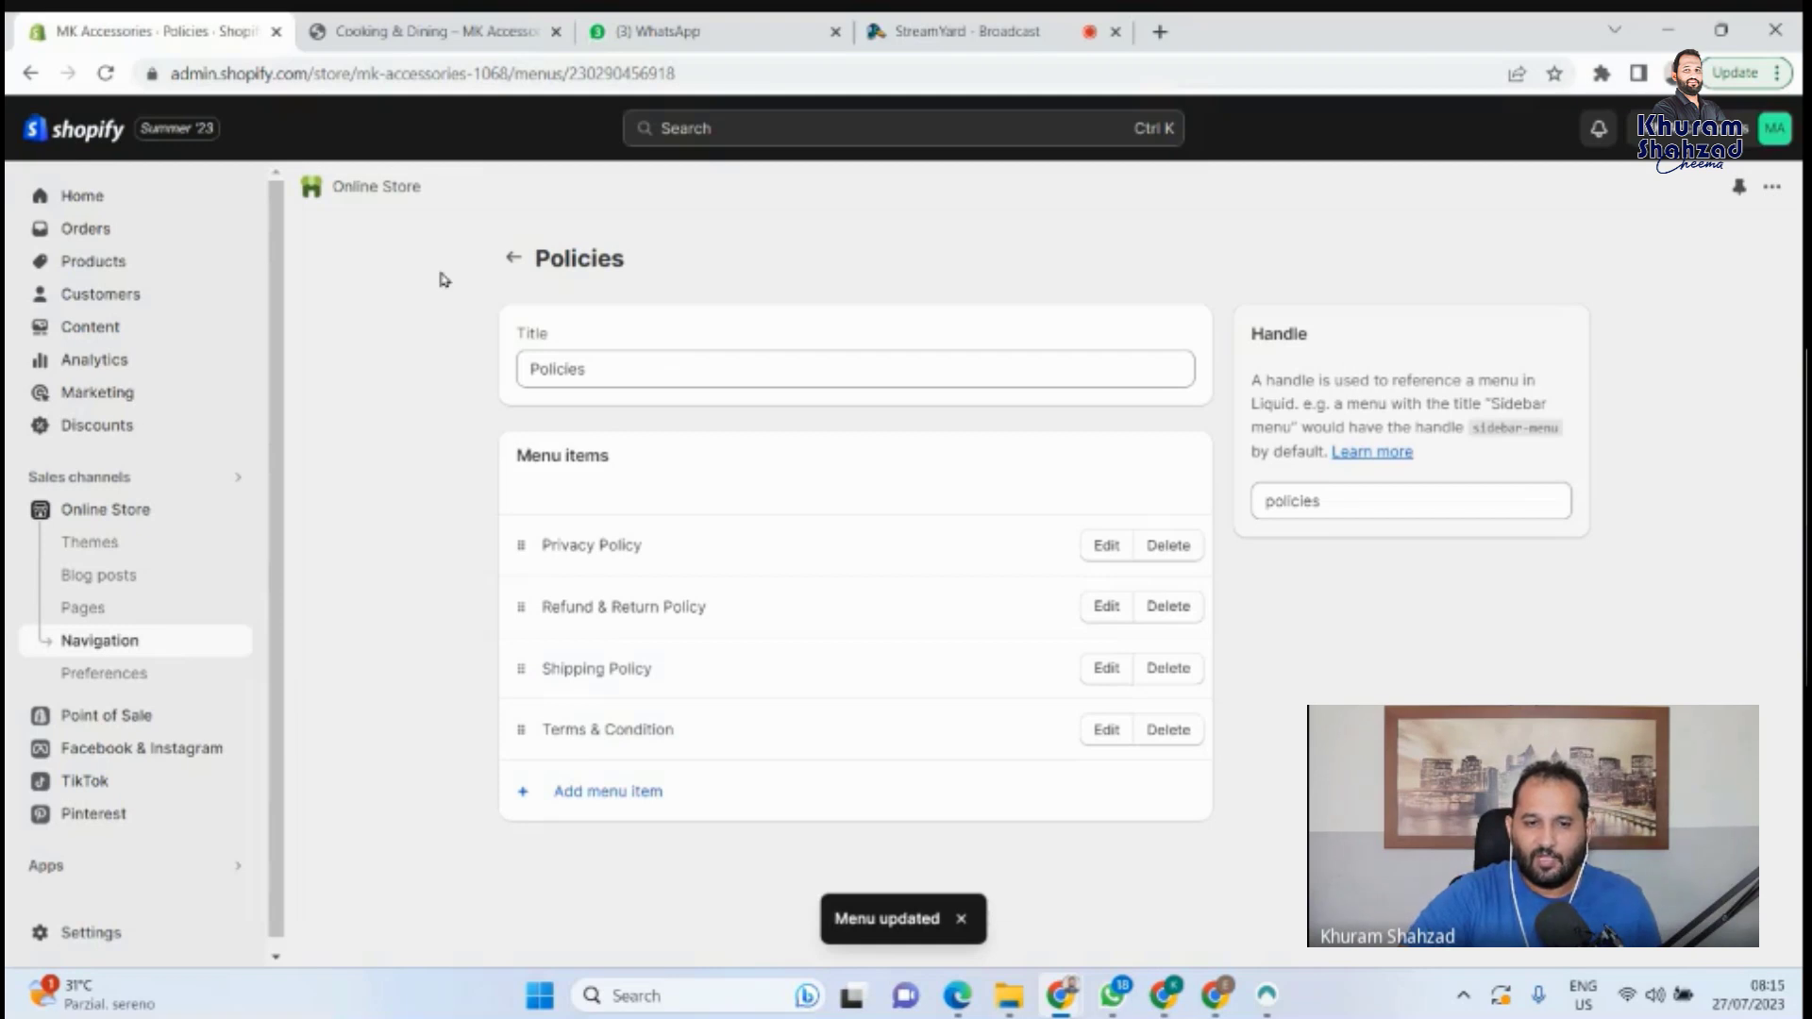
Review the store's menu list in the navigation settings and open the current Refresh theme for customizing.
{"action": "left_click", "coordinate": [130, 639]}
{"action": "scroll", "coordinate": [1082, 654], "scroll_direction": "down", "scroll_amount": 1}
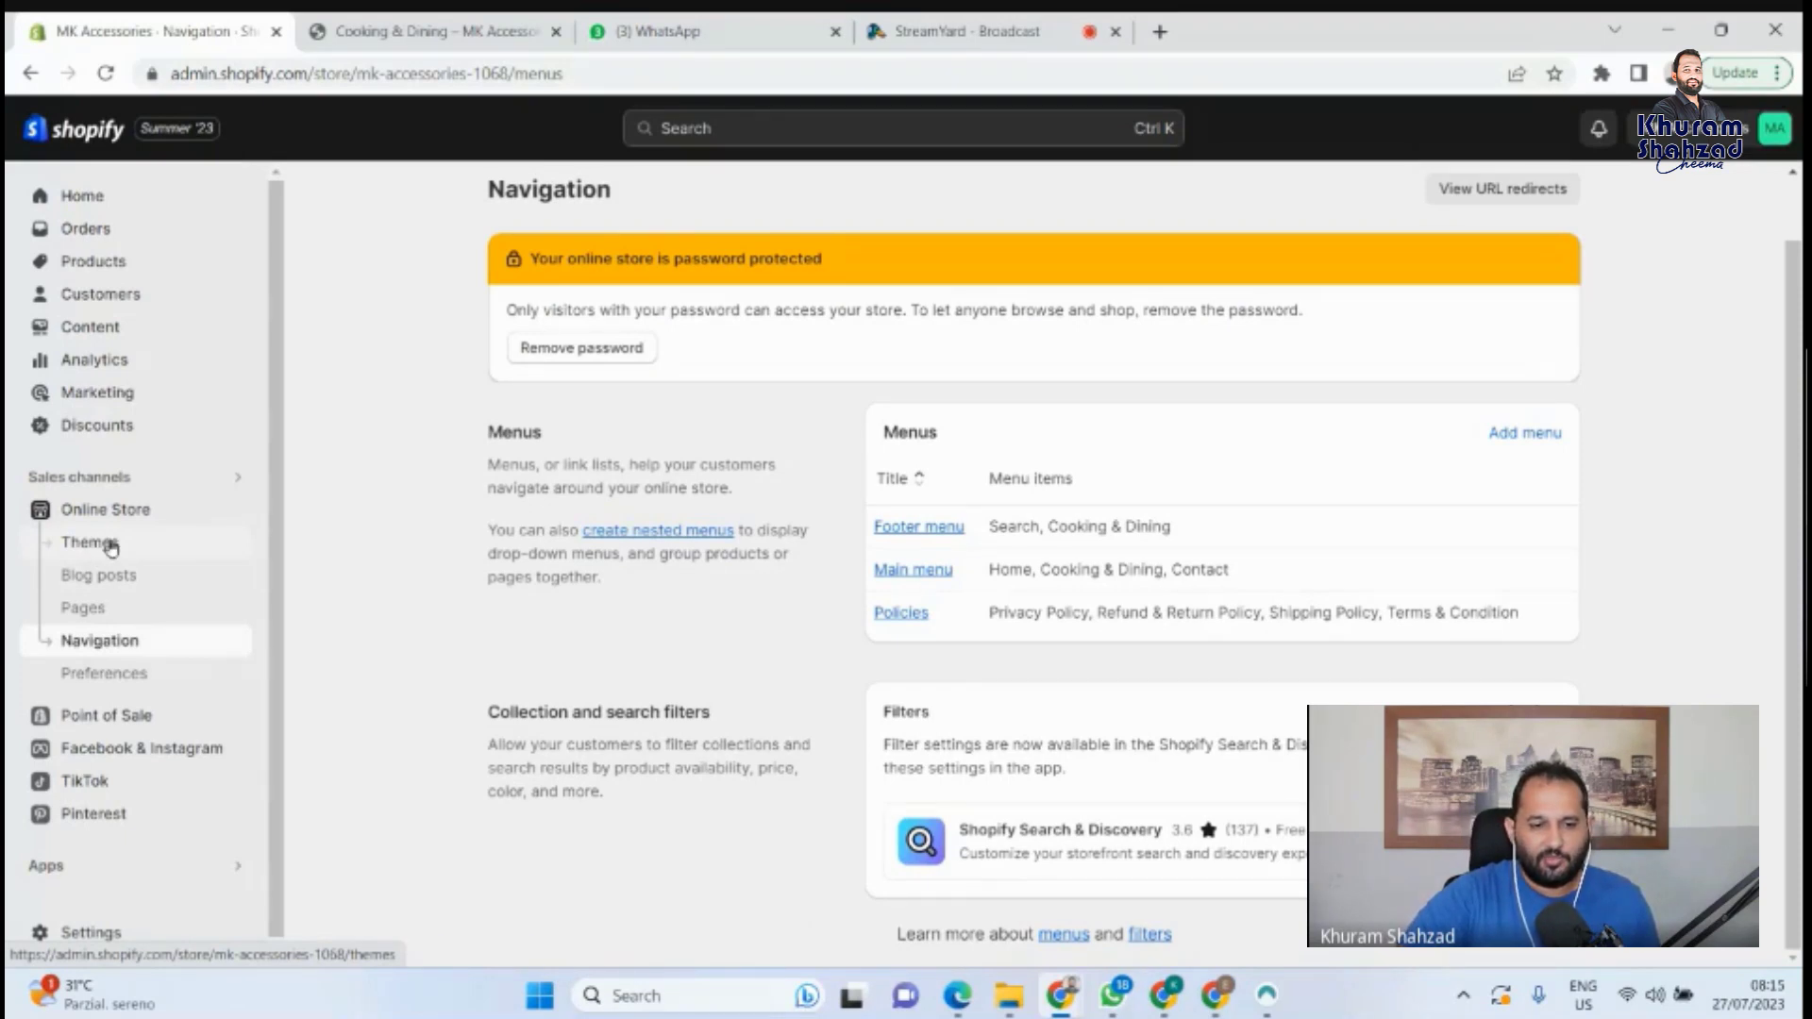
{"action": "left_click", "coordinate": [111, 546]}
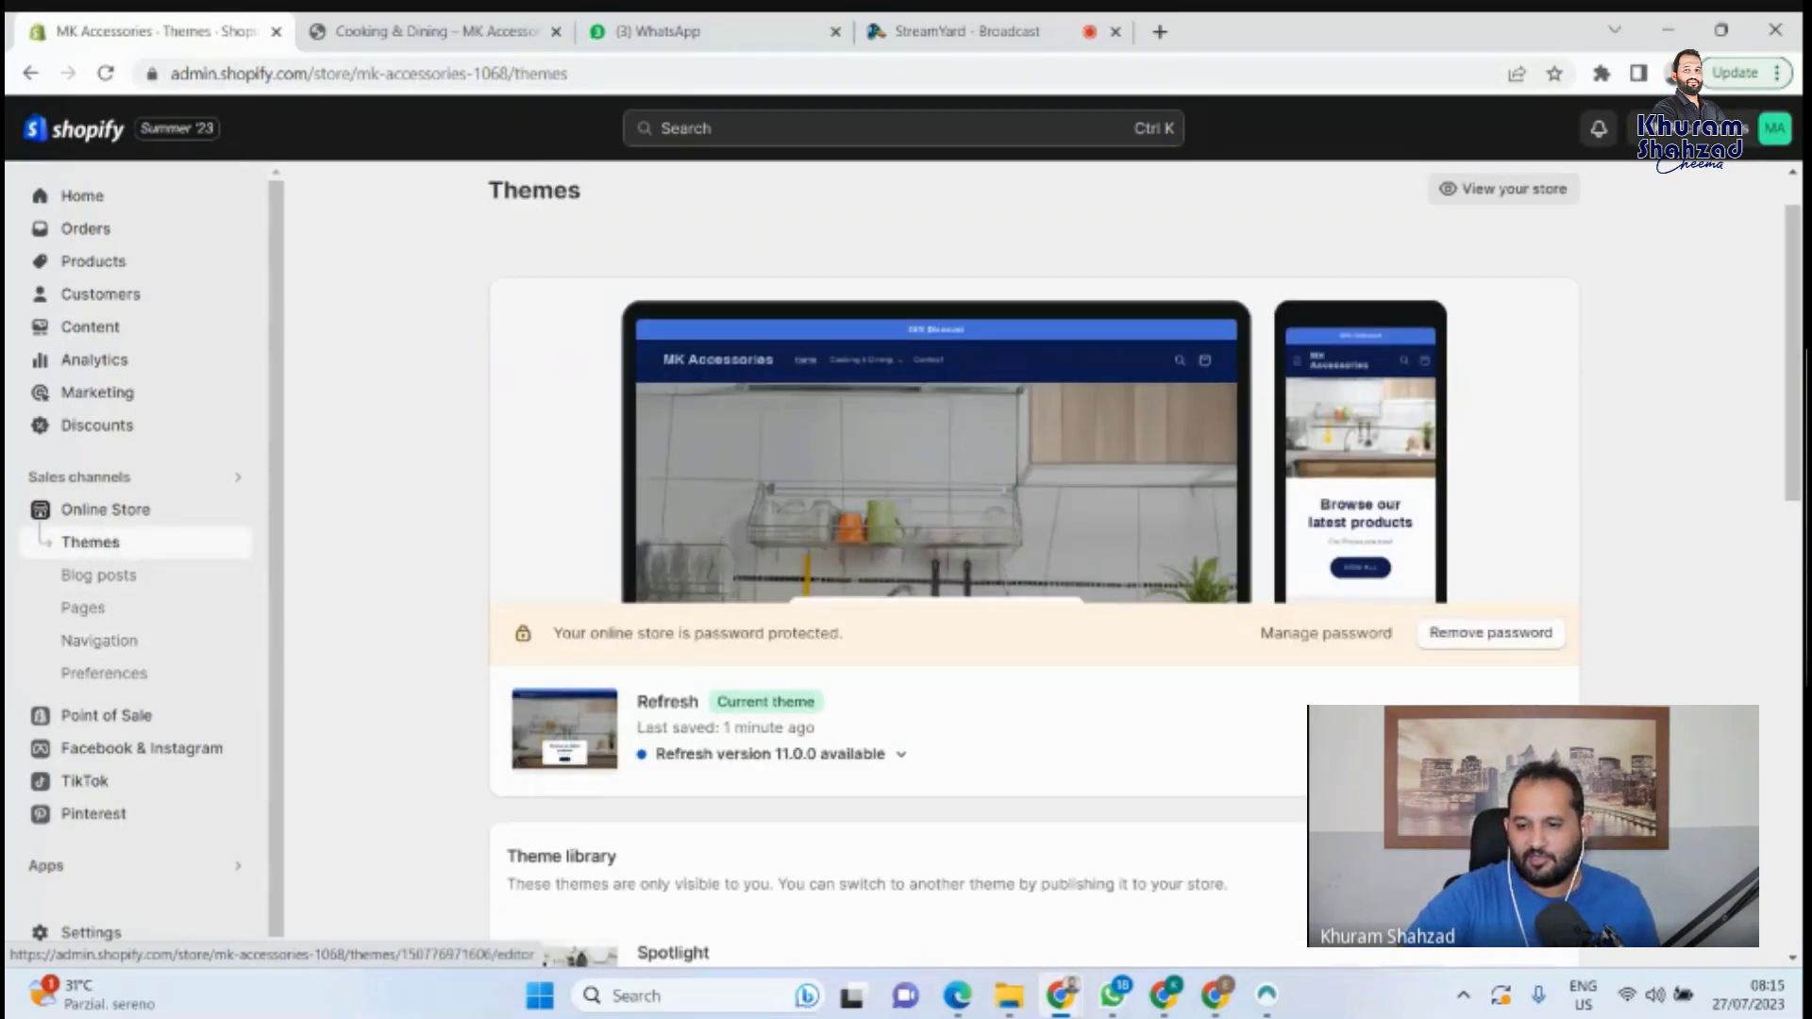
{"action": "left_click", "coordinate": [1514, 729]}
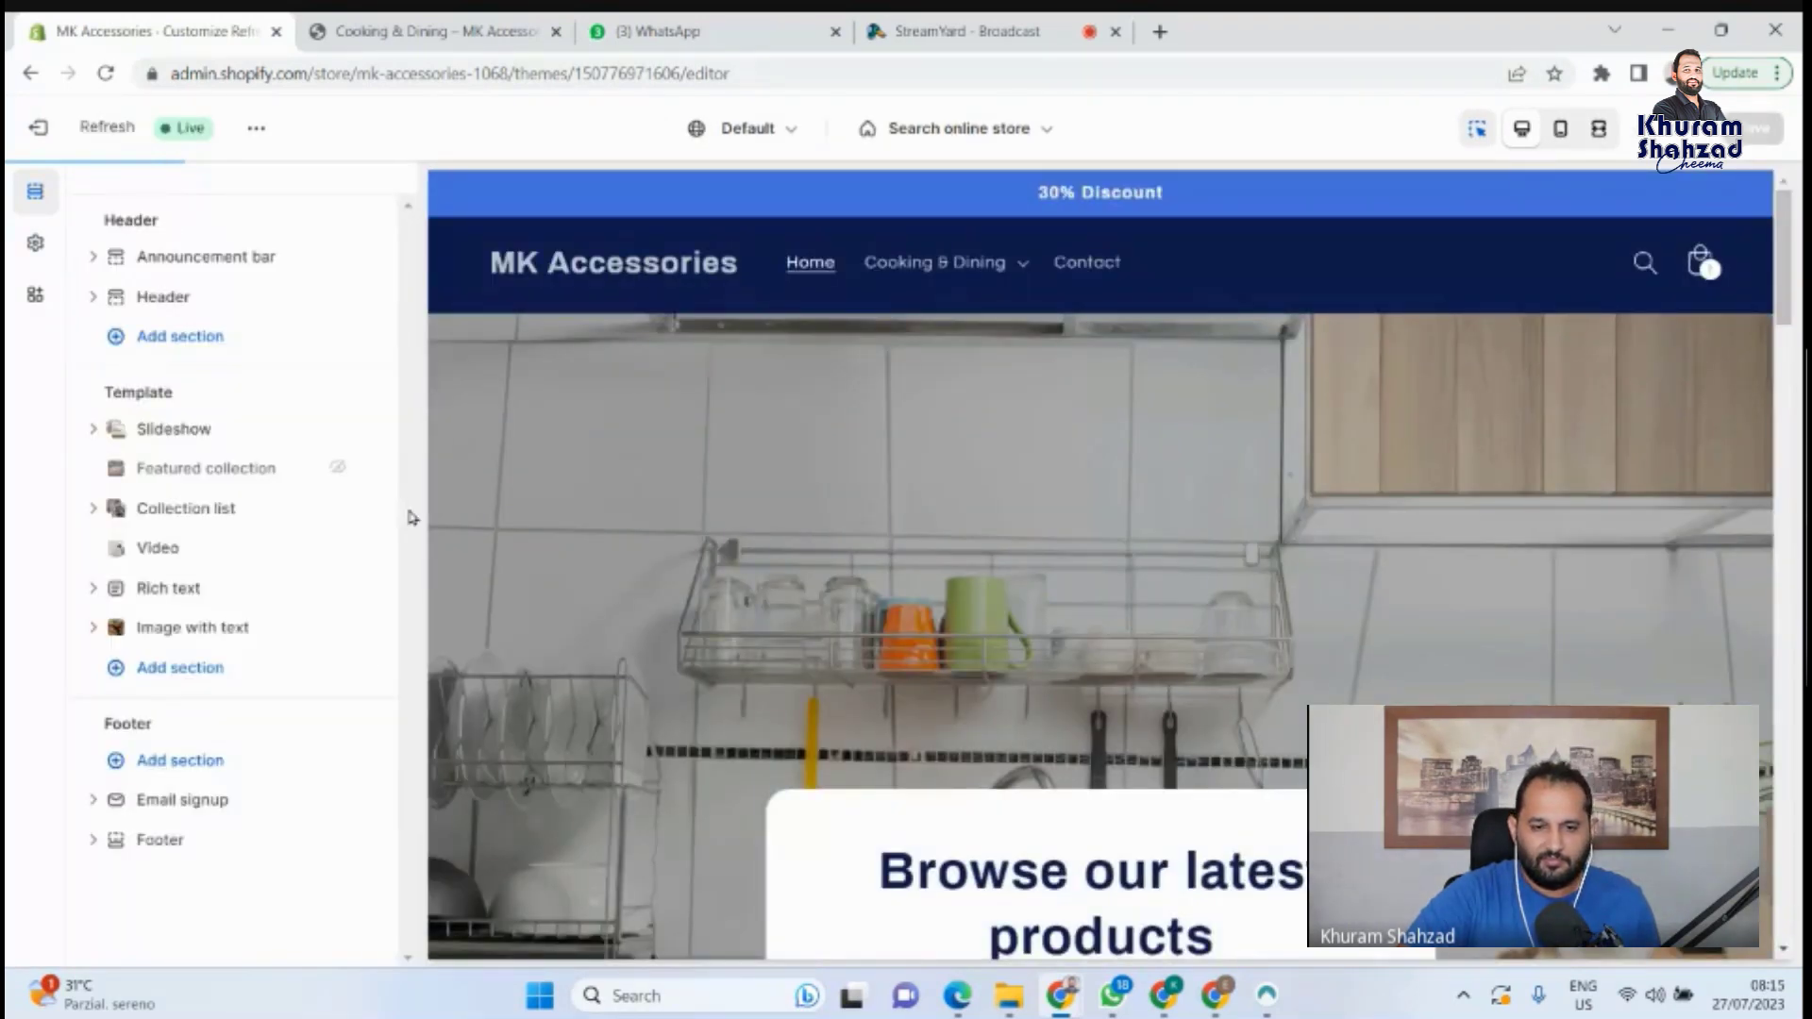
Assign the Policies menu to the footer's Policies block in place of the footer menu and save the theme.
{"action": "scroll", "coordinate": [413, 517], "scroll_direction": "down", "scroll_amount": 6}
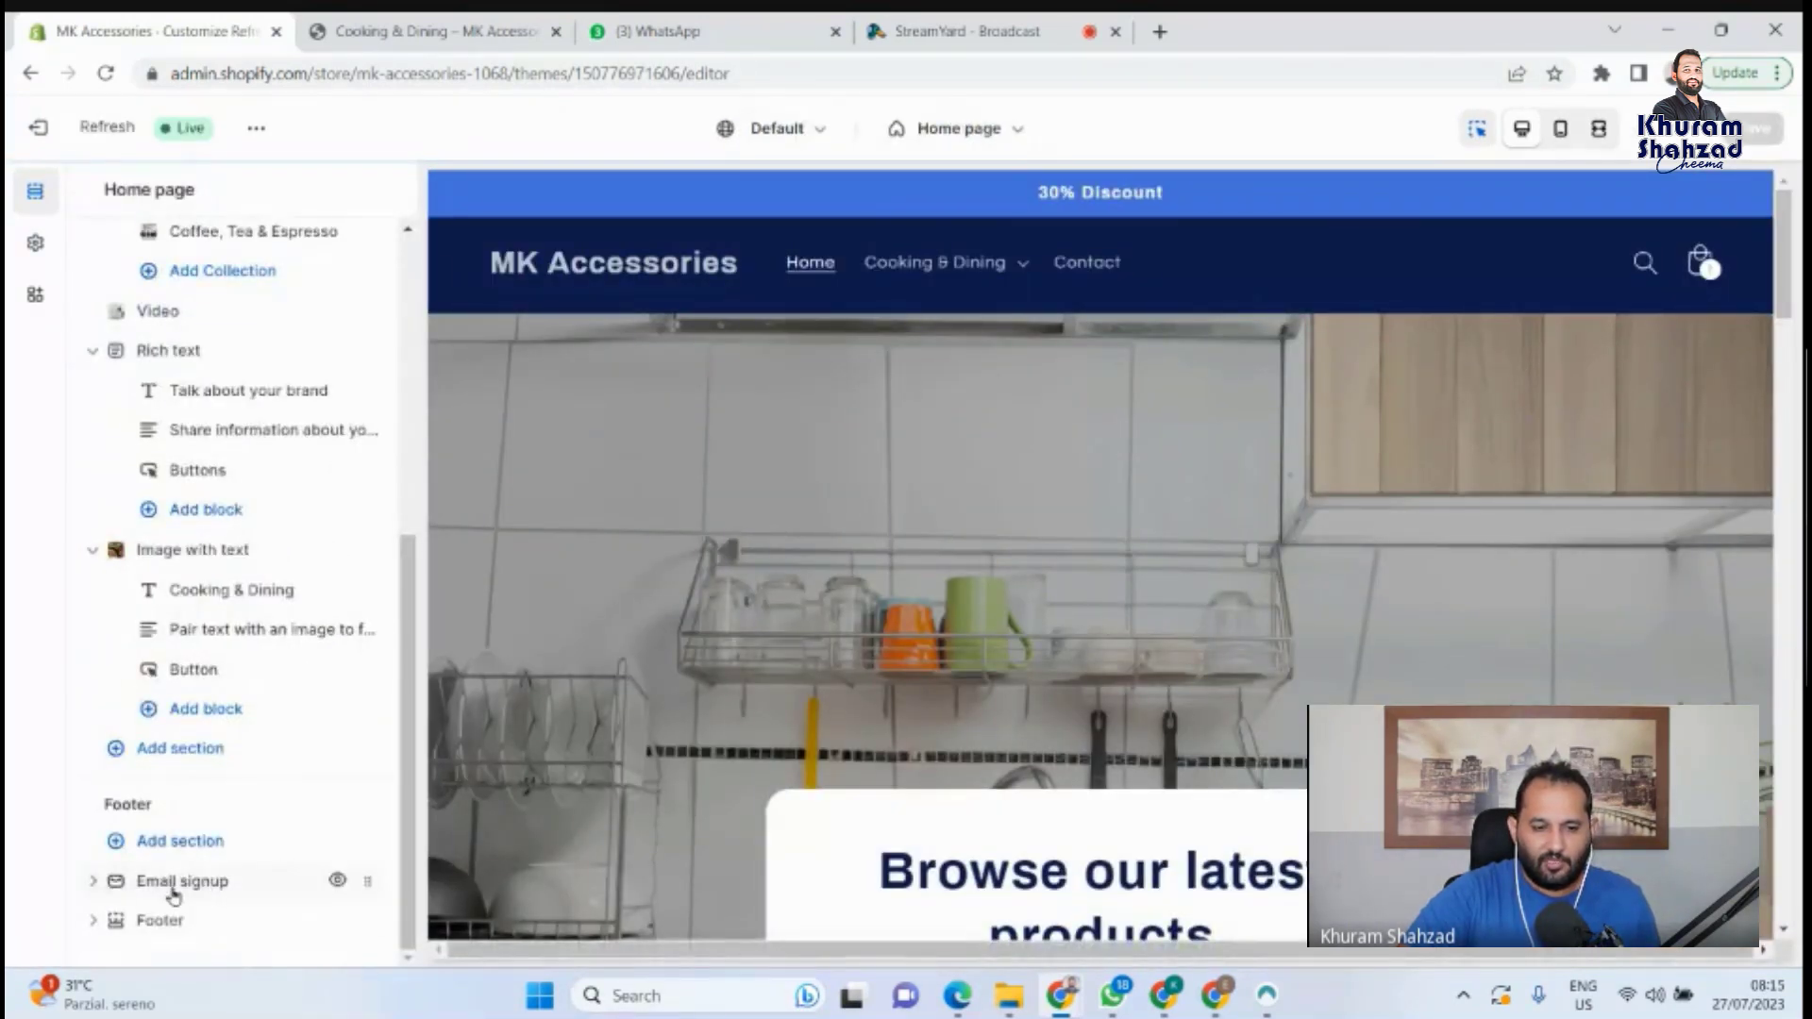
{"action": "left_click", "coordinate": [121, 921]}
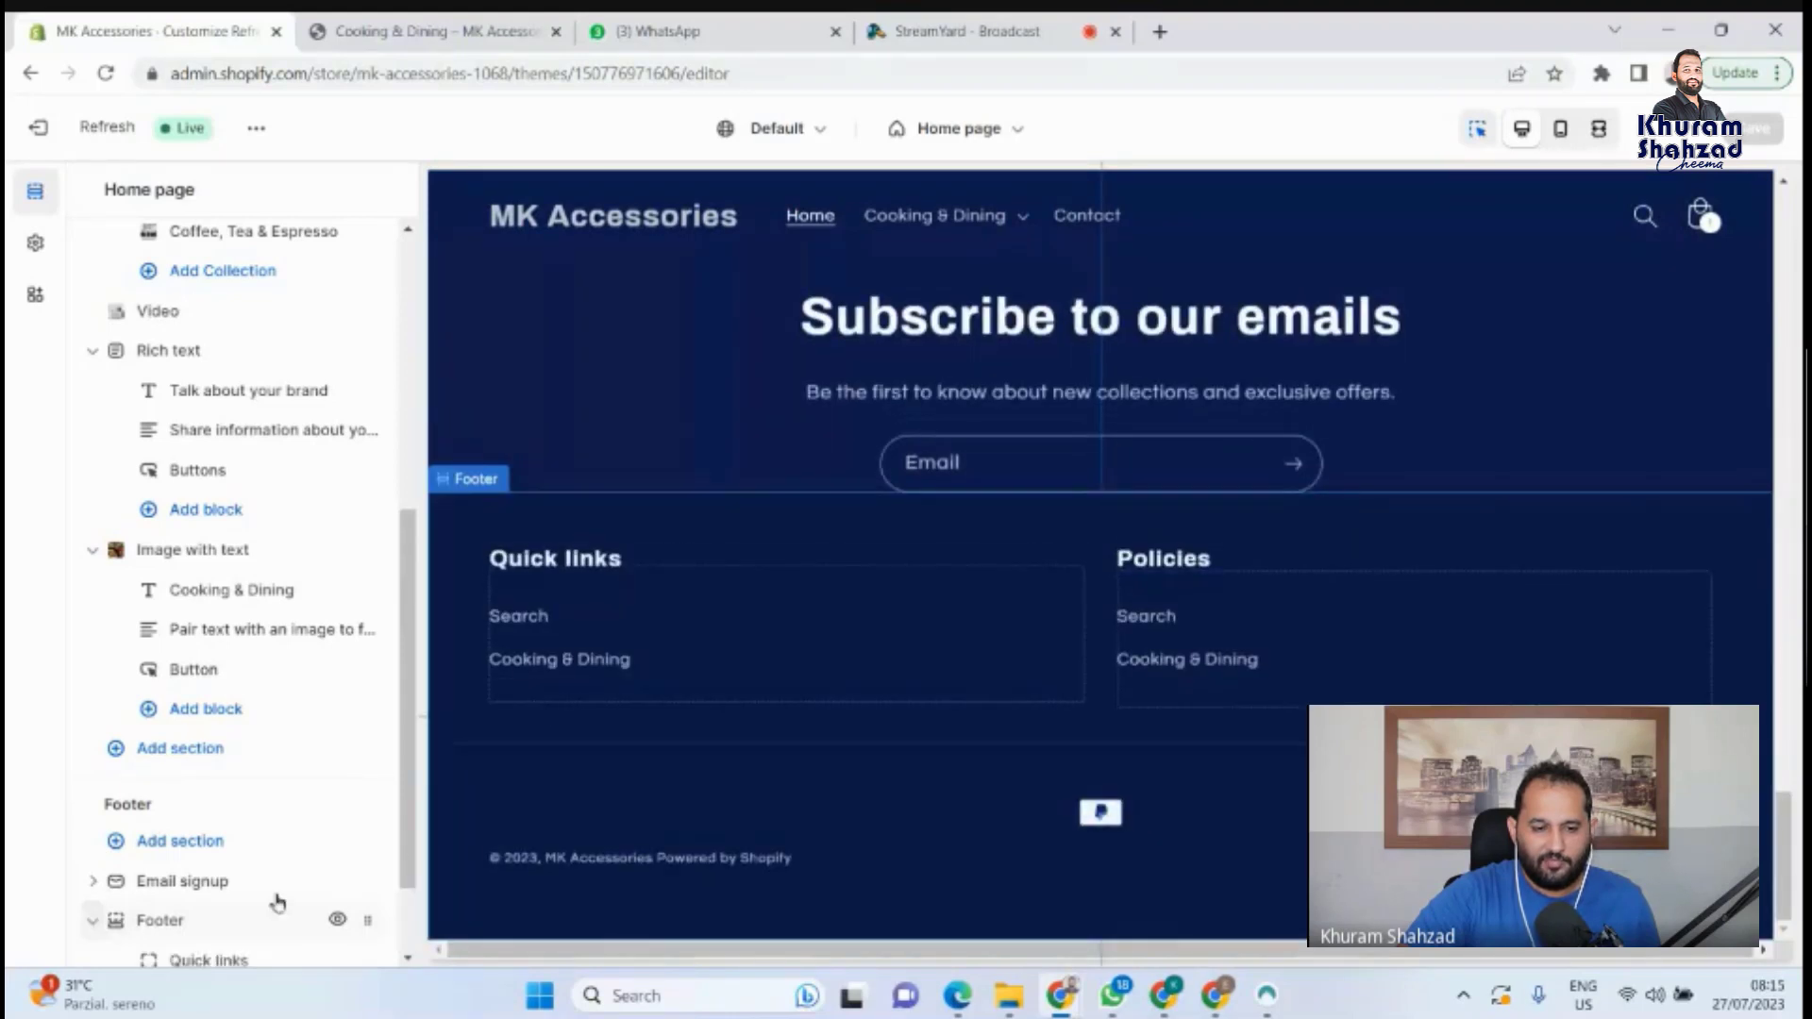
{"action": "scroll", "coordinate": [330, 887], "scroll_direction": "down", "scroll_amount": 2}
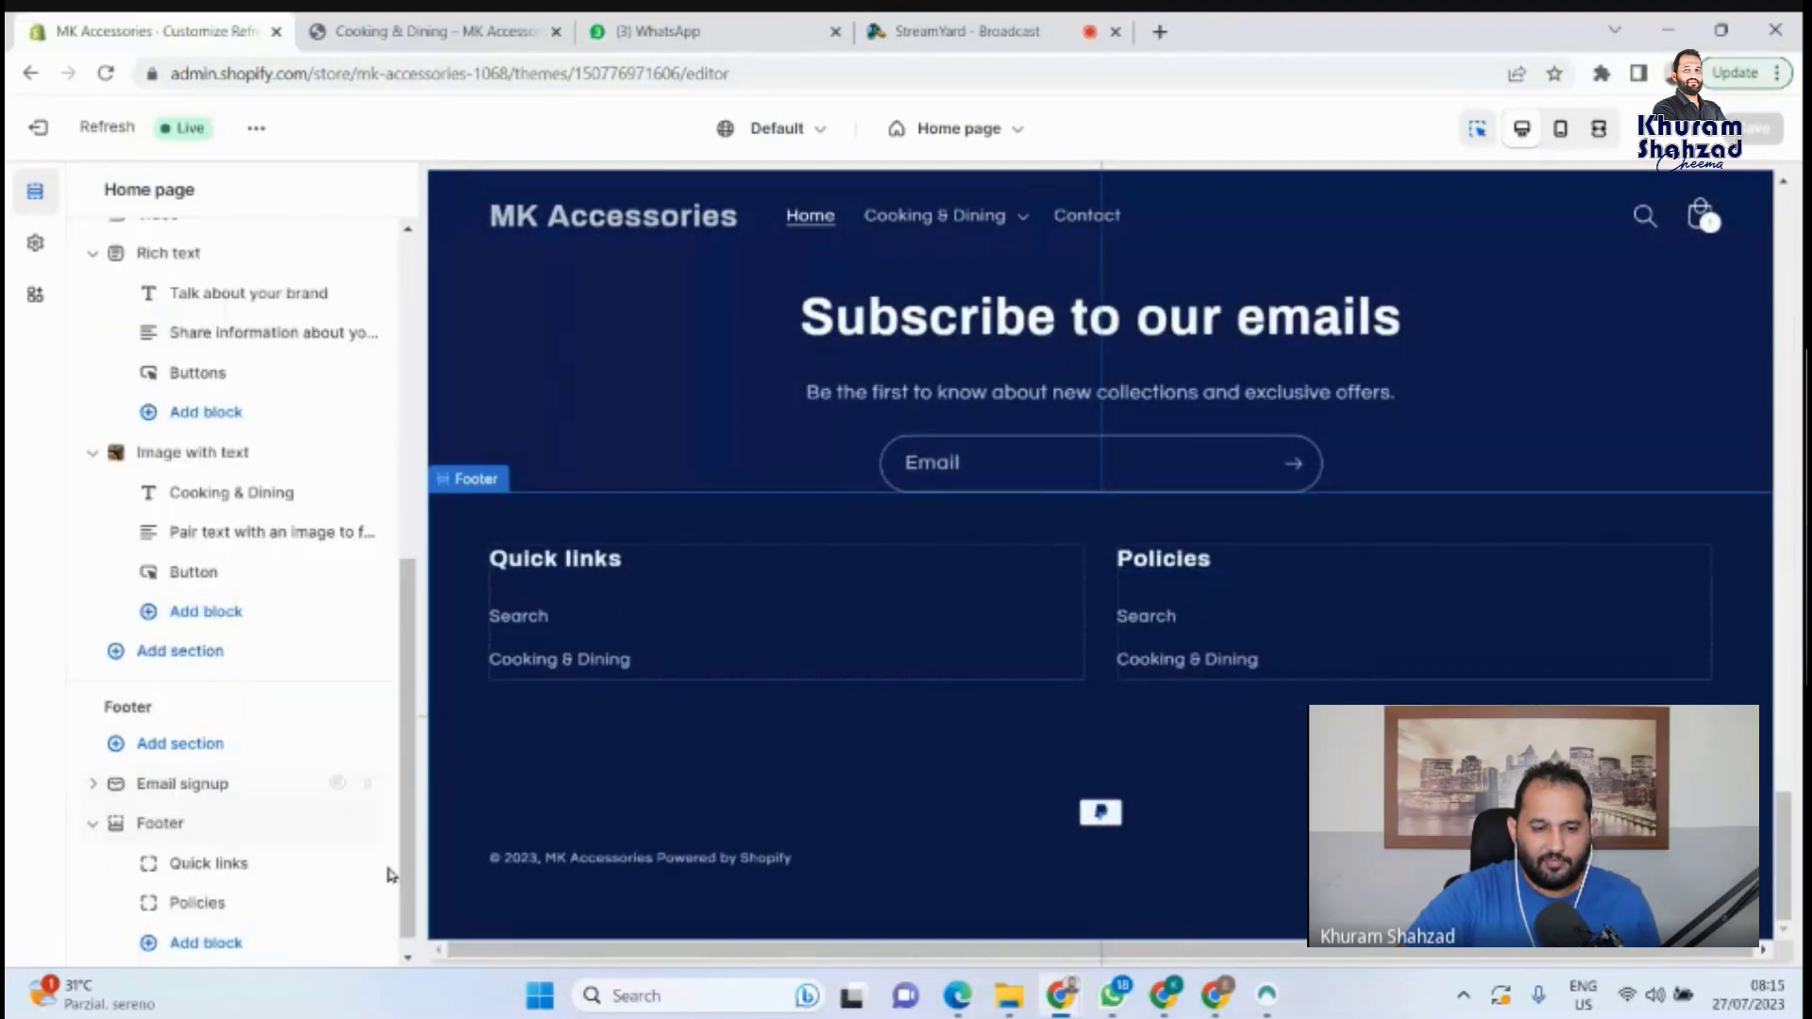
{"action": "left_click", "coordinate": [209, 887]}
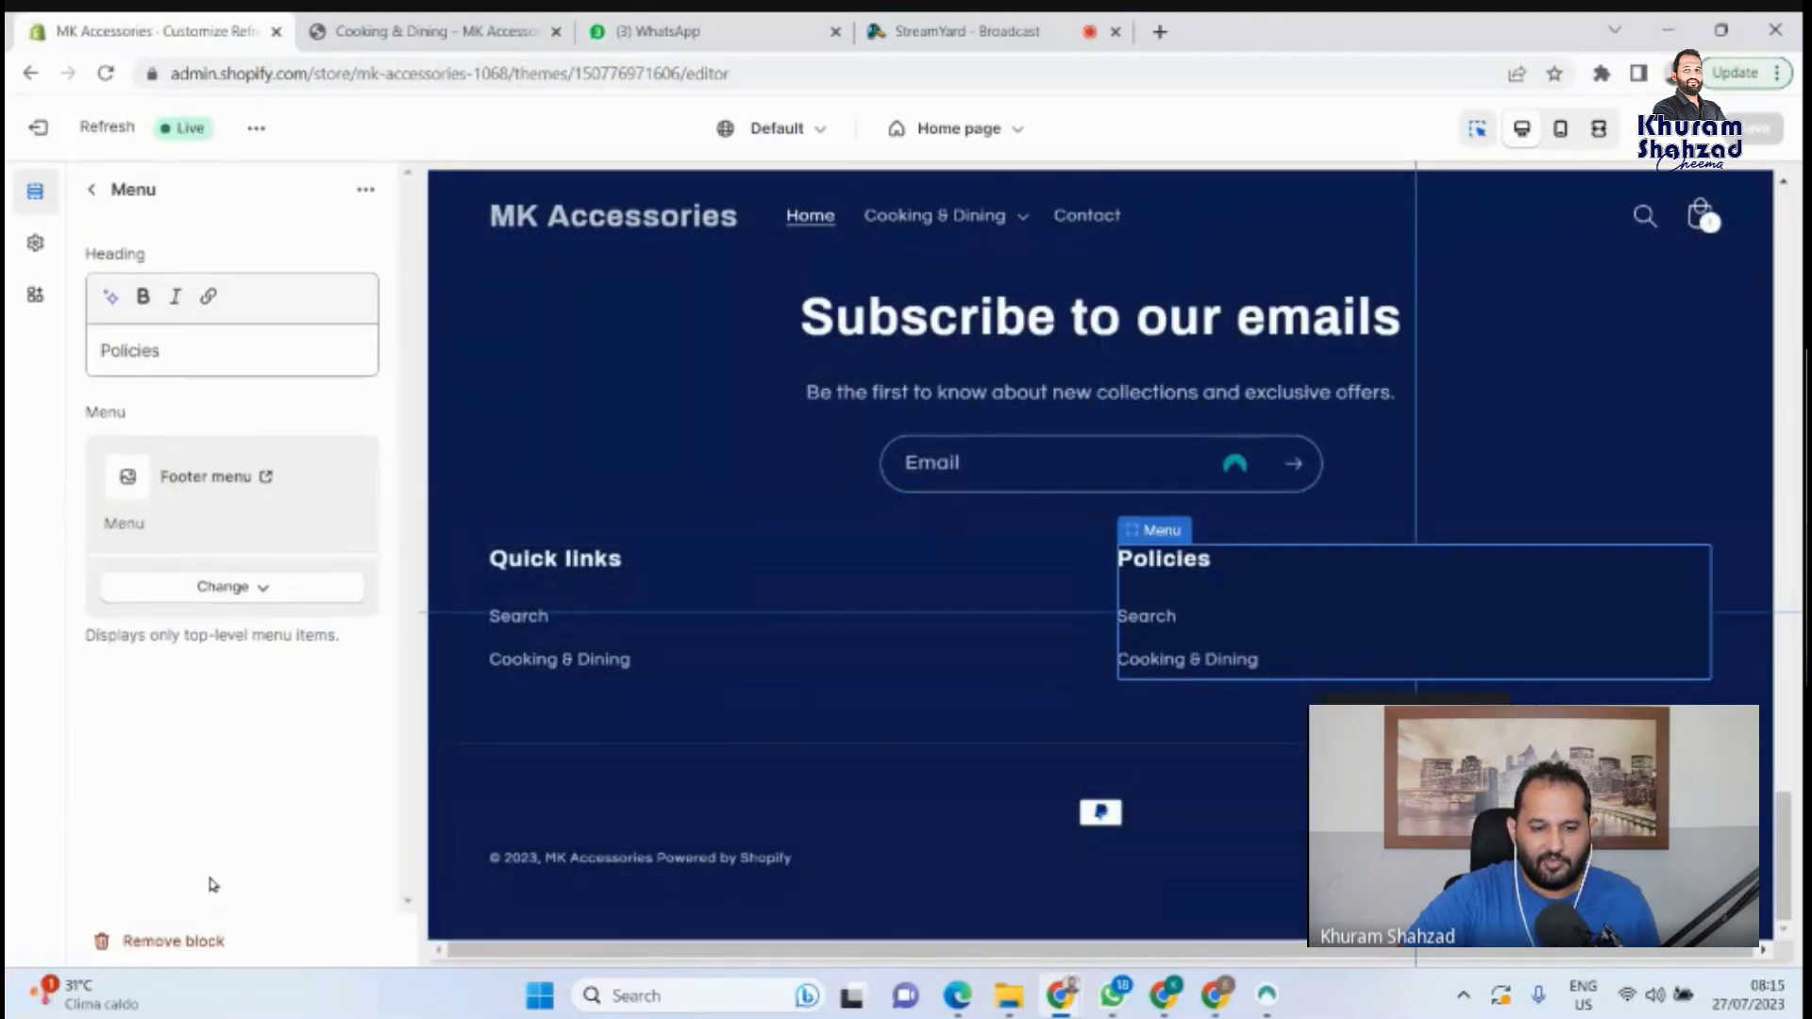
{"action": "left_click", "coordinate": [265, 587]}
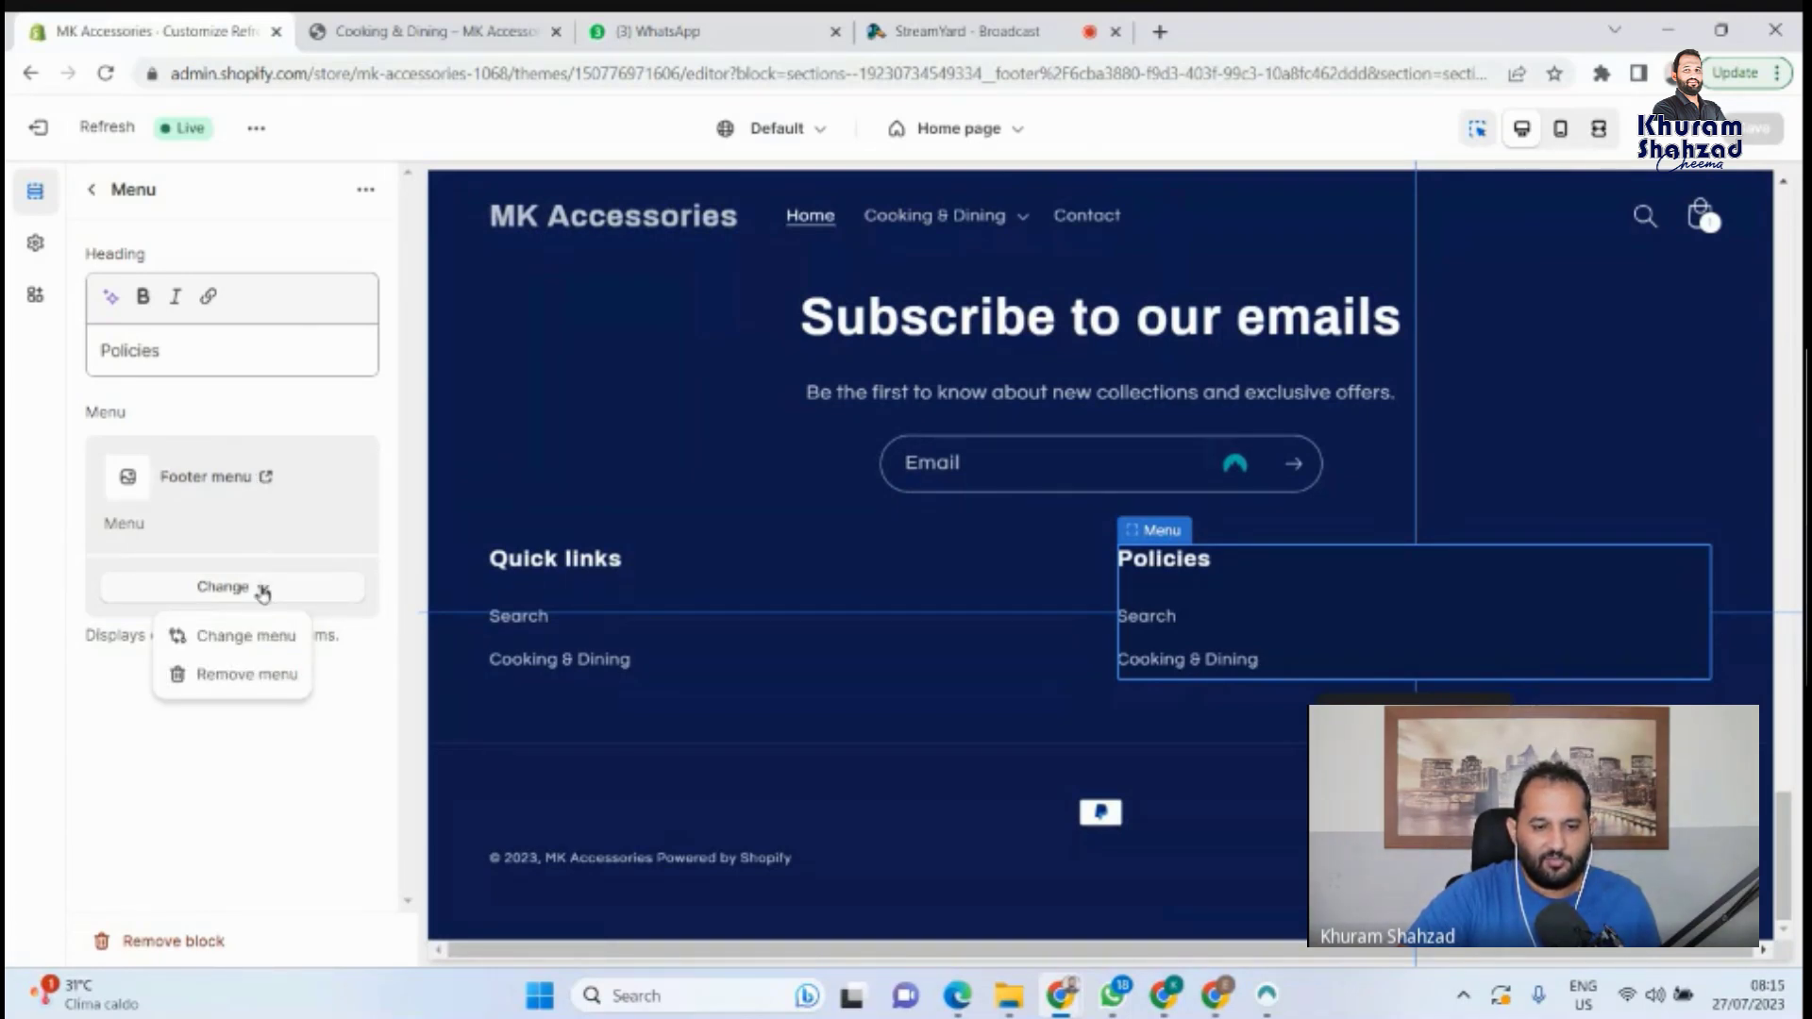
{"action": "left_click", "coordinate": [249, 639]}
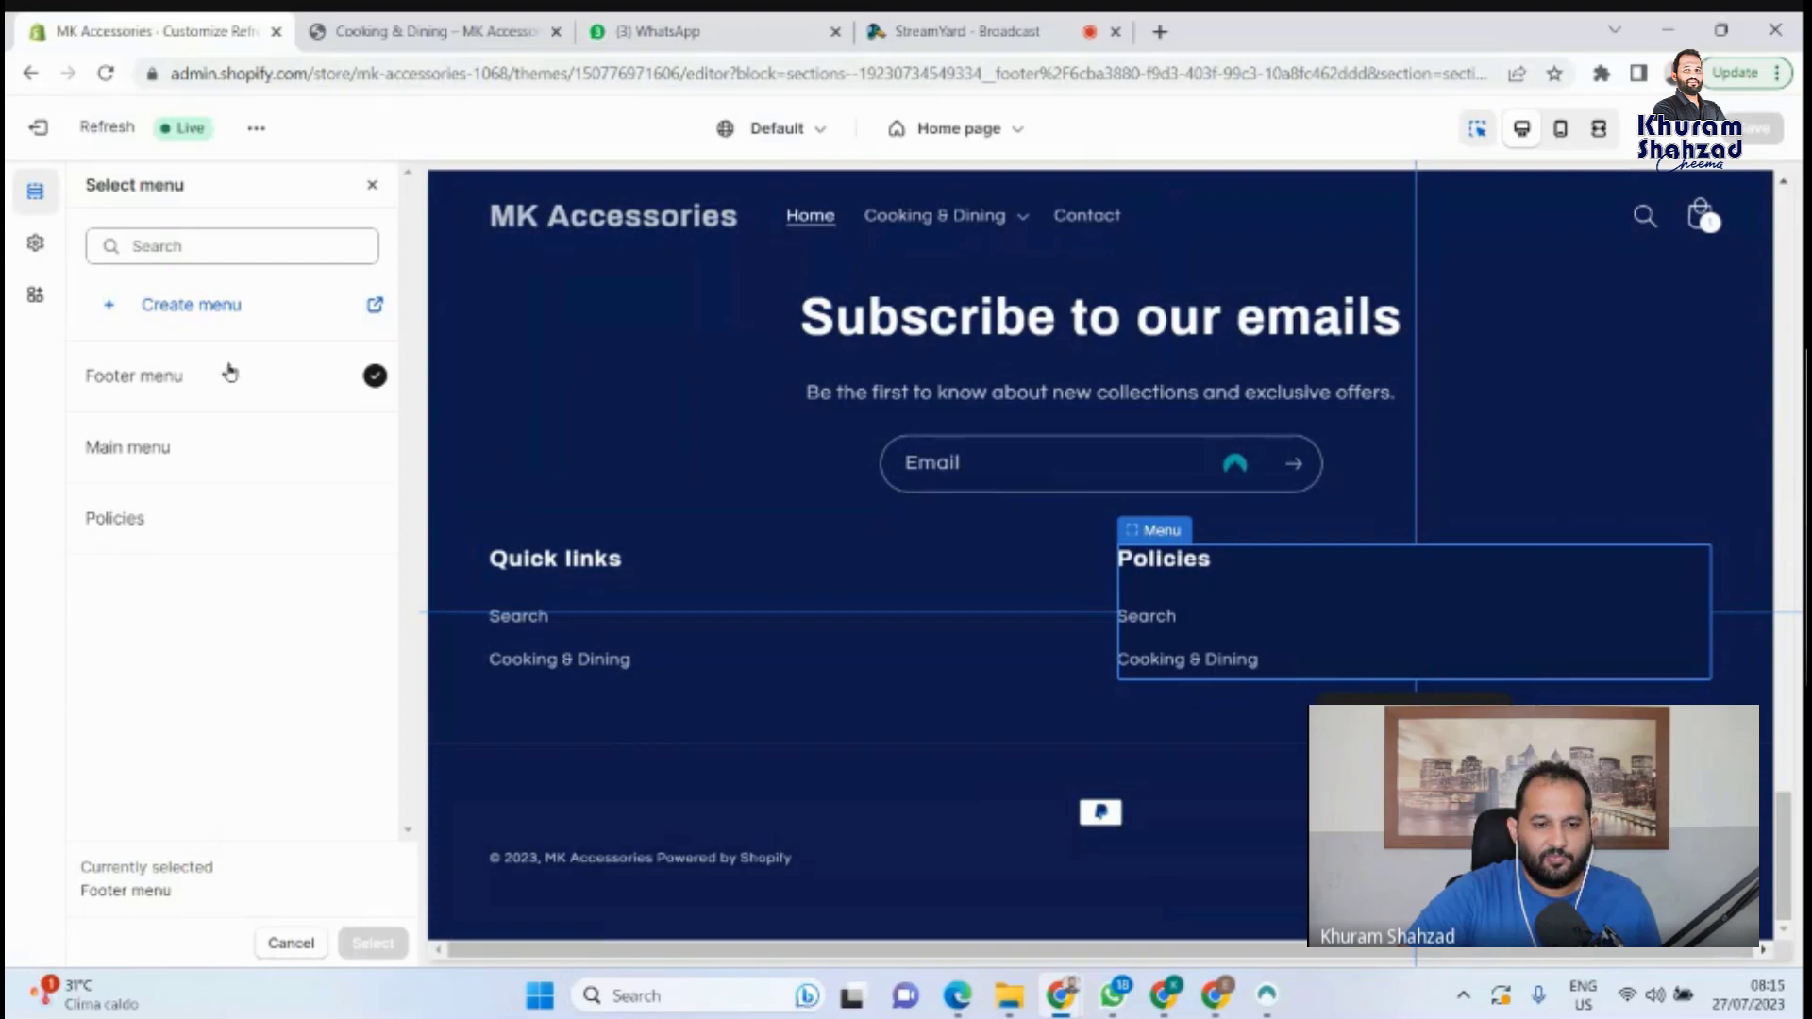
{"action": "left_click", "coordinate": [123, 517]}
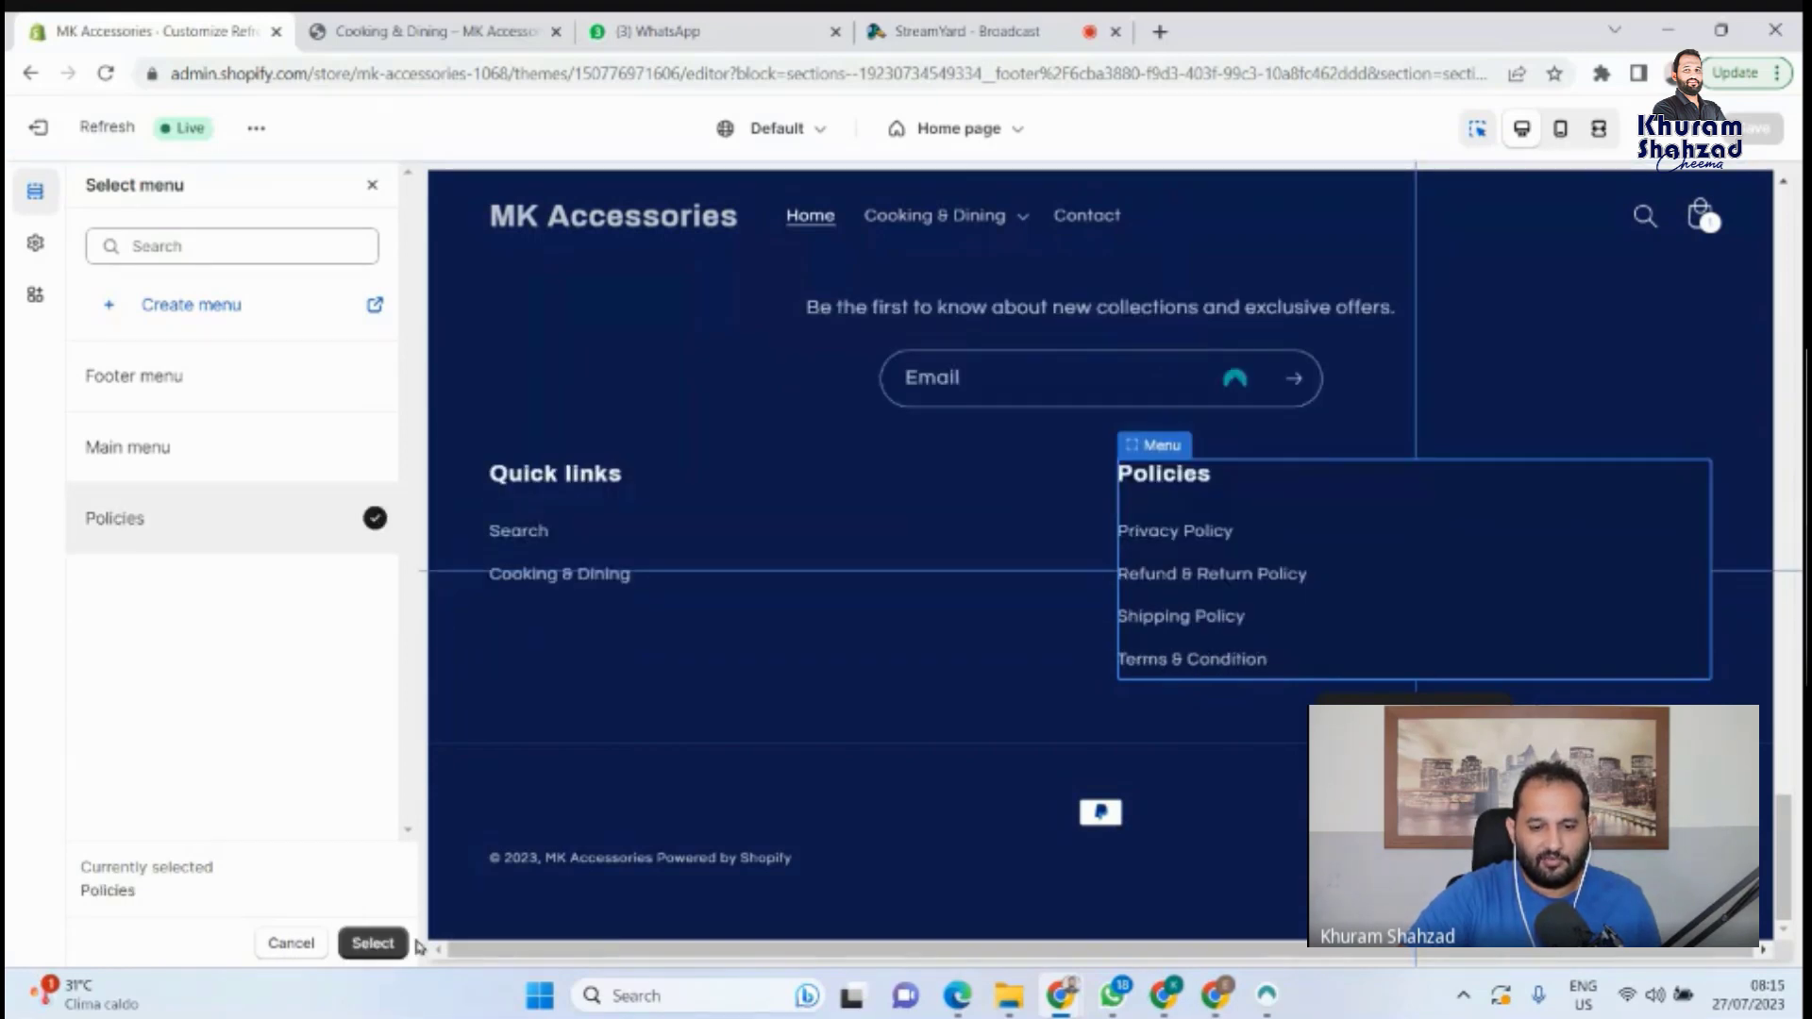
{"action": "left_click", "coordinate": [373, 944]}
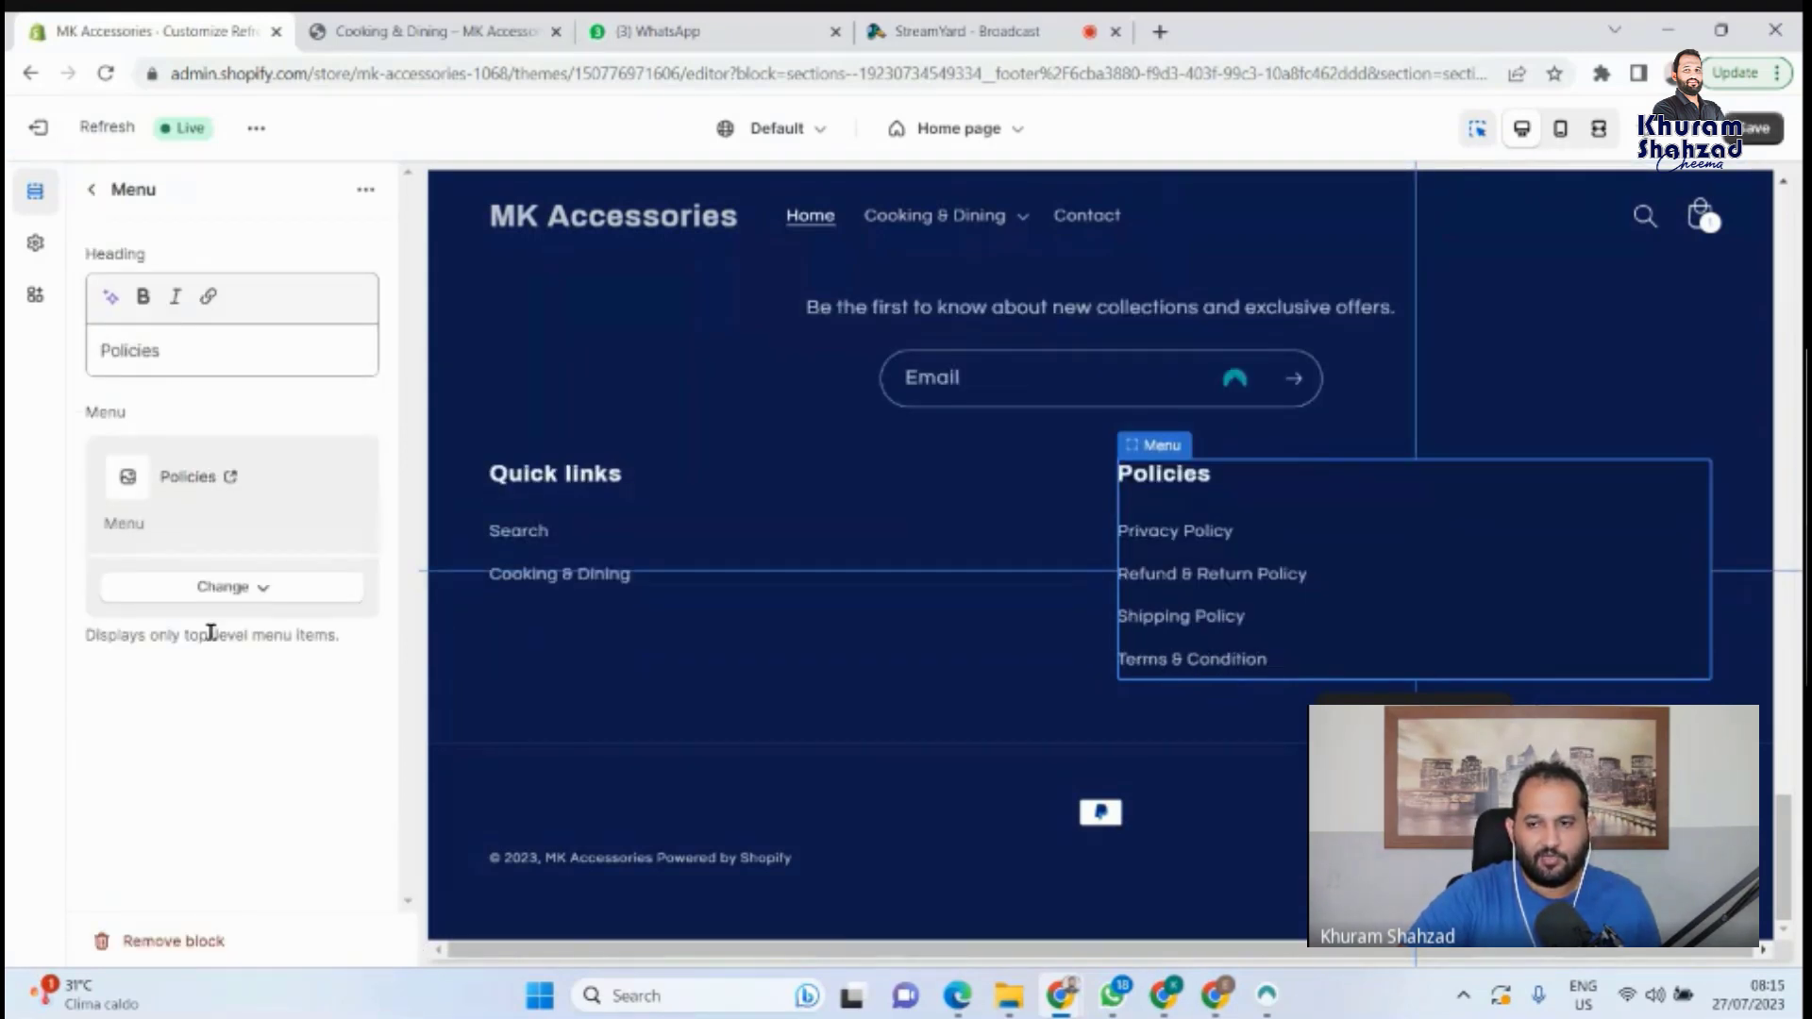
{"action": "left_click", "coordinate": [1744, 134]}
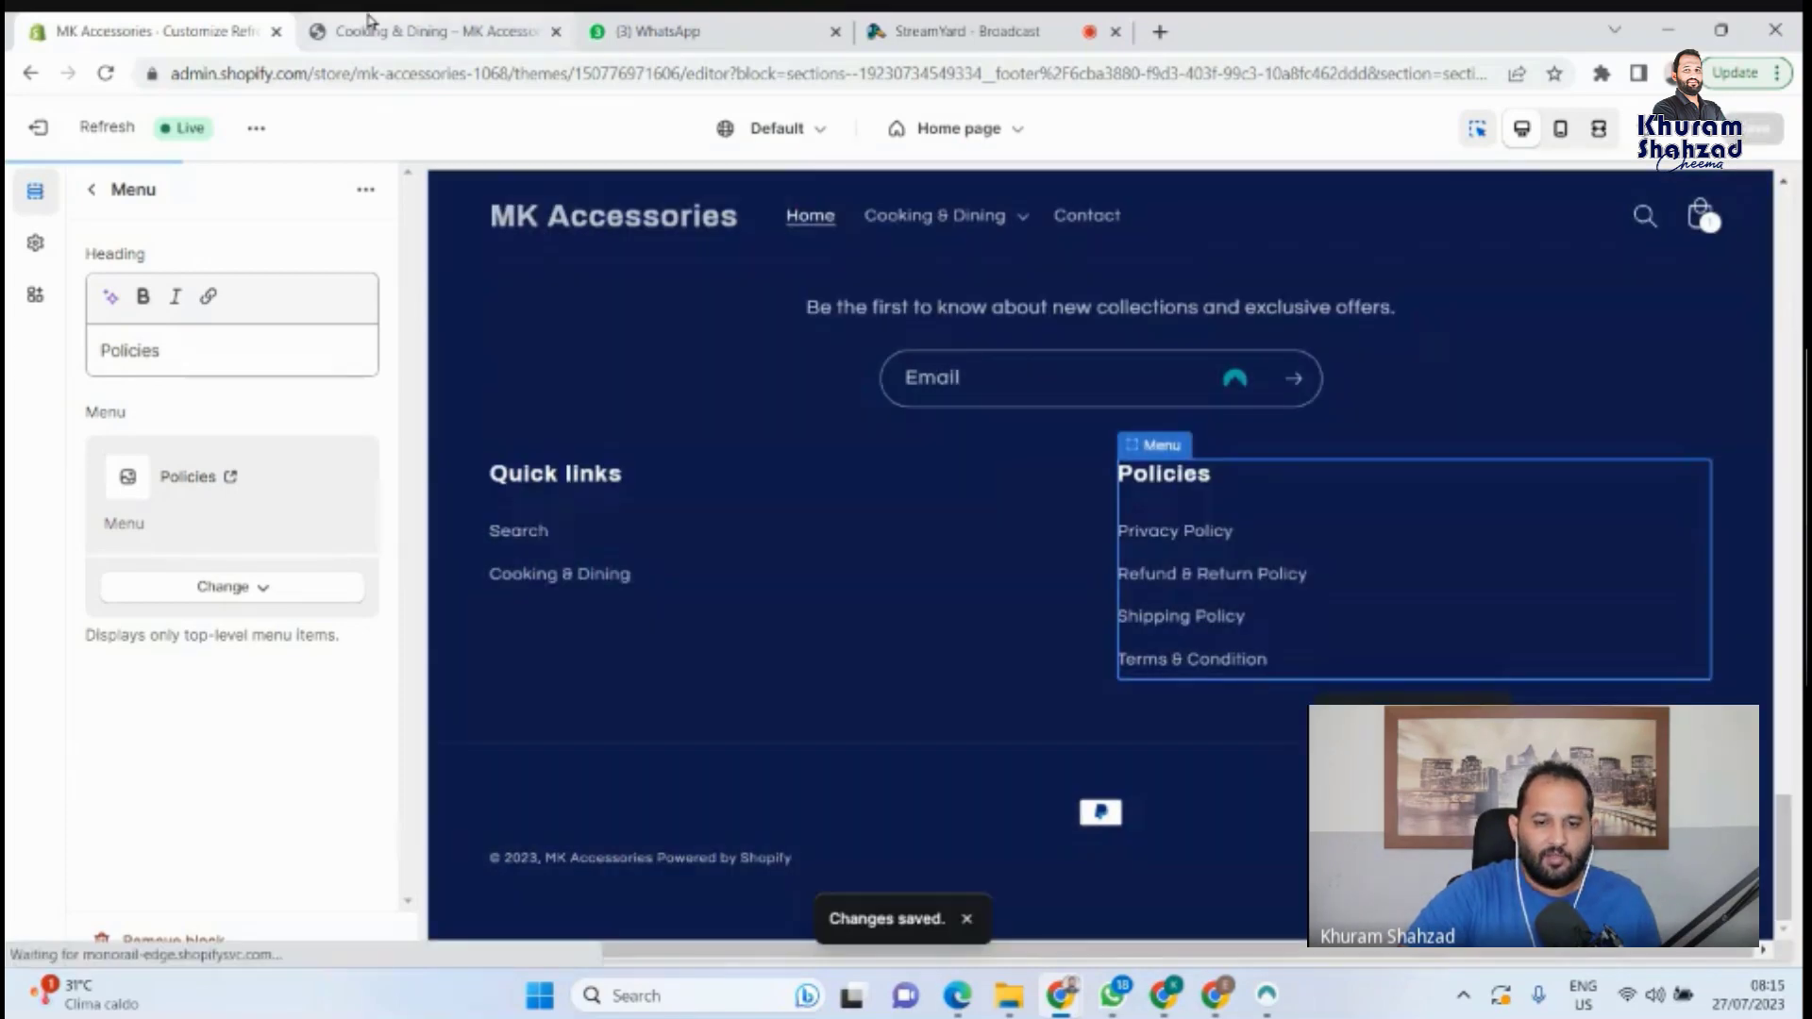
Reload the storefront's Cooking & Dining page, follow the footer's Privacy Policy link and look through that page down to its footer.
{"action": "left_click", "coordinate": [434, 31]}
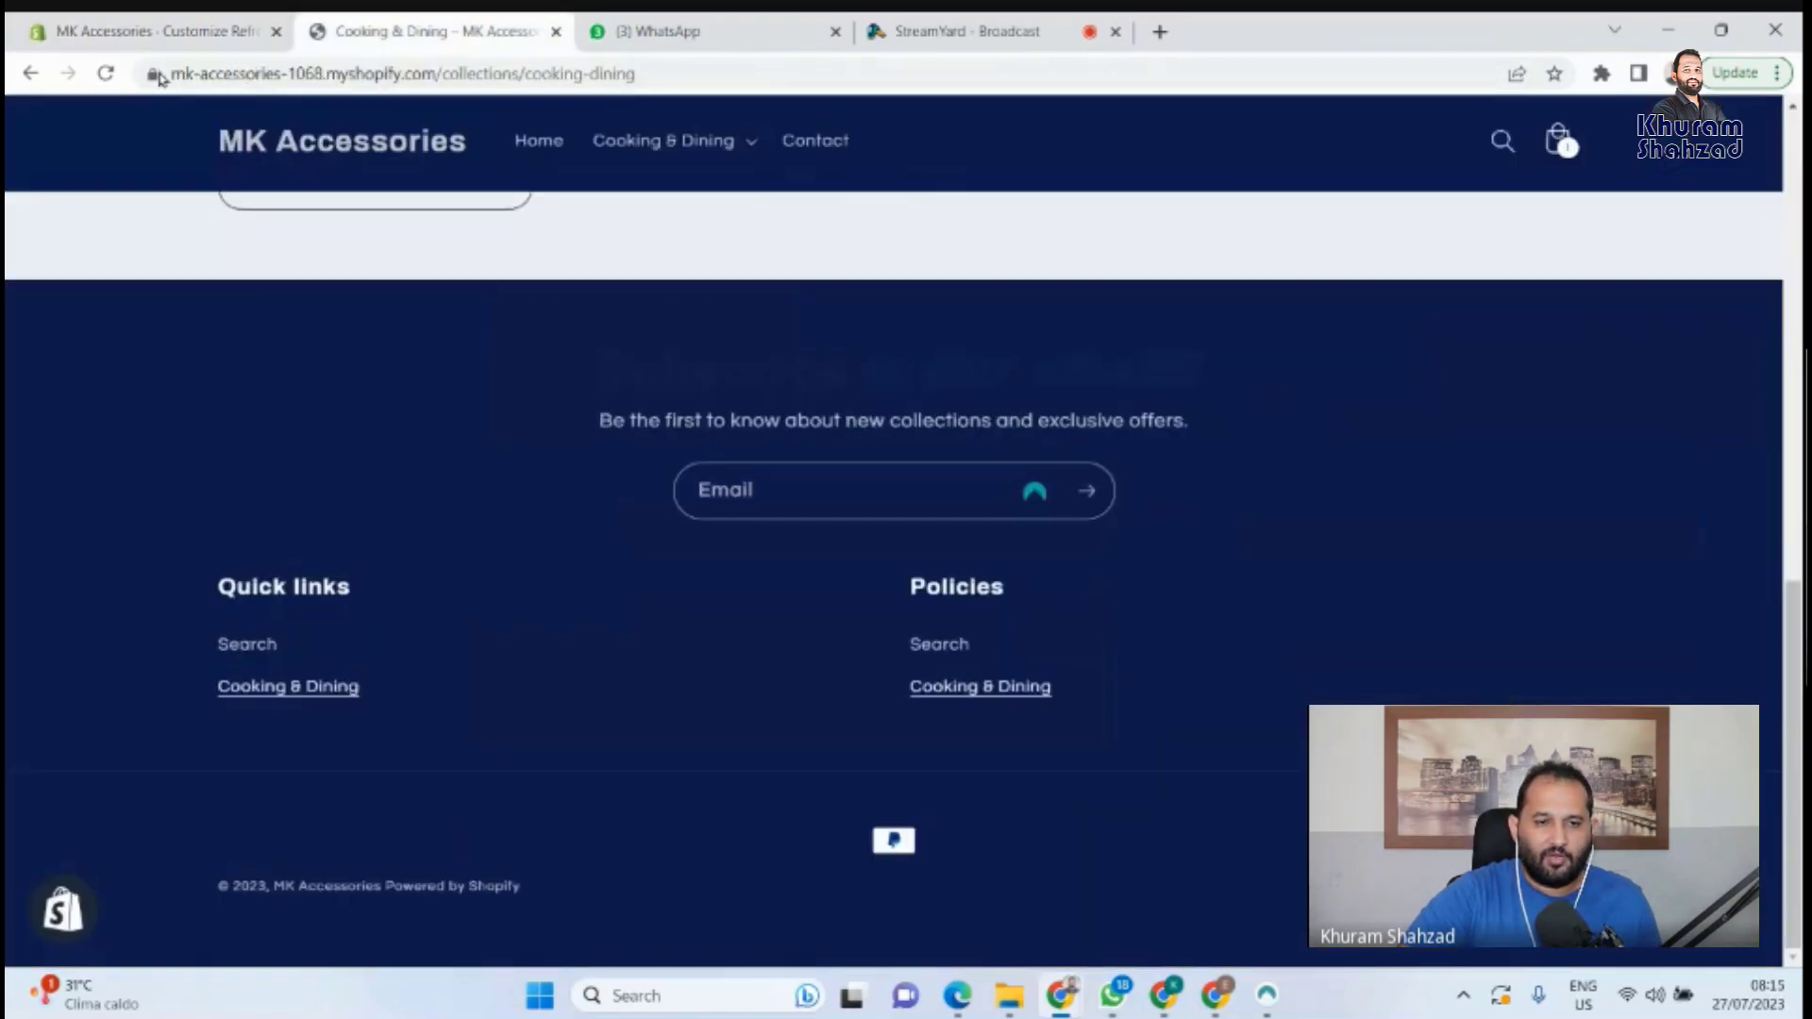
{"action": "left_click", "coordinate": [101, 72]}
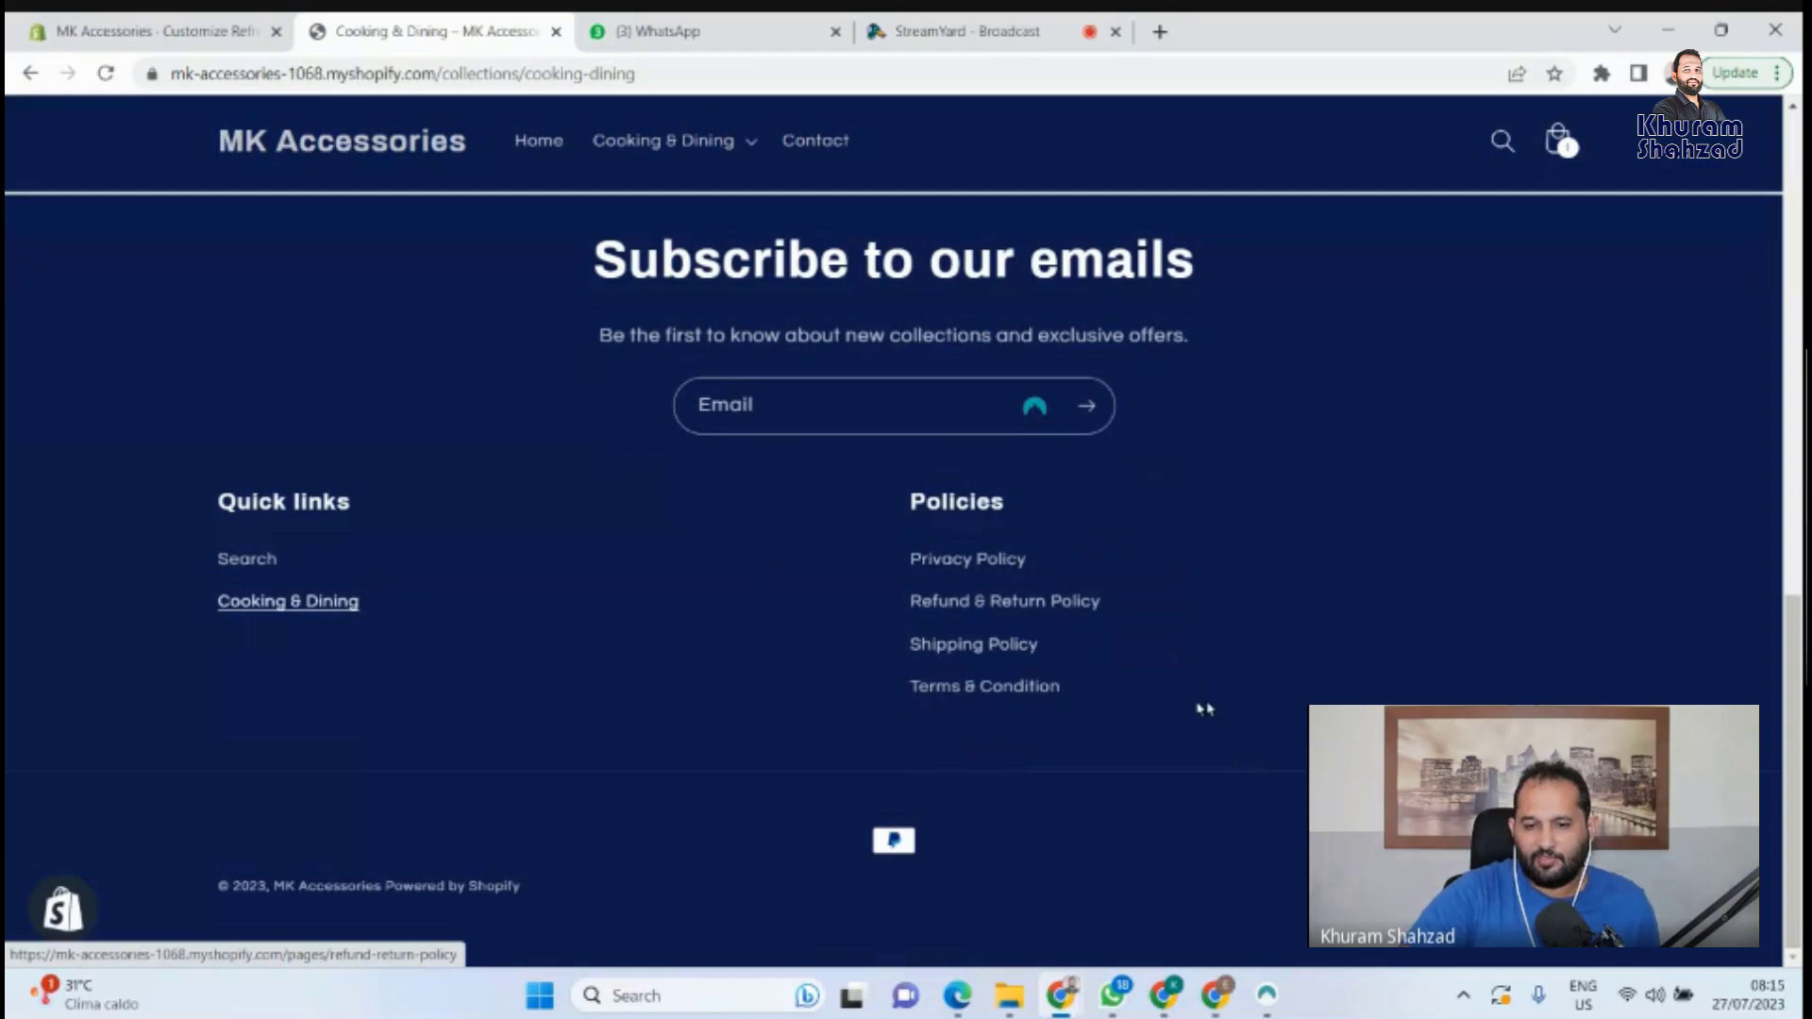
{"action": "left_click", "coordinate": [961, 680]}
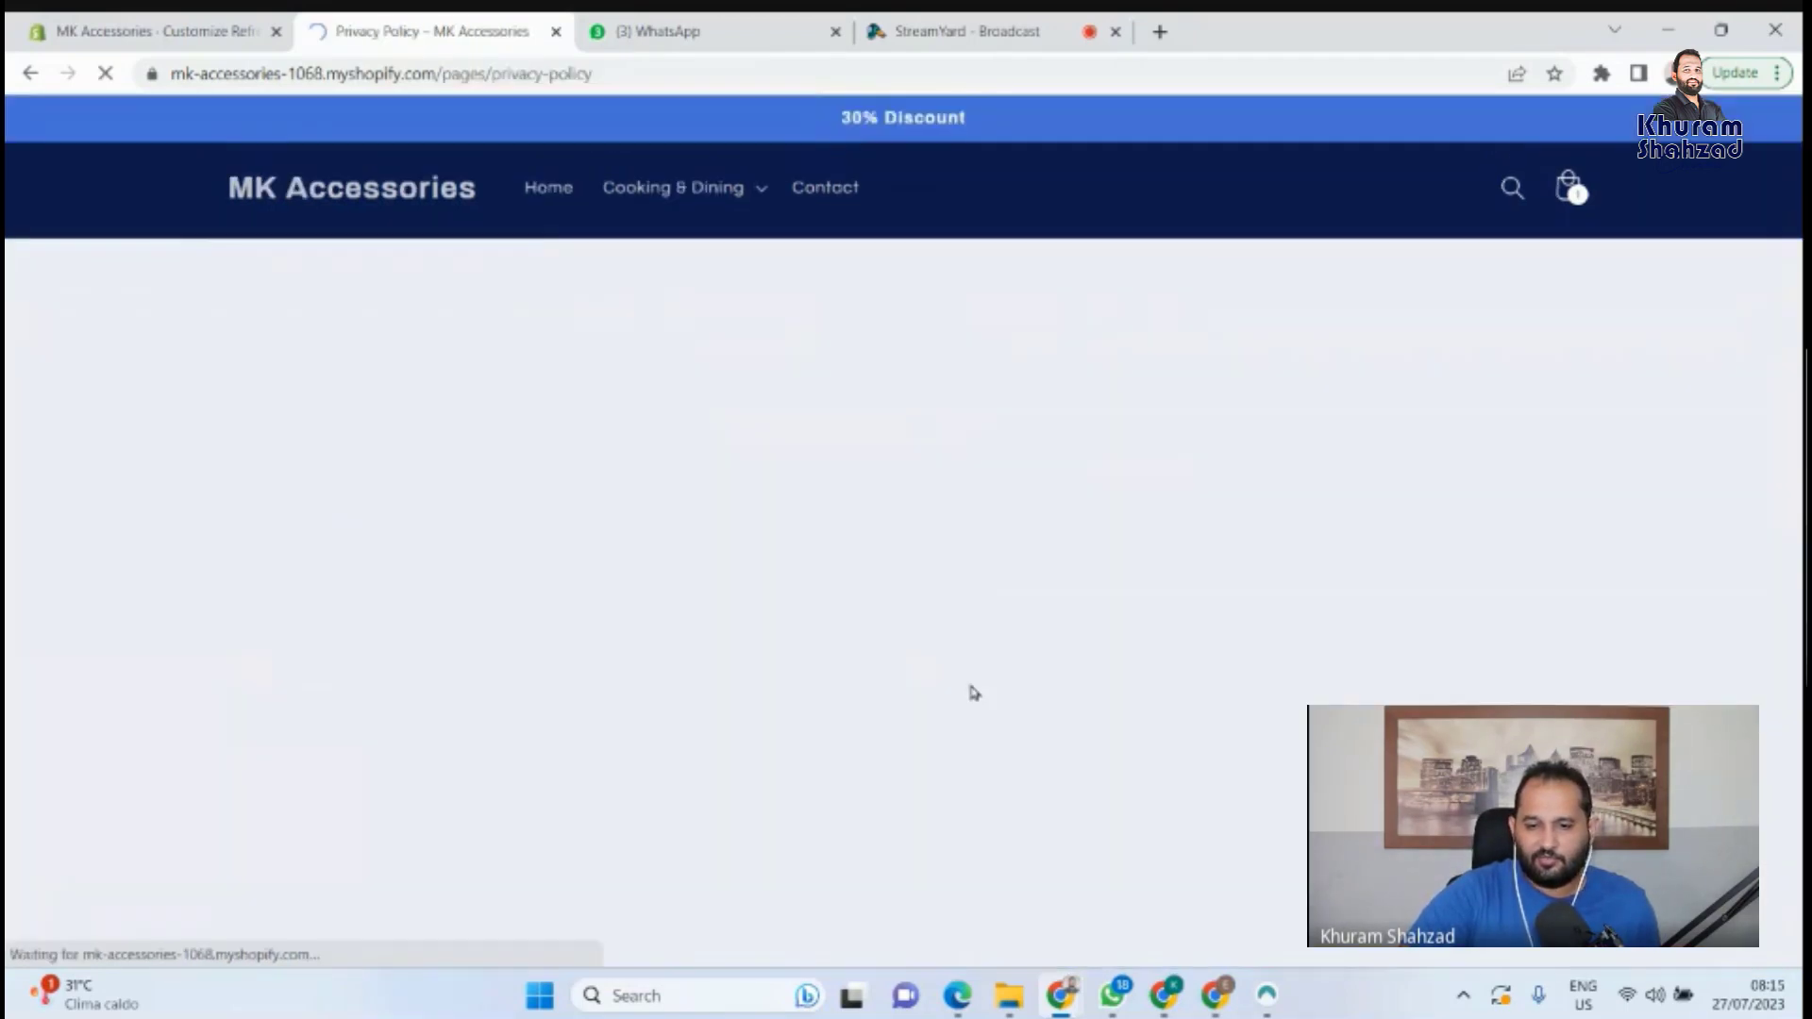
{"action": "scroll", "coordinate": [658, 562], "scroll_direction": "down", "scroll_amount": 15}
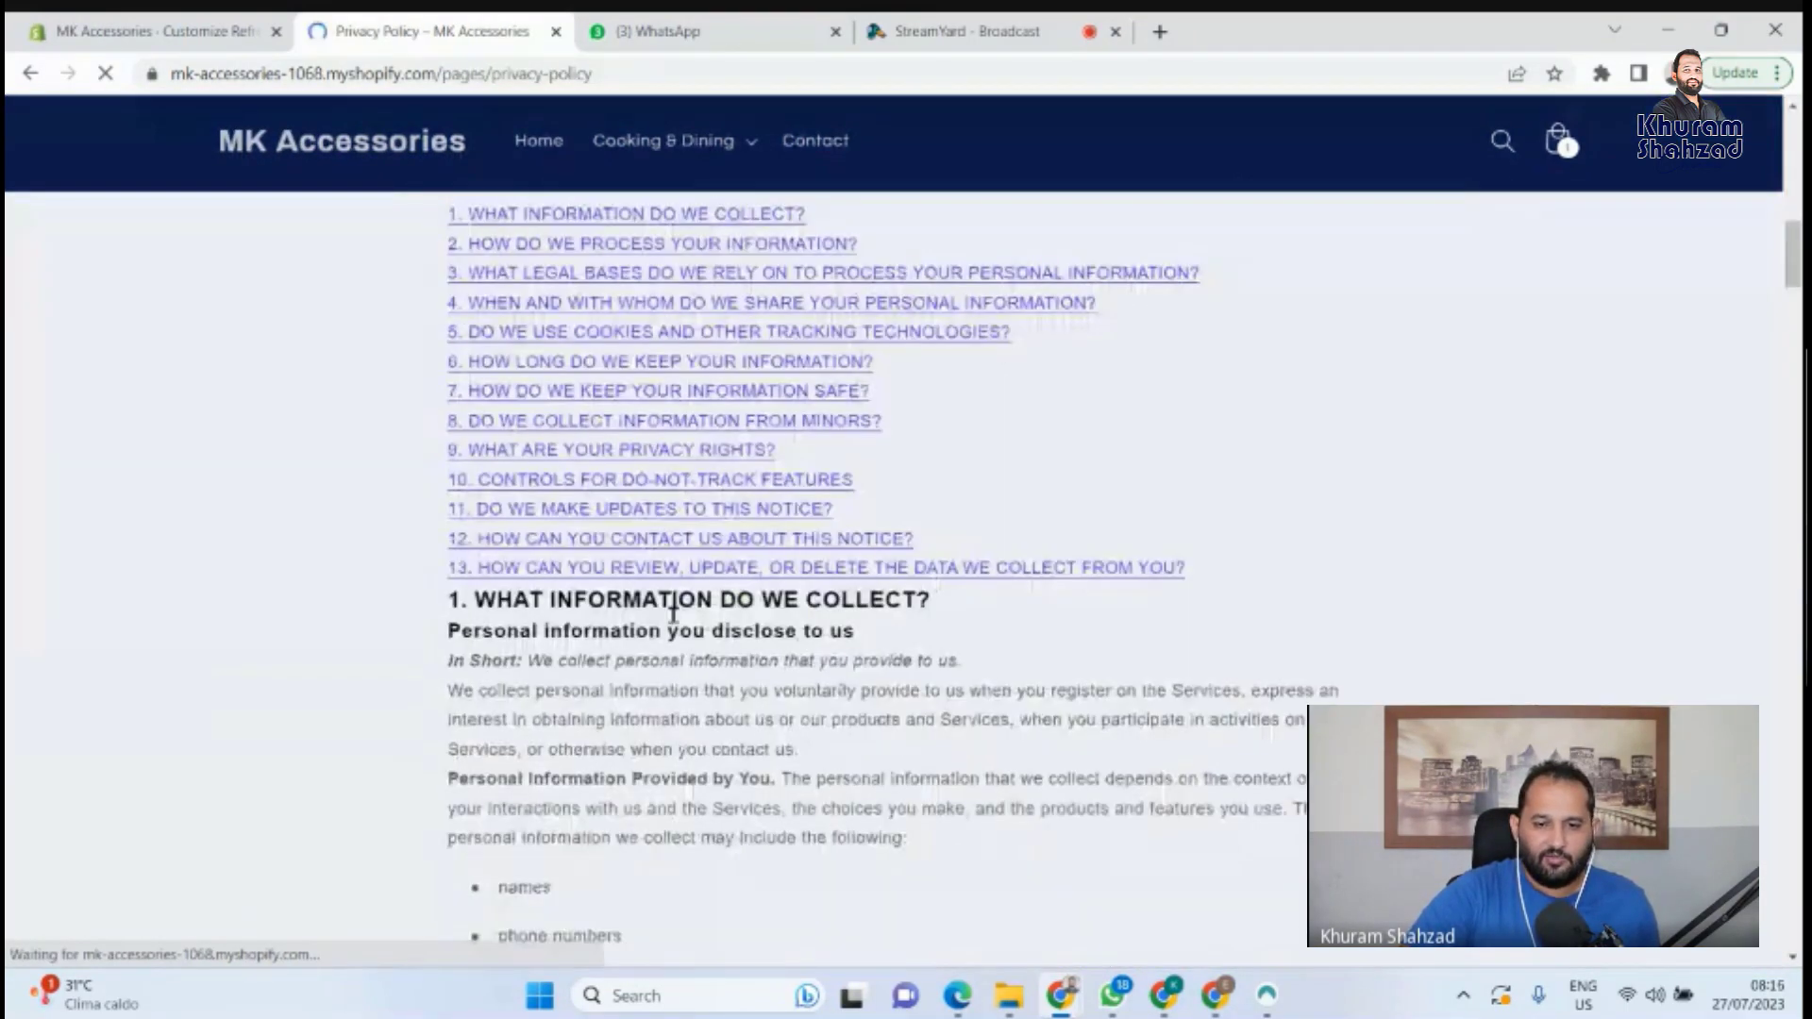
{"action": "scroll", "coordinate": [673, 614], "scroll_direction": "down", "scroll_amount": 20}
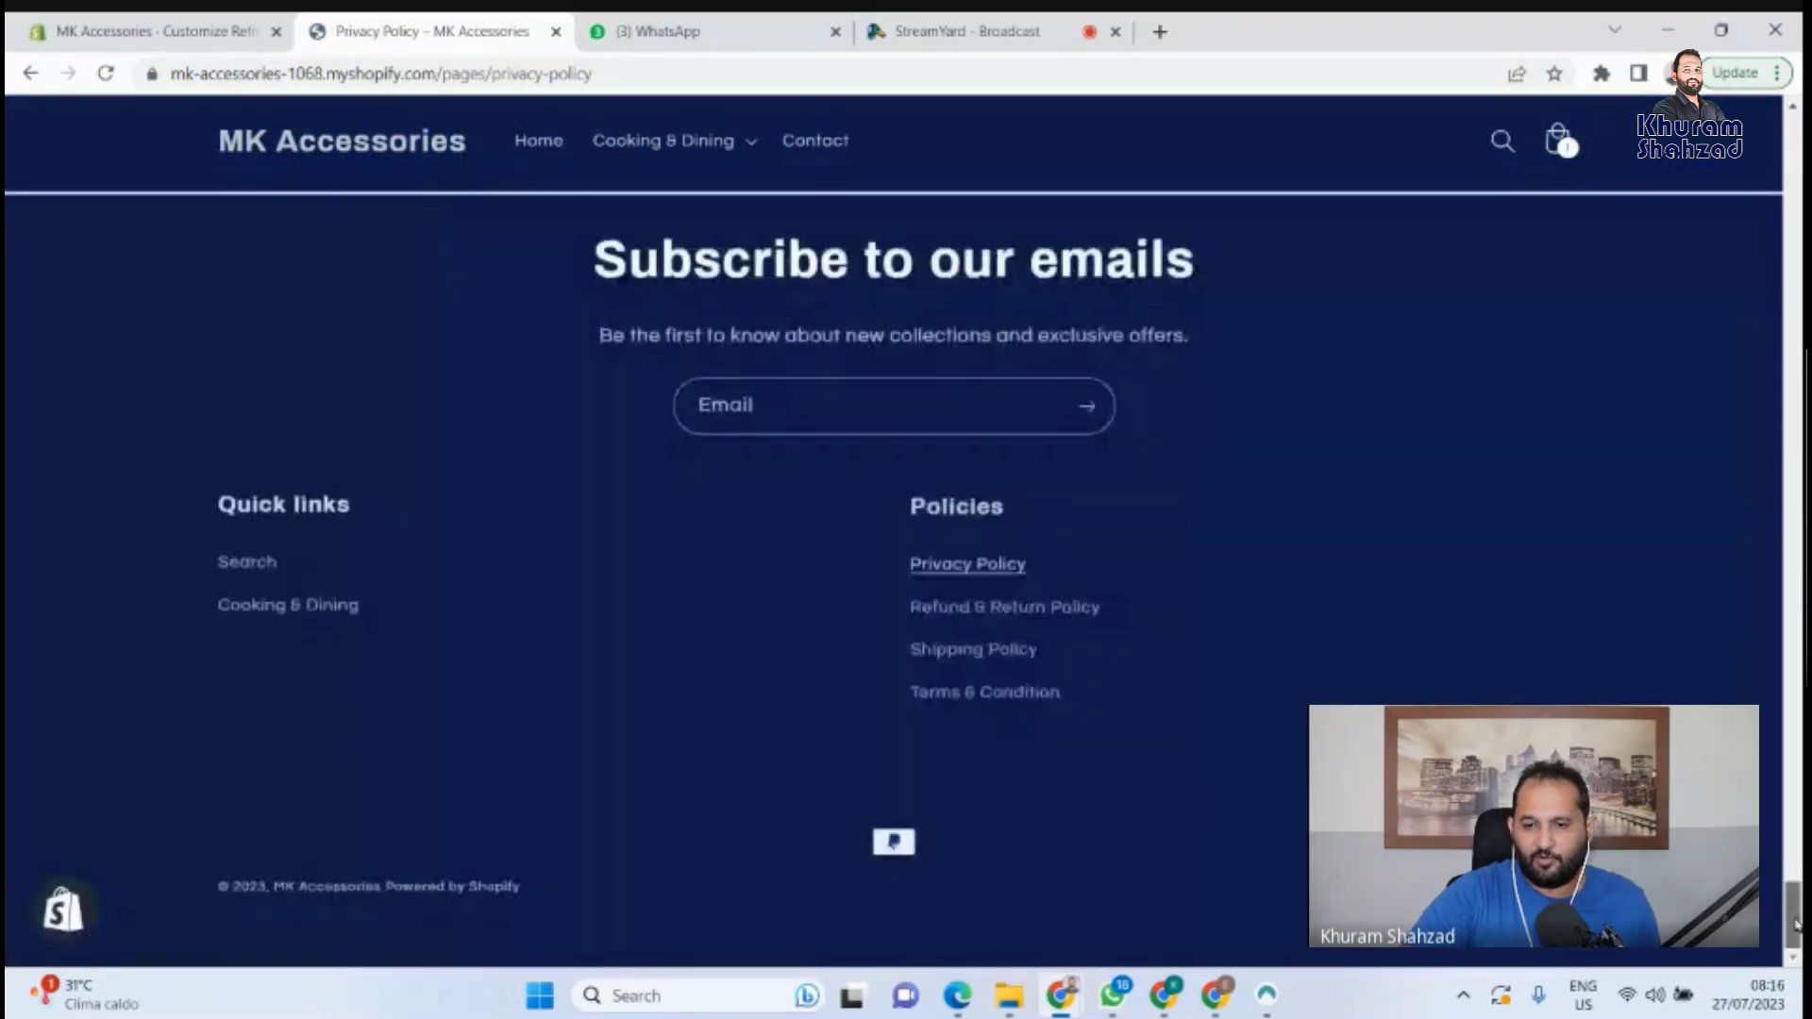
{"action": "scroll", "coordinate": [1033, 575], "scroll_direction": "down", "scroll_amount": 4}
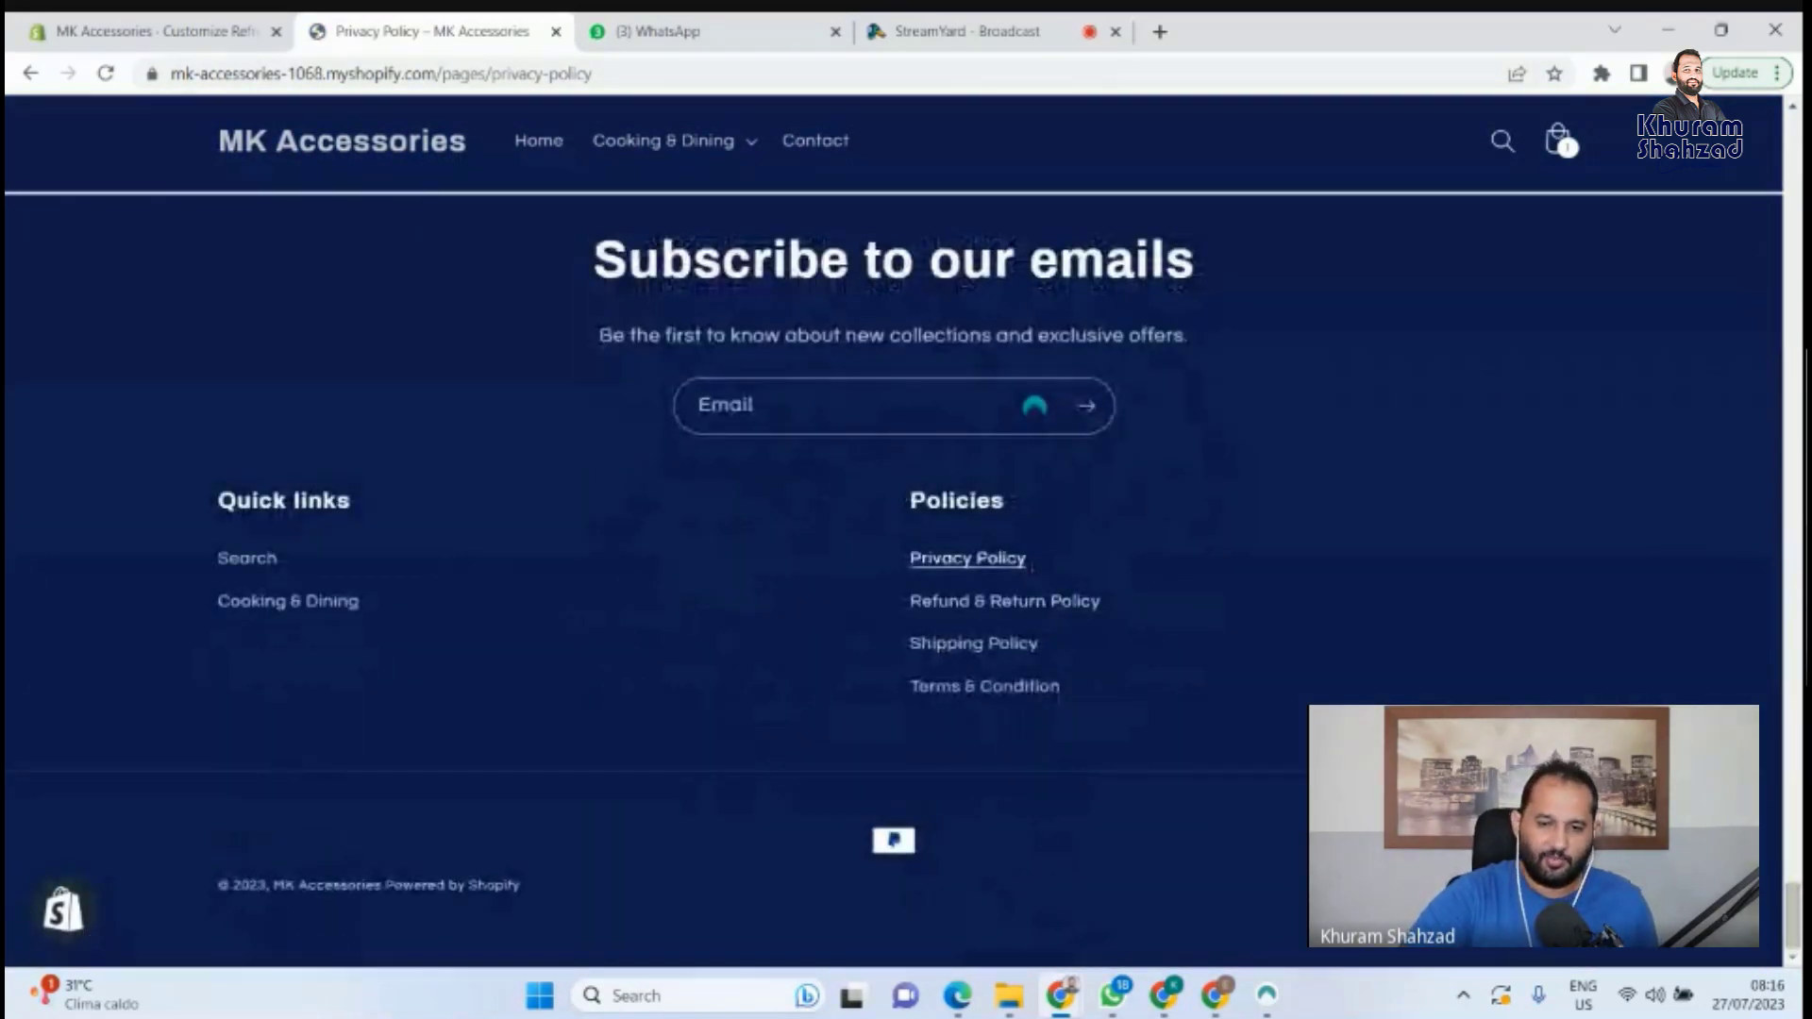
Follow the footer's Refund & Return Policy and Shipping Policy links to check their pages.
{"action": "left_click", "coordinate": [961, 604]}
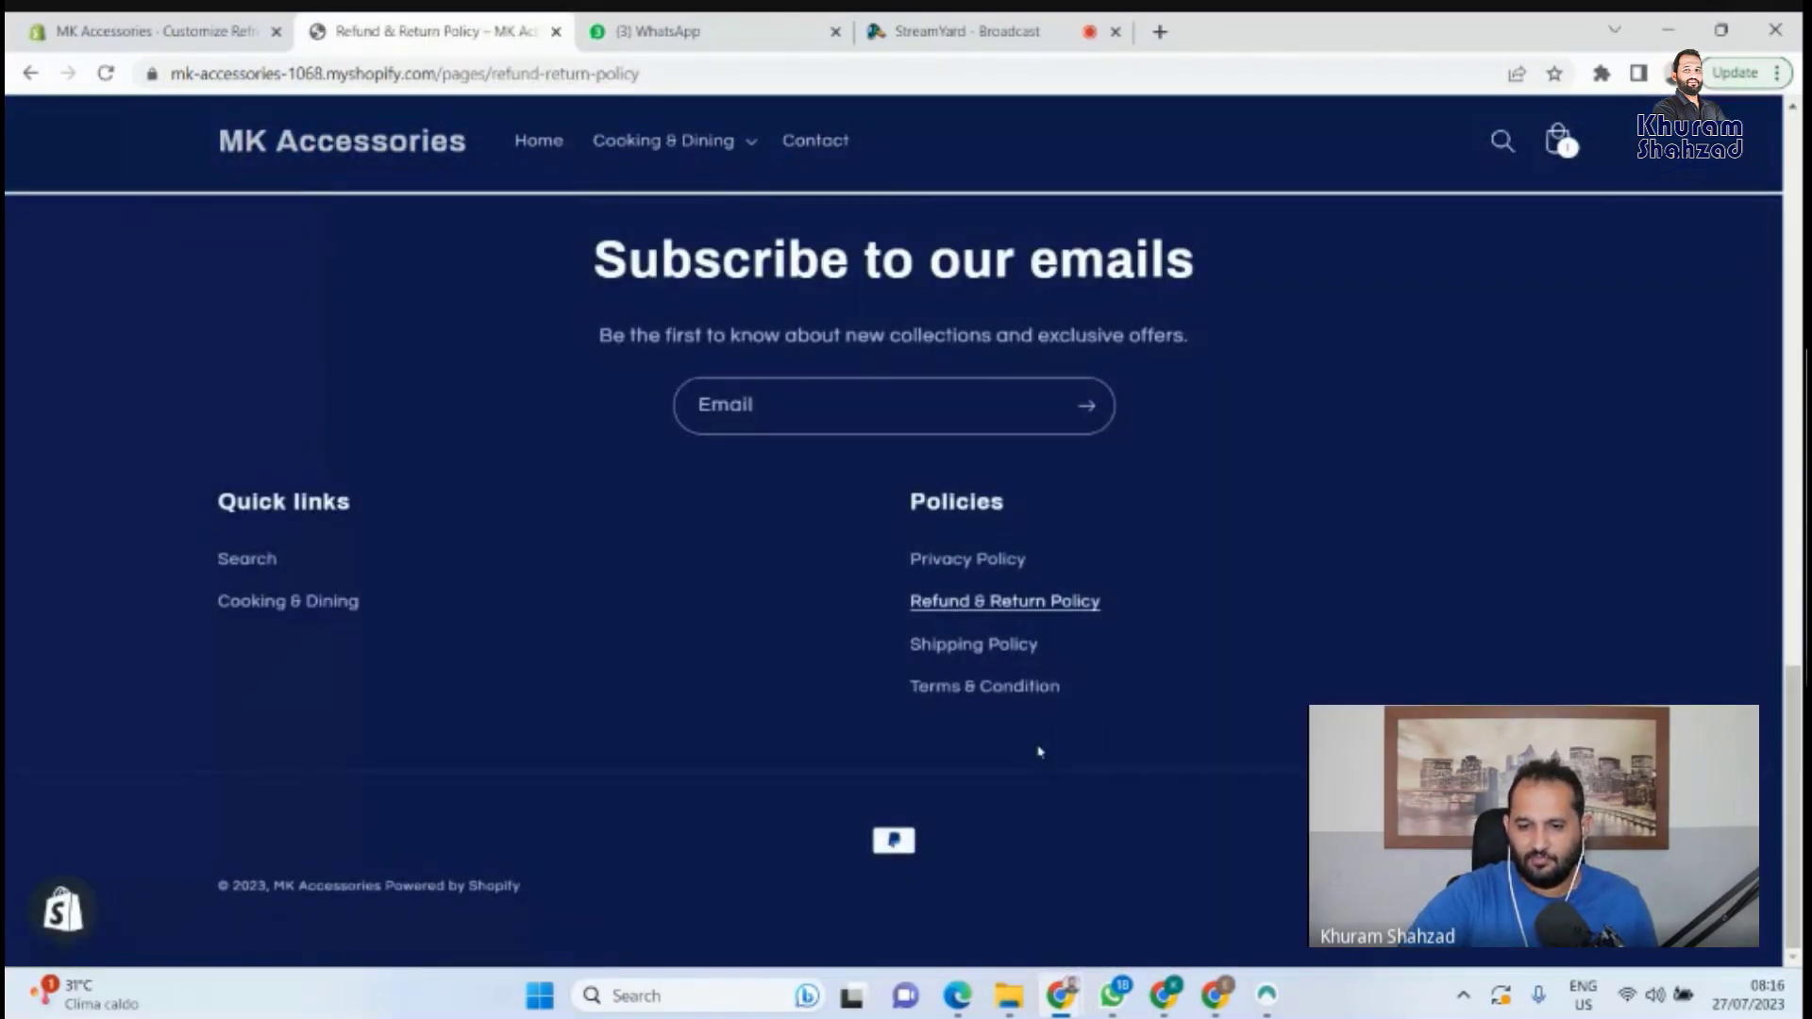
{"action": "left_click", "coordinate": [1005, 644]}
{"action": "left_click_drag", "start_coordinate": [1791, 377], "coordinate": [1792, 825]}
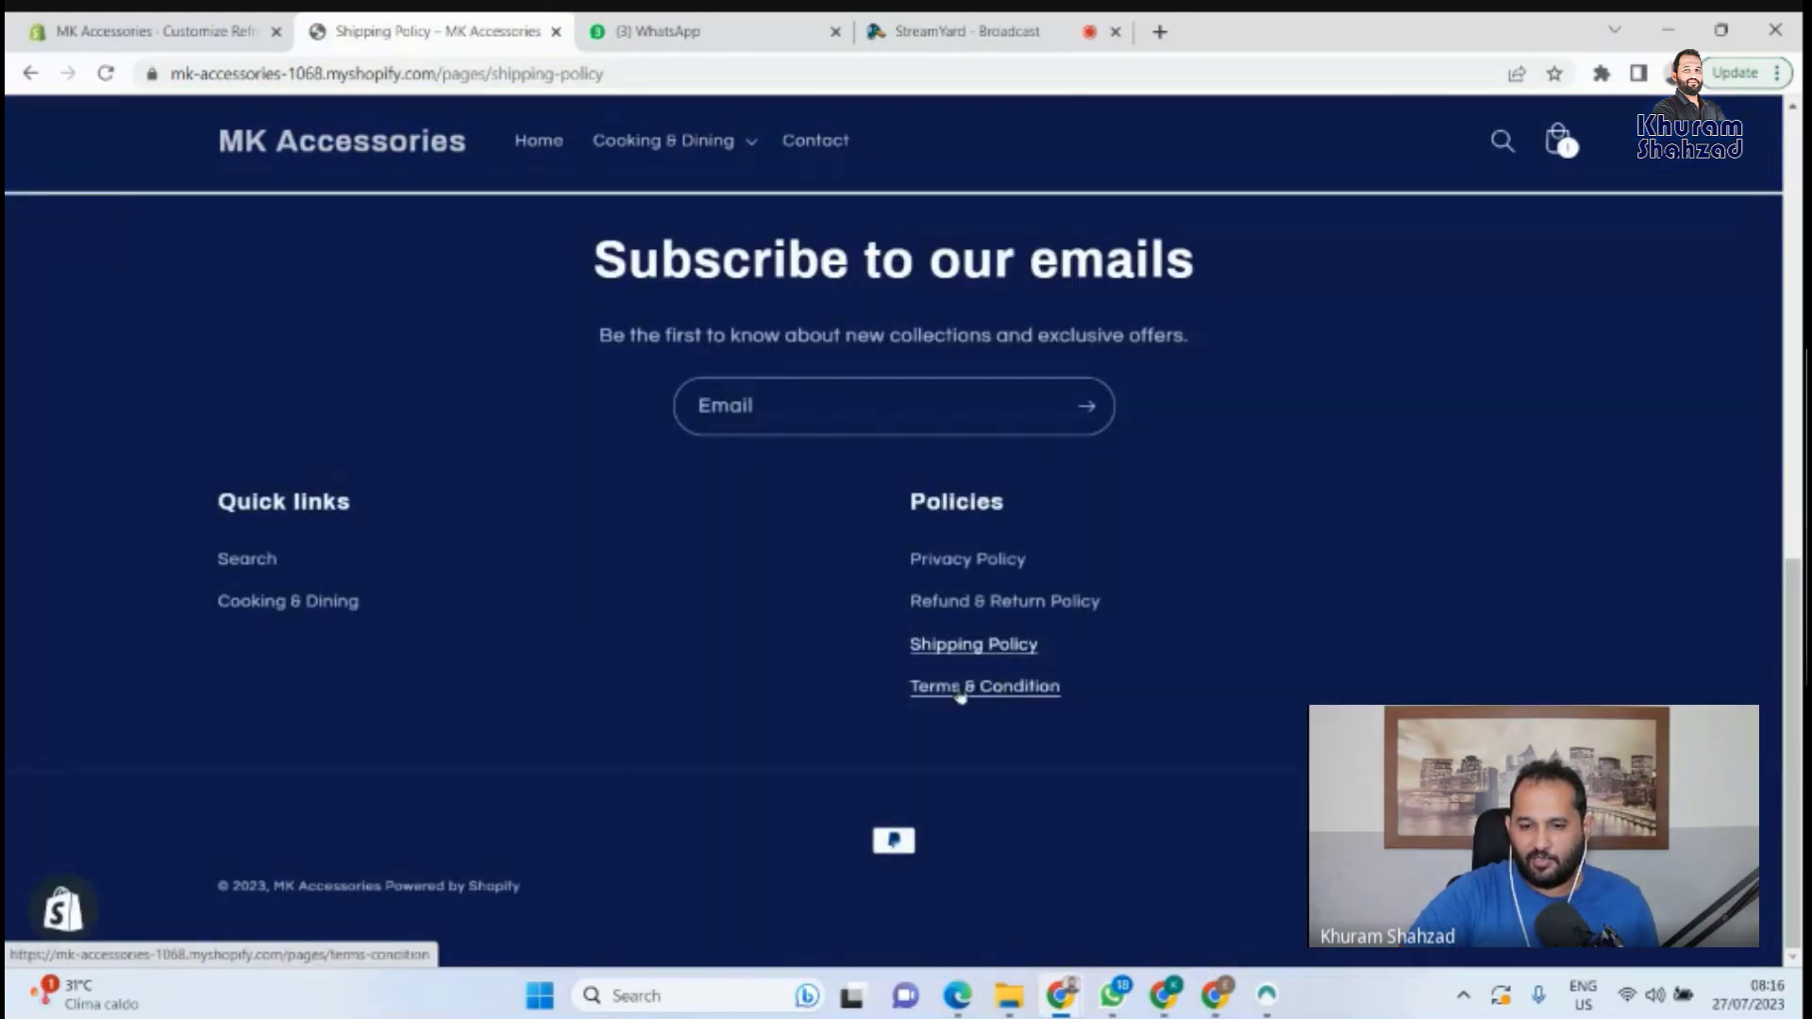
Follow the footer's Terms & Condition link and look through that page down to its footer.
{"action": "left_click", "coordinate": [963, 687]}
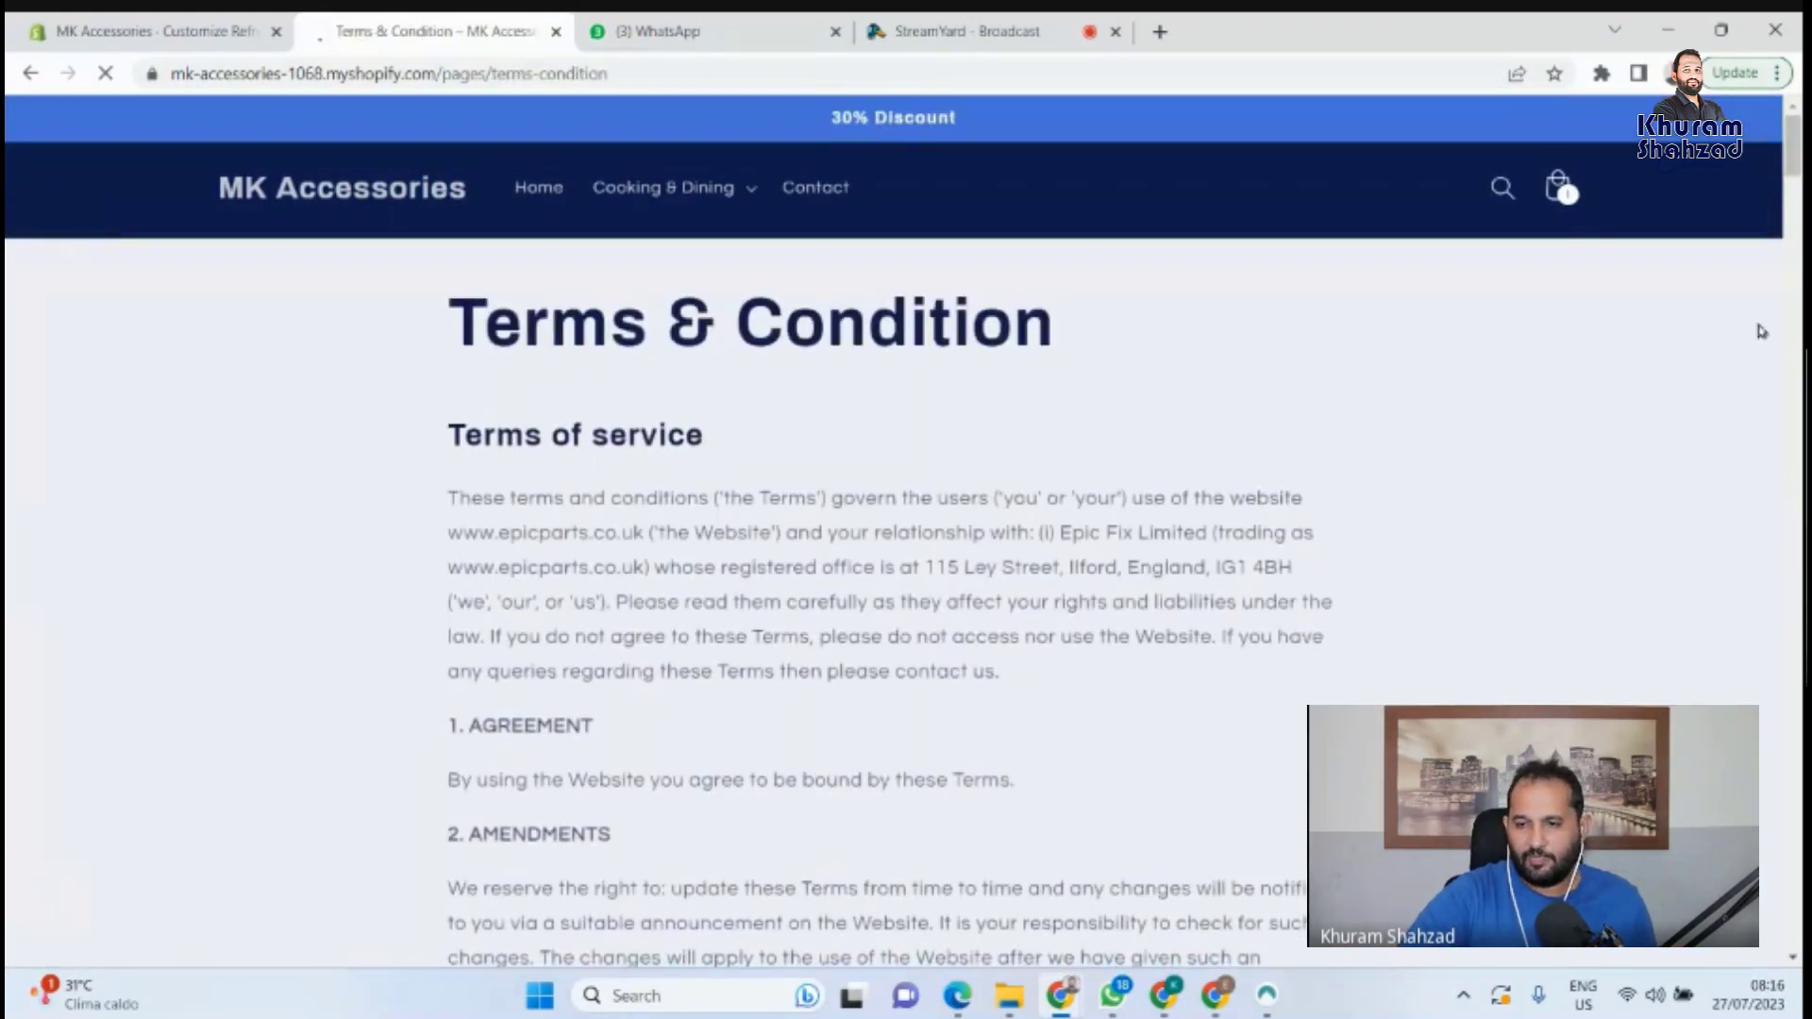
{"action": "left_click_drag", "start_coordinate": [1792, 147], "coordinate": [1792, 197]}
{"action": "scroll", "coordinate": [1248, 862], "scroll_direction": "down", "scroll_amount": 15}
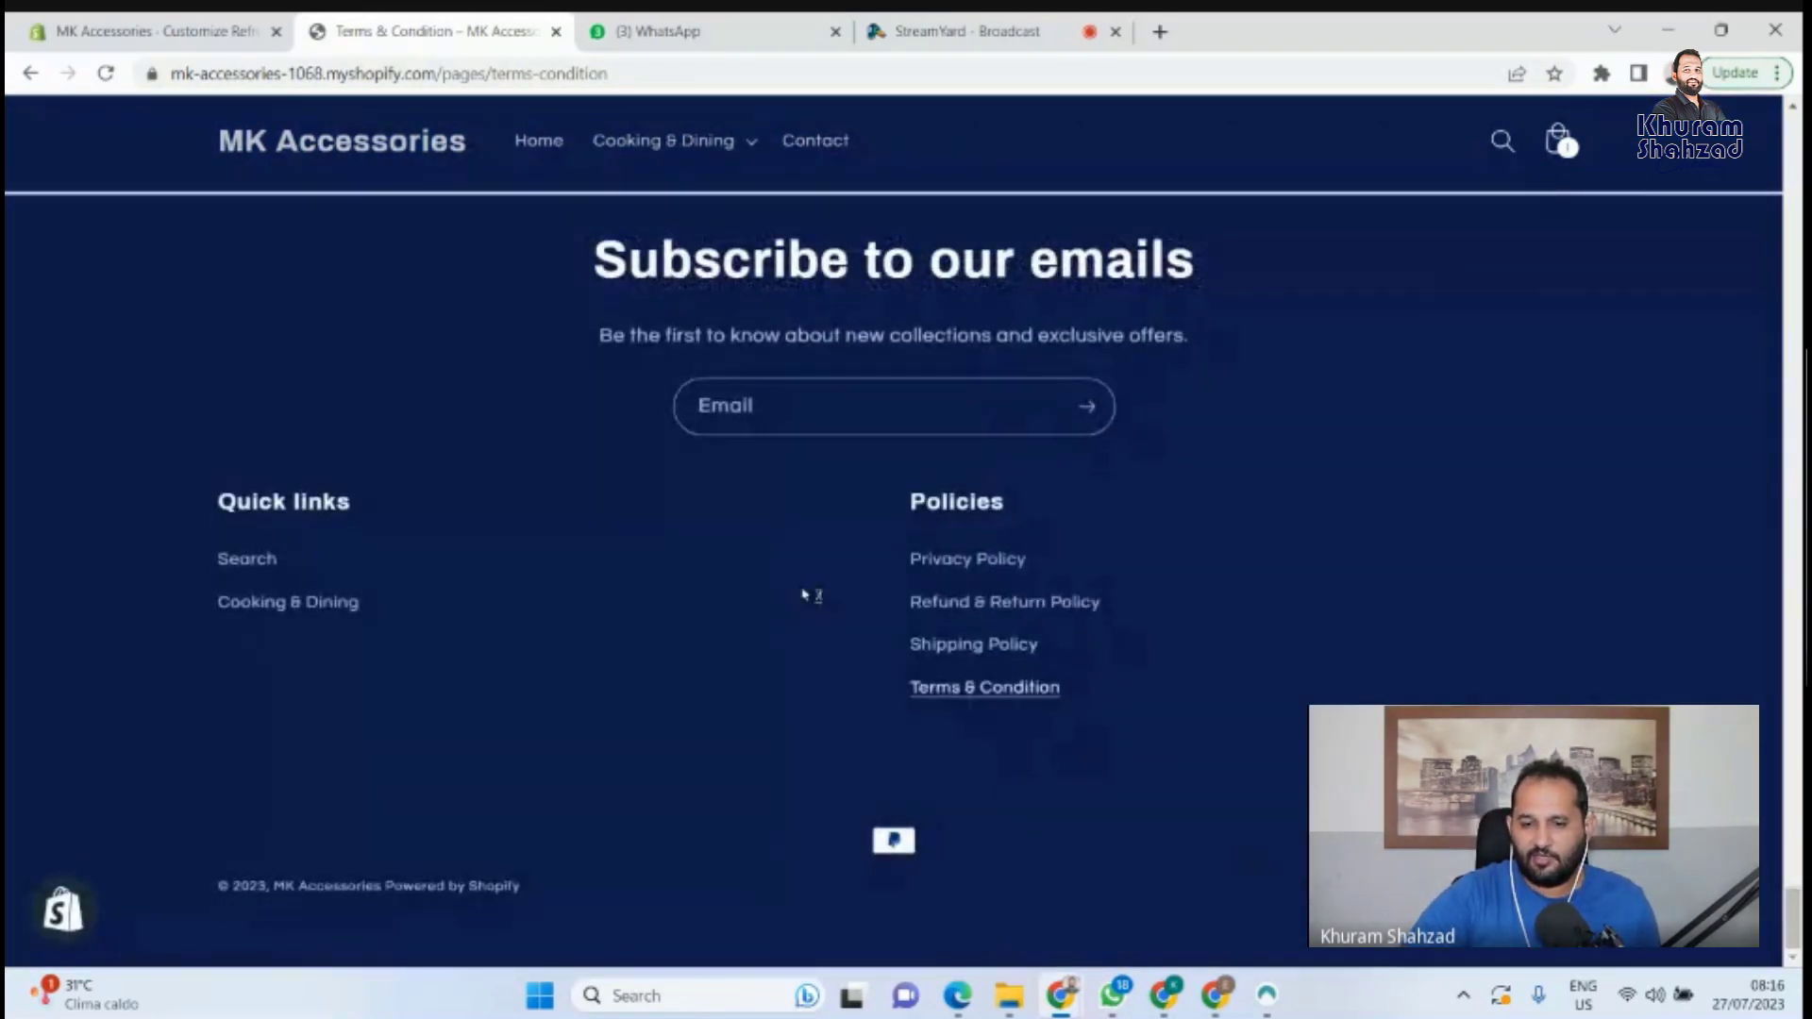
{"action": "scroll", "coordinate": [849, 566], "scroll_direction": "up", "scroll_amount": 20}
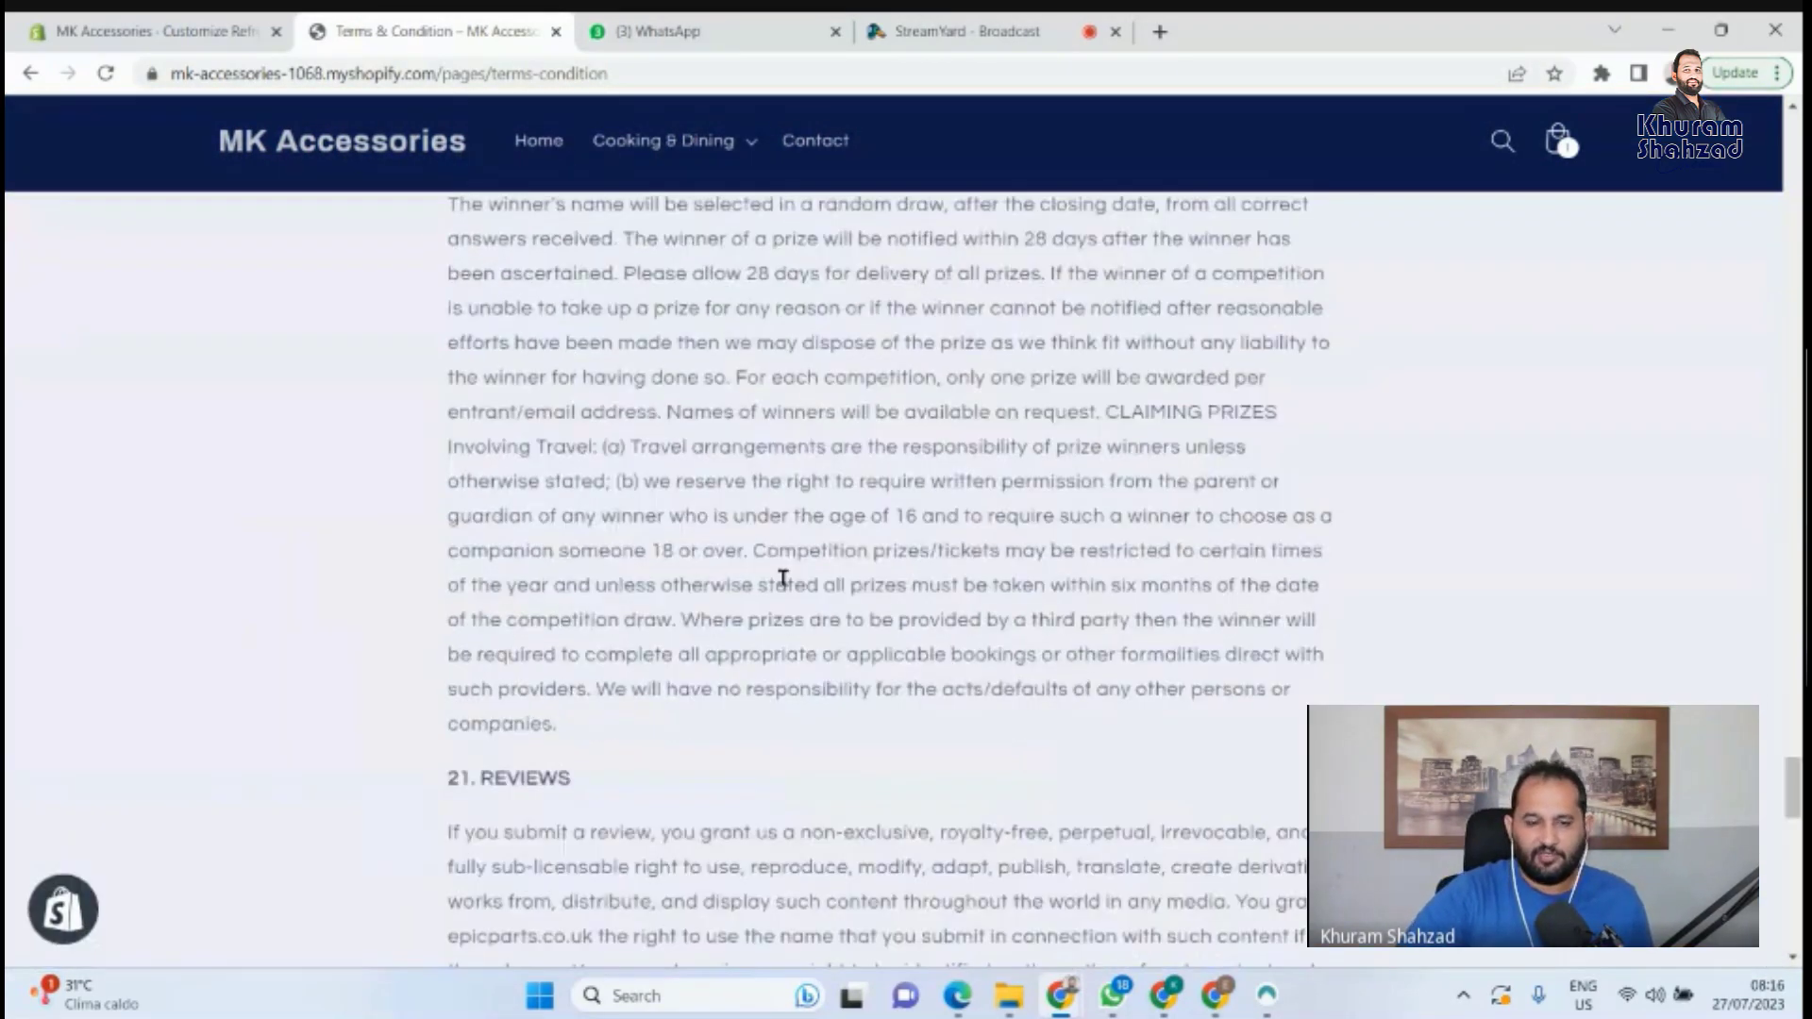
{"action": "scroll", "coordinate": [802, 581], "scroll_direction": "up", "scroll_amount": 15}
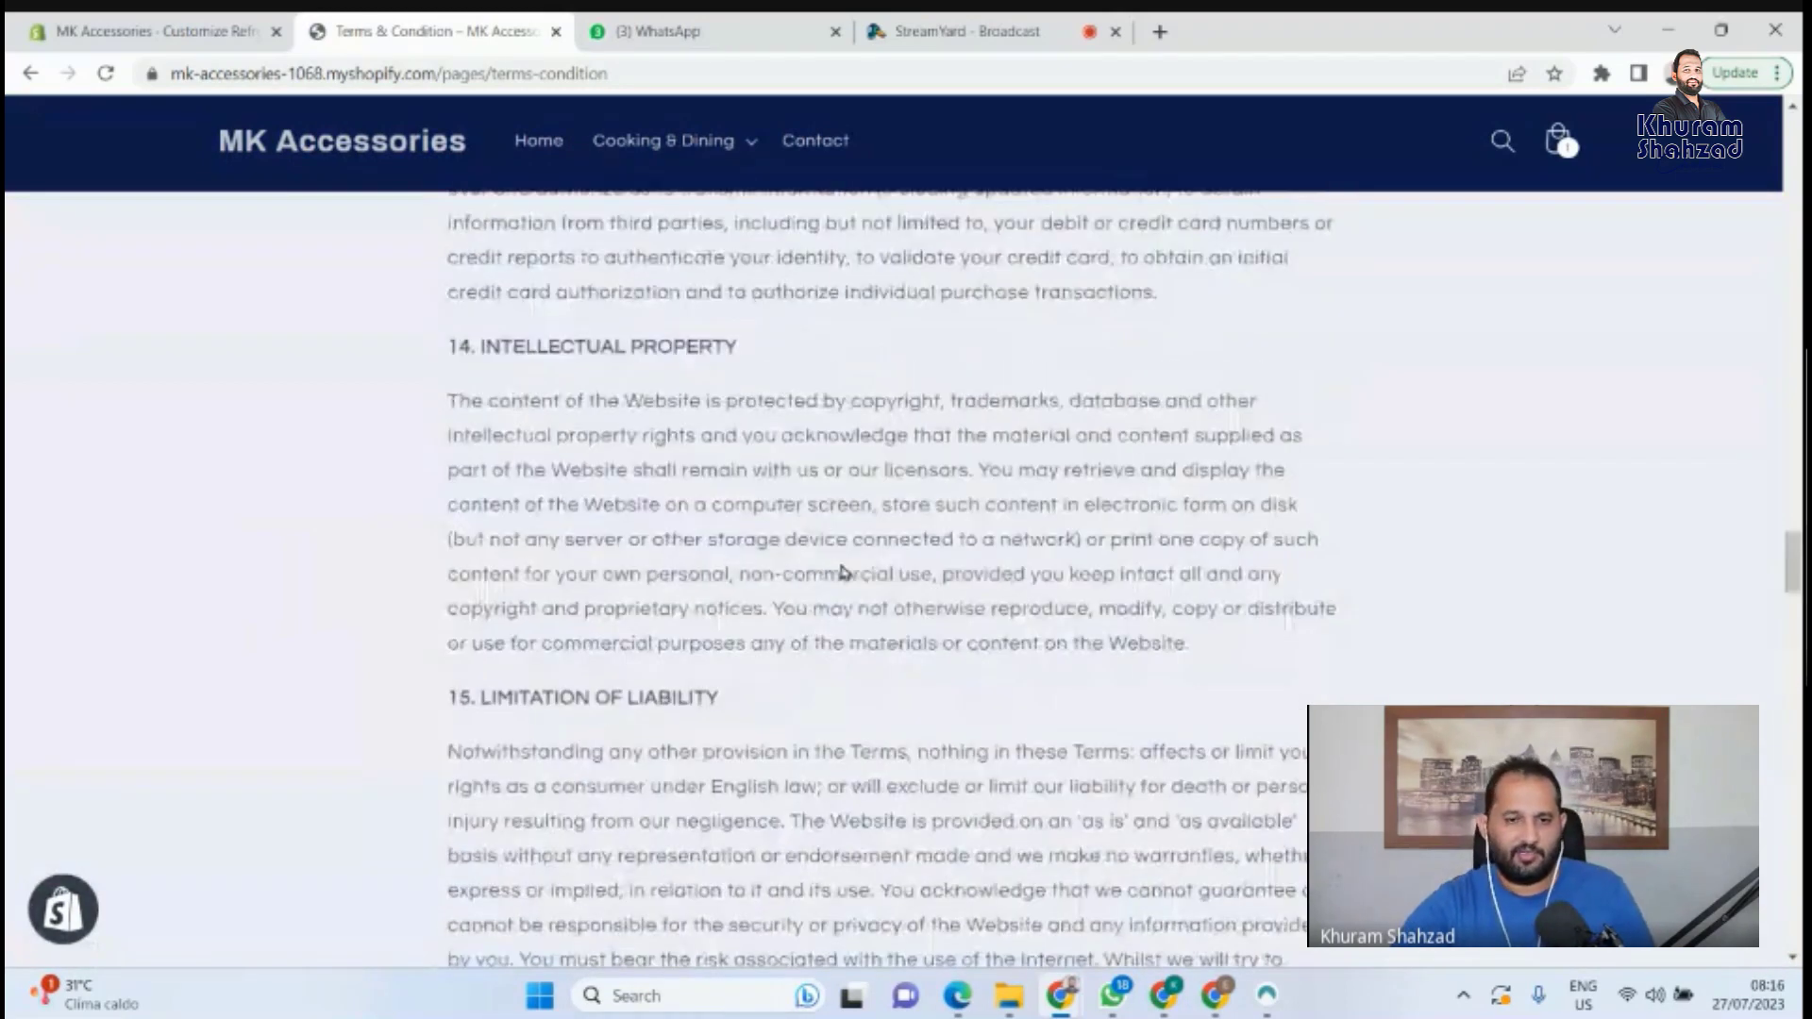
Return to the theme editor, leave the Policies block settings and exit to the store's Themes page.
{"action": "left_click", "coordinate": [151, 21]}
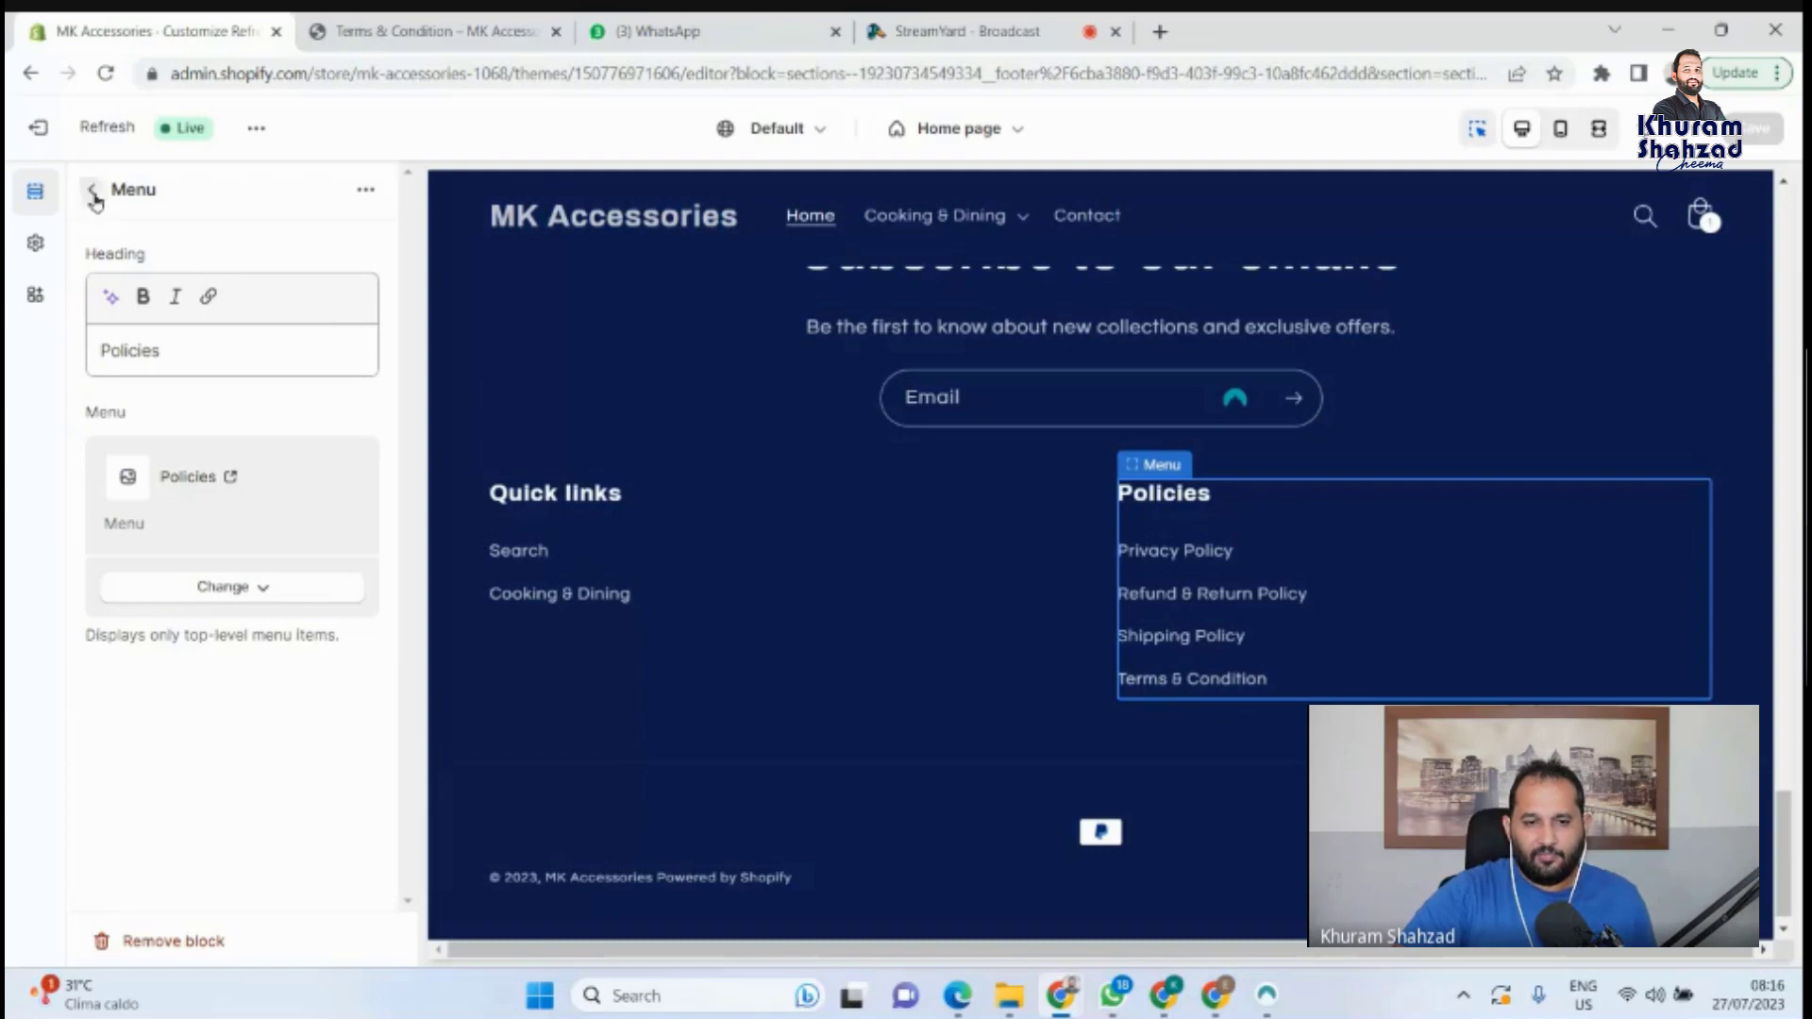
{"action": "left_click", "coordinate": [93, 194]}
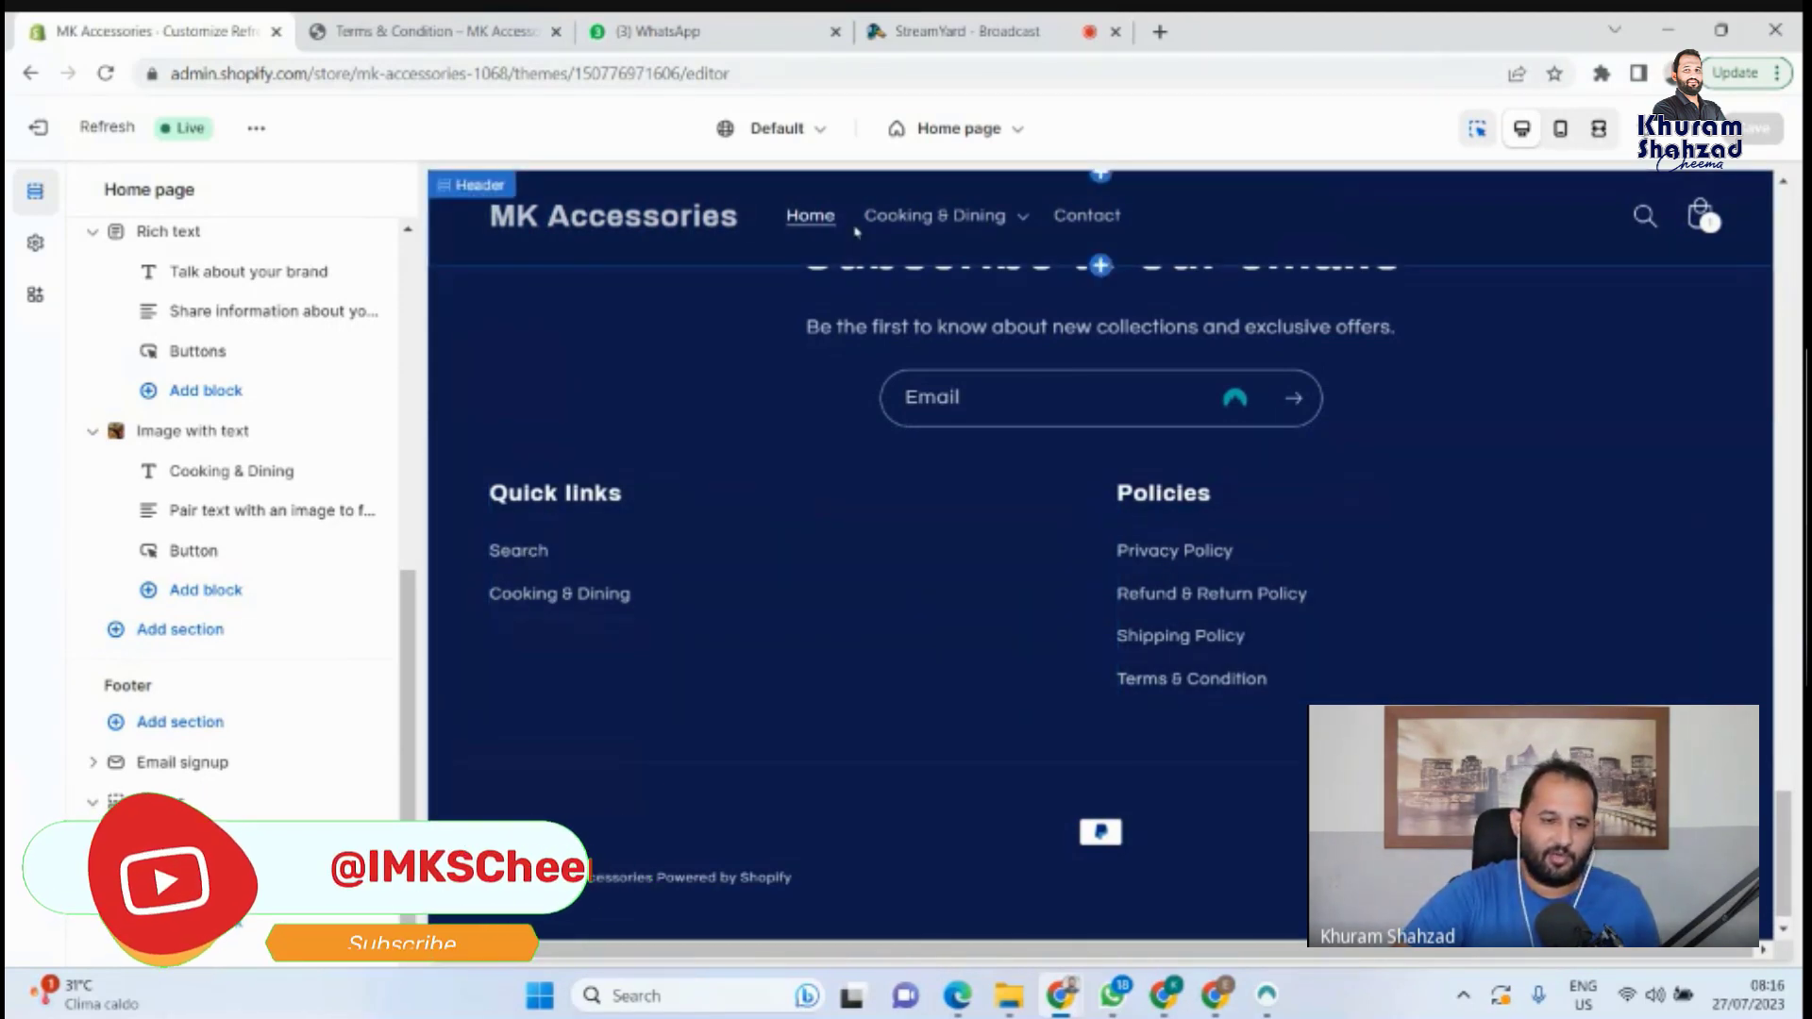
{"action": "left_click", "coordinate": [38, 127]}
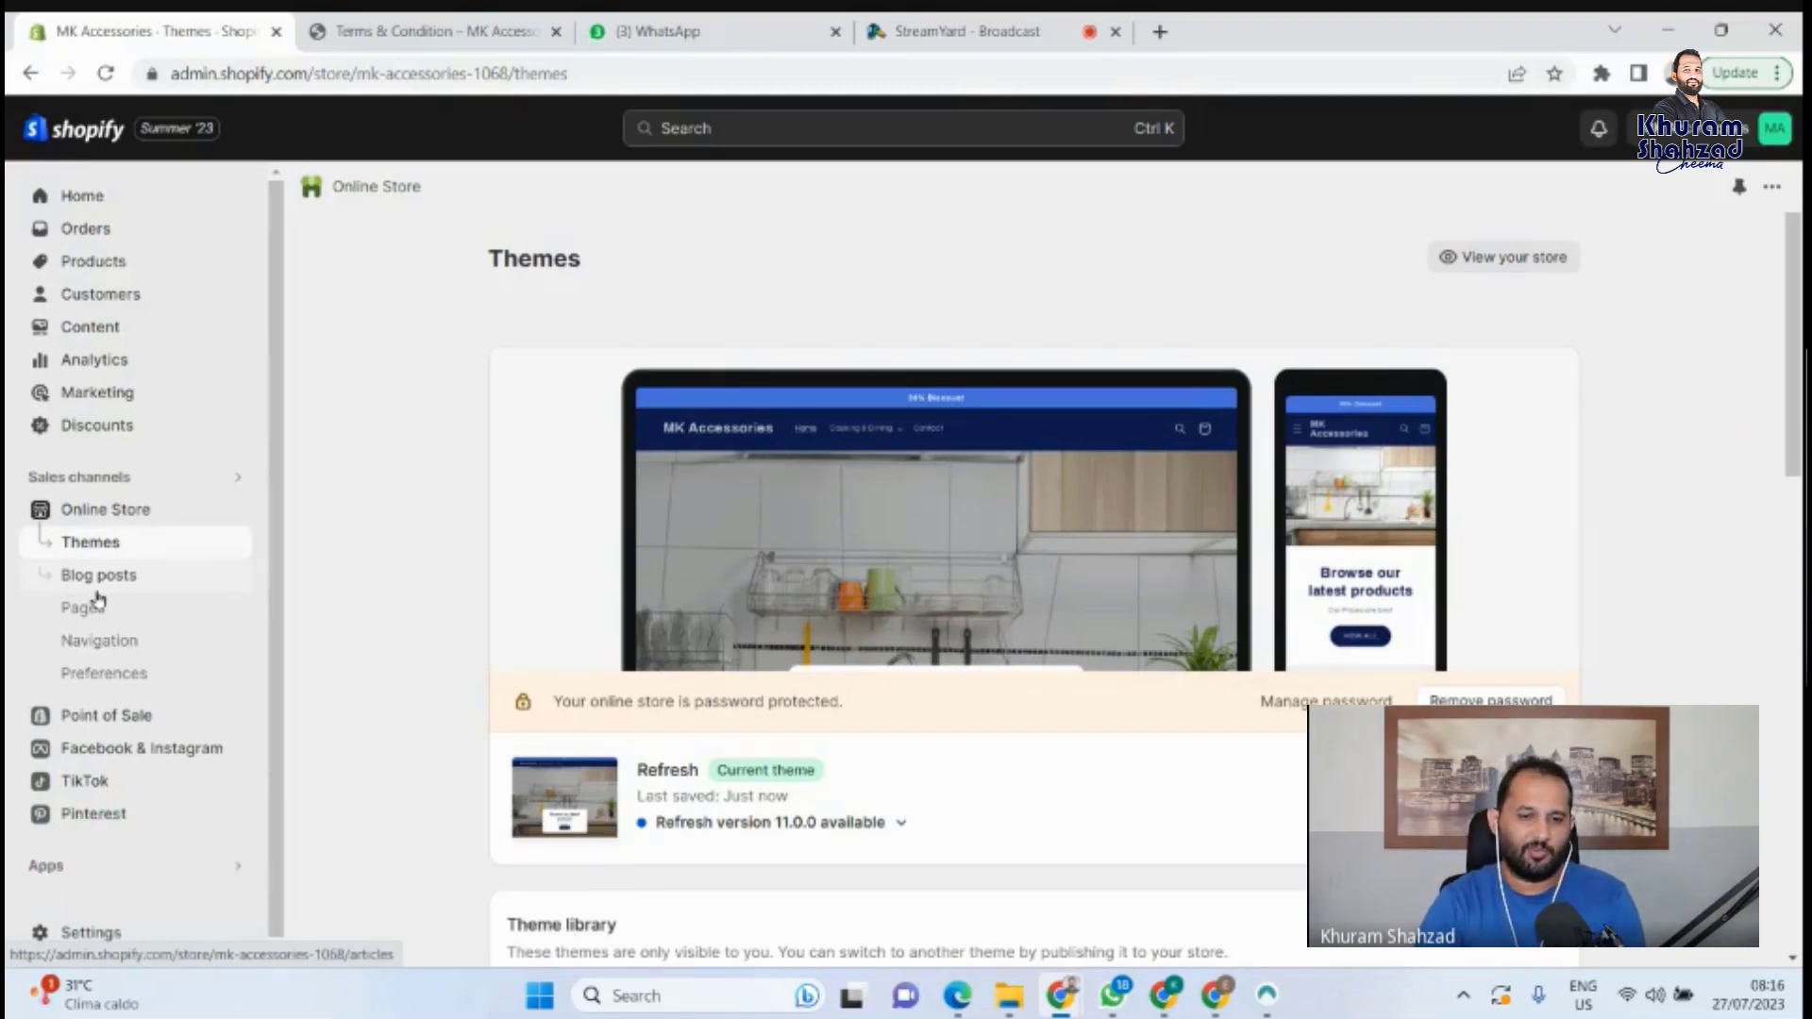
Search Google for "digital marketing training" in a new browser tab, using the corrected spelling.
{"action": "left_click", "coordinate": [1161, 33]}
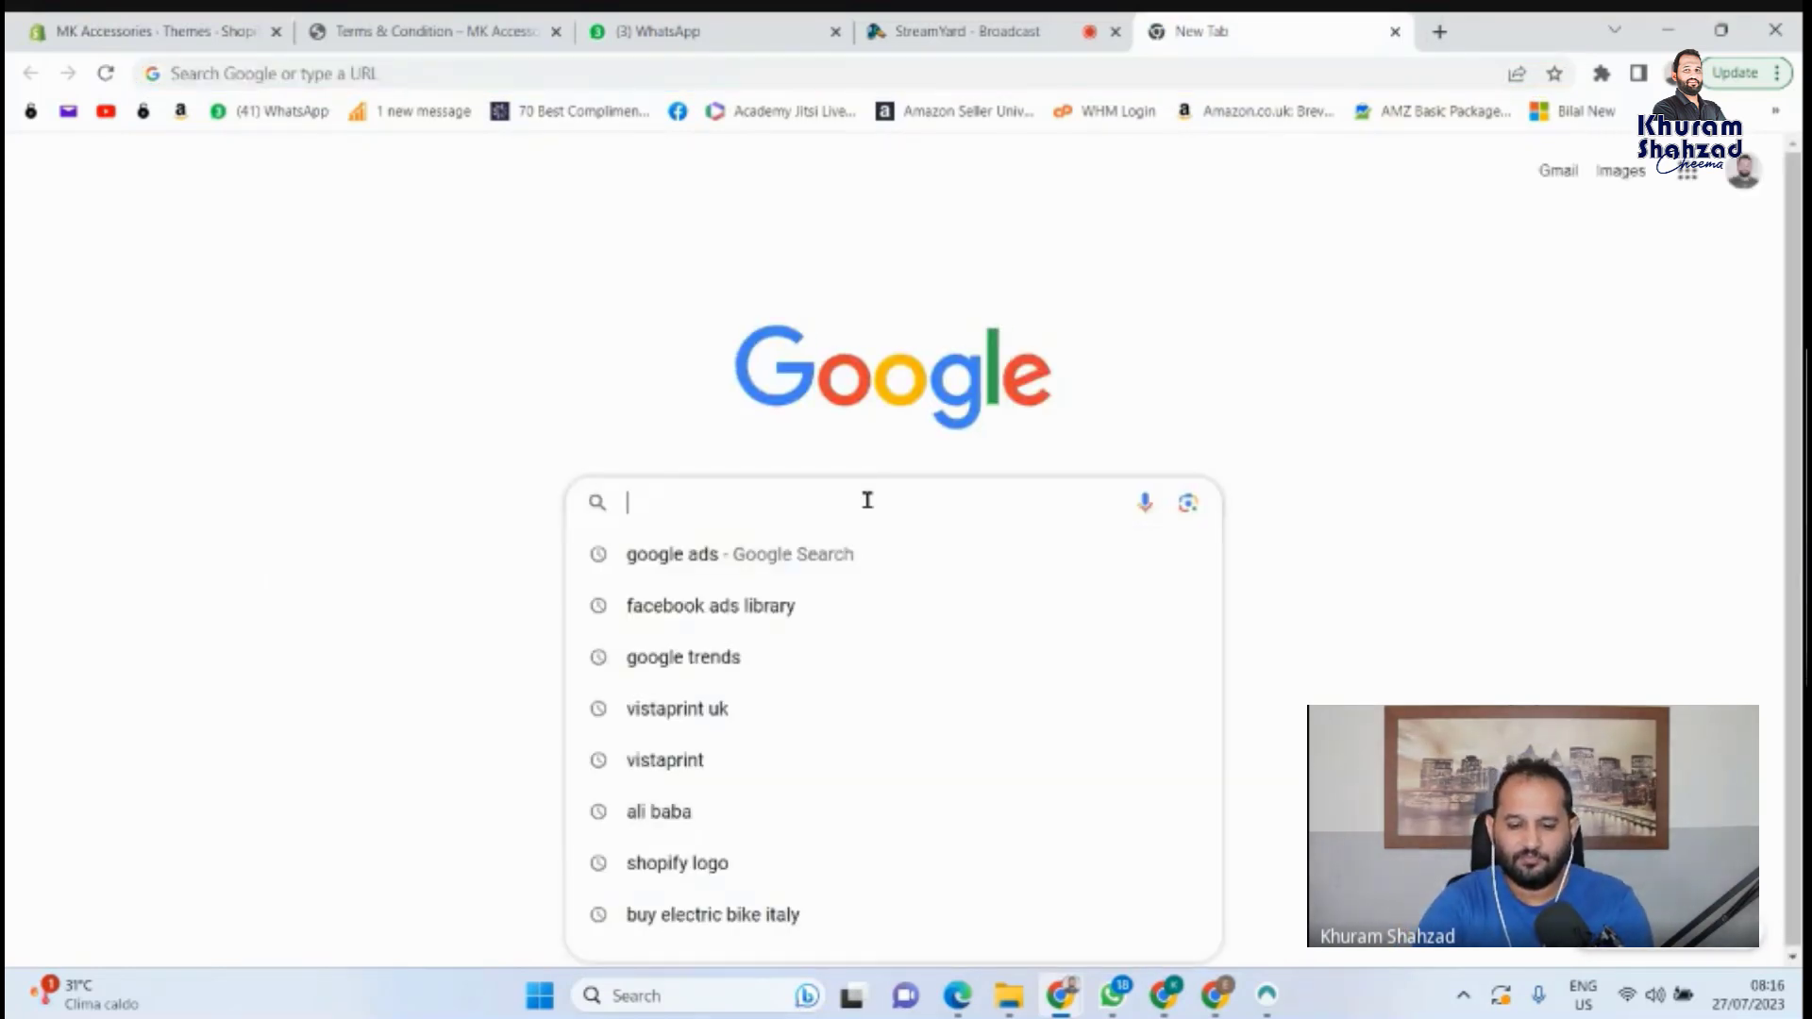
{"action": "type", "text": "b"}
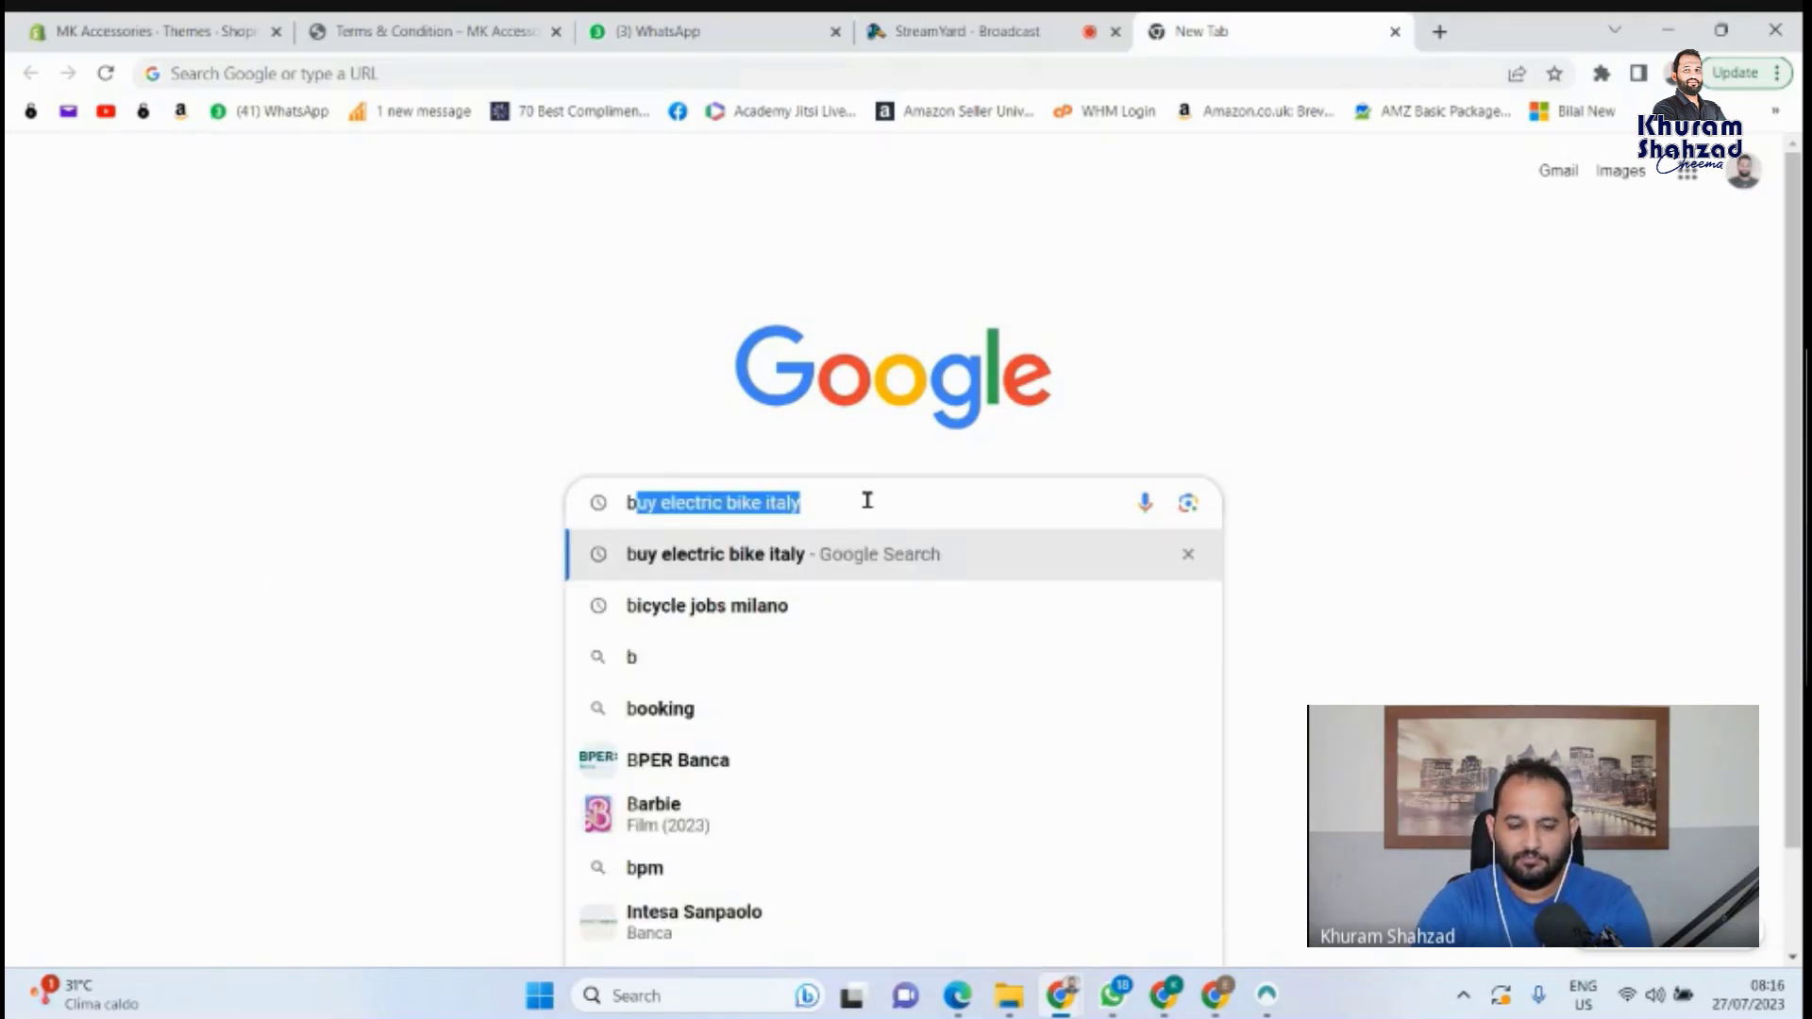
{"action": "key", "text": "BackSpace"}
{"action": "type", "text": "dig"}
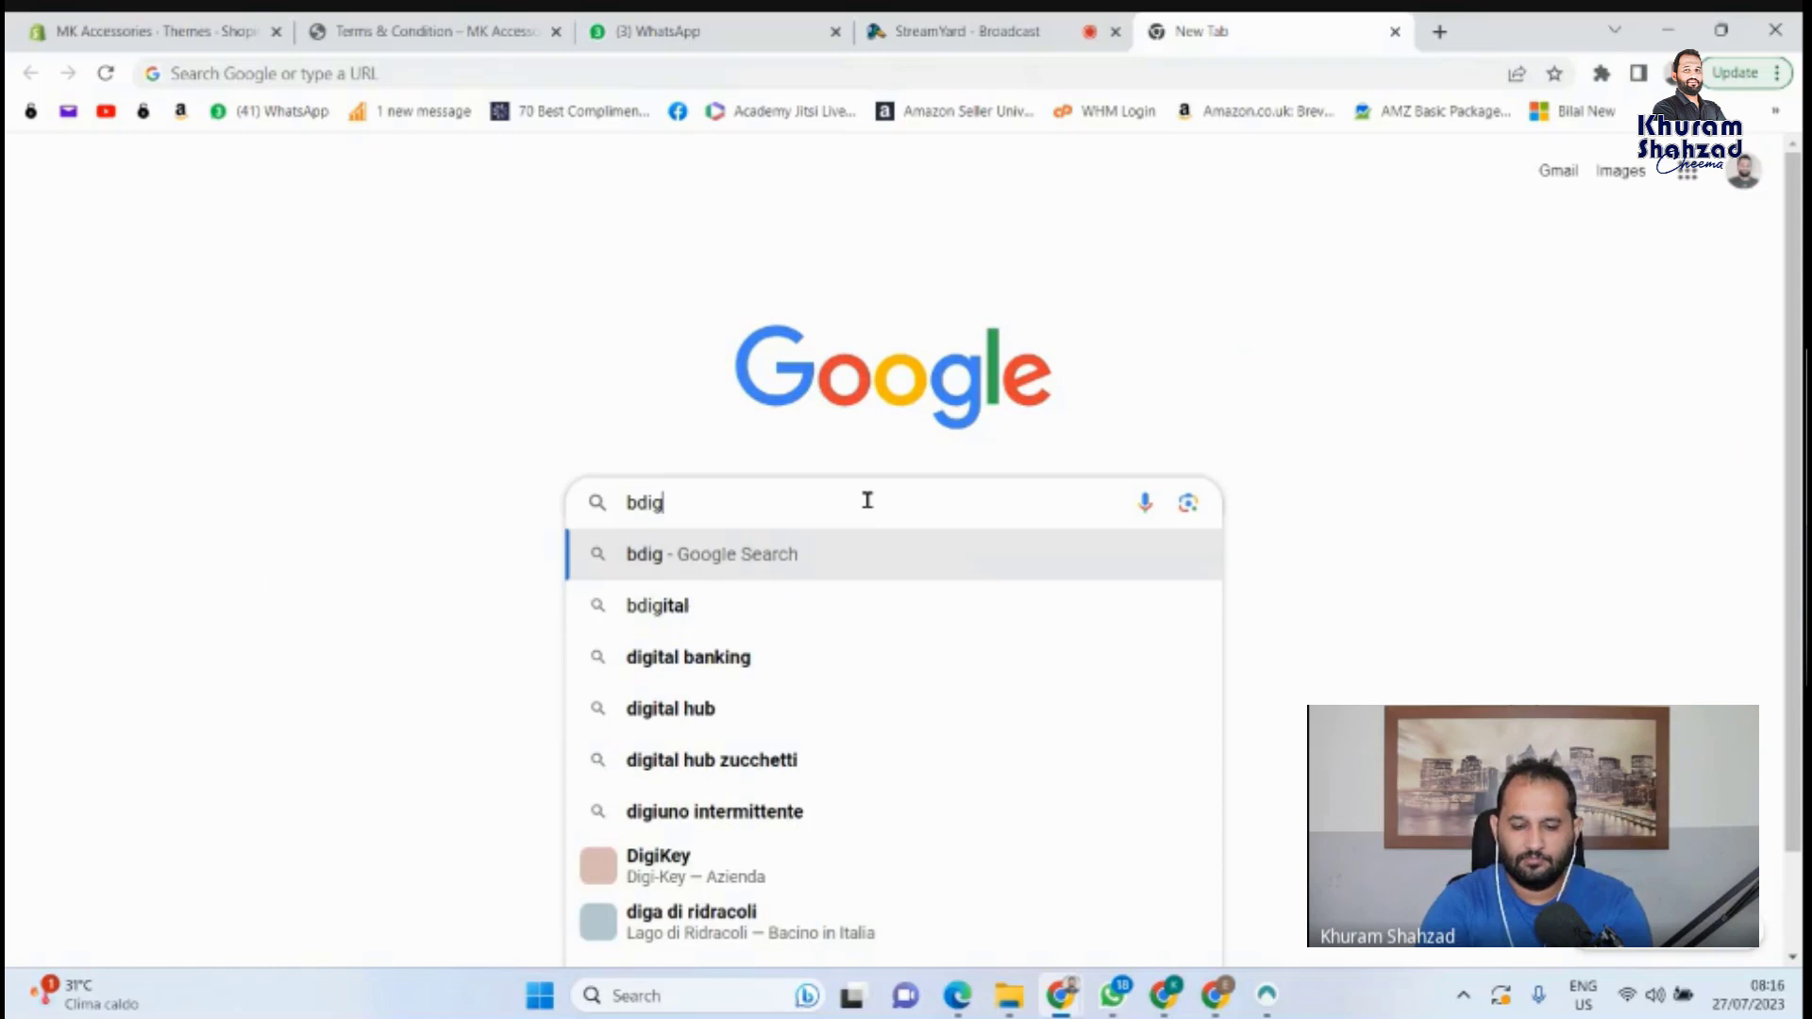
{"action": "type", "text": "ital market"}
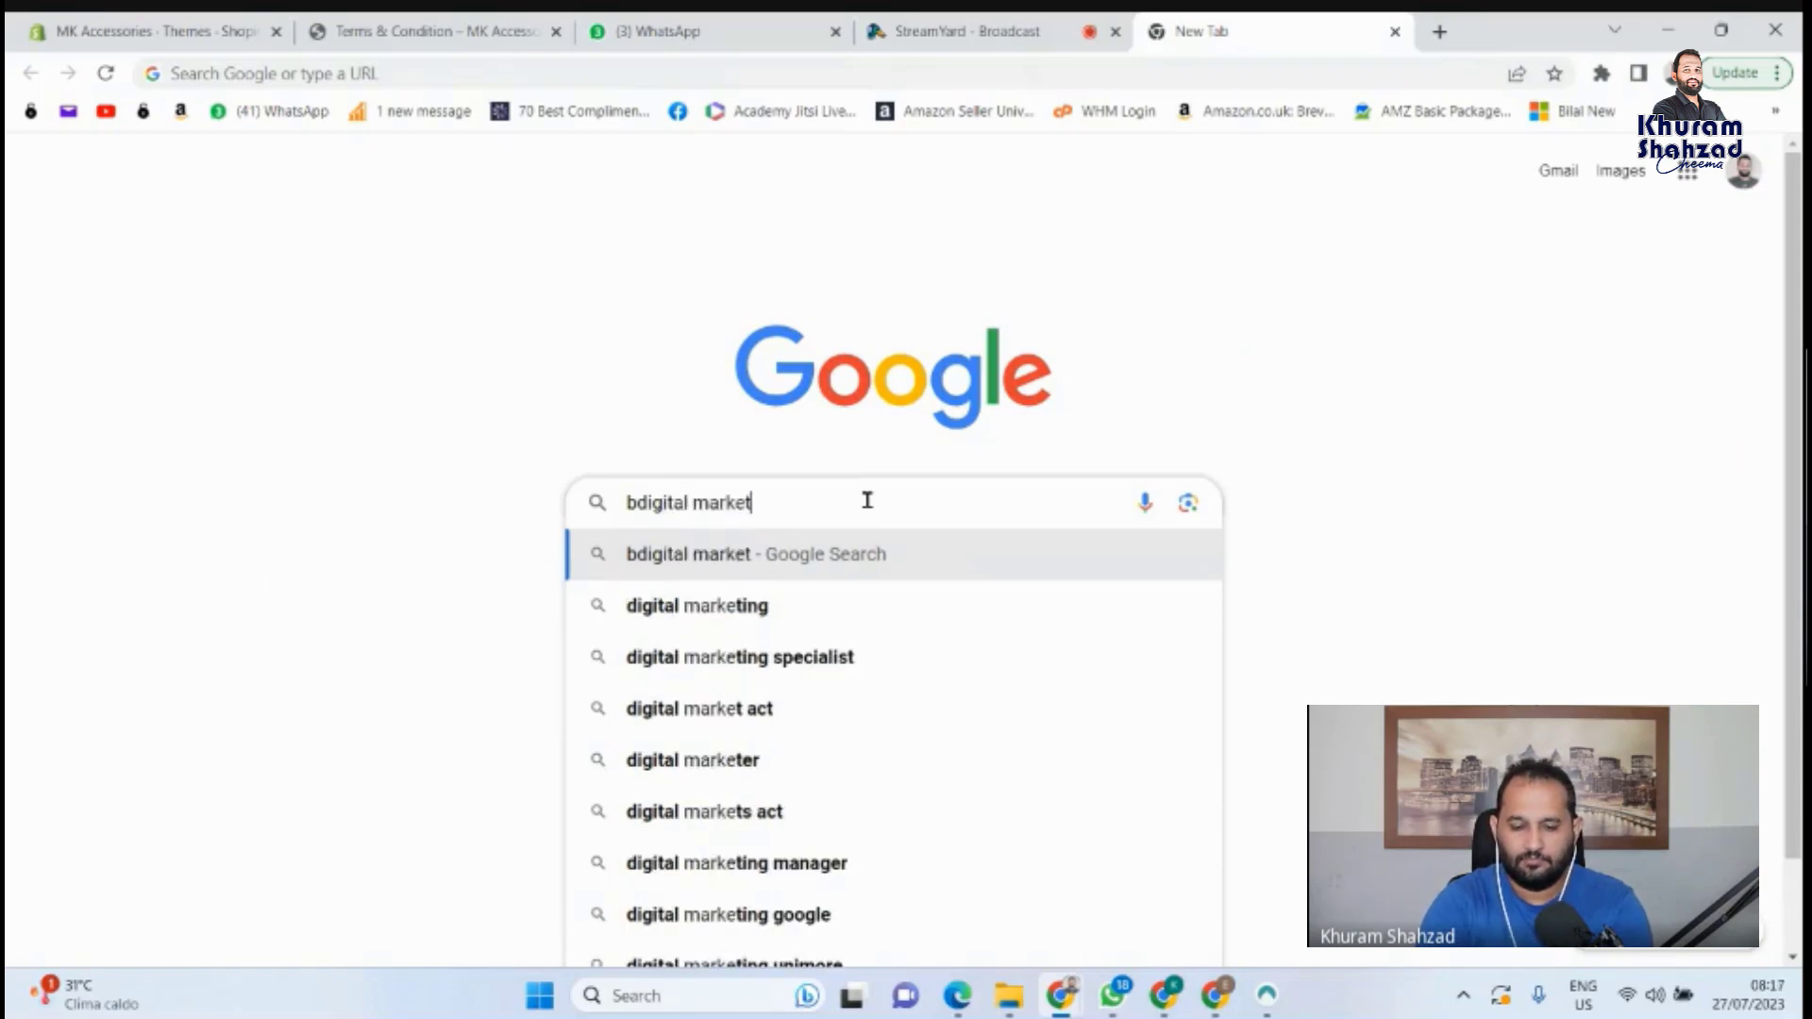
{"action": "type", "text": "ing"}
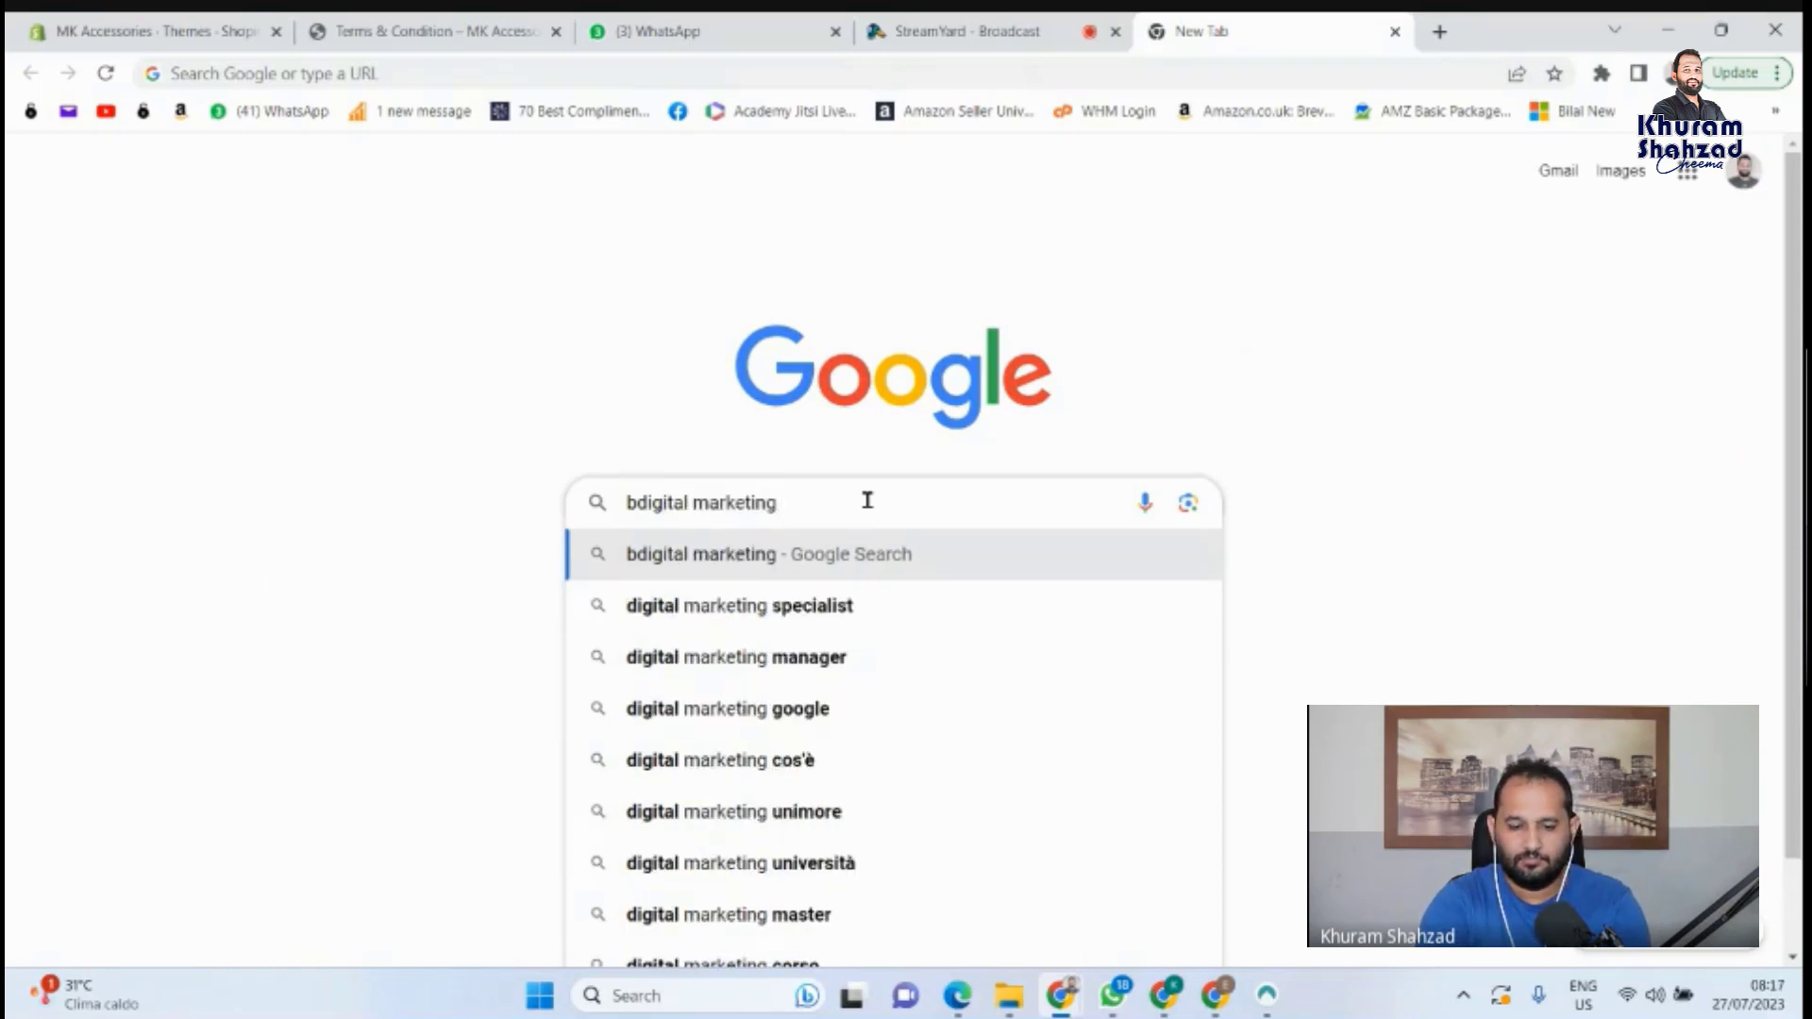
{"action": "type", "text": " training"}
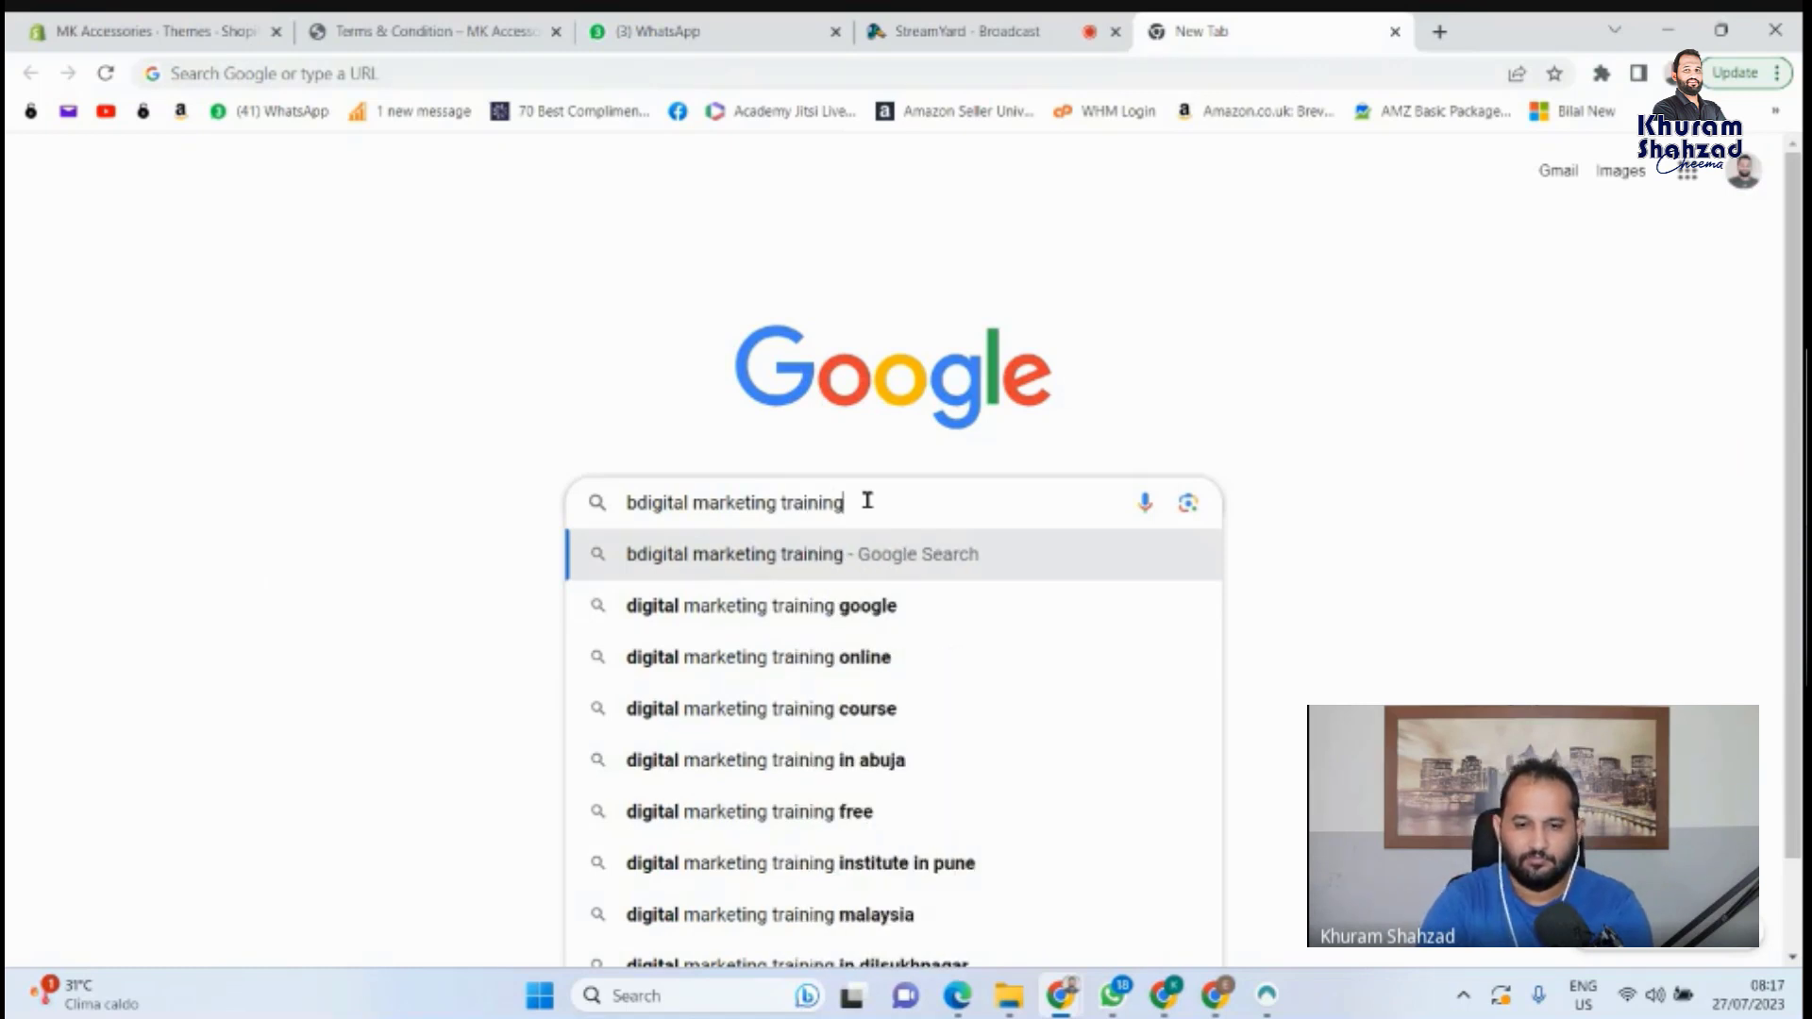
{"action": "key", "text": "Return"}
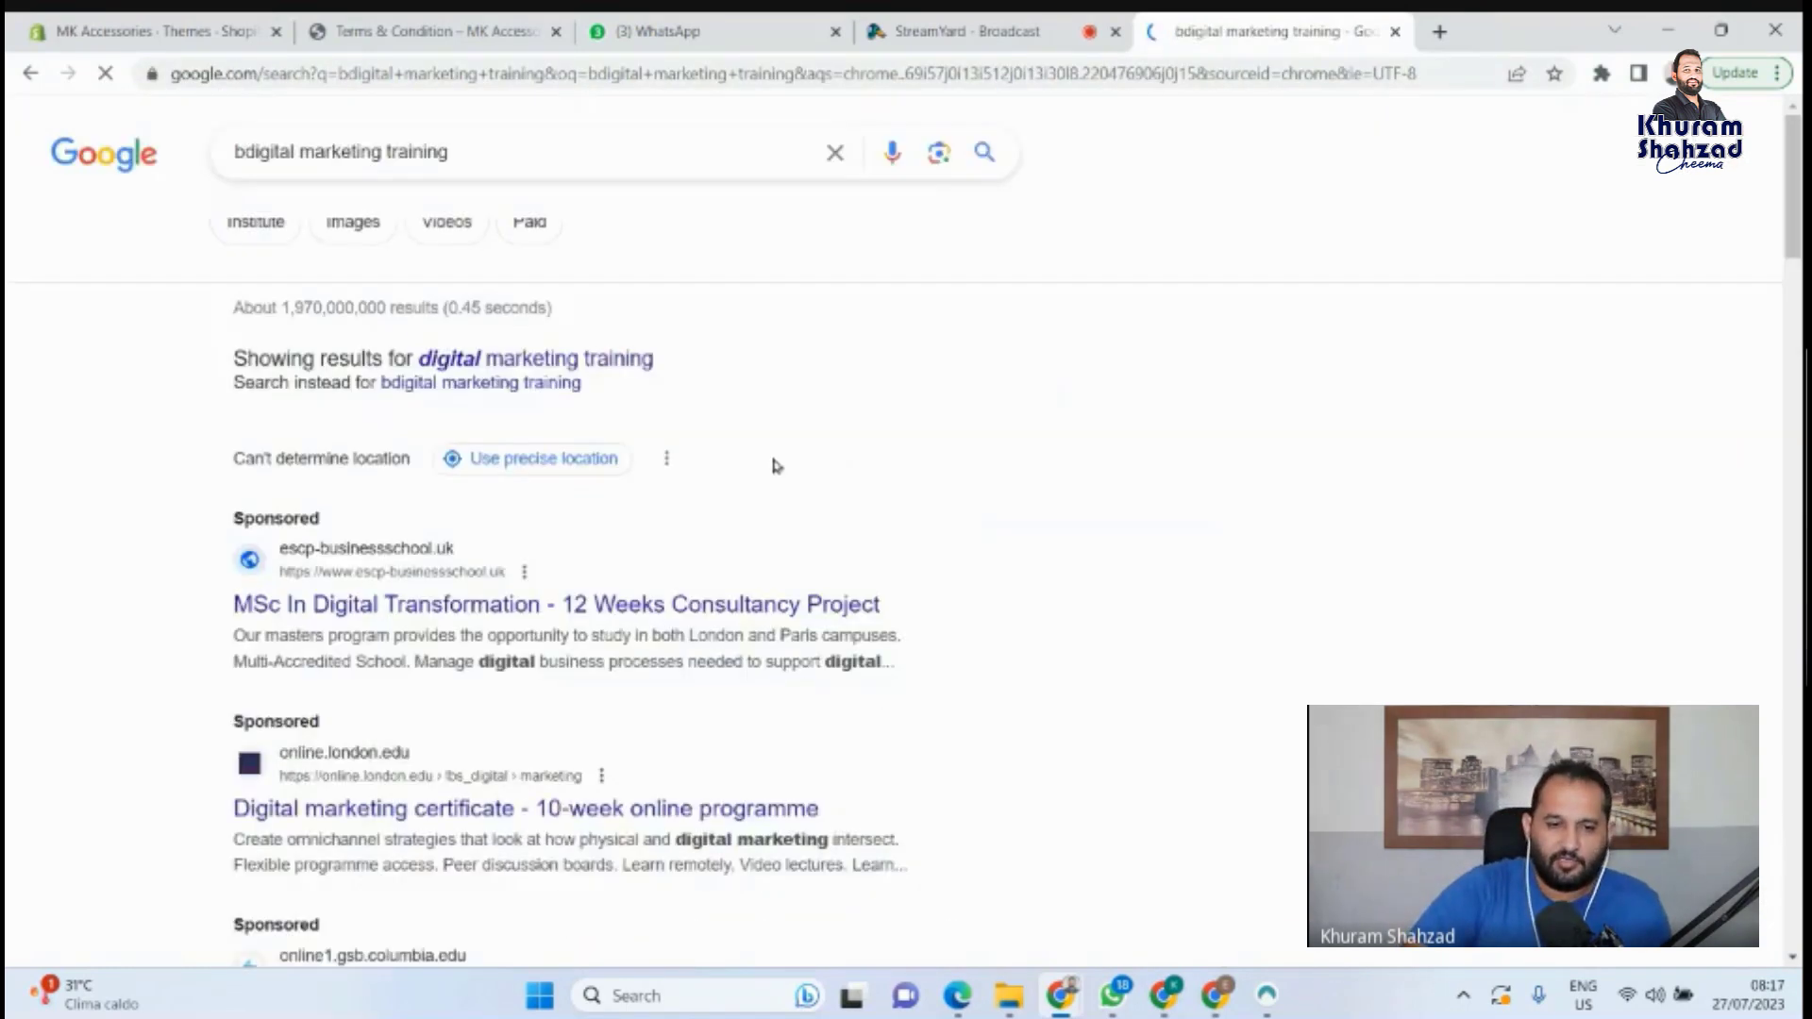
{"action": "left_click", "coordinate": [626, 360]}
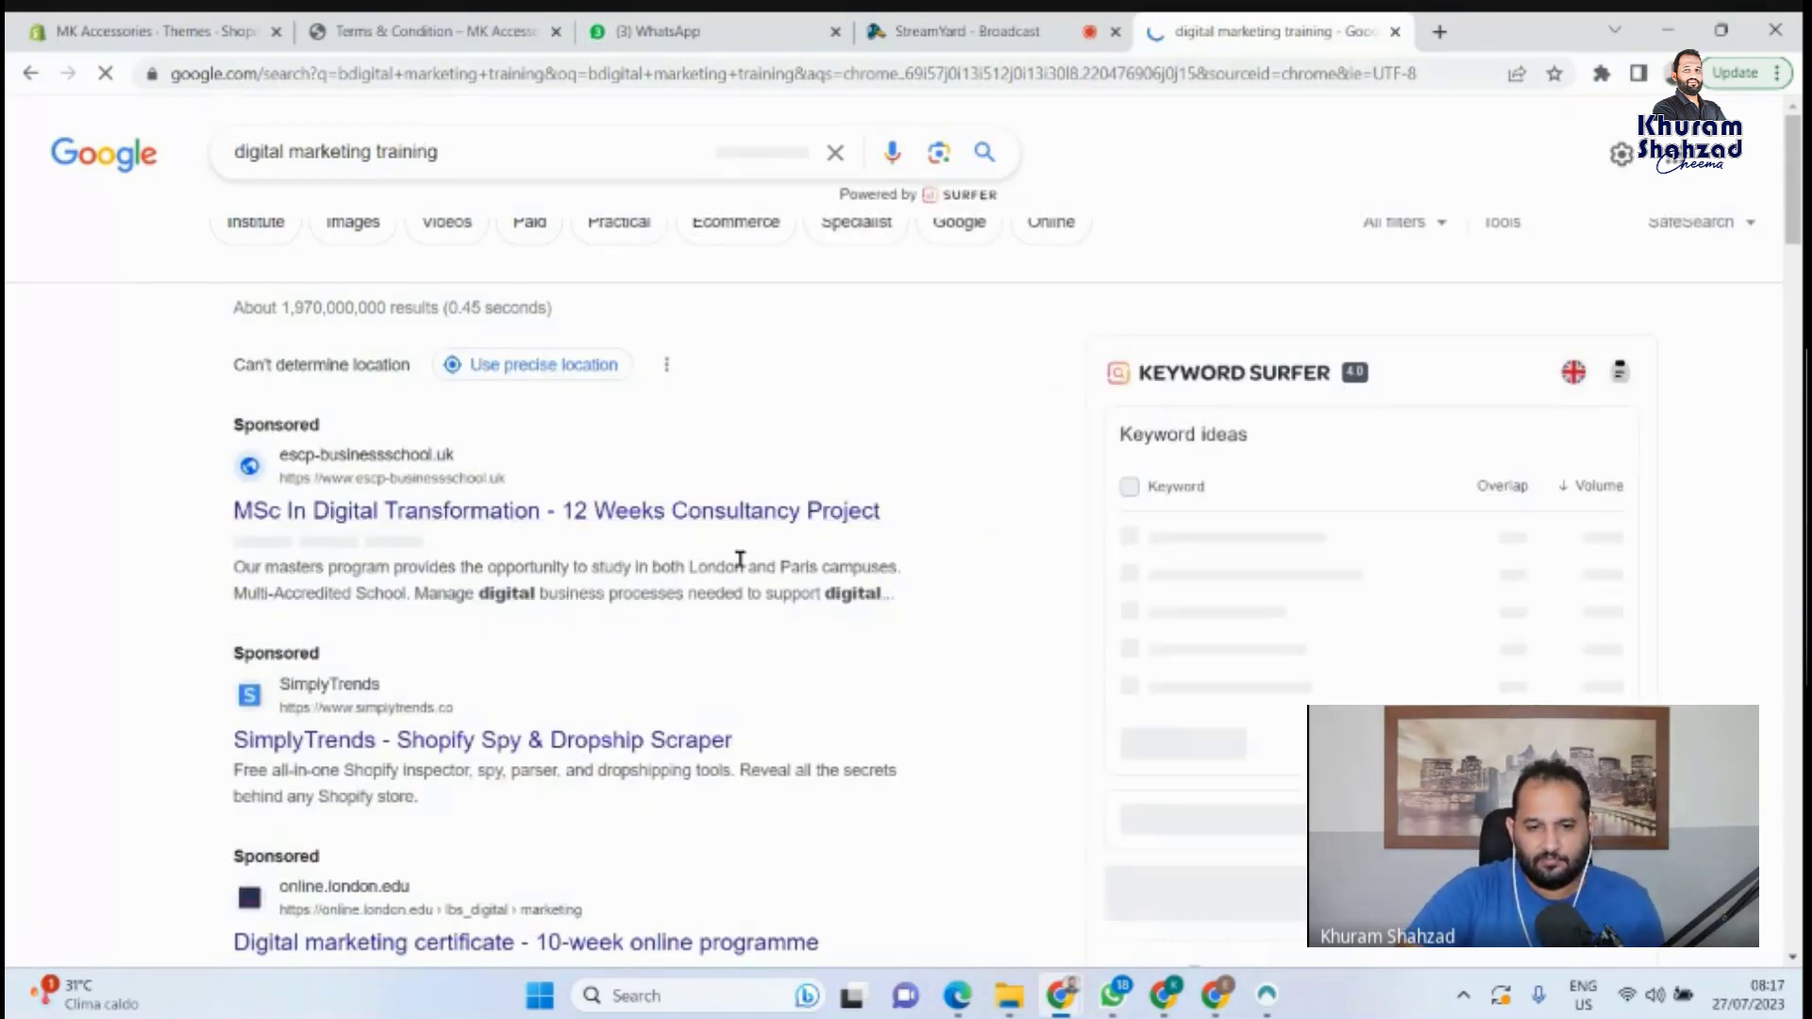
Look through the search results and open the Digital Marketing Institute's "Digital Marketing Courses Online" page.
{"action": "scroll", "coordinate": [742, 561], "scroll_direction": "down", "scroll_amount": 5}
{"action": "scroll", "coordinate": [519, 476], "scroll_direction": "down", "scroll_amount": 4}
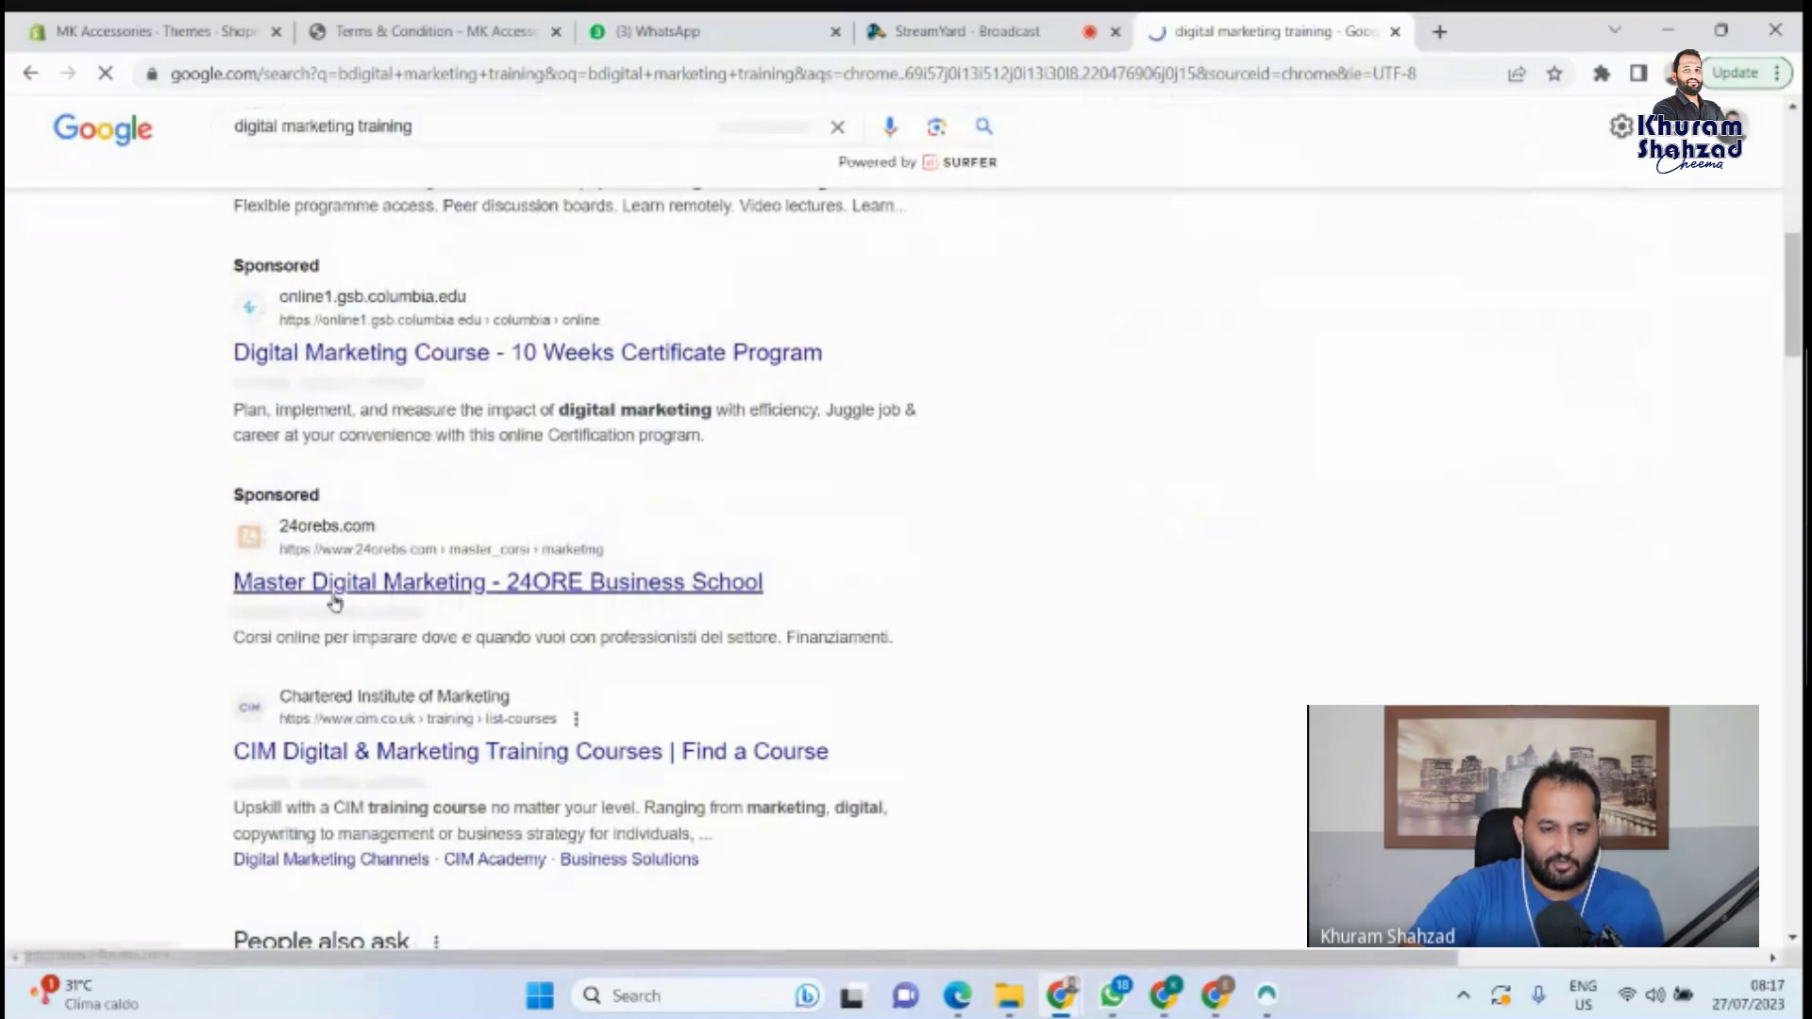
{"action": "scroll", "coordinate": [359, 709], "scroll_direction": "down", "scroll_amount": 4}
{"action": "scroll", "coordinate": [360, 709], "scroll_direction": "down", "scroll_amount": 4}
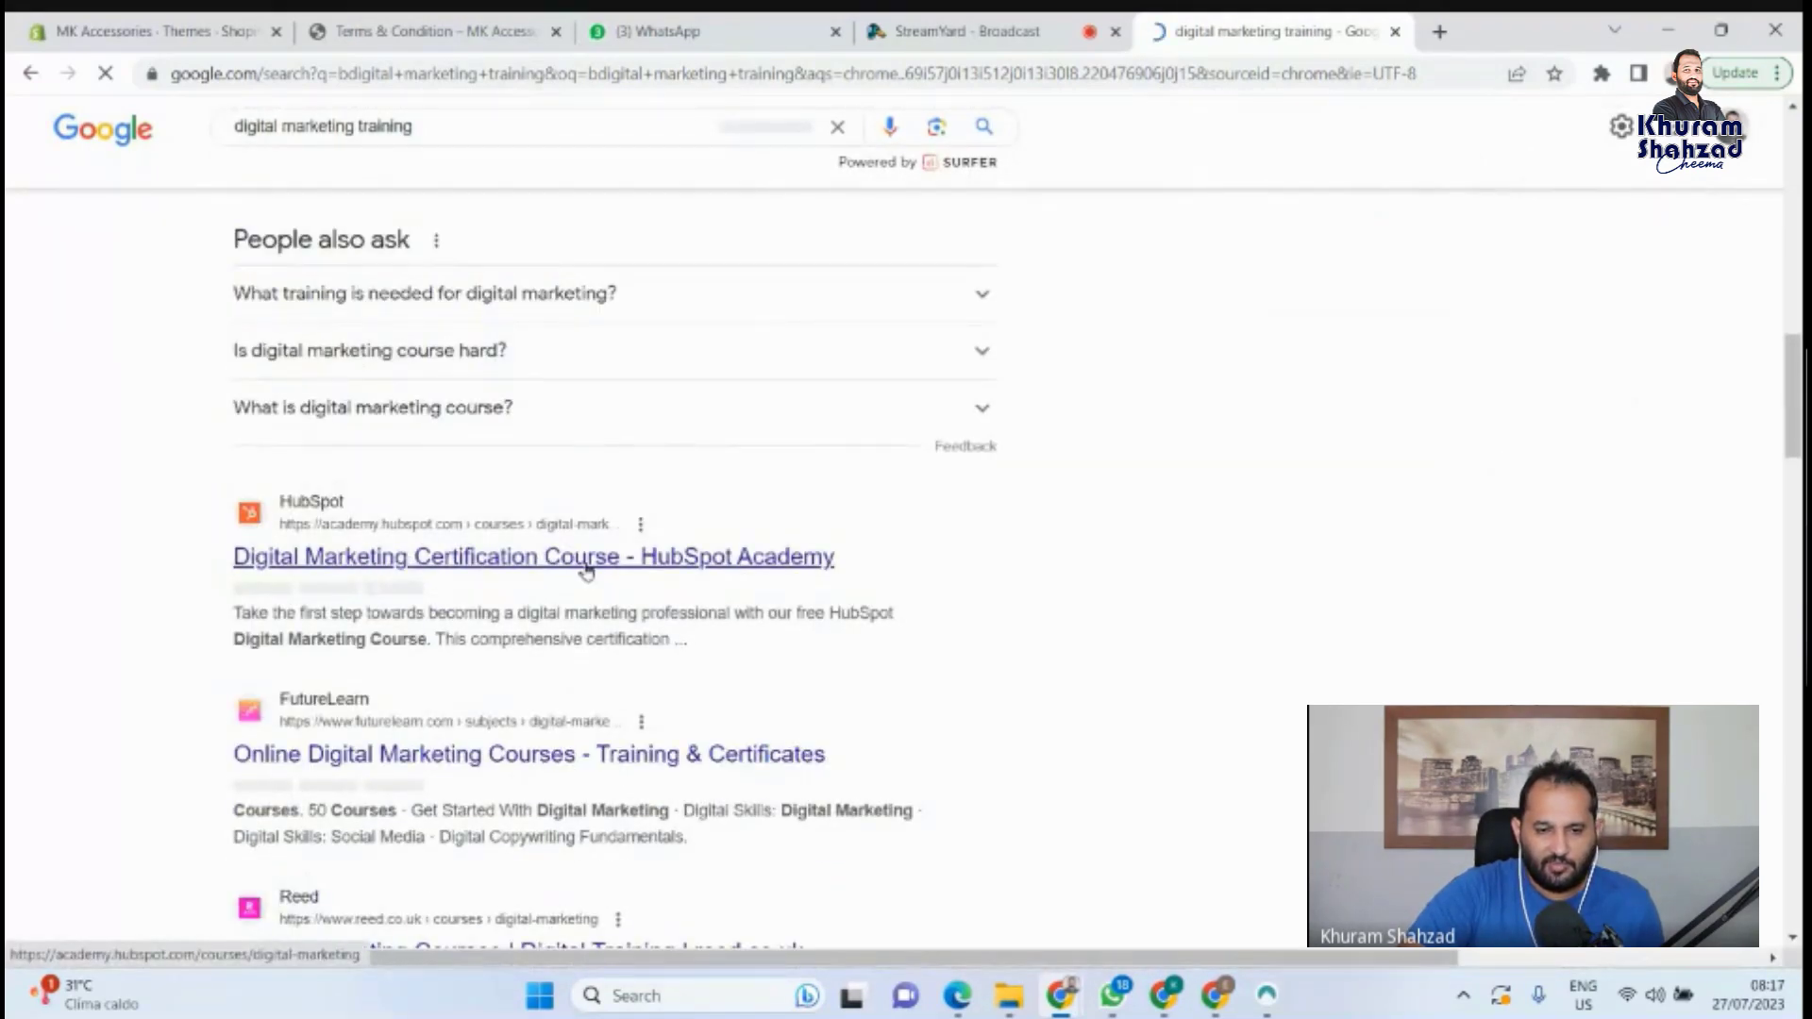
{"action": "scroll", "coordinate": [401, 552], "scroll_direction": "down", "scroll_amount": 4}
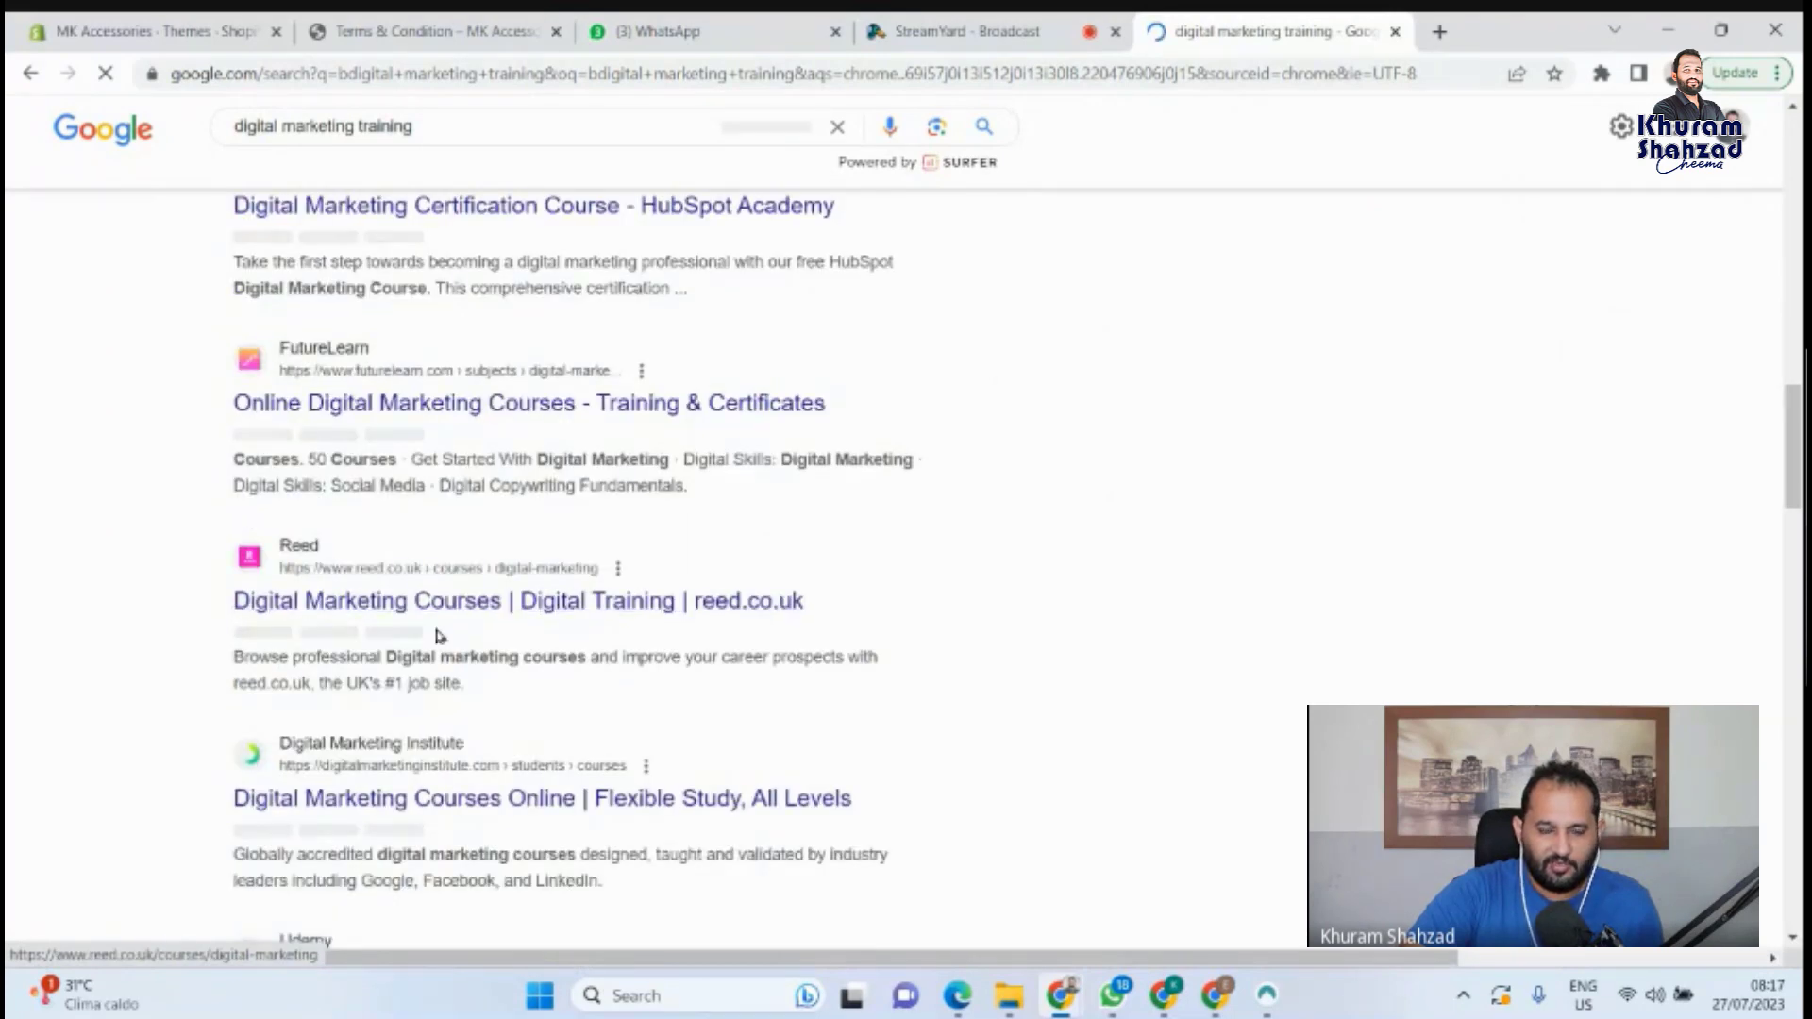
{"action": "scroll", "coordinate": [429, 604], "scroll_direction": "down", "scroll_amount": 3}
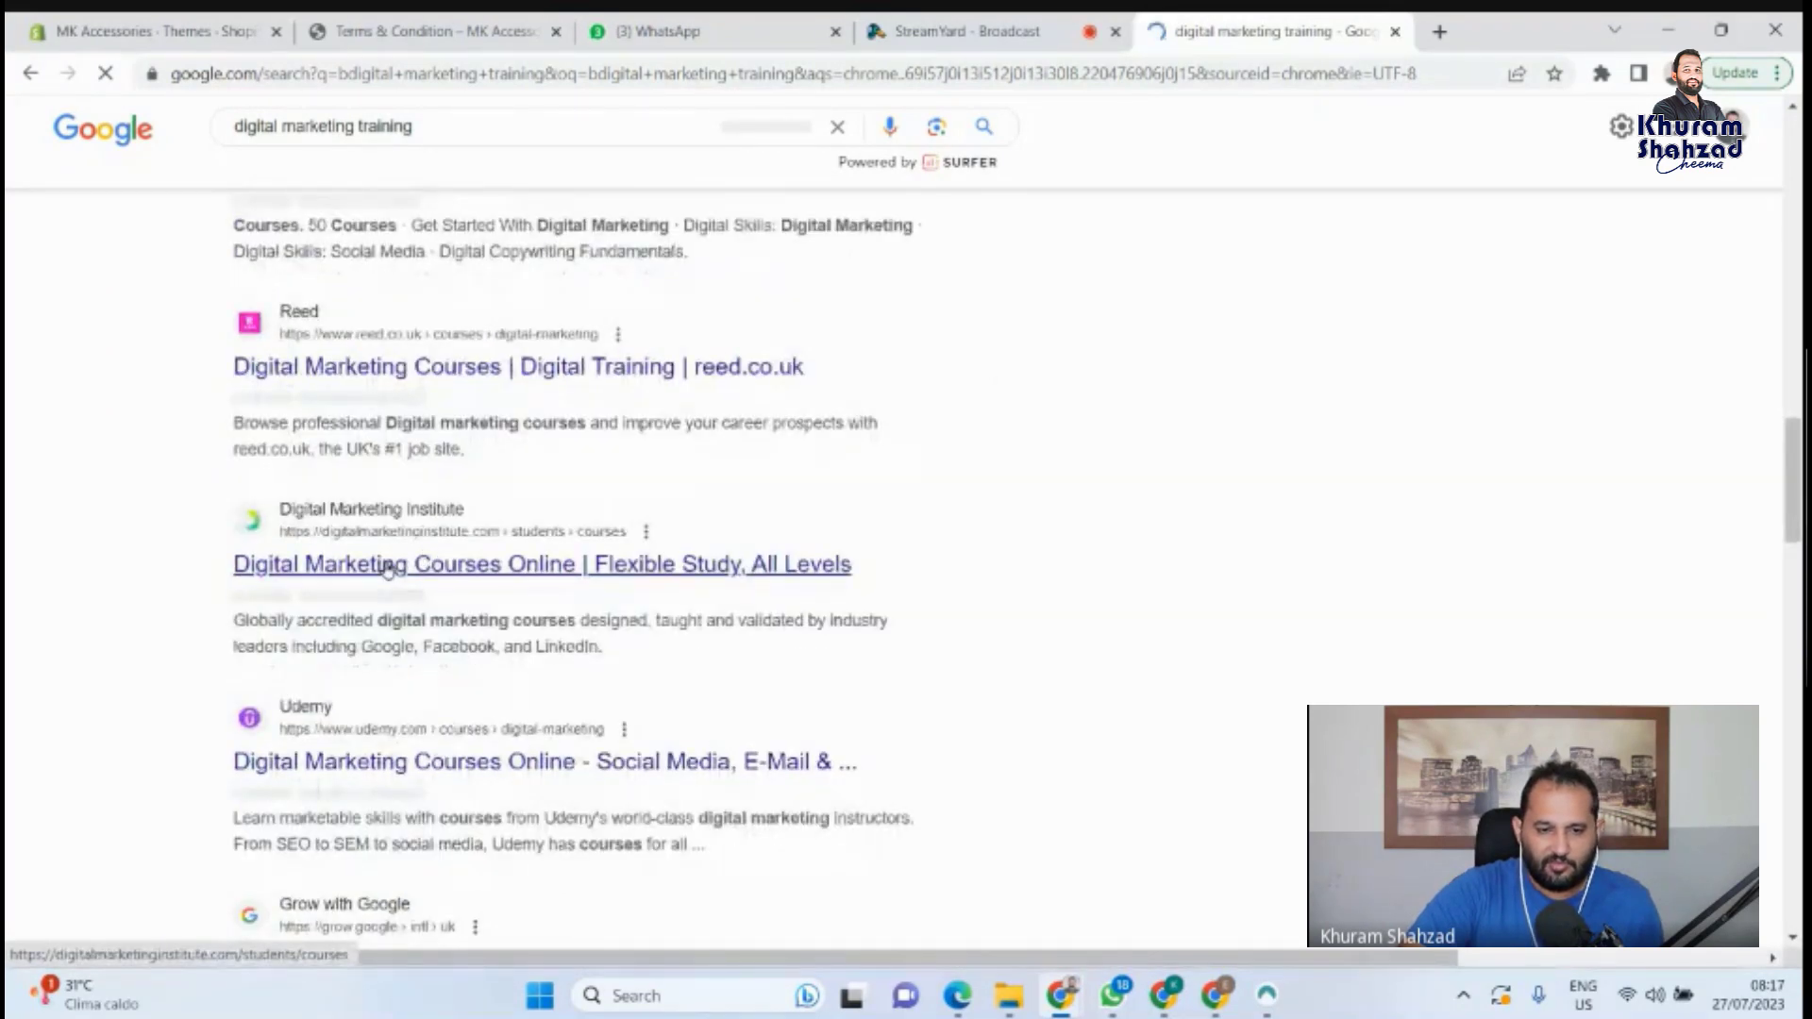
{"action": "left_click", "coordinate": [390, 566]}
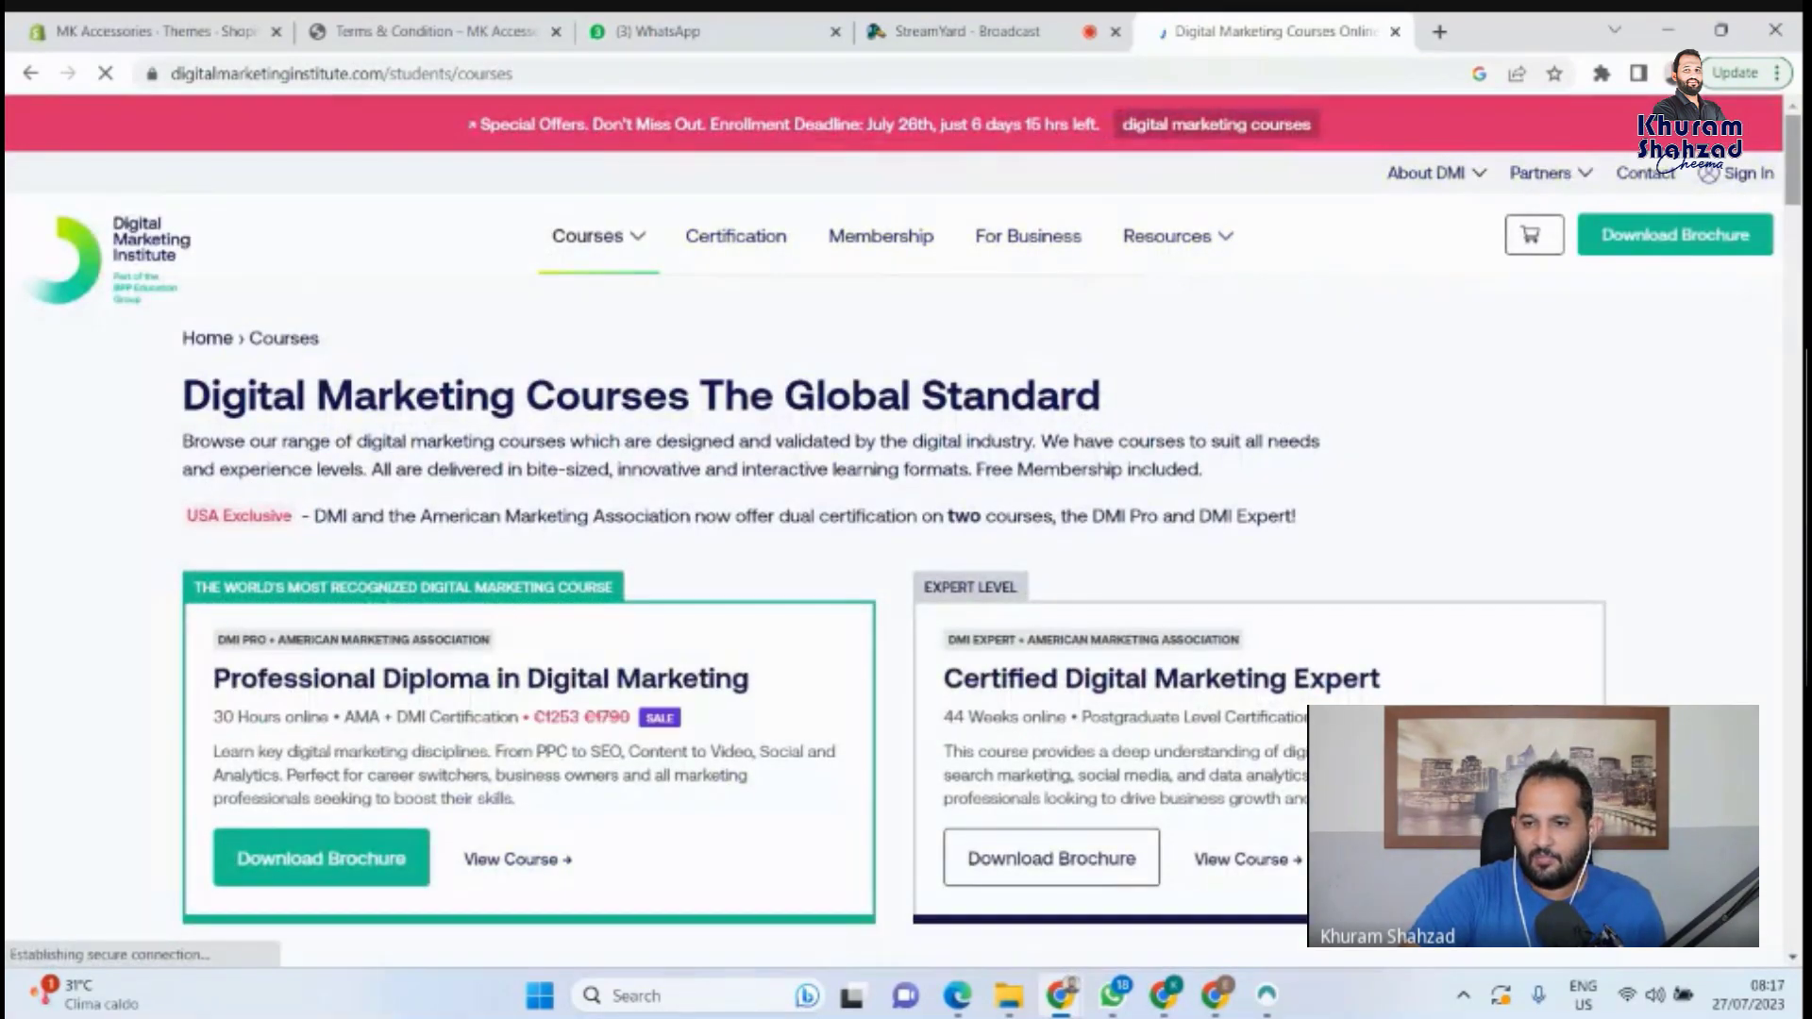
Accept all cookies on the Digital Marketing Institute site and look through its course list before returning to the page's beginning.
{"action": "scroll", "coordinate": [1194, 539], "scroll_direction": "down", "scroll_amount": 3}
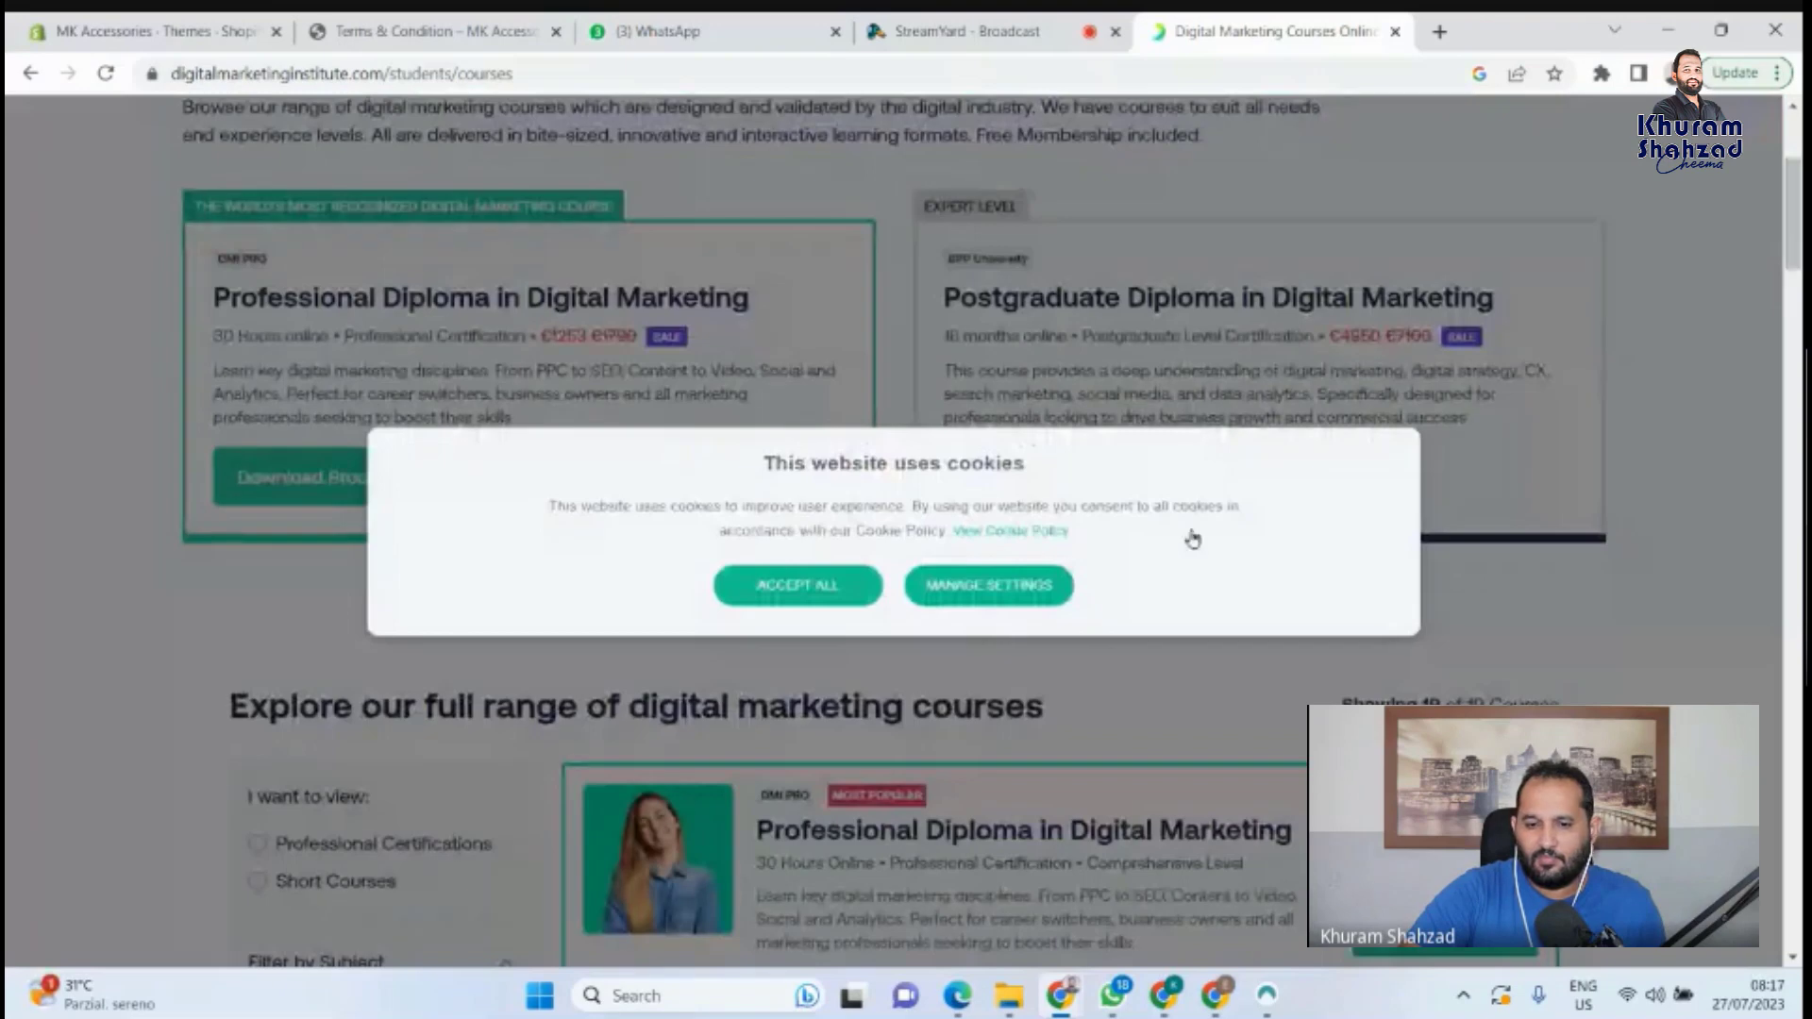
{"action": "scroll", "coordinate": [1312, 311], "scroll_direction": "down", "scroll_amount": 10}
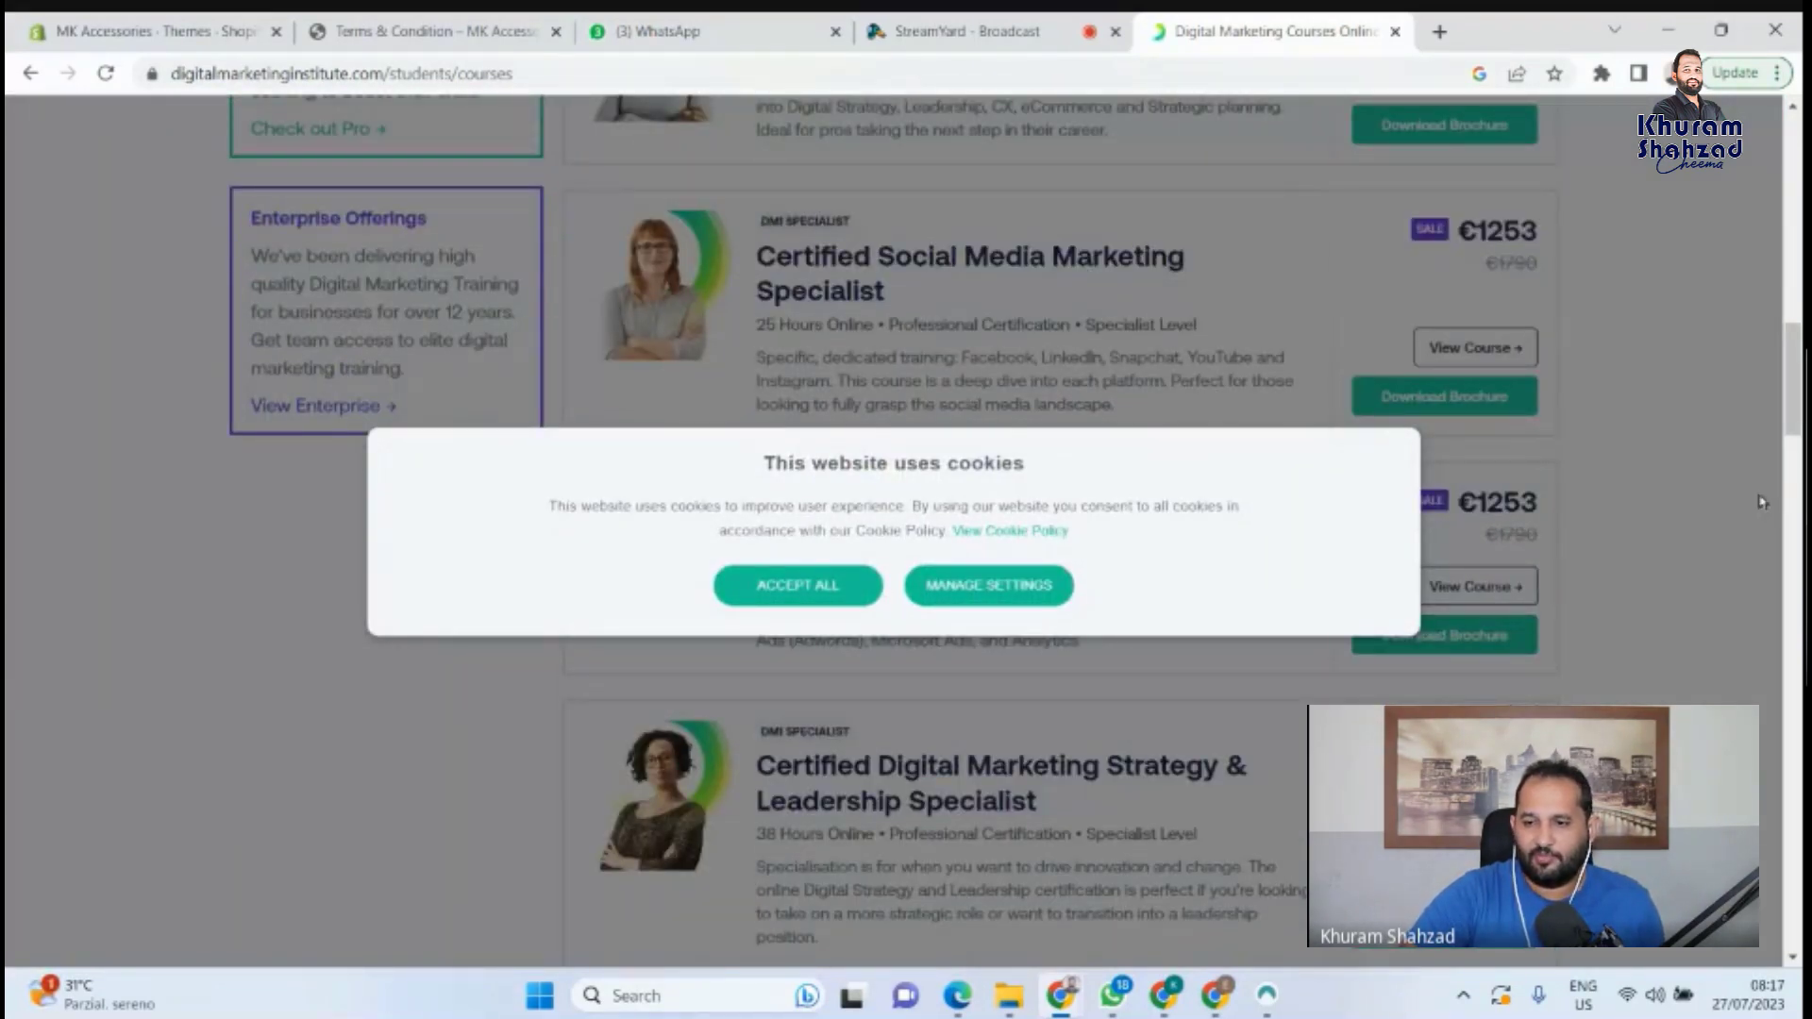
{"action": "scroll", "coordinate": [1761, 502], "scroll_direction": "down", "scroll_amount": 5}
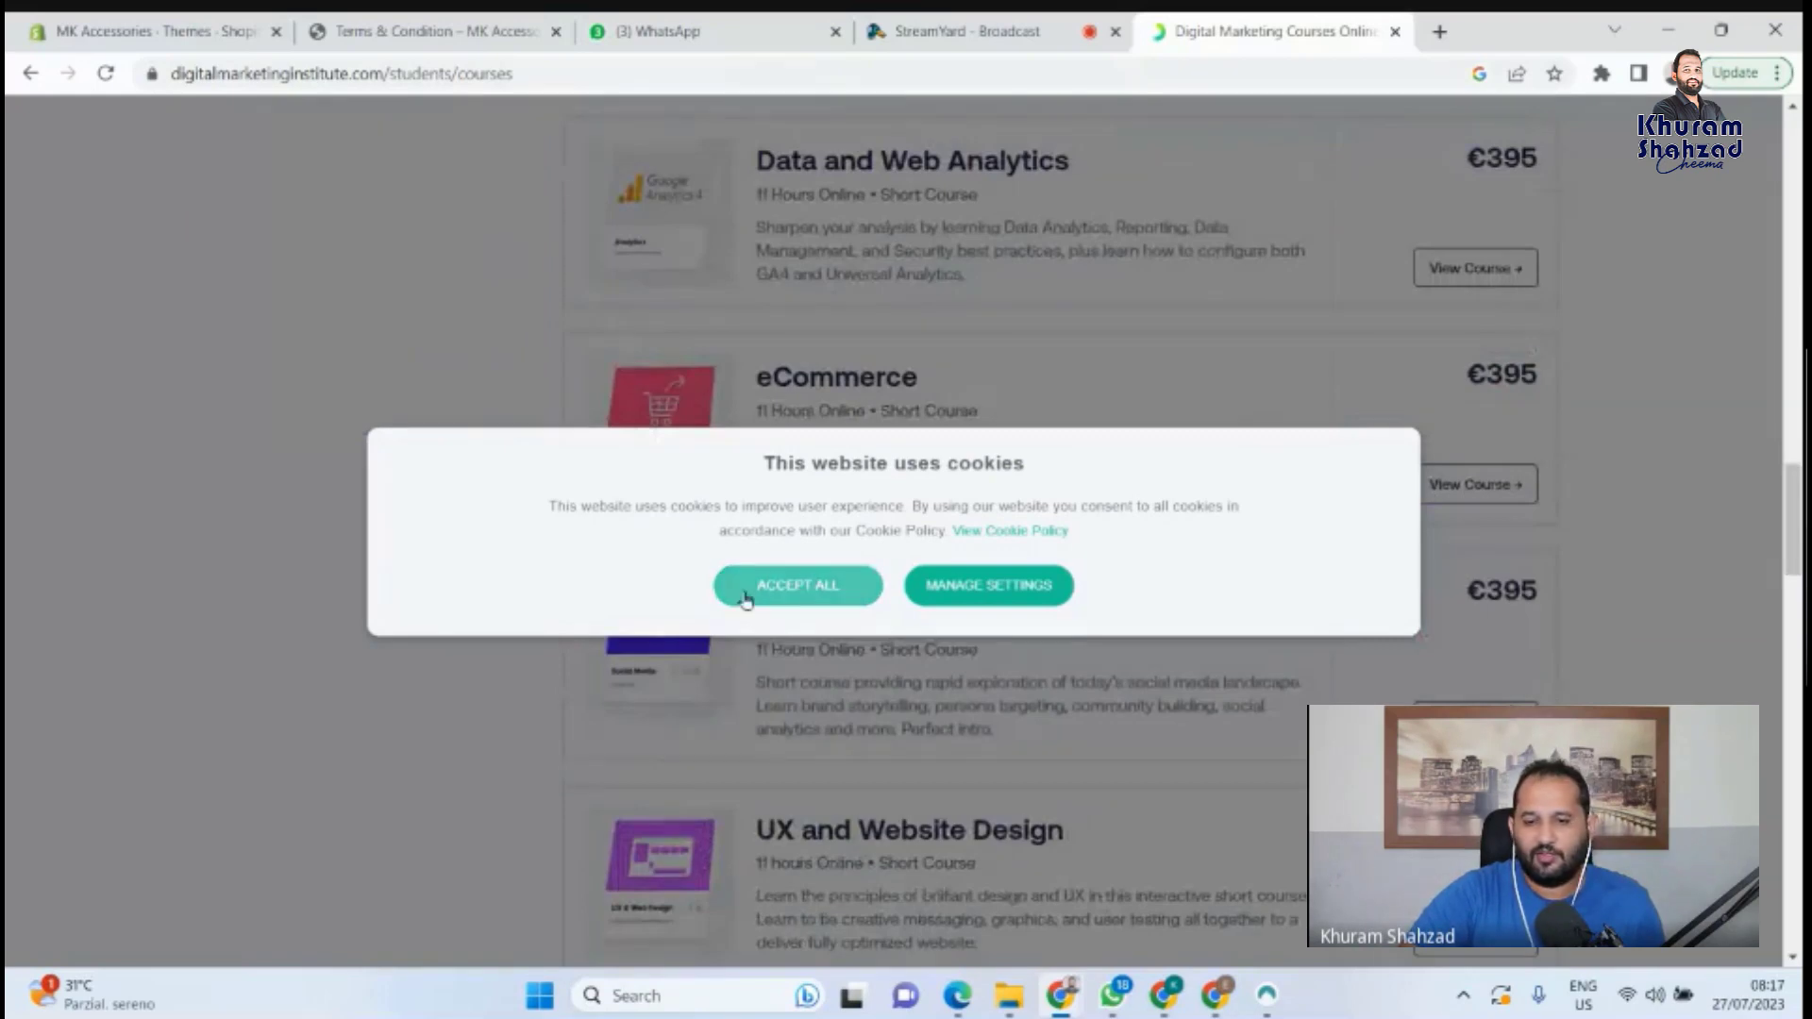
{"action": "left_click", "coordinate": [807, 593]}
{"action": "scroll", "coordinate": [675, 570], "scroll_direction": "down", "scroll_amount": 5}
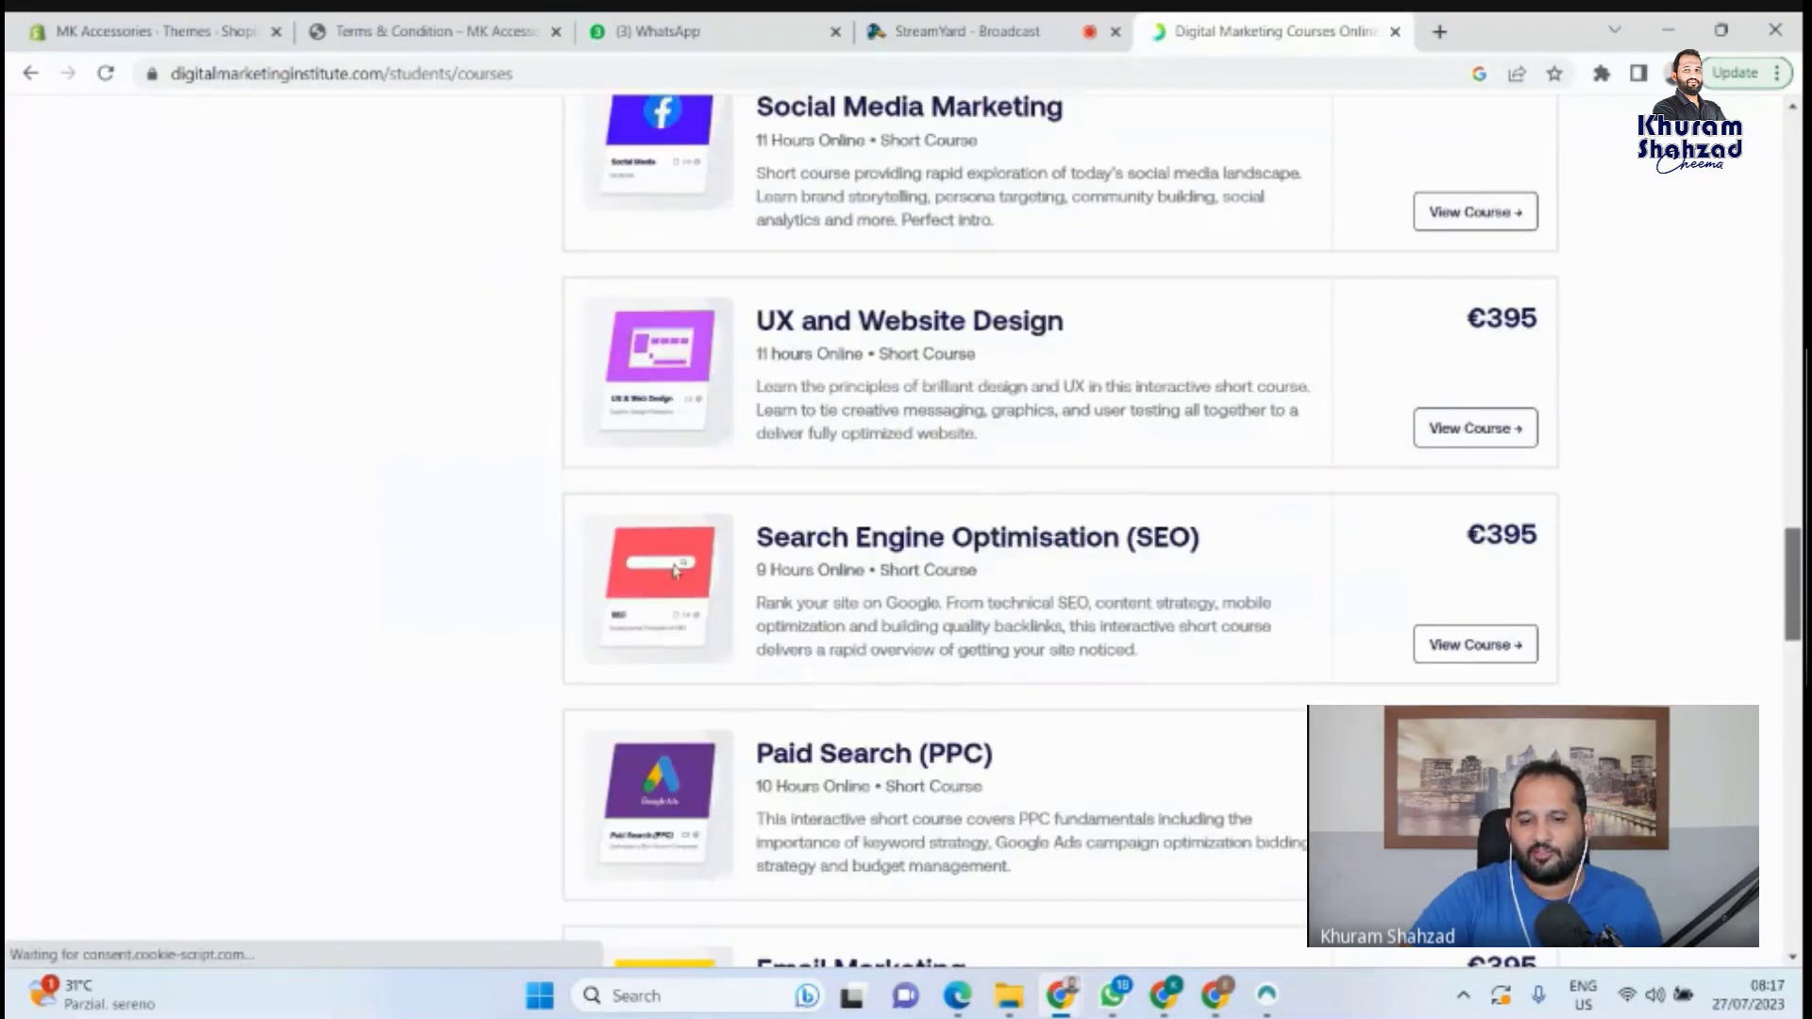
{"action": "scroll", "coordinate": [676, 570], "scroll_direction": "down", "scroll_amount": 5}
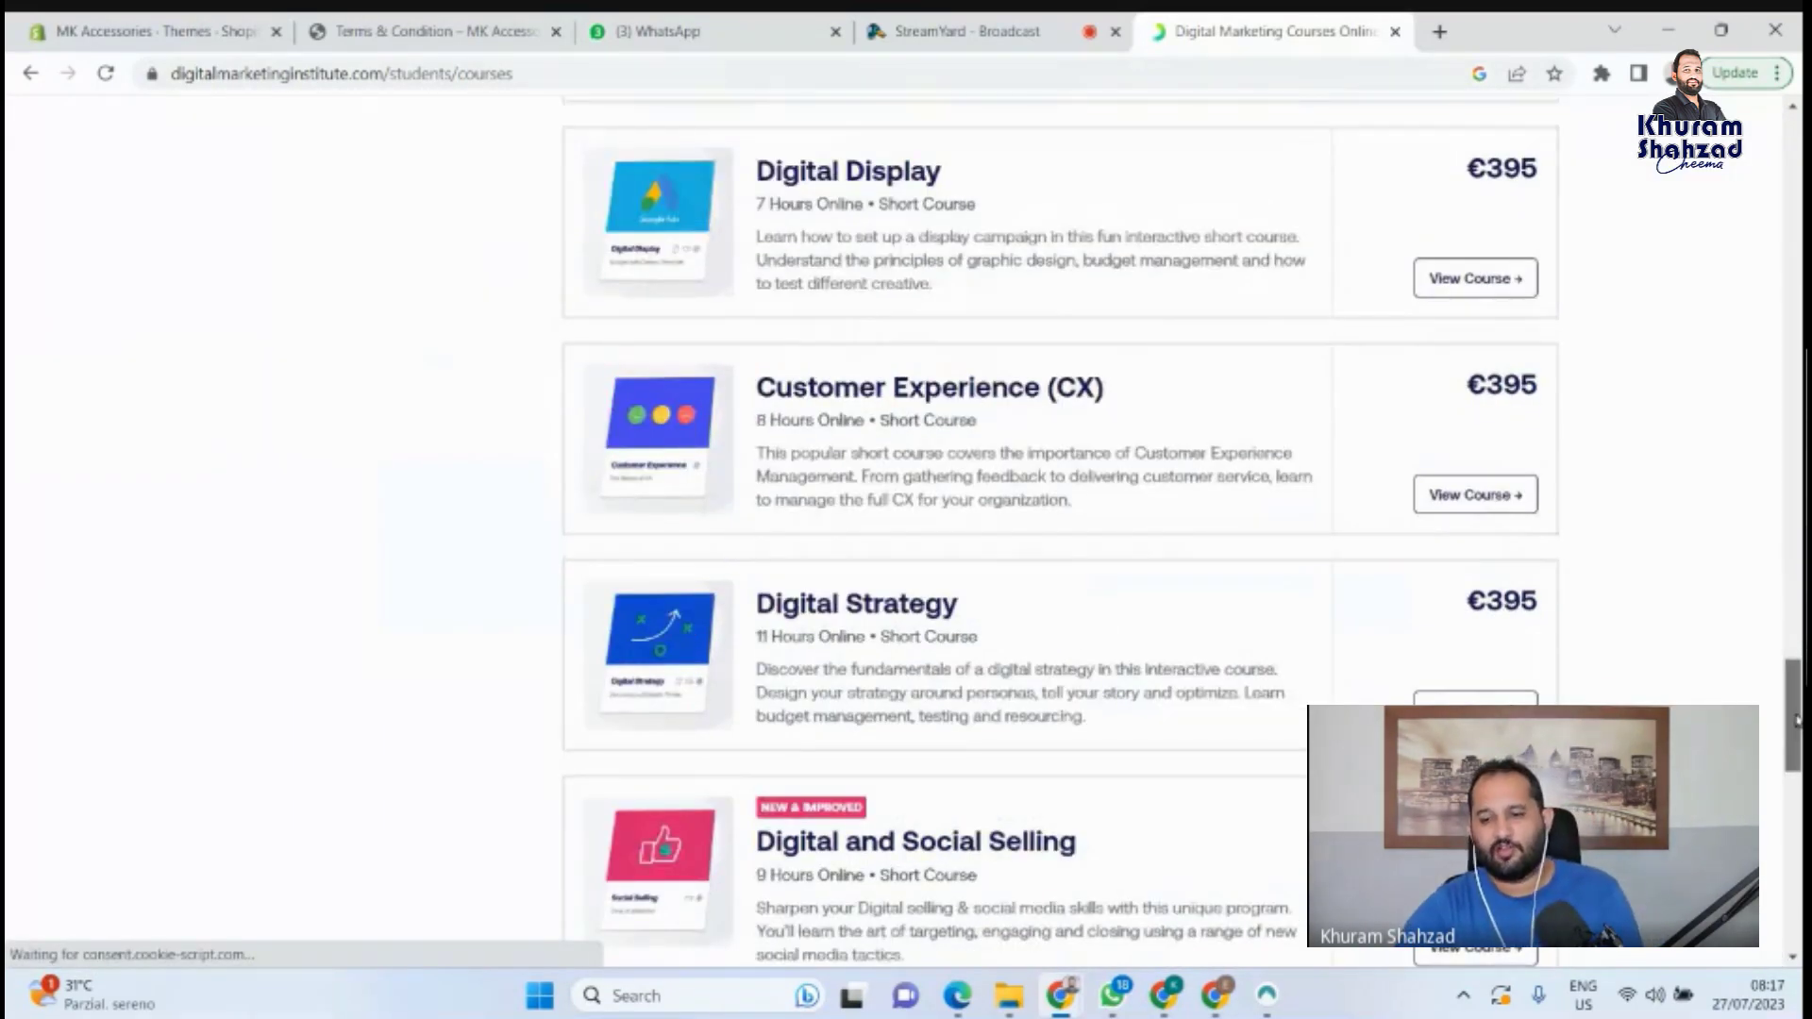
{"action": "left_click_drag", "start_coordinate": [1796, 720], "coordinate": [1798, 658]}
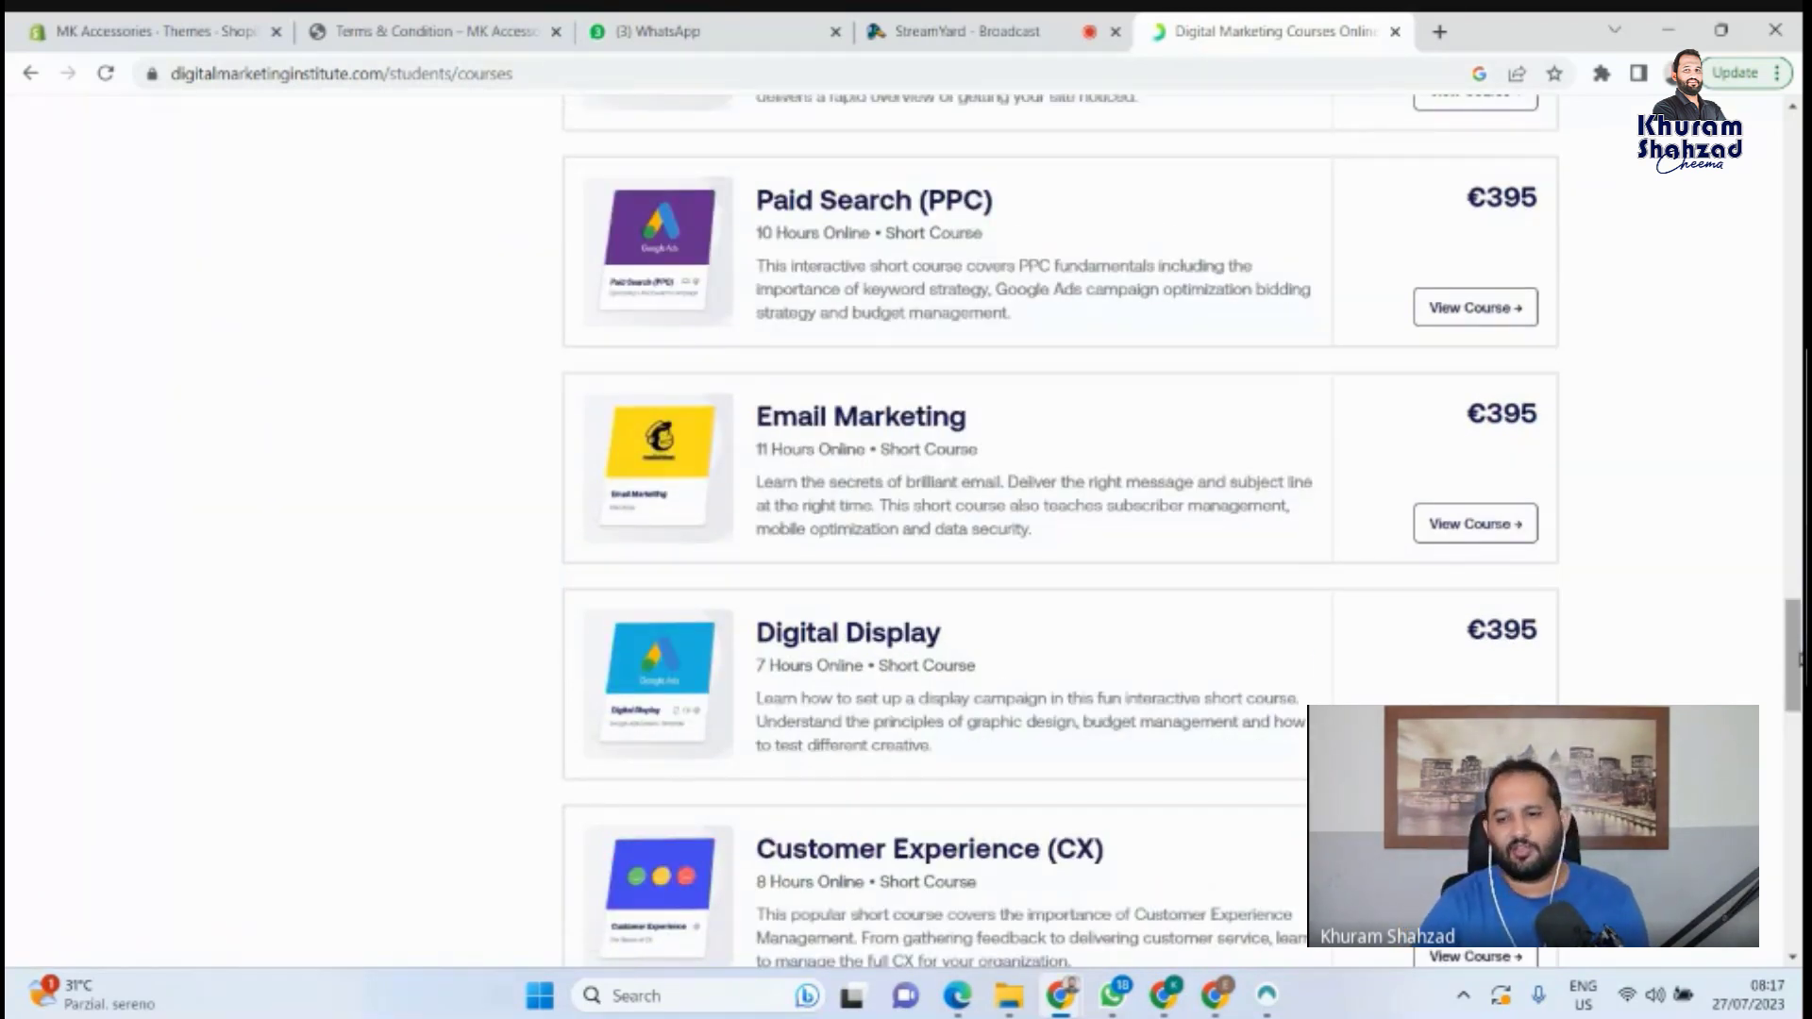
{"action": "left_click_drag", "start_coordinate": [1790, 658], "coordinate": [1797, 159]}
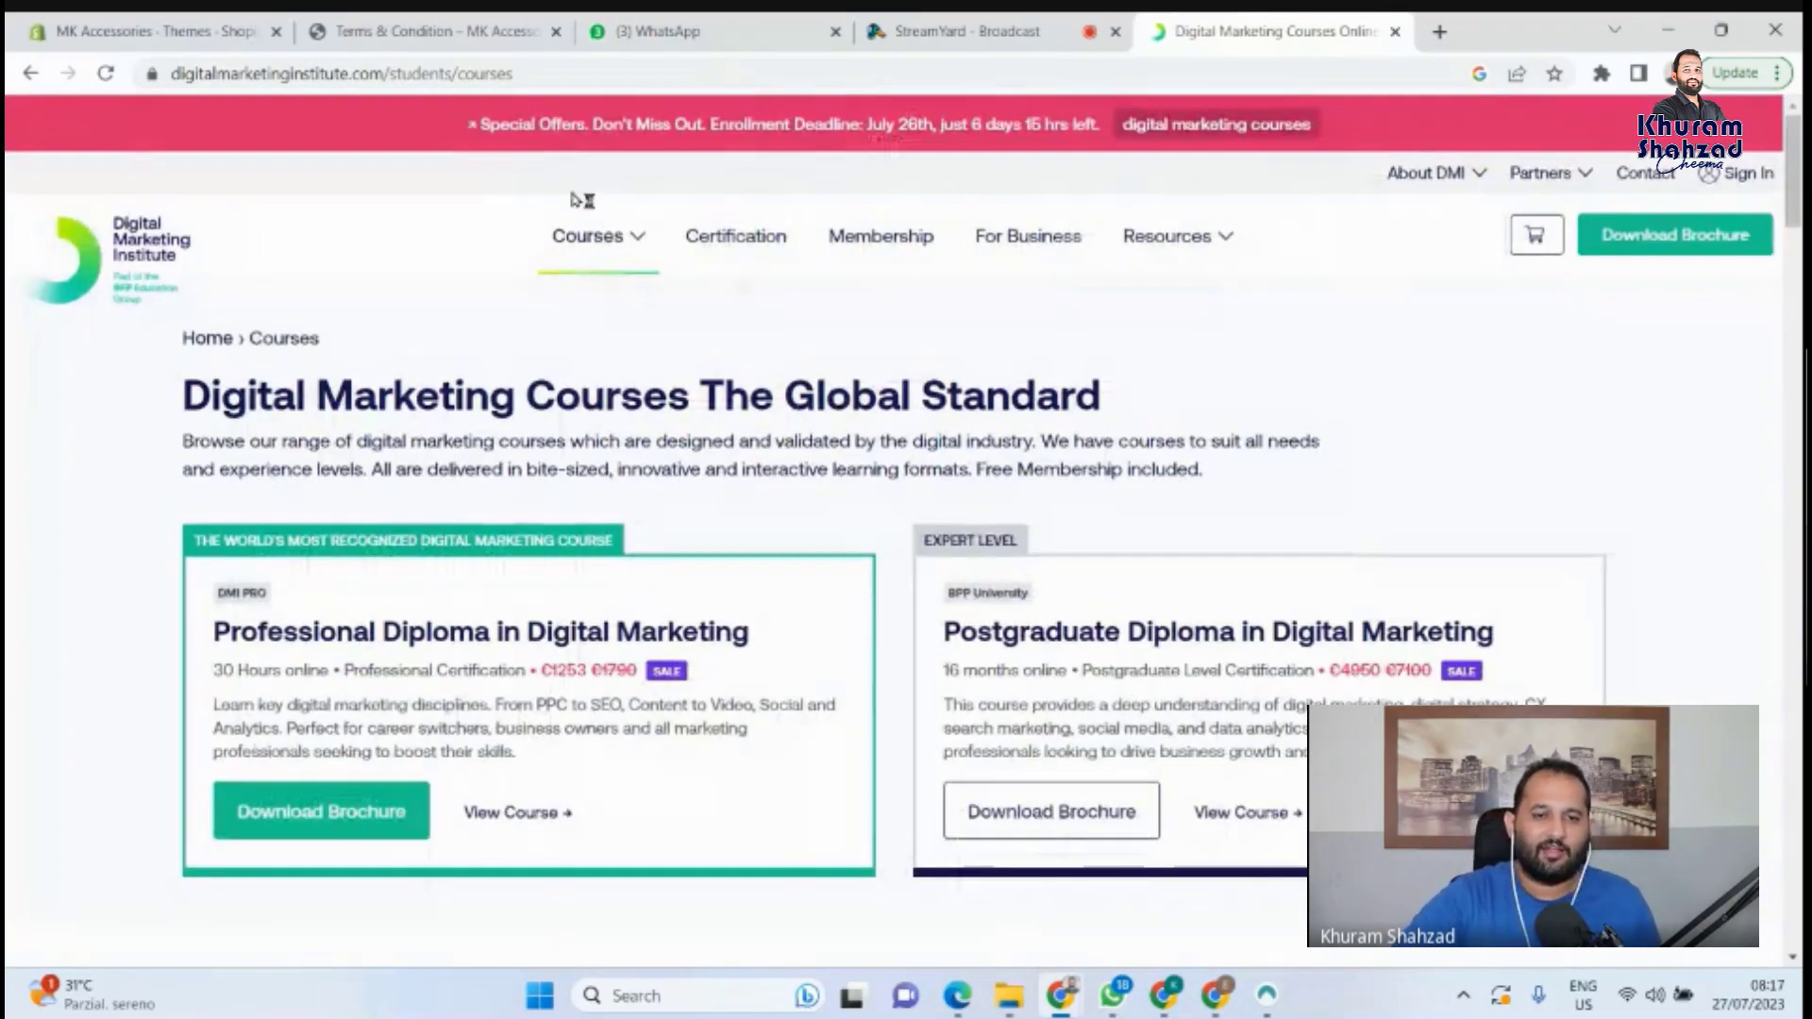
Switch back to the Shopify admin and start a new blog post, ready for entering its title.
{"action": "mouse_move", "coordinate": [545, 211]}
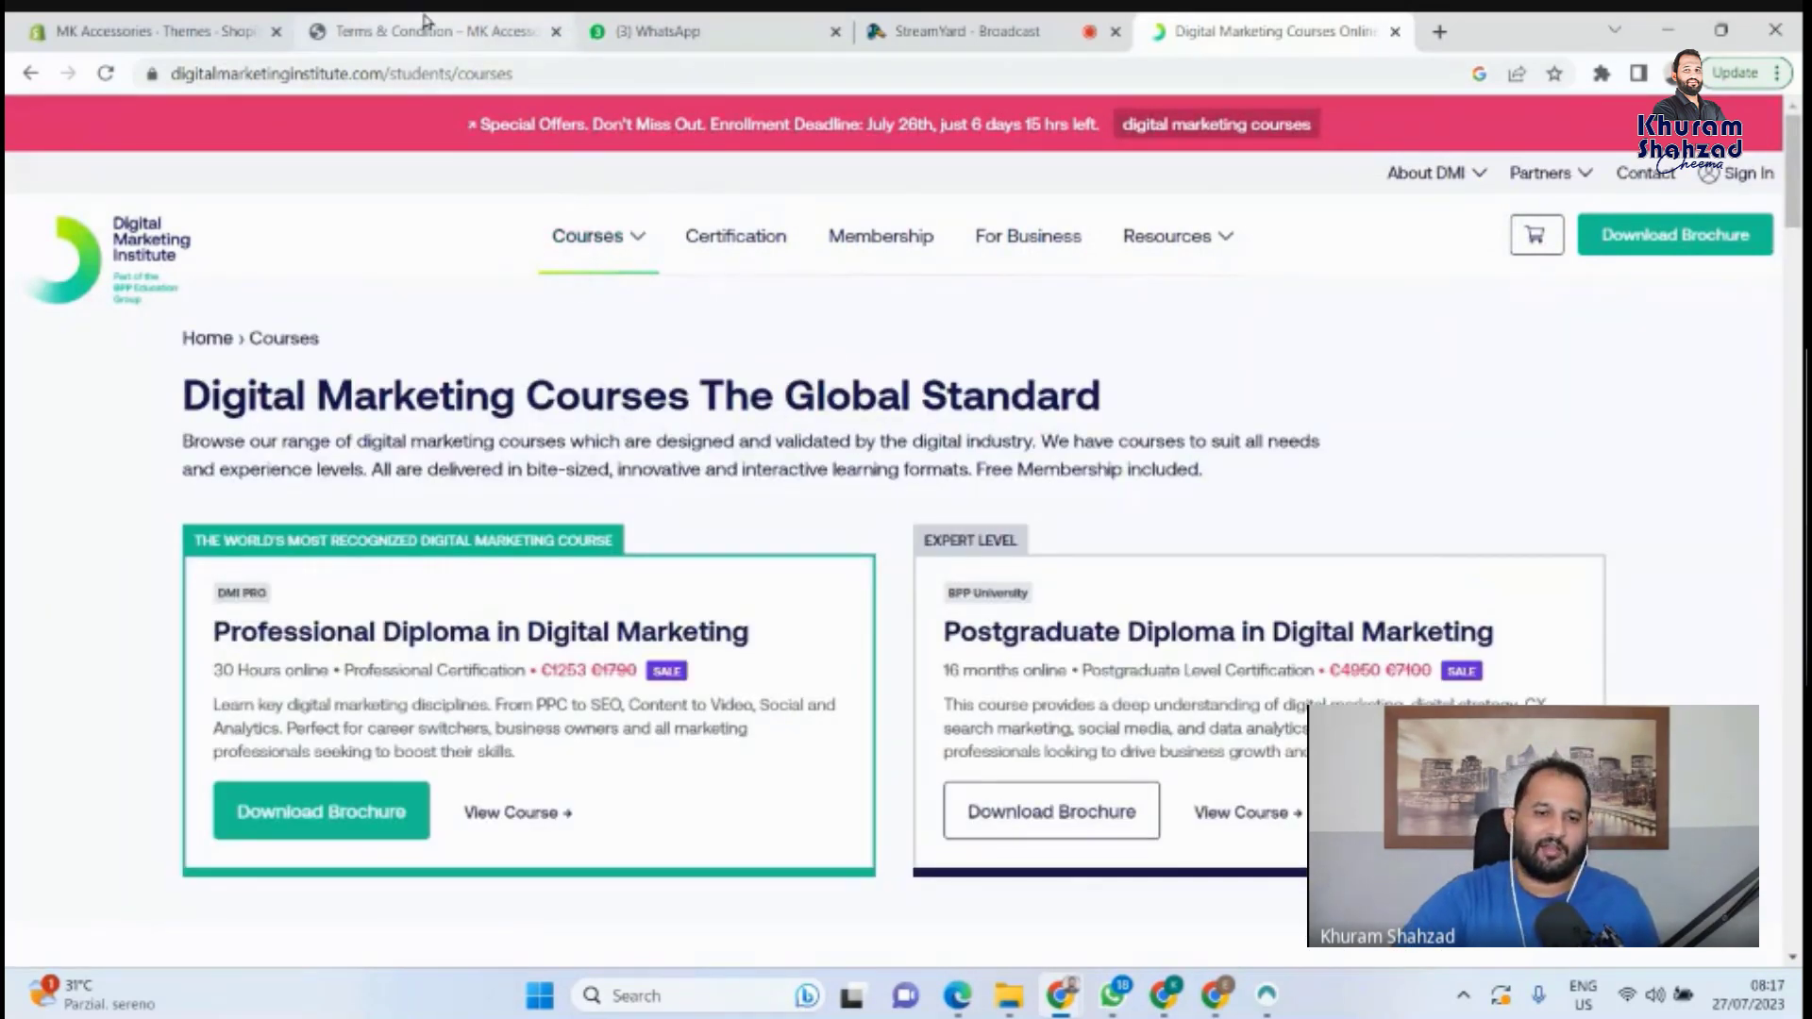
{"action": "mouse_move", "coordinate": [426, 21]}
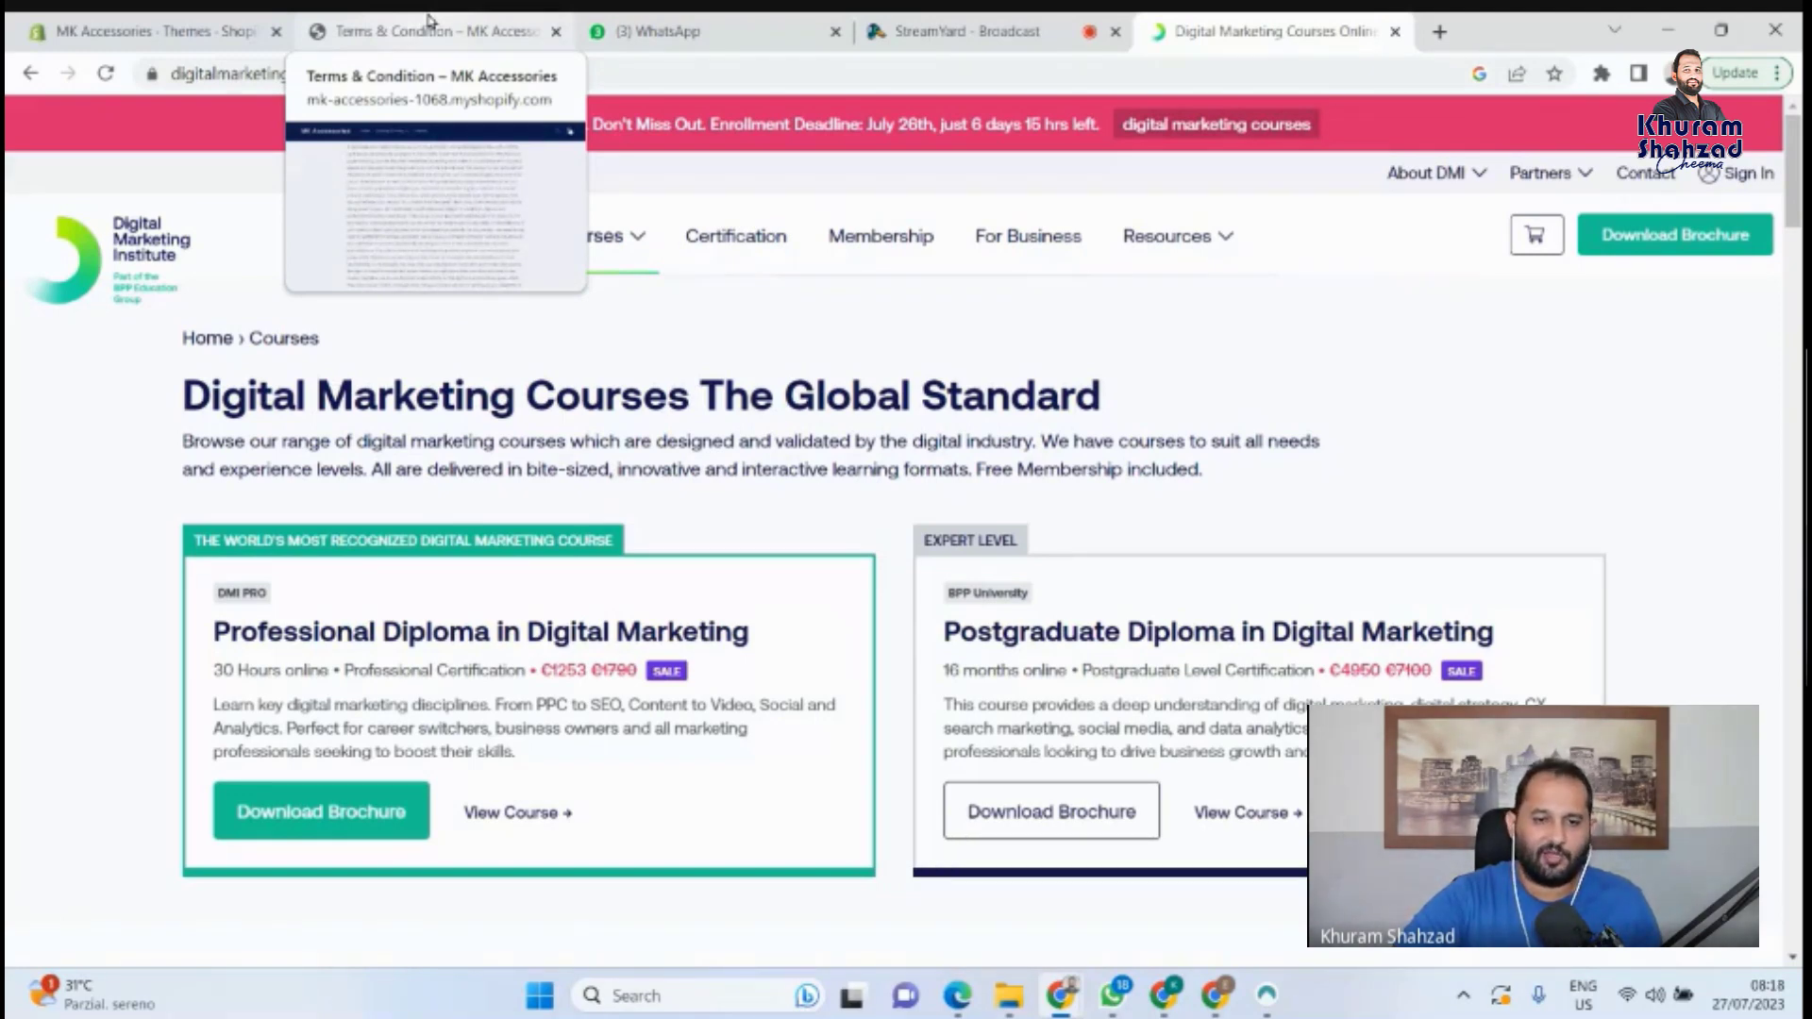
{"action": "left_click", "coordinate": [427, 21]}
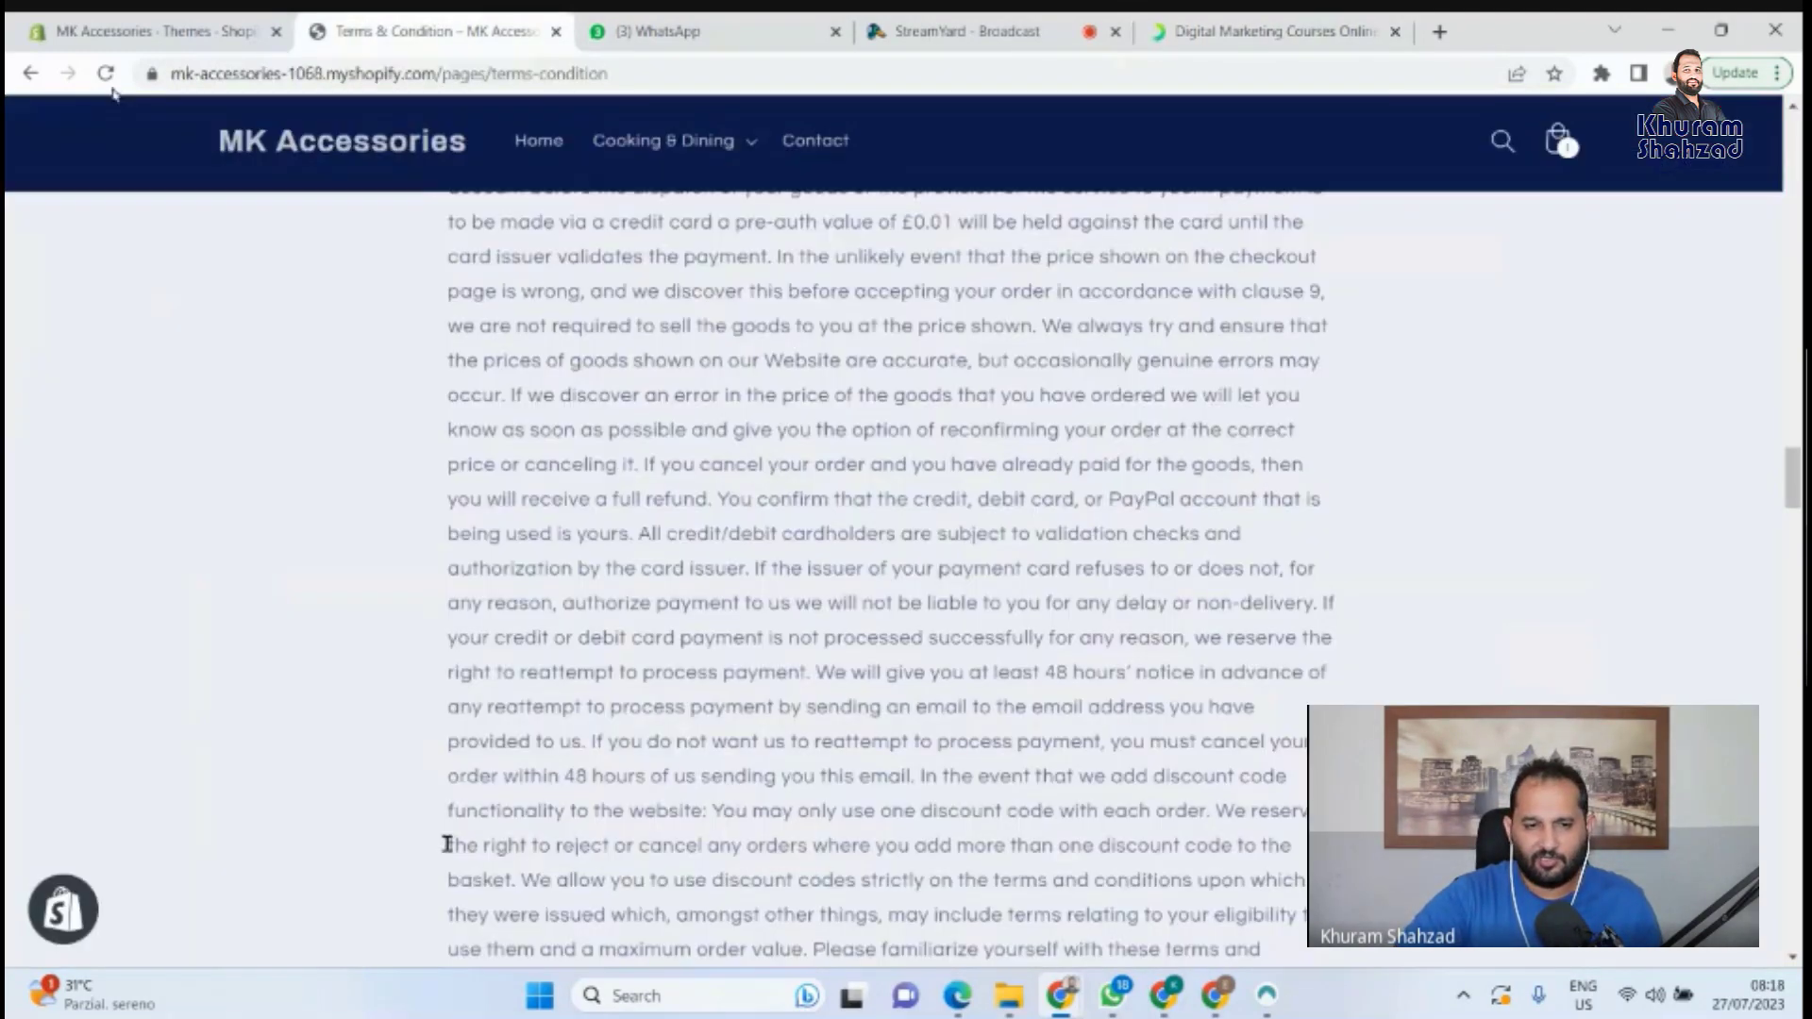
{"action": "key", "text": "ctrl+shift+Tab"}
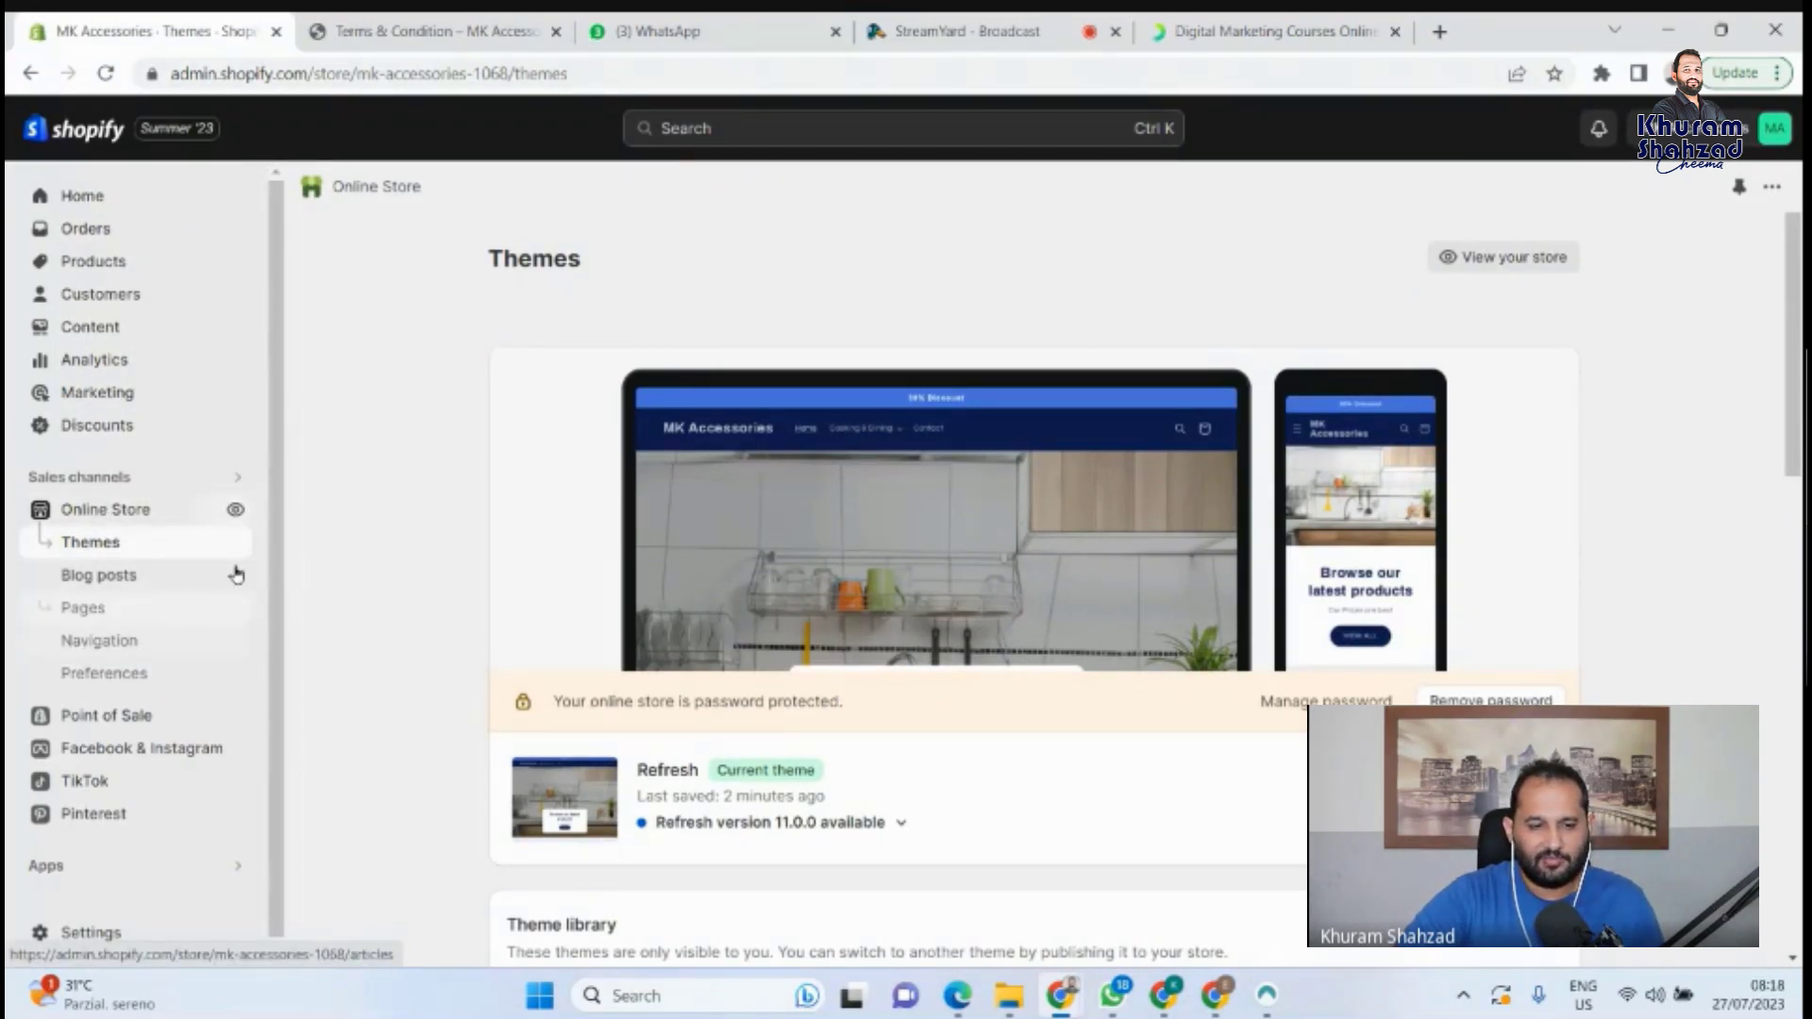
{"action": "left_click", "coordinate": [98, 578]}
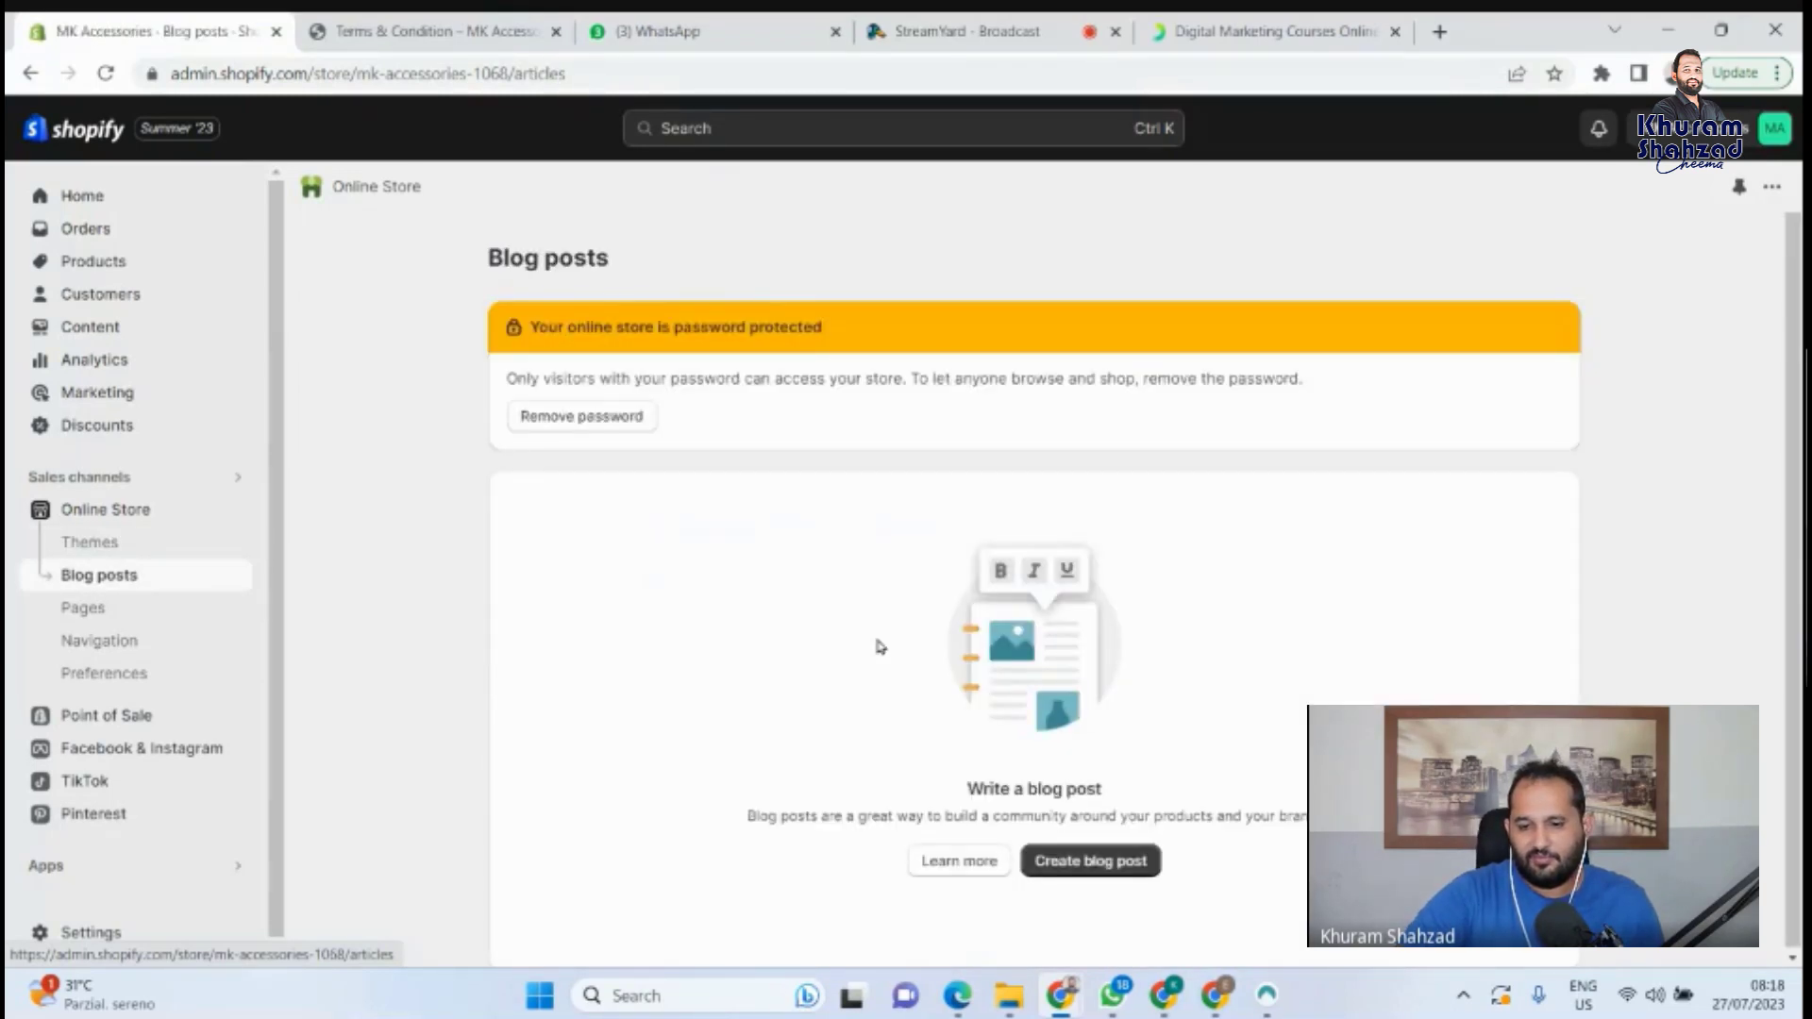
{"action": "left_click", "coordinate": [1092, 866]}
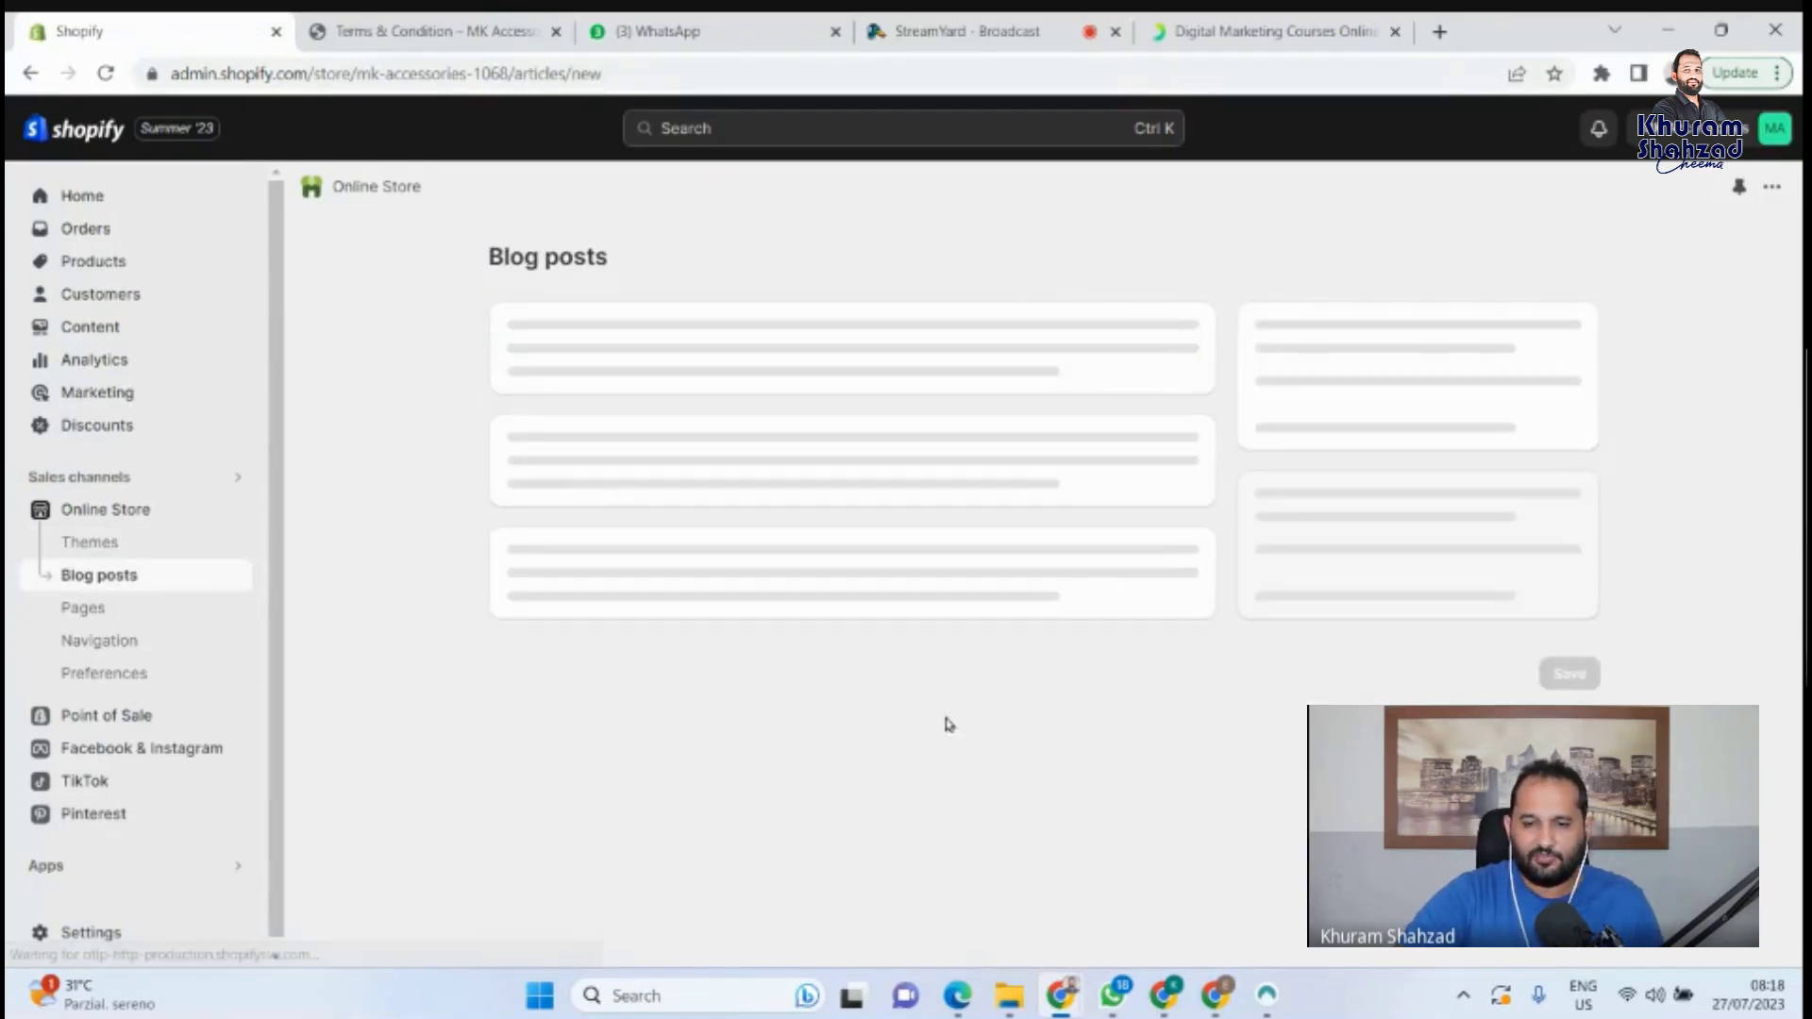
{"action": "left_click", "coordinate": [805, 387]}
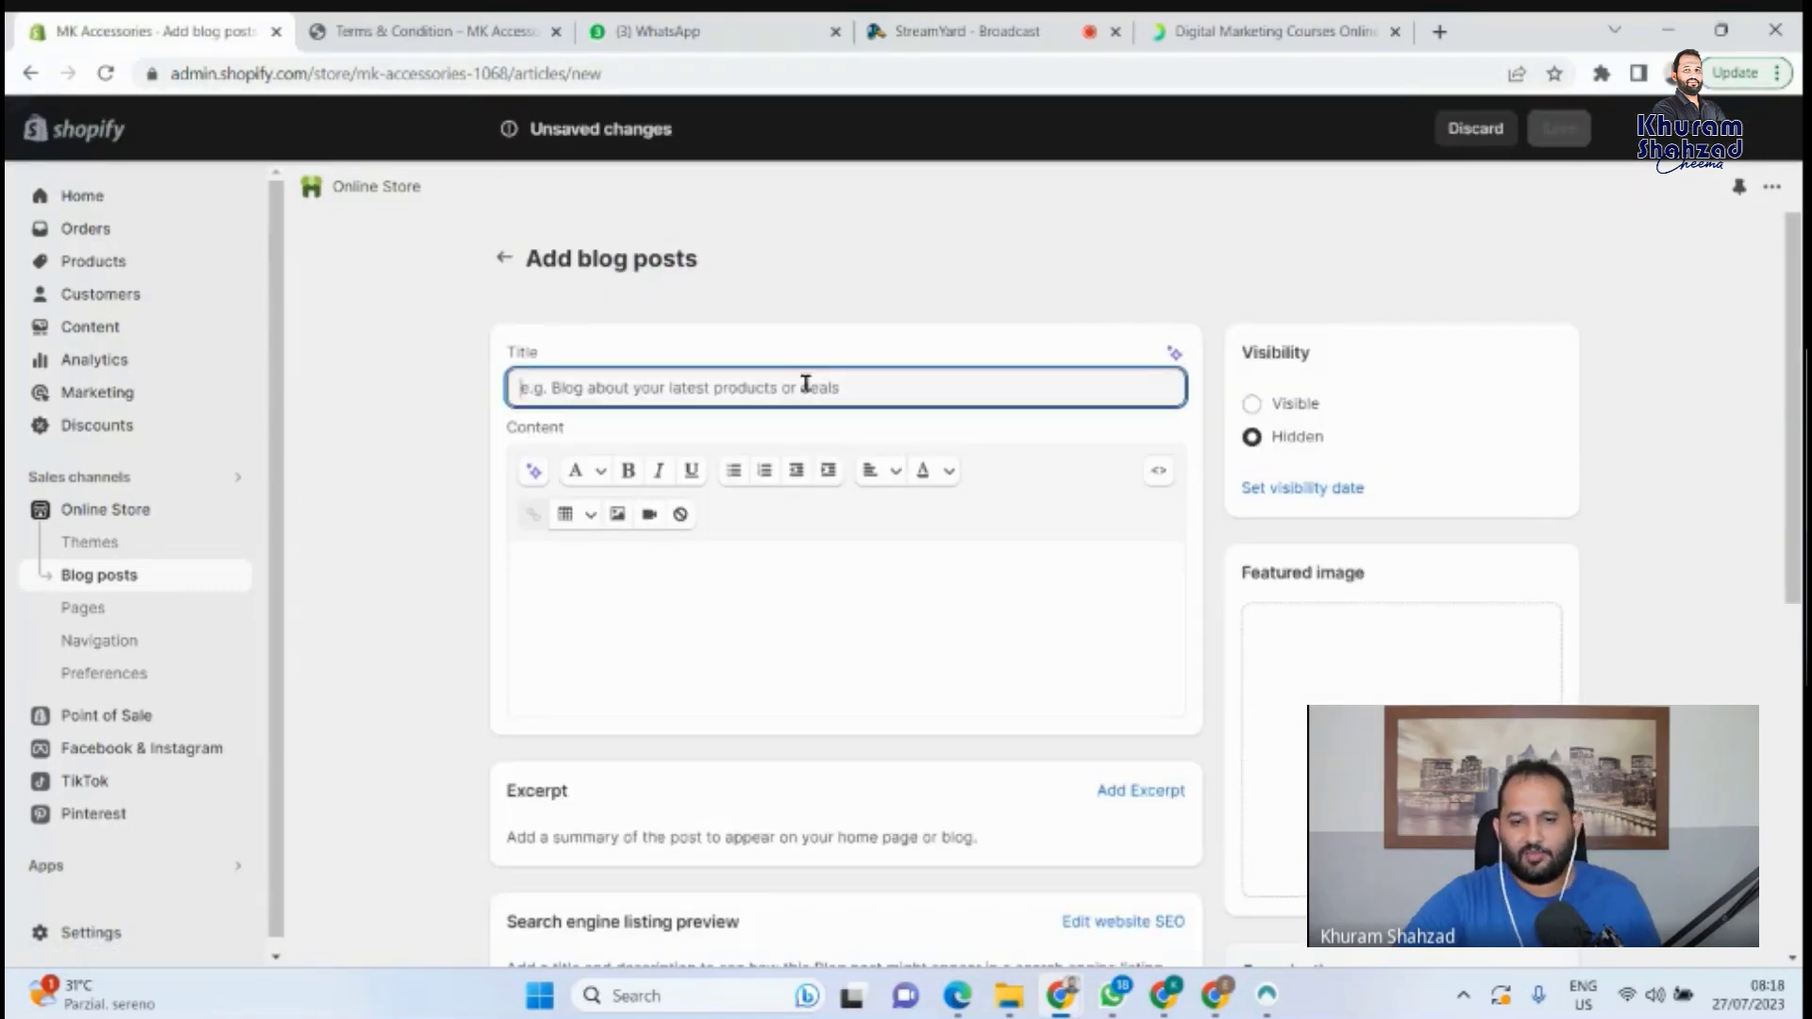
Search Google for "best kitchen tools" in the Digital Marketing Institute's browser tab and open the "50 Best Kitchen Gadgets of 2023, Tested by Experts" result.
{"action": "left_click", "coordinate": [1267, 21]}
{"action": "left_click", "coordinate": [510, 73]}
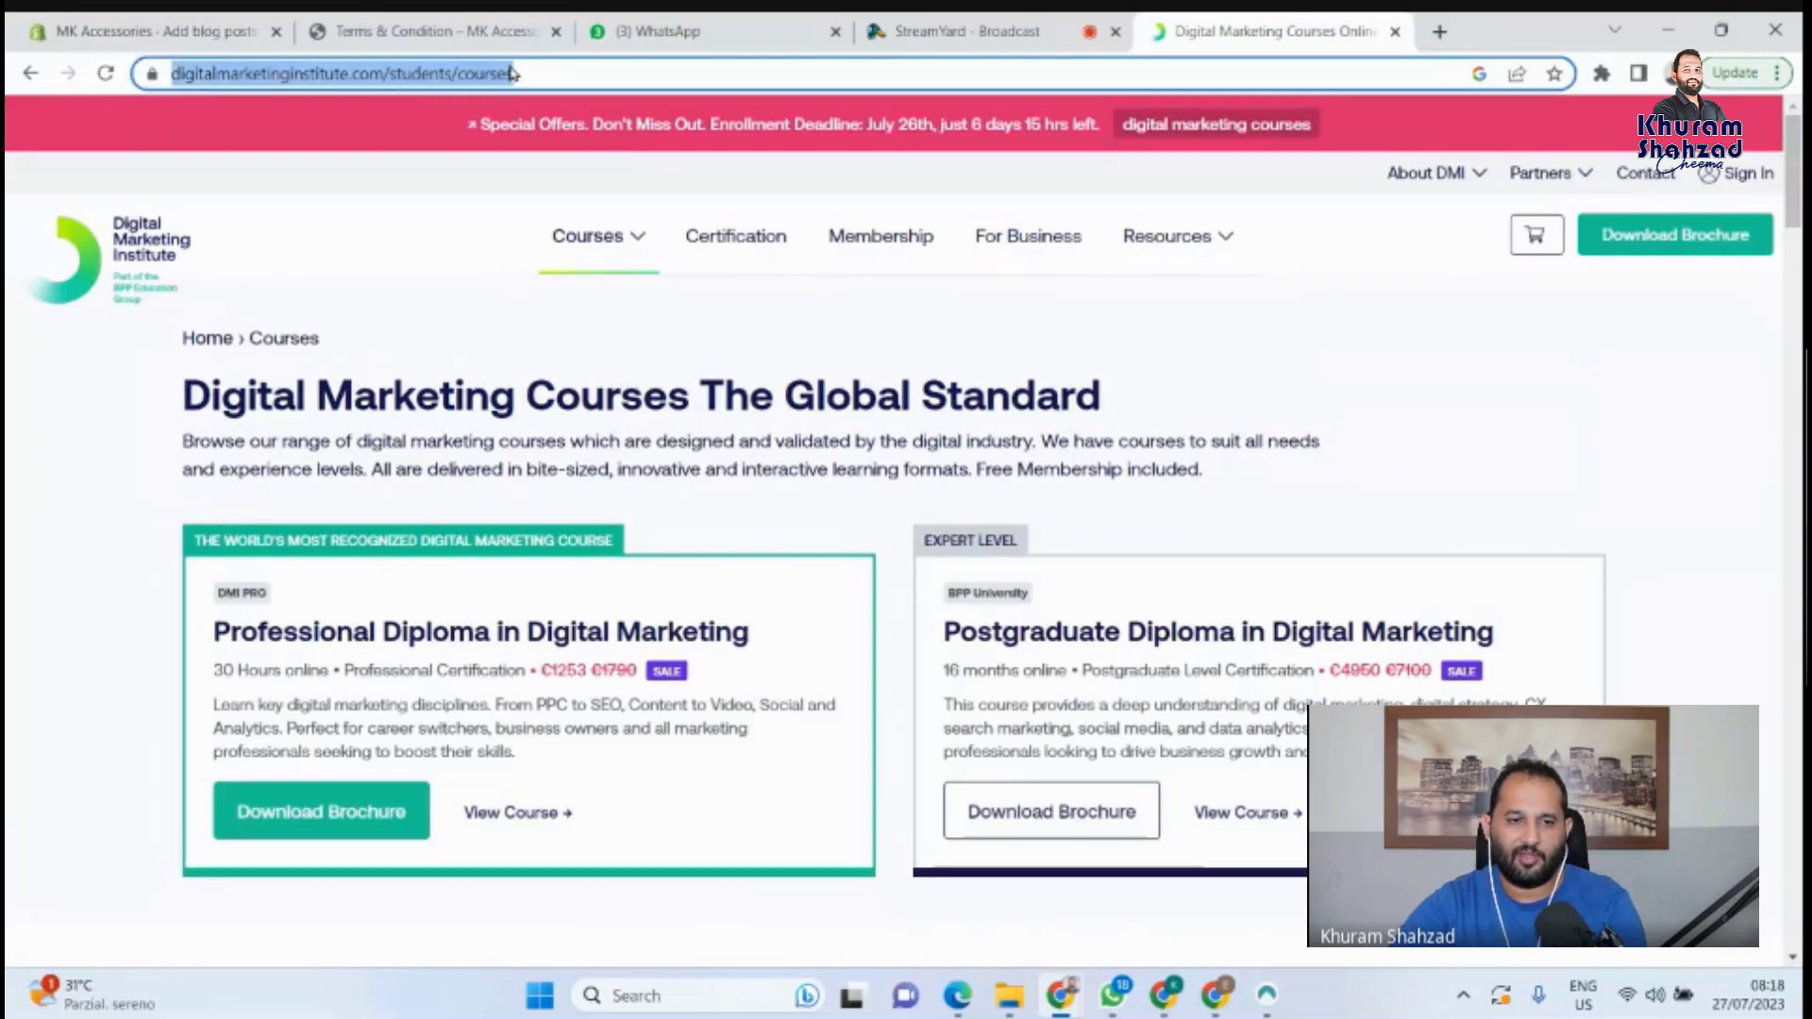
{"action": "mouse_move", "coordinate": [647, 236]}
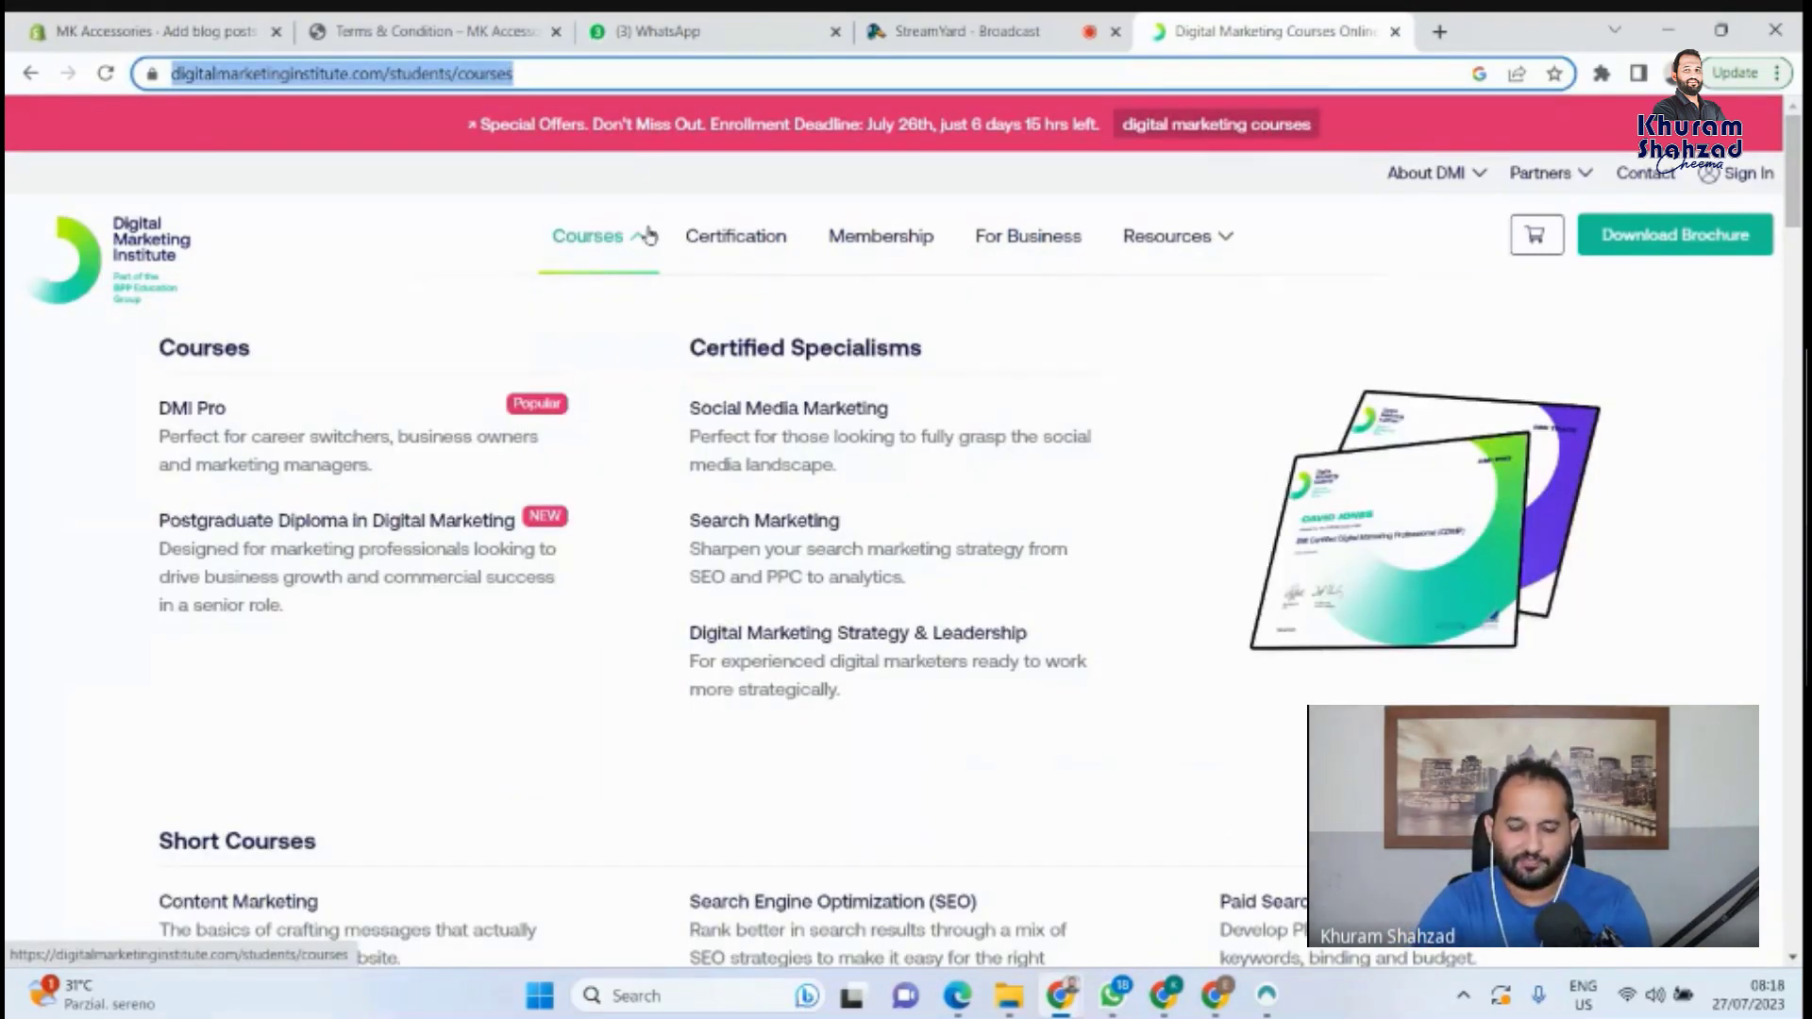
{"action": "type", "text": "b"}
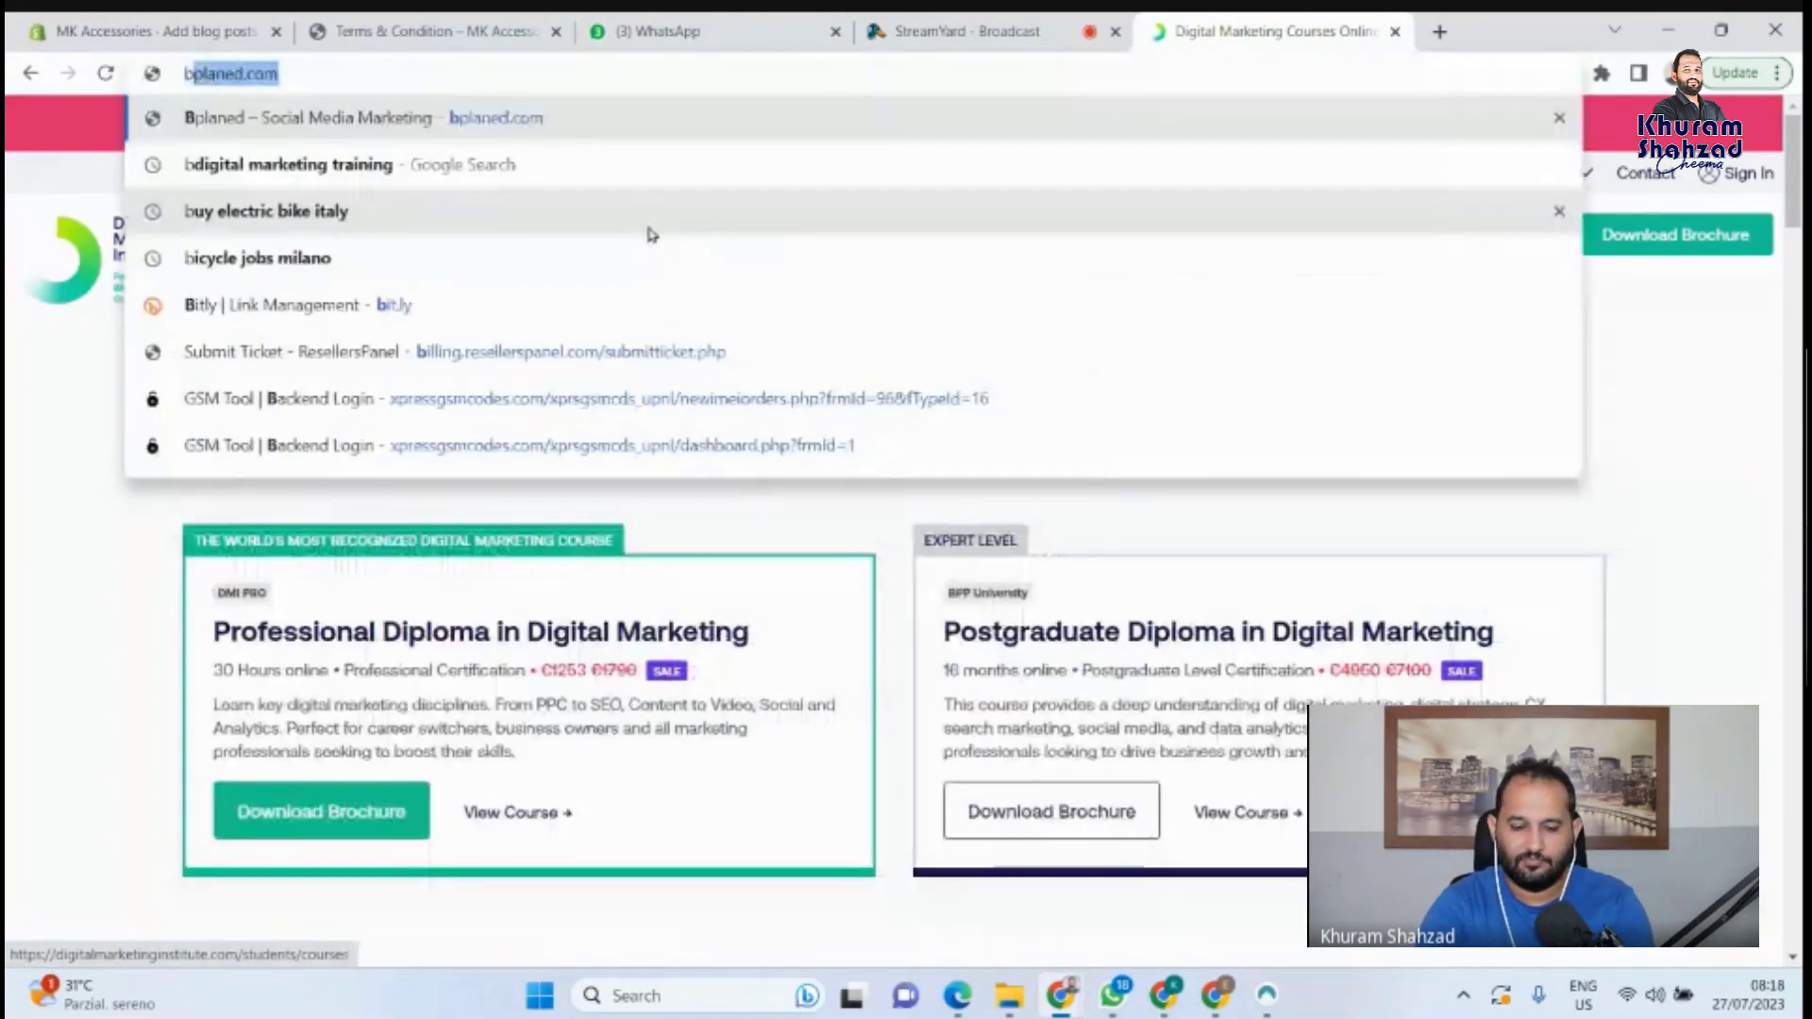
{"action": "type", "text": "est kitchen"}
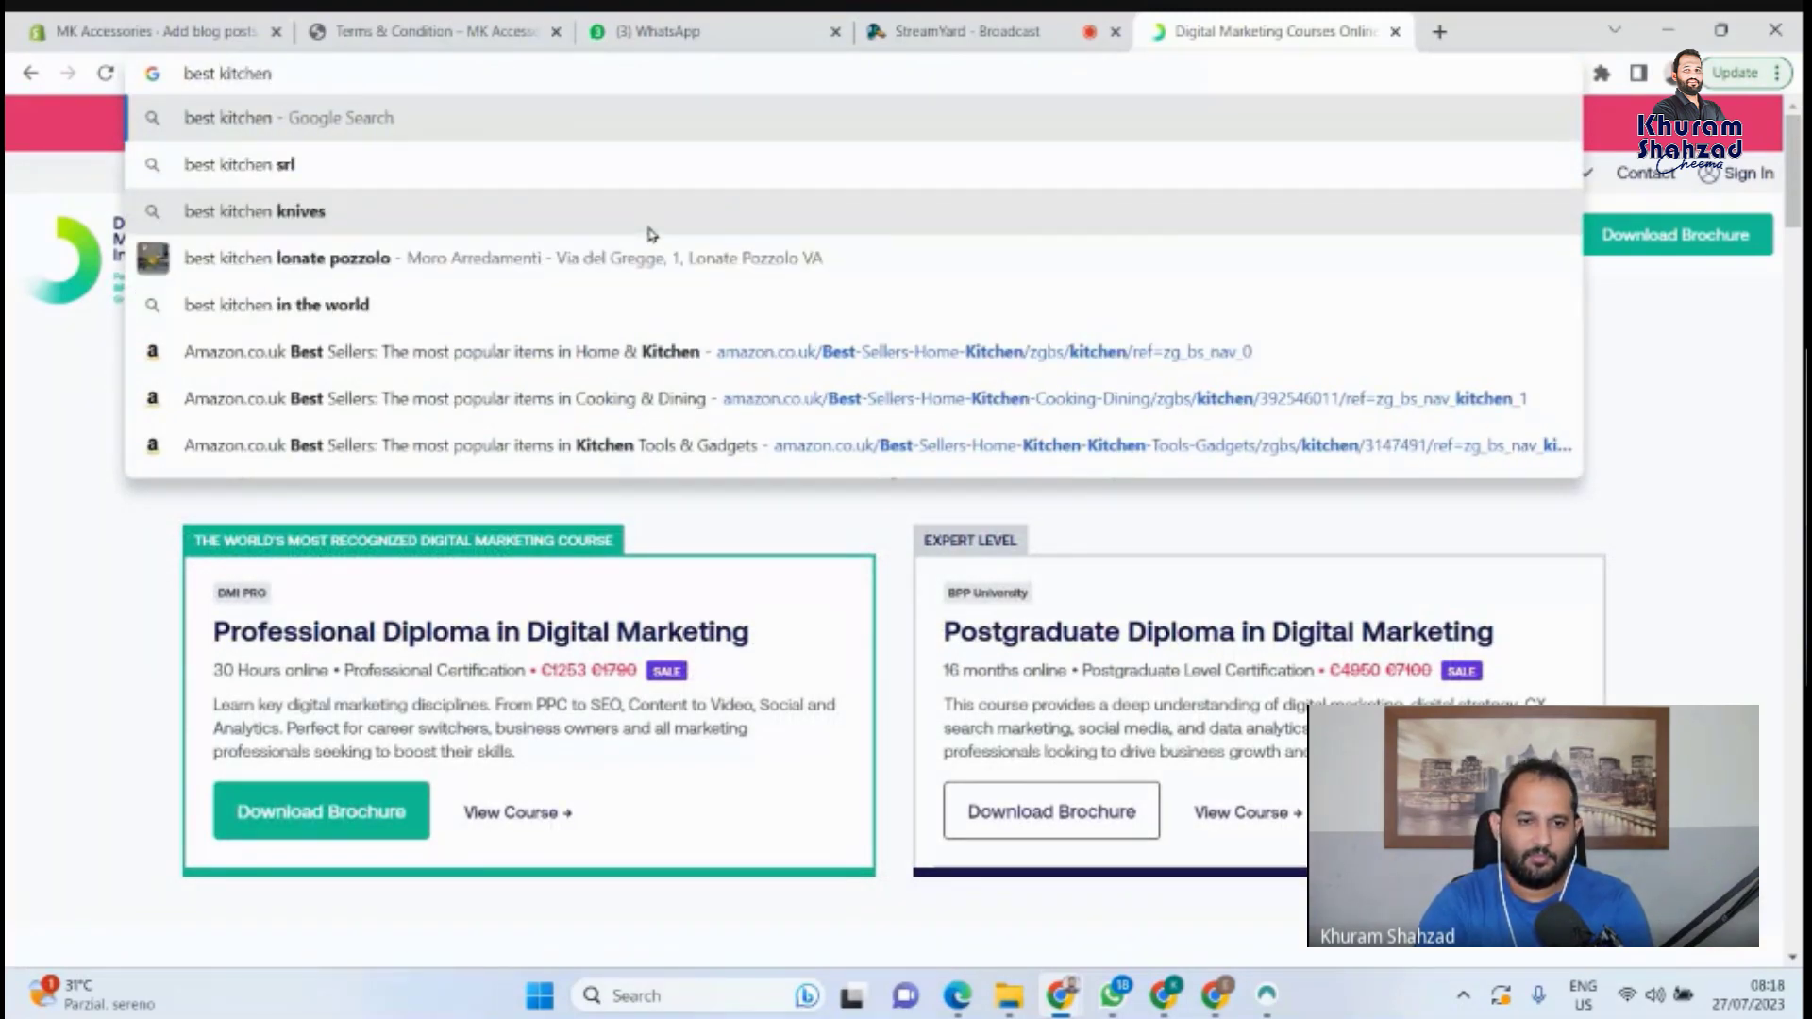
{"action": "key", "text": "BackSpace"}
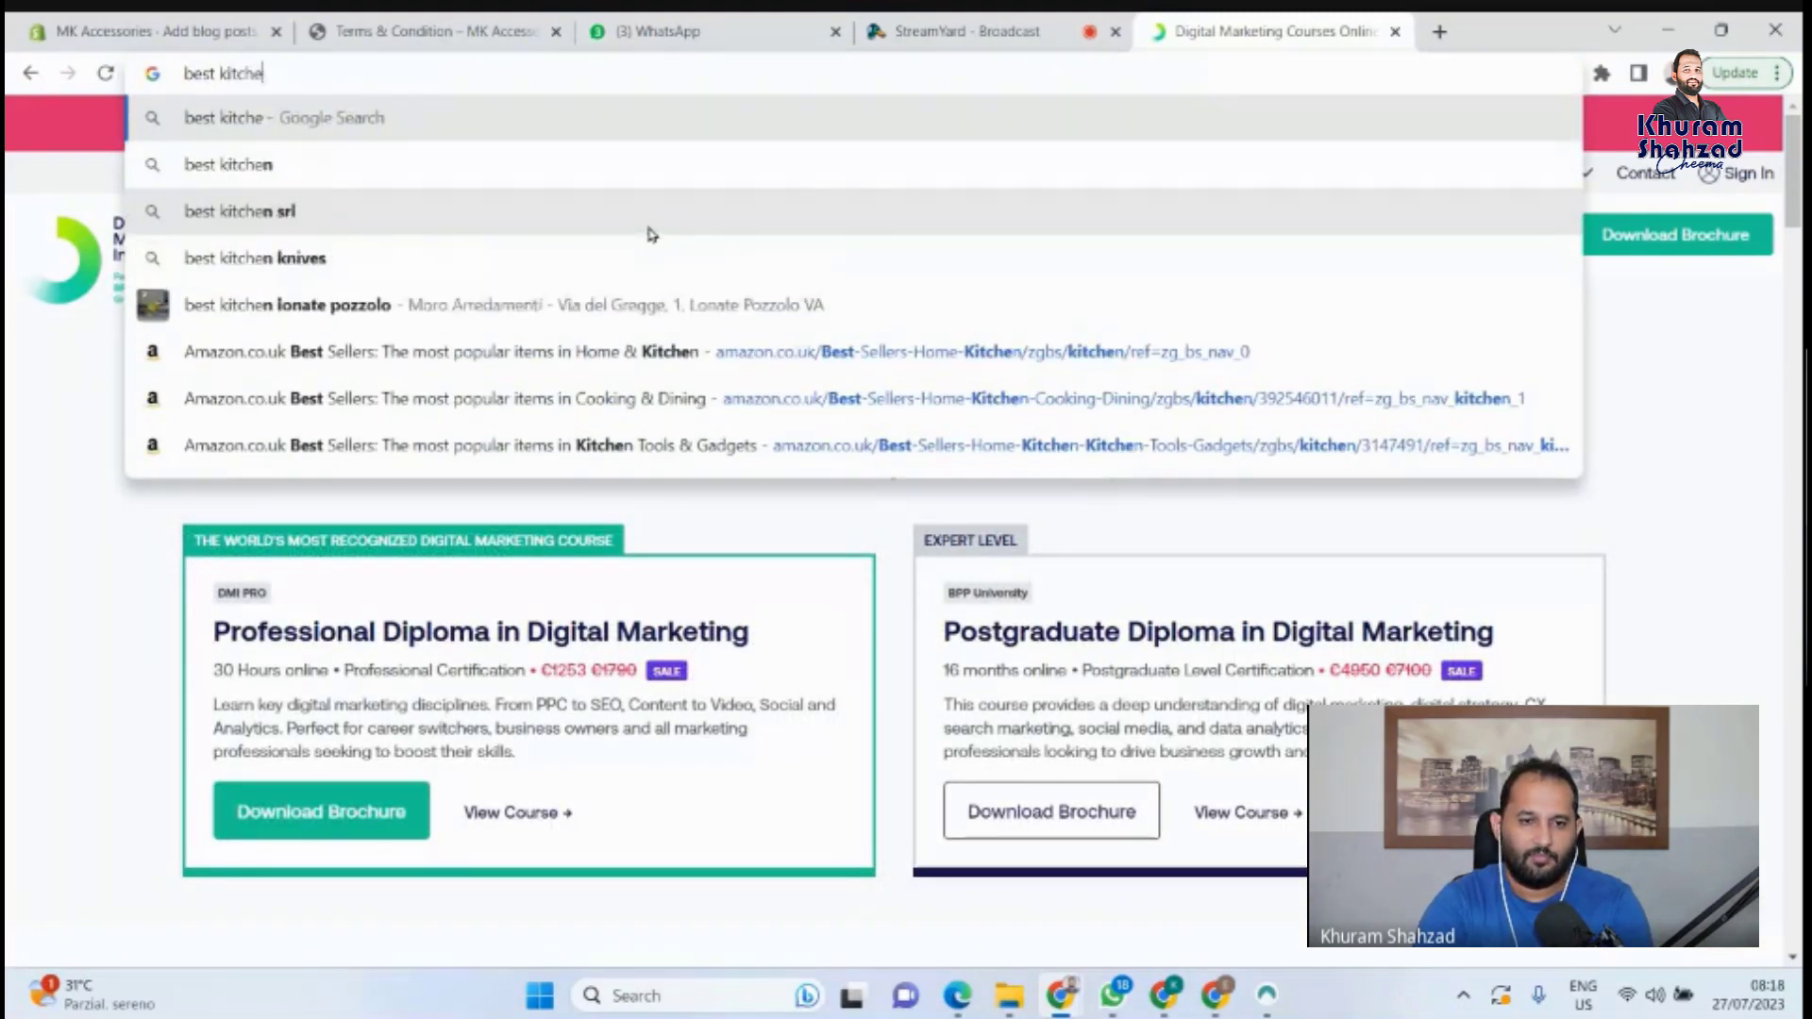
{"action": "type", "text": "n tools"}
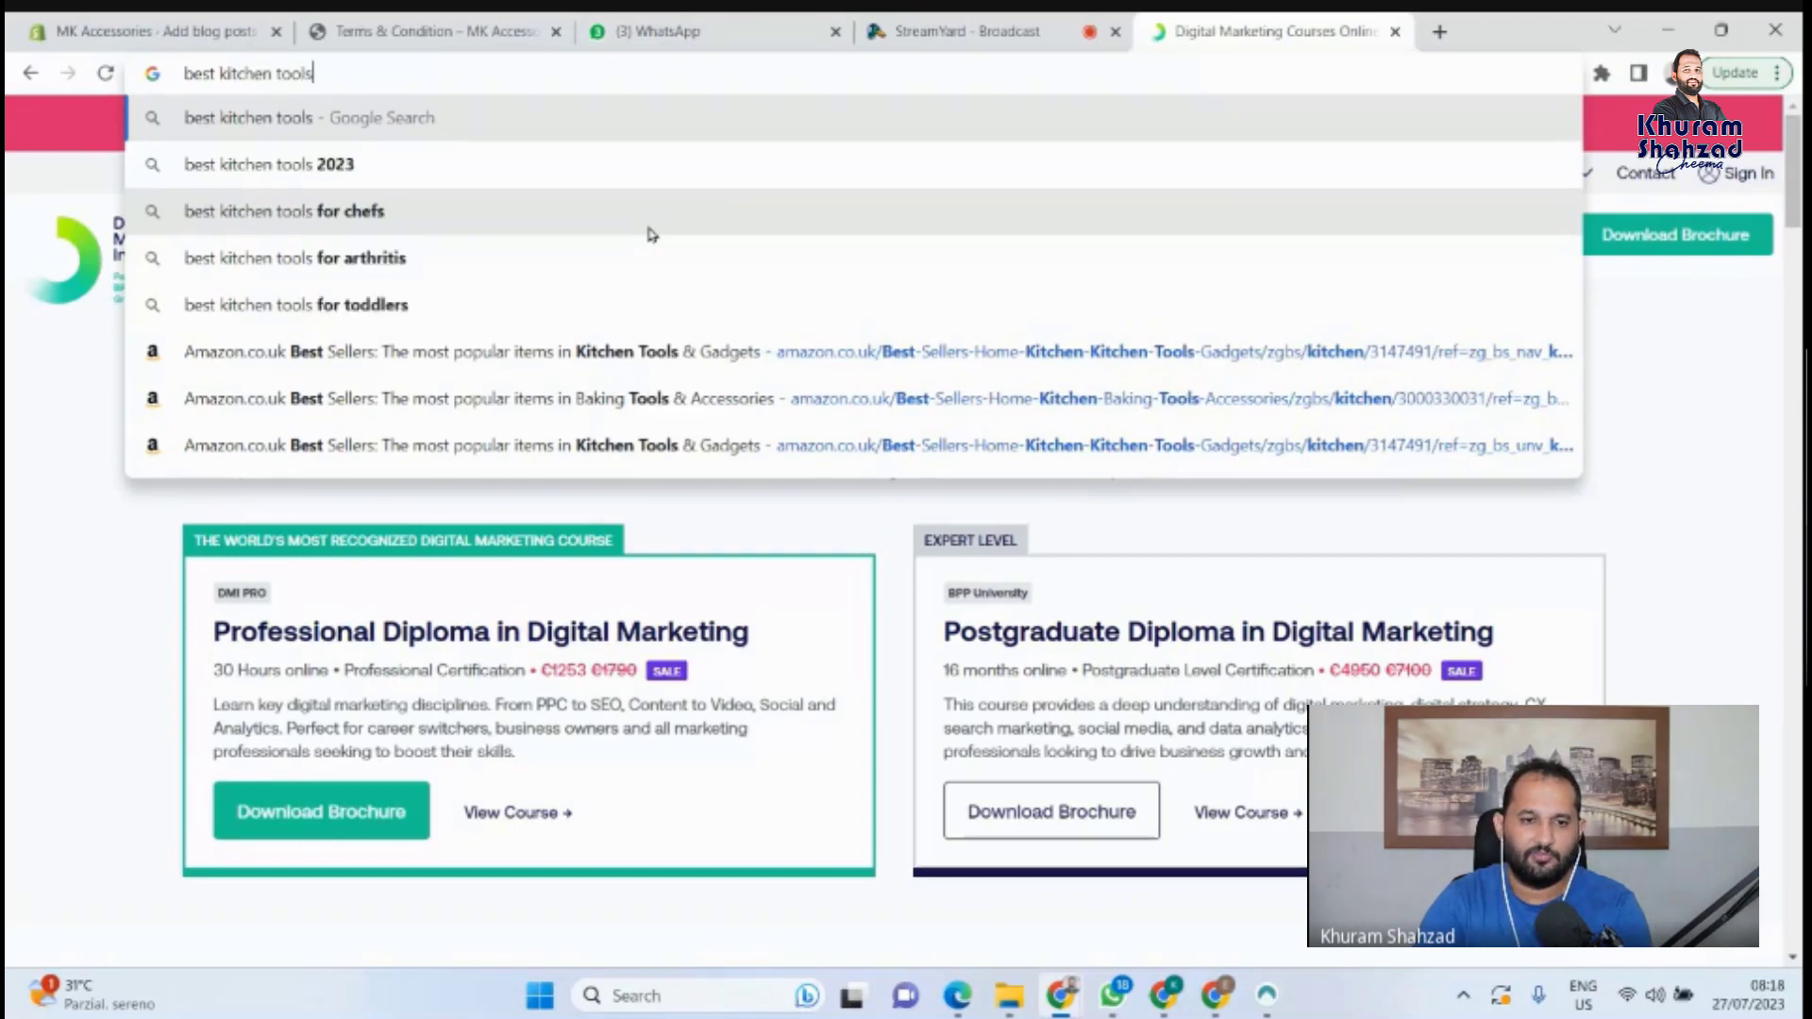
{"action": "key", "text": "Return"}
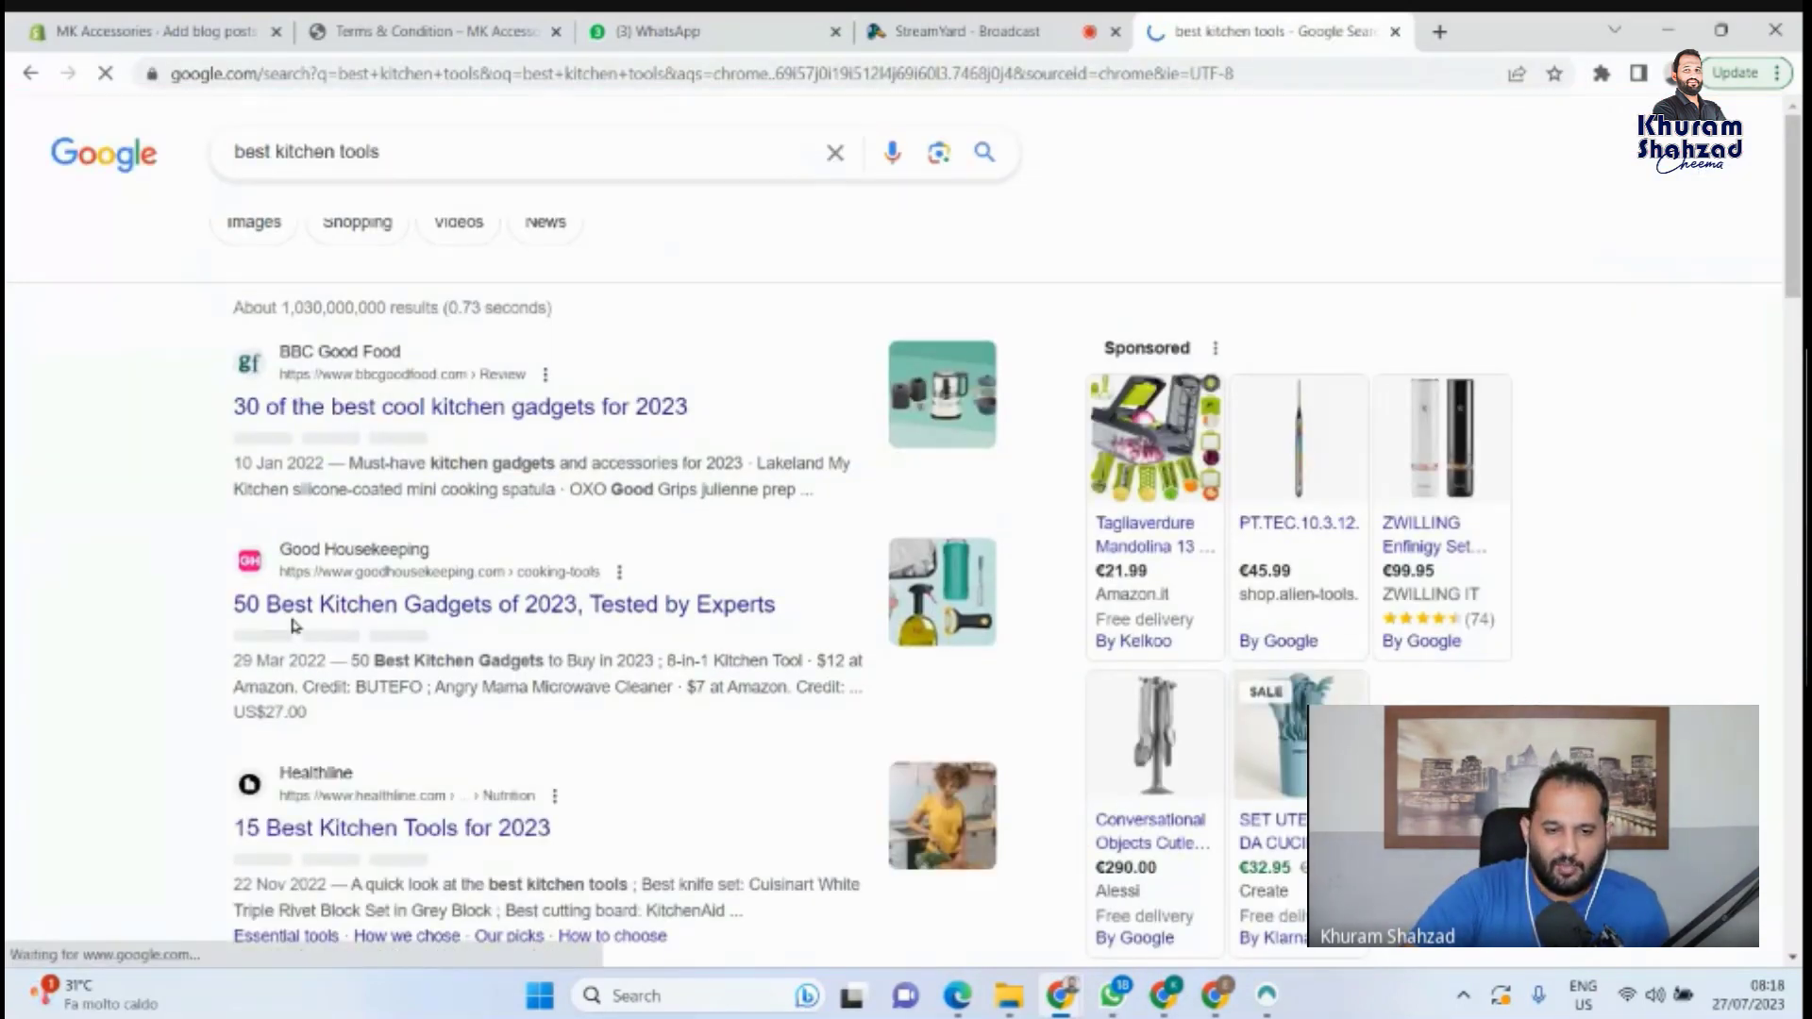
{"action": "left_click", "coordinate": [358, 612]}
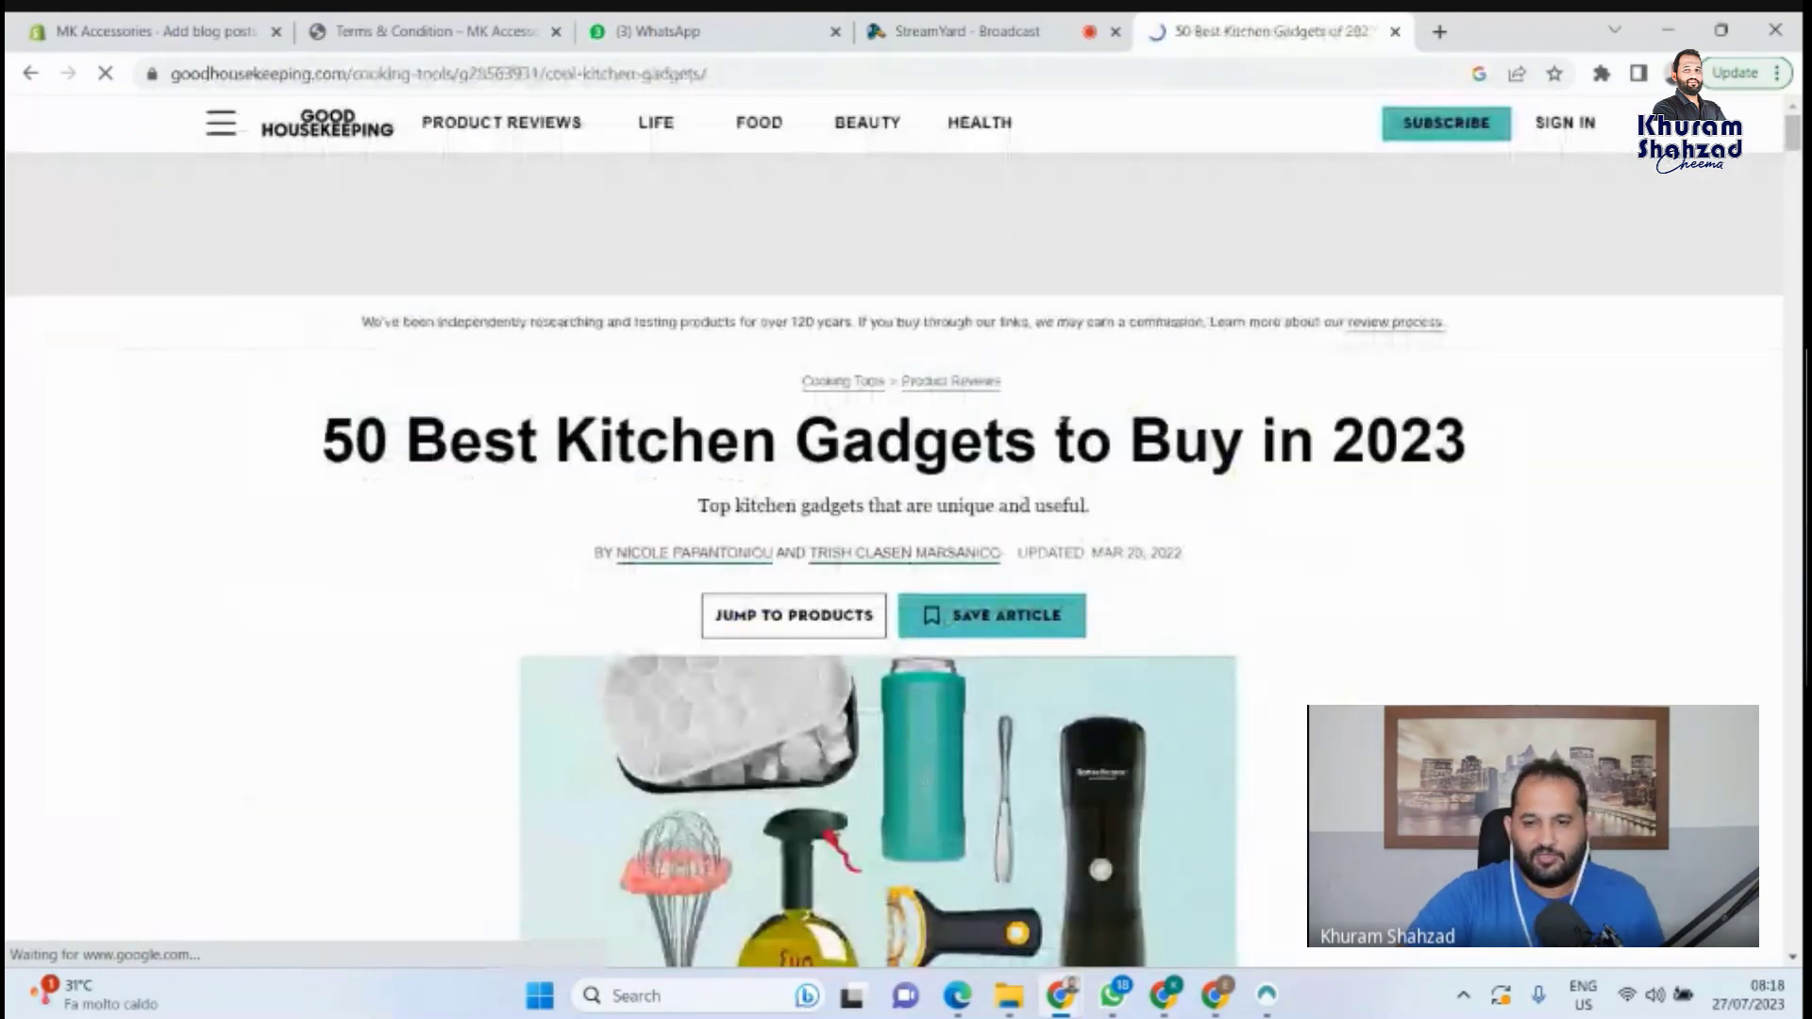
Copy the article's headline "50 Best Kitchen Gadgets to Buy in 2023" into the title of the new Shopify blog post.
{"action": "left_click_drag", "start_coordinate": [1469, 441], "coordinate": [310, 447]}
{"action": "key", "text": "ctrl+c"}
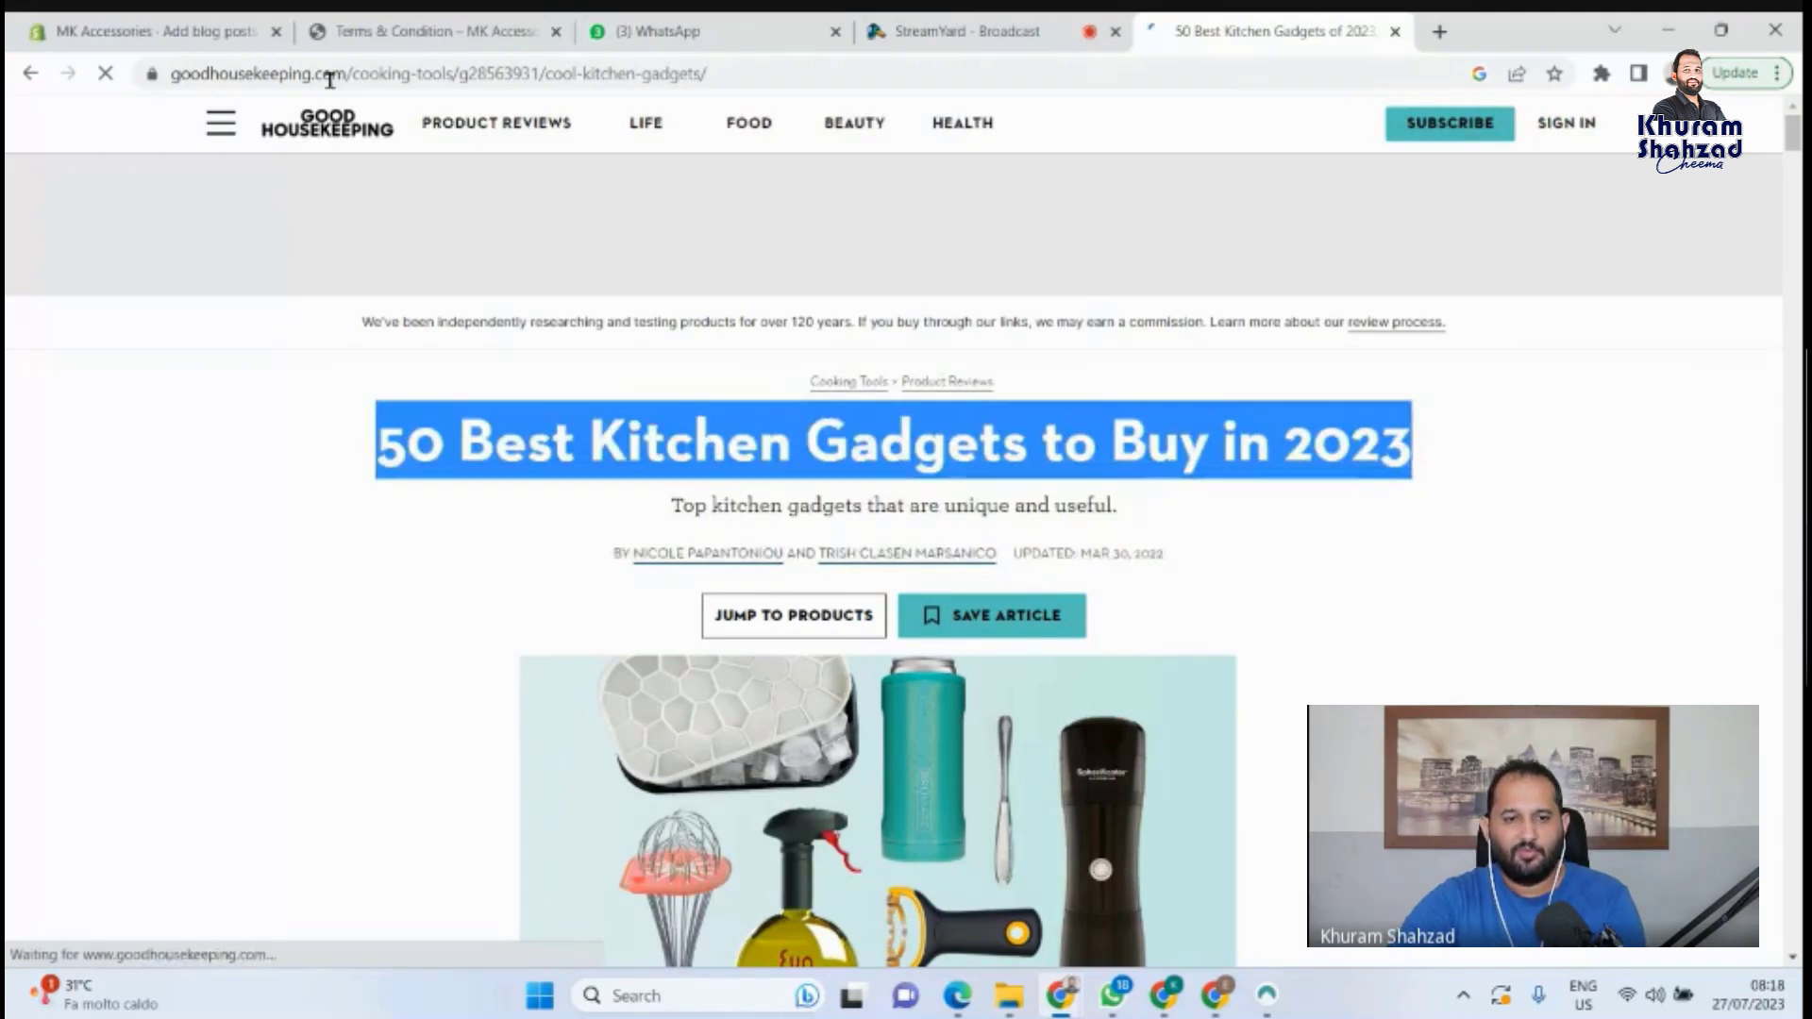
{"action": "left_click", "coordinate": [425, 31]}
{"action": "left_click", "coordinate": [155, 31]}
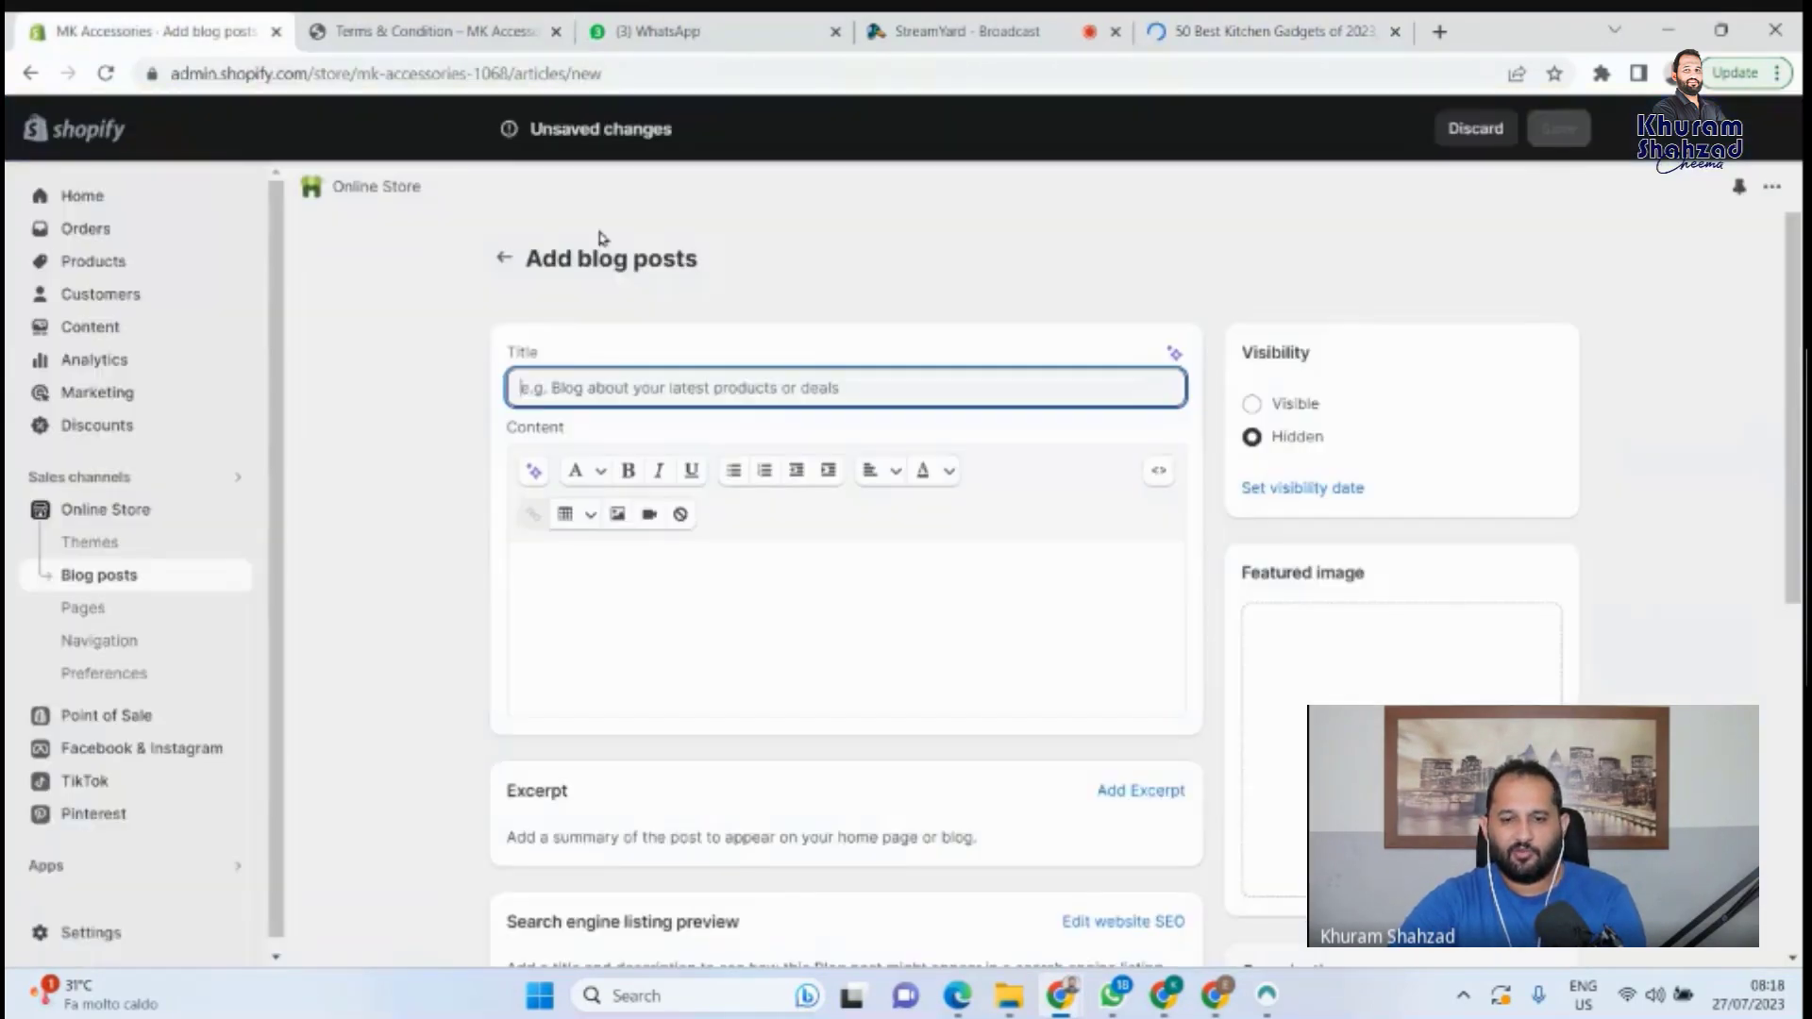
{"action": "key", "text": "ctrl+v"}
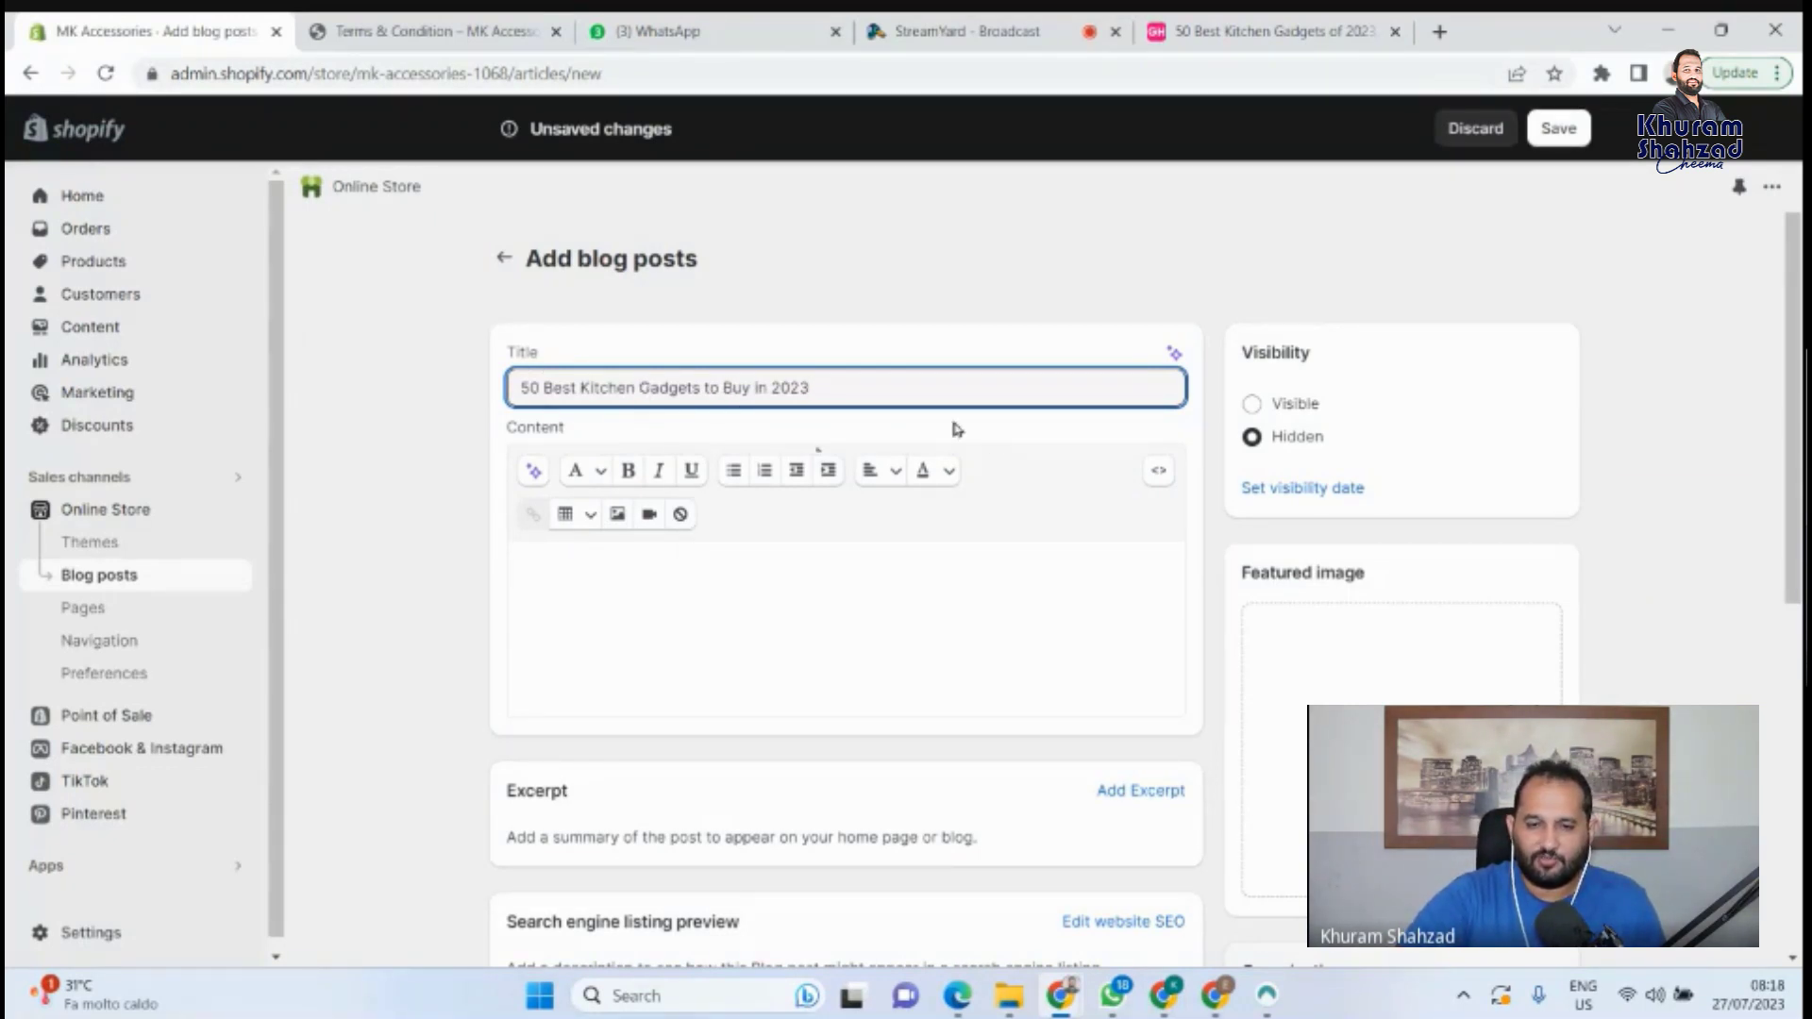
Accept the cookies on the Good Housekeeping article and copy its two introductory paragraphs into the blog post's content.
{"action": "left_click", "coordinate": [1274, 30]}
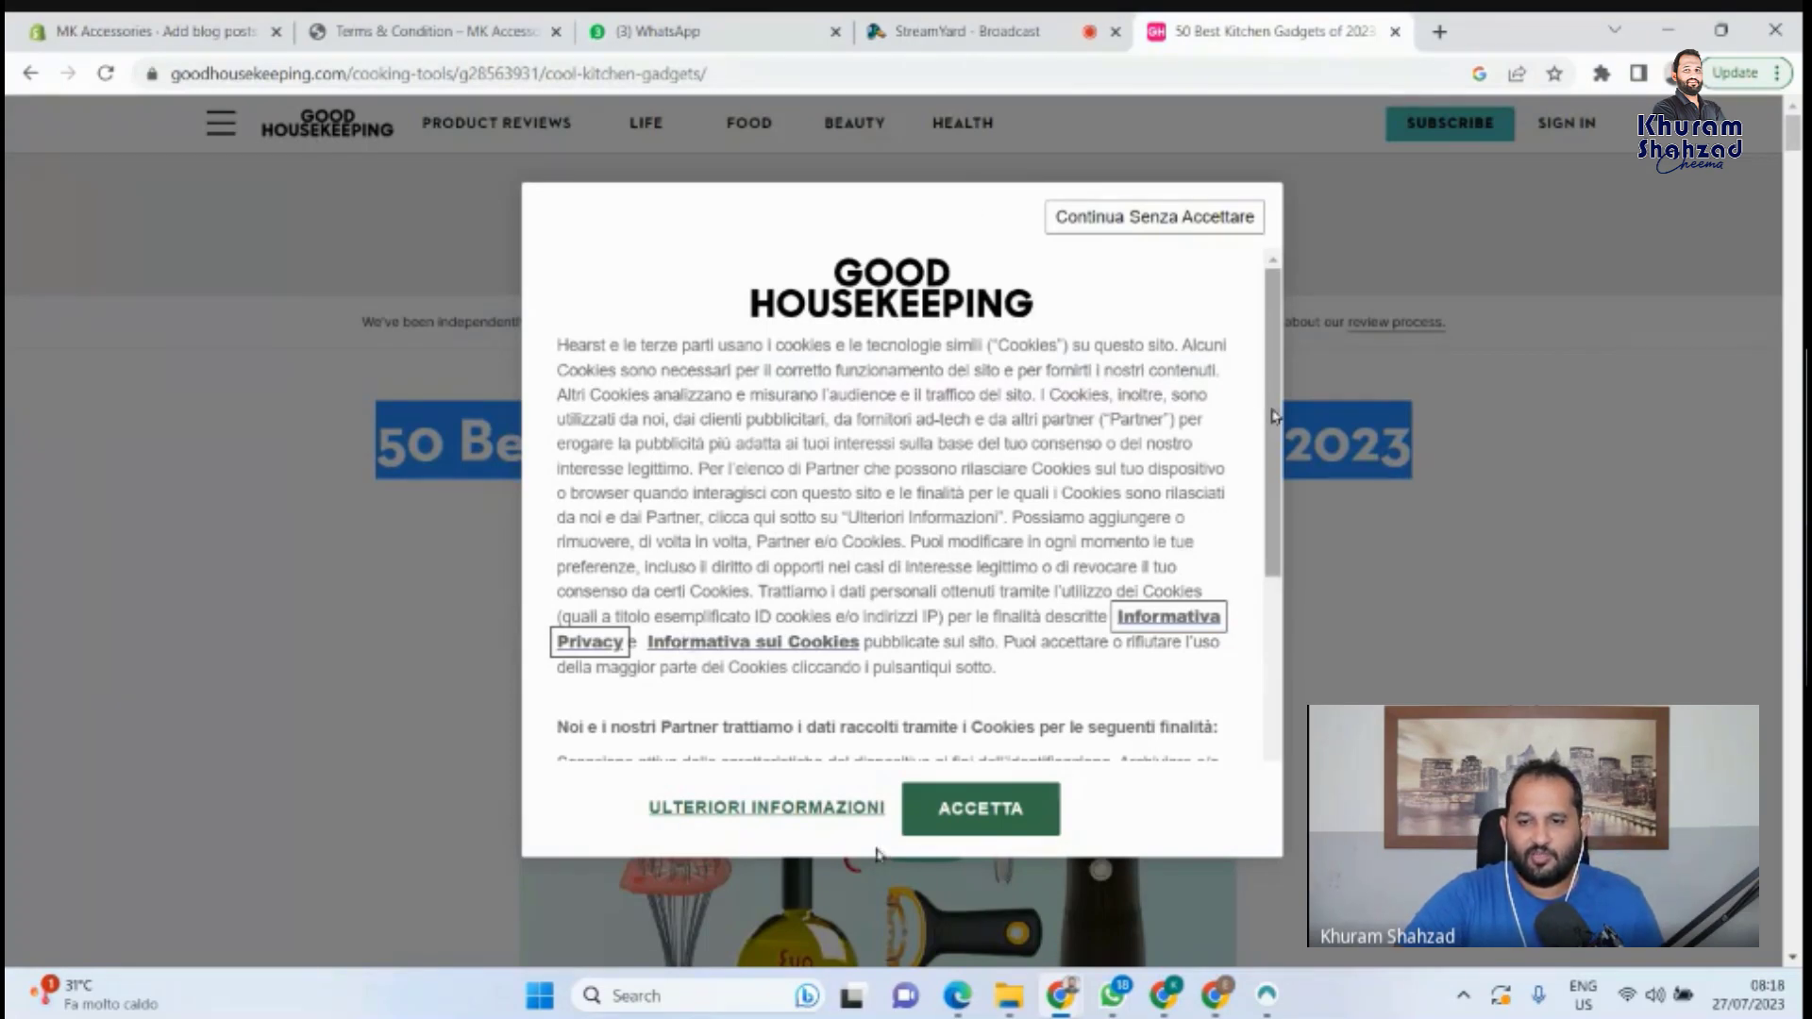
{"action": "left_click", "coordinate": [953, 812]}
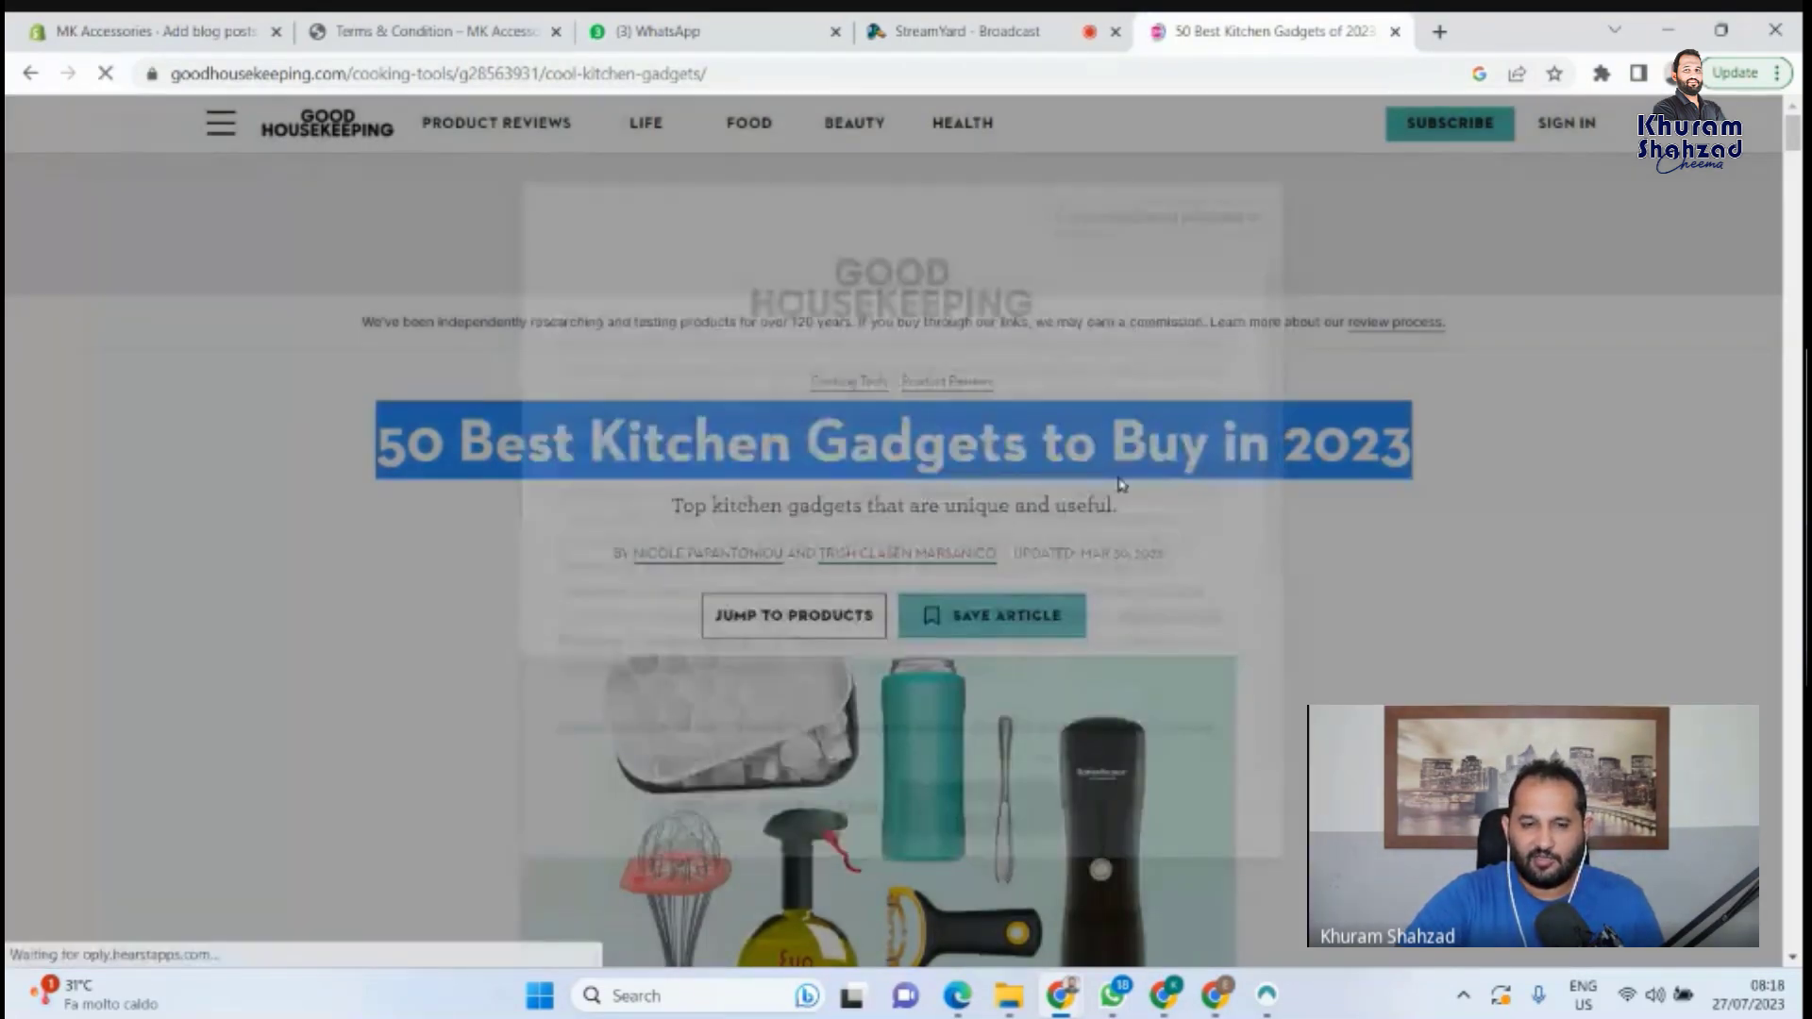
{"action": "scroll", "coordinate": [830, 478], "scroll_direction": "down", "scroll_amount": 7}
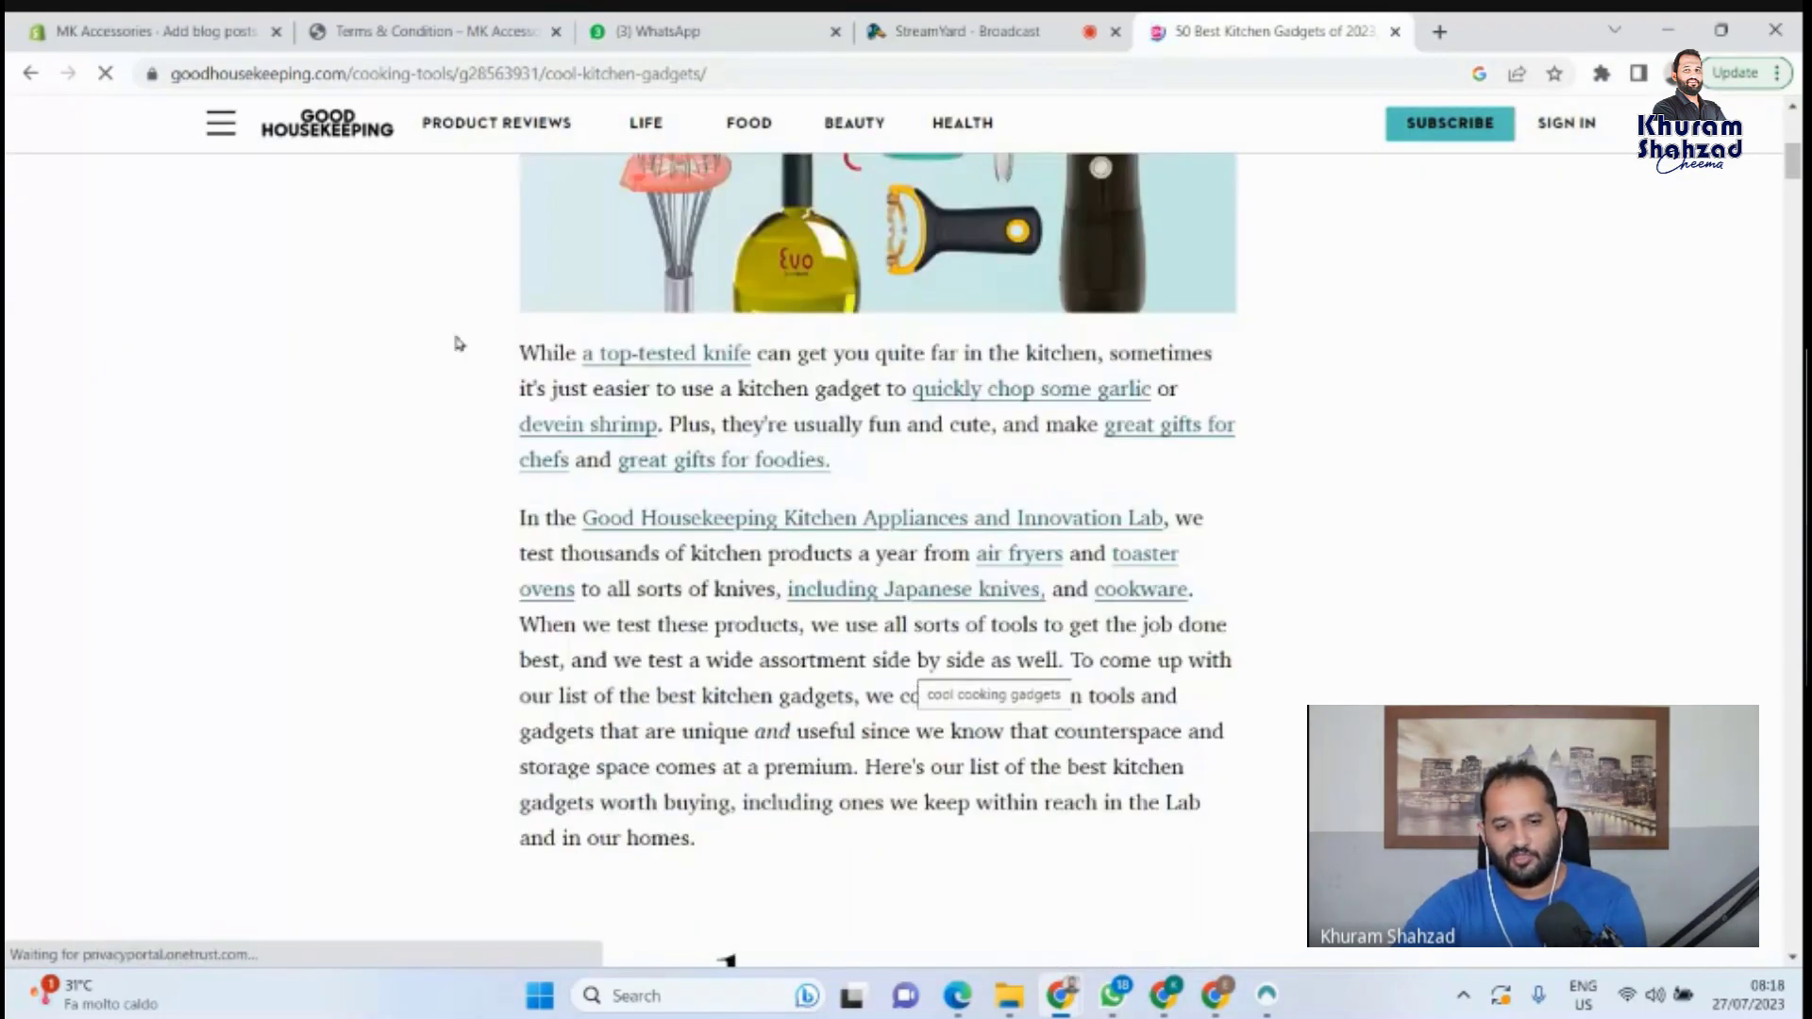
{"action": "left_click_drag", "start_coordinate": [723, 861], "coordinate": [479, 376]}
{"action": "key", "text": "ctrl+c"}
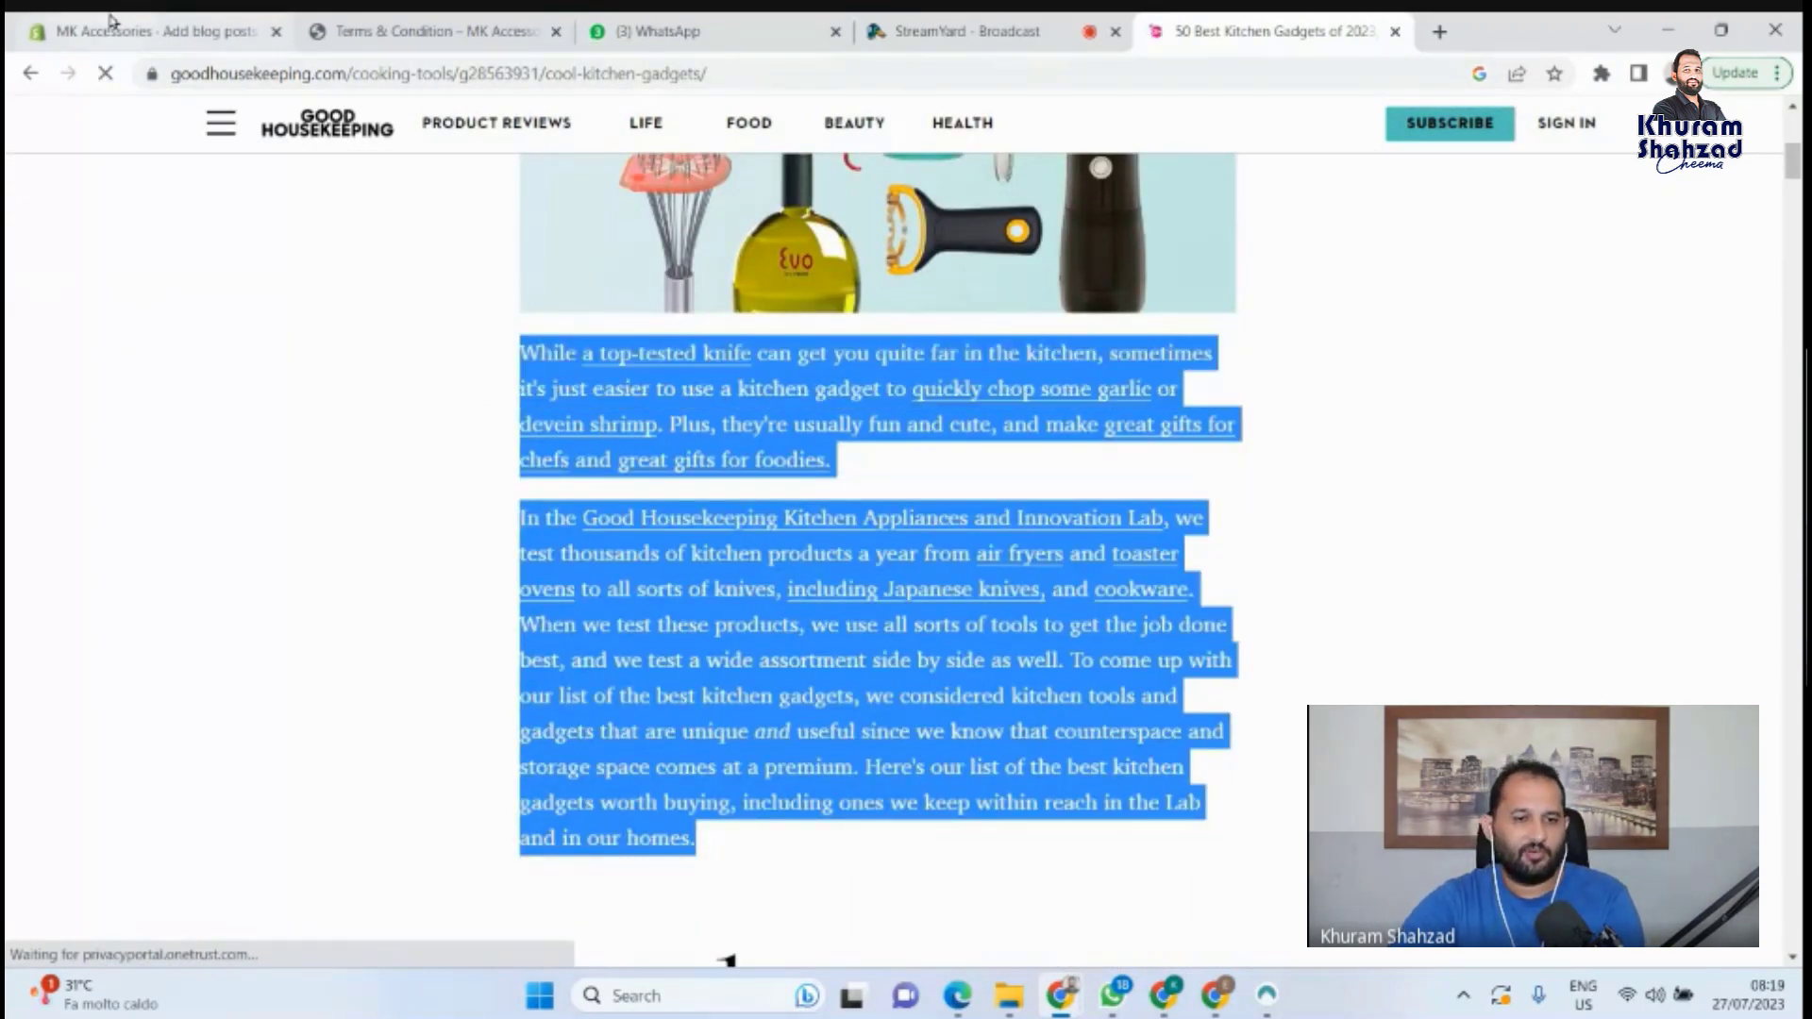
{"action": "left_click", "coordinate": [342, 21]}
{"action": "left_click", "coordinate": [151, 31]}
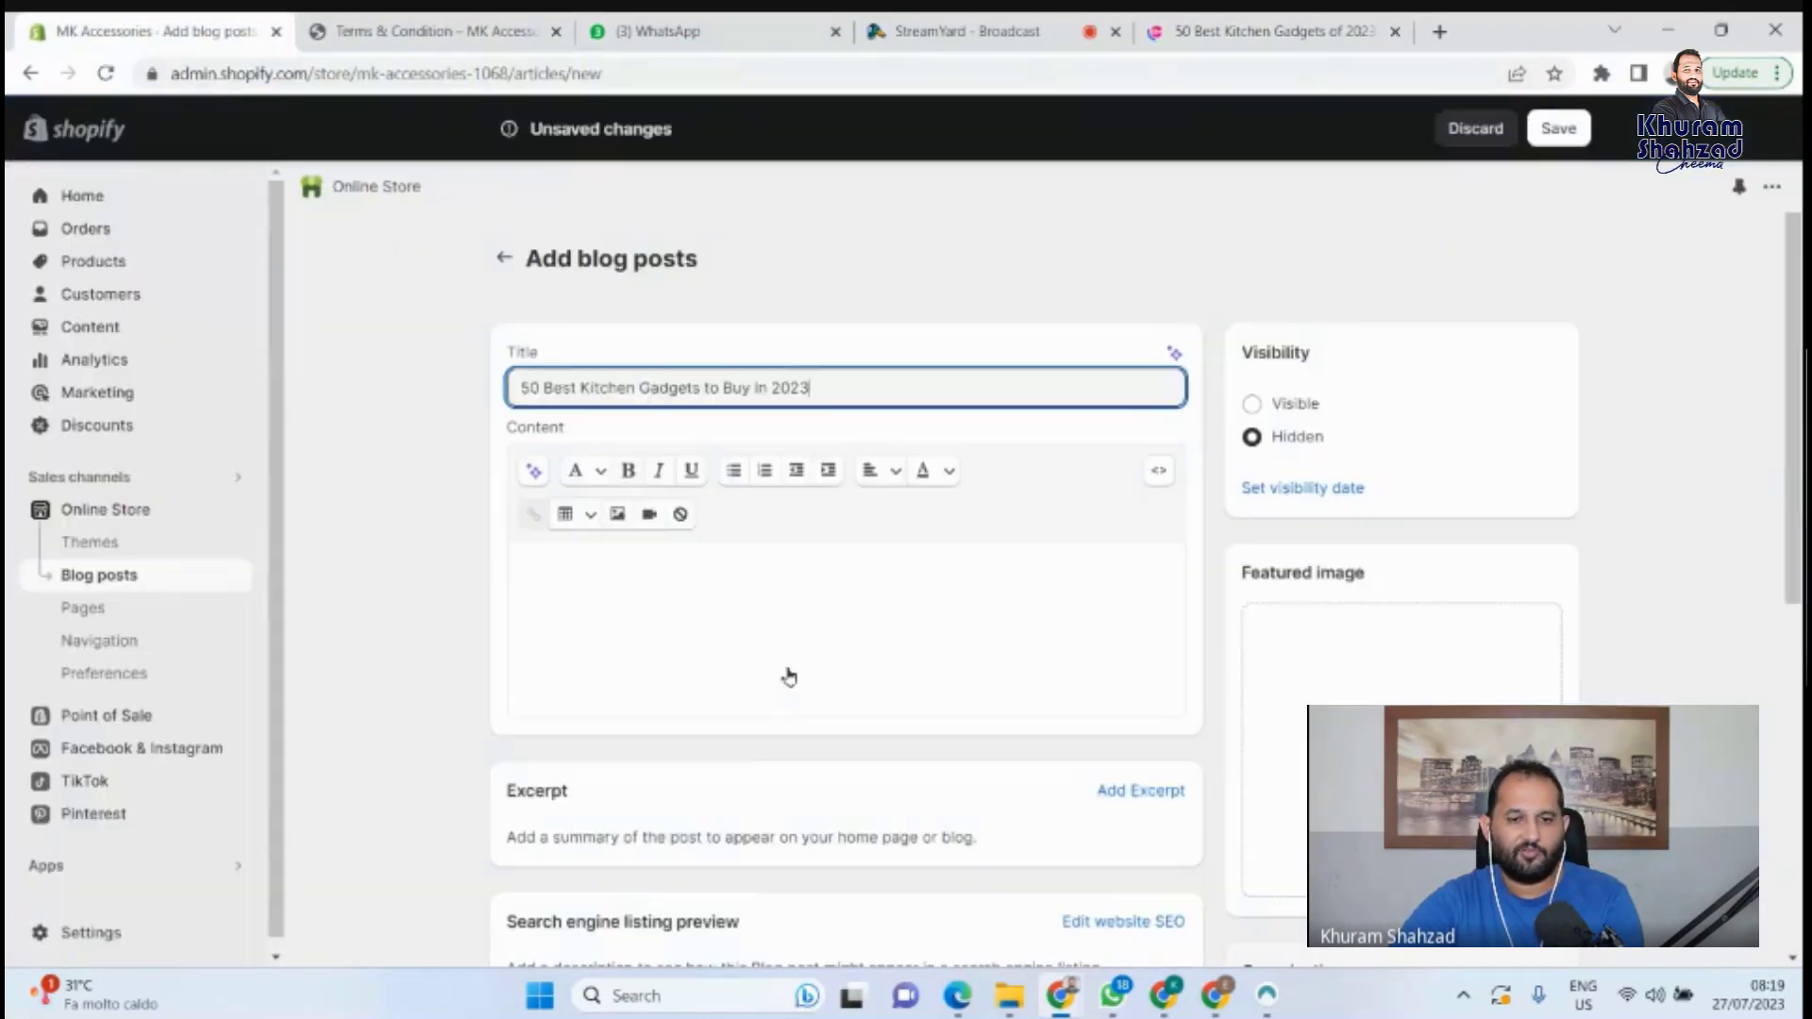
{"action": "left_click", "coordinate": [772, 620]}
{"action": "key", "text": "ctrl+v"}
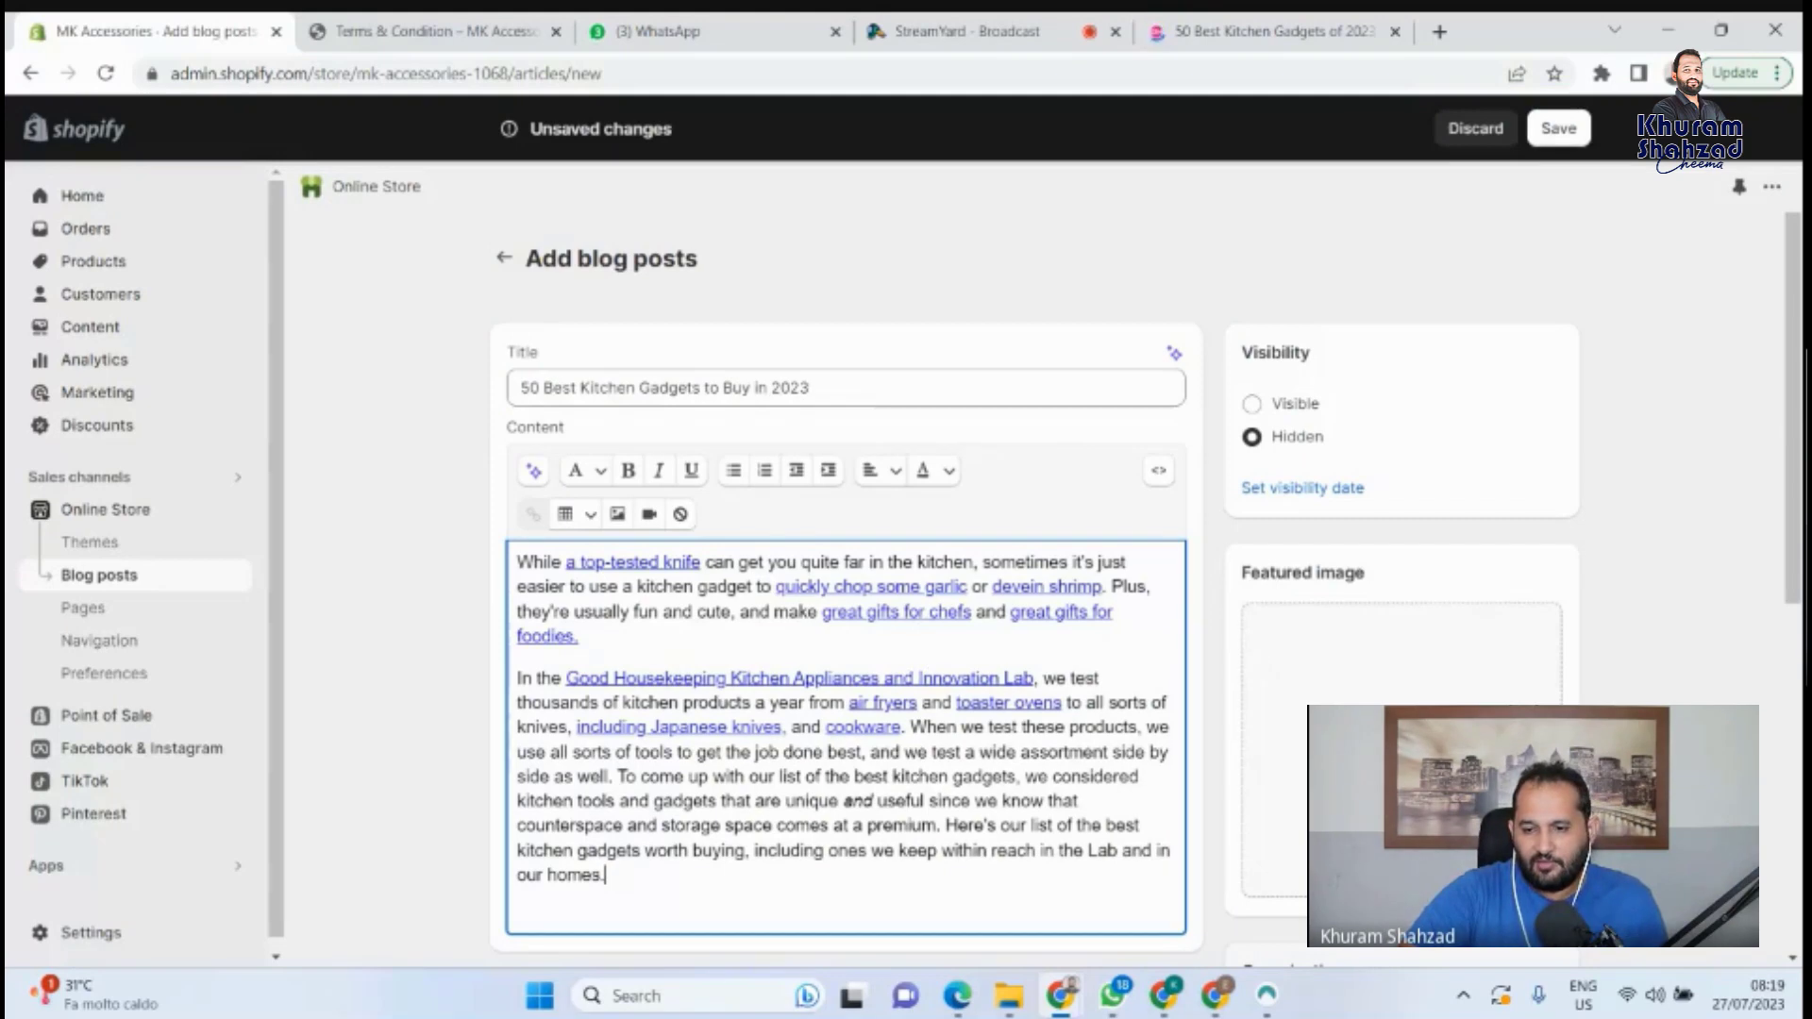
Save the Good Housekeeping article's lead image to the computer and upload it as the blog post's featured image.
{"action": "left_click", "coordinate": [1236, 31]}
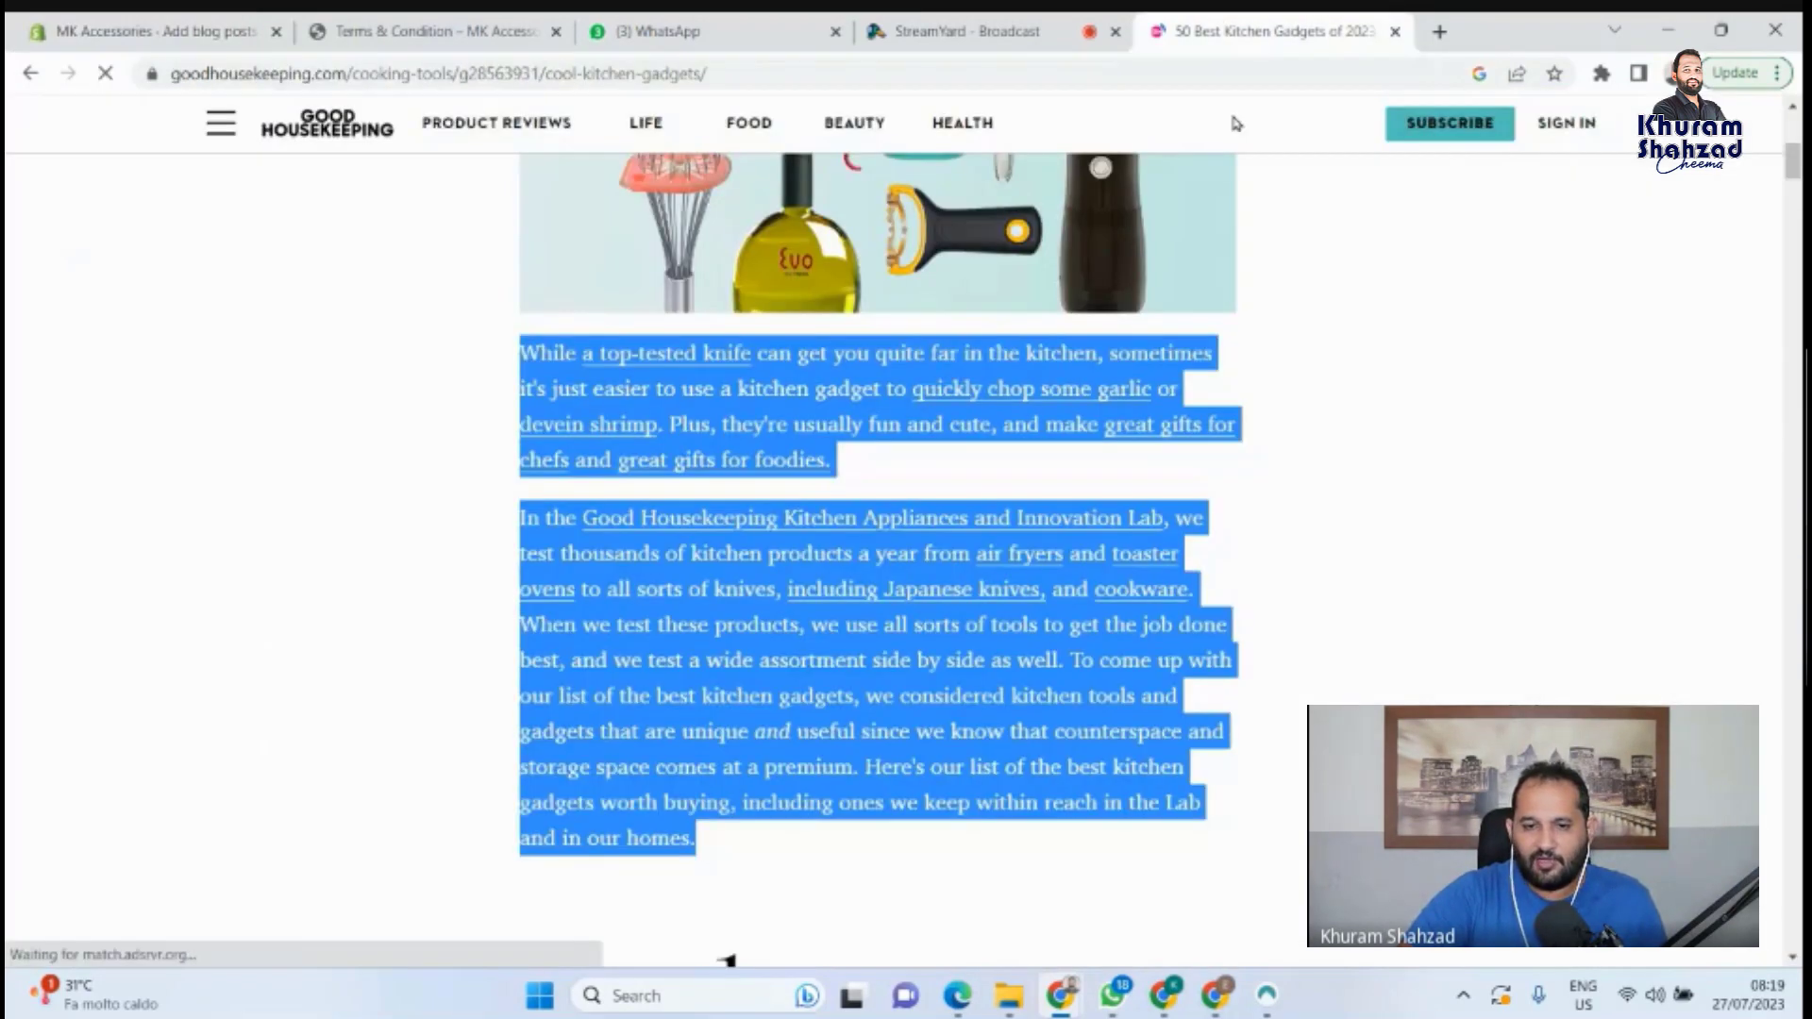
{"action": "scroll", "coordinate": [778, 440], "scroll_direction": "up", "scroll_amount": 4}
{"action": "right_click", "coordinate": [778, 445]}
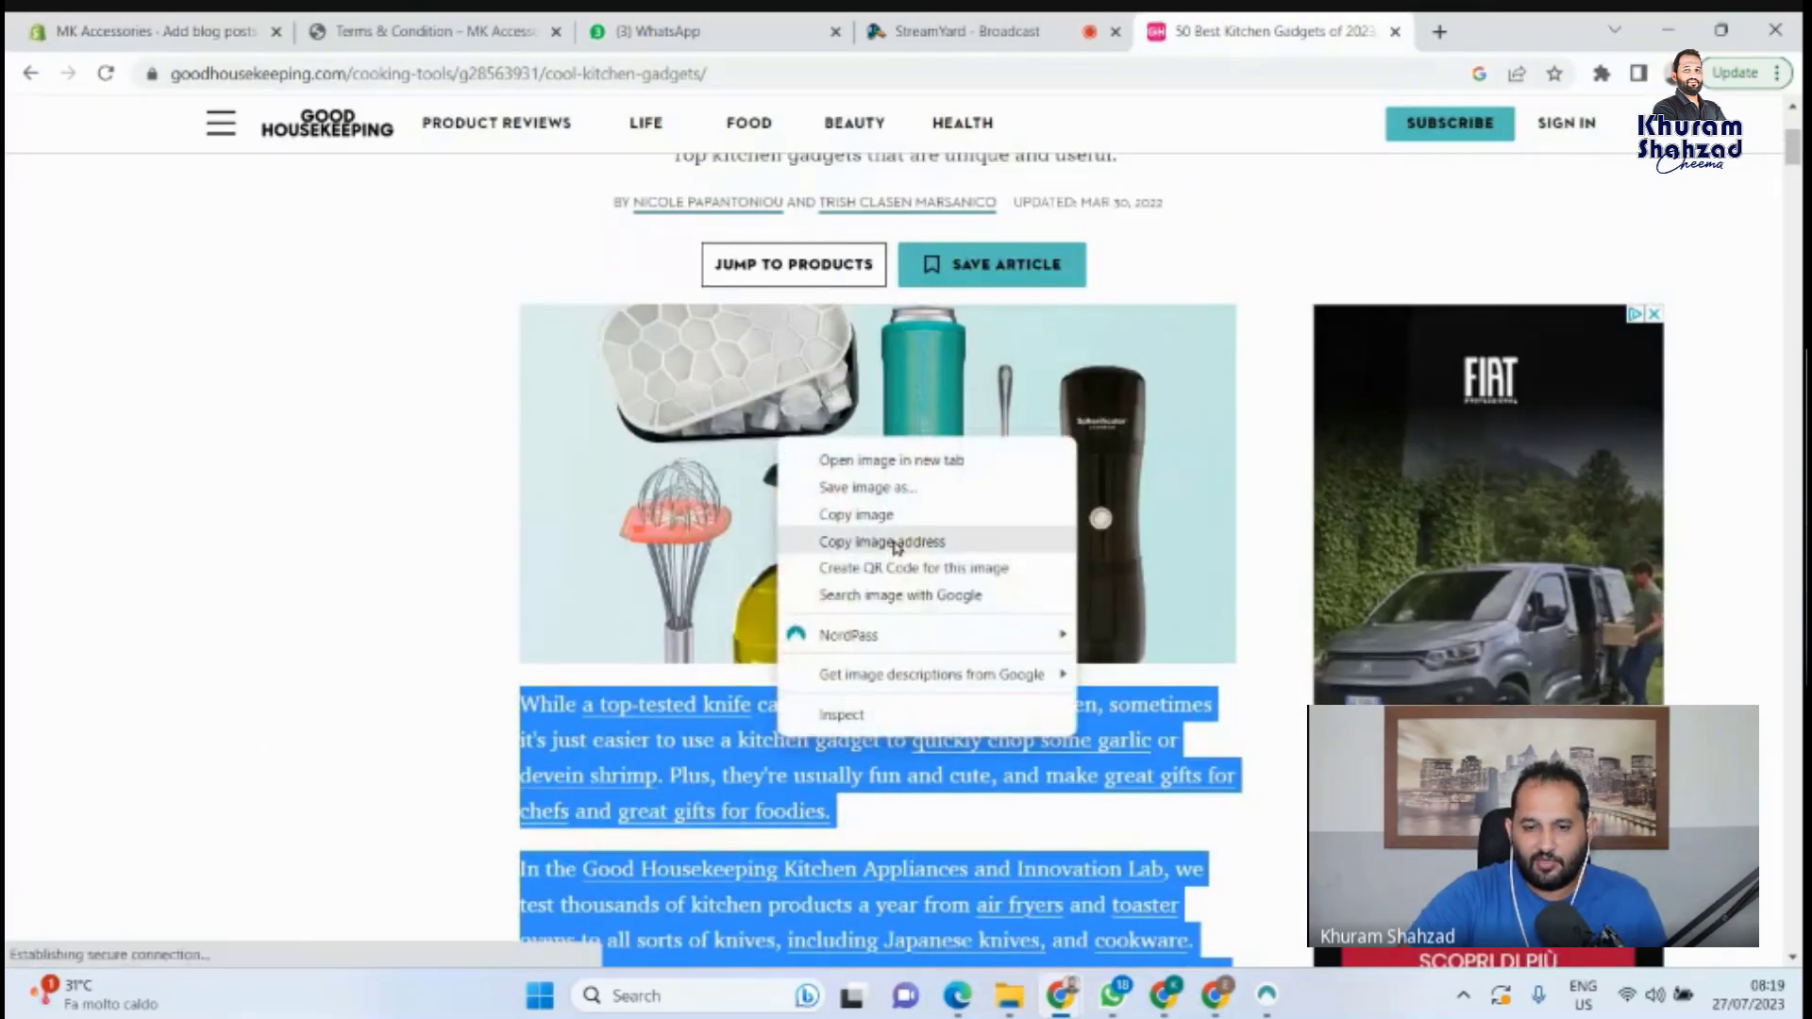
{"action": "left_click", "coordinate": [906, 491]}
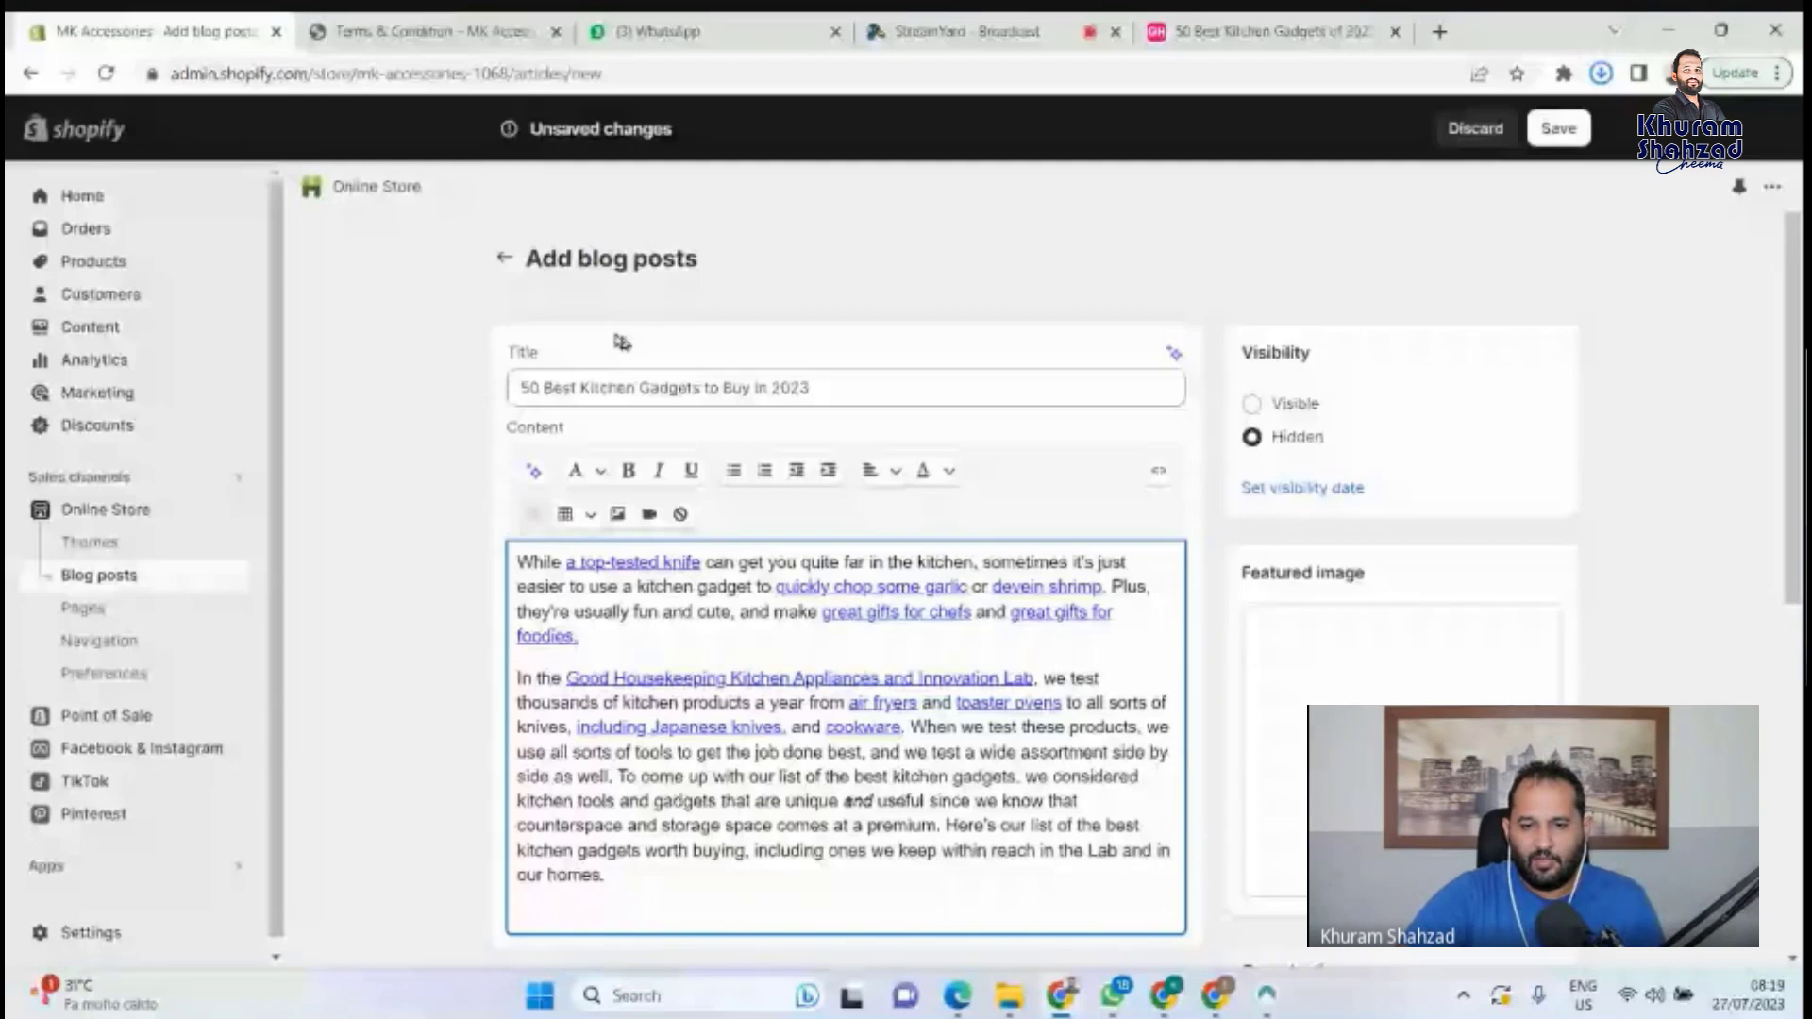
{"action": "left_click", "coordinate": [832, 388]}
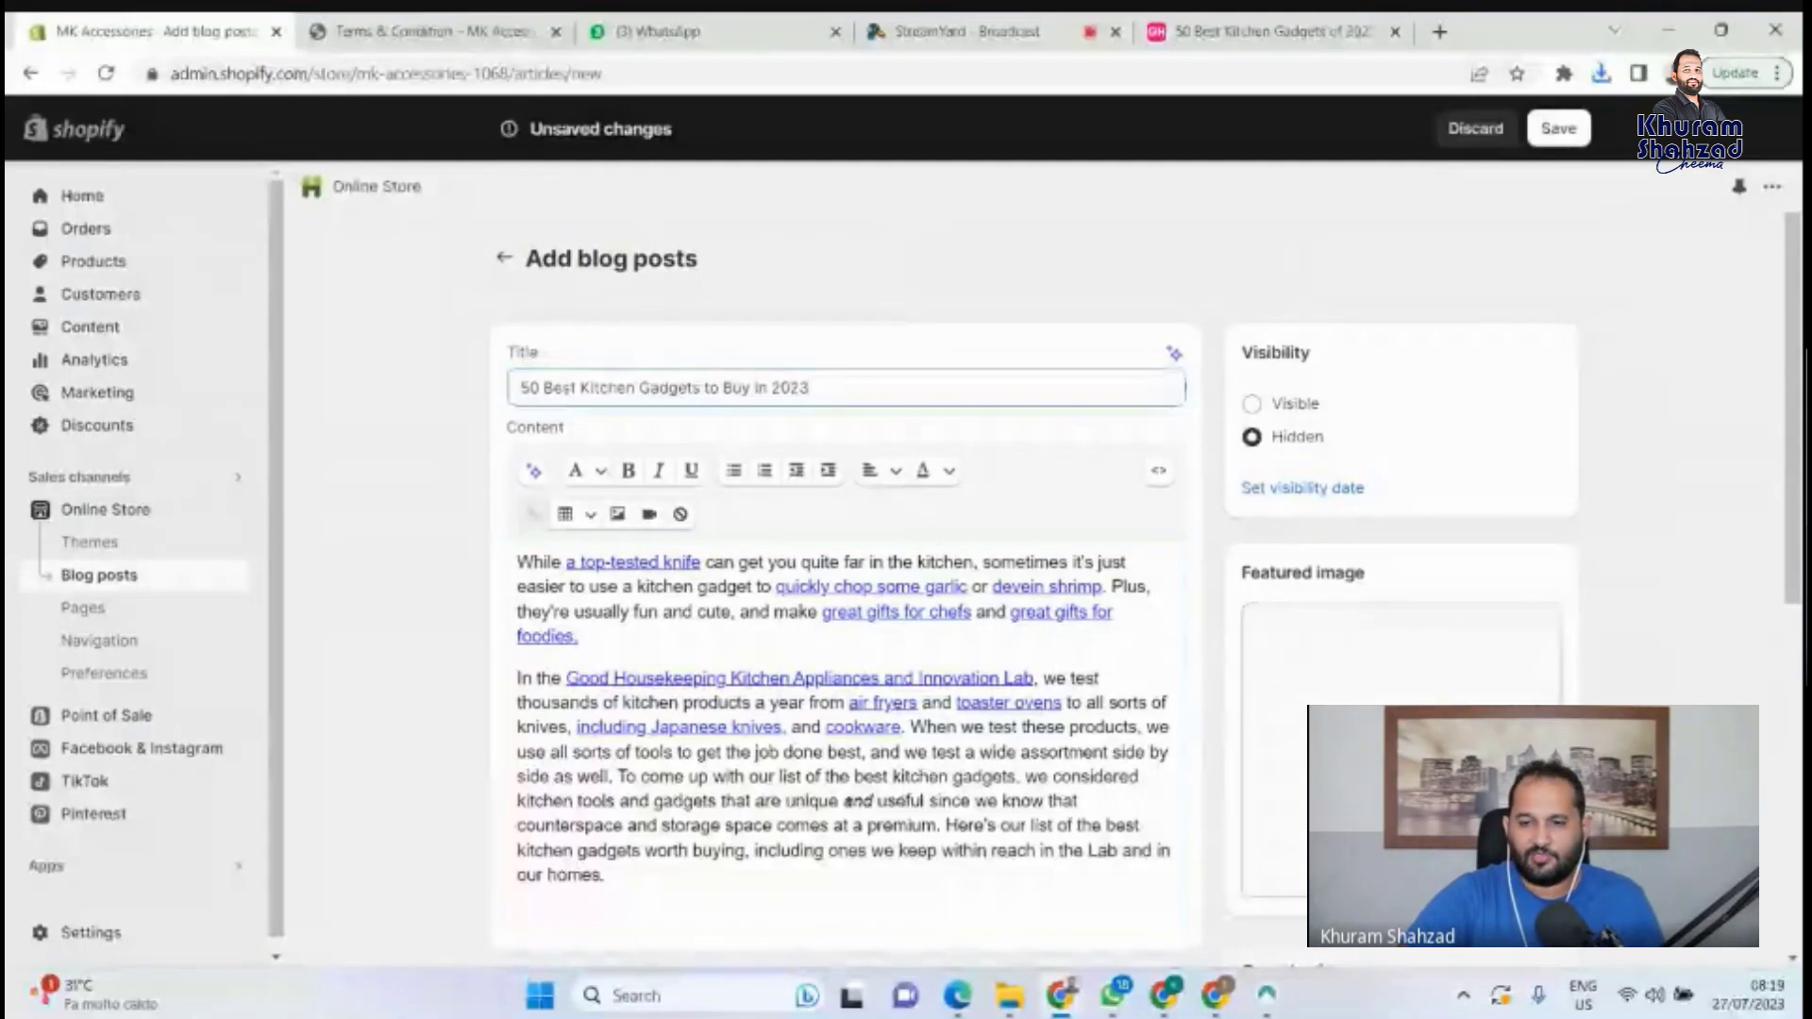
{"action": "left_click", "coordinate": [1402, 750]}
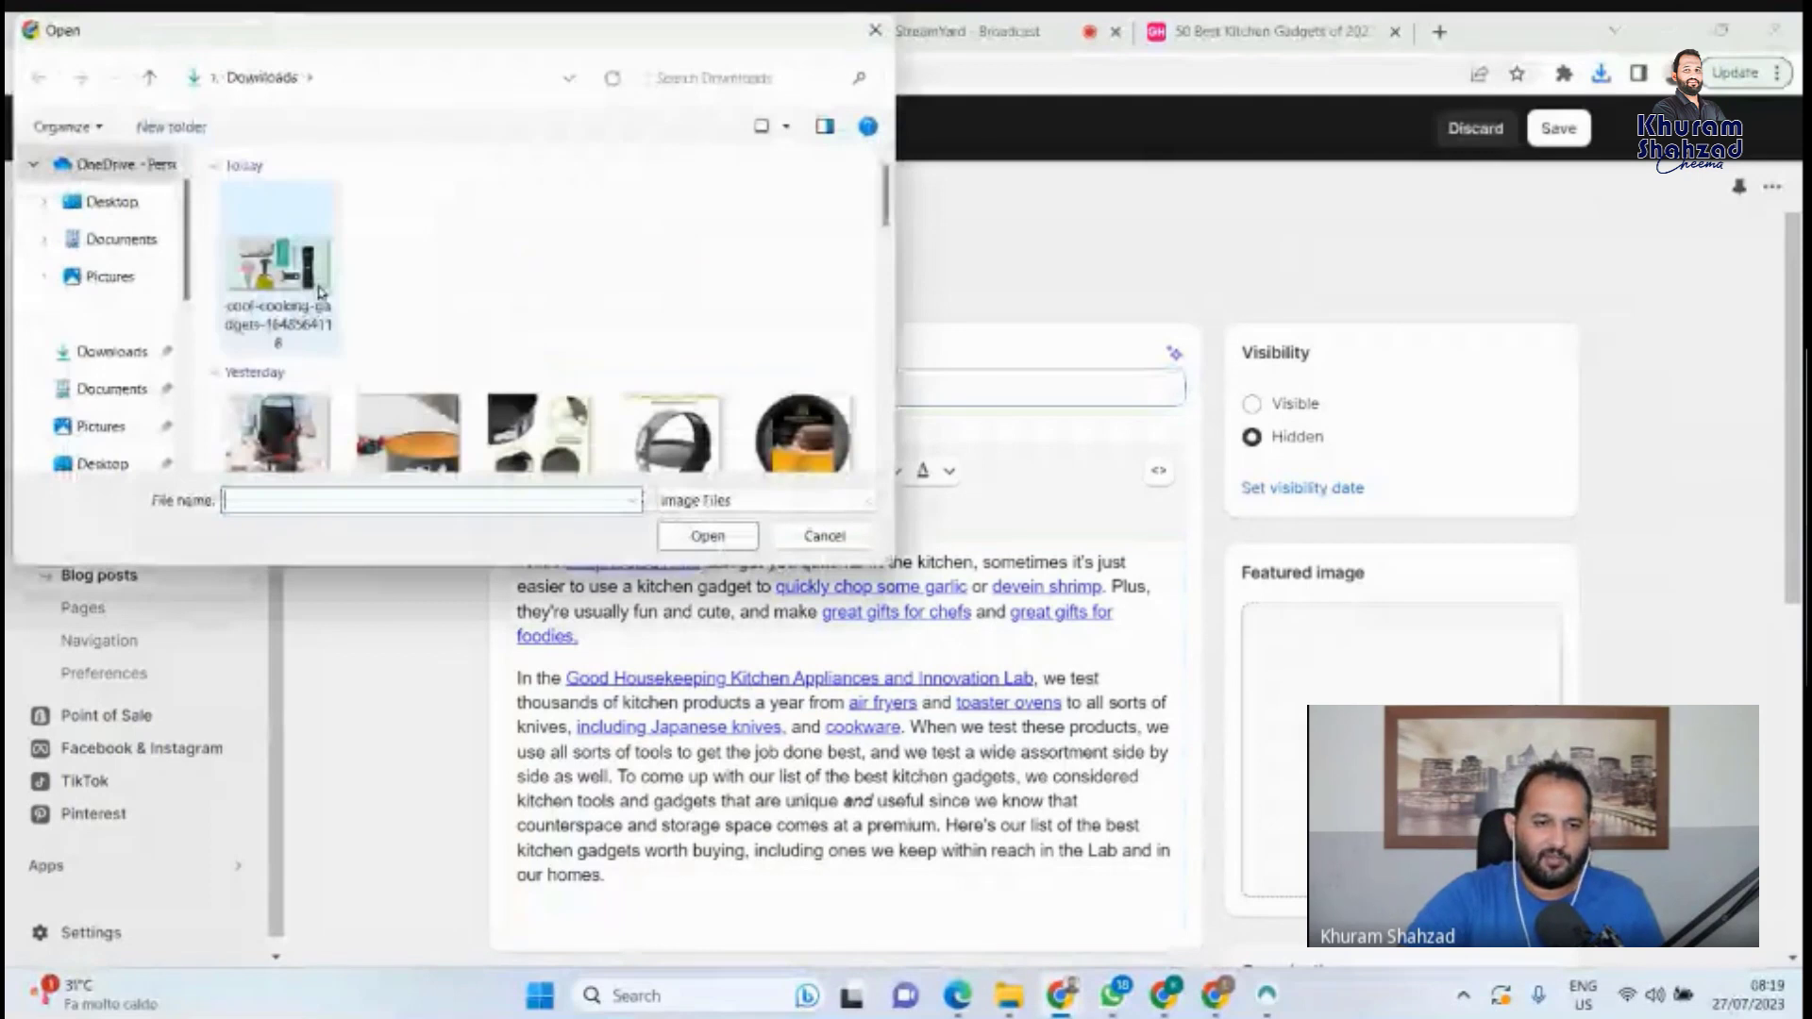
{"action": "double_click", "coordinate": [319, 292]}
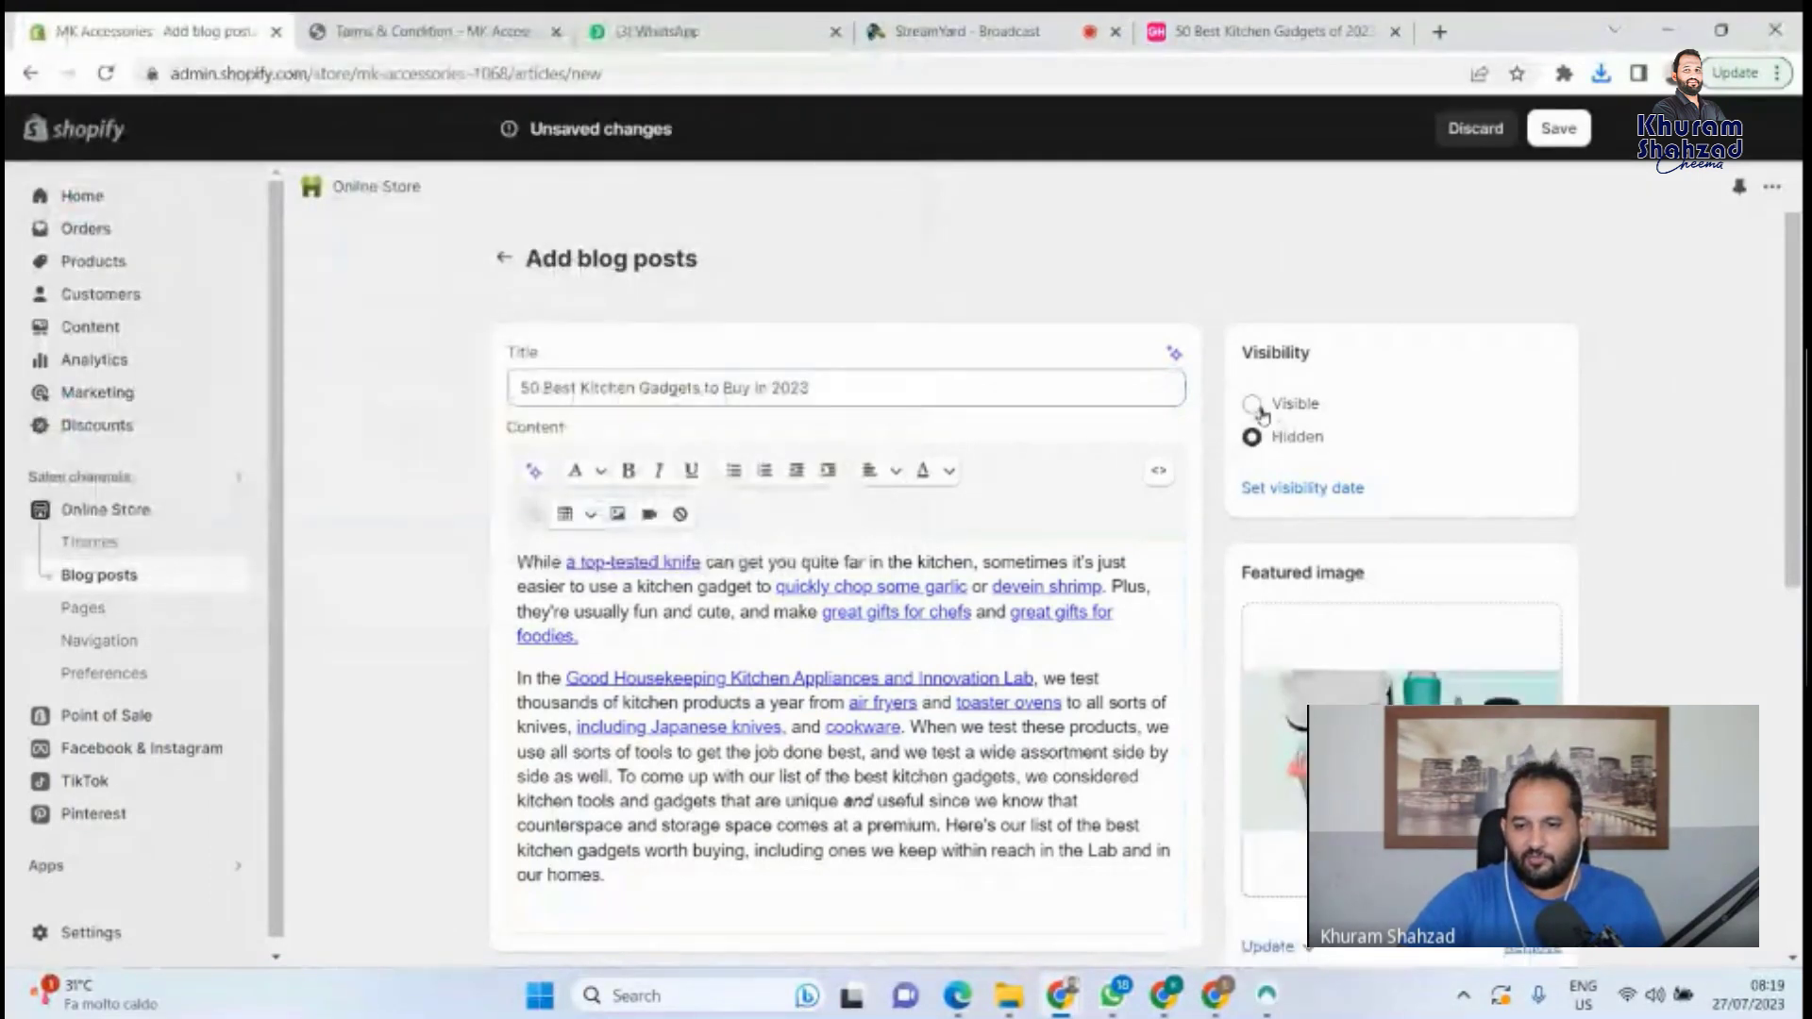
Make the blog post visible, review its organization settings keeping the News blog, and save the post.
{"action": "left_click", "coordinate": [1254, 406]}
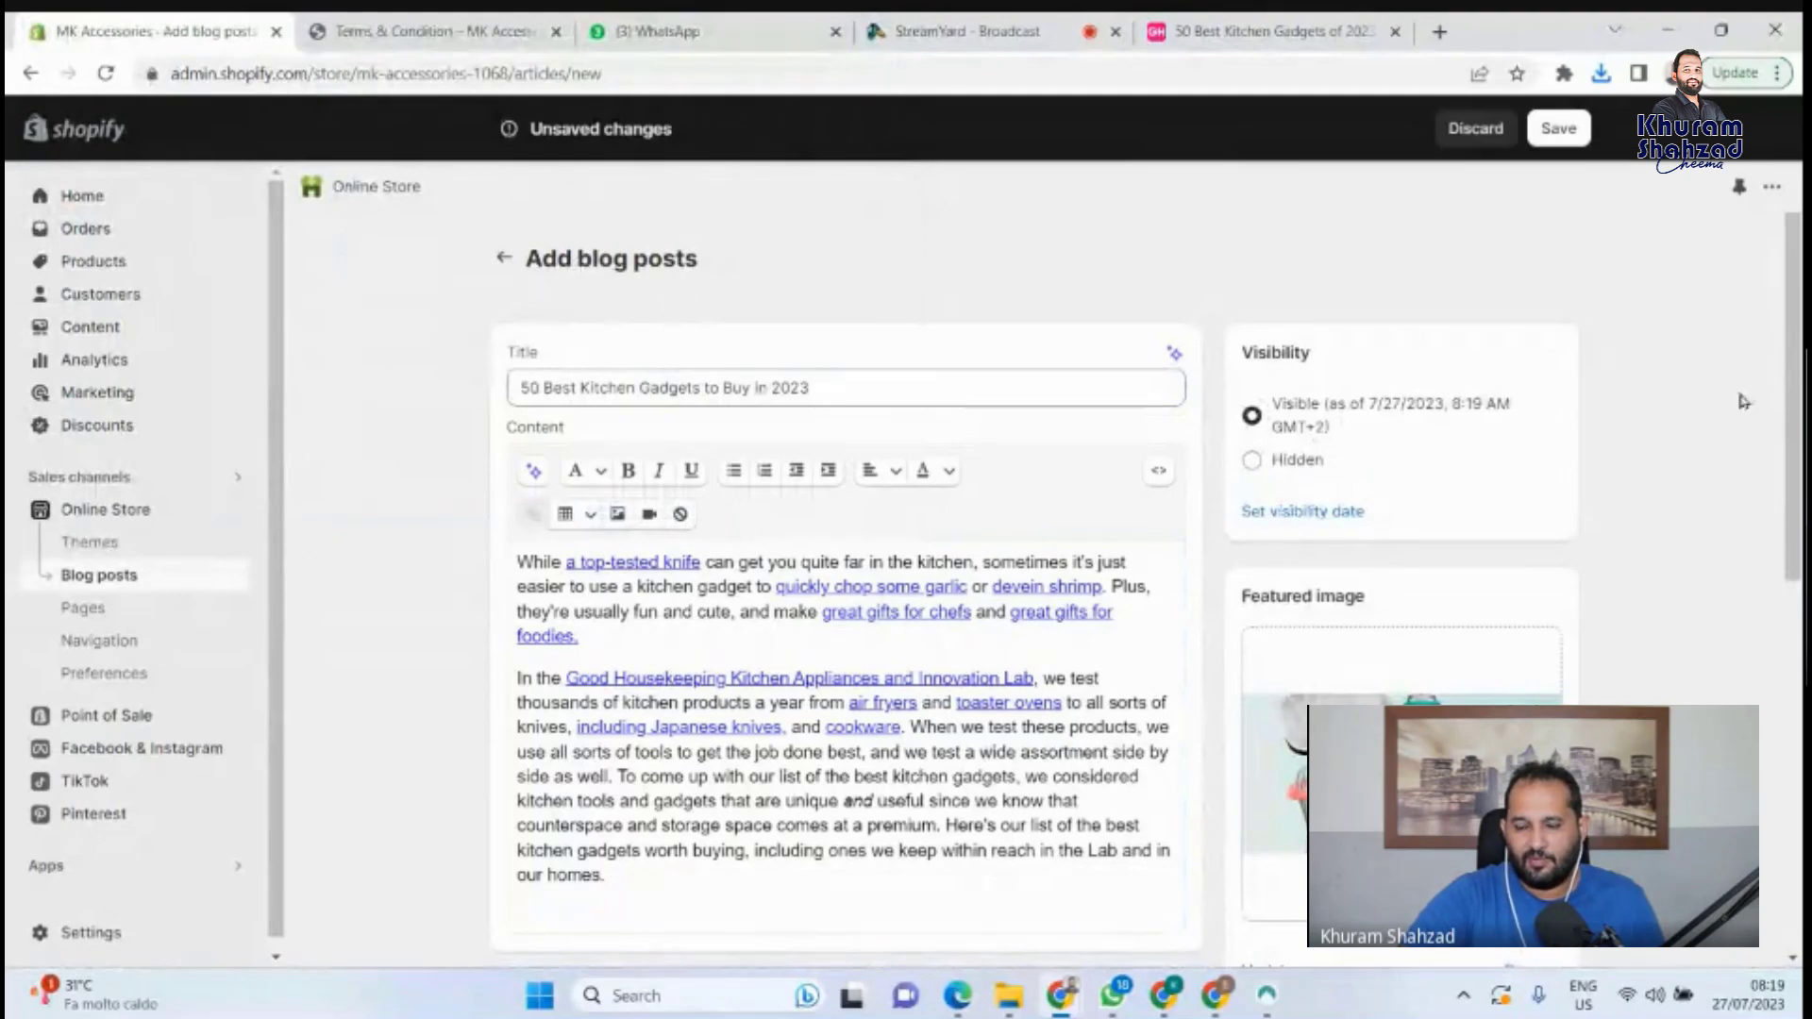
{"action": "scroll", "coordinate": [1743, 400], "scroll_direction": "down", "scroll_amount": 4}
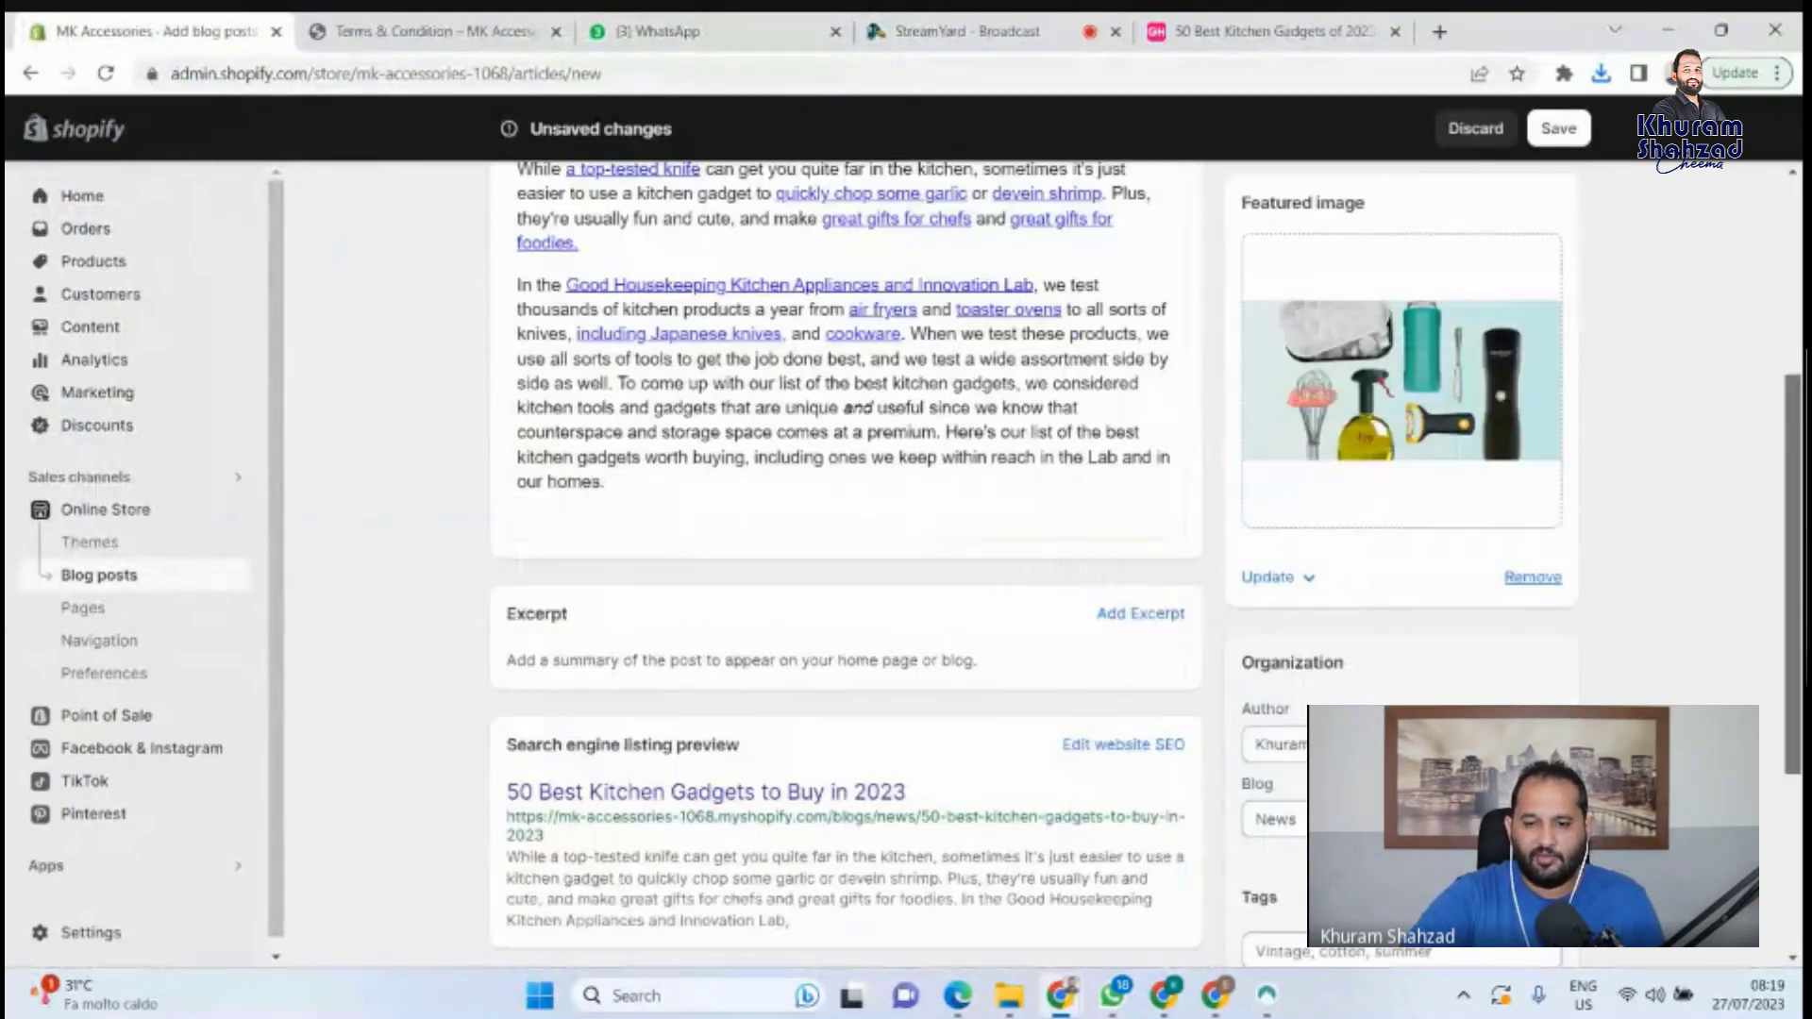
{"action": "scroll", "coordinate": [1147, 561], "scroll_direction": "down", "scroll_amount": 1}
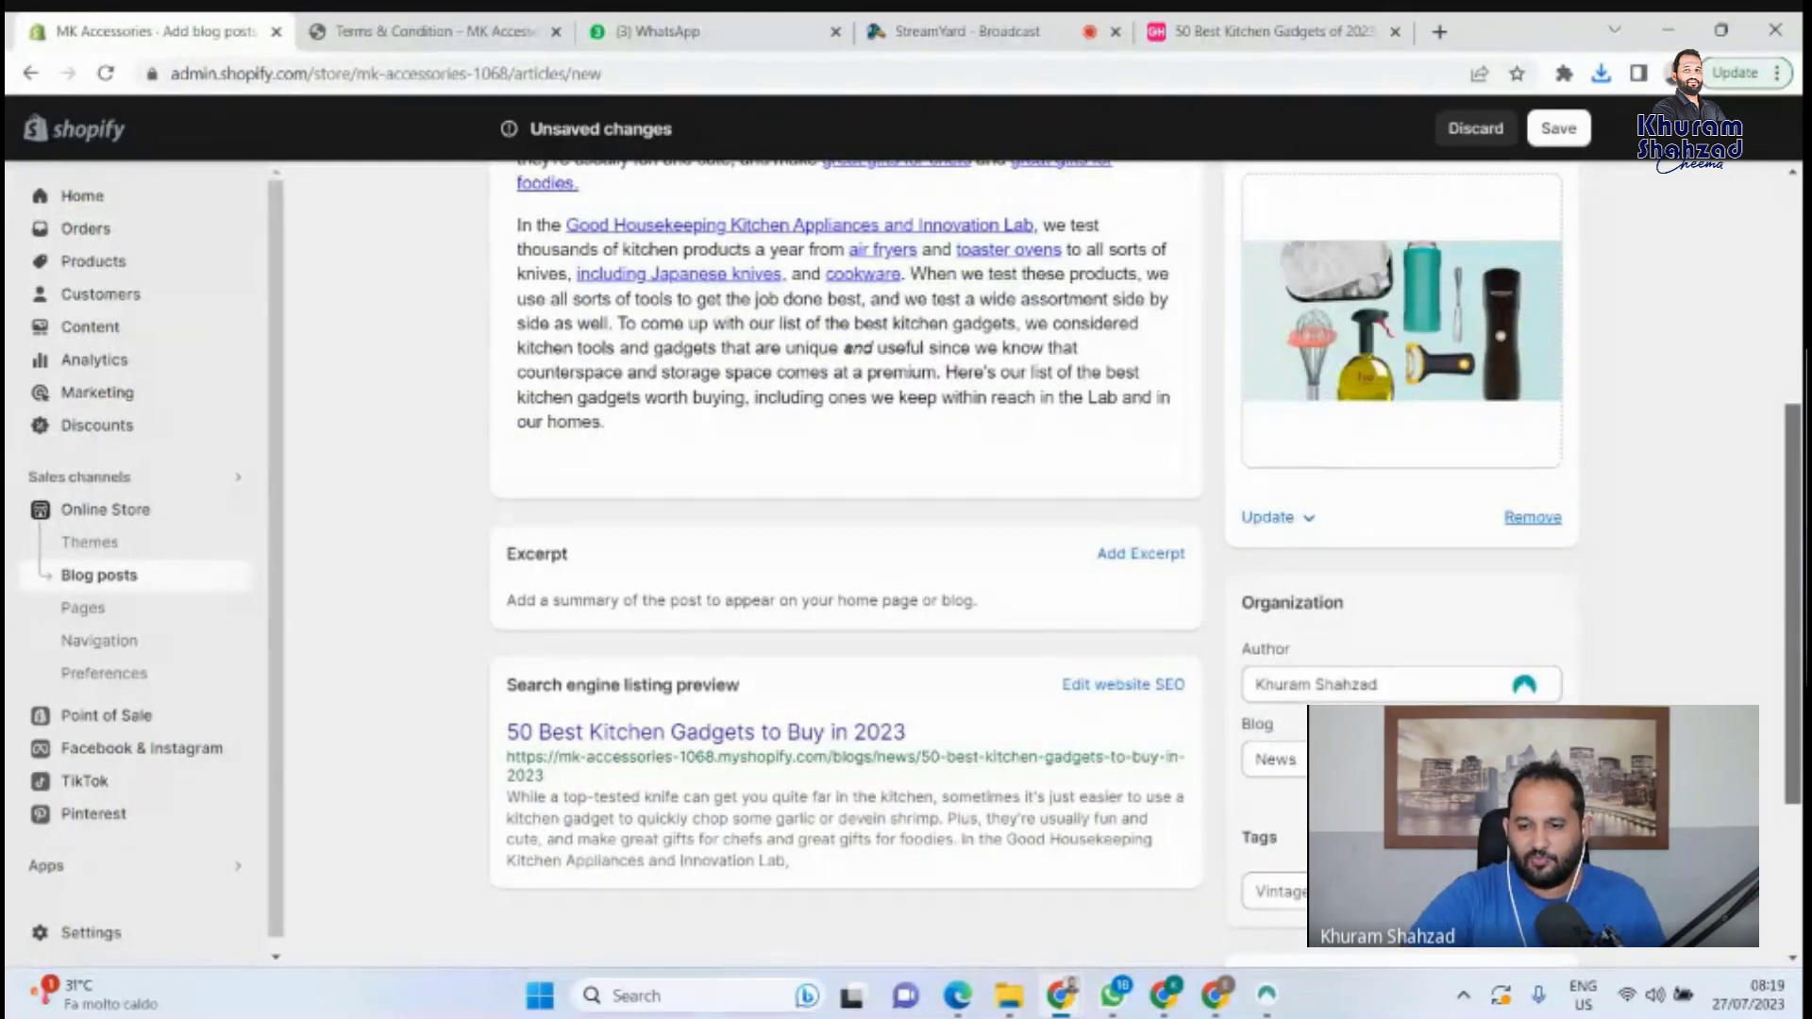
{"action": "scroll", "coordinate": [1542, 692], "scroll_direction": "down", "scroll_amount": 1}
{"action": "left_click", "coordinate": [1542, 690]}
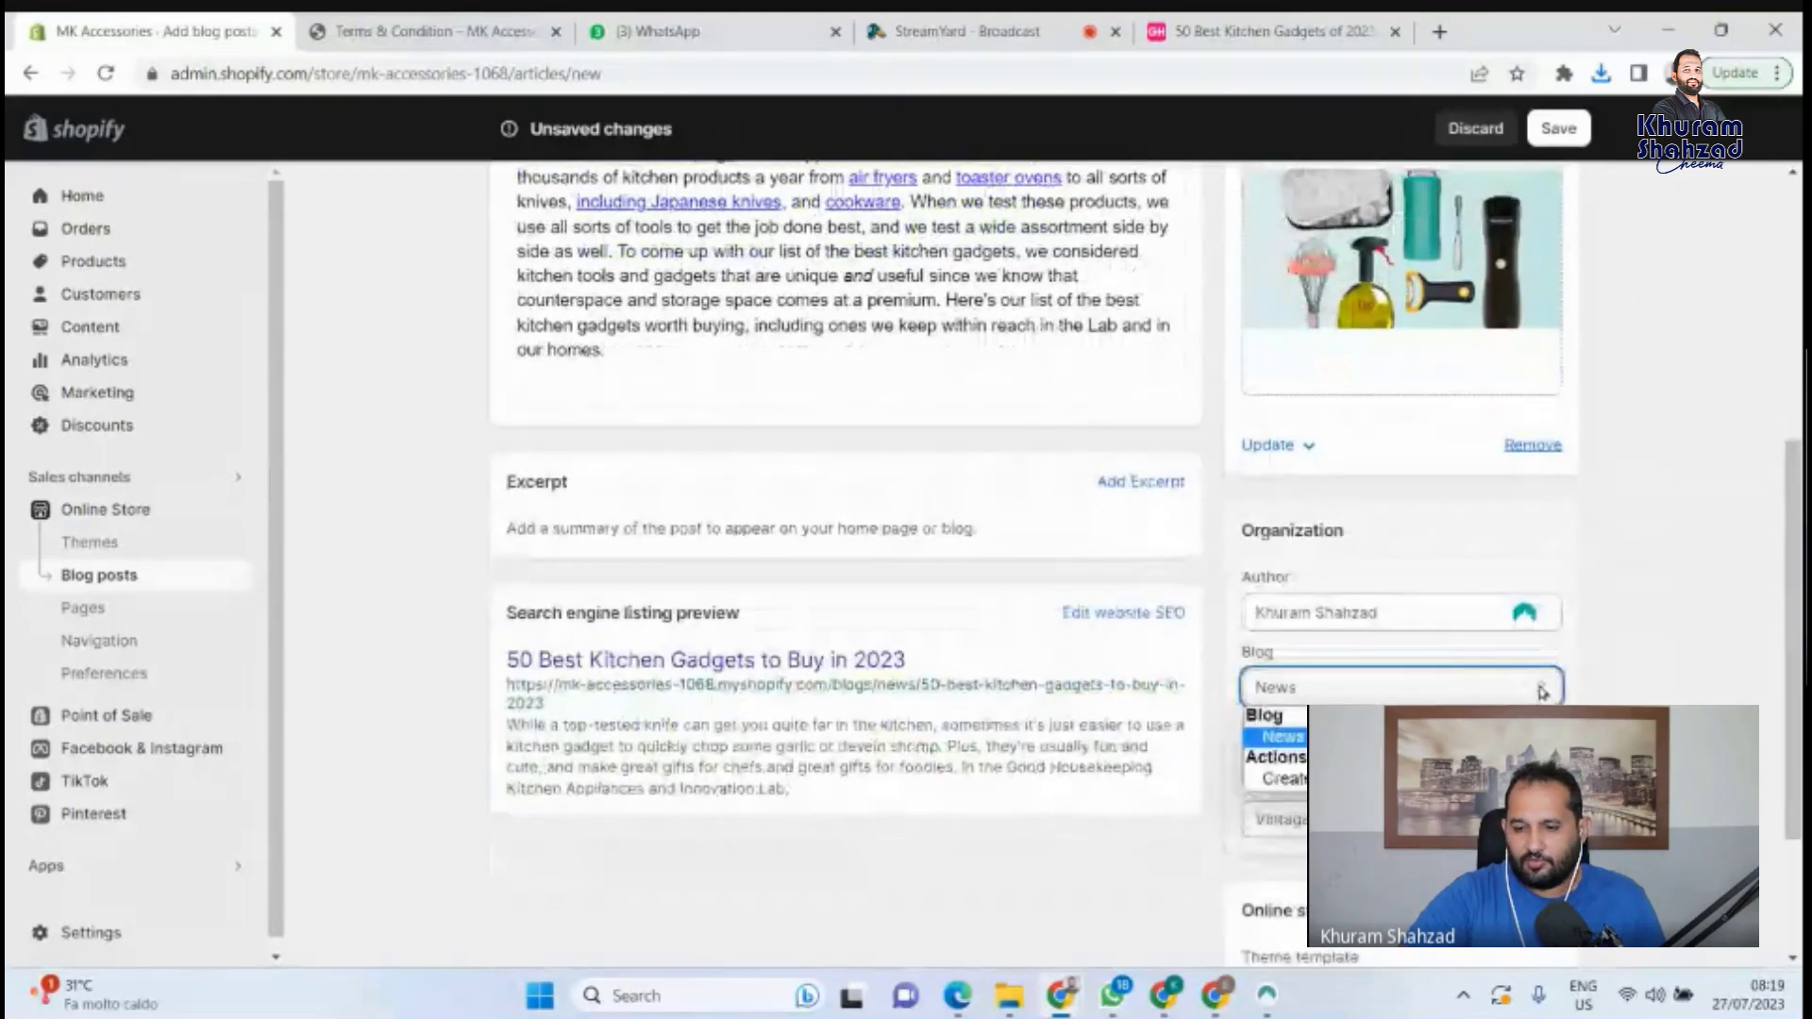
{"action": "left_click", "coordinate": [1542, 692]}
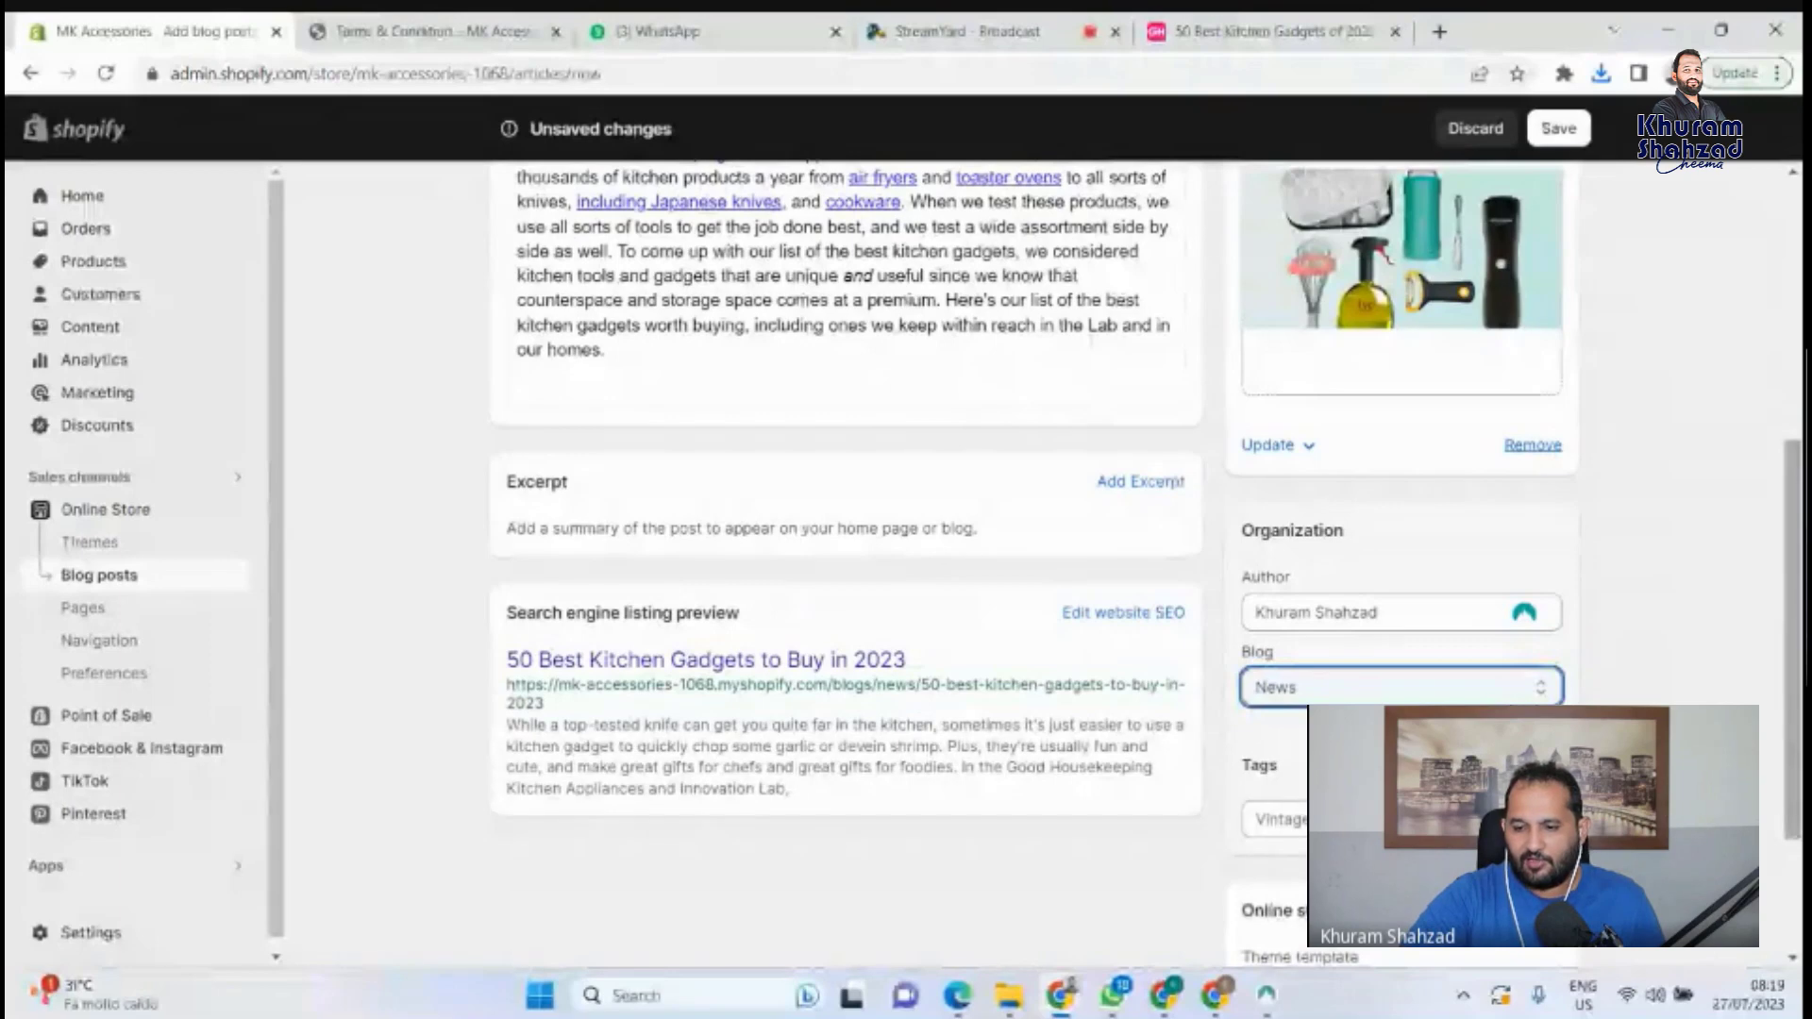
{"action": "left_click_drag", "start_coordinate": [1792, 604], "coordinate": [1792, 330]}
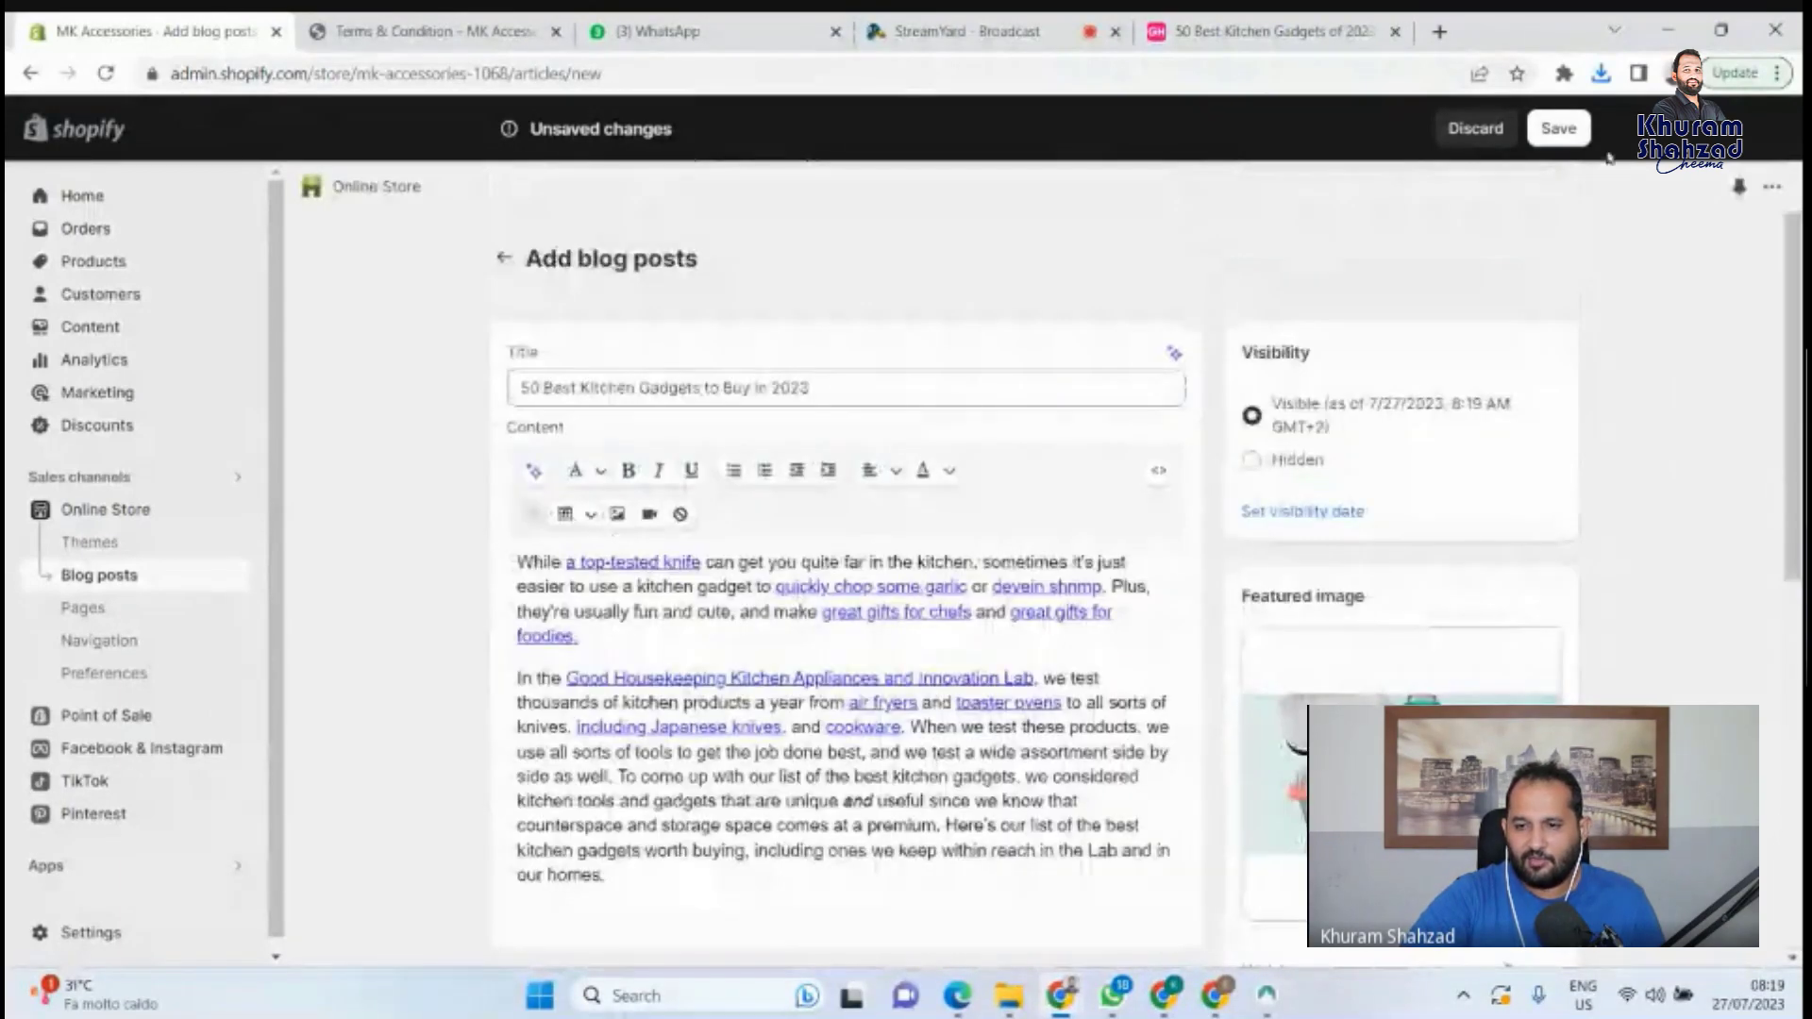
{"action": "left_click", "coordinate": [1555, 130]}
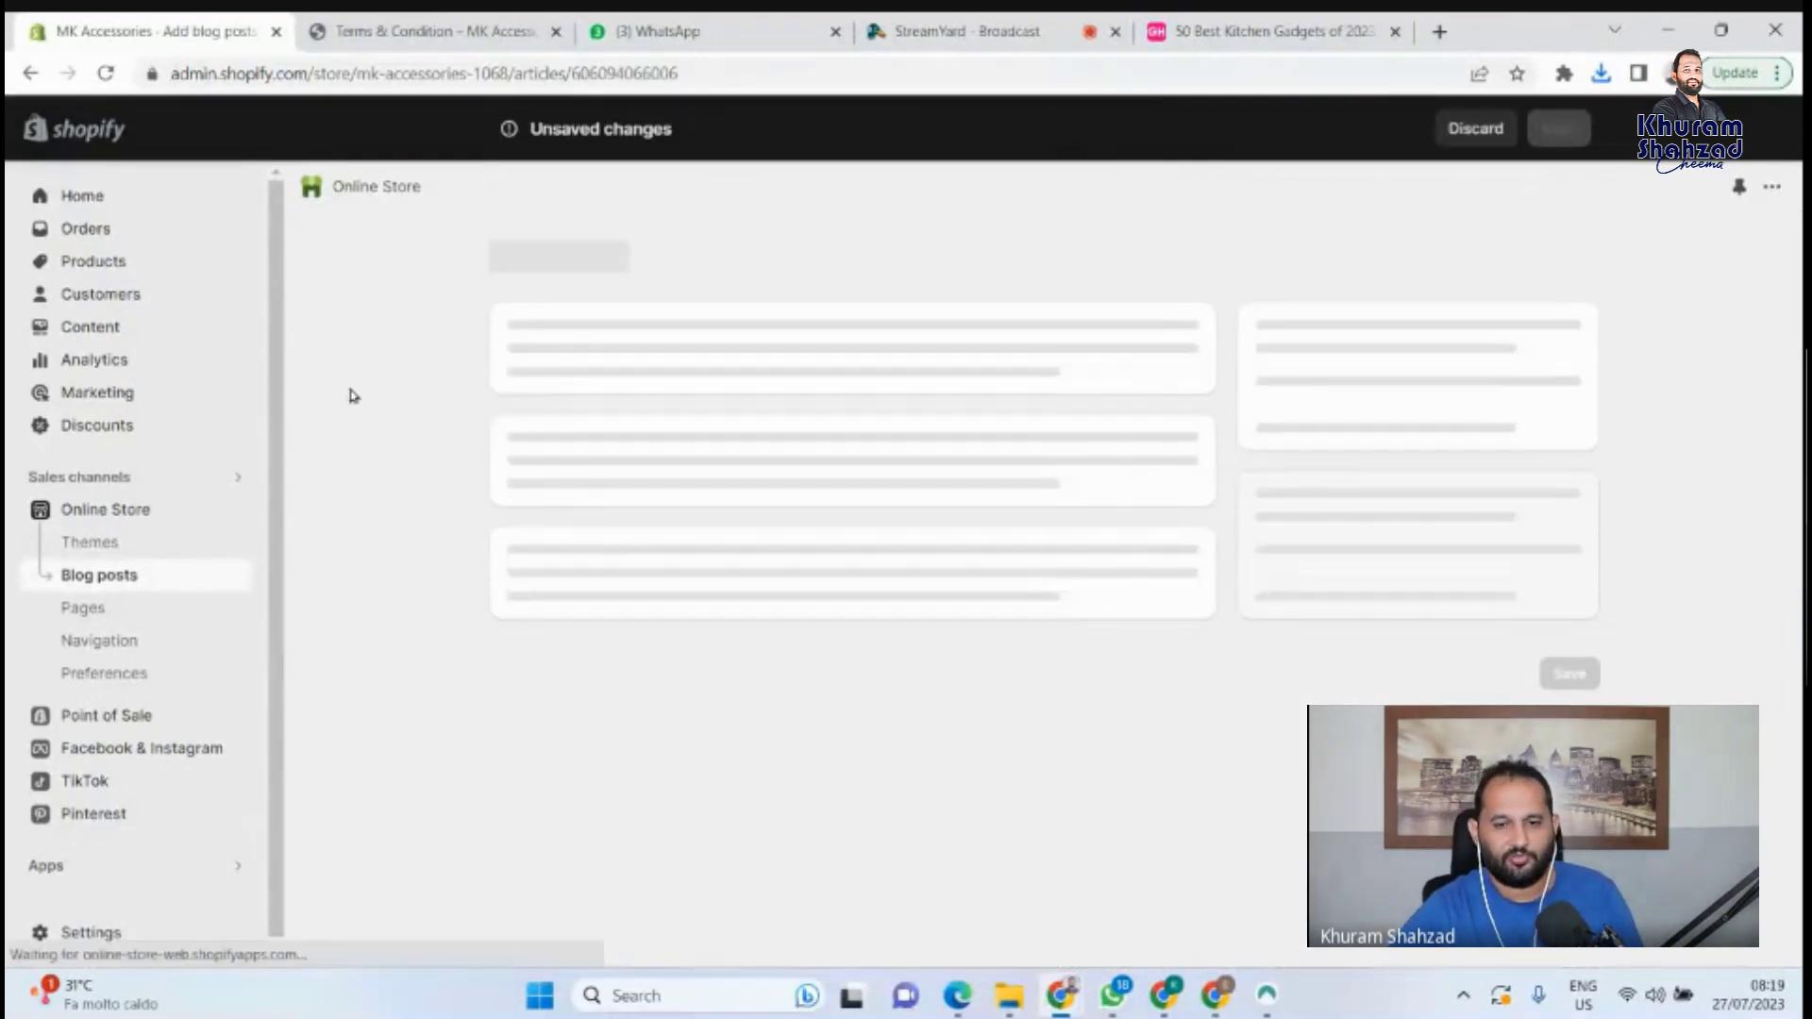
Reload the storefront's Terms & Condition page, check its footer and header menus, and return to the saved blog post in the Shopify admin.
{"action": "left_click", "coordinate": [476, 29]}
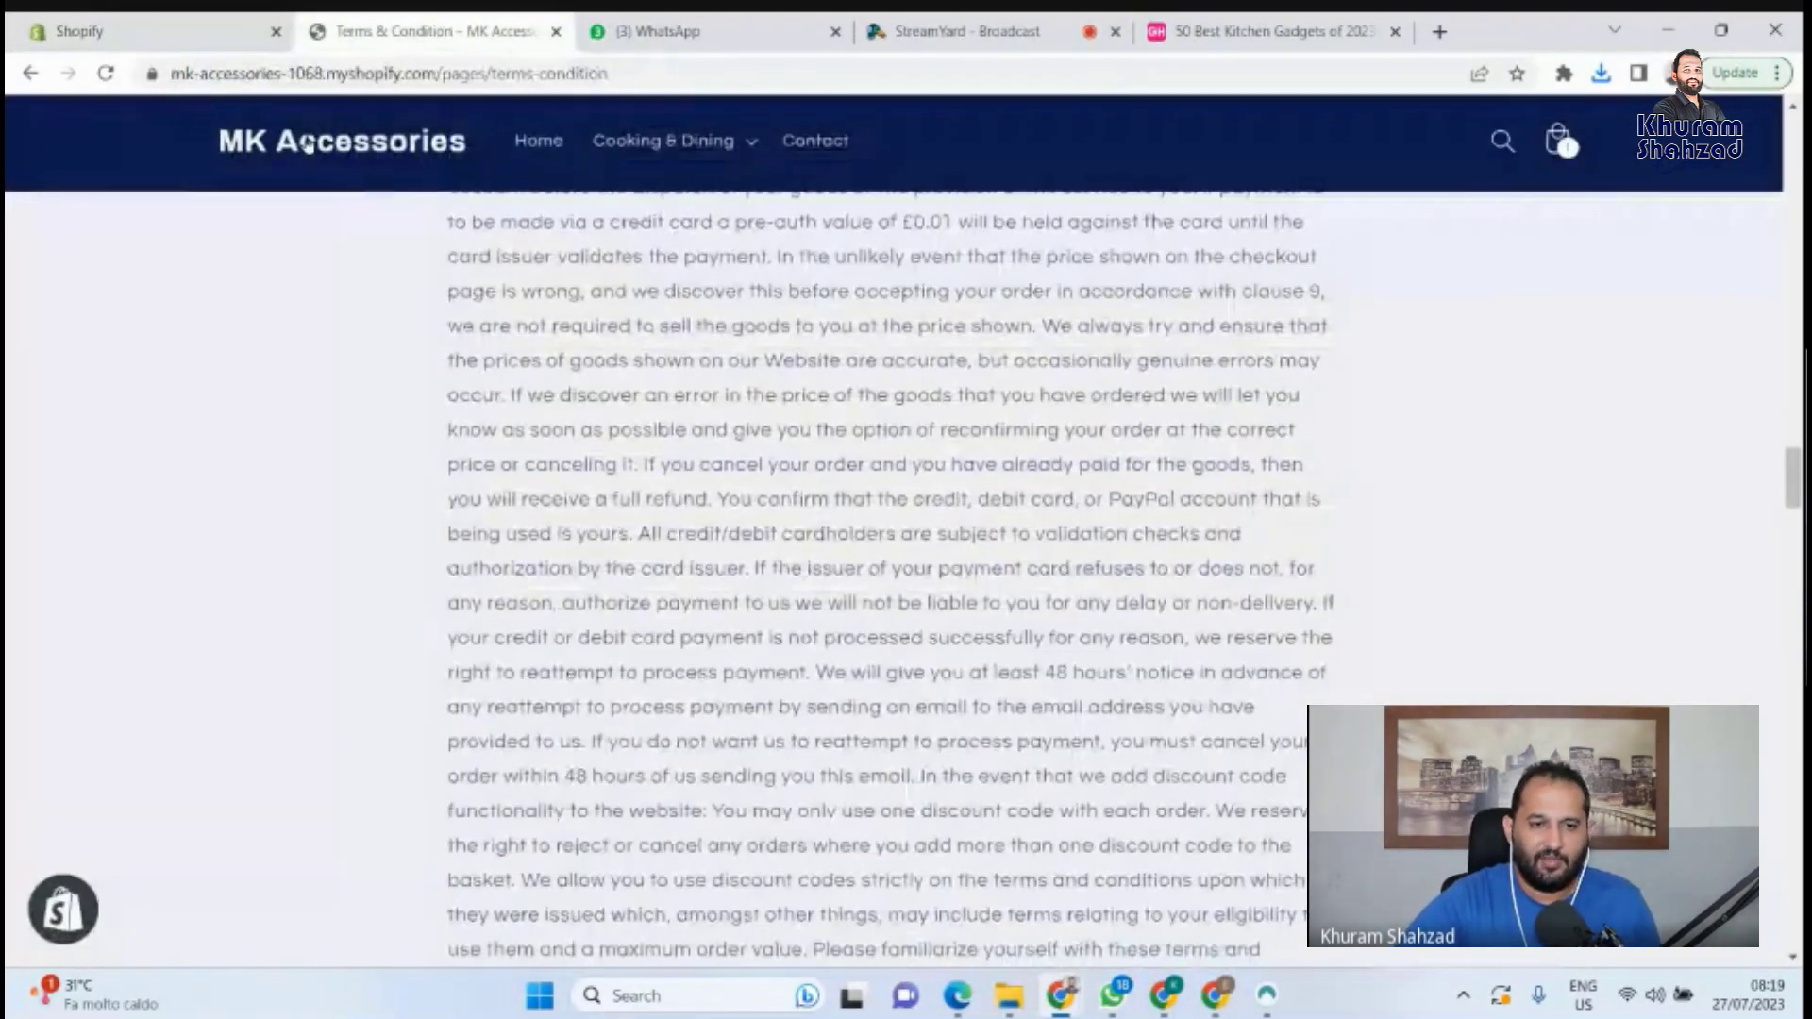
{"action": "left_click", "coordinate": [107, 76]}
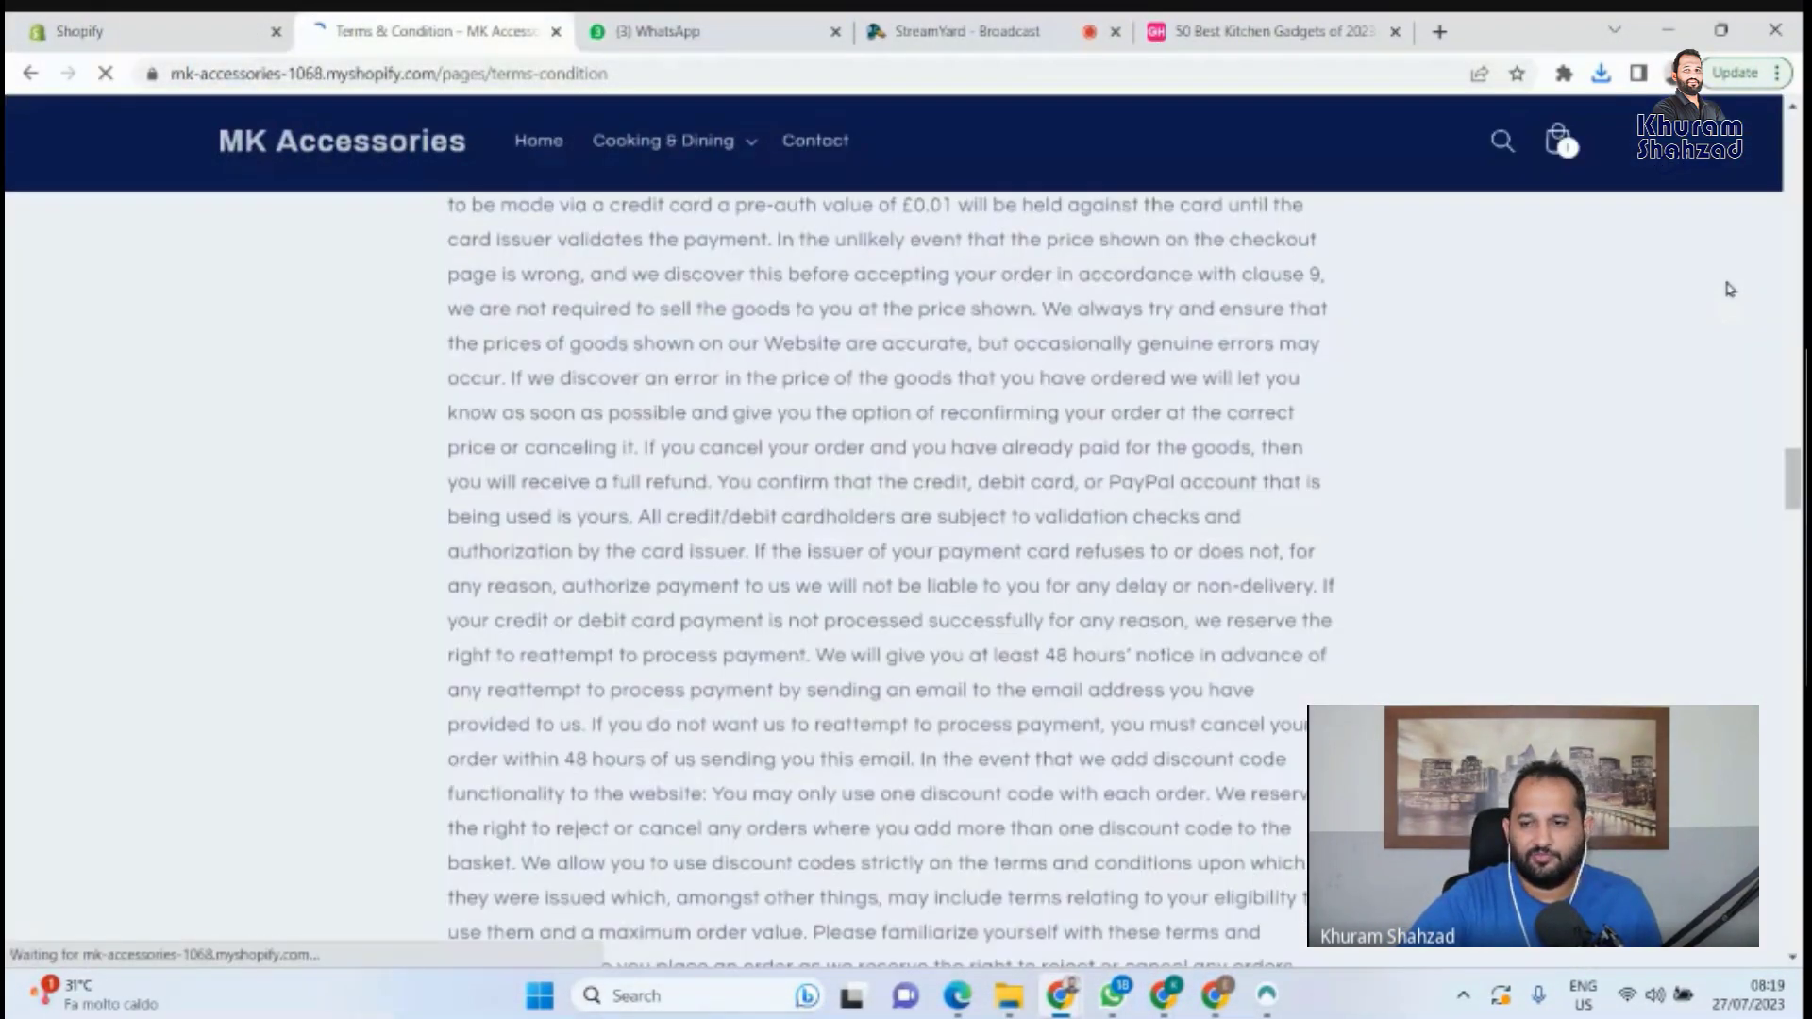
{"action": "left_click_drag", "start_coordinate": [1792, 500], "coordinate": [1792, 934]}
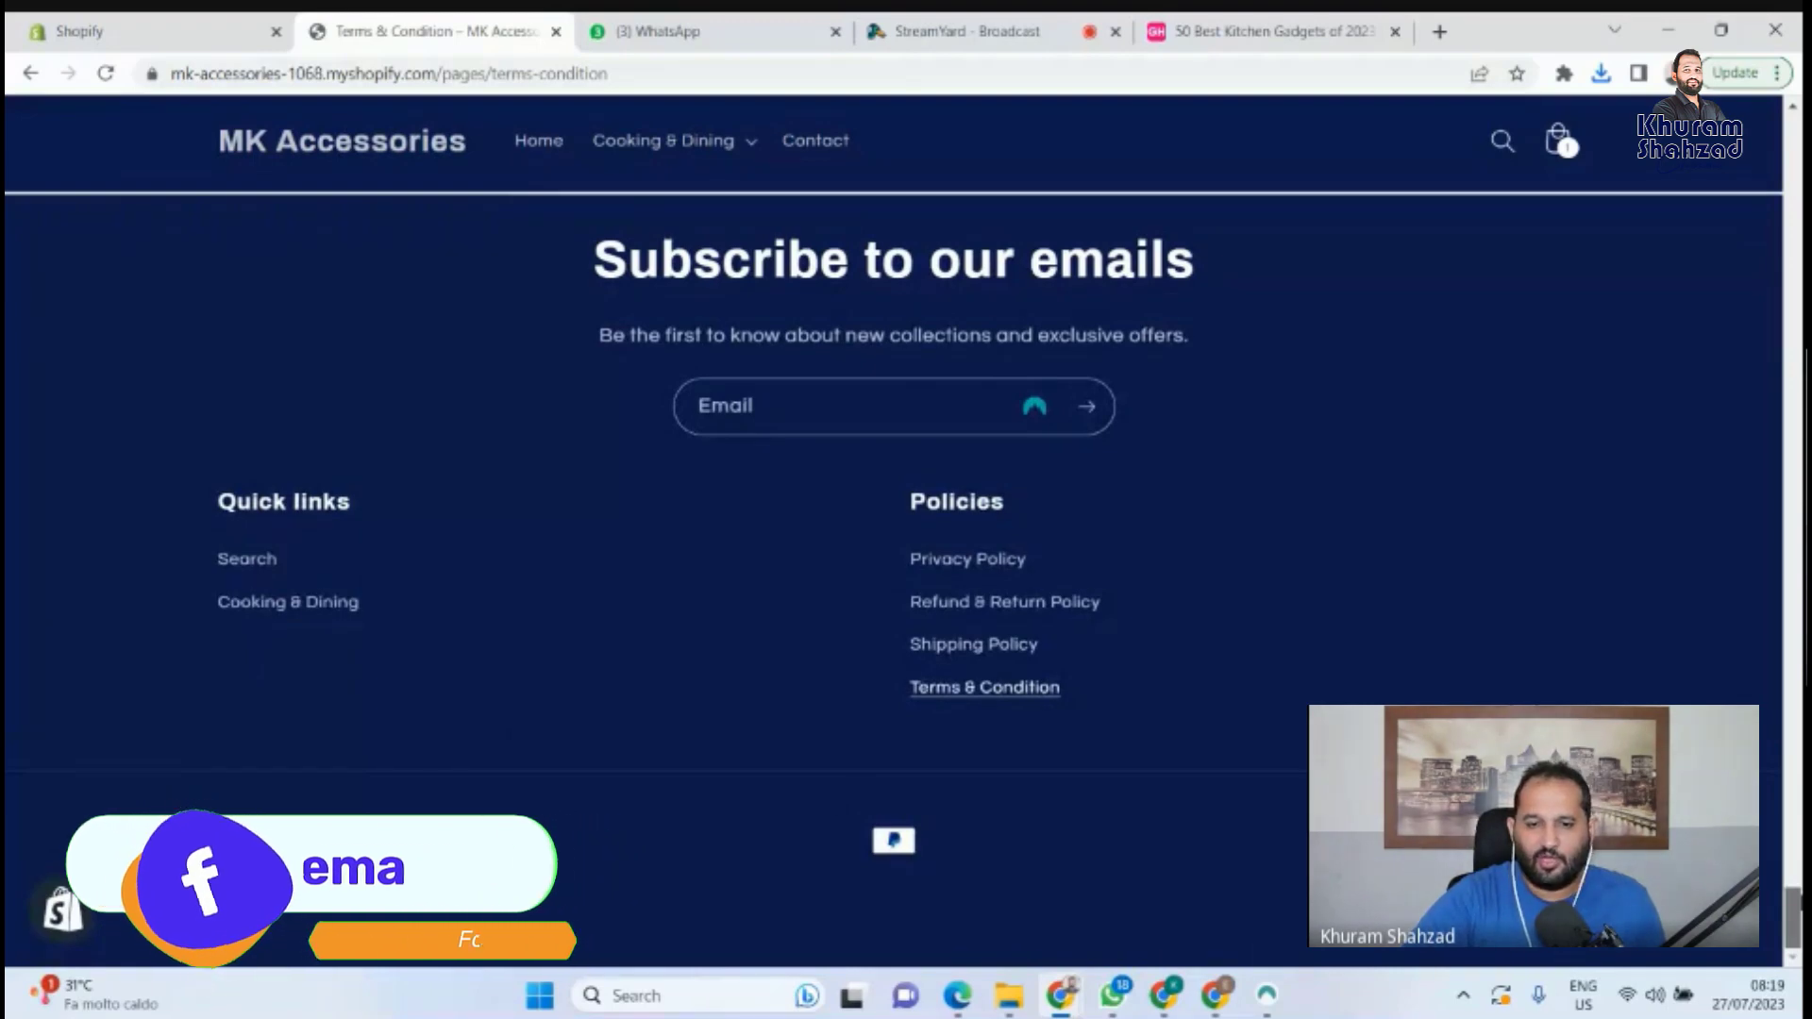
{"action": "scroll", "coordinate": [623, 205], "scroll_direction": "up", "scroll_amount": 20}
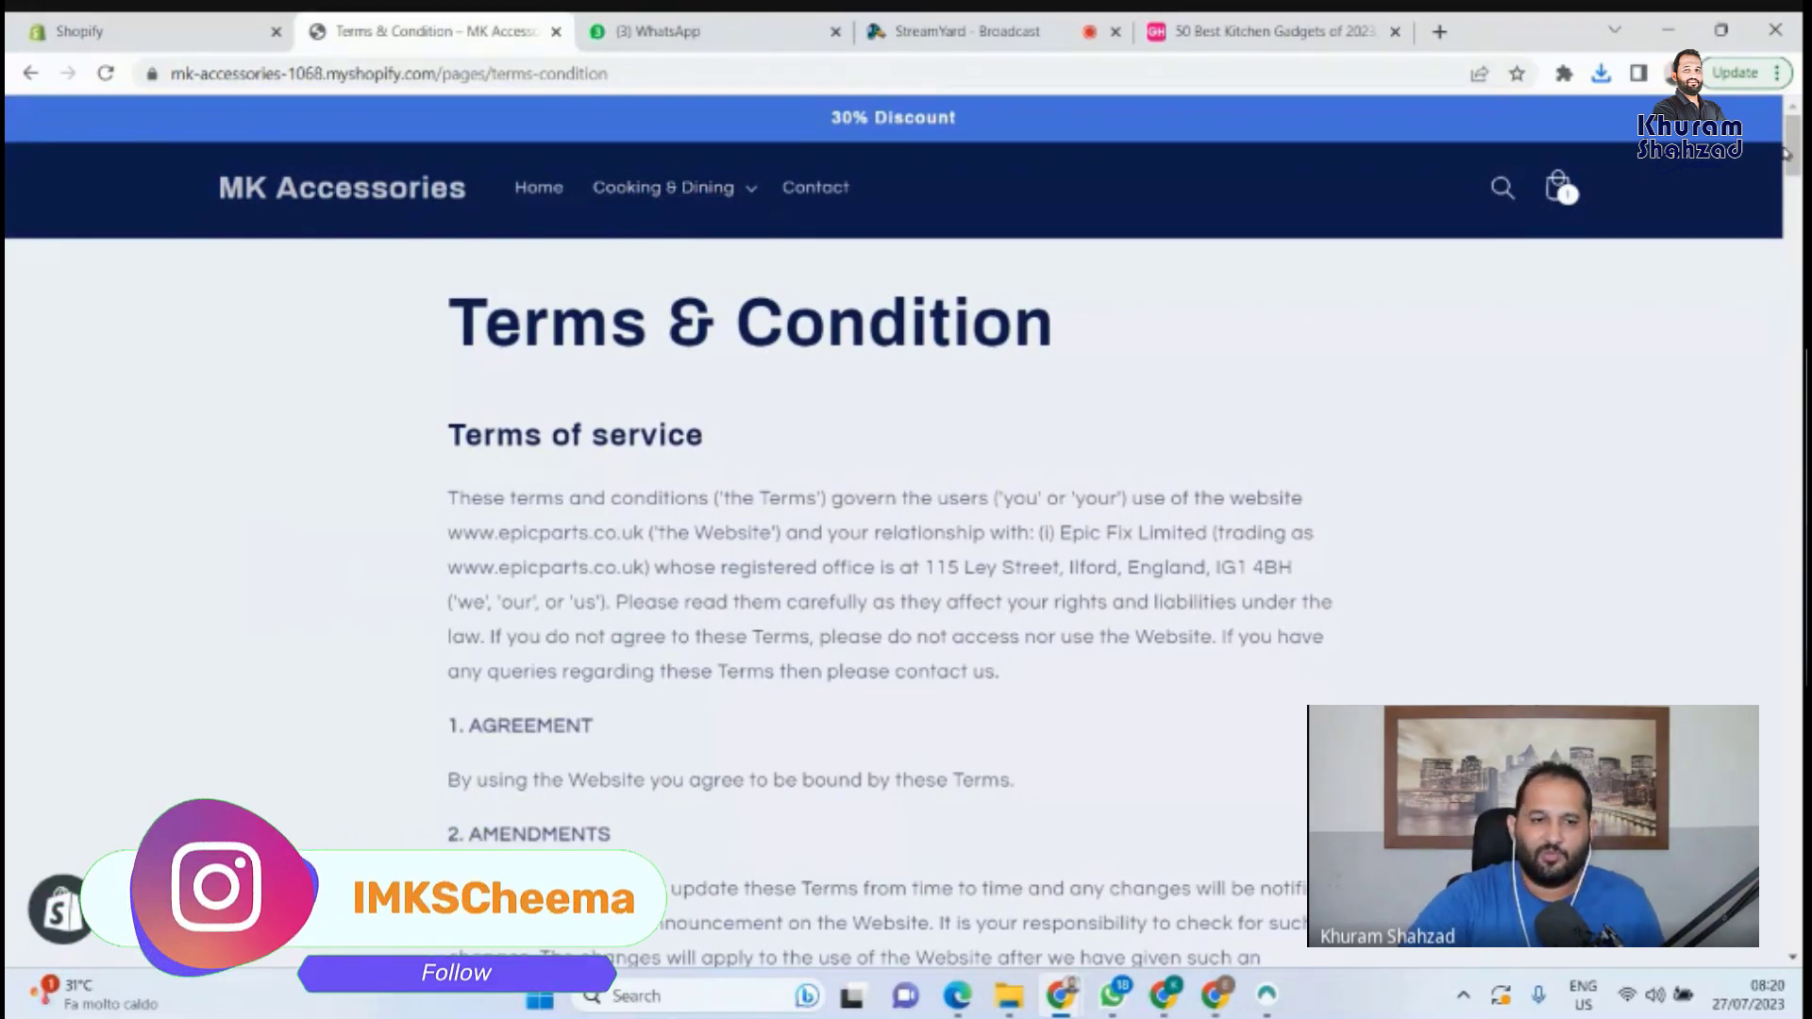
{"action": "left_click", "coordinate": [99, 32]}
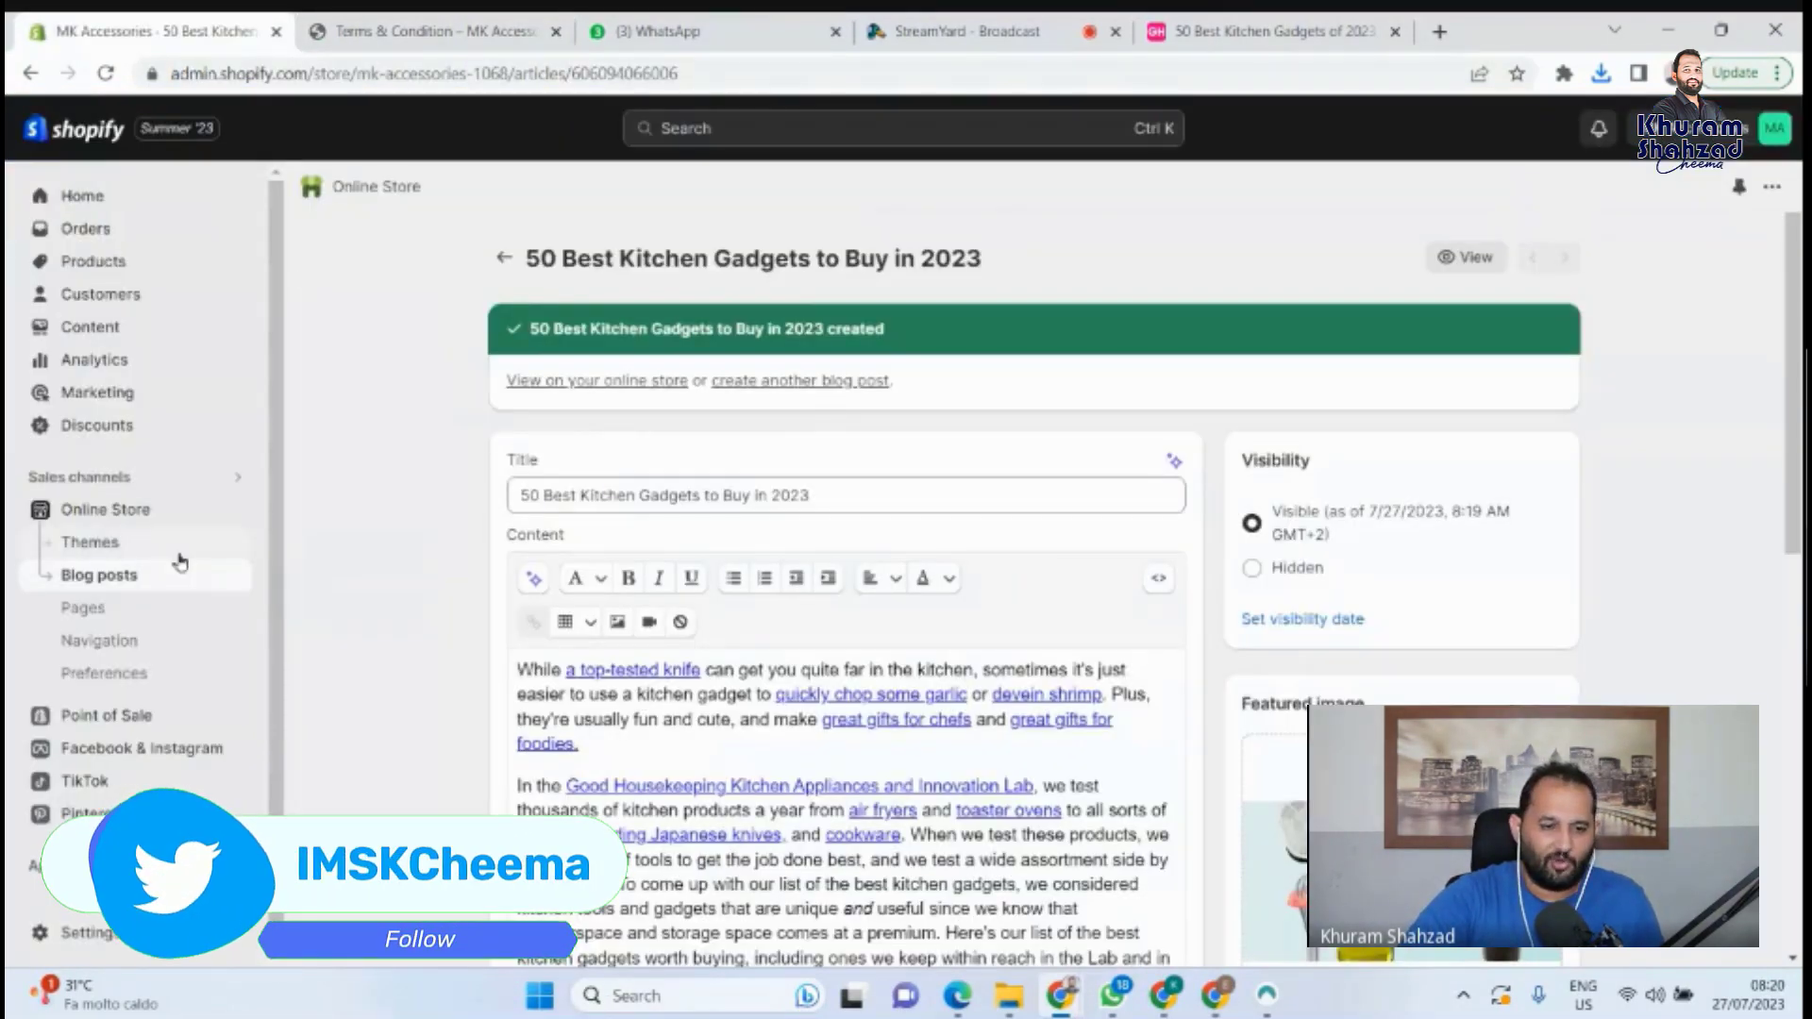
Add the News blog as a new item in the store's Footer menu and save the menu.
{"action": "left_click", "coordinate": [113, 637]}
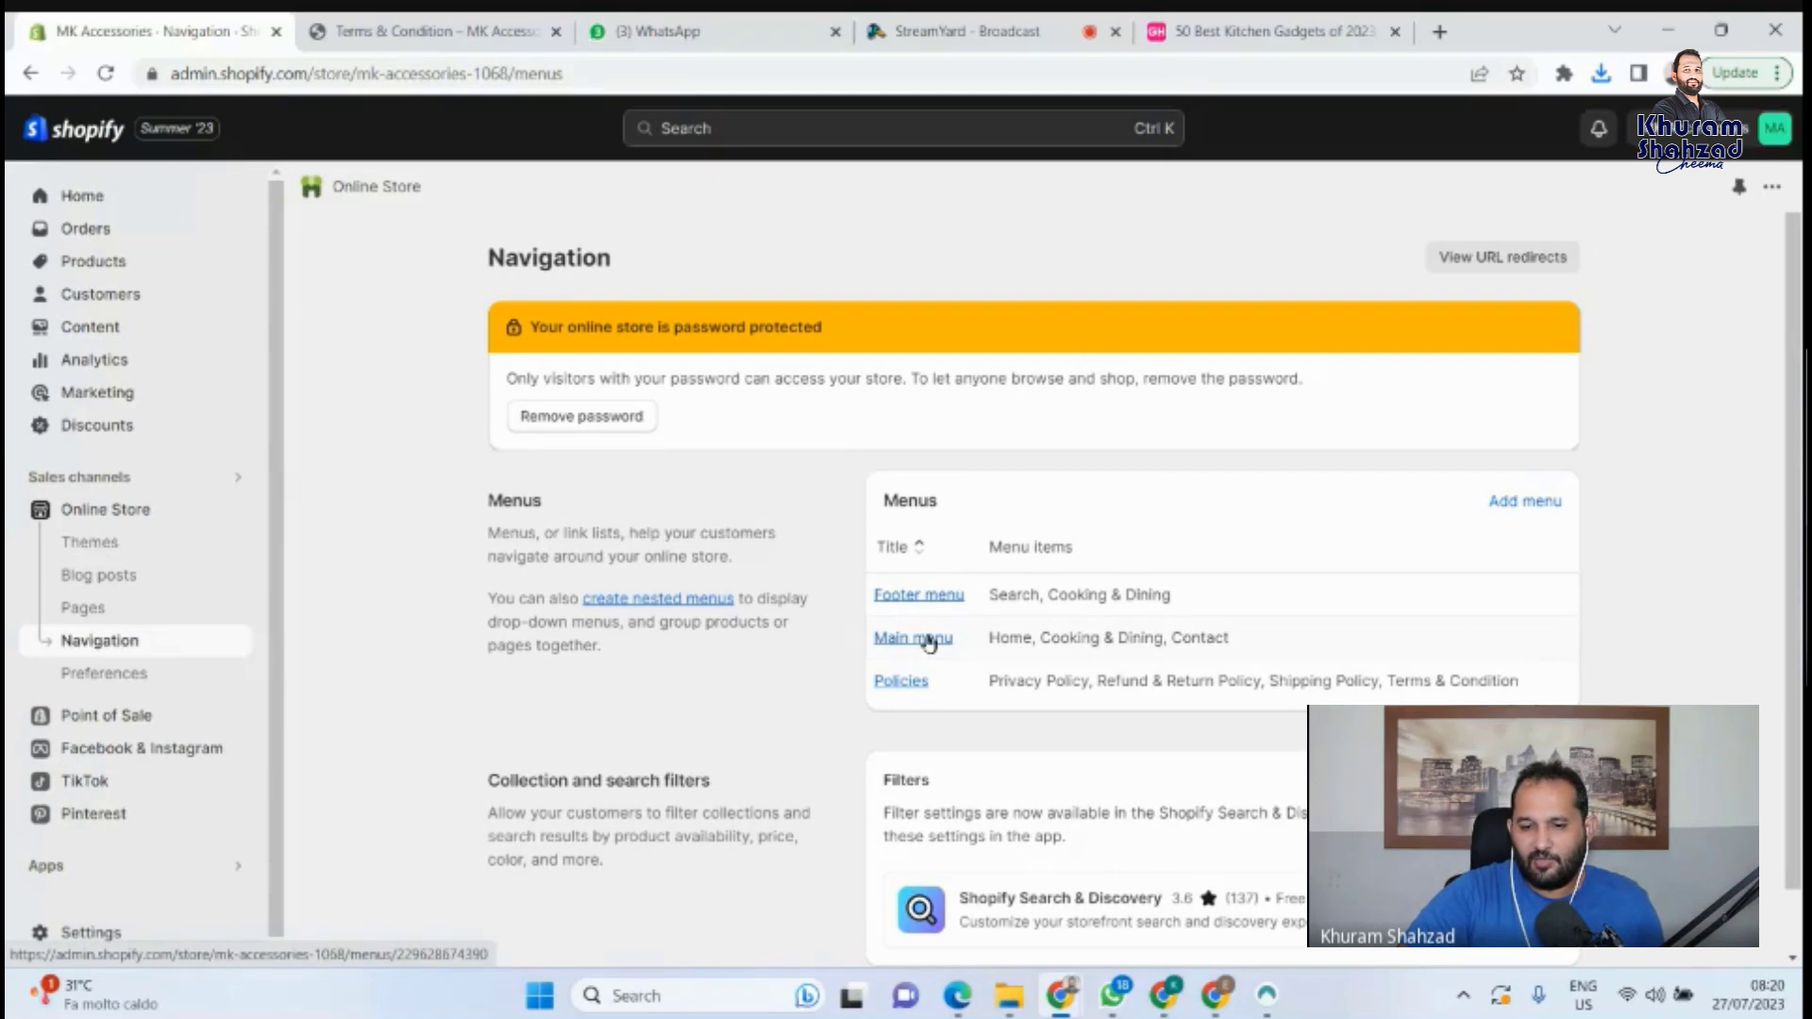
{"action": "left_click", "coordinate": [921, 598]}
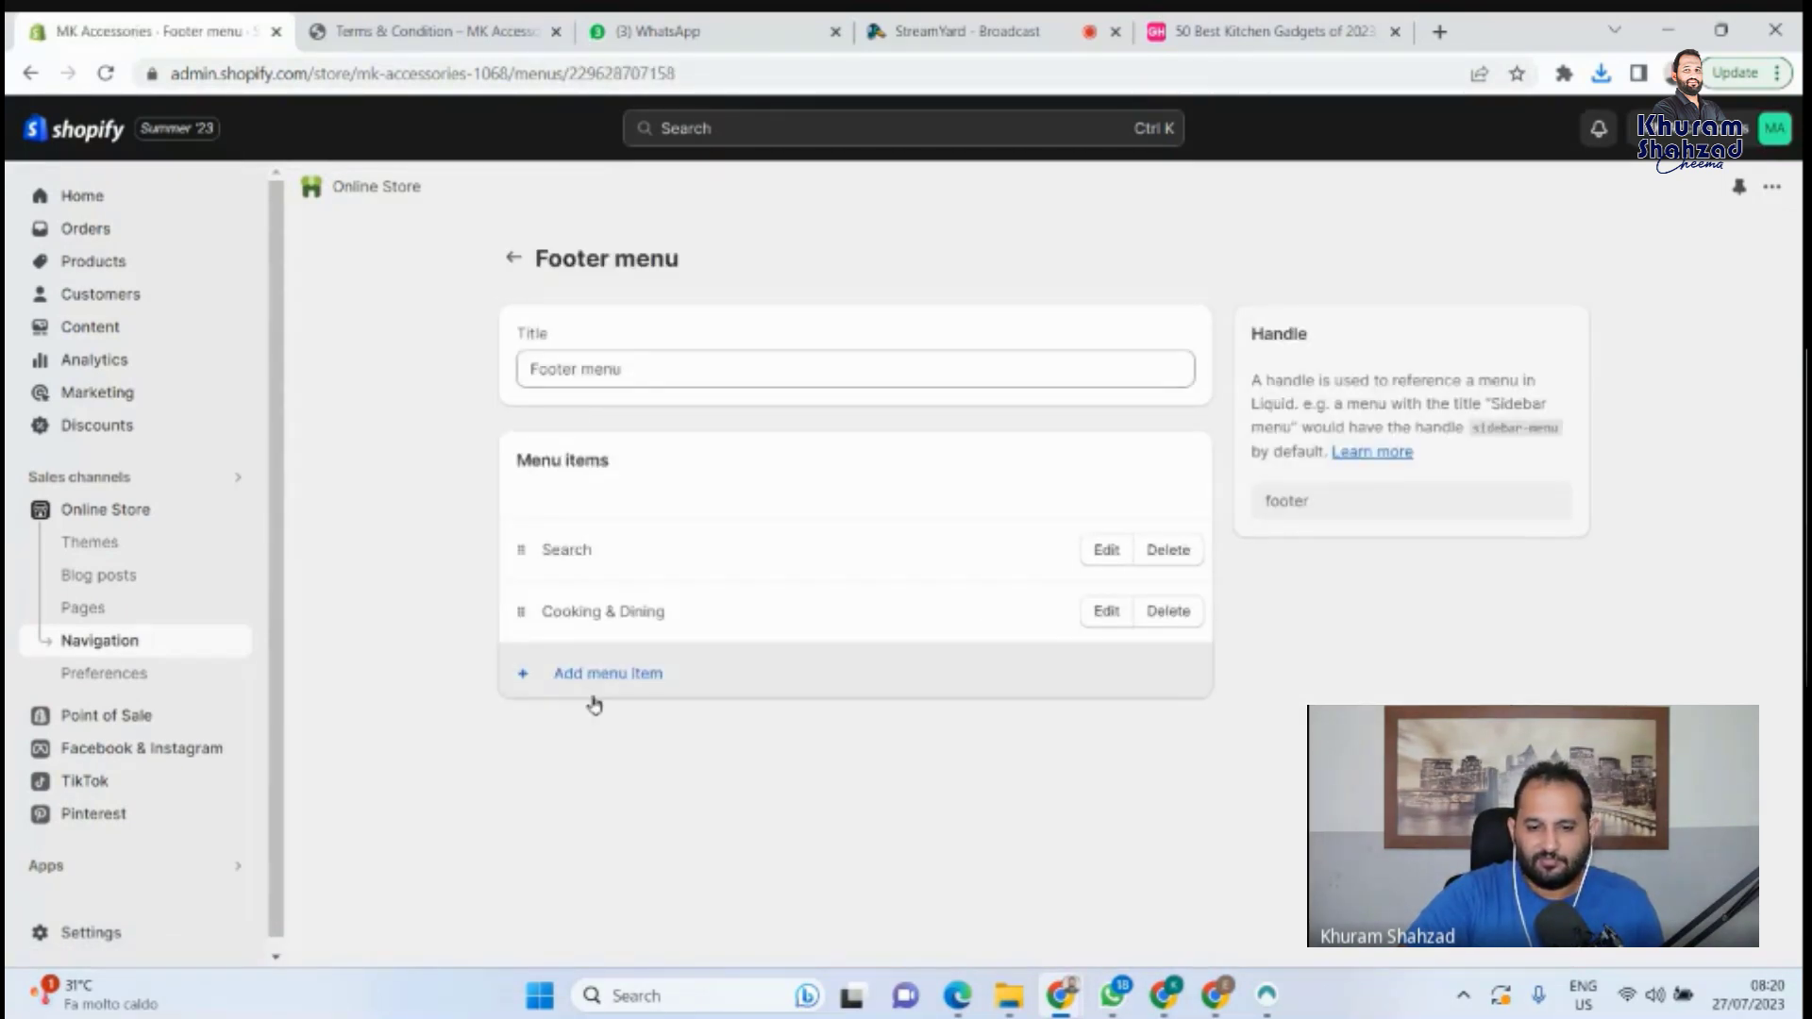
{"action": "left_click", "coordinate": [614, 674]}
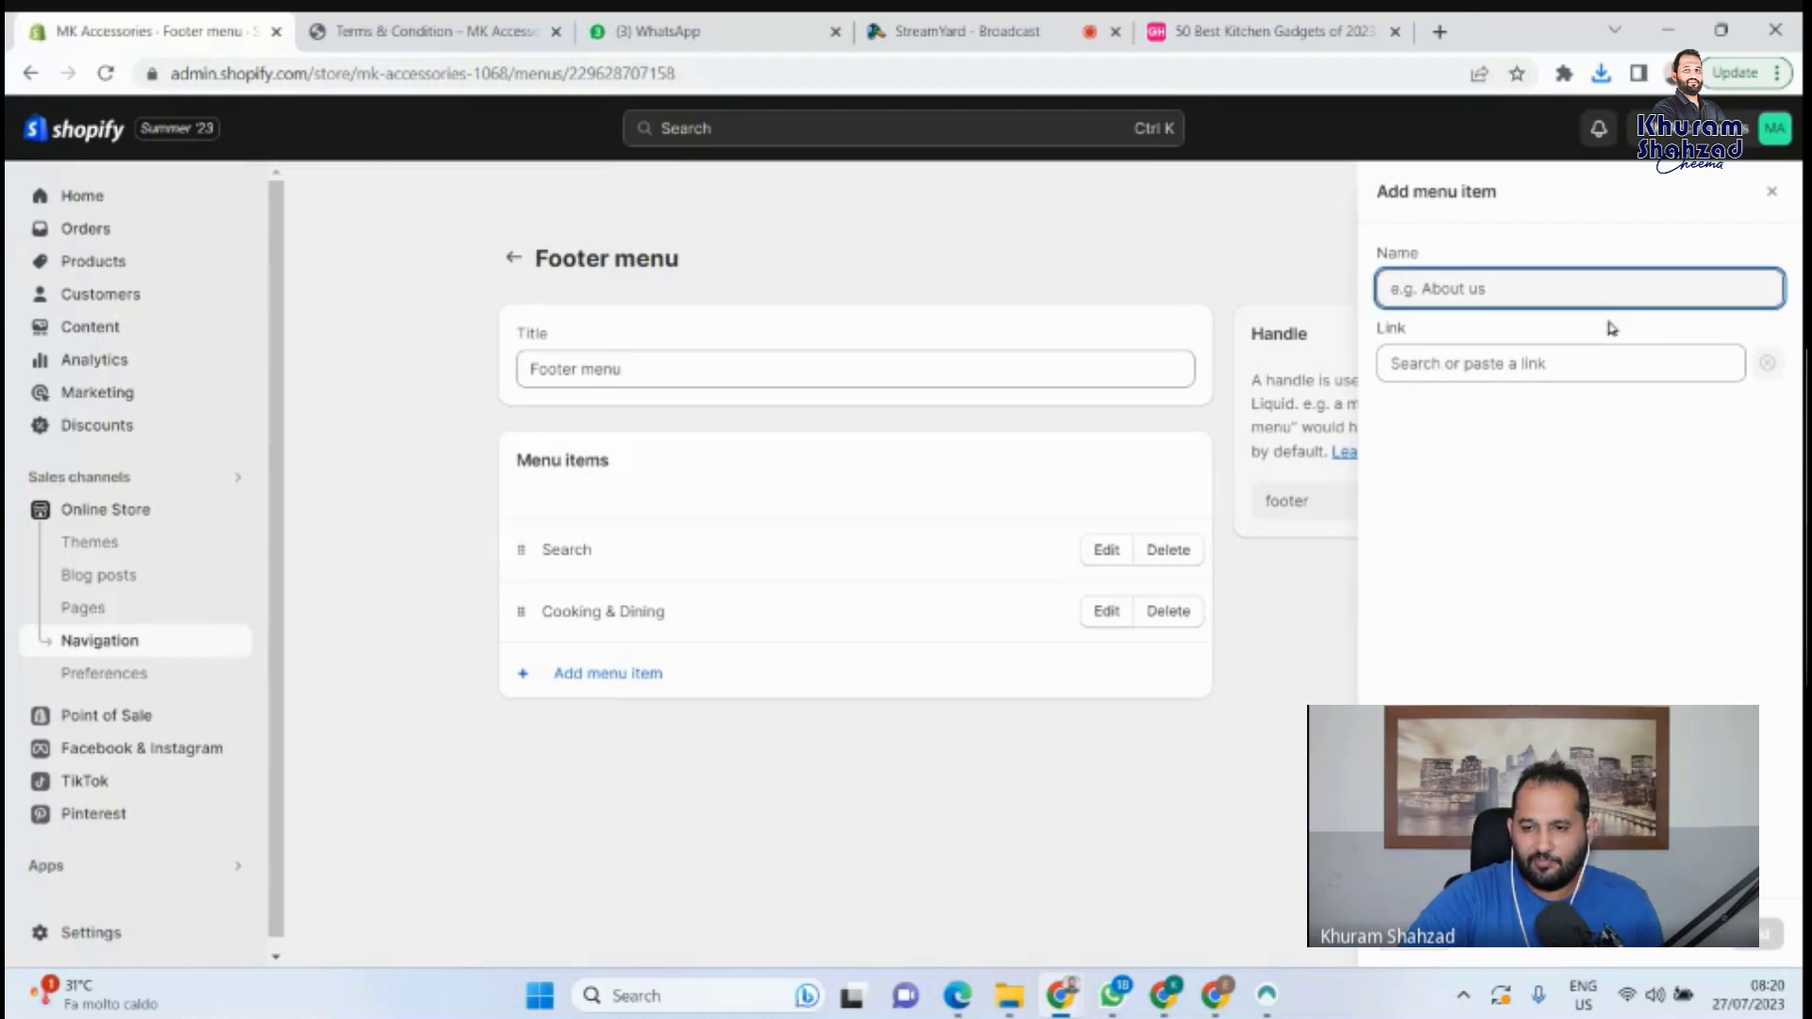
{"action": "left_click", "coordinate": [1602, 362]}
{"action": "left_click", "coordinate": [1464, 649]}
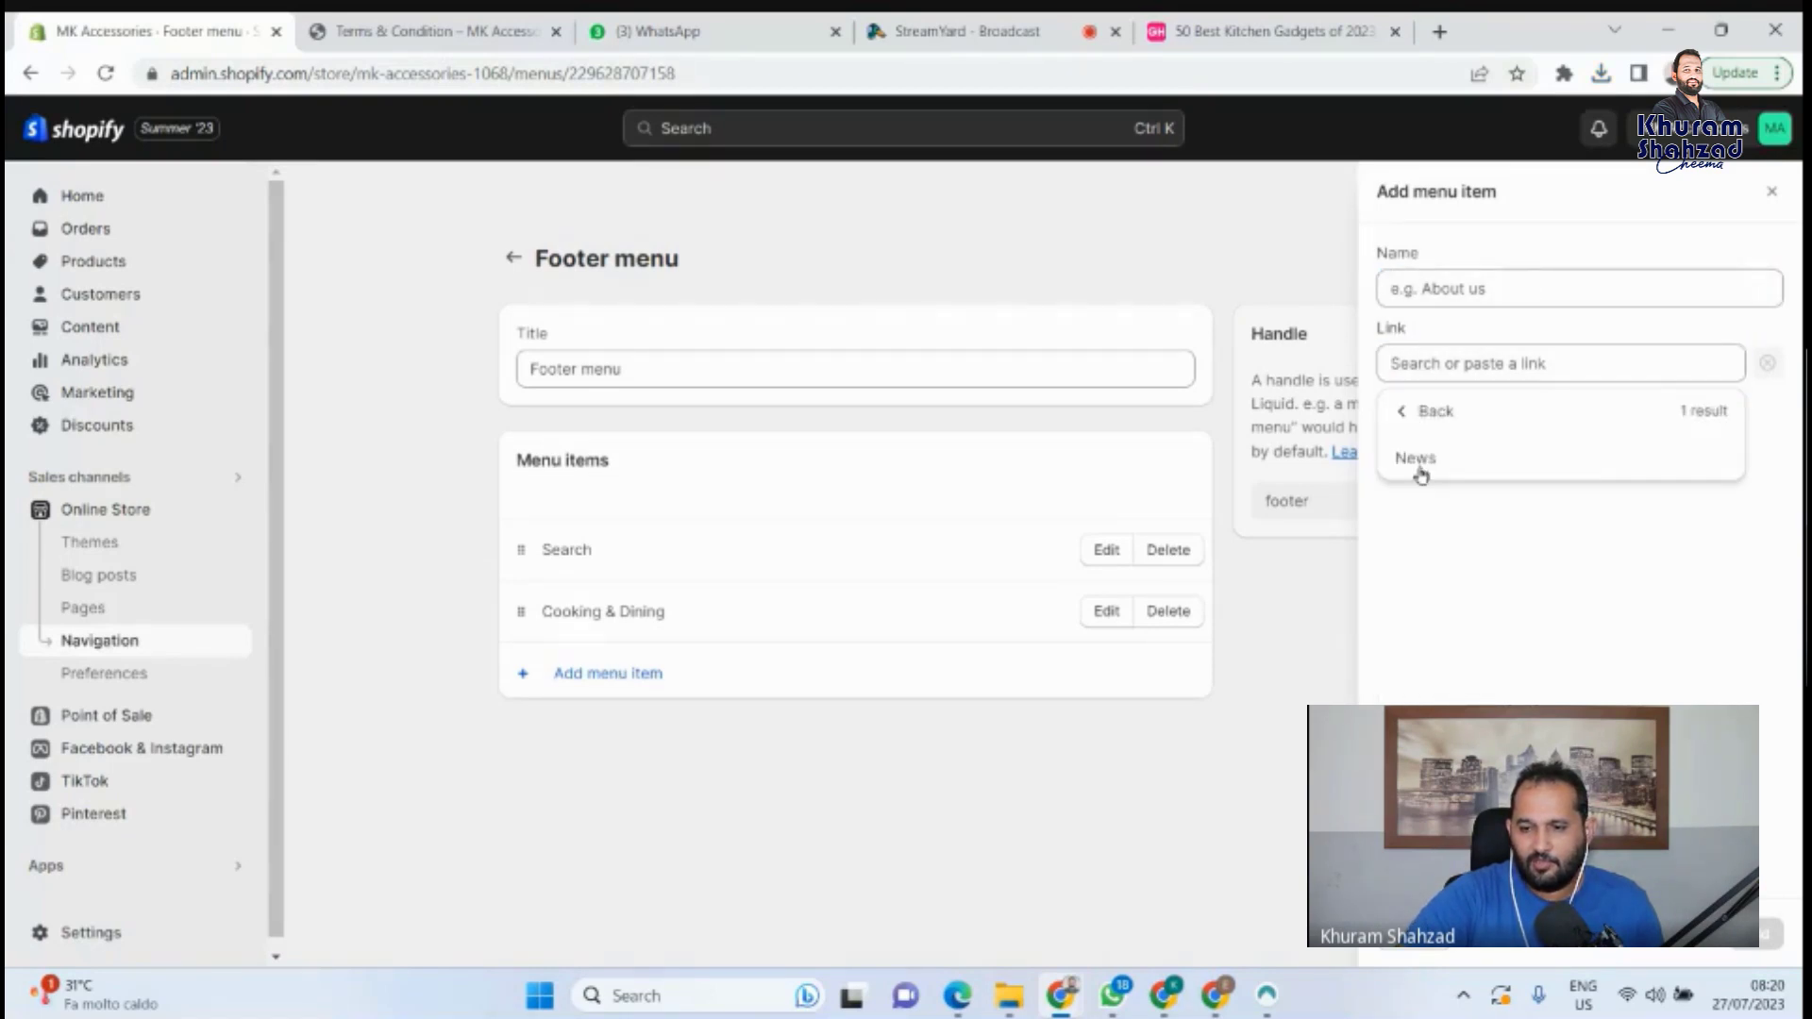
{"action": "left_click", "coordinate": [1420, 470]}
{"action": "left_click", "coordinate": [1771, 933]}
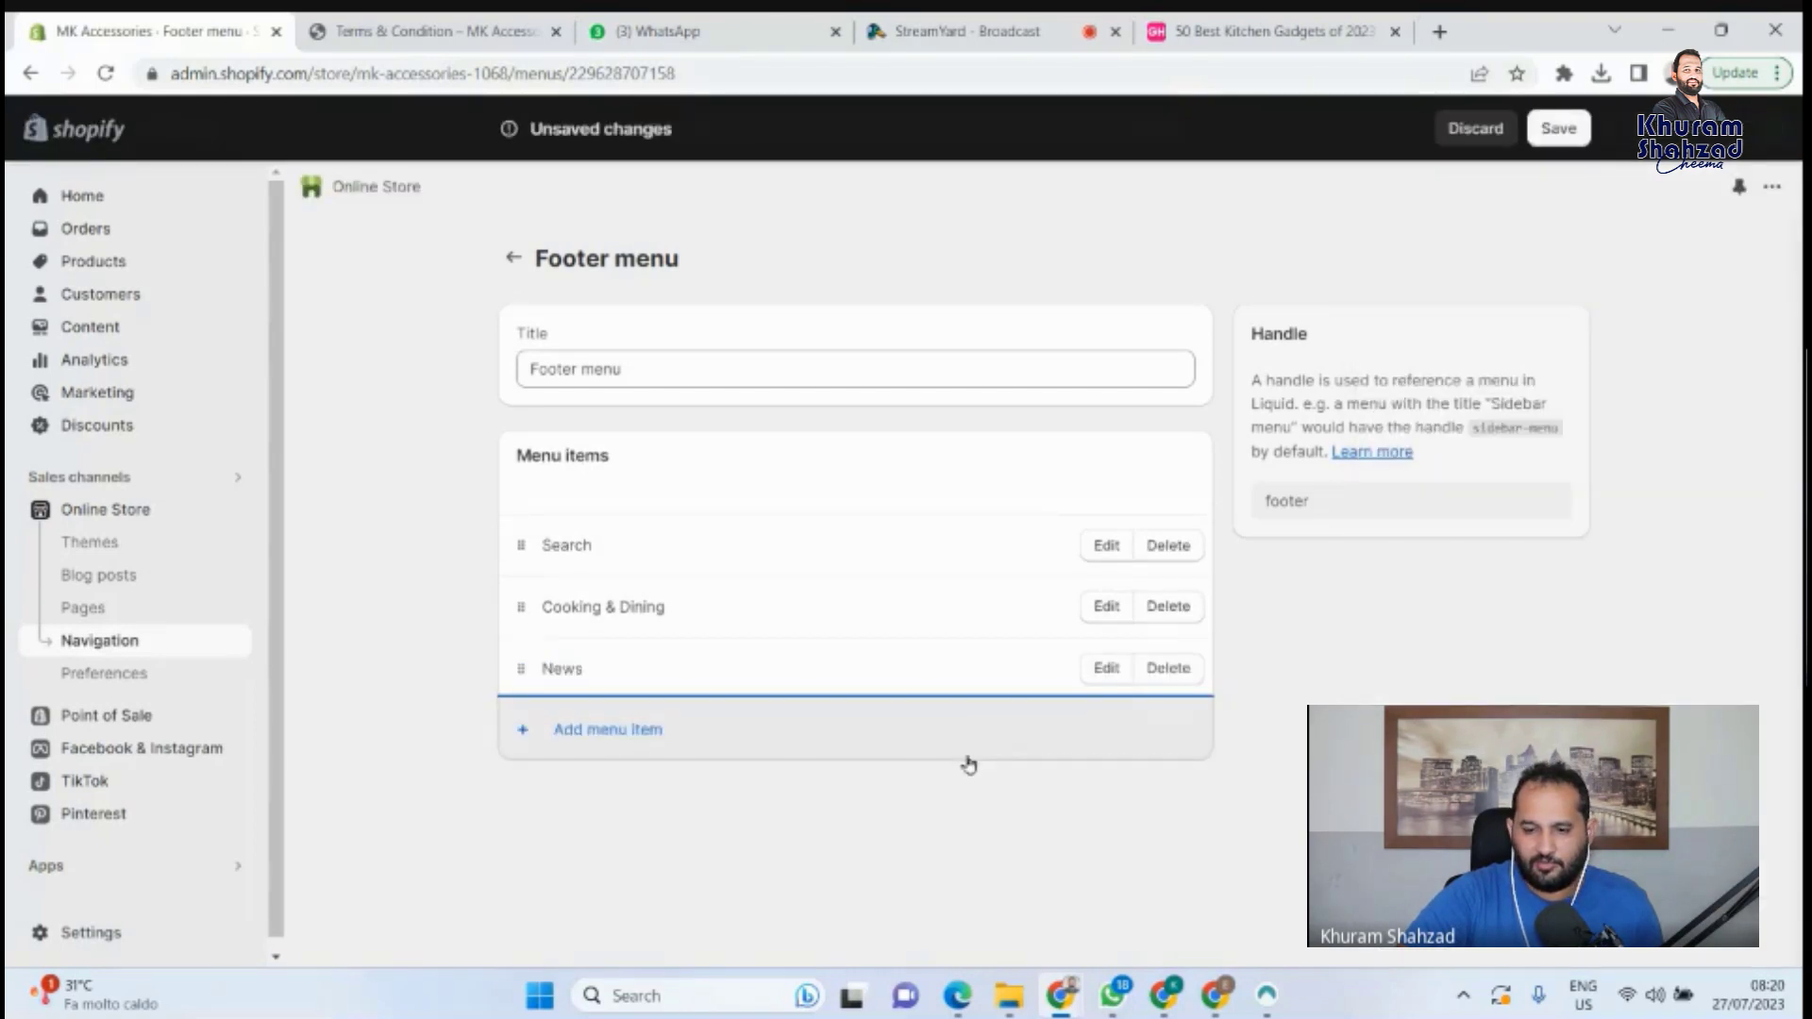
{"action": "left_click", "coordinate": [1559, 128]}
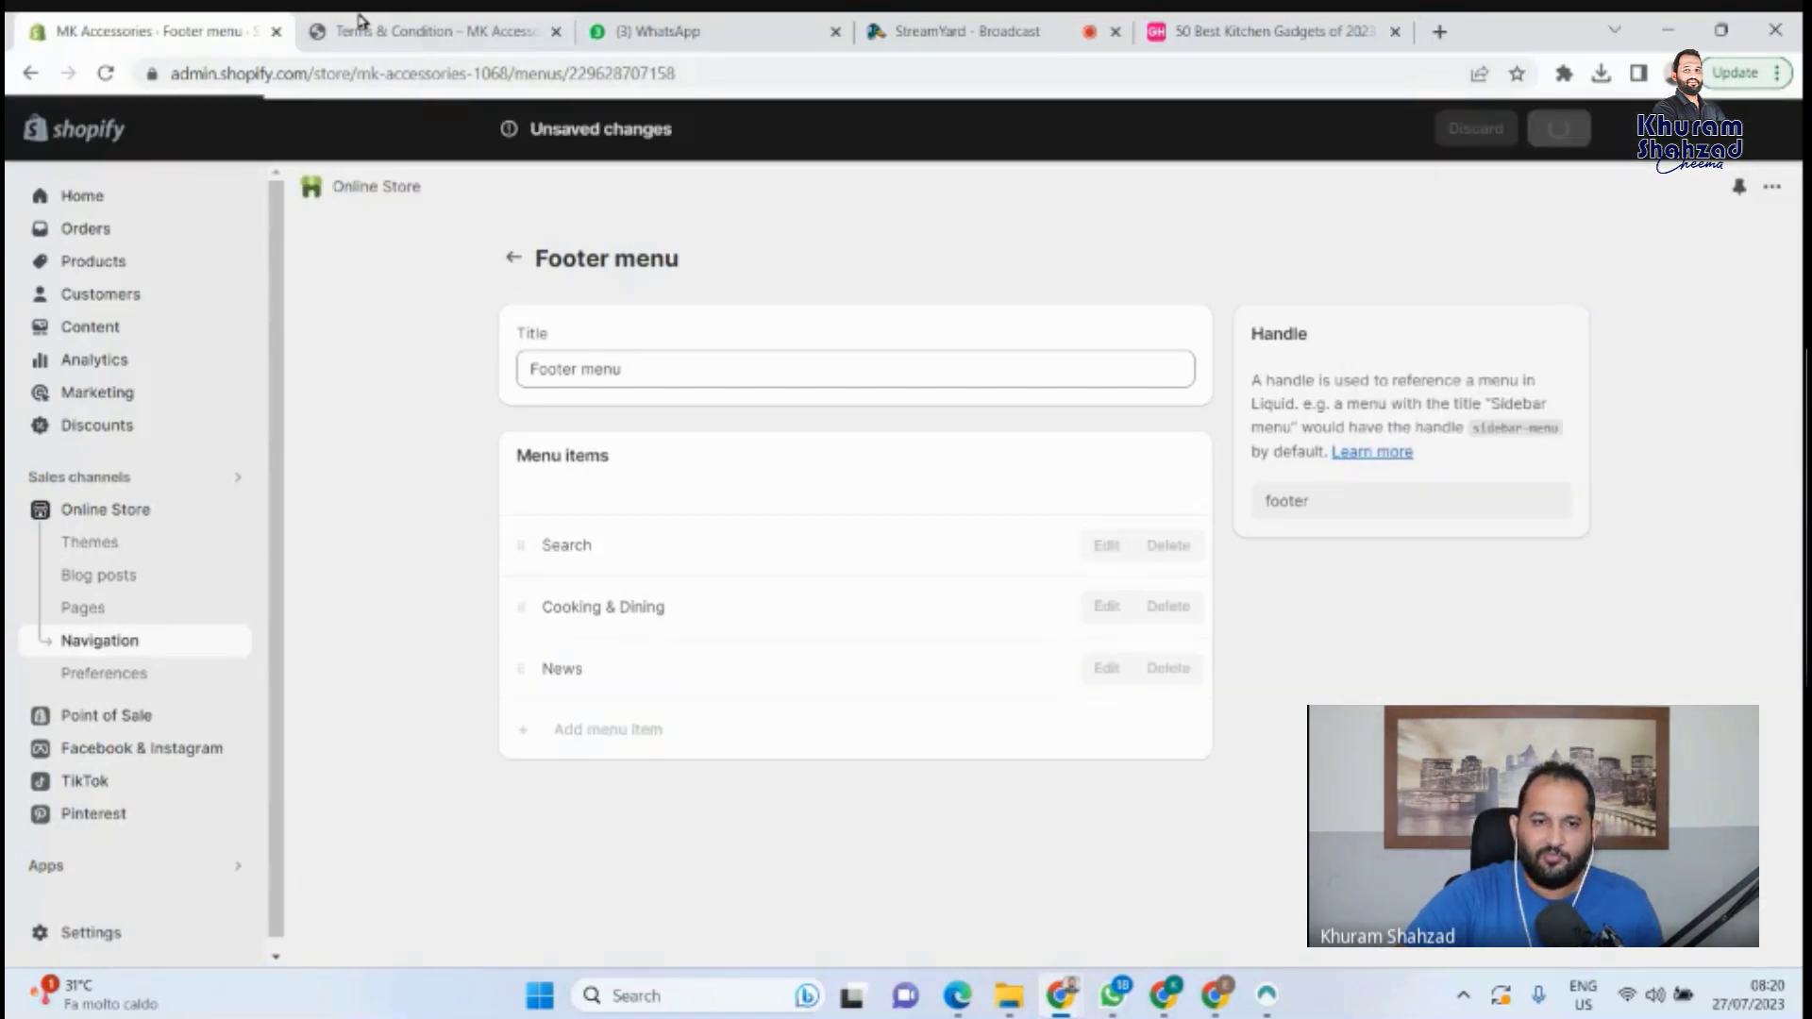
Reload the storefront page and open the kitchen gadgets post through the footer's News link.
{"action": "left_click", "coordinate": [395, 26]}
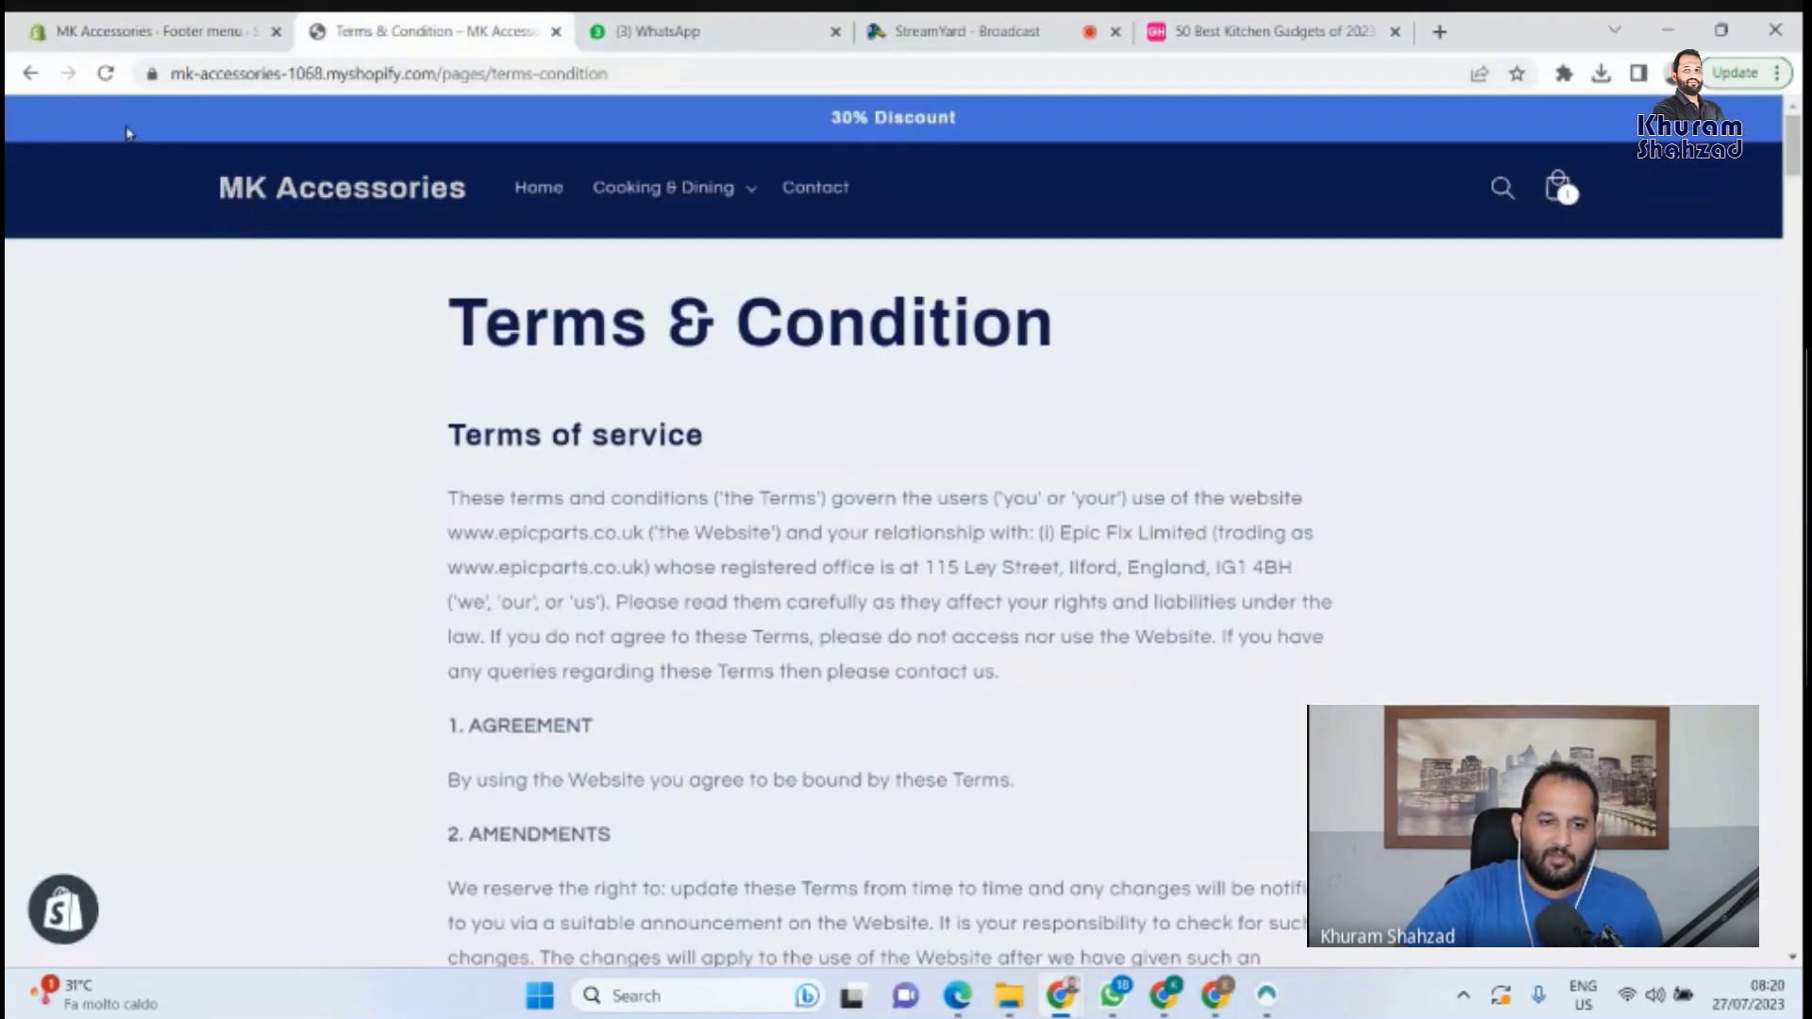
{"action": "left_click", "coordinate": [109, 74]}
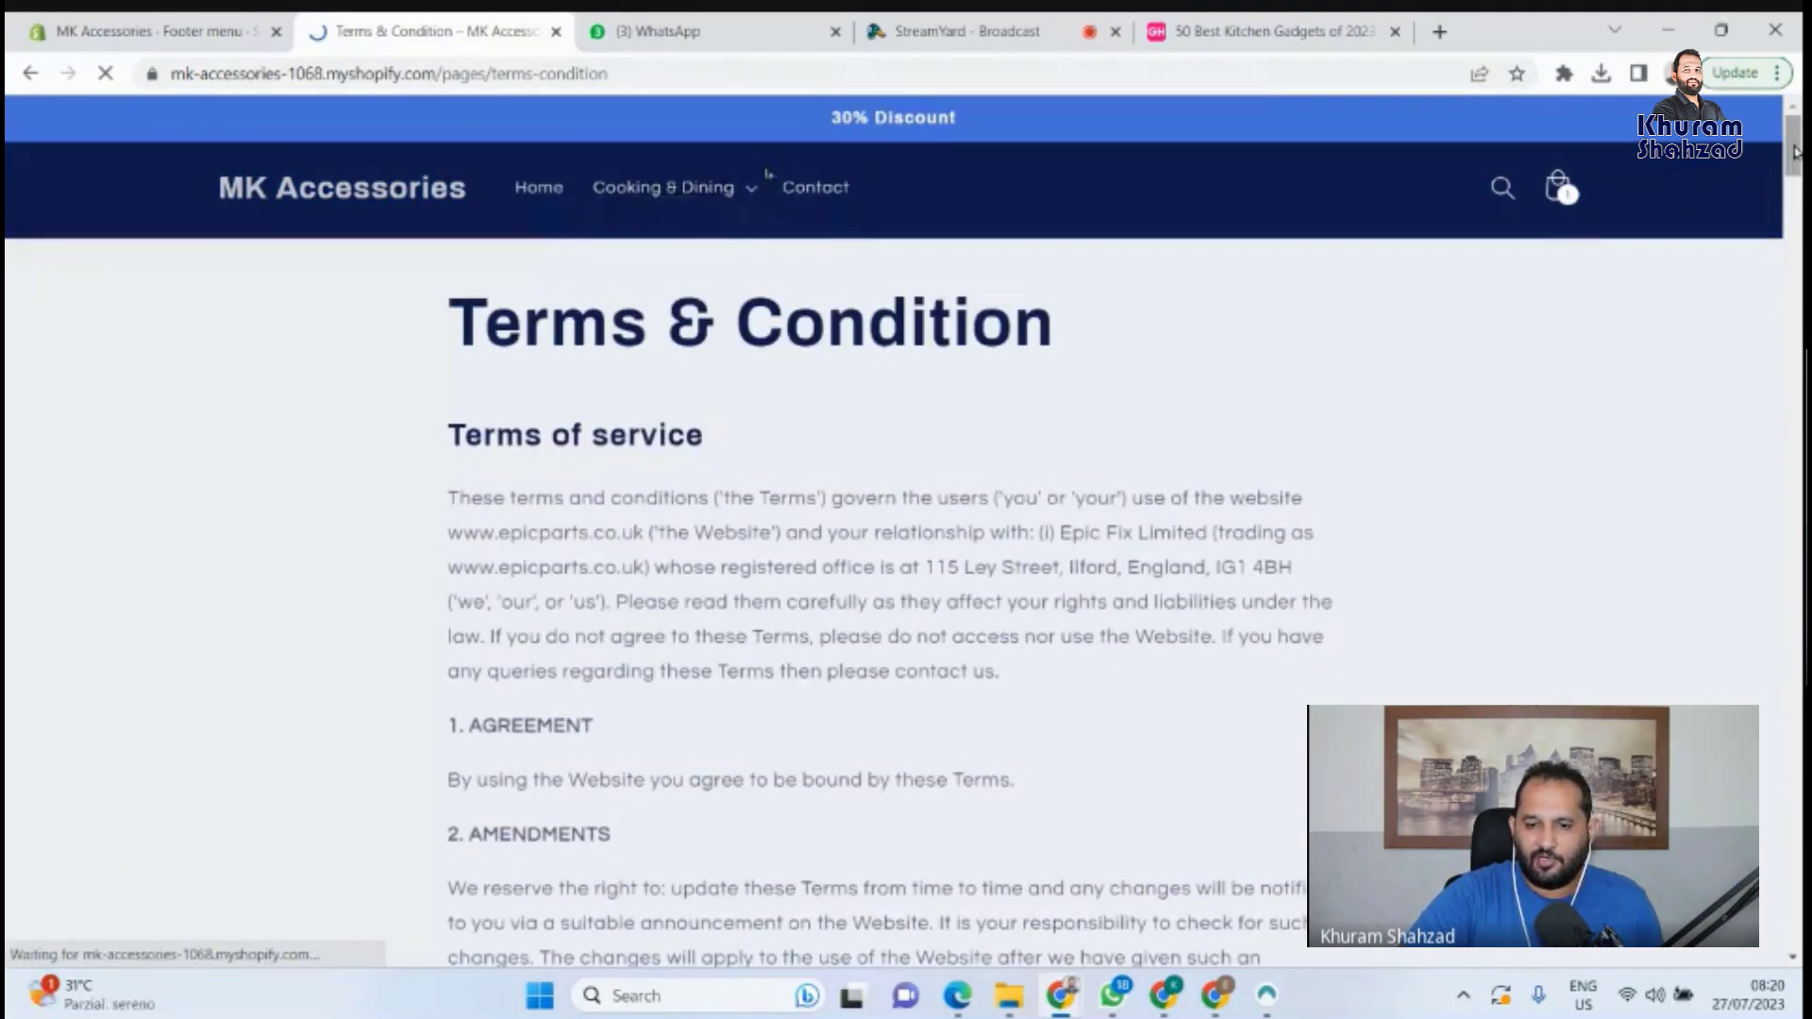
{"action": "left_click_drag", "start_coordinate": [1792, 146], "coordinate": [1798, 827]}
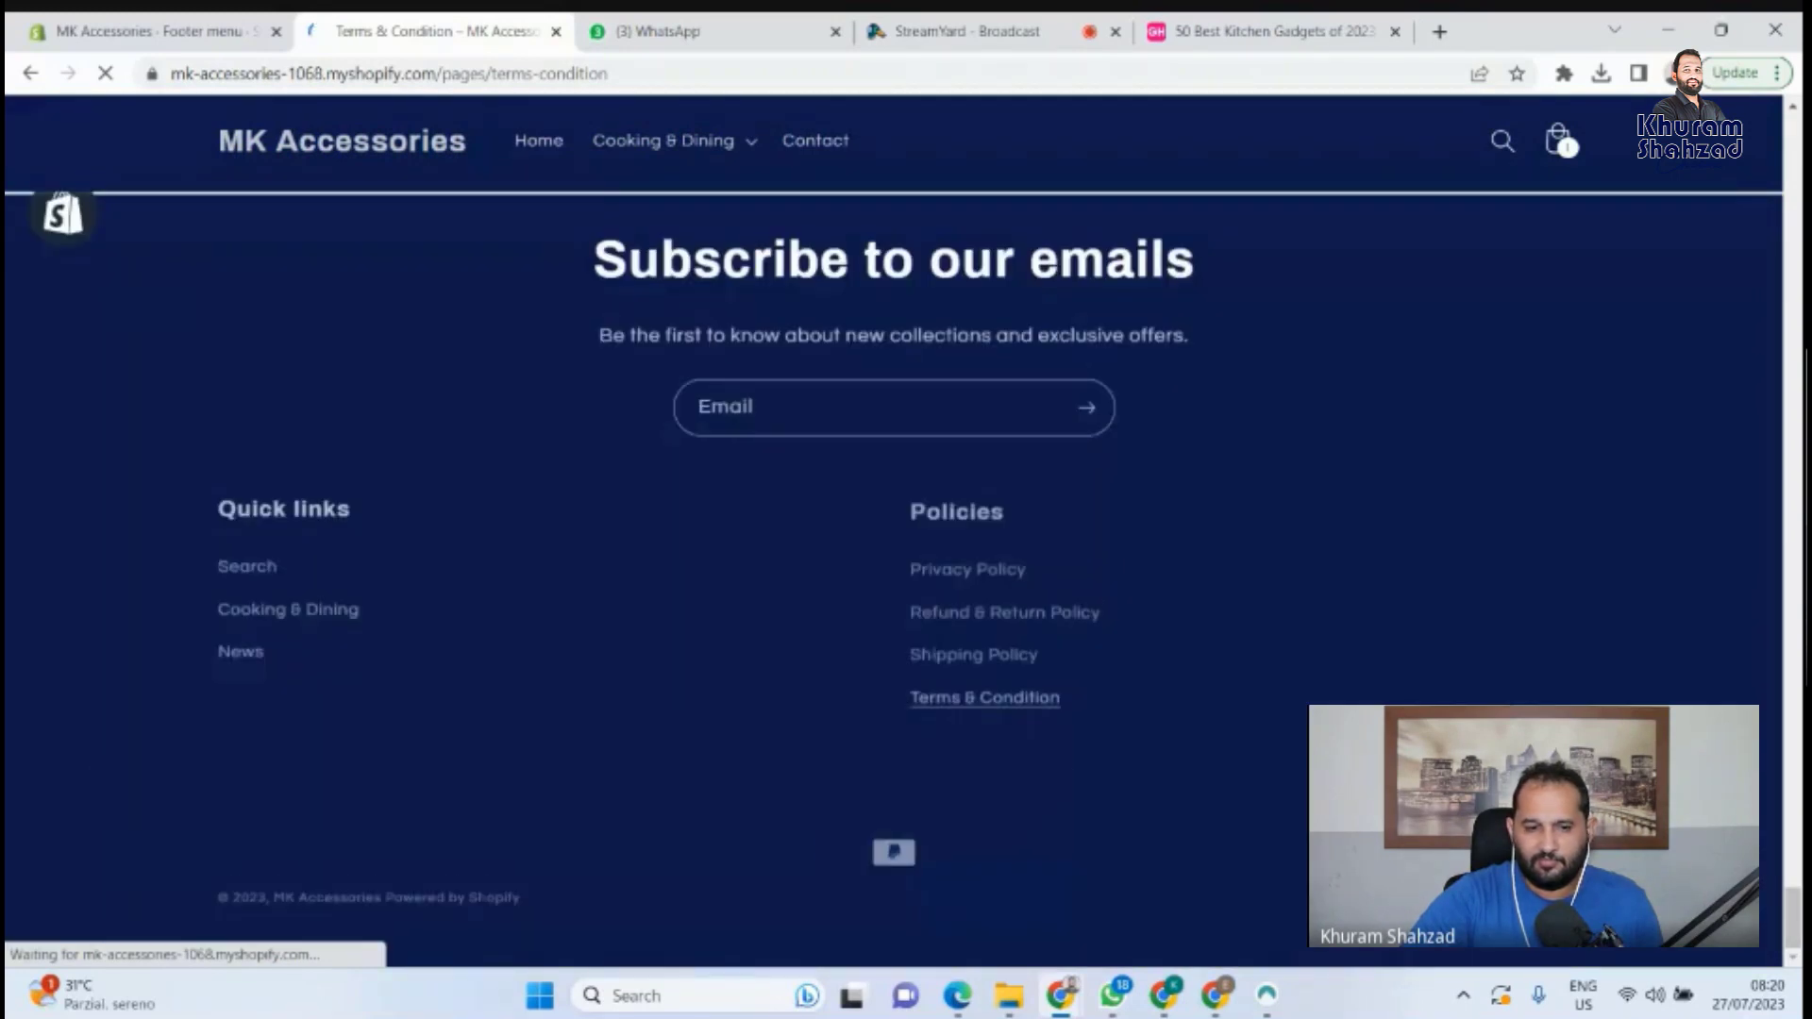
{"action": "left_click", "coordinate": [236, 647]}
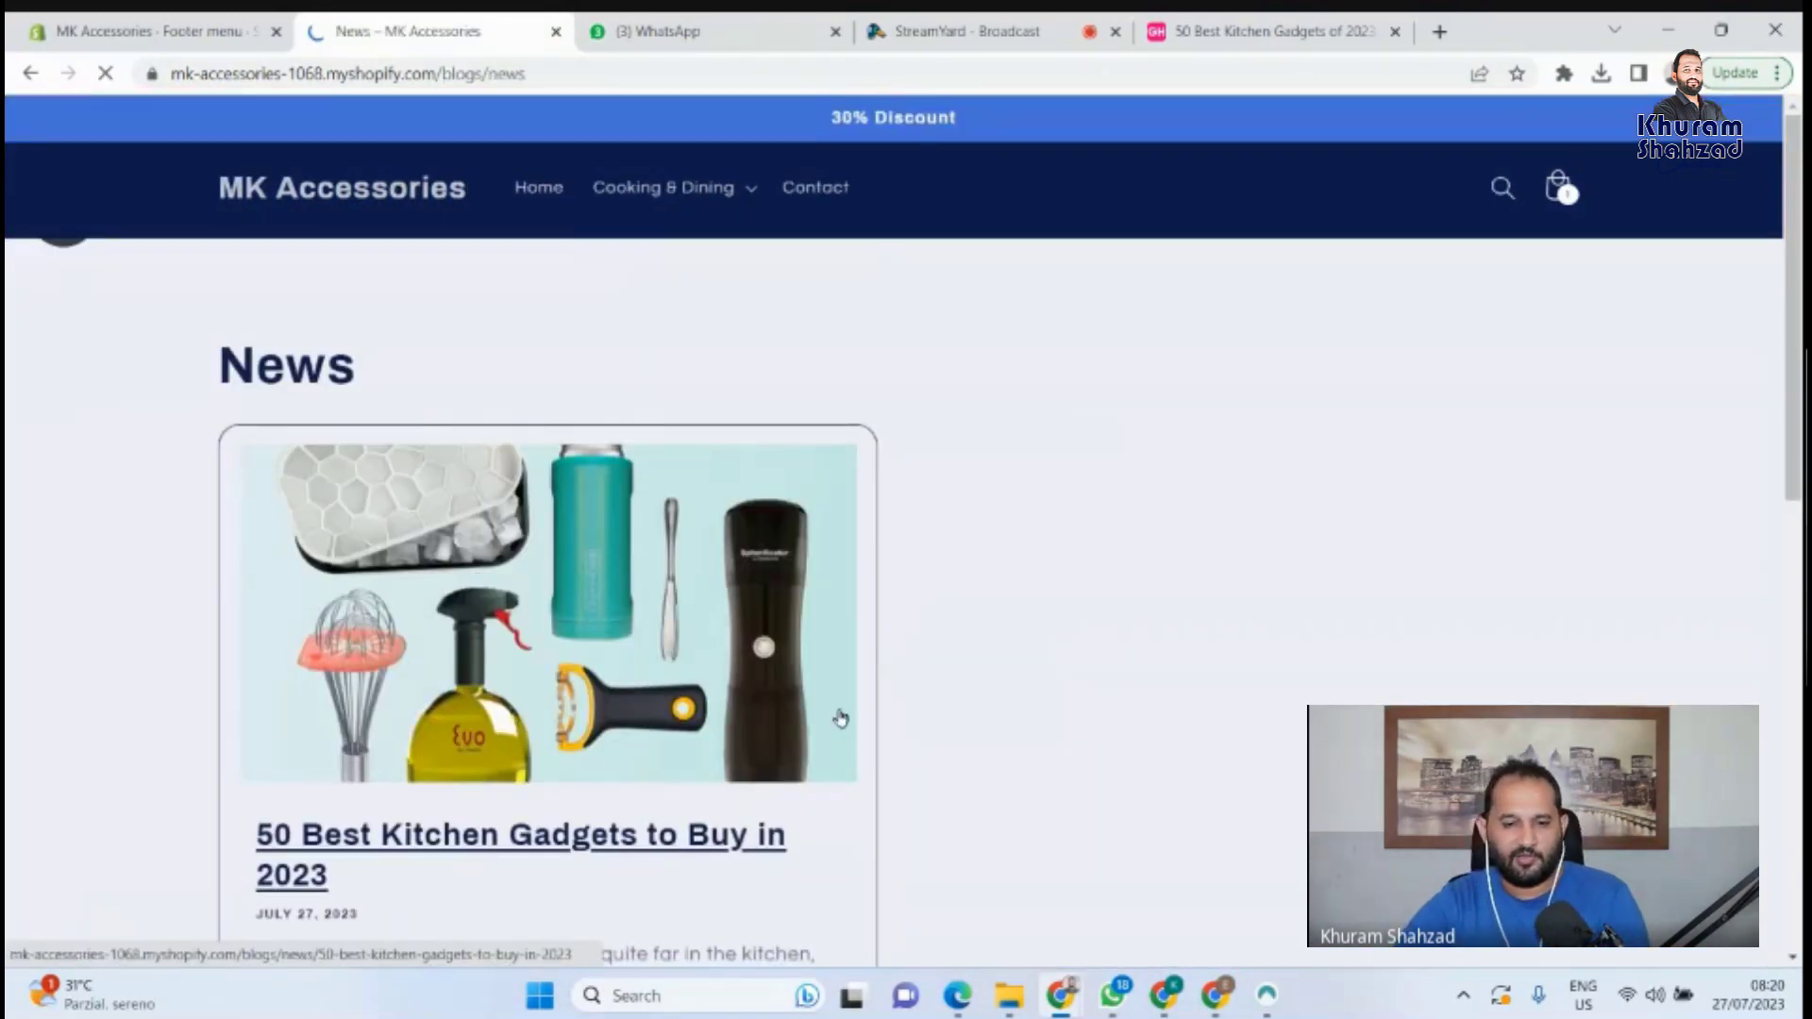
{"action": "scroll", "coordinate": [640, 721], "scroll_direction": "down", "scroll_amount": 3}
{"action": "scroll", "coordinate": [591, 624], "scroll_direction": "down", "scroll_amount": 1}
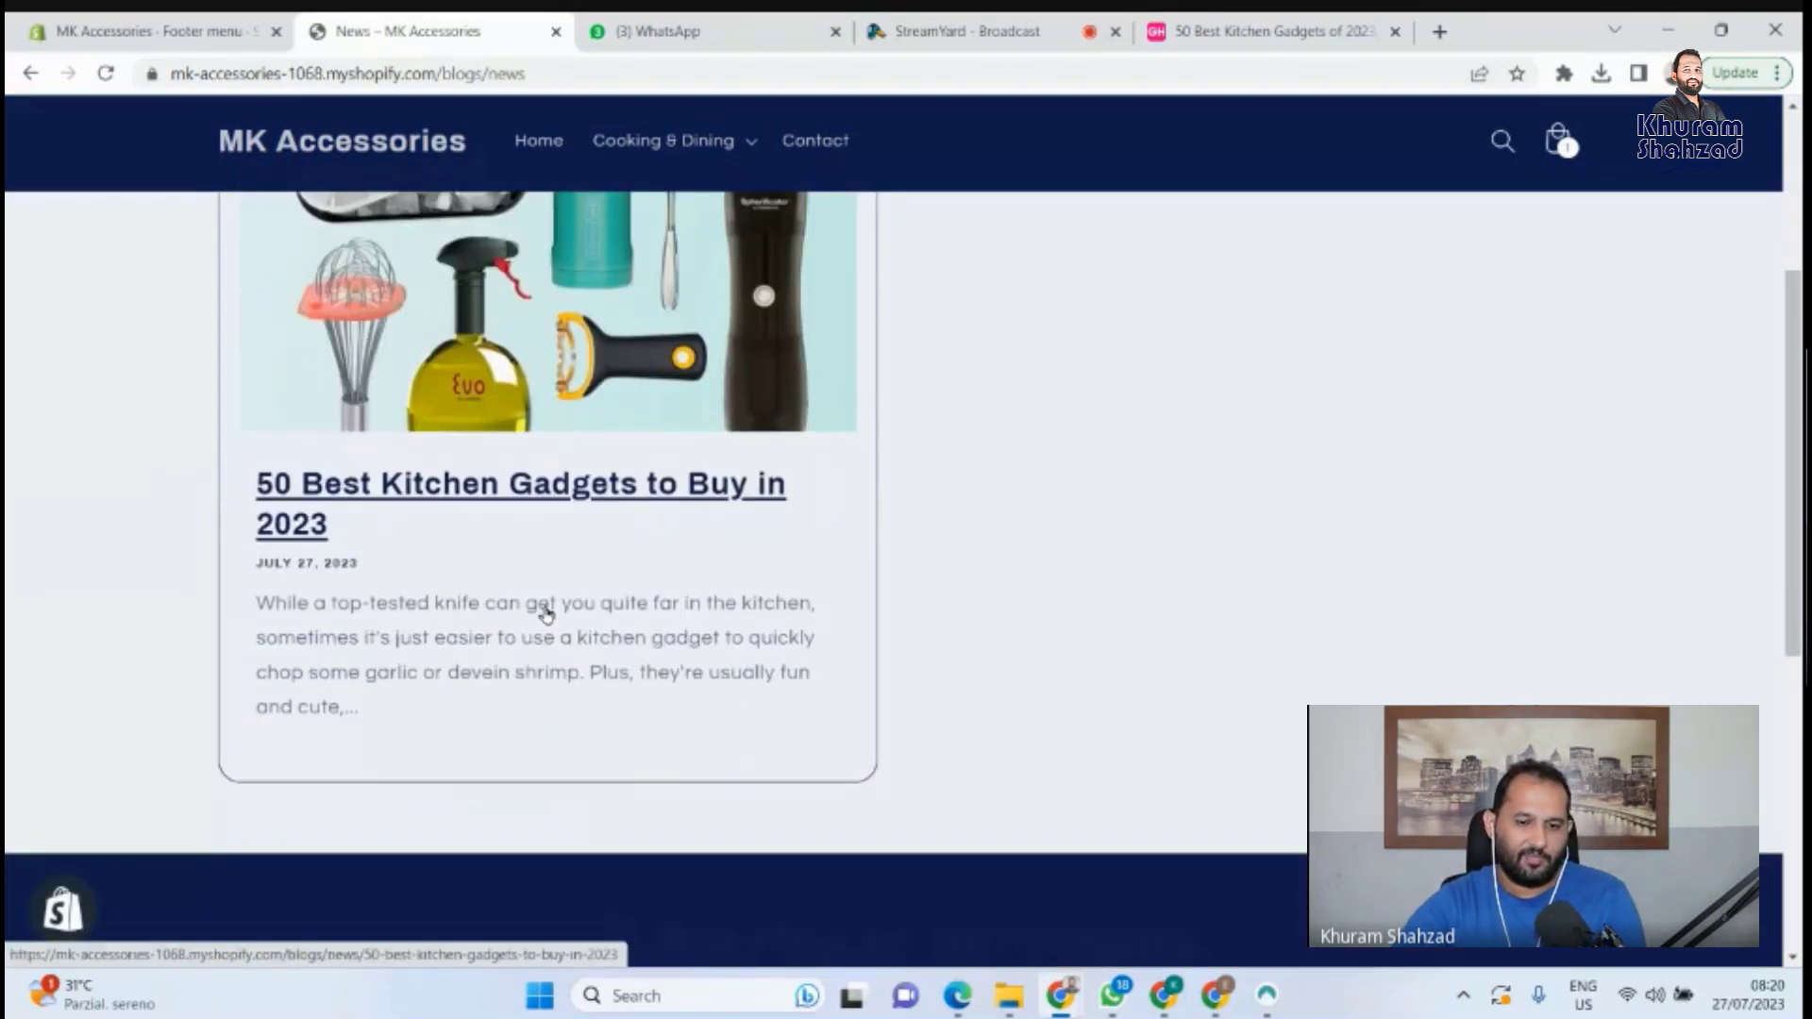
{"action": "left_click", "coordinate": [545, 611]}
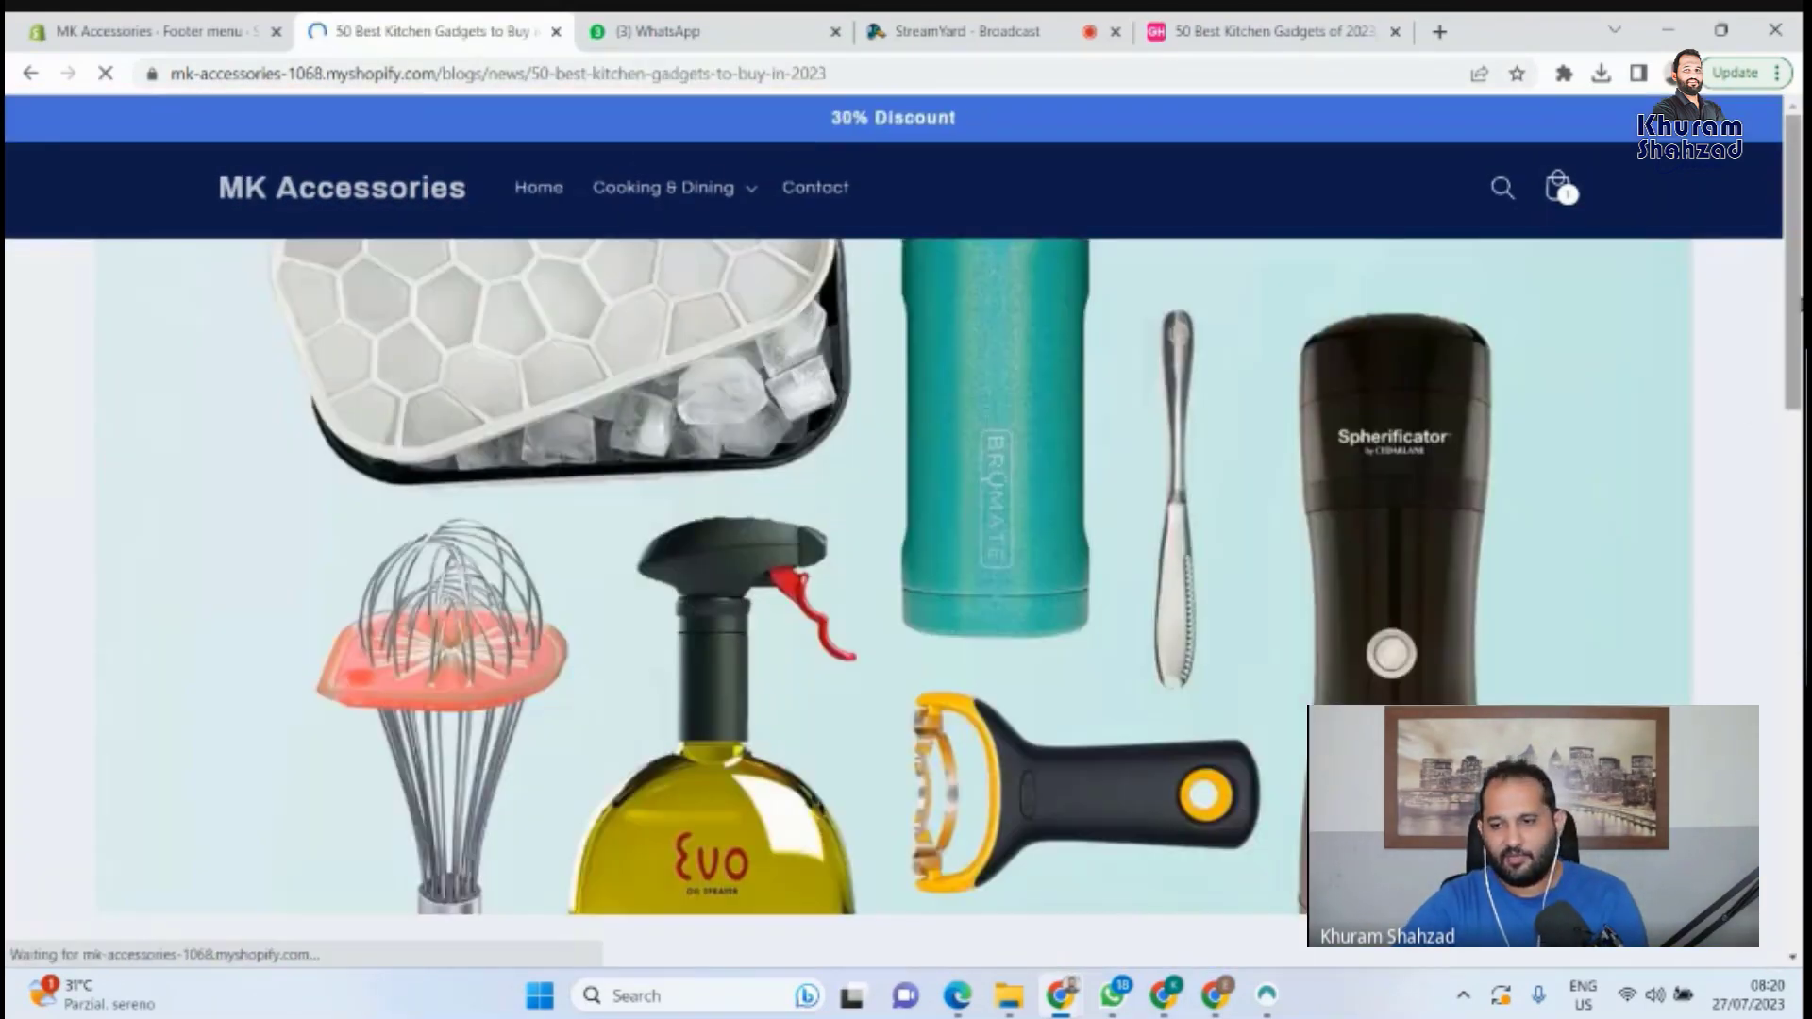
Review the published kitchen gadgets post on the storefront, including its featured image, title and body text.
{"action": "left_click_drag", "start_coordinate": [1798, 304], "coordinate": [1797, 184]}
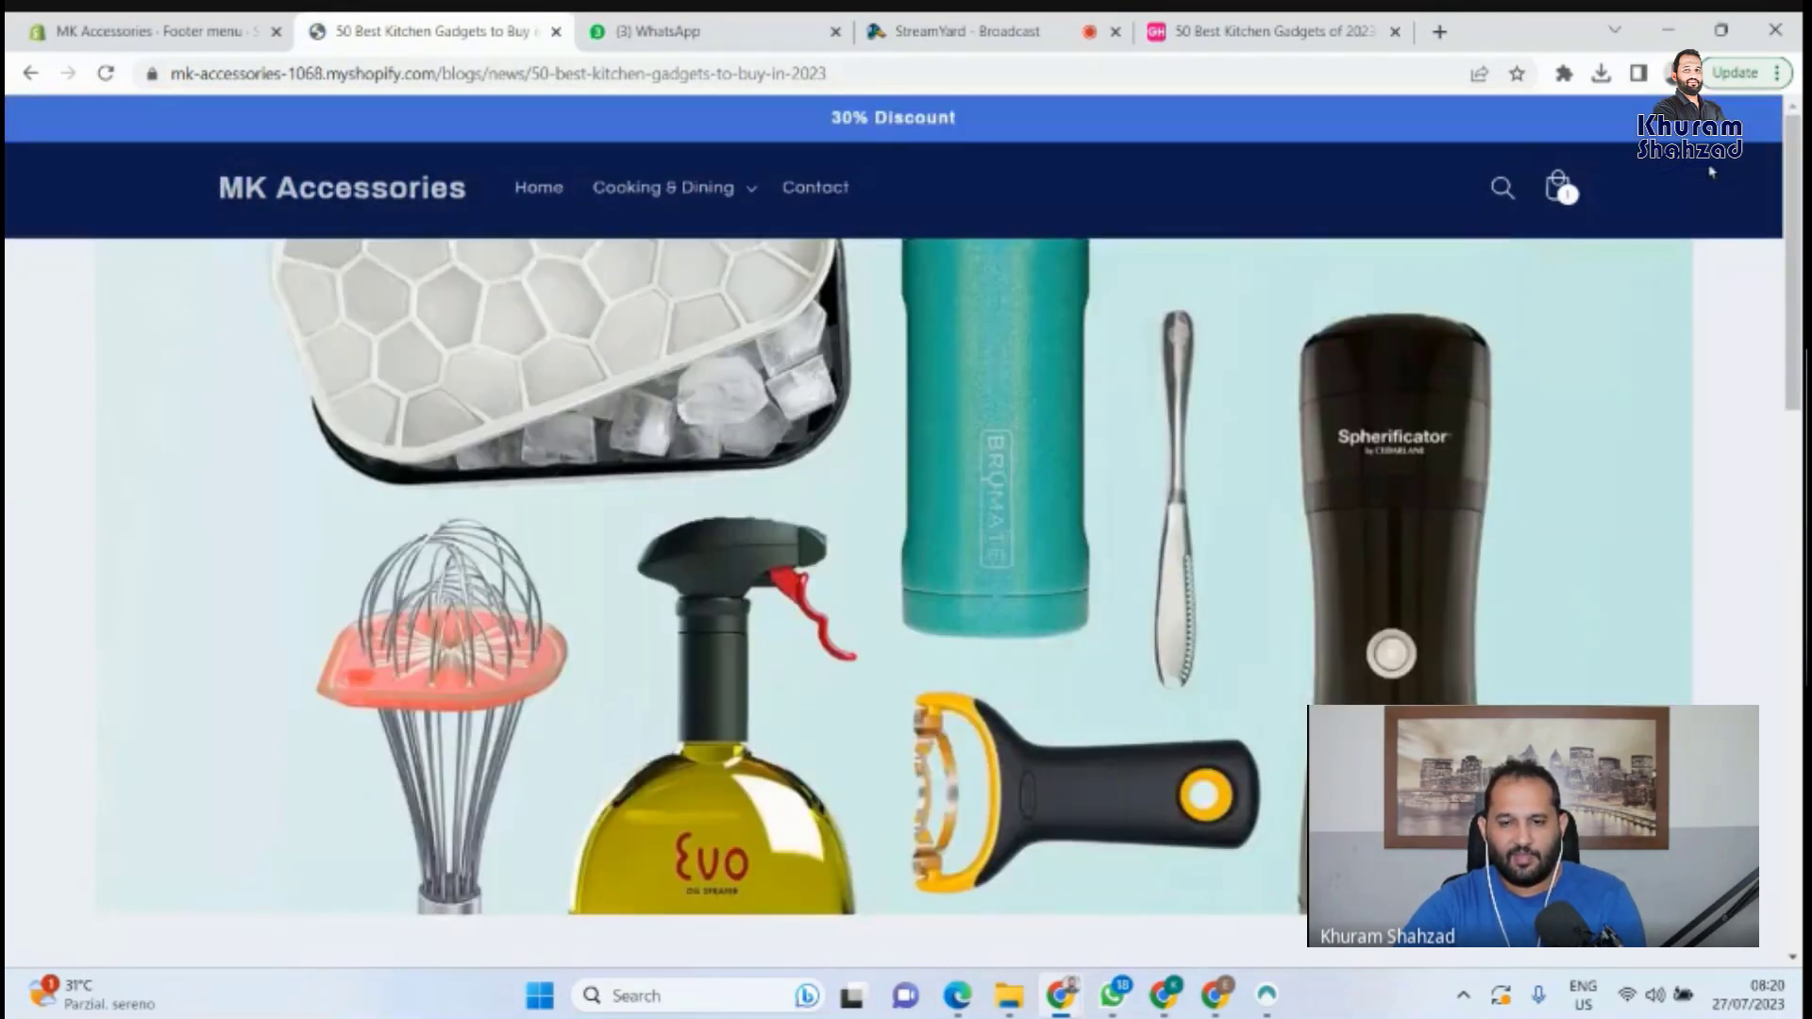
{"action": "left_click", "coordinate": [174, 27]}
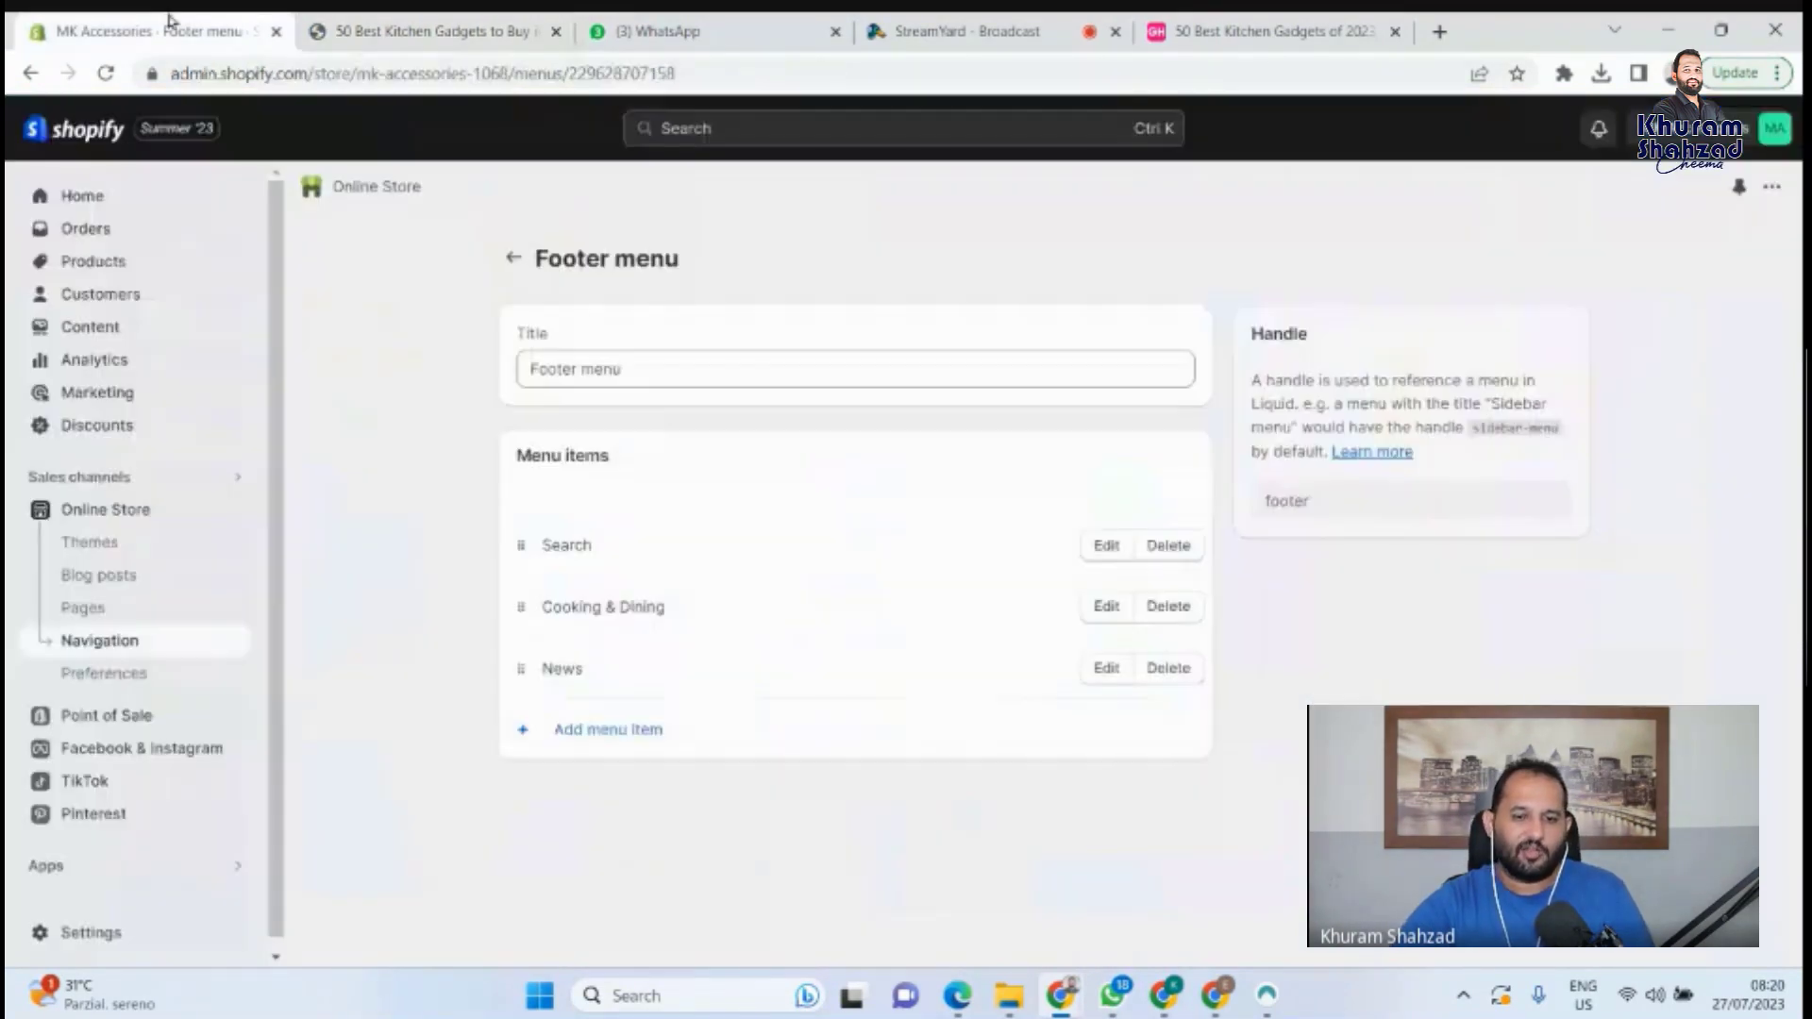
{"action": "left_click", "coordinate": [380, 30]}
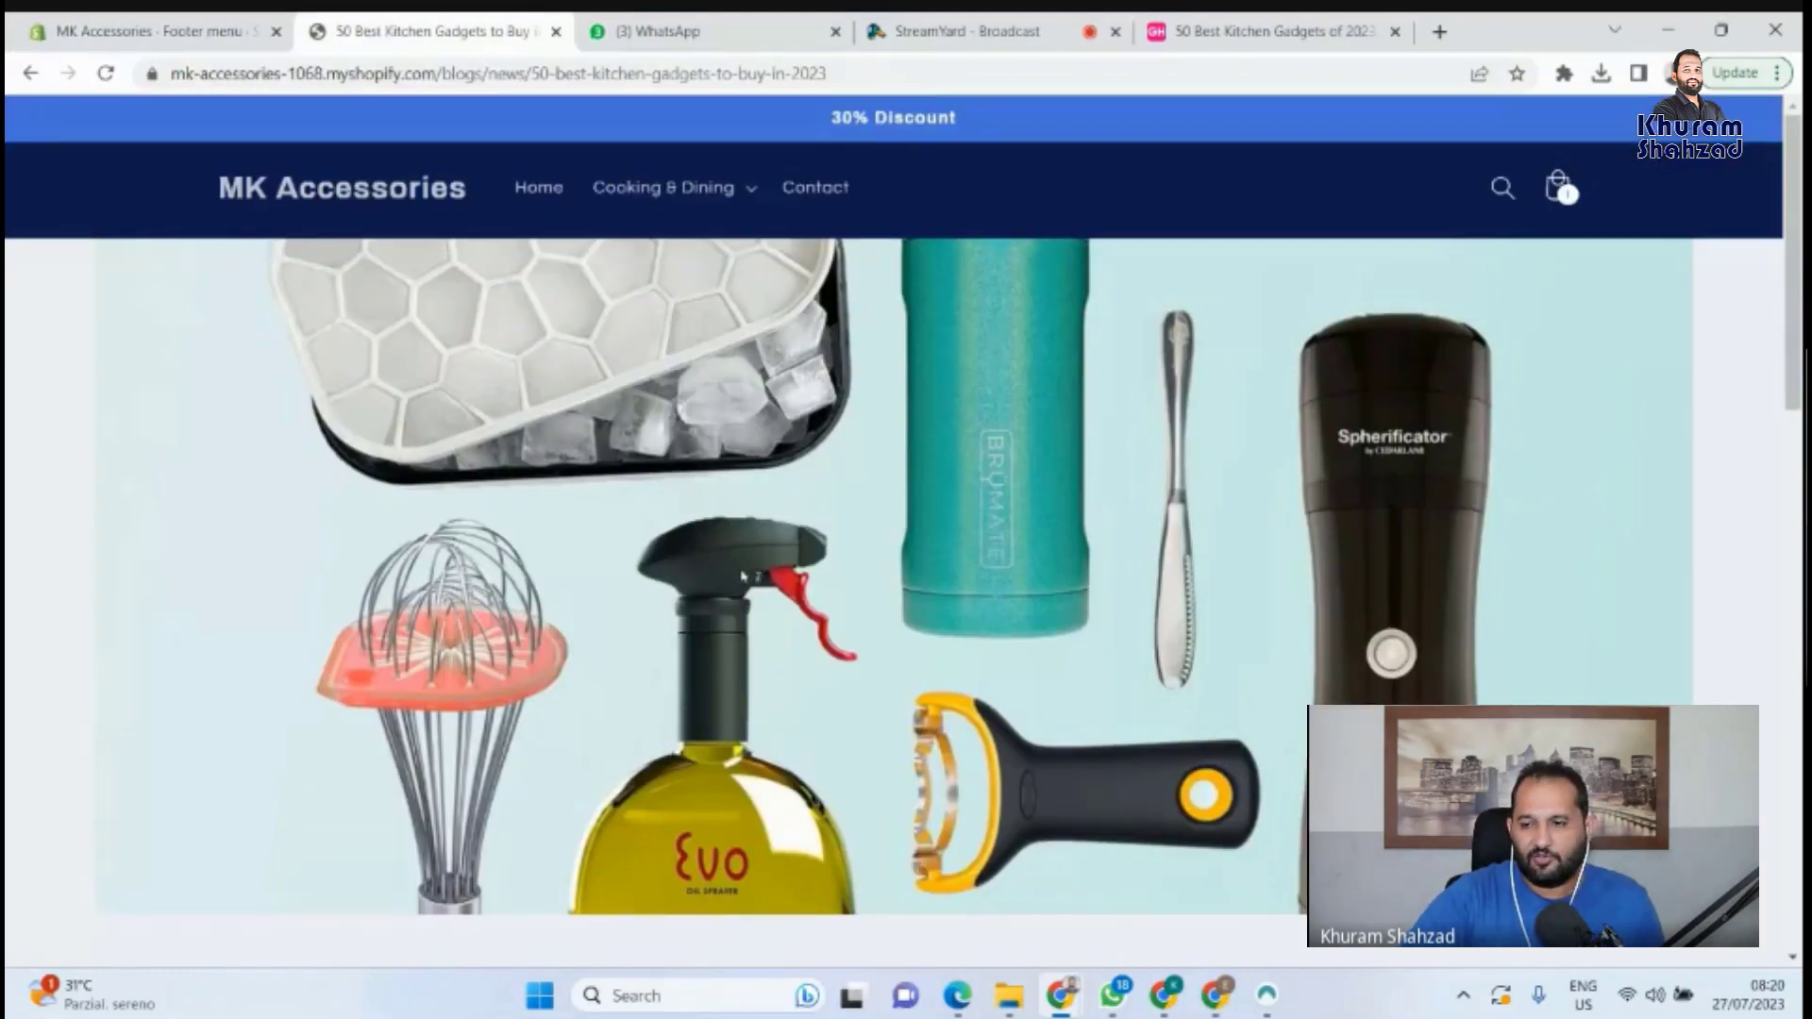
{"action": "scroll", "coordinate": [741, 576], "scroll_direction": "down", "scroll_amount": 10}
{"action": "scroll", "coordinate": [1216, 651], "scroll_direction": "up", "scroll_amount": 3}
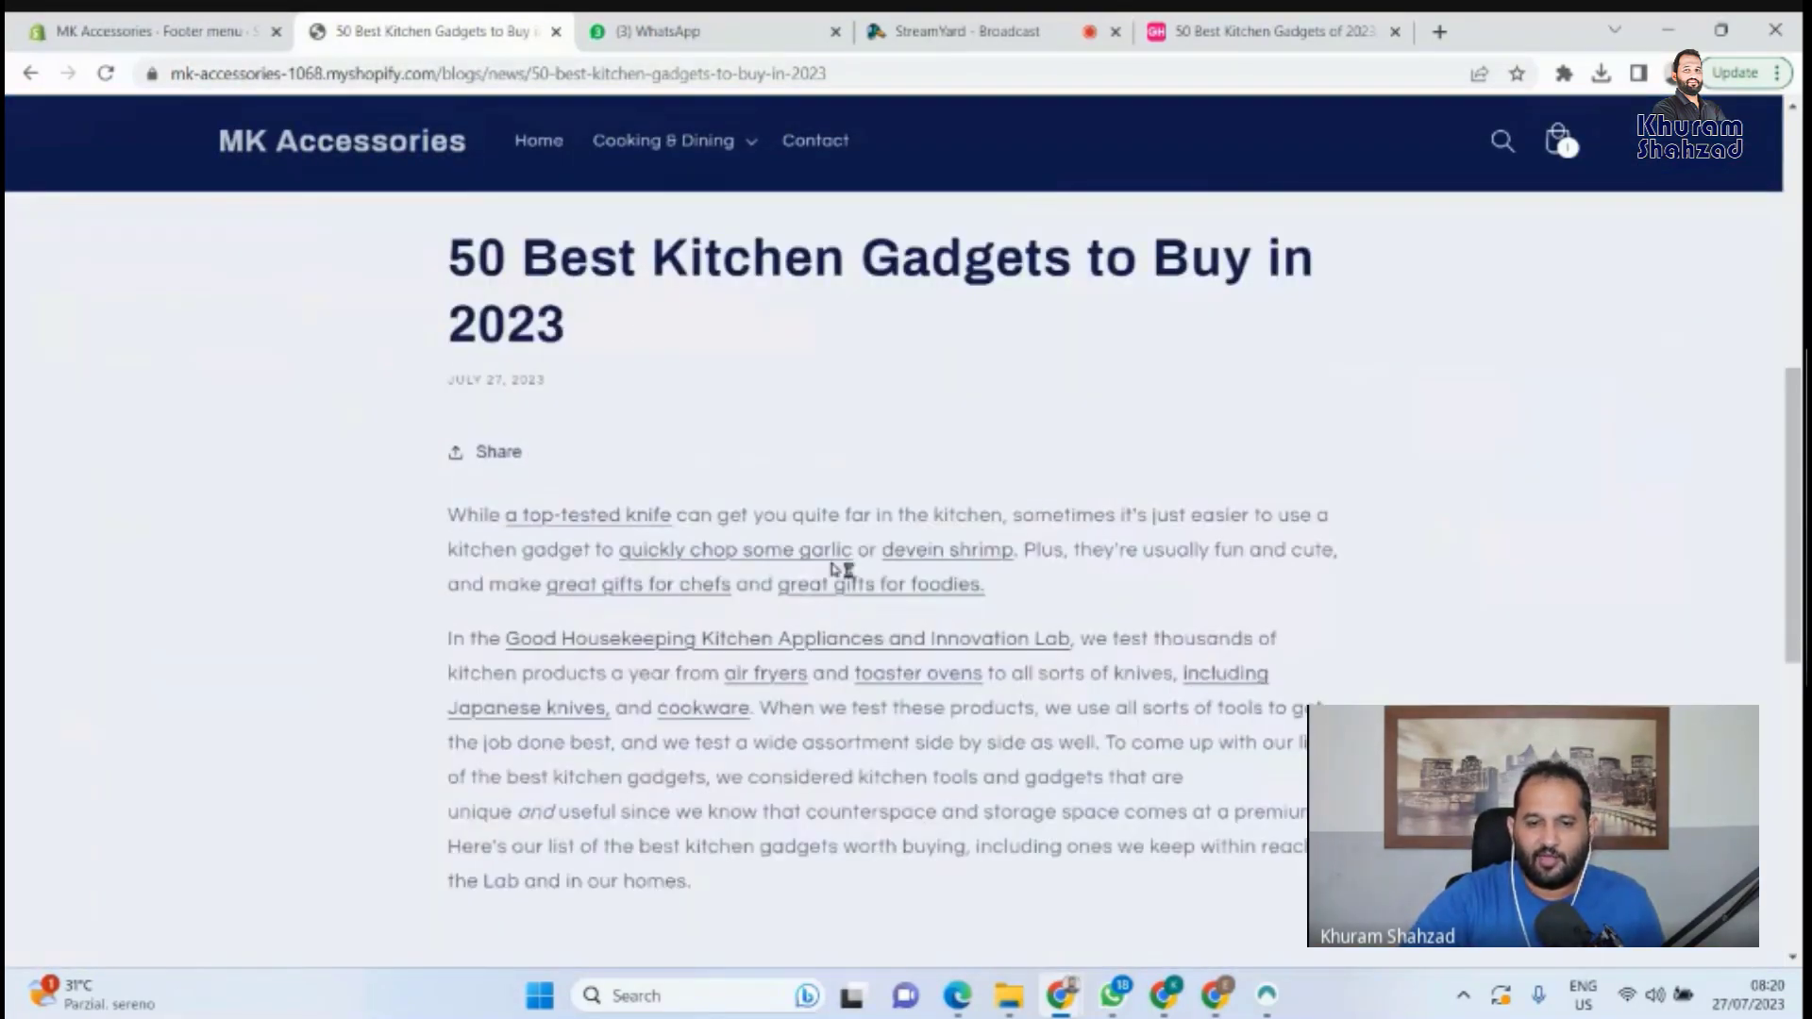
{"action": "scroll", "coordinate": [717, 519], "scroll_direction": "up", "scroll_amount": 3}
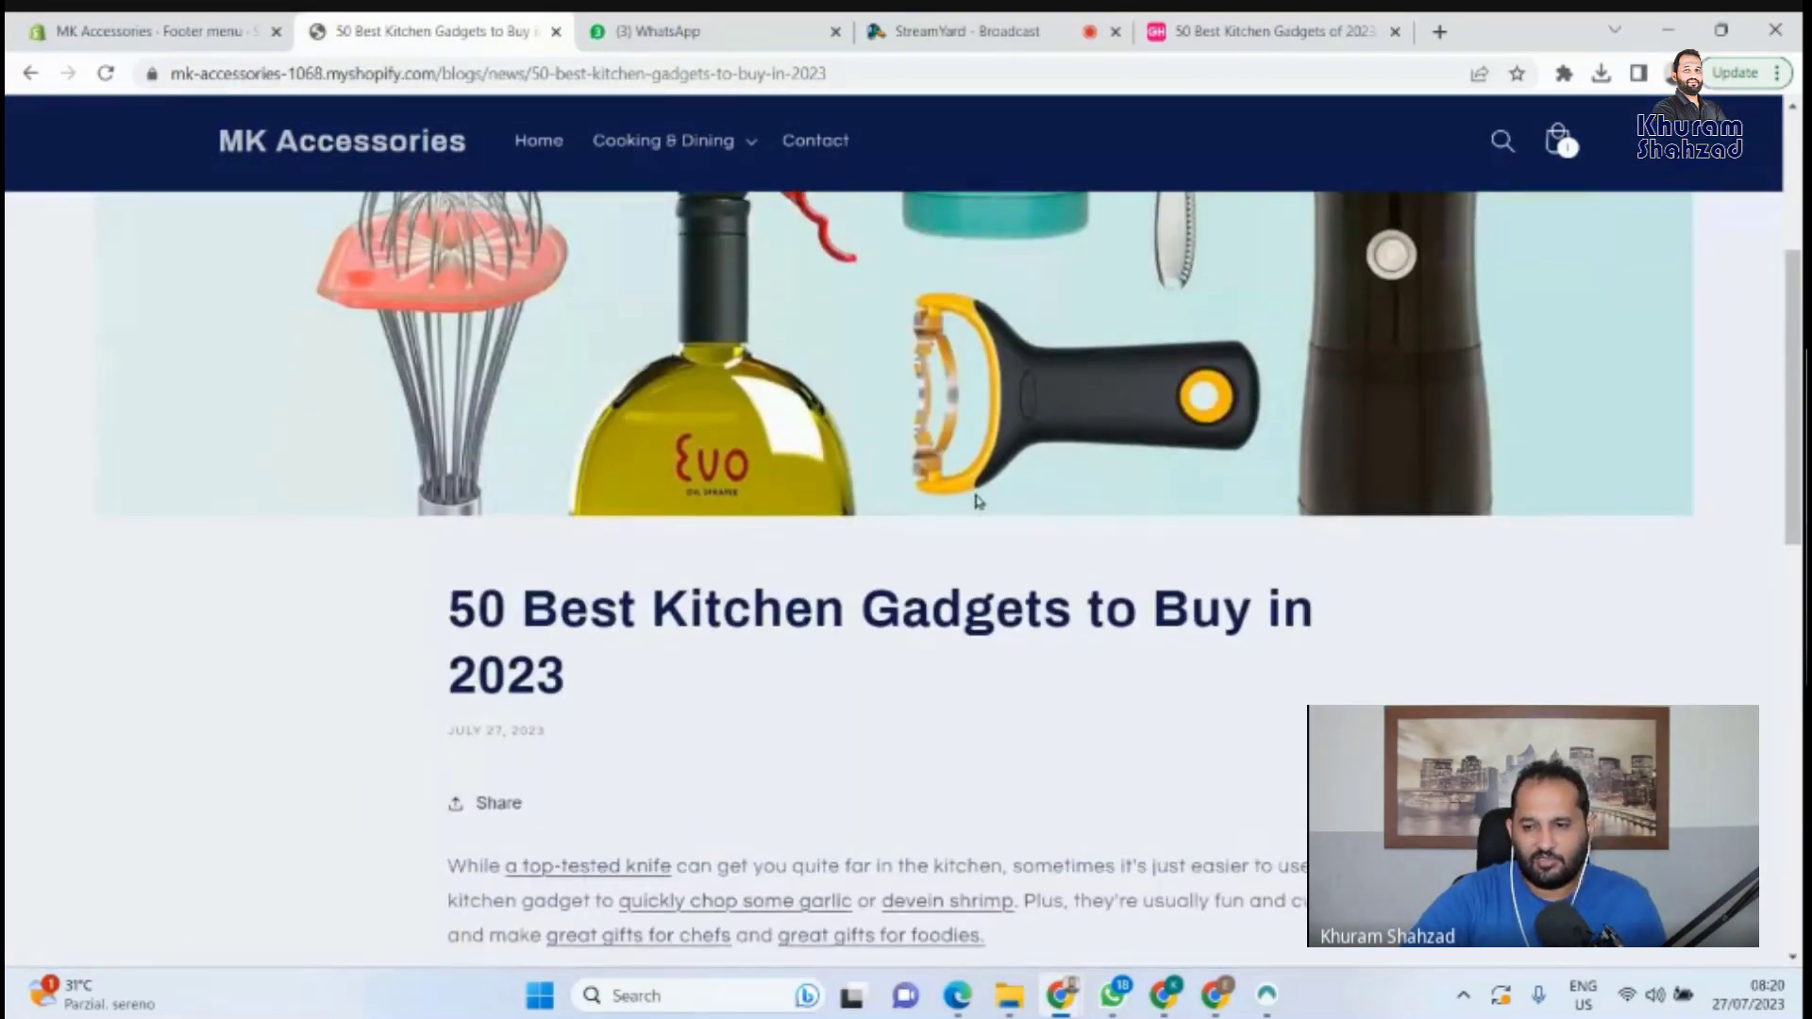
{"action": "scroll", "coordinate": [977, 500], "scroll_direction": "up", "scroll_amount": 2}
Open the Refresh theme for customization and load the kitchen gadgets blog post by searching for the slug copied from its storefront URL.
{"action": "left_click", "coordinate": [95, 33]}
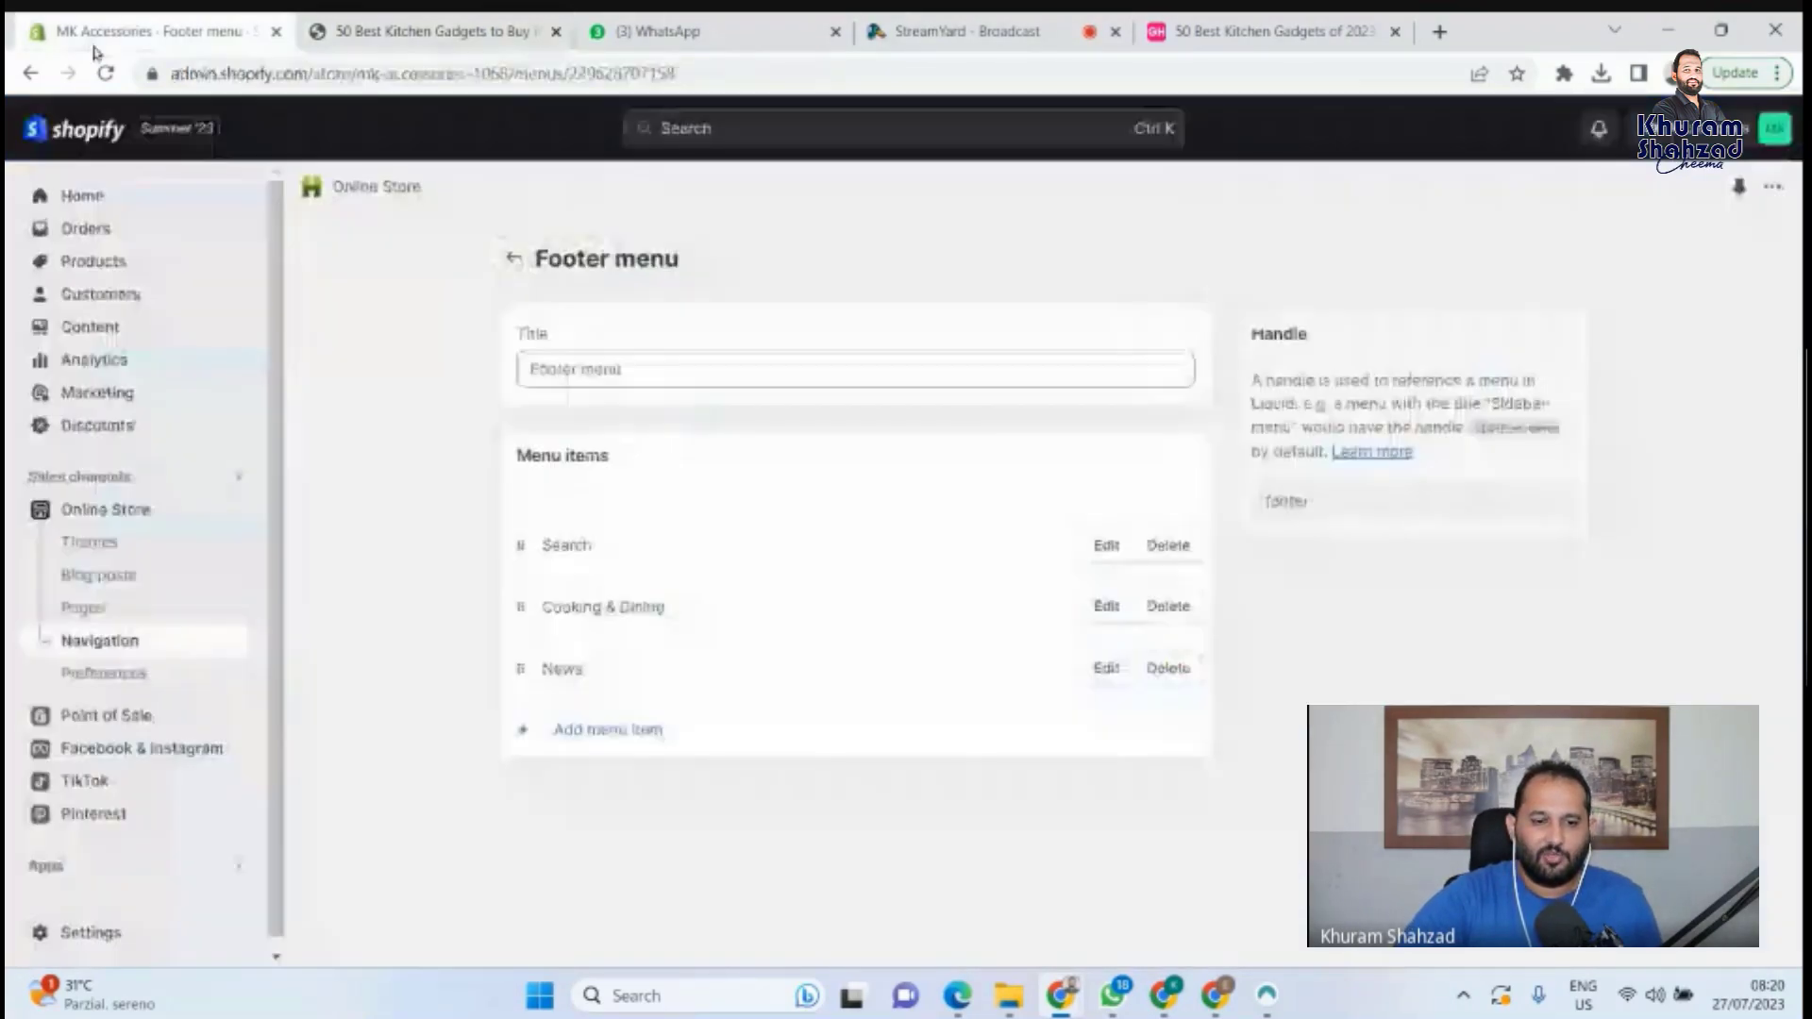
{"action": "left_click", "coordinate": [123, 548]}
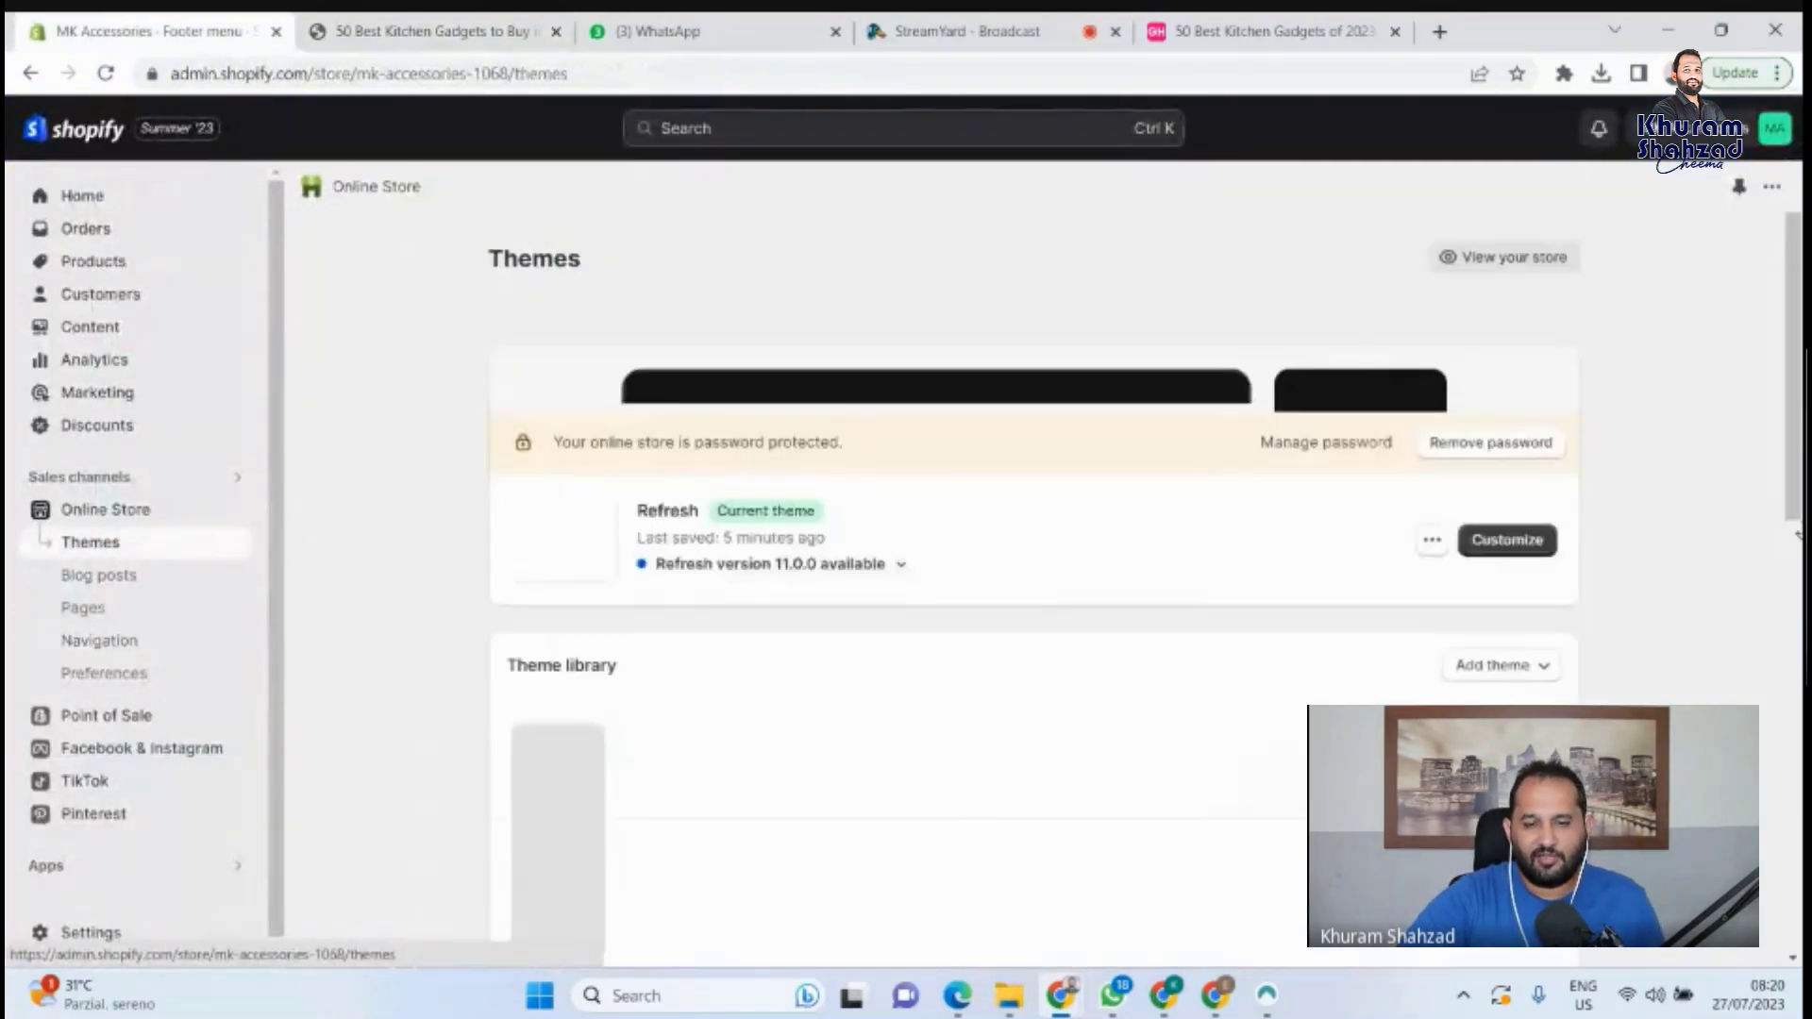
{"action": "left_click", "coordinate": [1508, 799]}
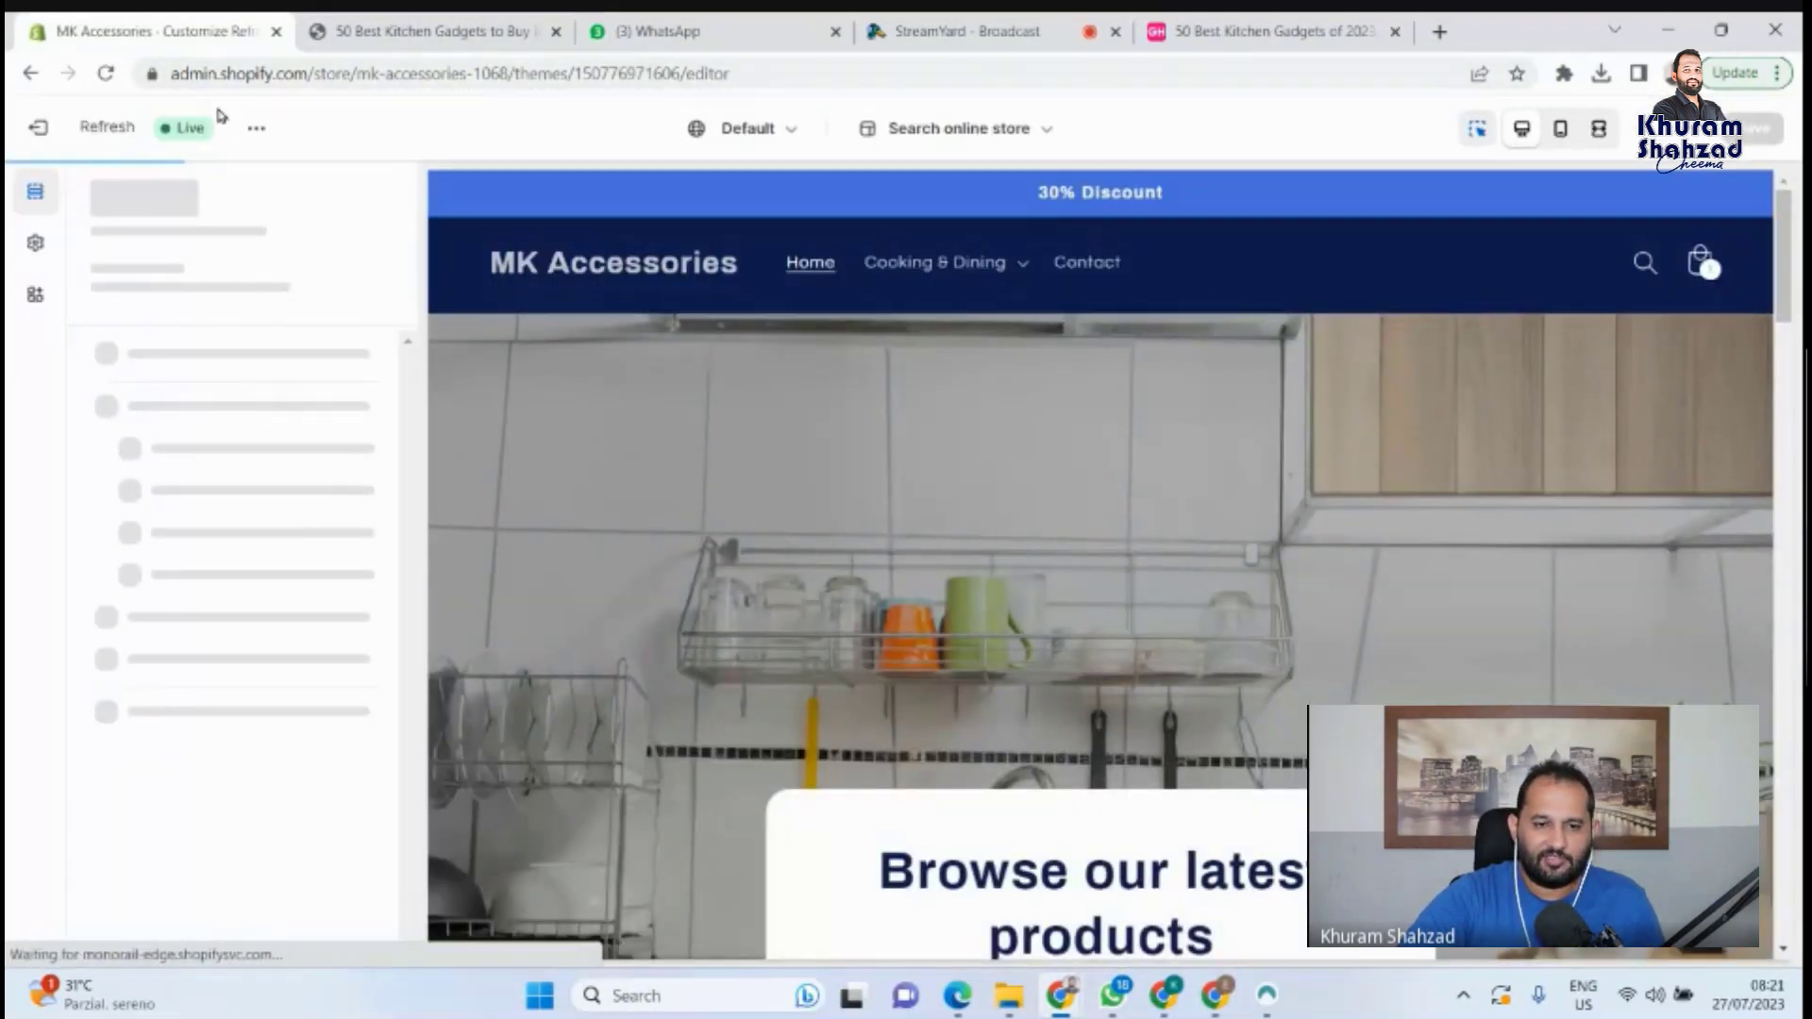
{"action": "left_click", "coordinate": [391, 21]}
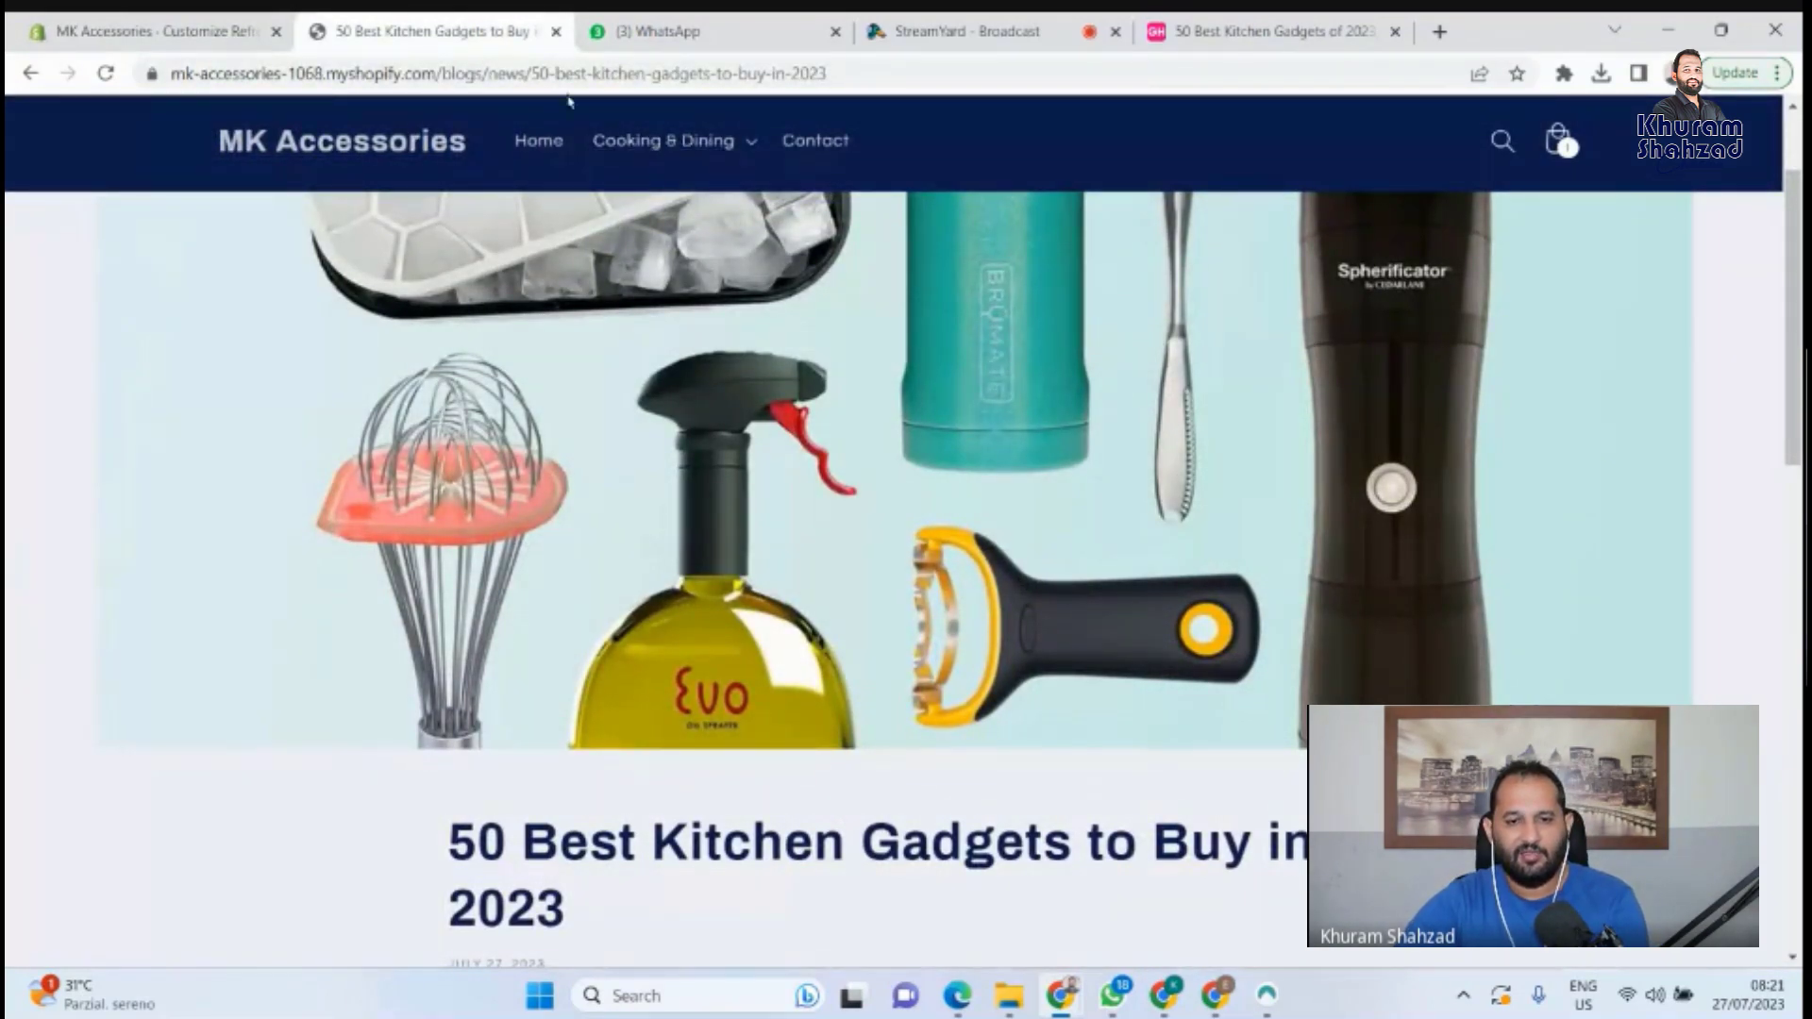
{"action": "left_click_drag", "start_coordinate": [832, 73], "coordinate": [552, 73]}
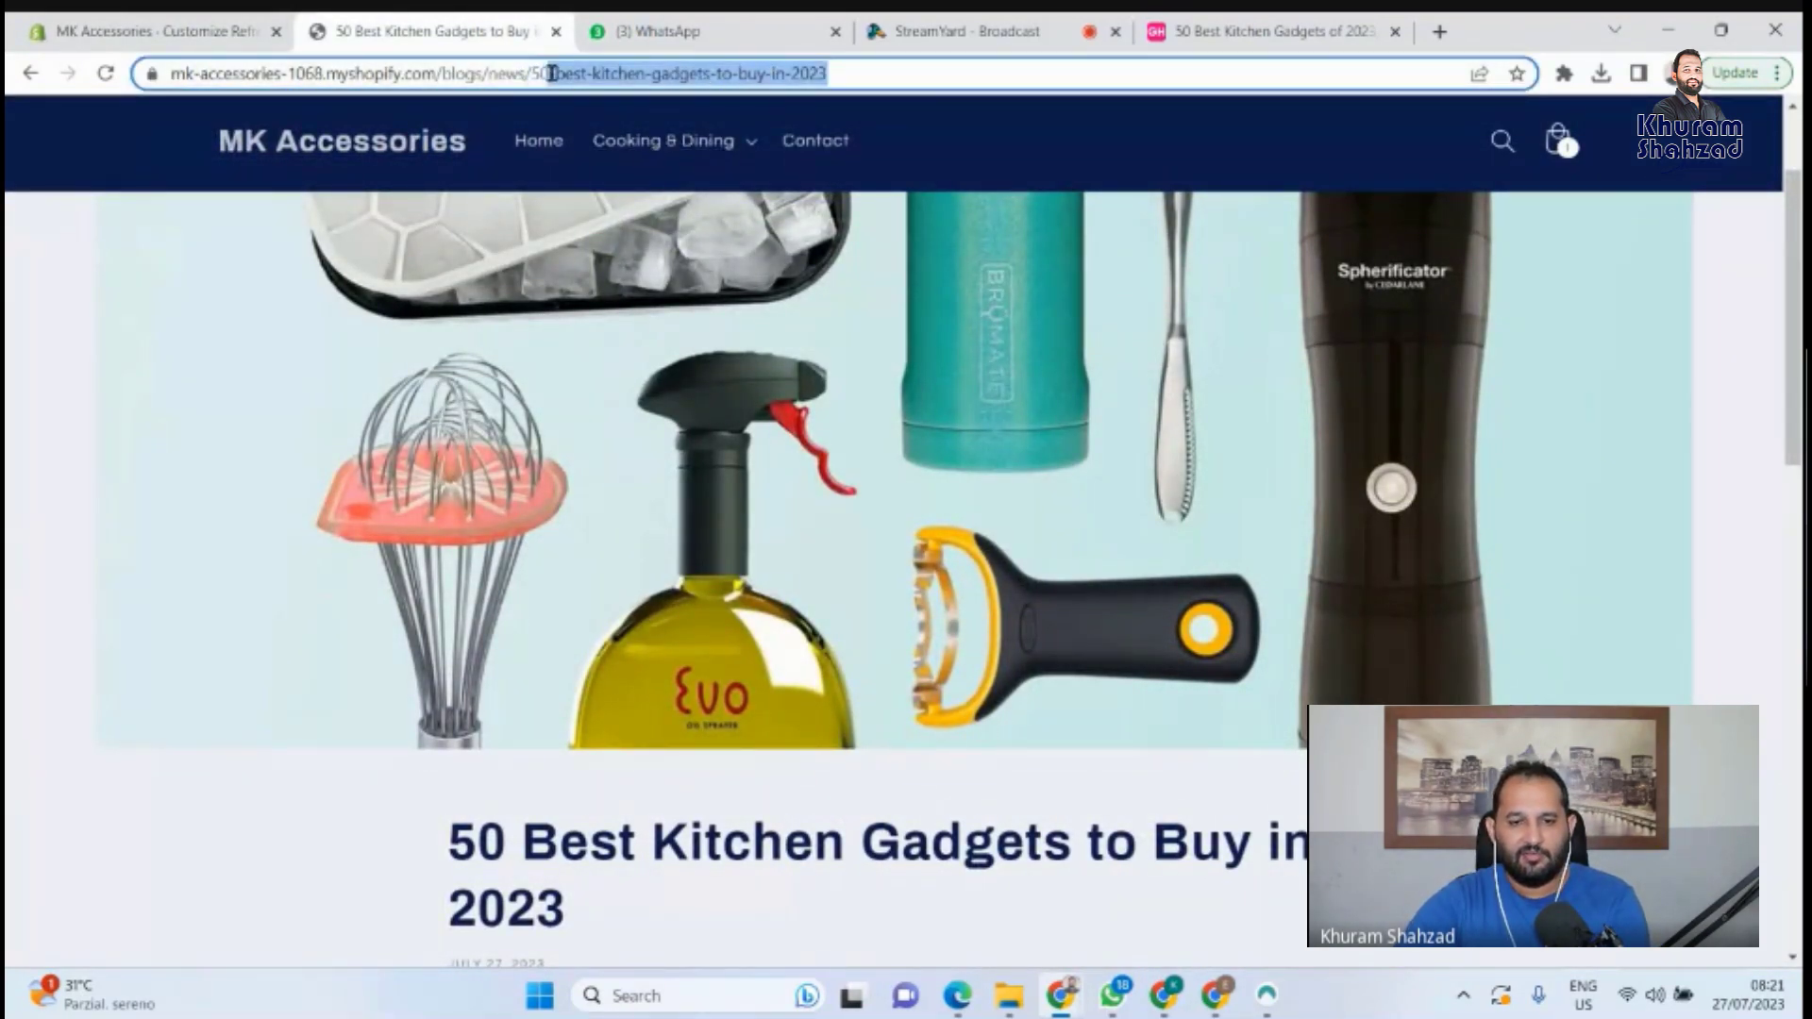
{"action": "left_click", "coordinate": [99, 21]}
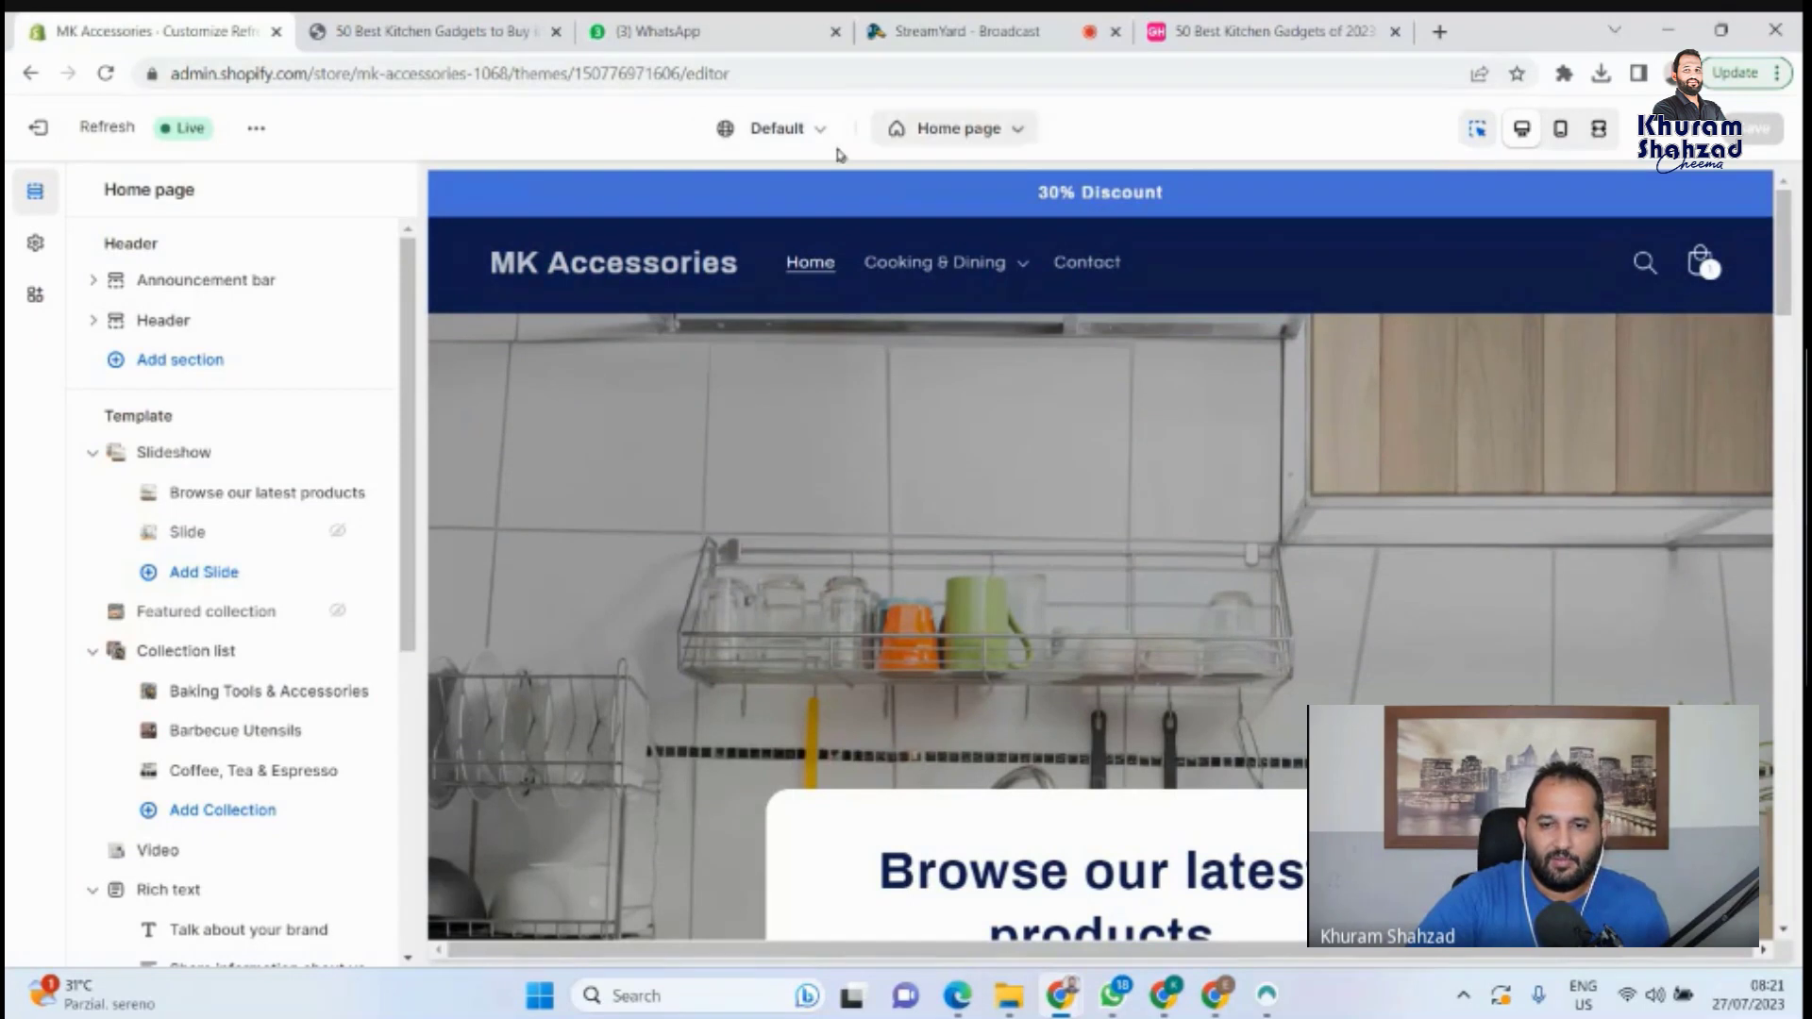
{"action": "left_click", "coordinate": [1008, 134]}
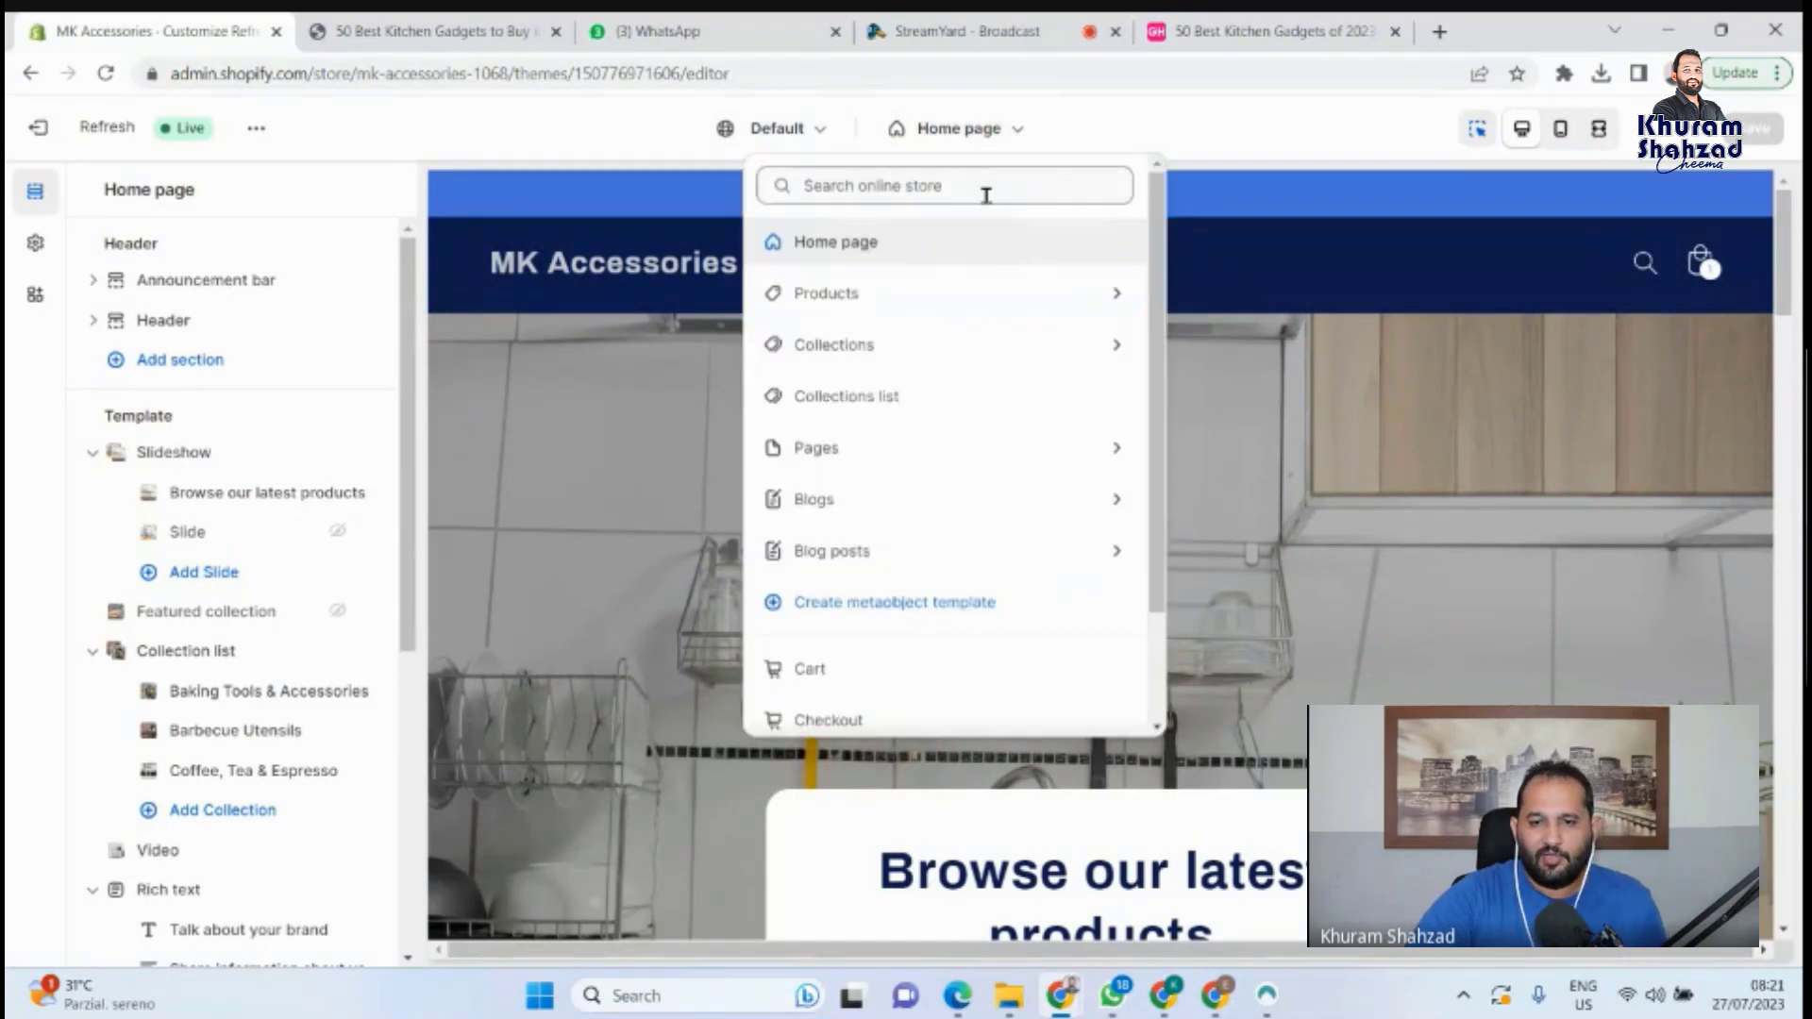
{"action": "left_click", "coordinate": [985, 196]}
{"action": "key", "text": "ctrl+v"}
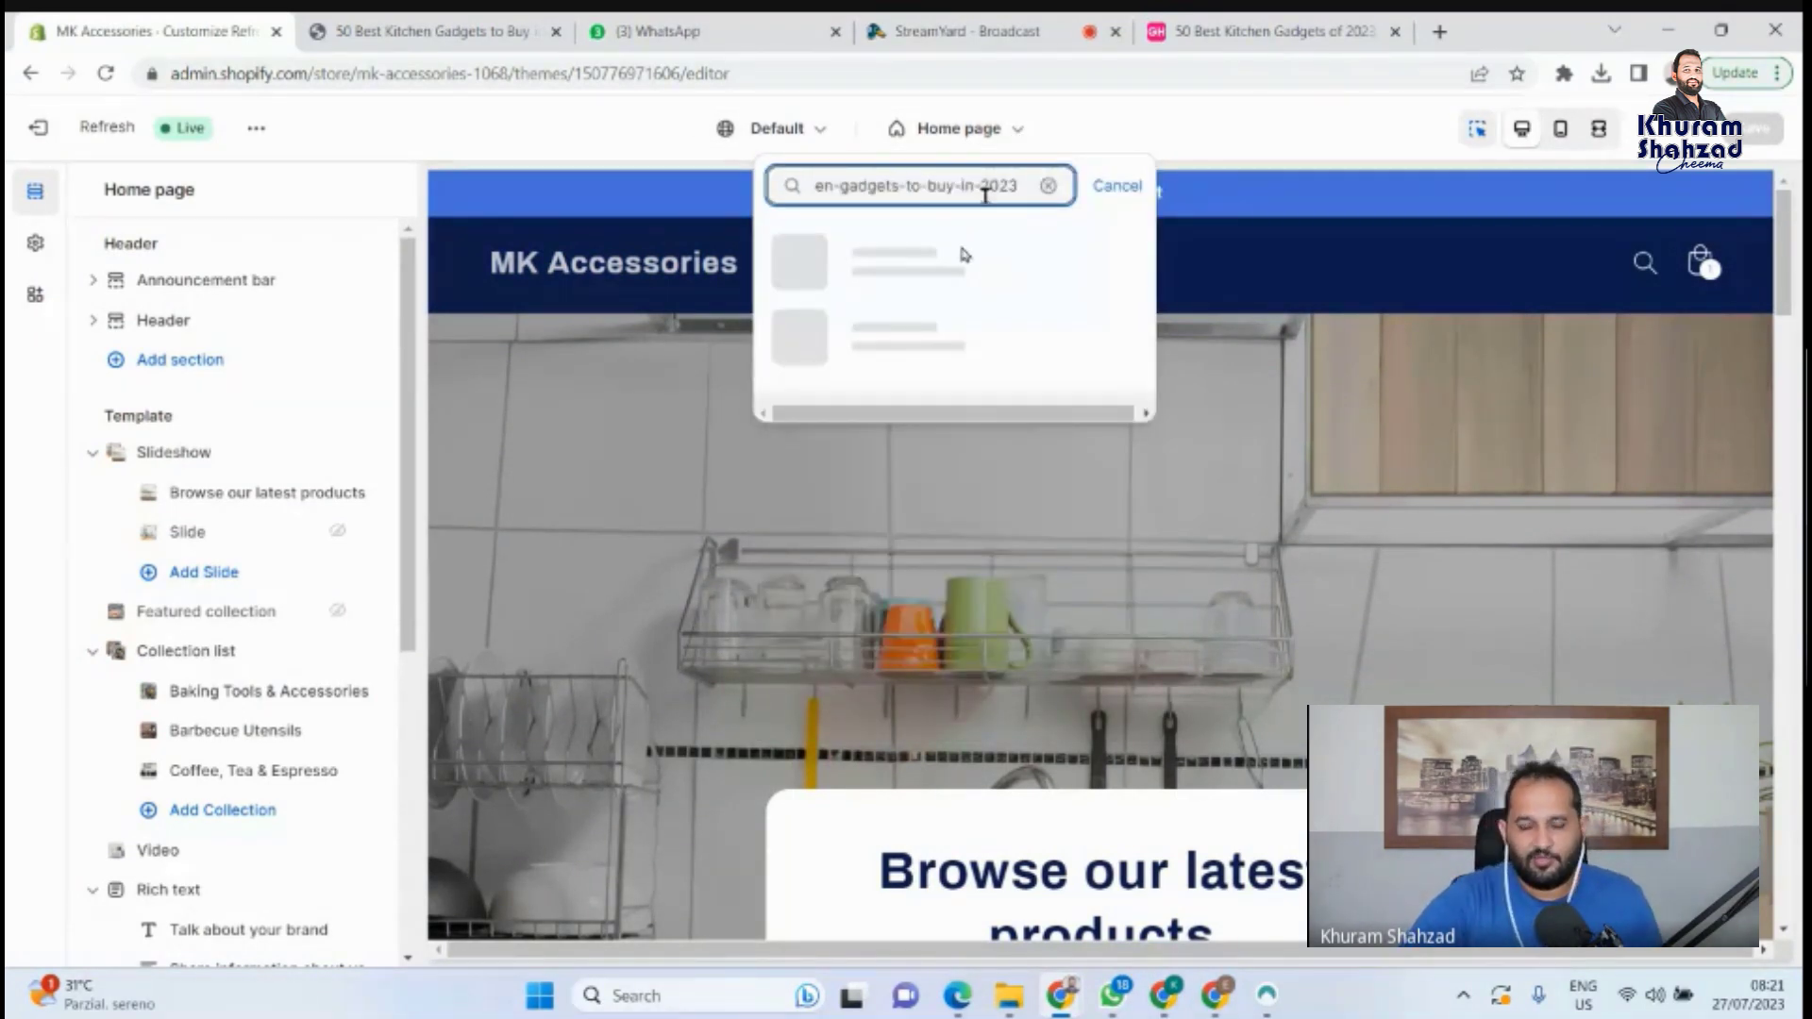
{"action": "left_click", "coordinate": [881, 272]}
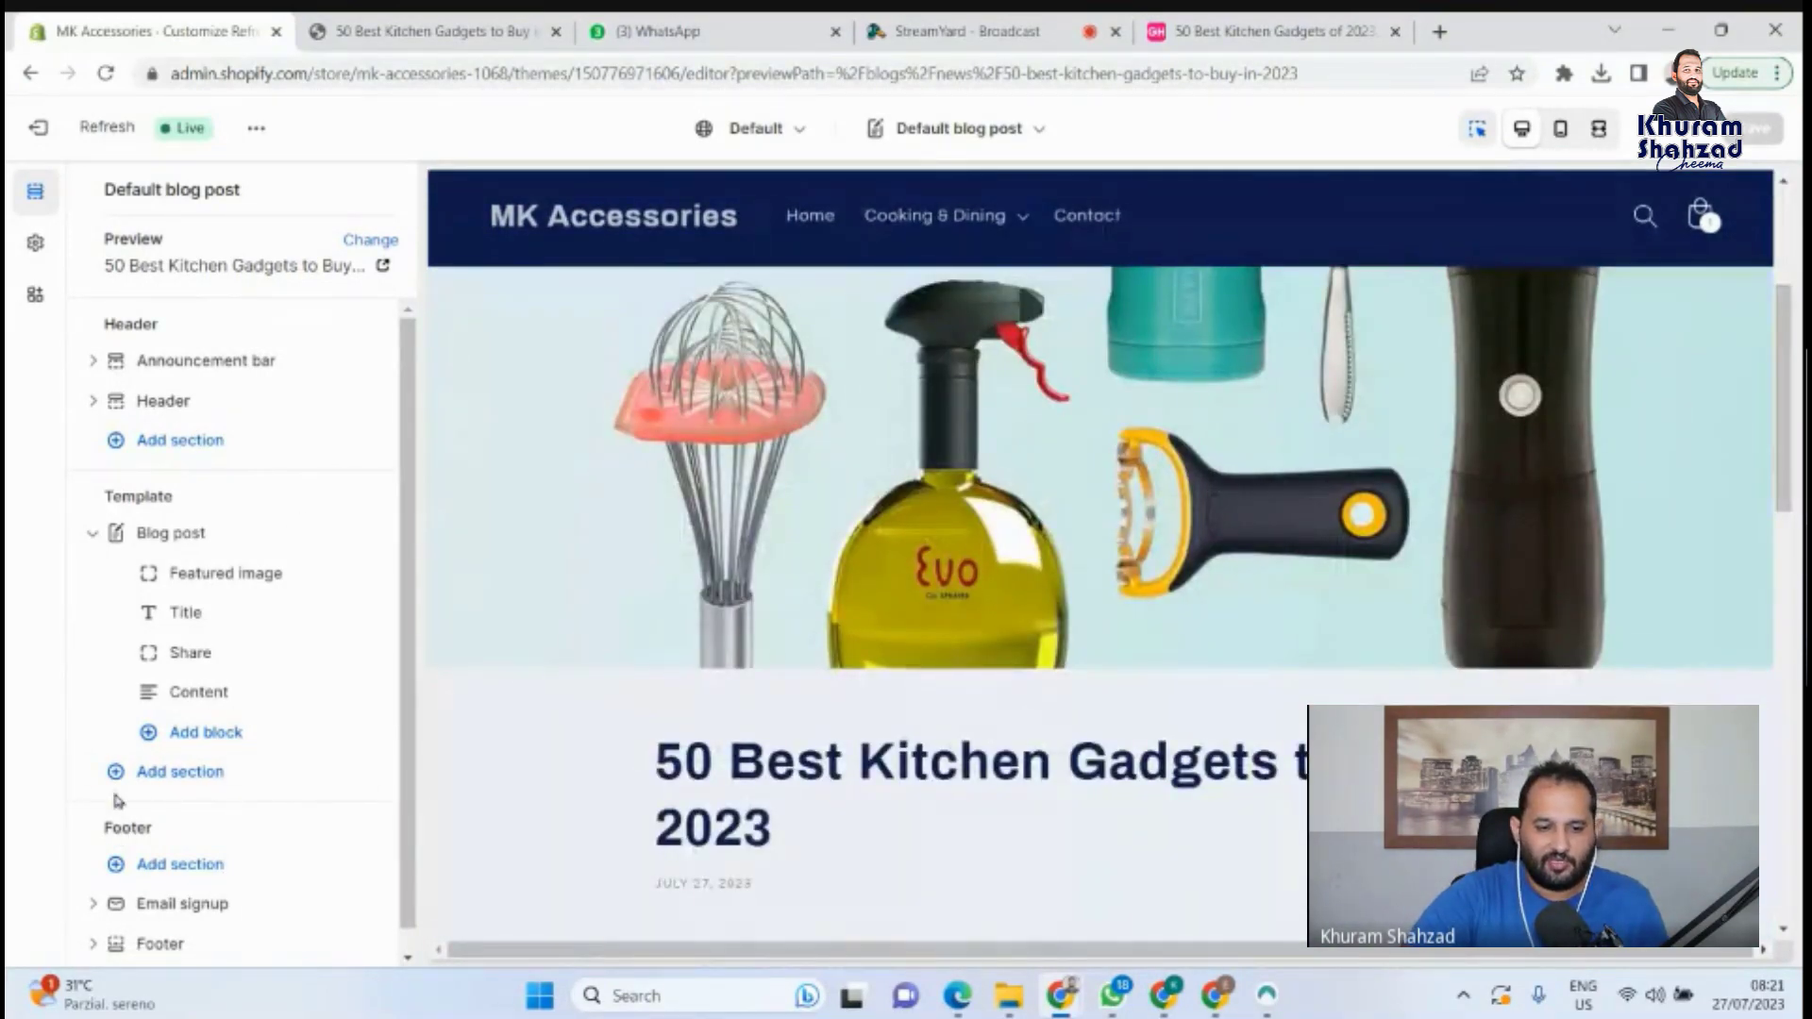
Look over the sections that can be added to the blog post template and the Blog post section's settings, and exit the theme editor.
{"action": "left_click", "coordinate": [151, 772]}
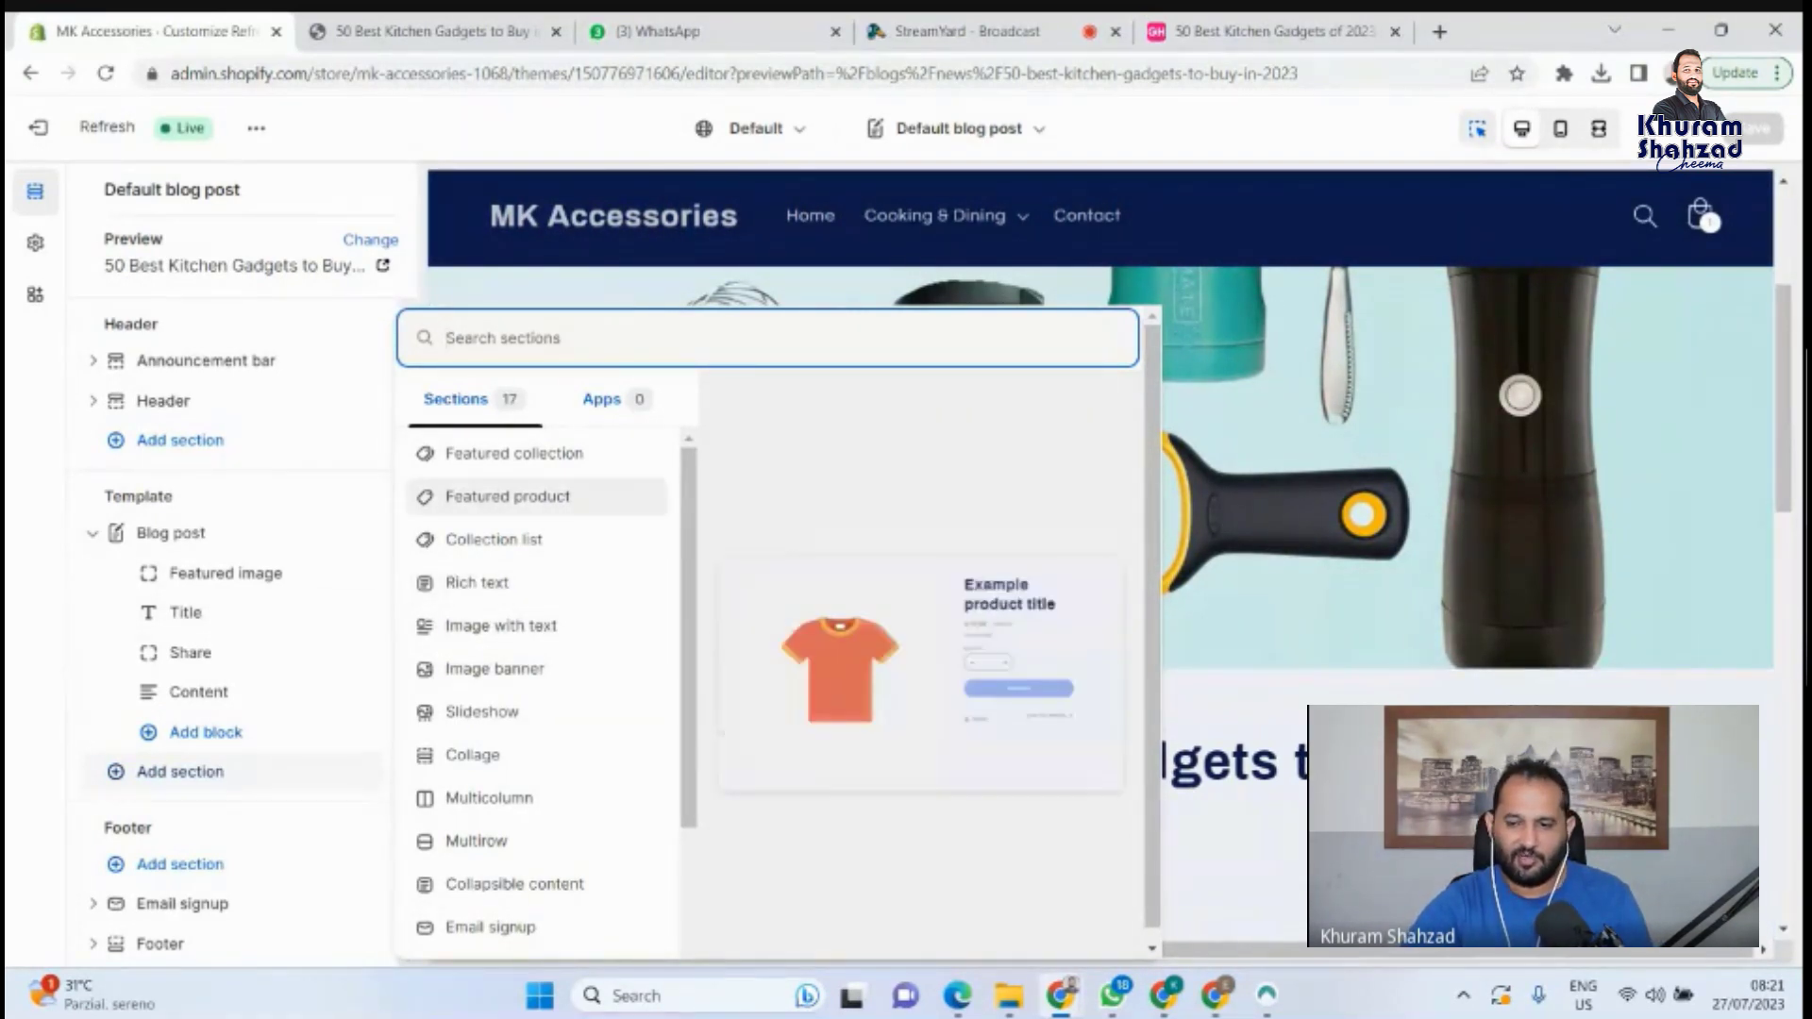
{"action": "left_click", "coordinate": [171, 533]}
{"action": "left_click", "coordinate": [265, 470]}
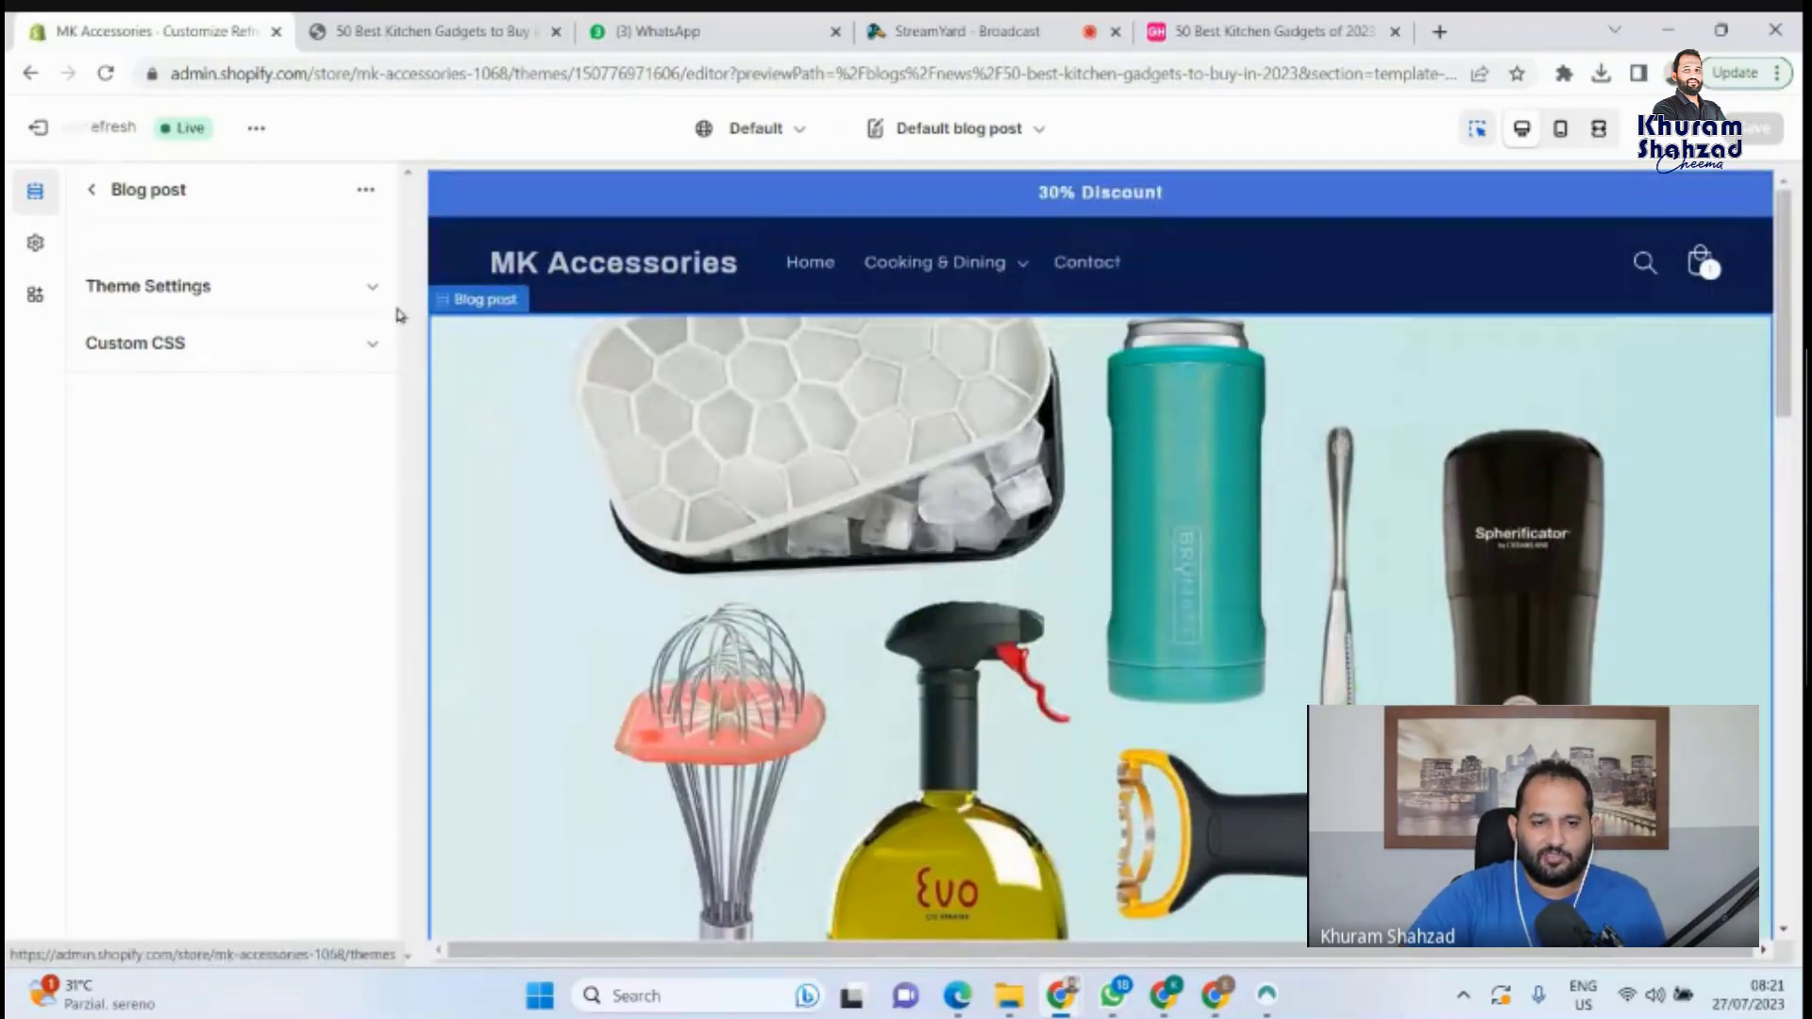
{"action": "left_click", "coordinate": [38, 127]}
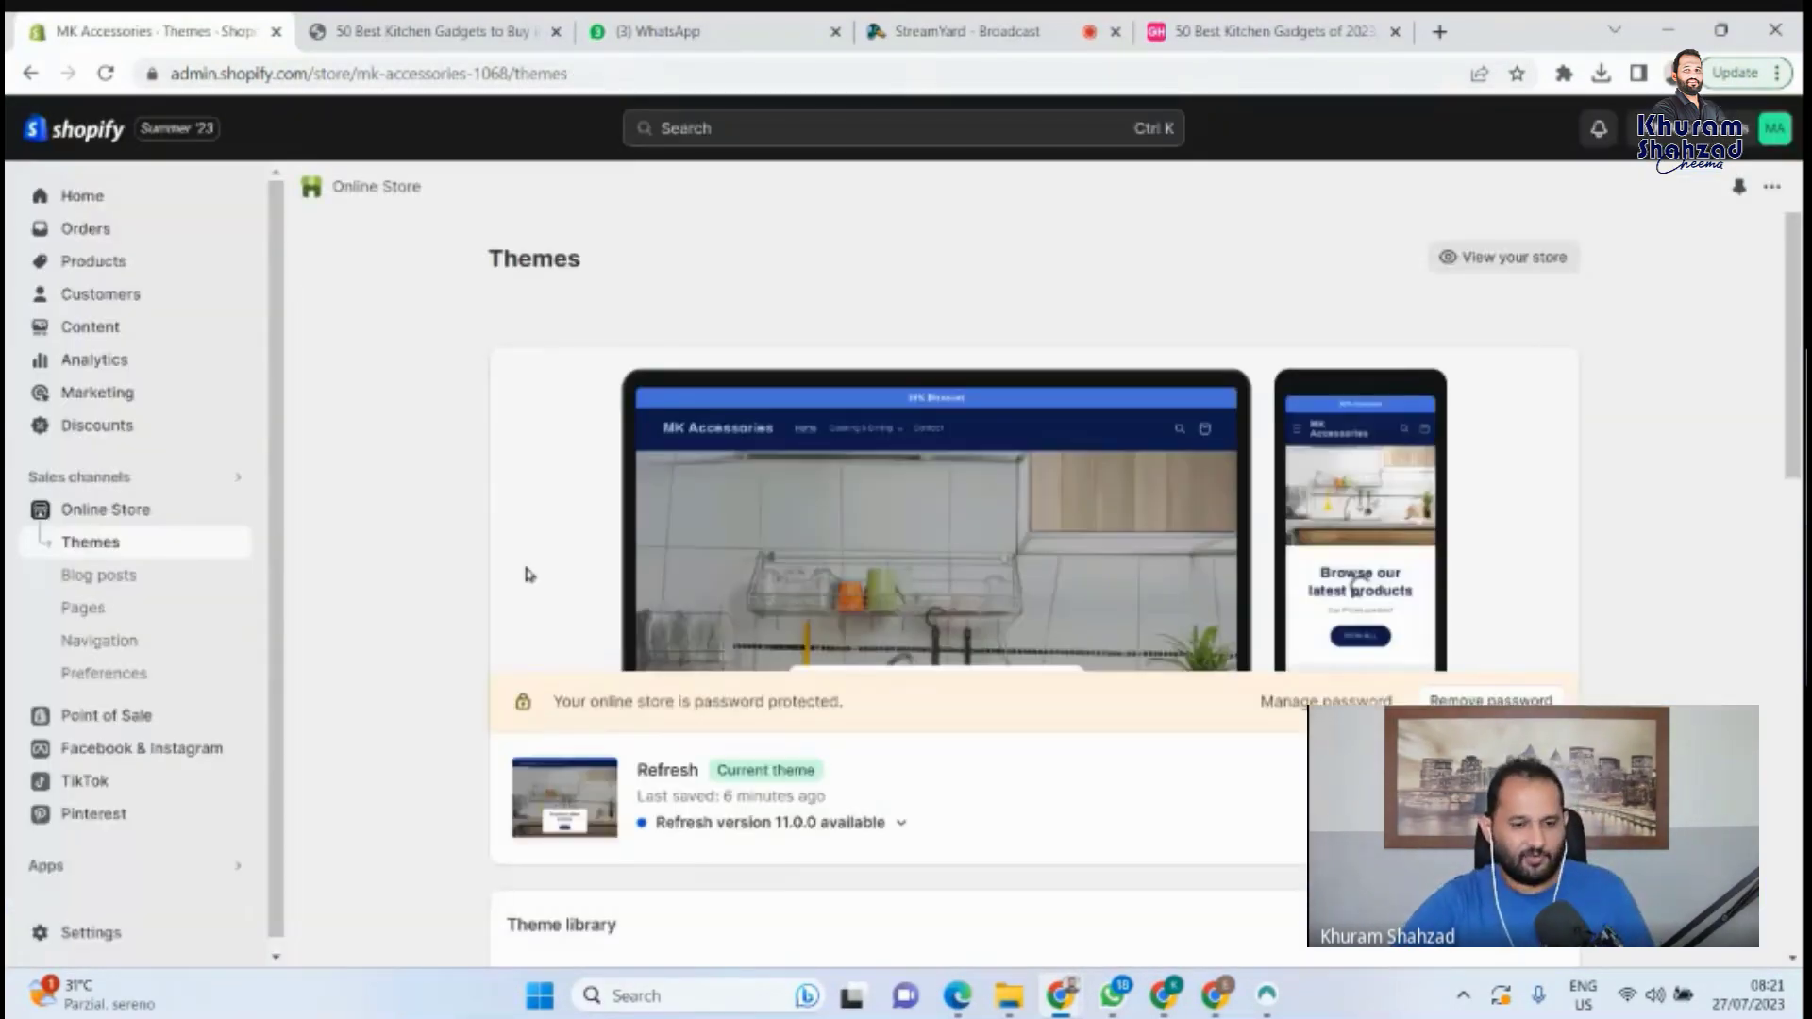
Start a new blog from the blog management page and title it "Information".
{"action": "left_click", "coordinate": [93, 578]}
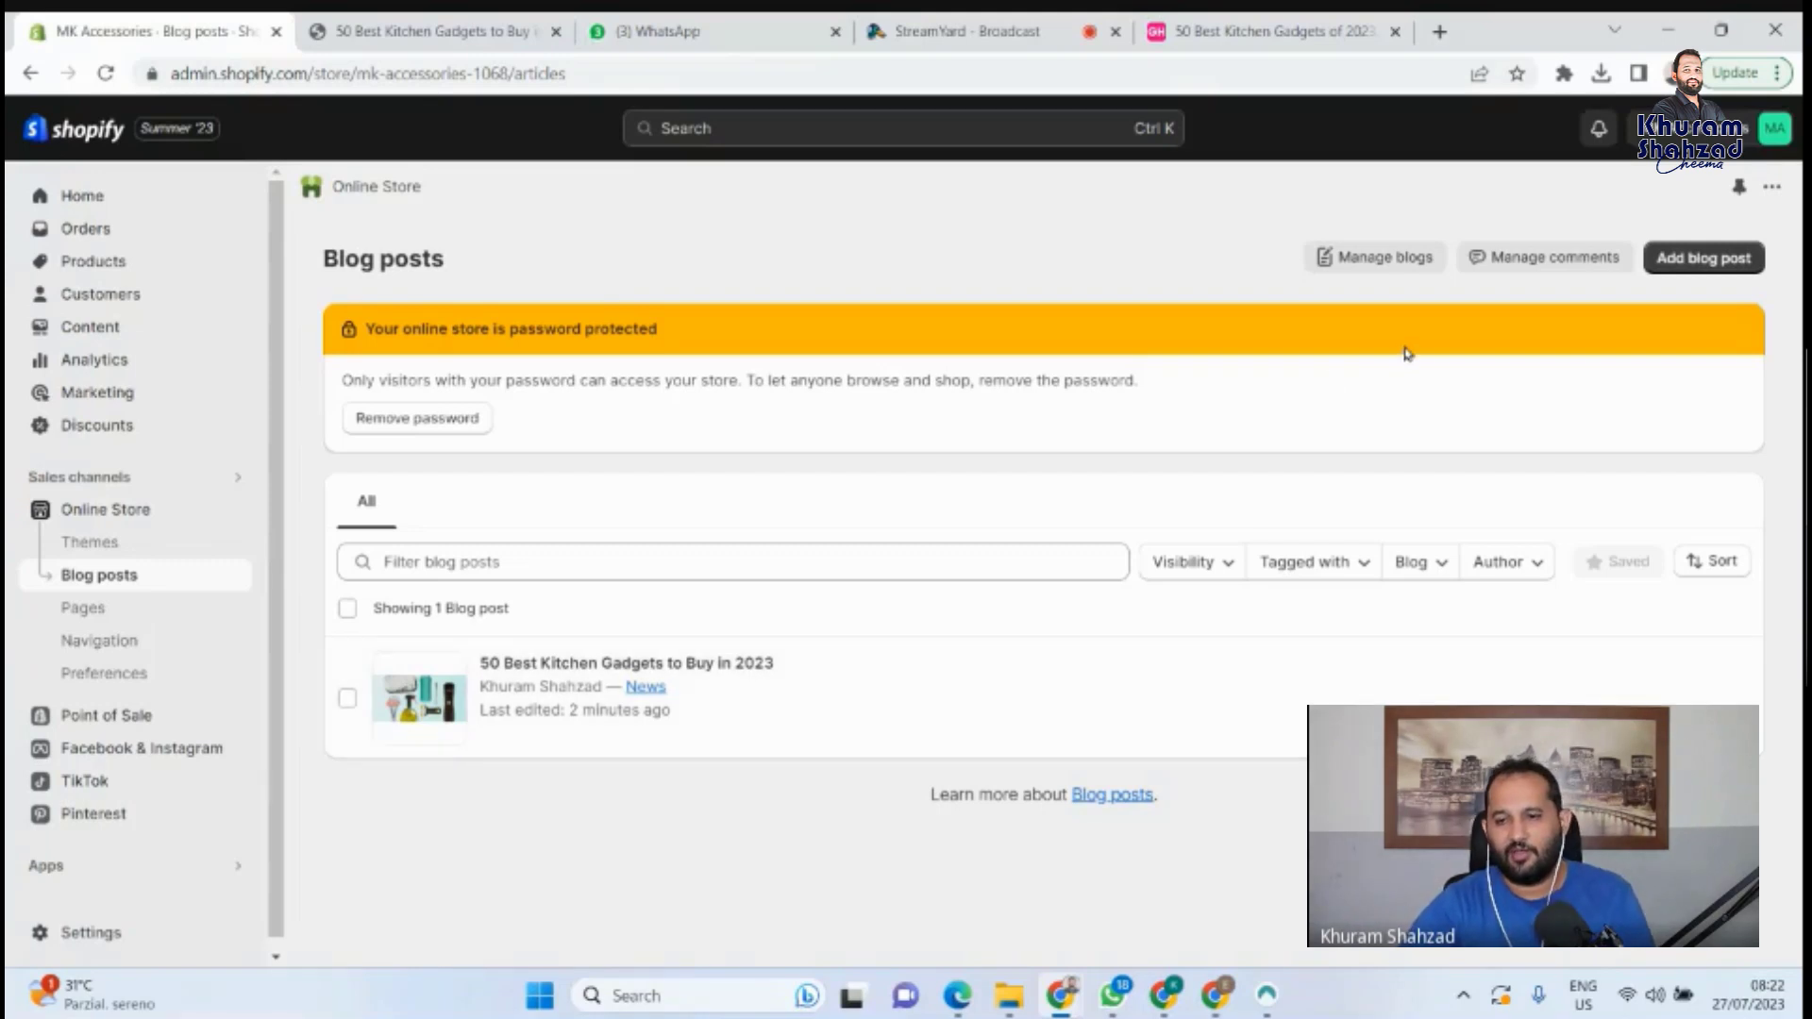
{"action": "left_click", "coordinate": [1383, 263]}
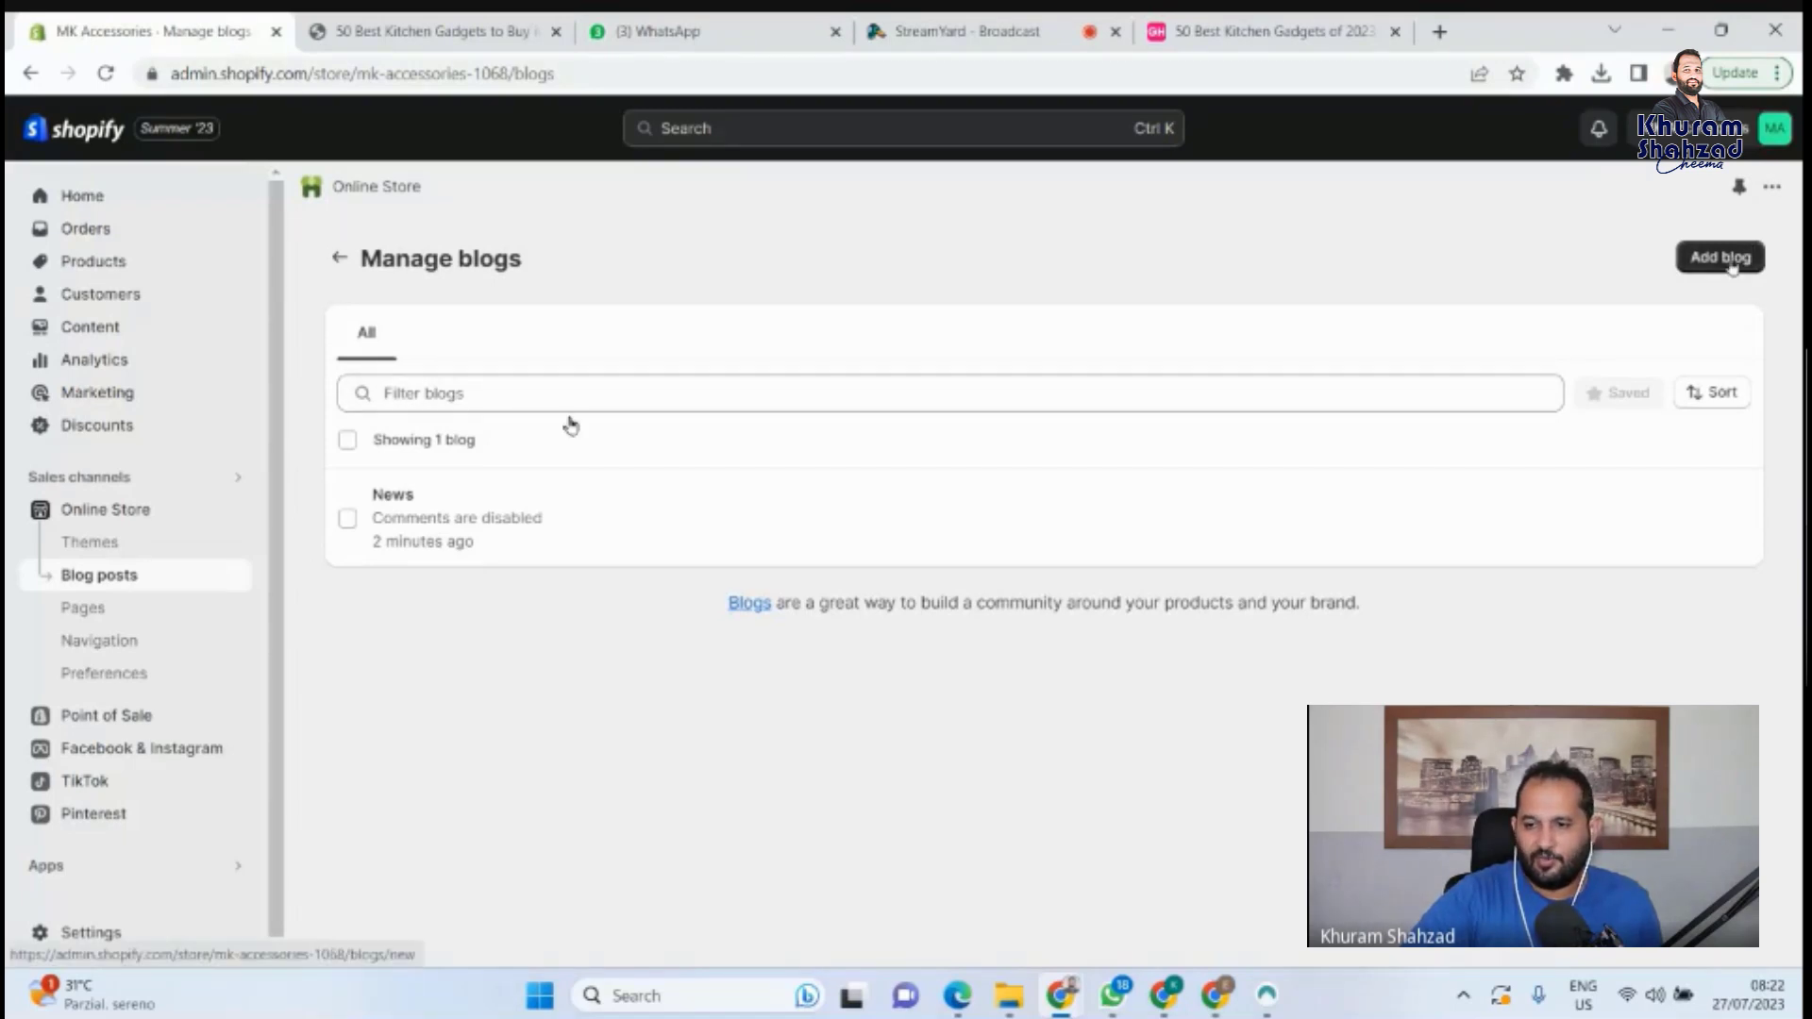
{"action": "left_click", "coordinate": [1702, 264]}
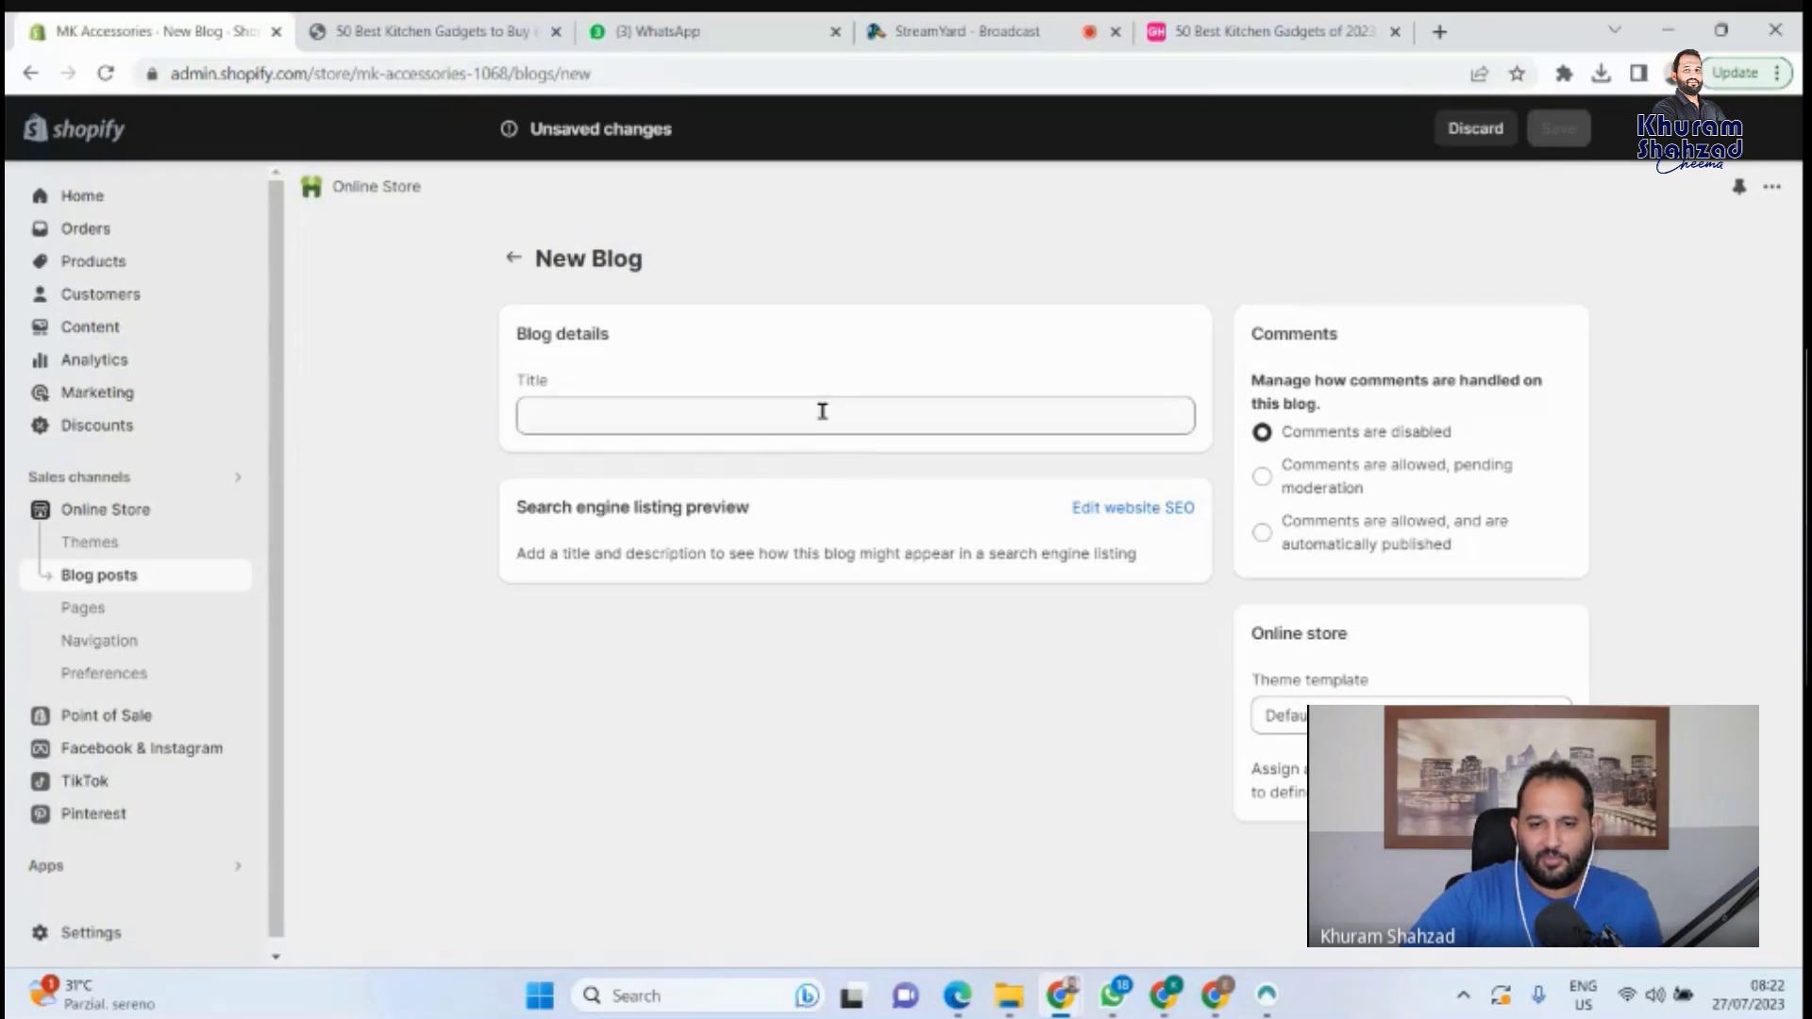
{"action": "left_click", "coordinate": [822, 412]}
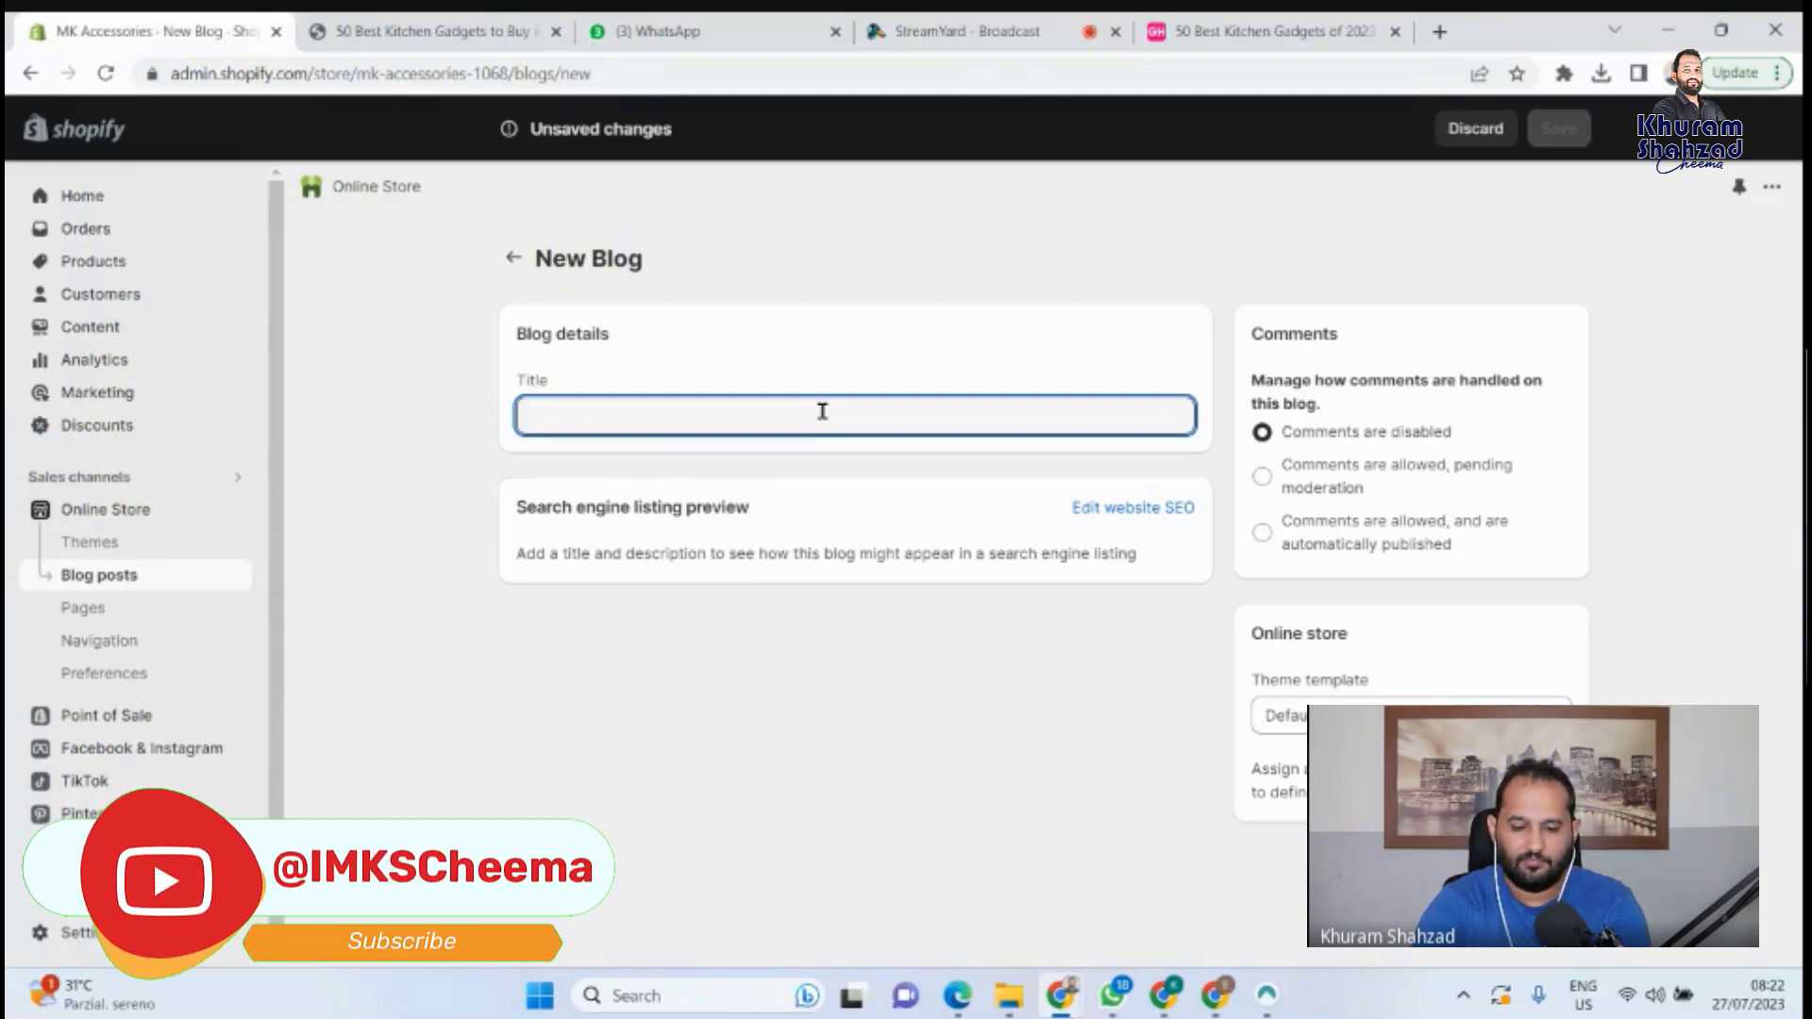
{"action": "type", "text": "C"}
{"action": "type", "text": "nf"}
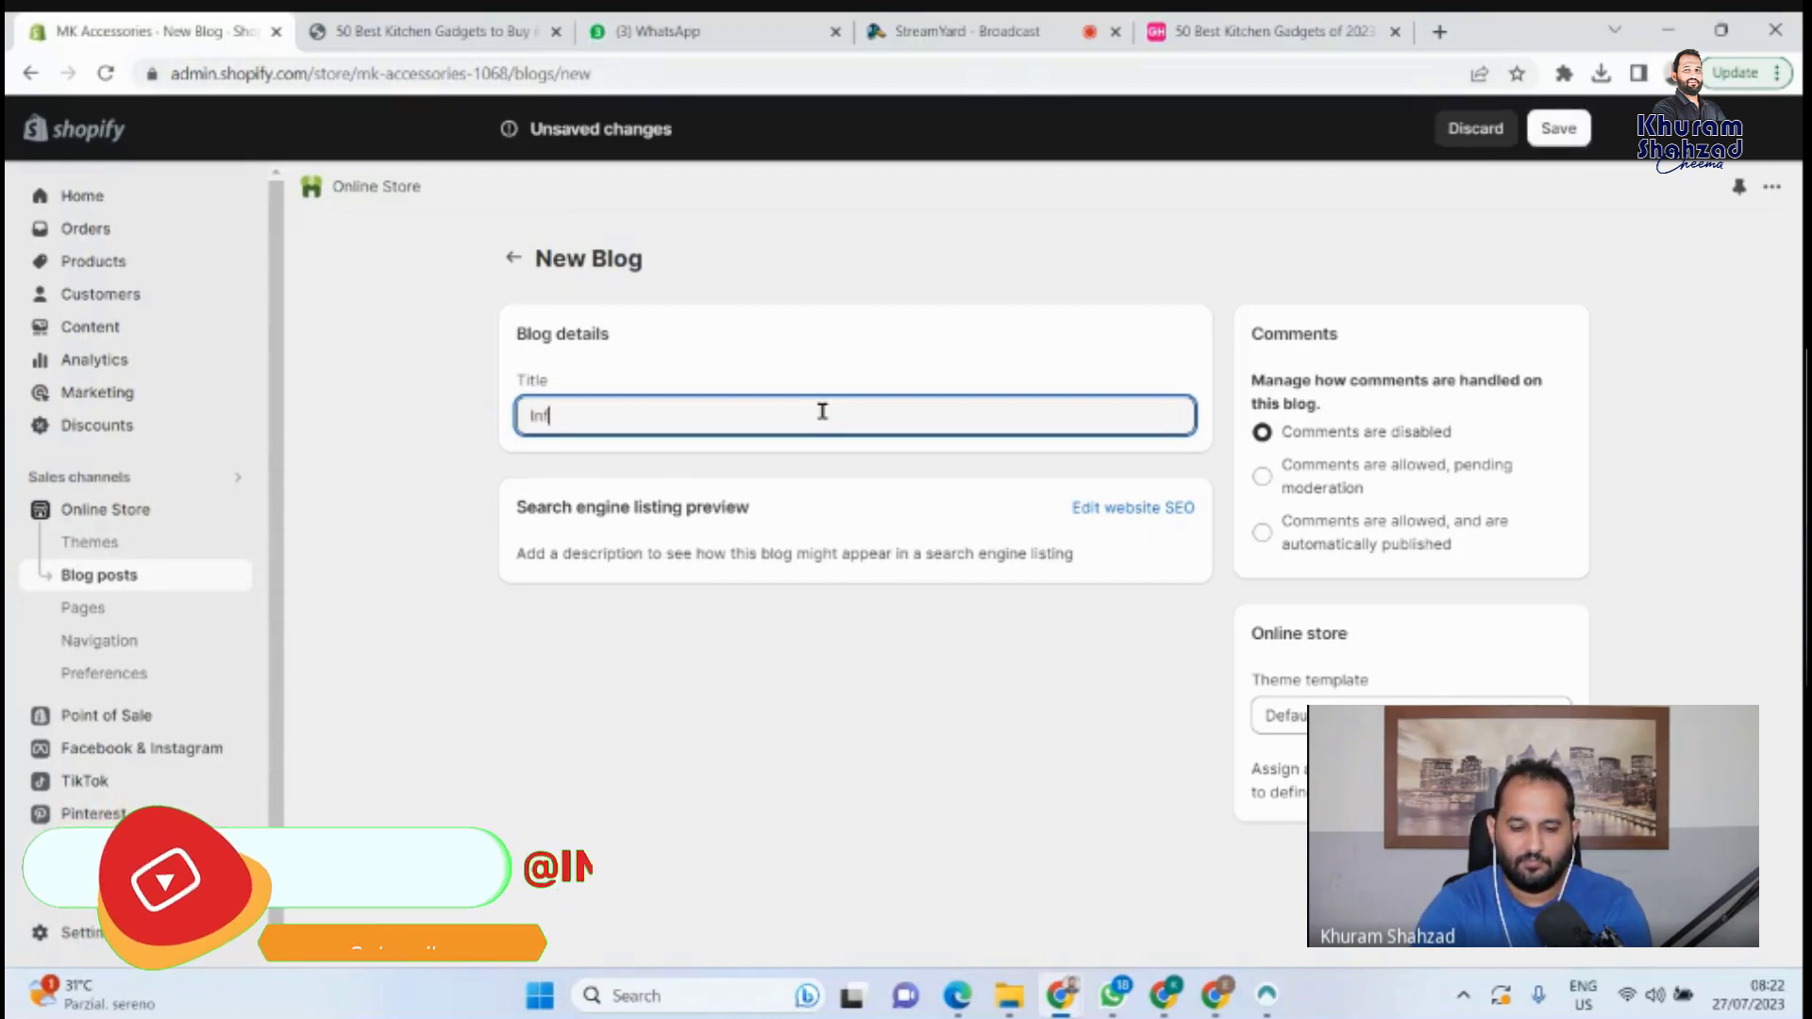
{"action": "type", "text": "ormation"}
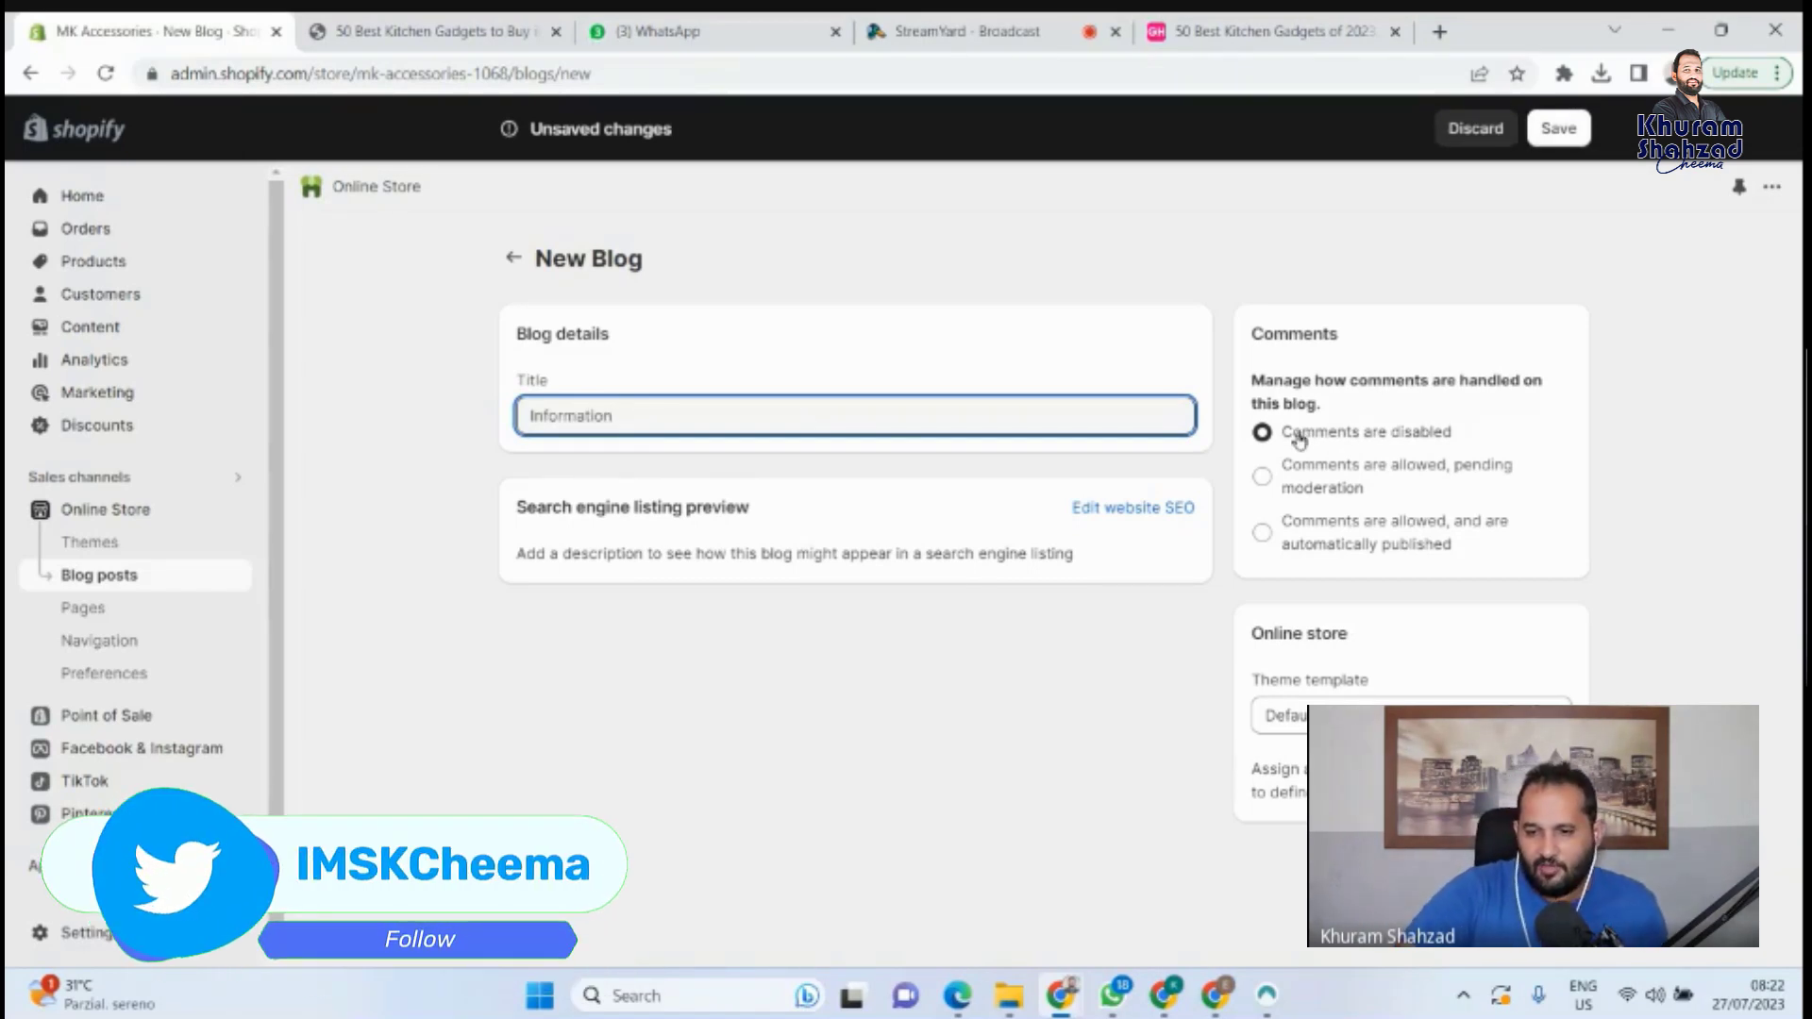
Allow comments pending moderation on the new Information blog and save it.
{"action": "left_click", "coordinate": [1265, 479]}
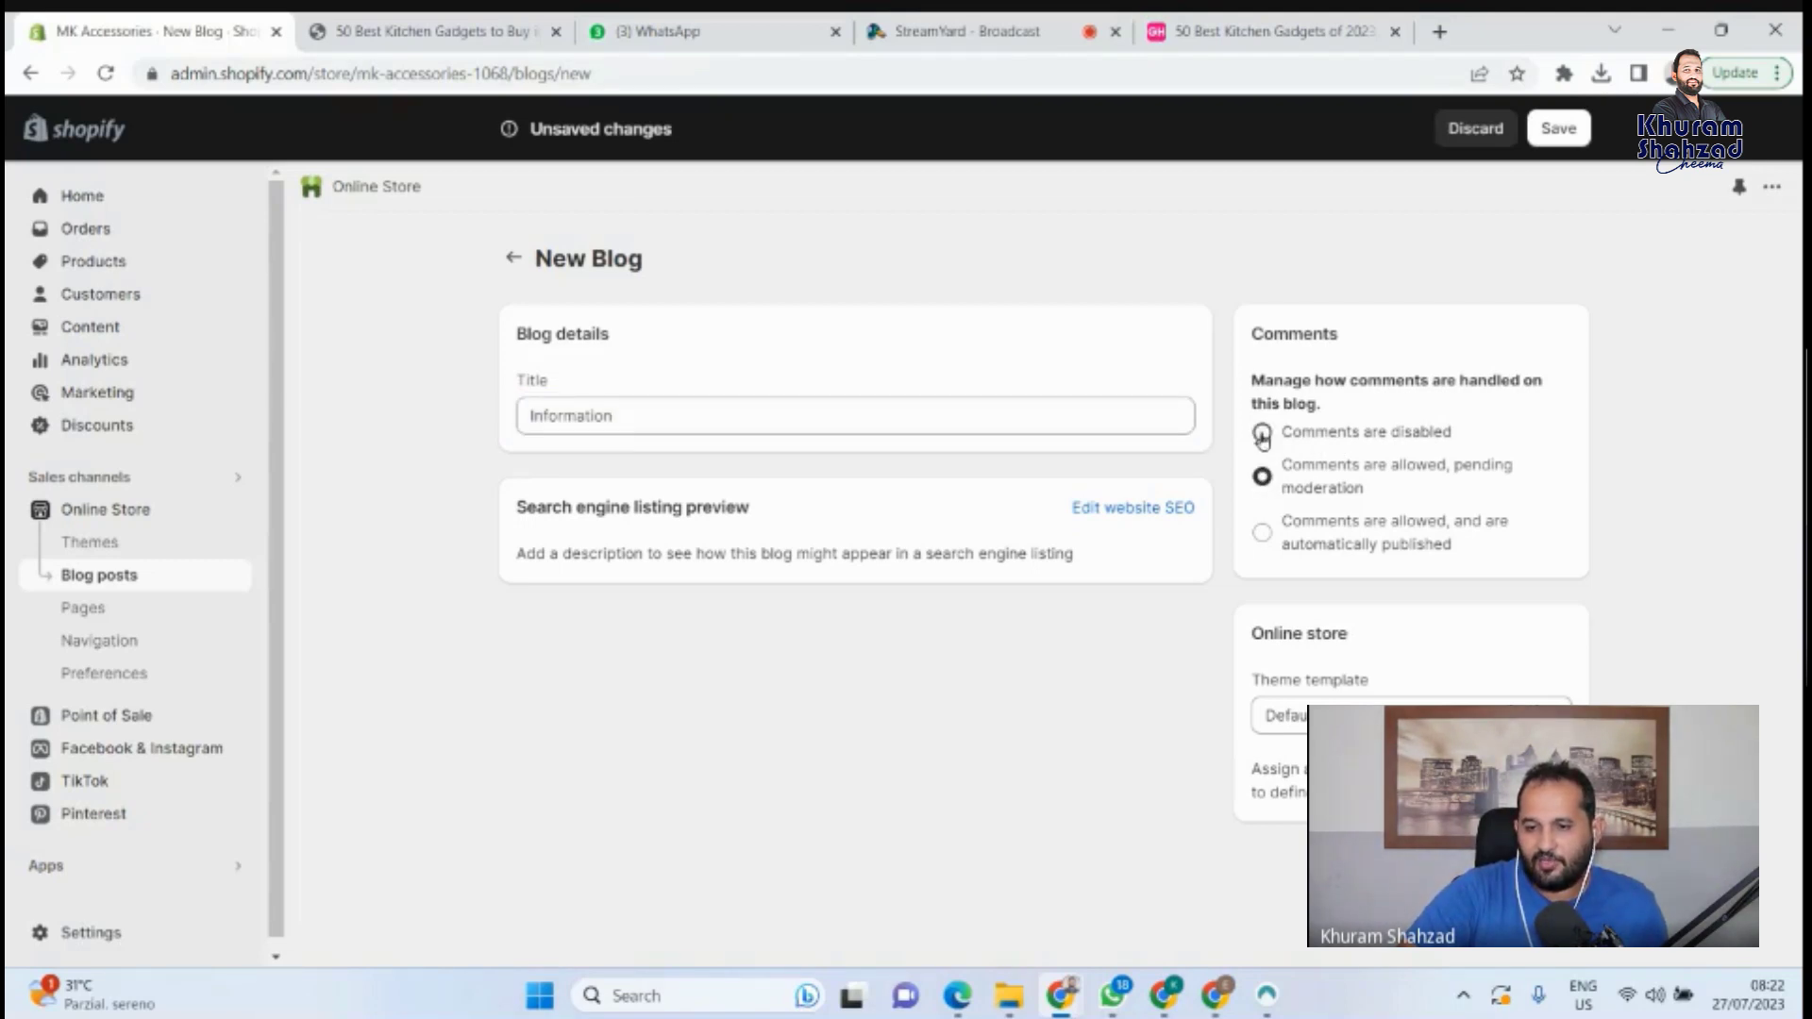
{"action": "left_click", "coordinate": [1264, 436]}
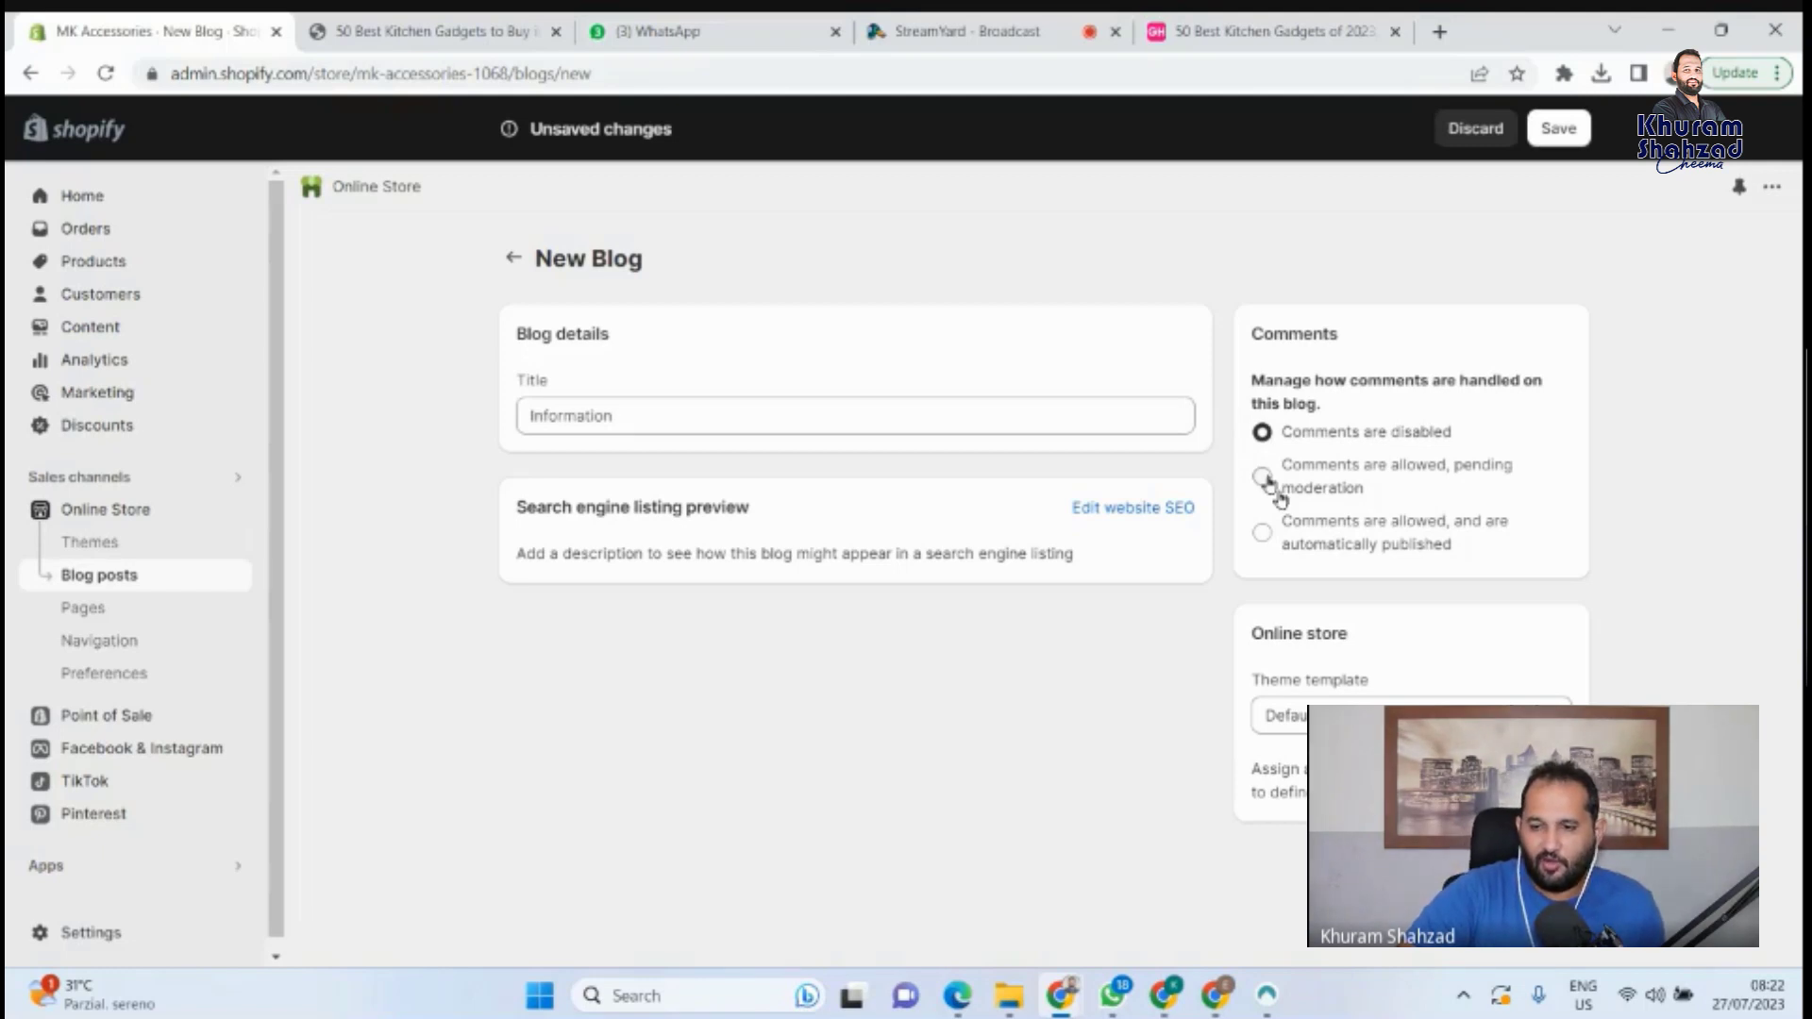
{"action": "left_click", "coordinate": [1266, 478]}
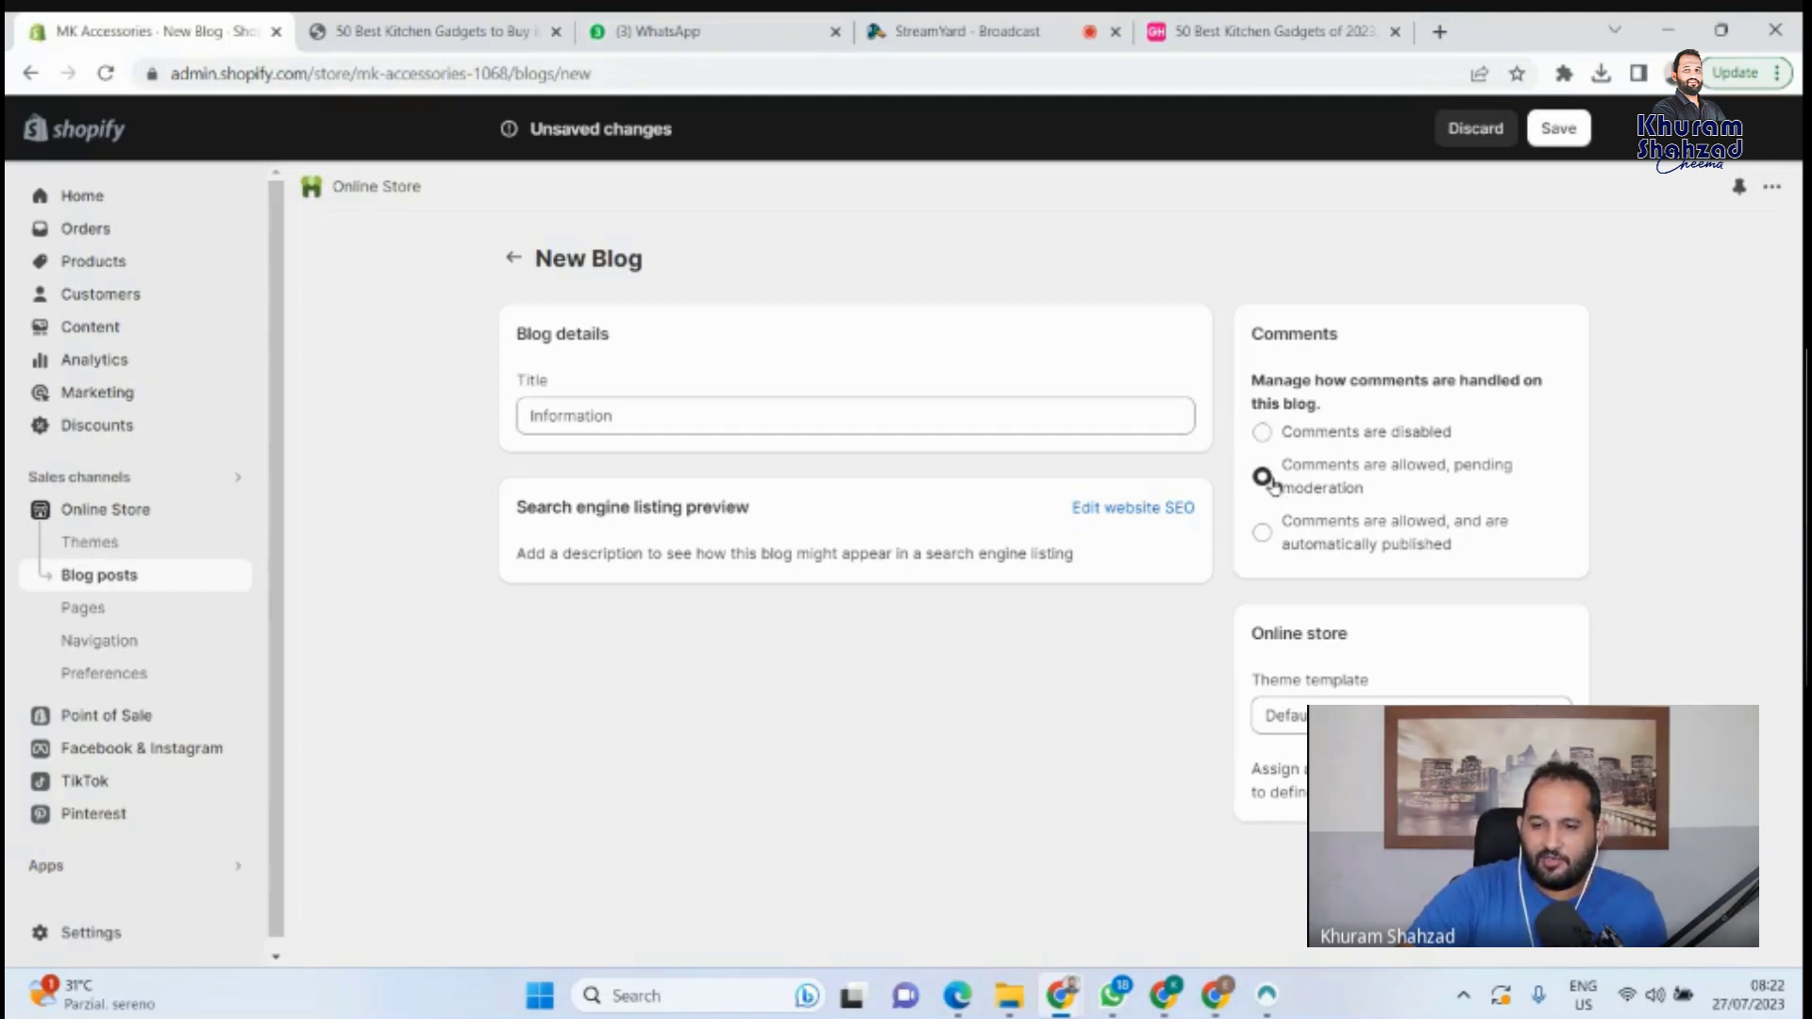
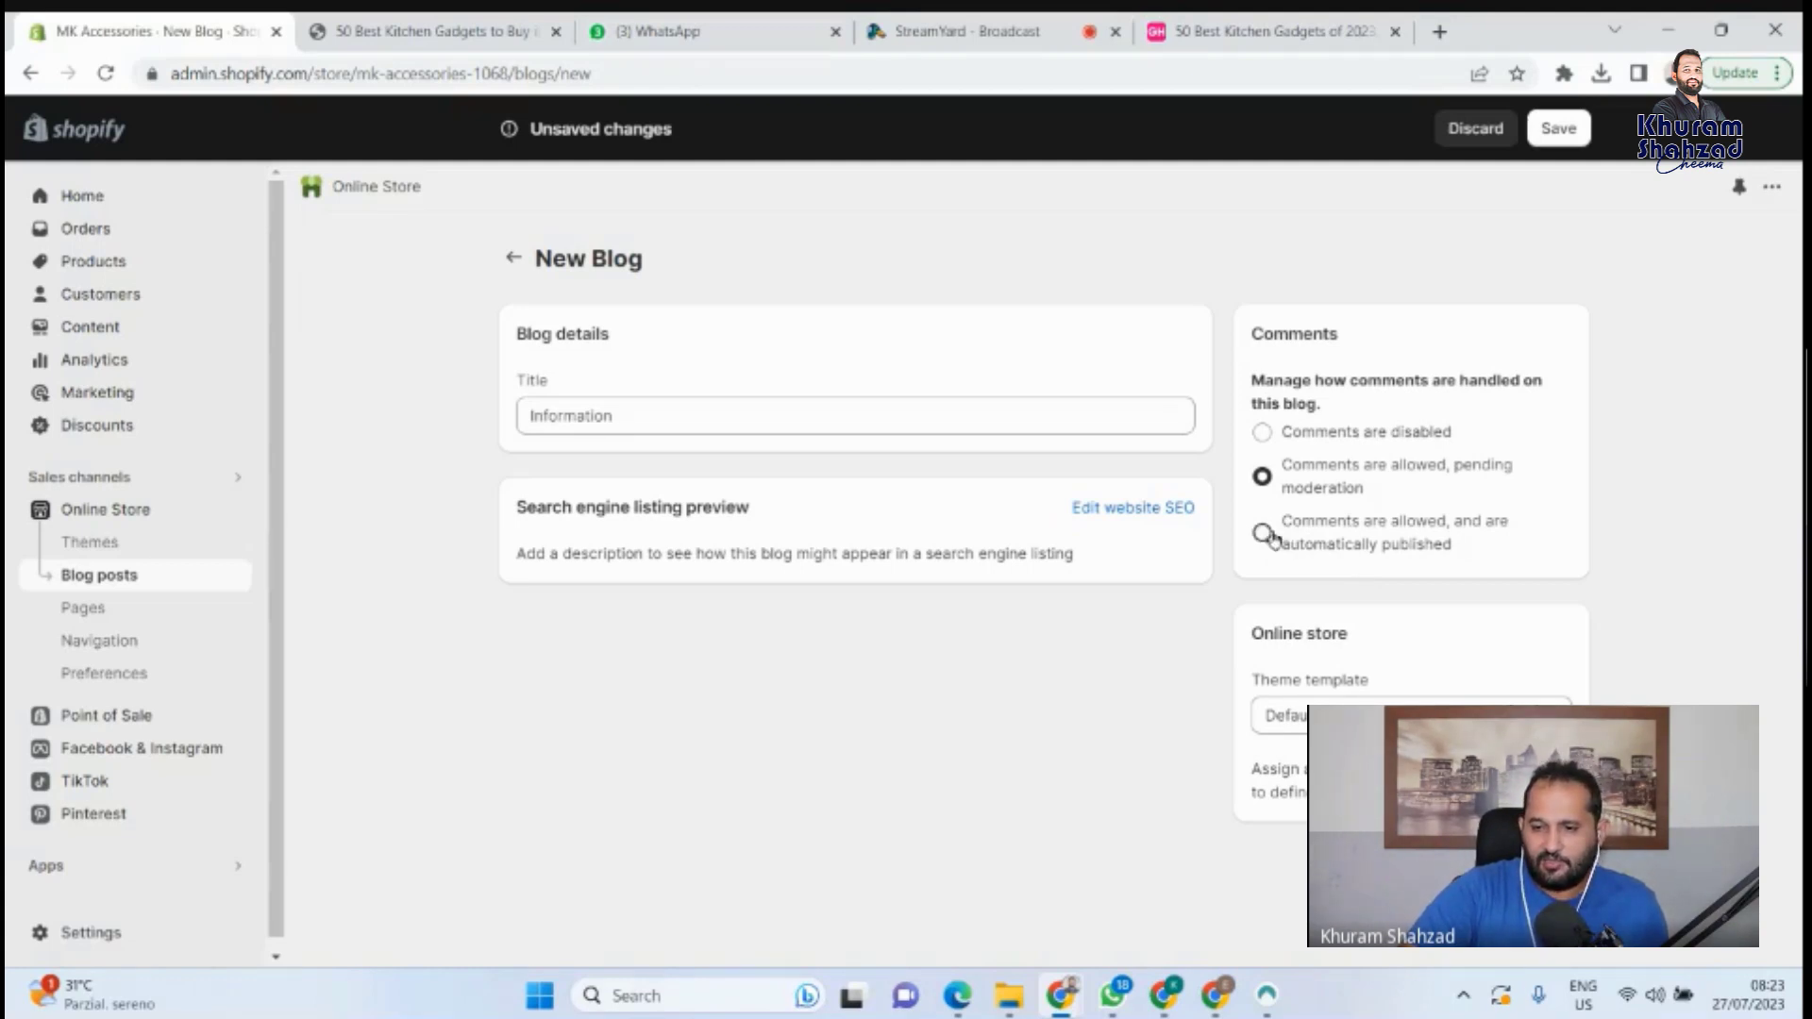
{"action": "left_click", "coordinate": [1263, 534]}
{"action": "left_click", "coordinate": [1262, 479]}
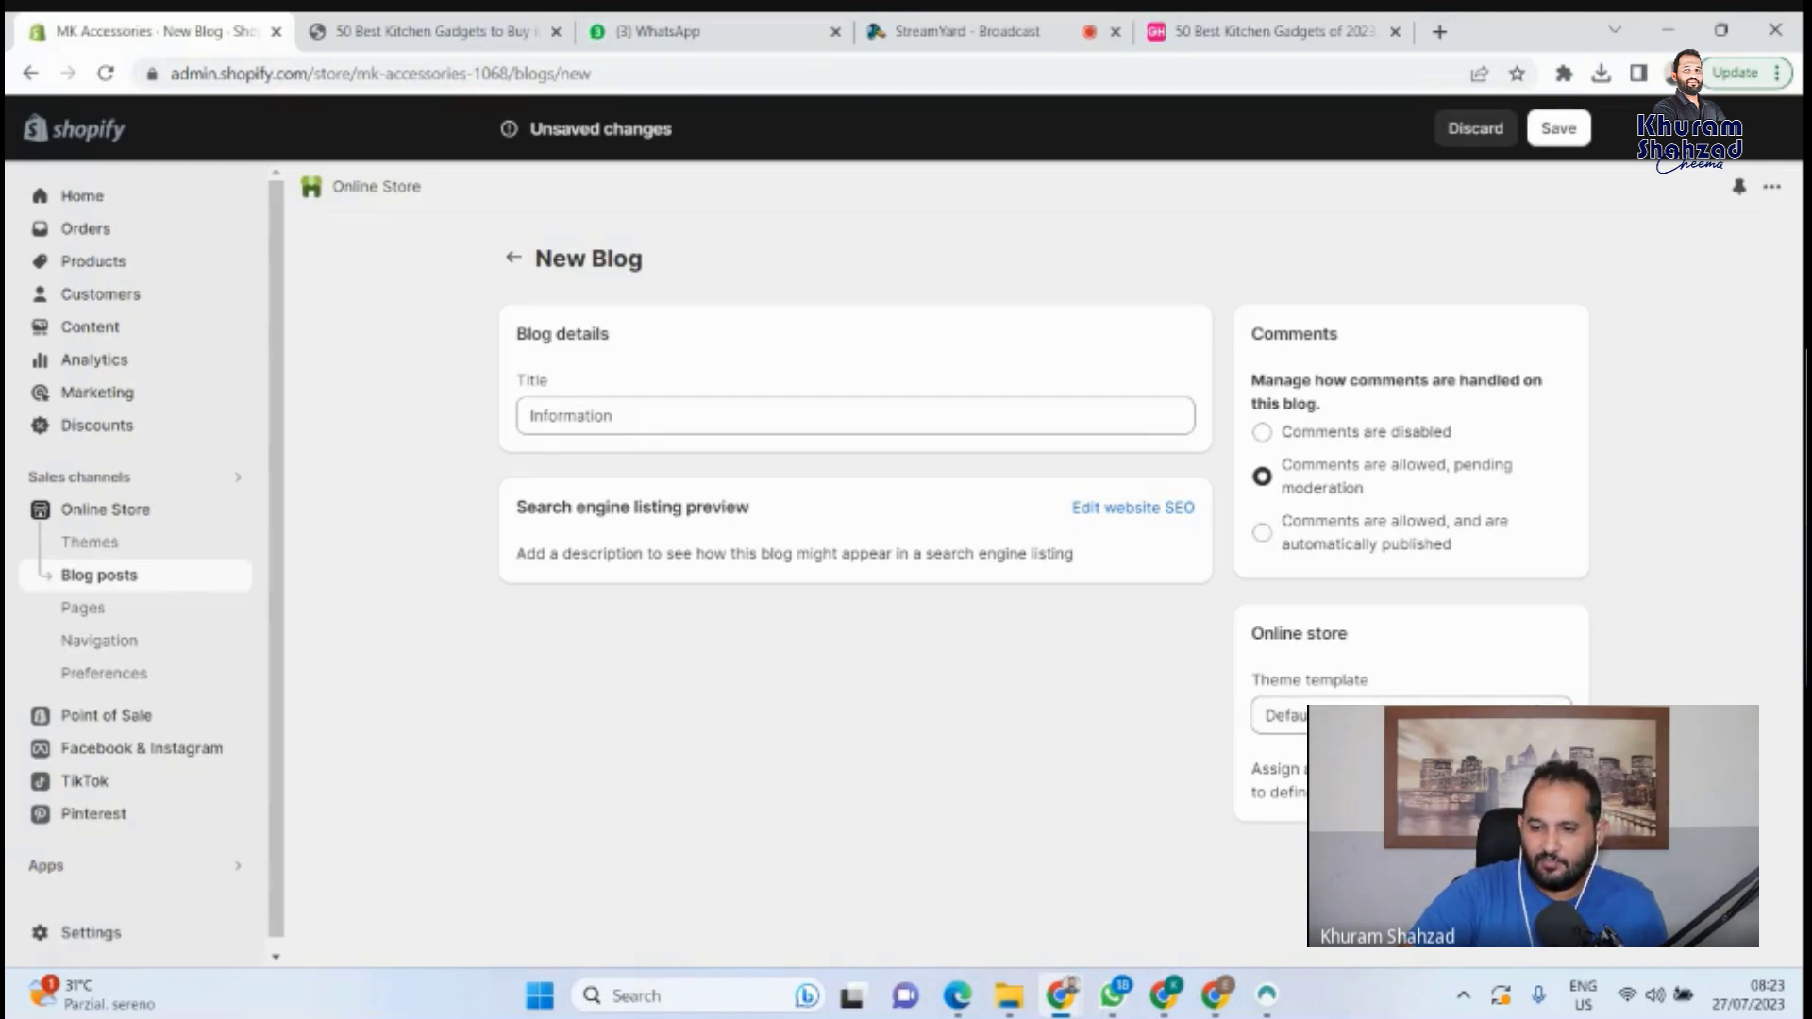
{"action": "left_click", "coordinate": [1559, 128]}
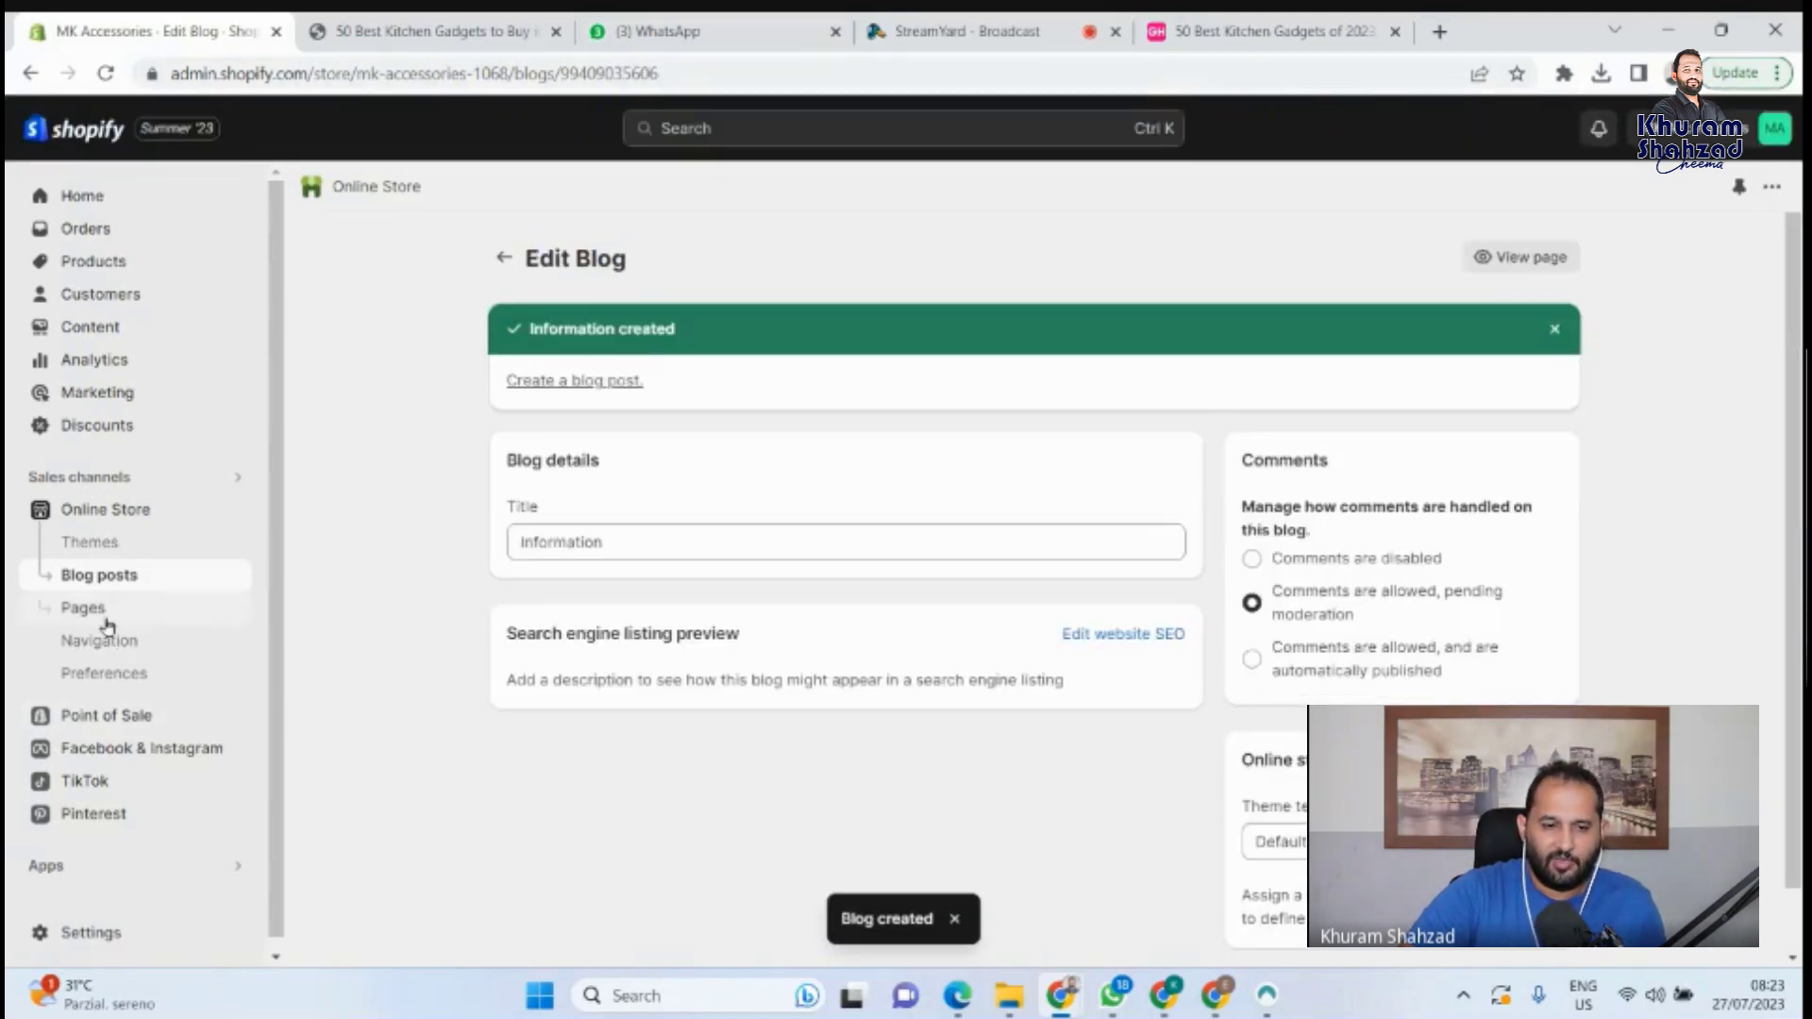
Move the post "50 Best Kitchen Gadgets to Buy in 2023" to the Information blog and save the post.
{"action": "left_click", "coordinate": [110, 574]}
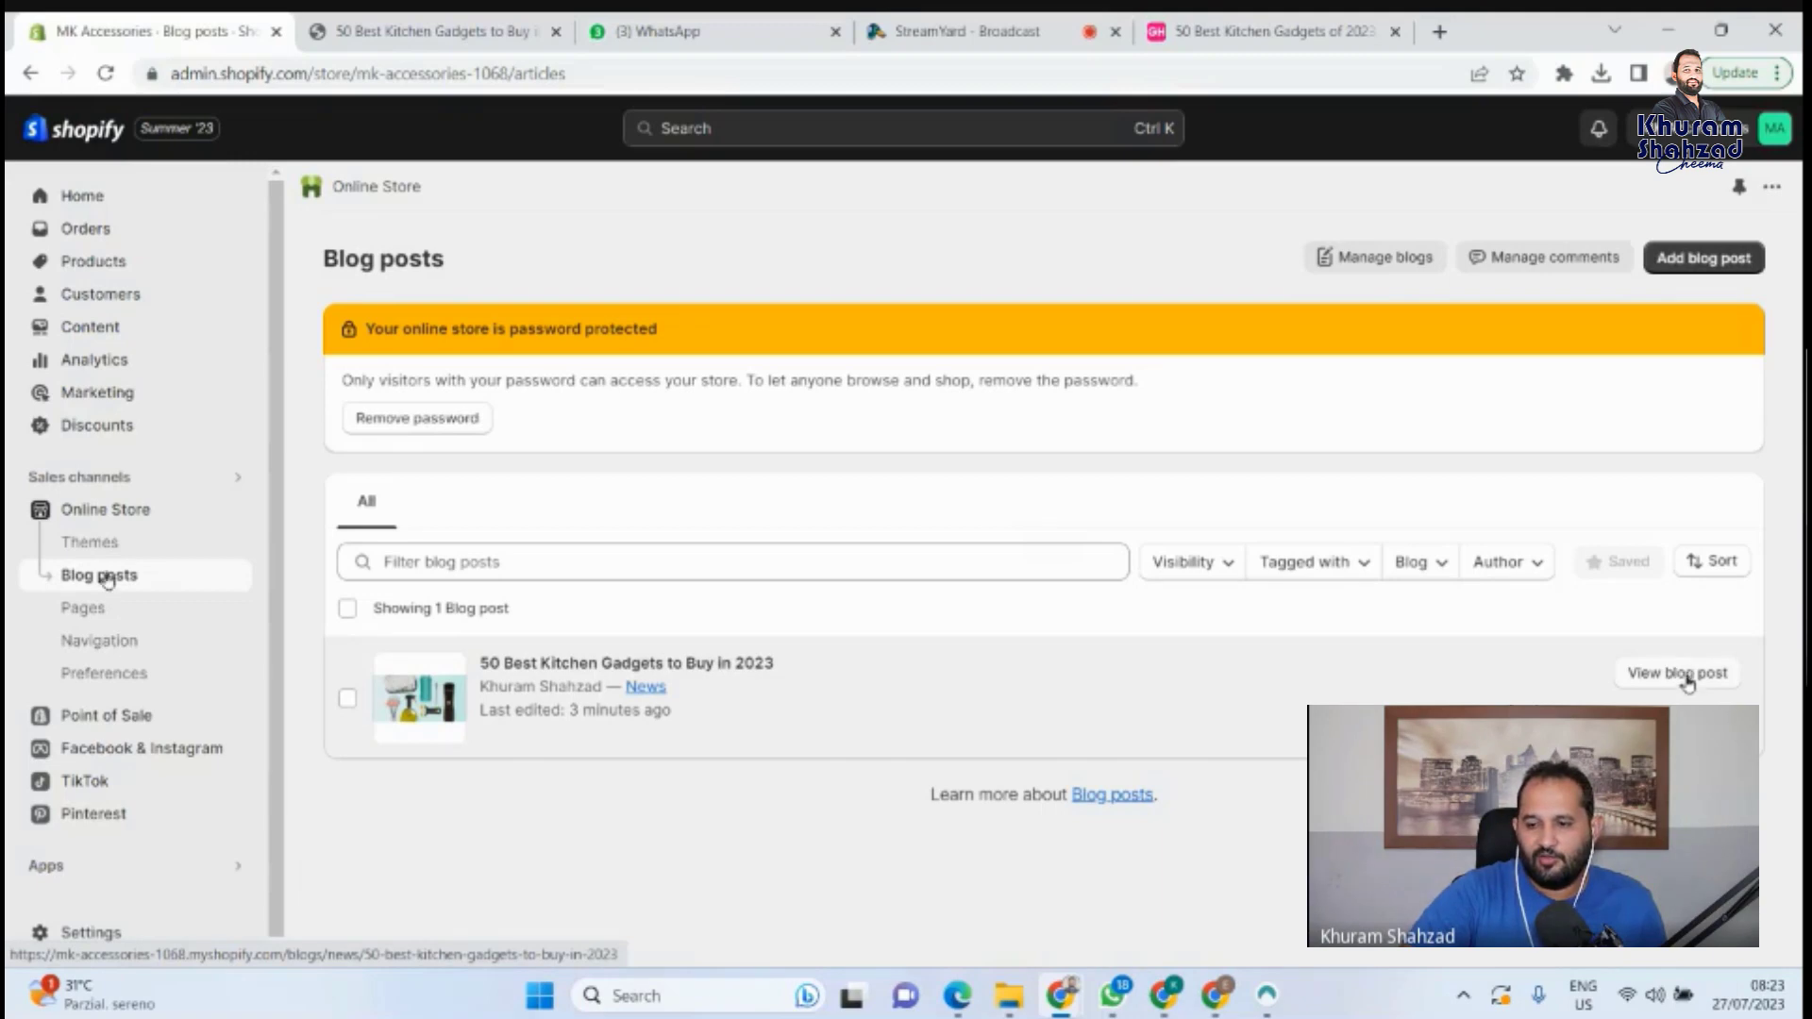
{"action": "left_click", "coordinate": [1688, 675]}
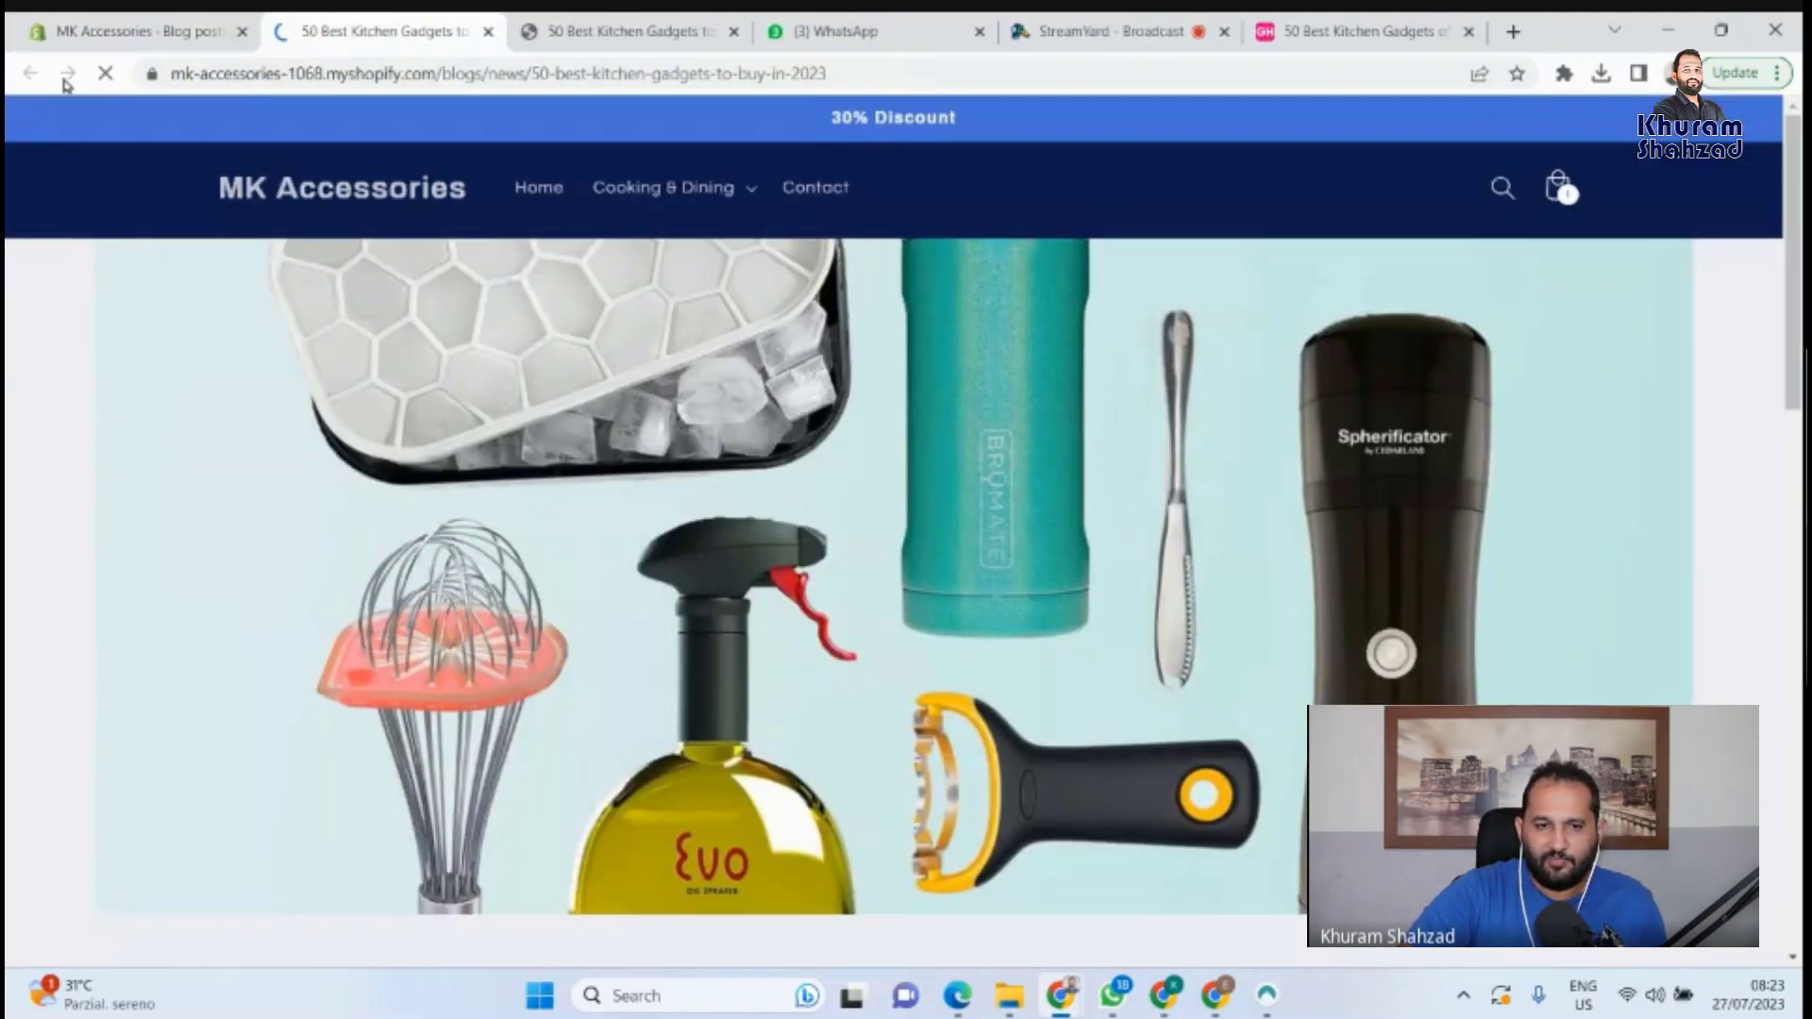
{"action": "left_click", "coordinate": [74, 31]}
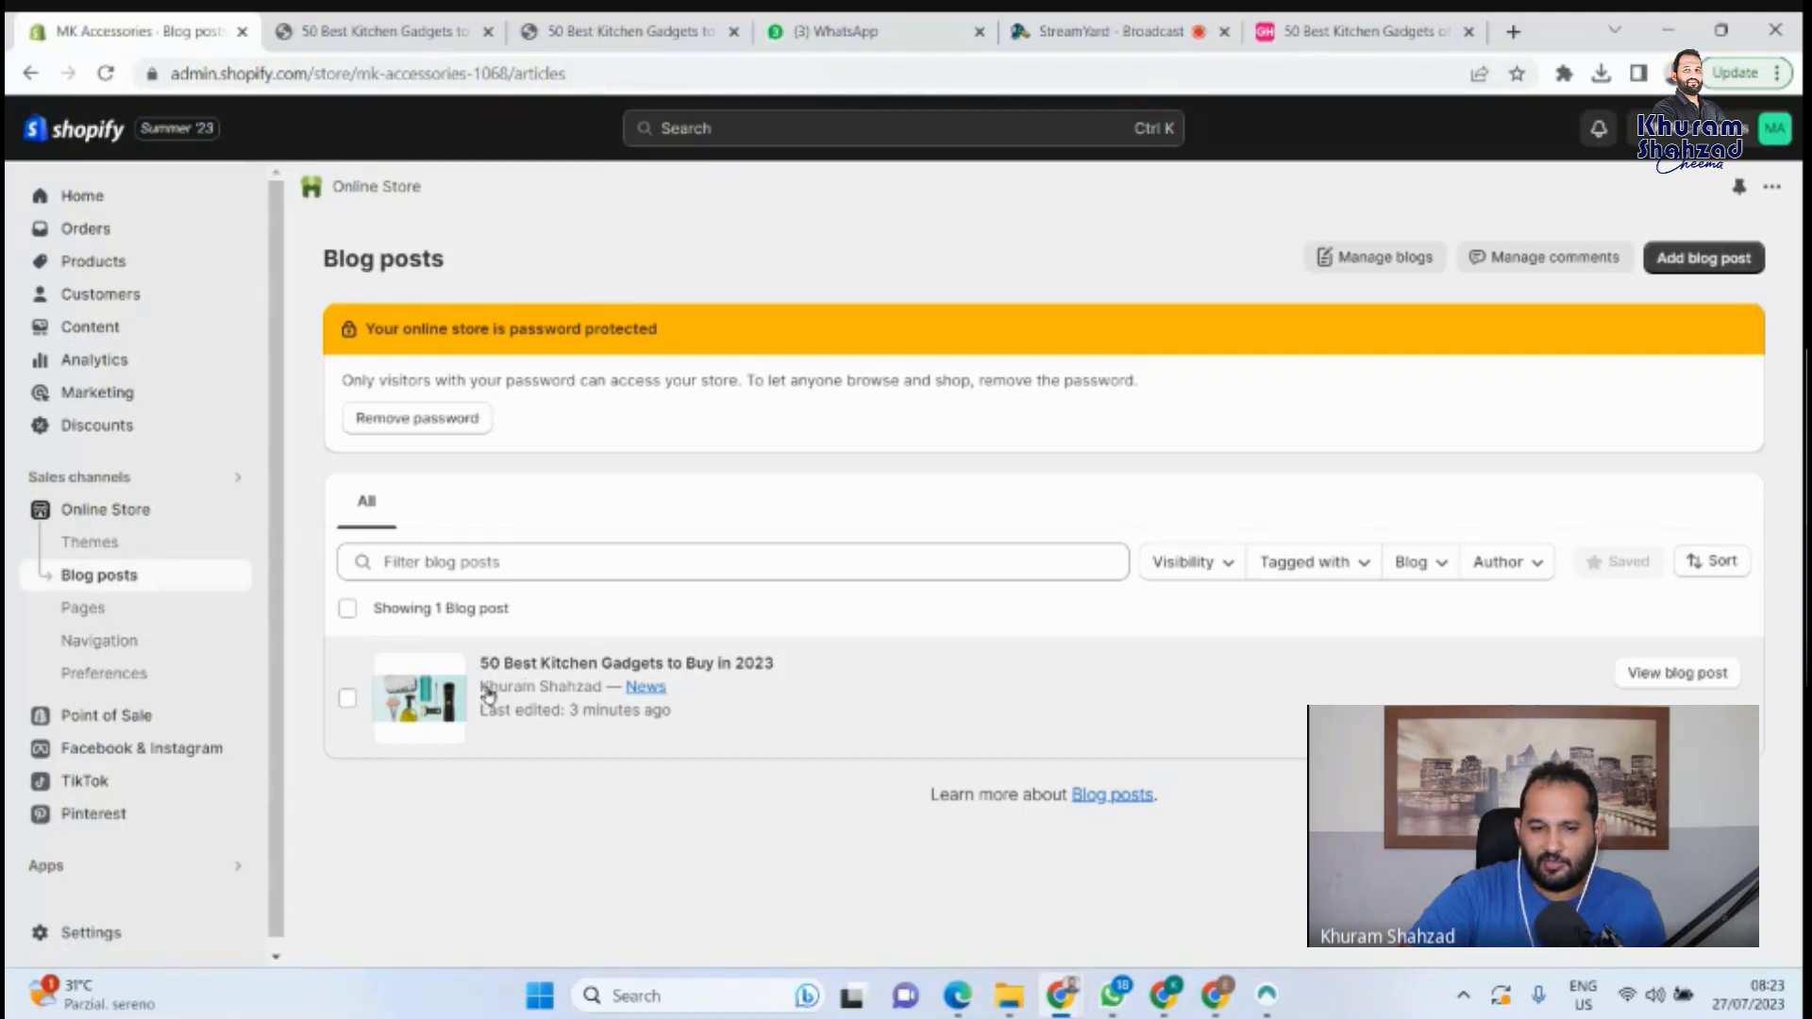
{"action": "left_click", "coordinate": [522, 681]}
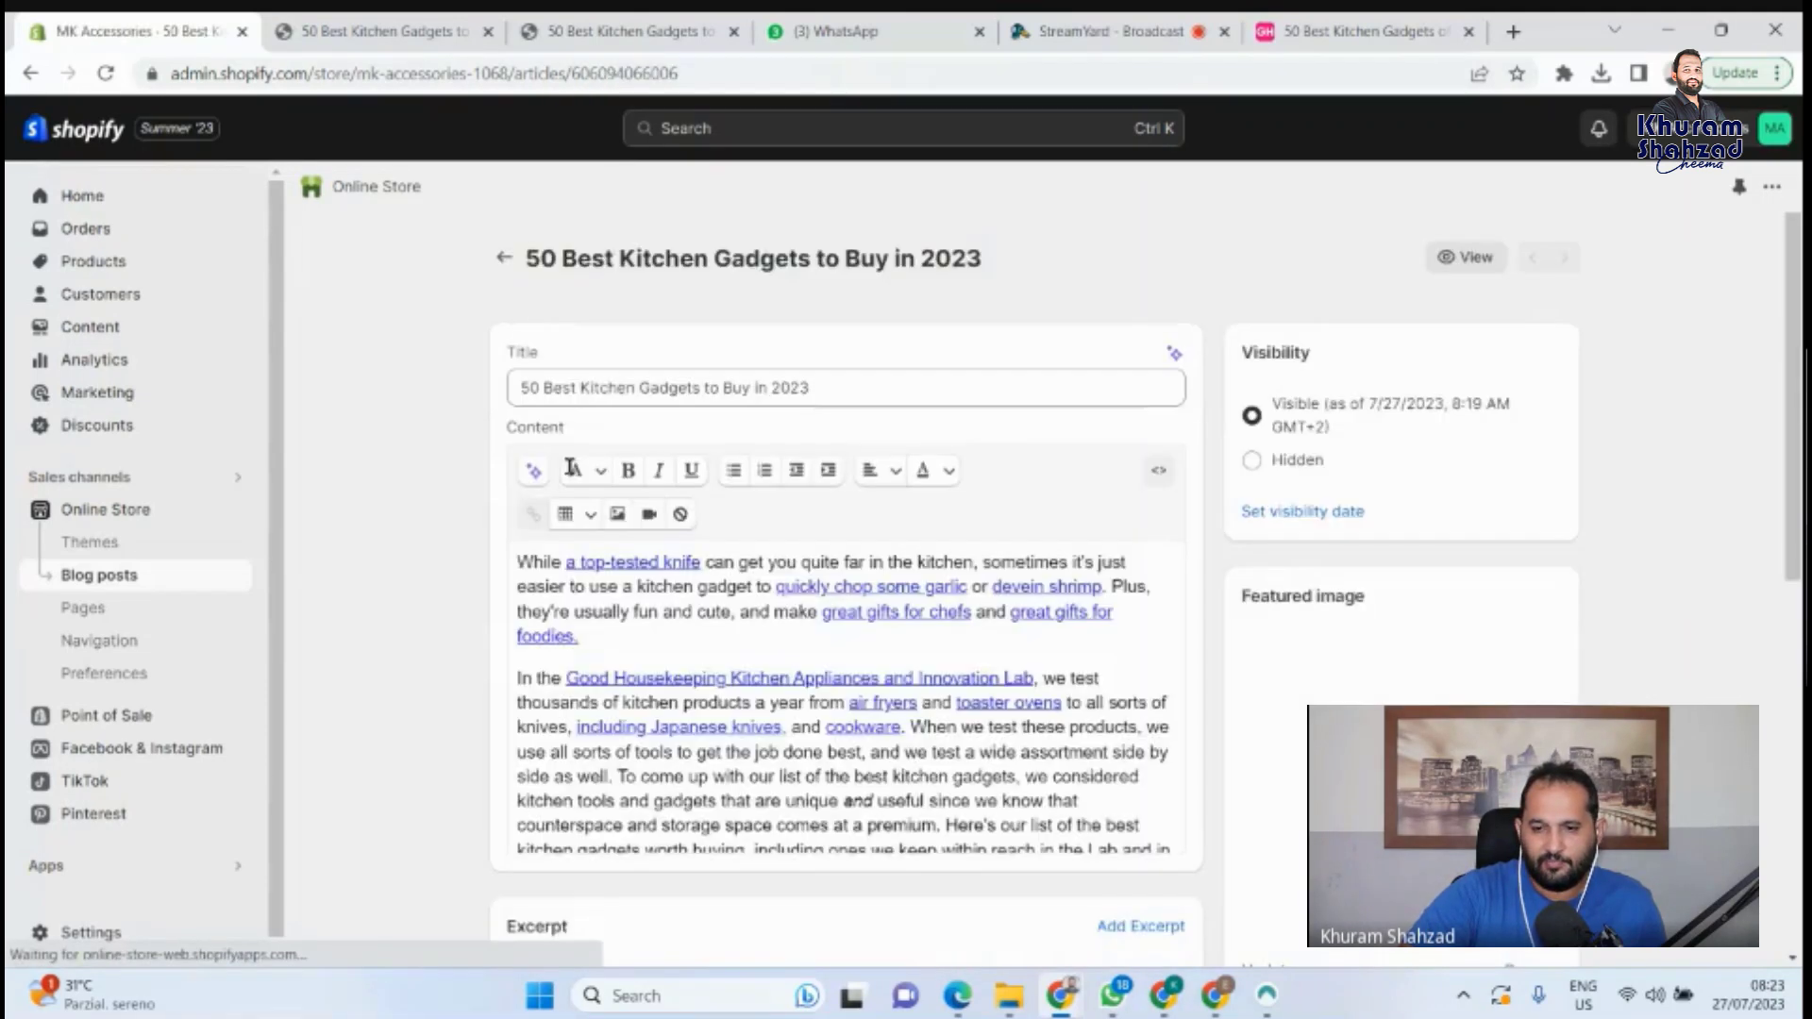
{"action": "scroll", "coordinate": [847, 567], "scroll_direction": "down", "scroll_amount": 6}
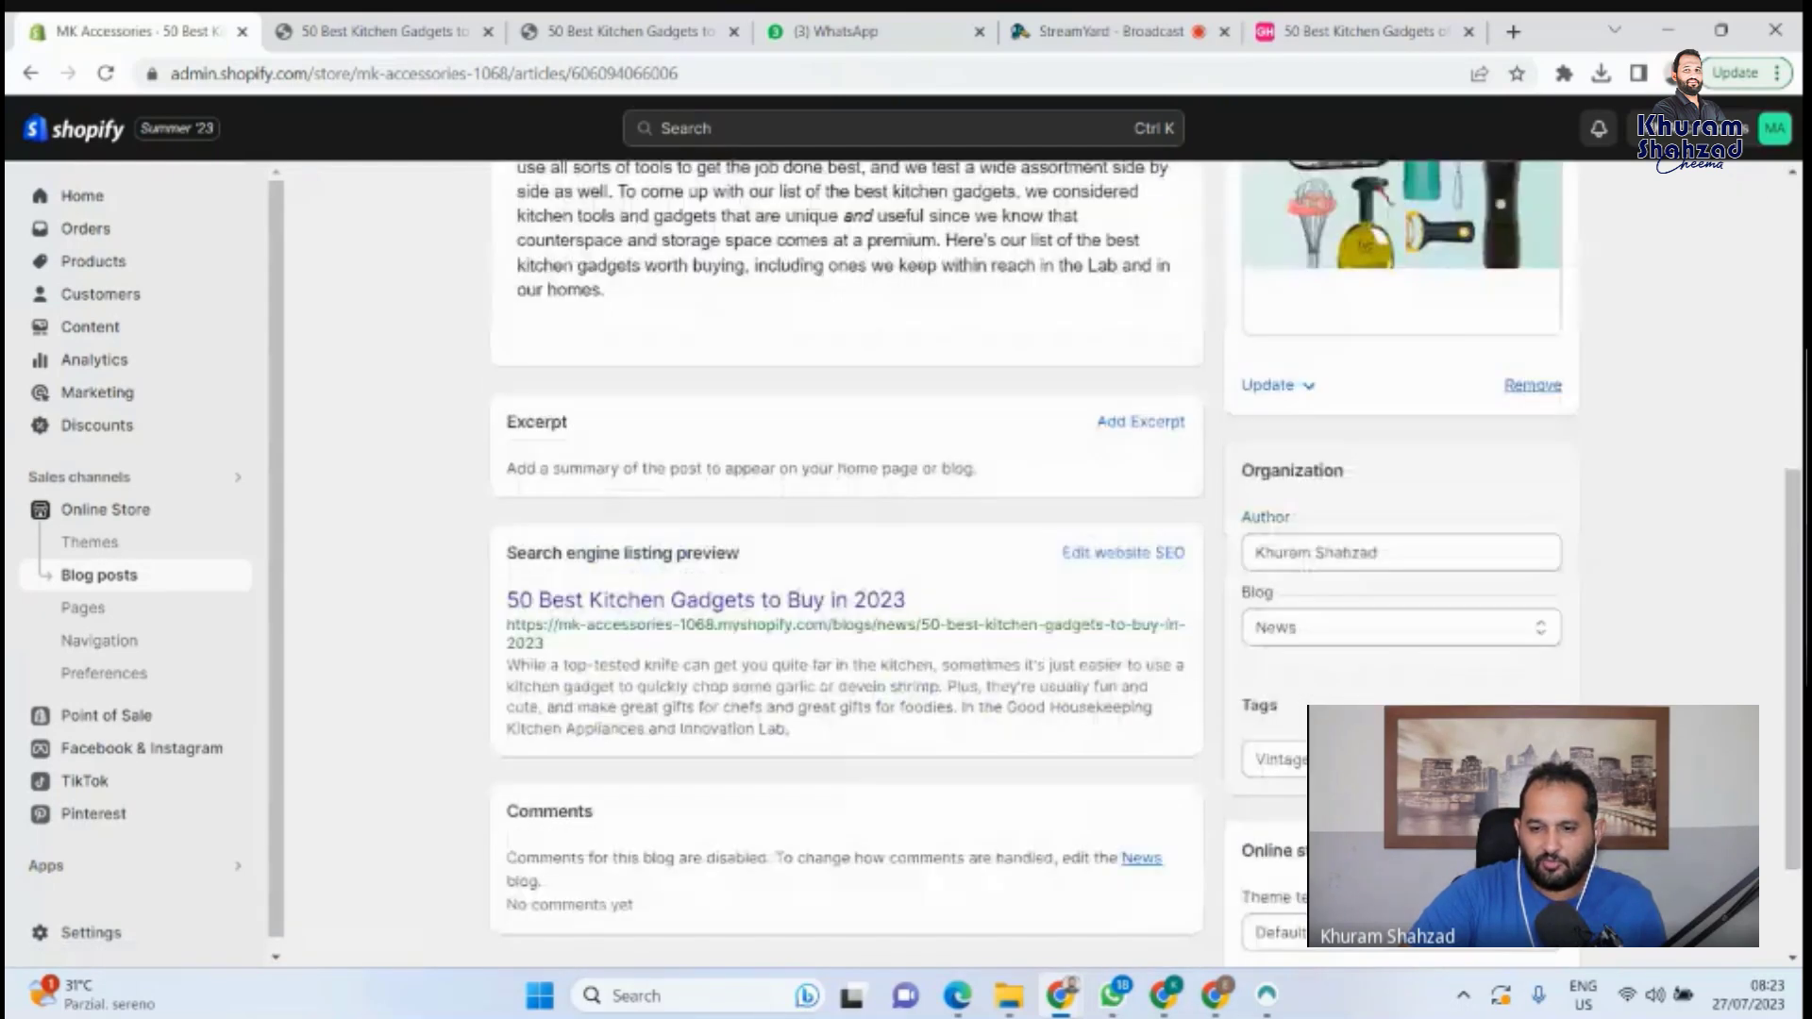
{"action": "left_click", "coordinate": [1331, 627]}
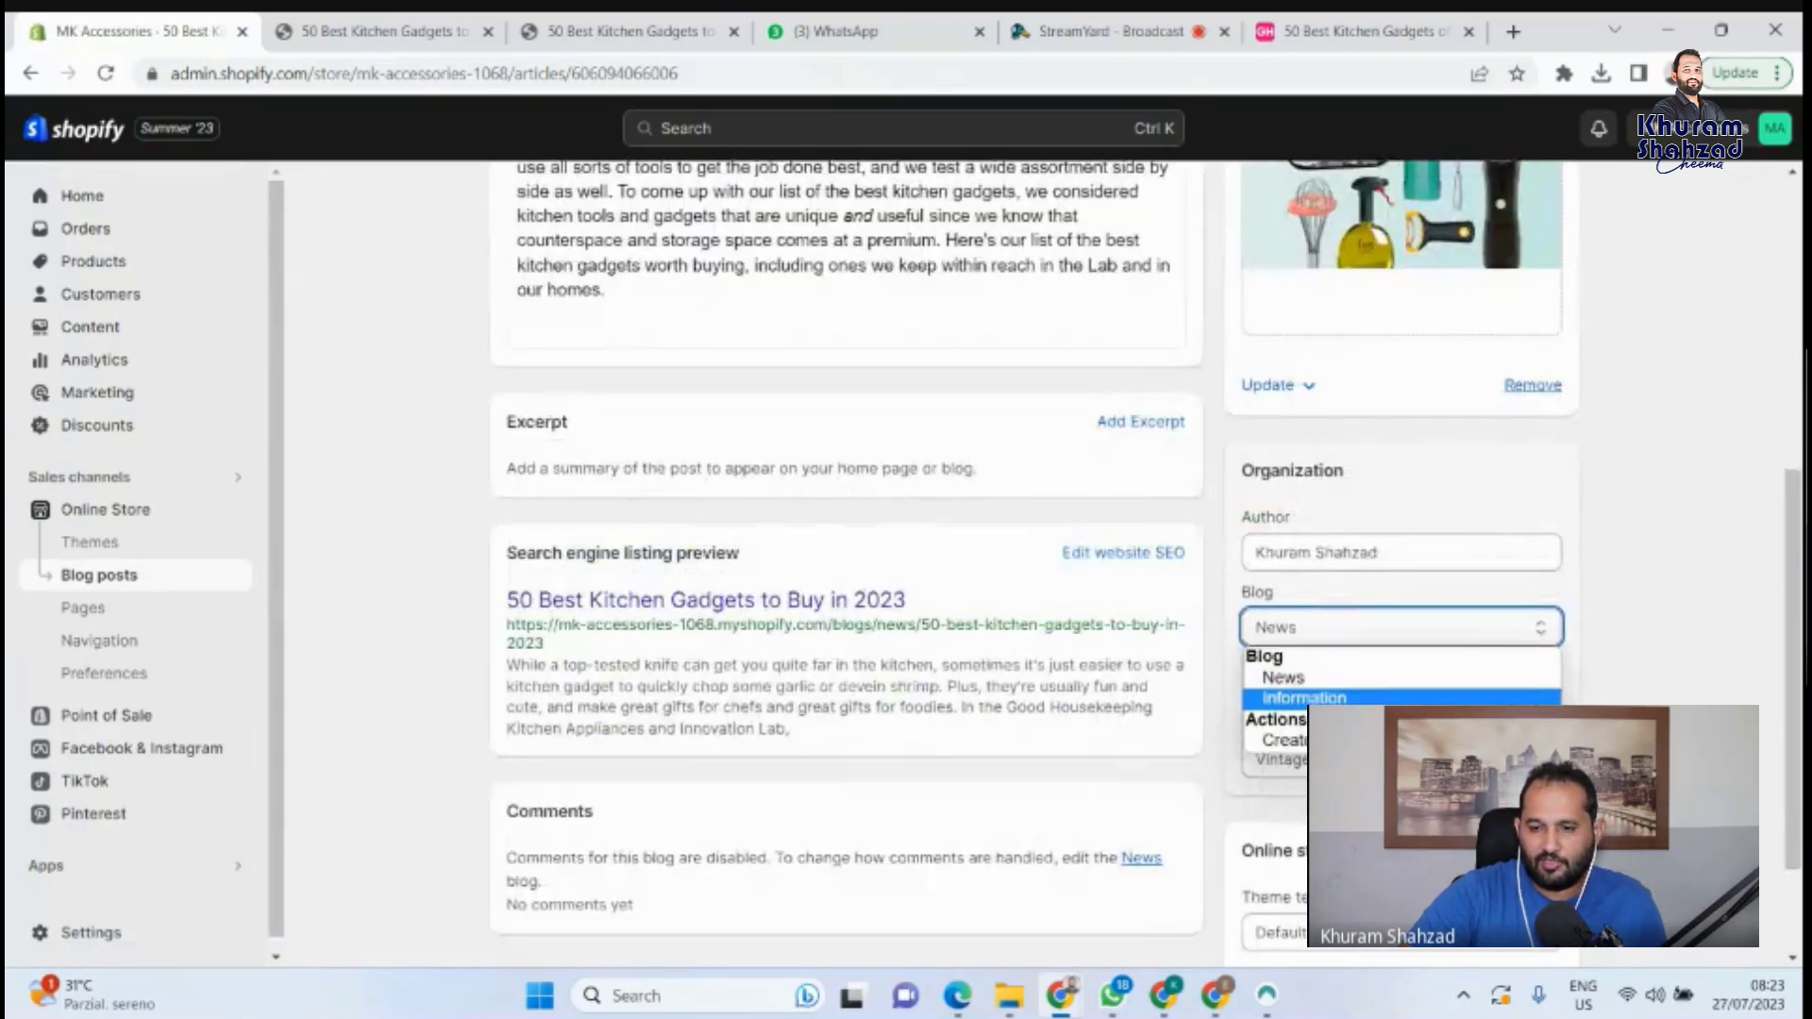
{"action": "left_click", "coordinate": [1307, 699]}
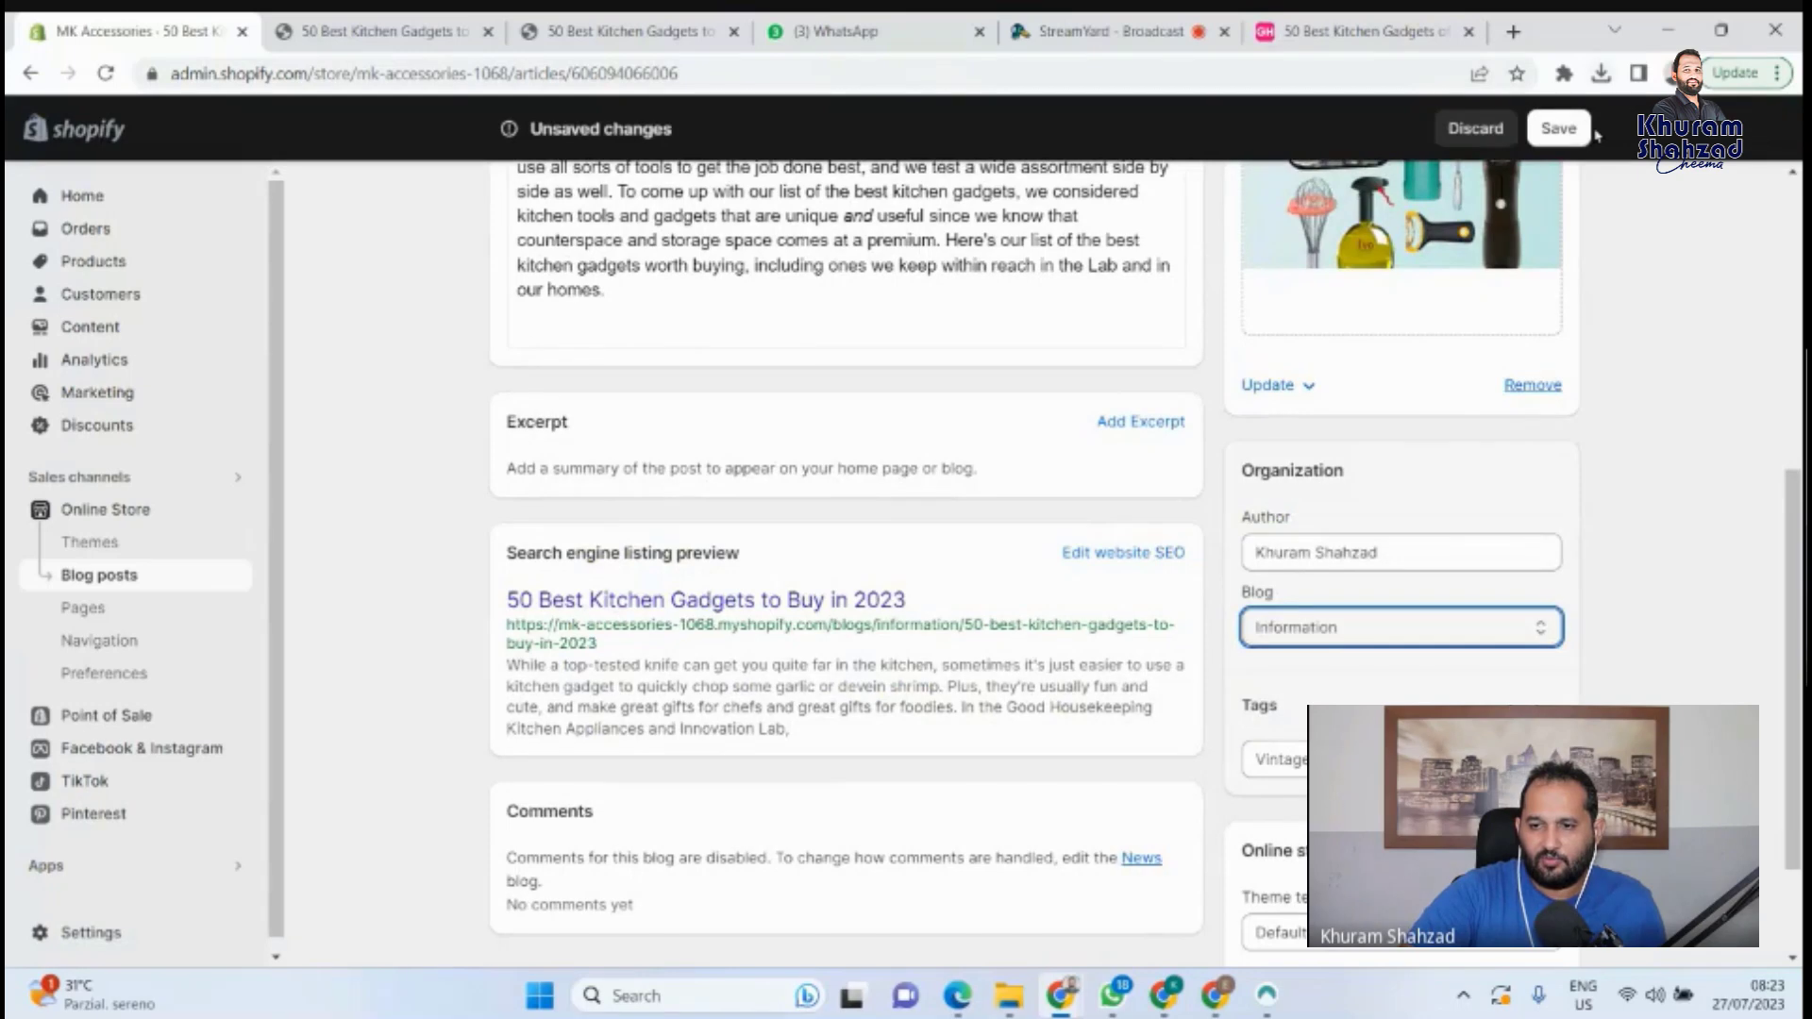
{"action": "left_click", "coordinate": [1559, 129]}
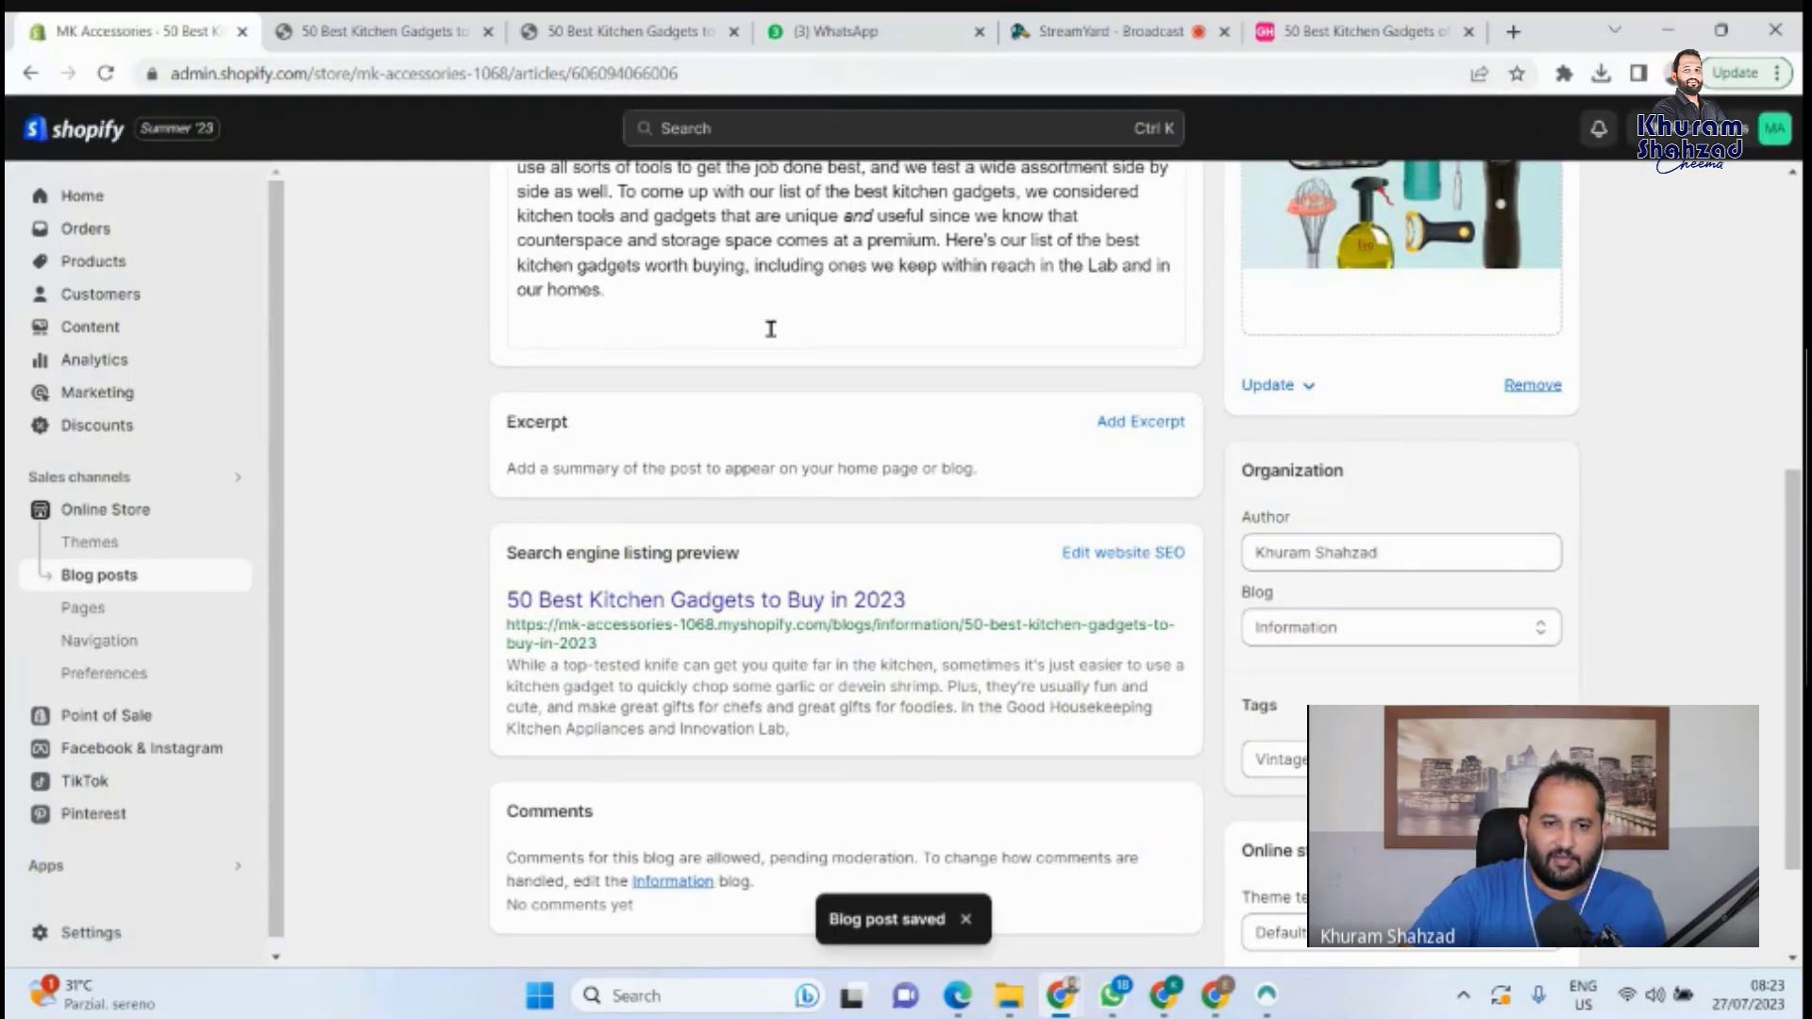
Check the storefront by reloading the kitchen gadgets post page and opening the News blog from the footer's quick links.
{"action": "left_click", "coordinate": [360, 29]}
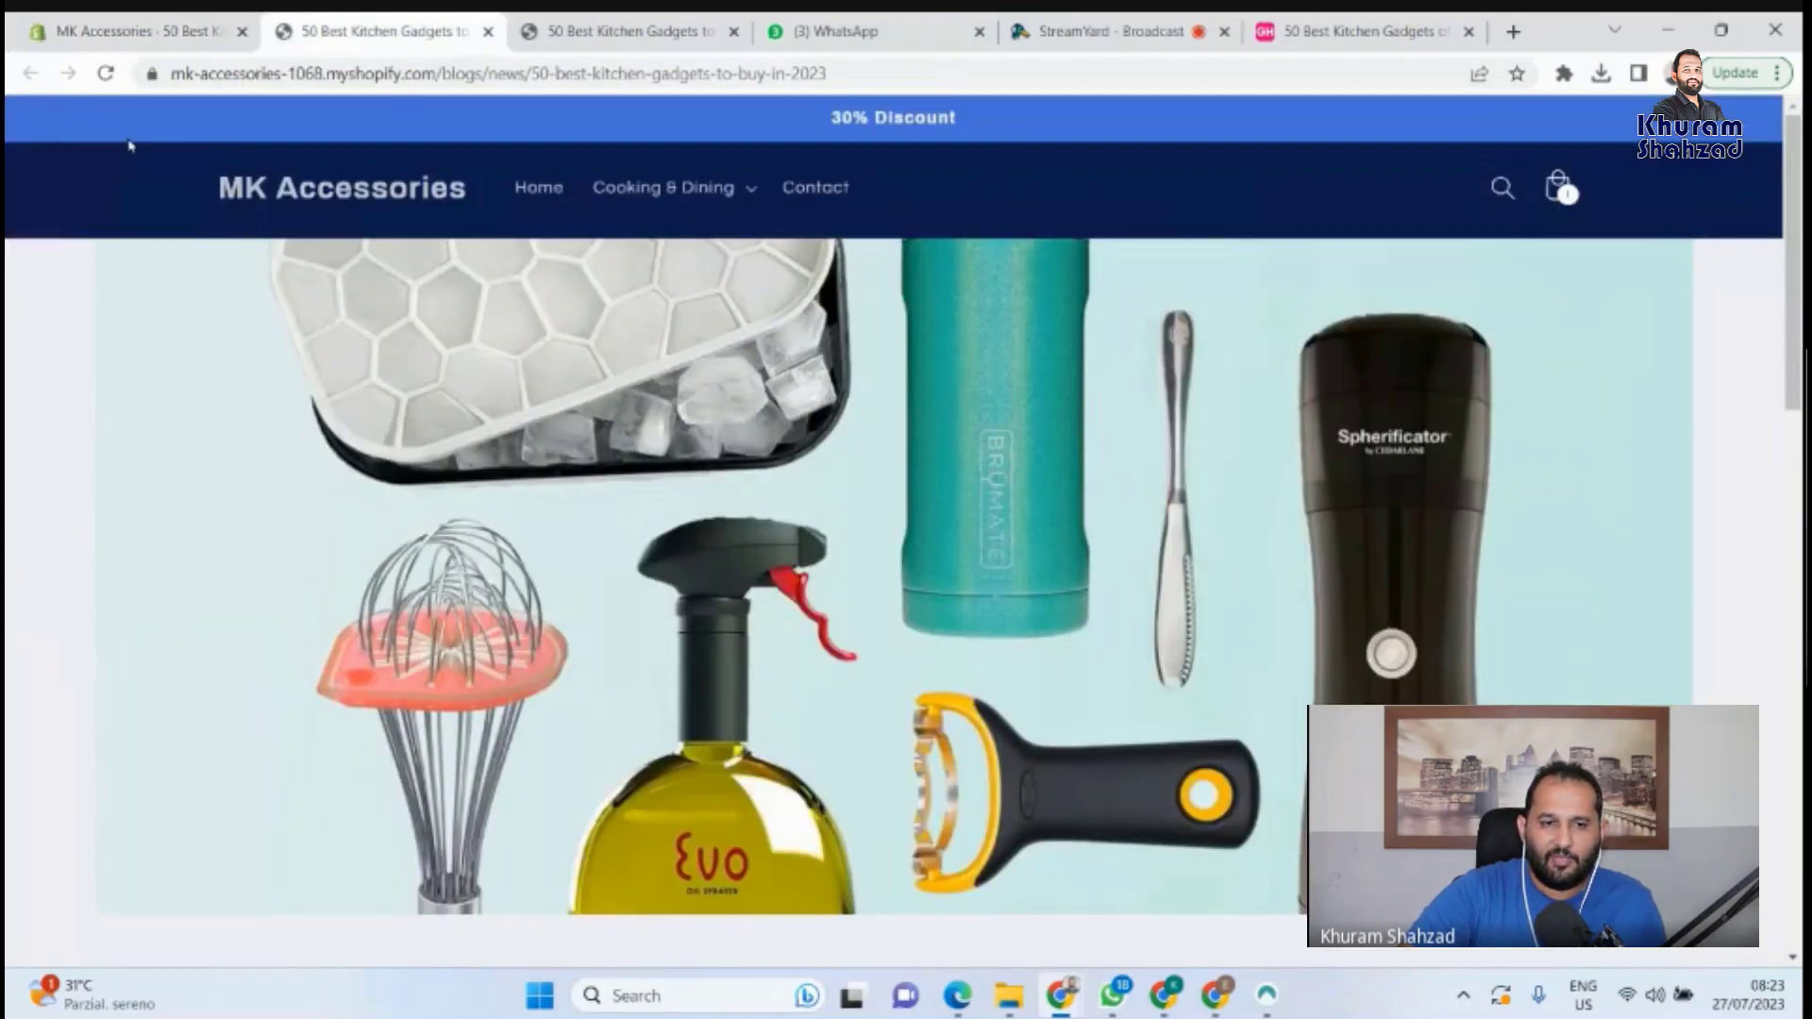
{"action": "key", "text": "F5"}
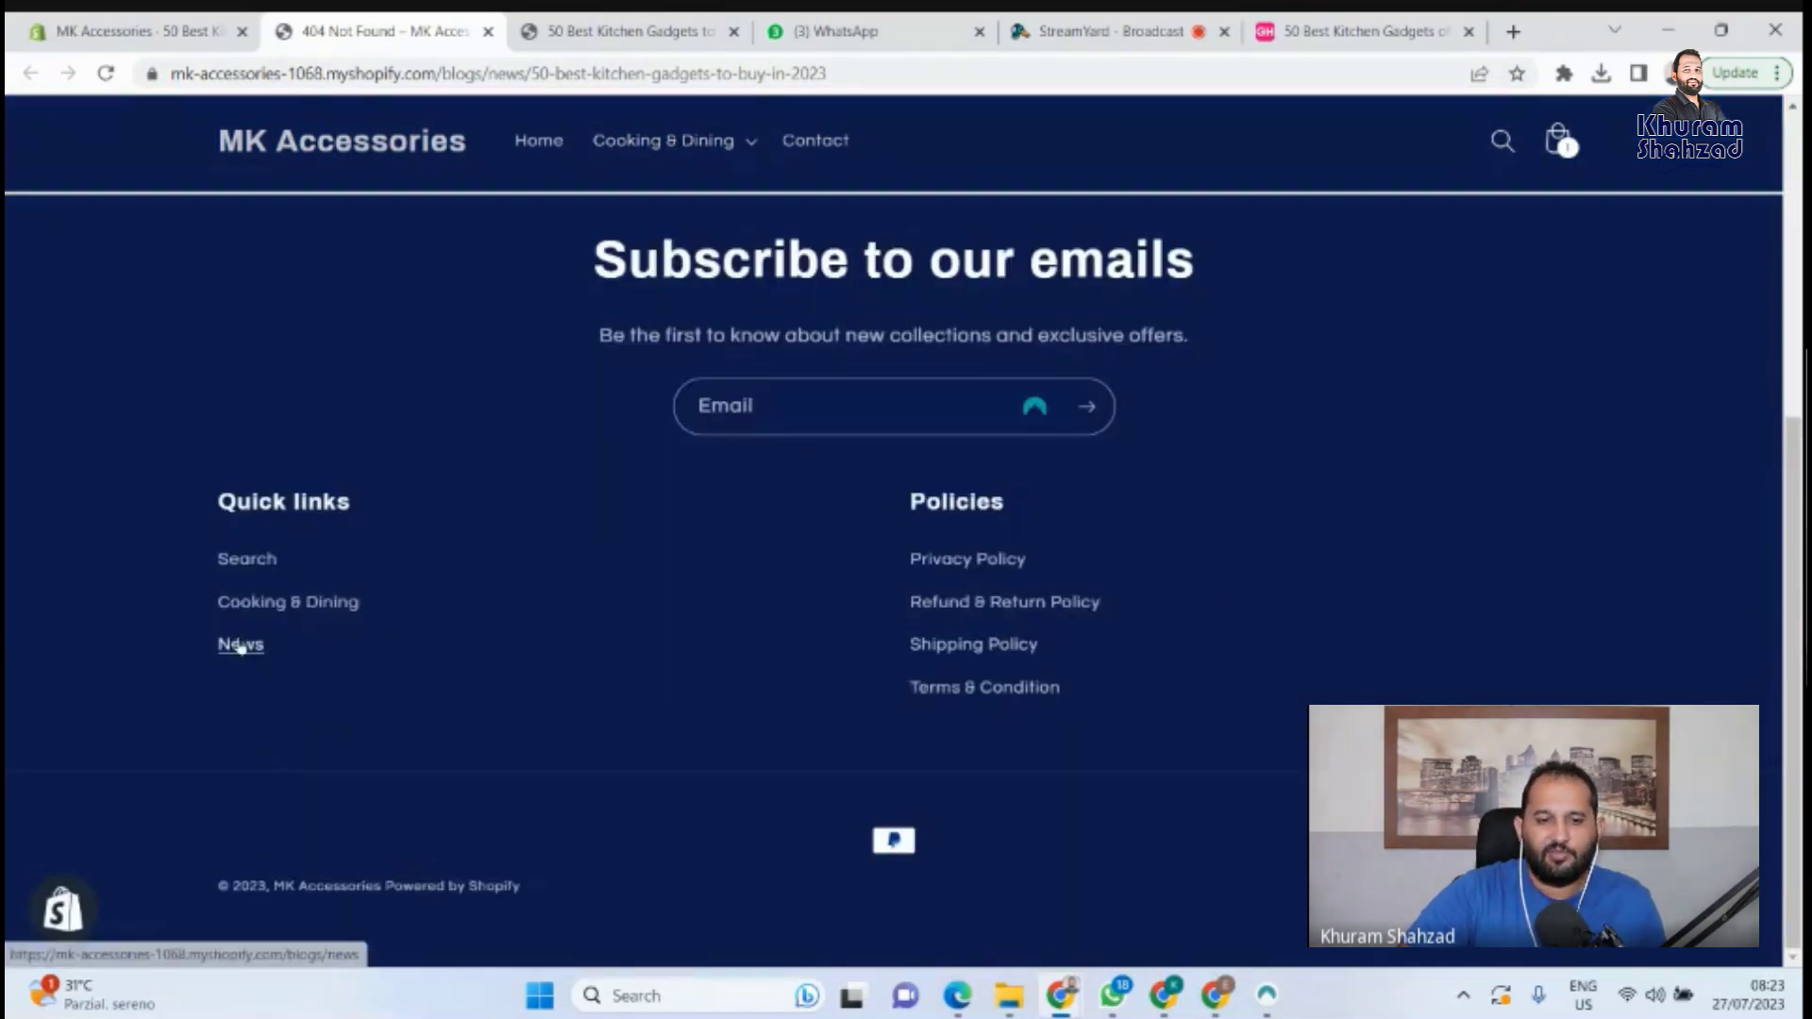
{"action": "left_click", "coordinate": [241, 646]}
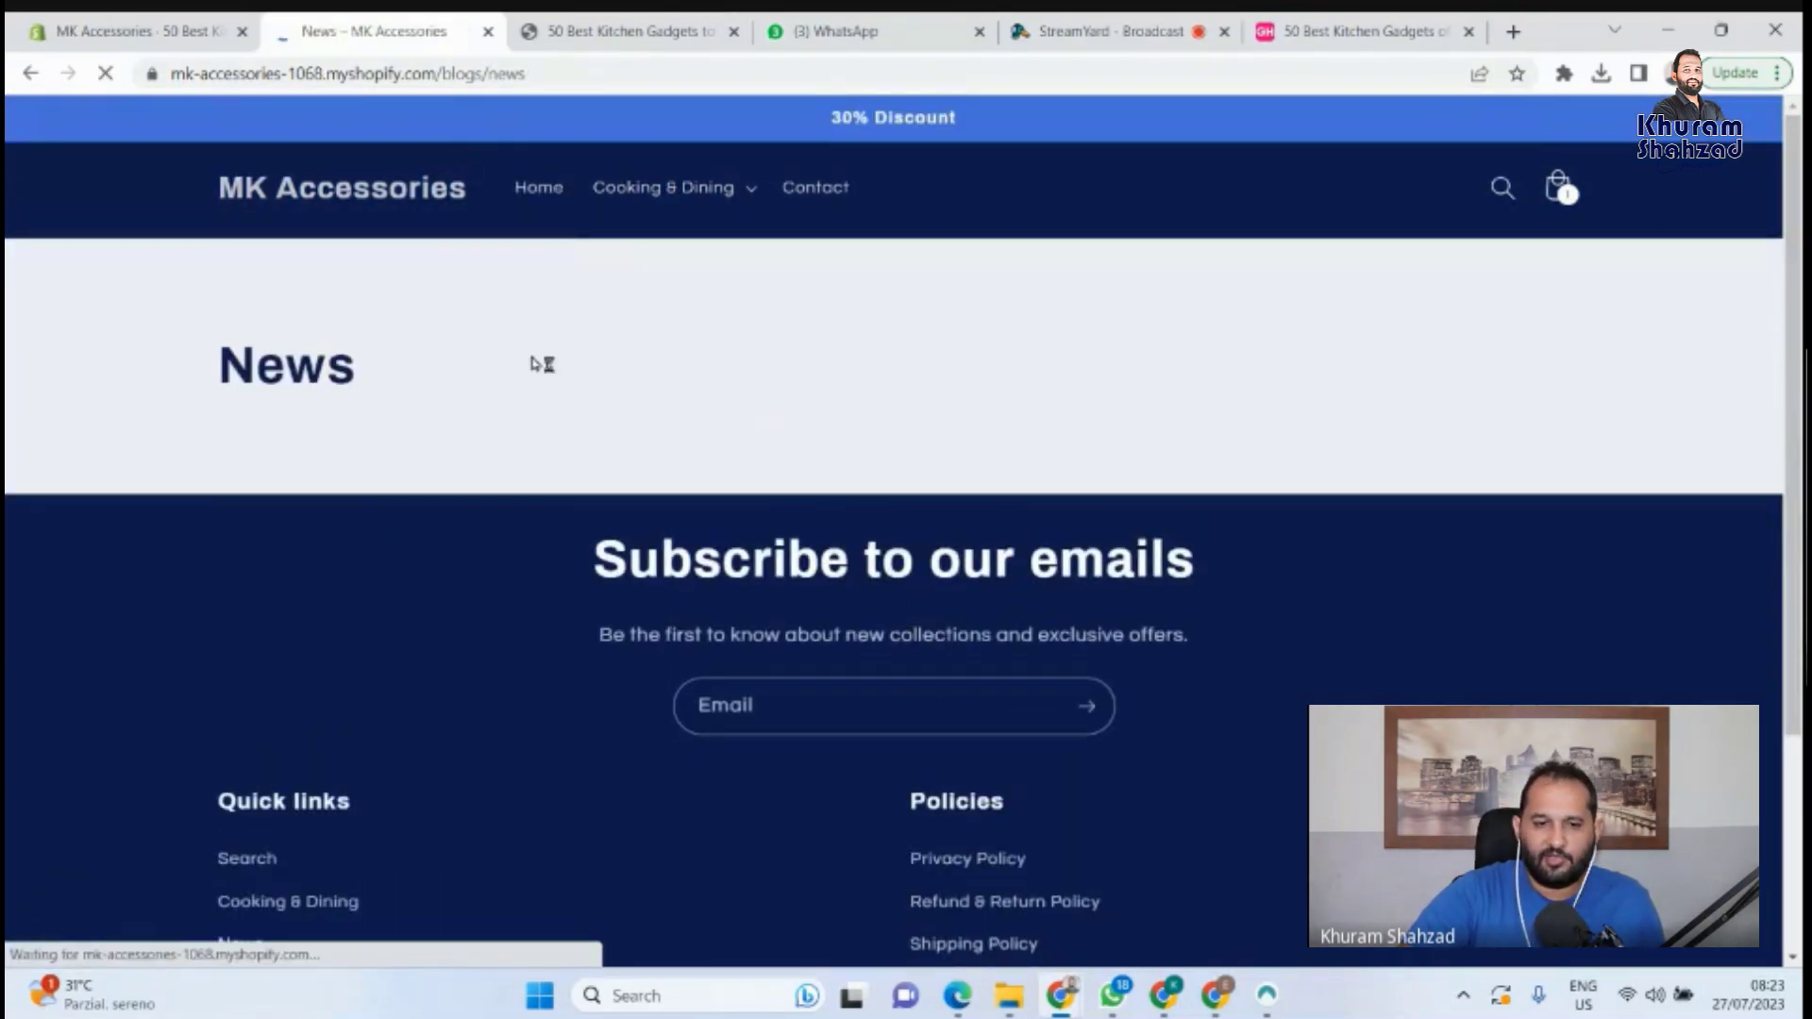
{"action": "left_click", "coordinate": [98, 20]}
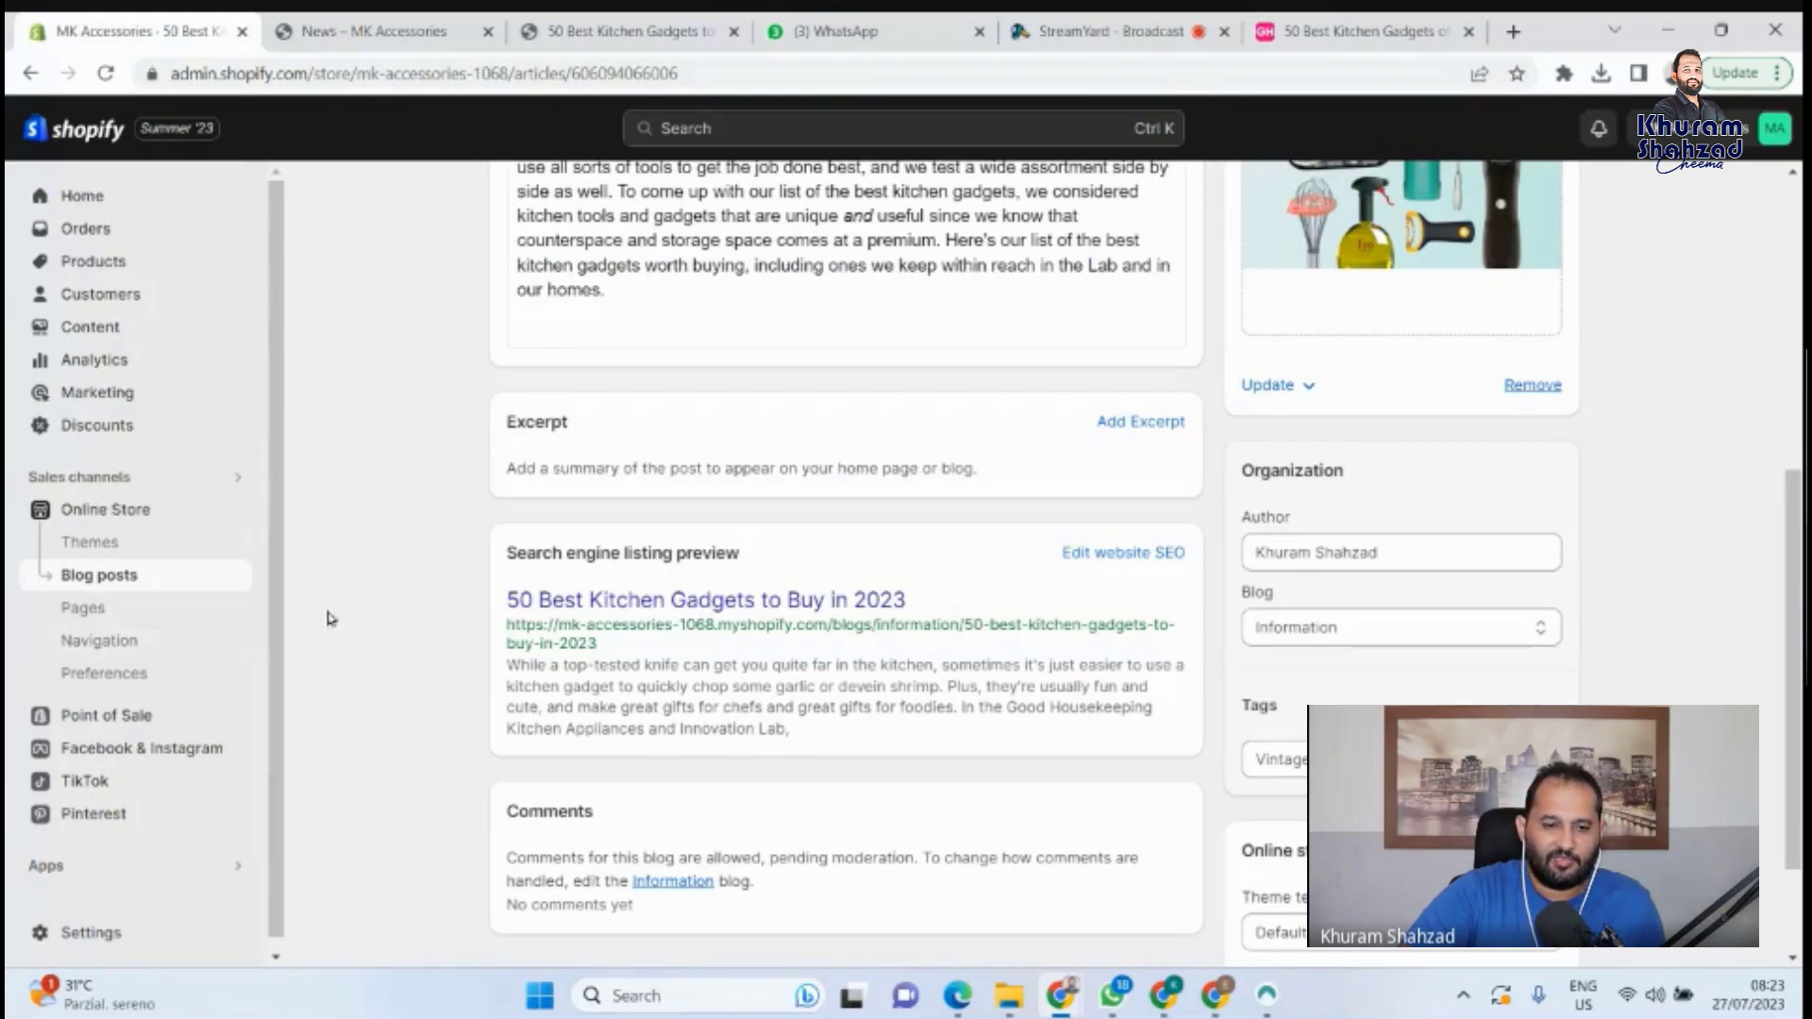
{"action": "left_click", "coordinate": [364, 21]}
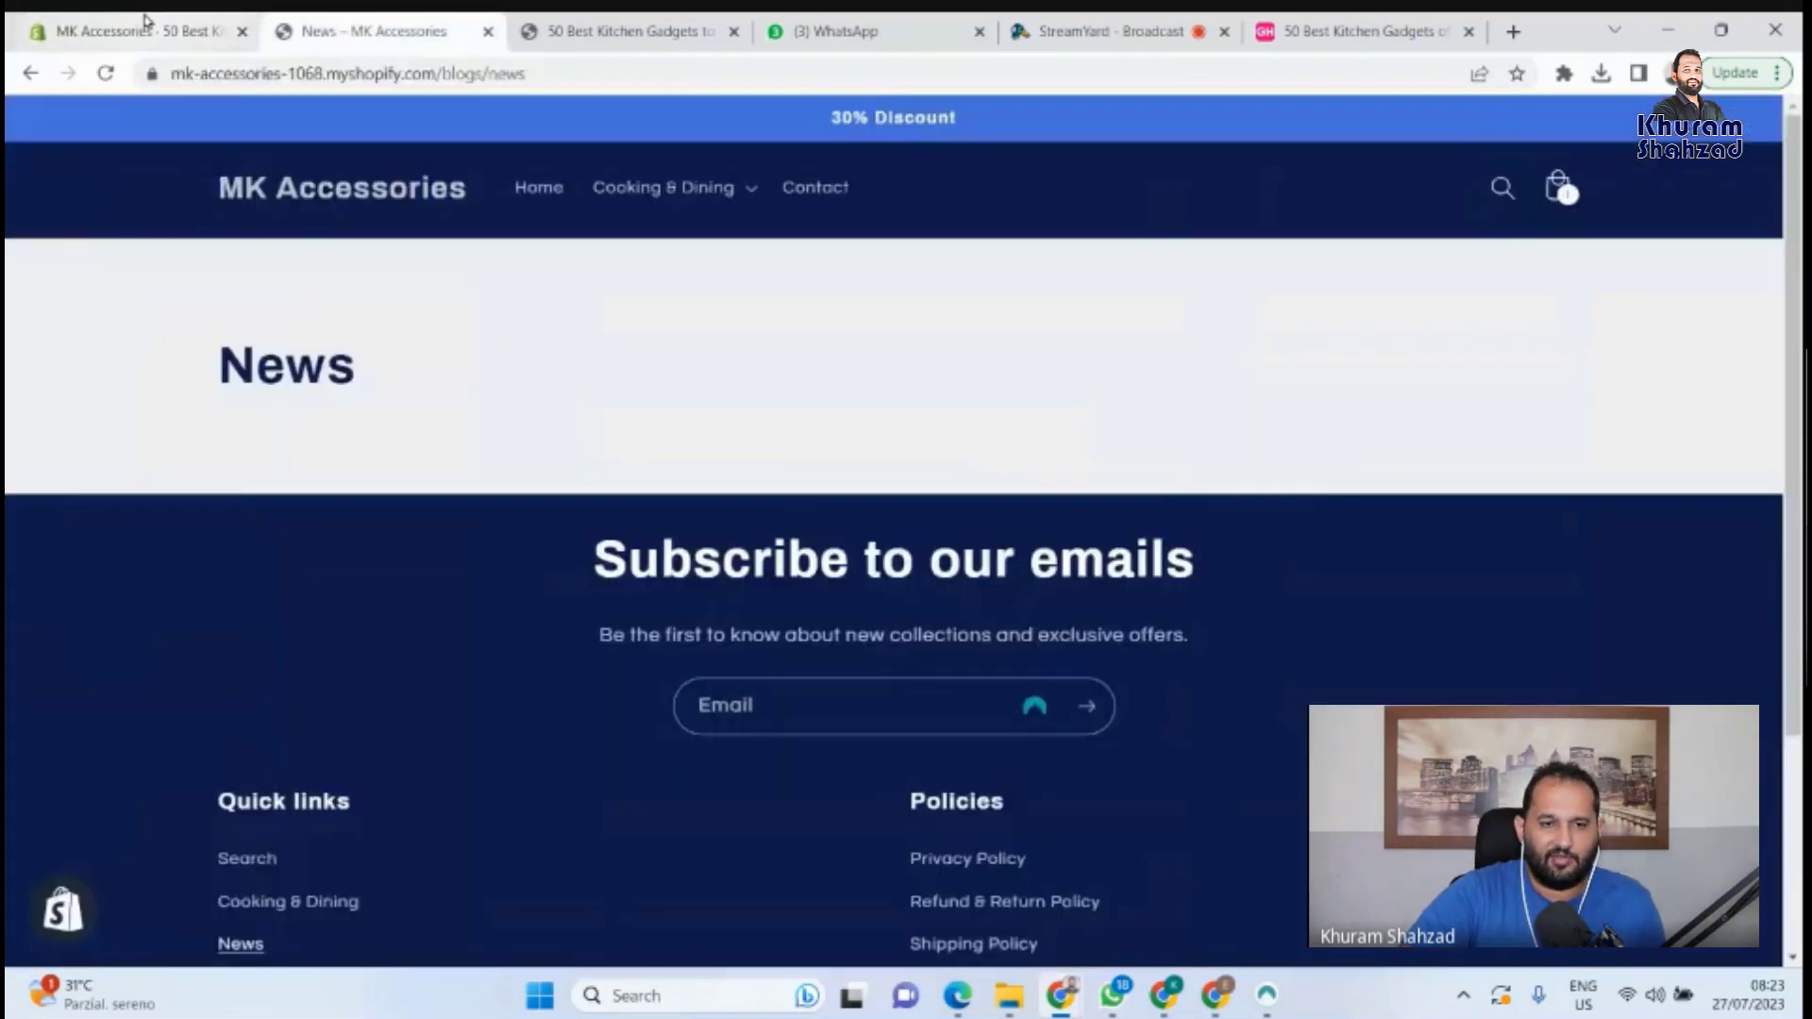
{"action": "left_click", "coordinate": [146, 21]}
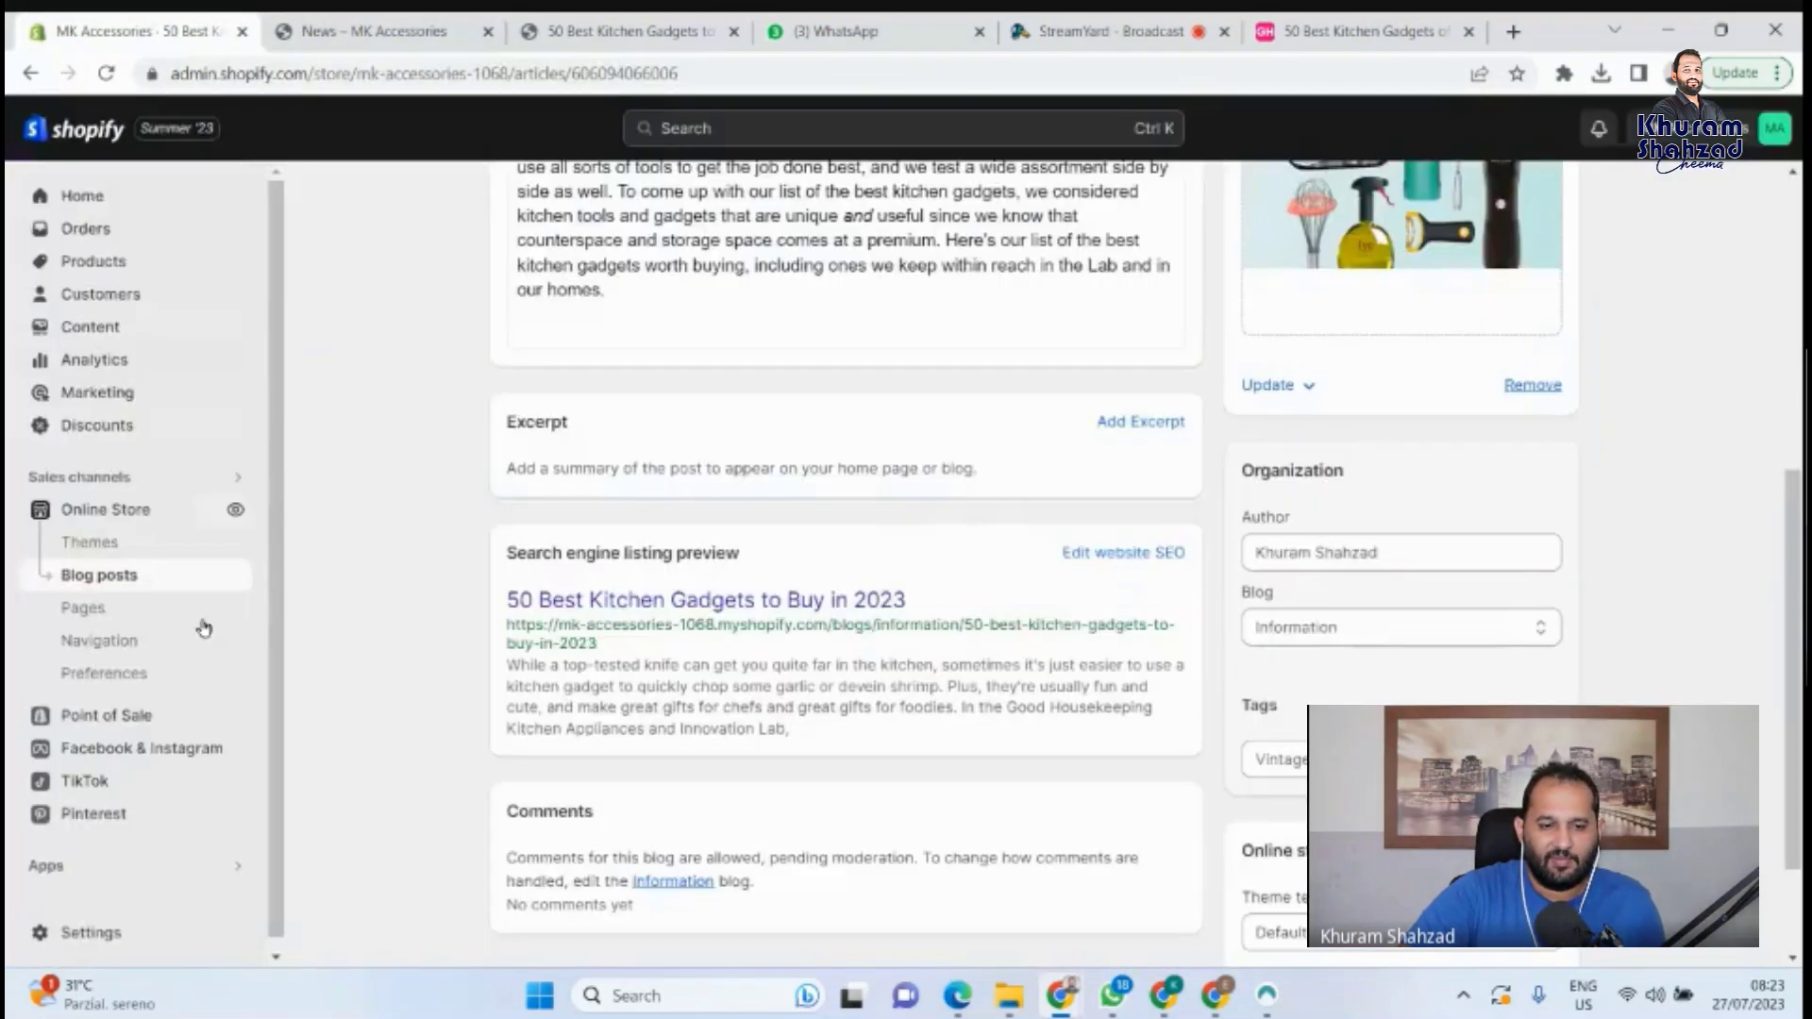
Remove the News item from the store's Footer menu.
{"action": "left_click", "coordinate": [113, 642]}
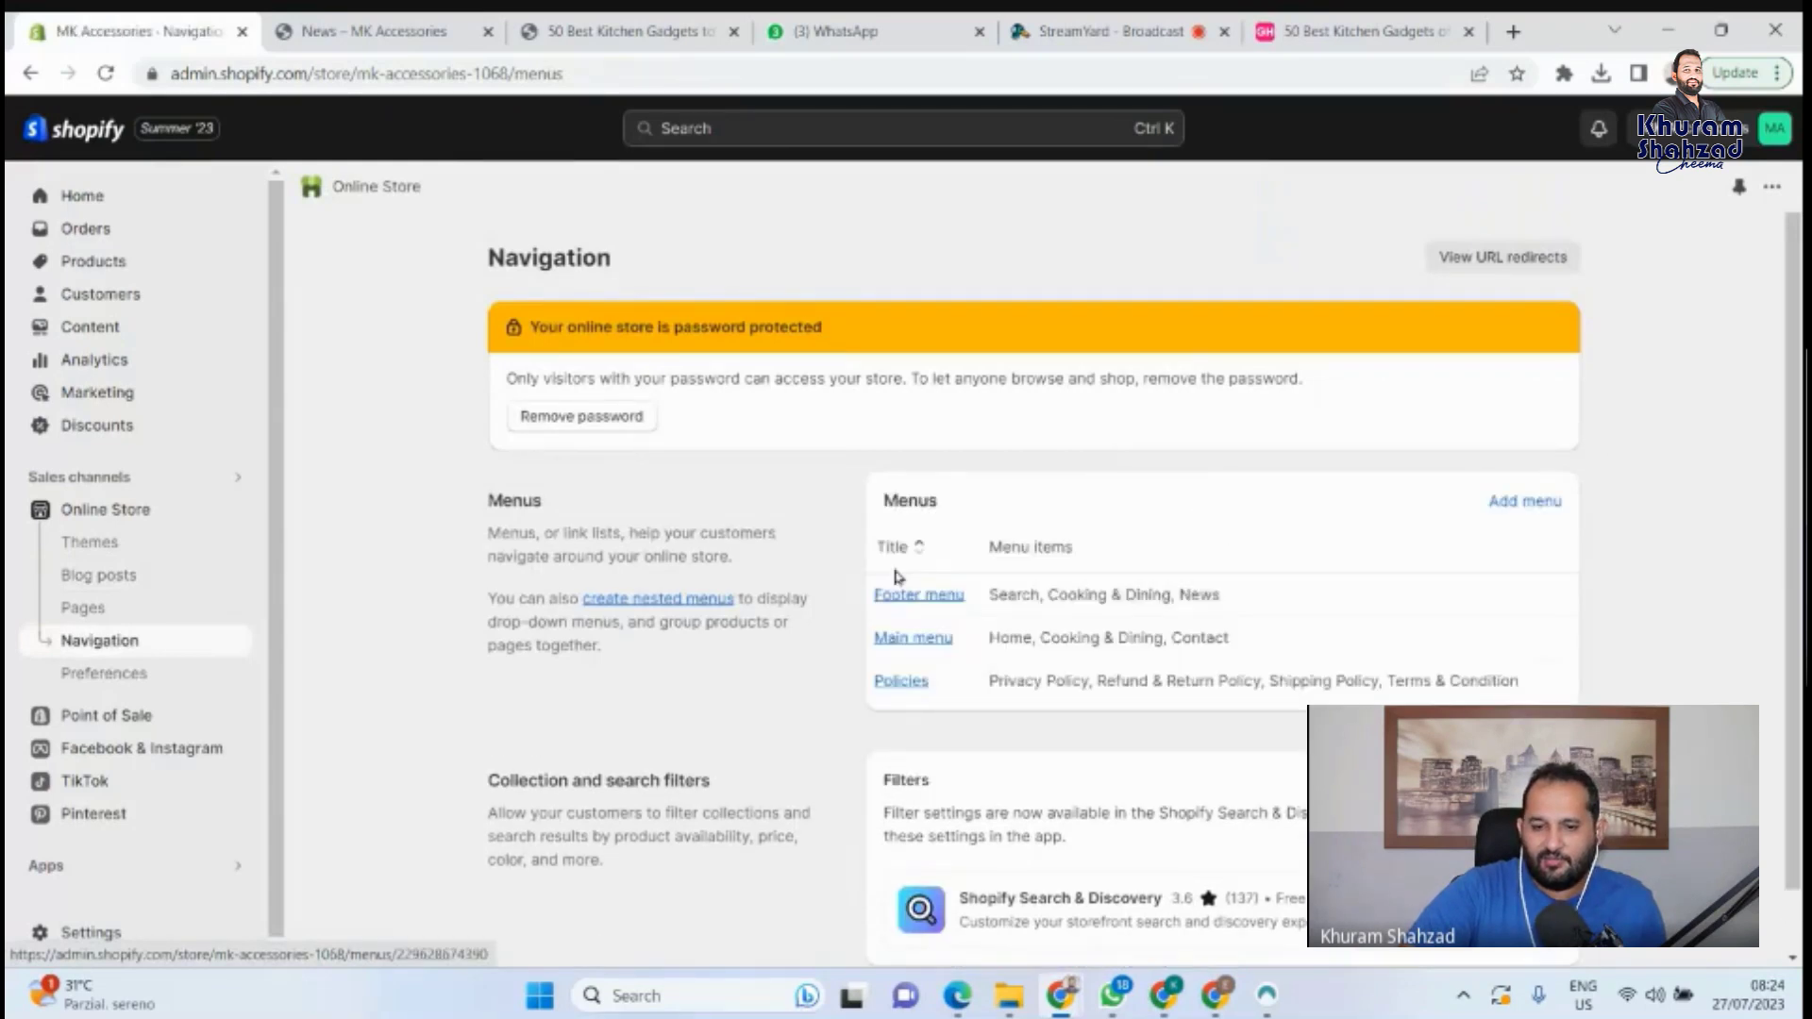
{"action": "left_click", "coordinate": [930, 596]}
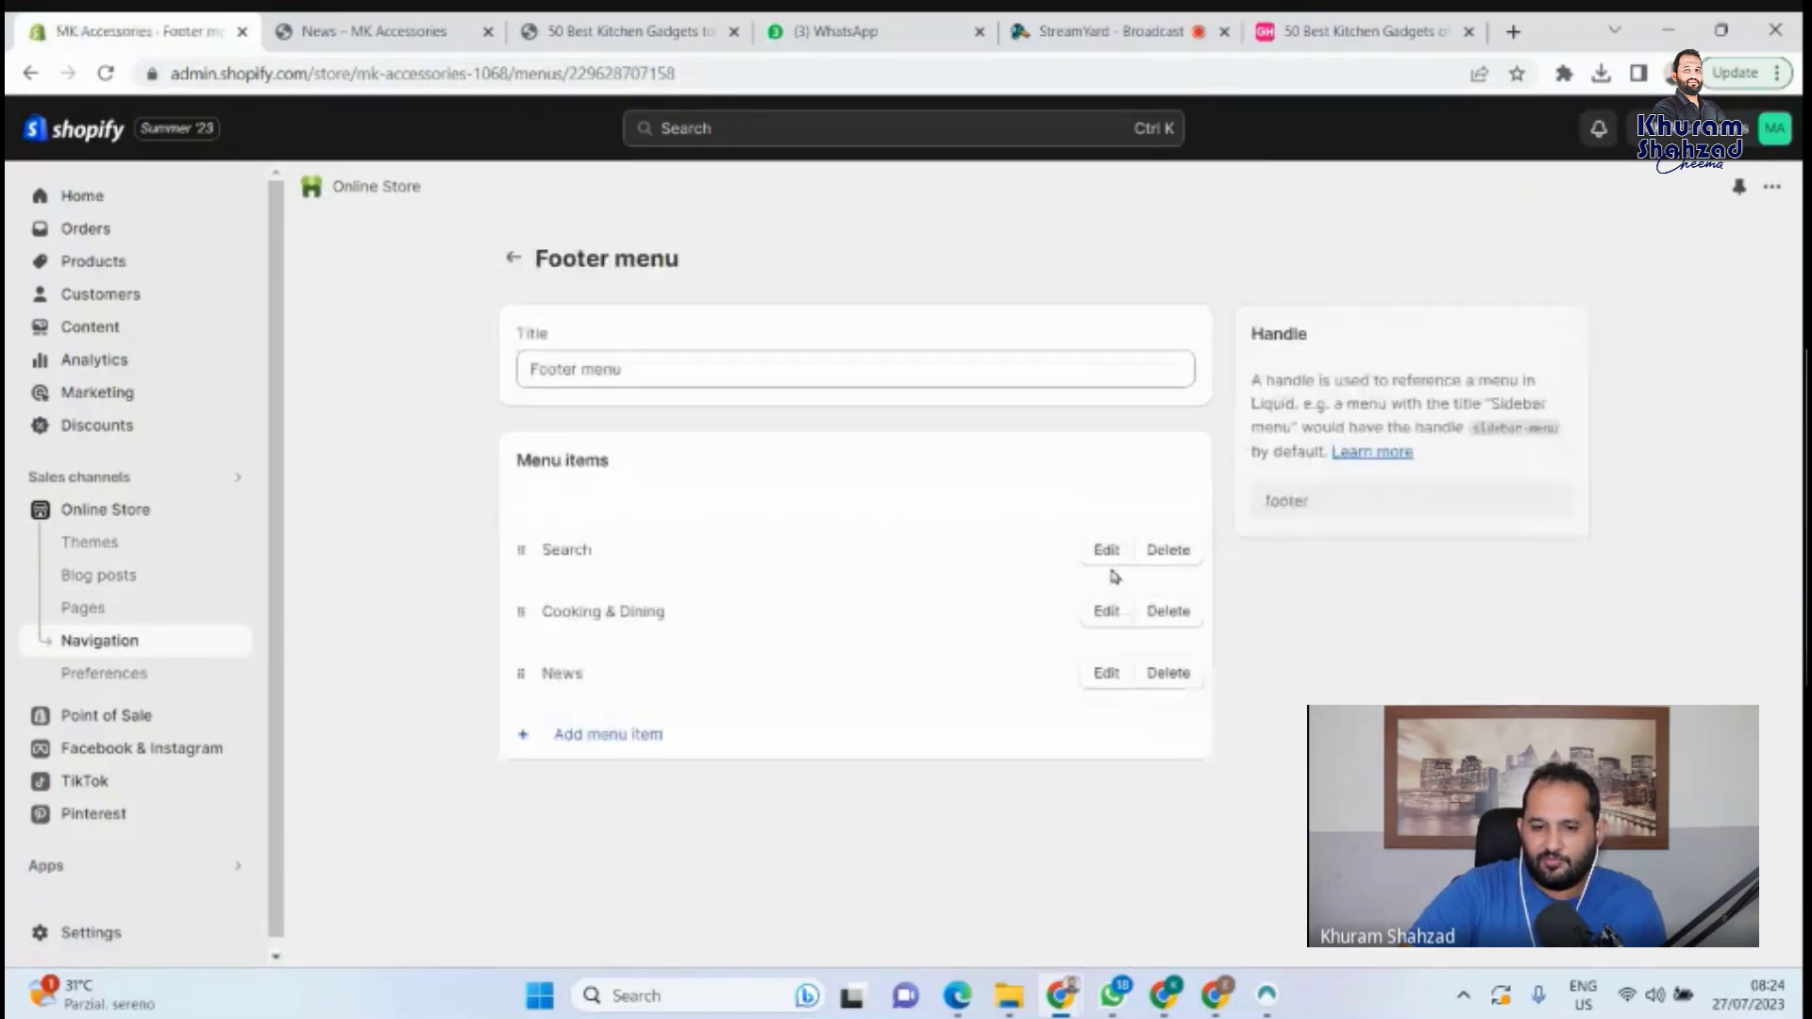
{"action": "left_click", "coordinate": [1166, 676]}
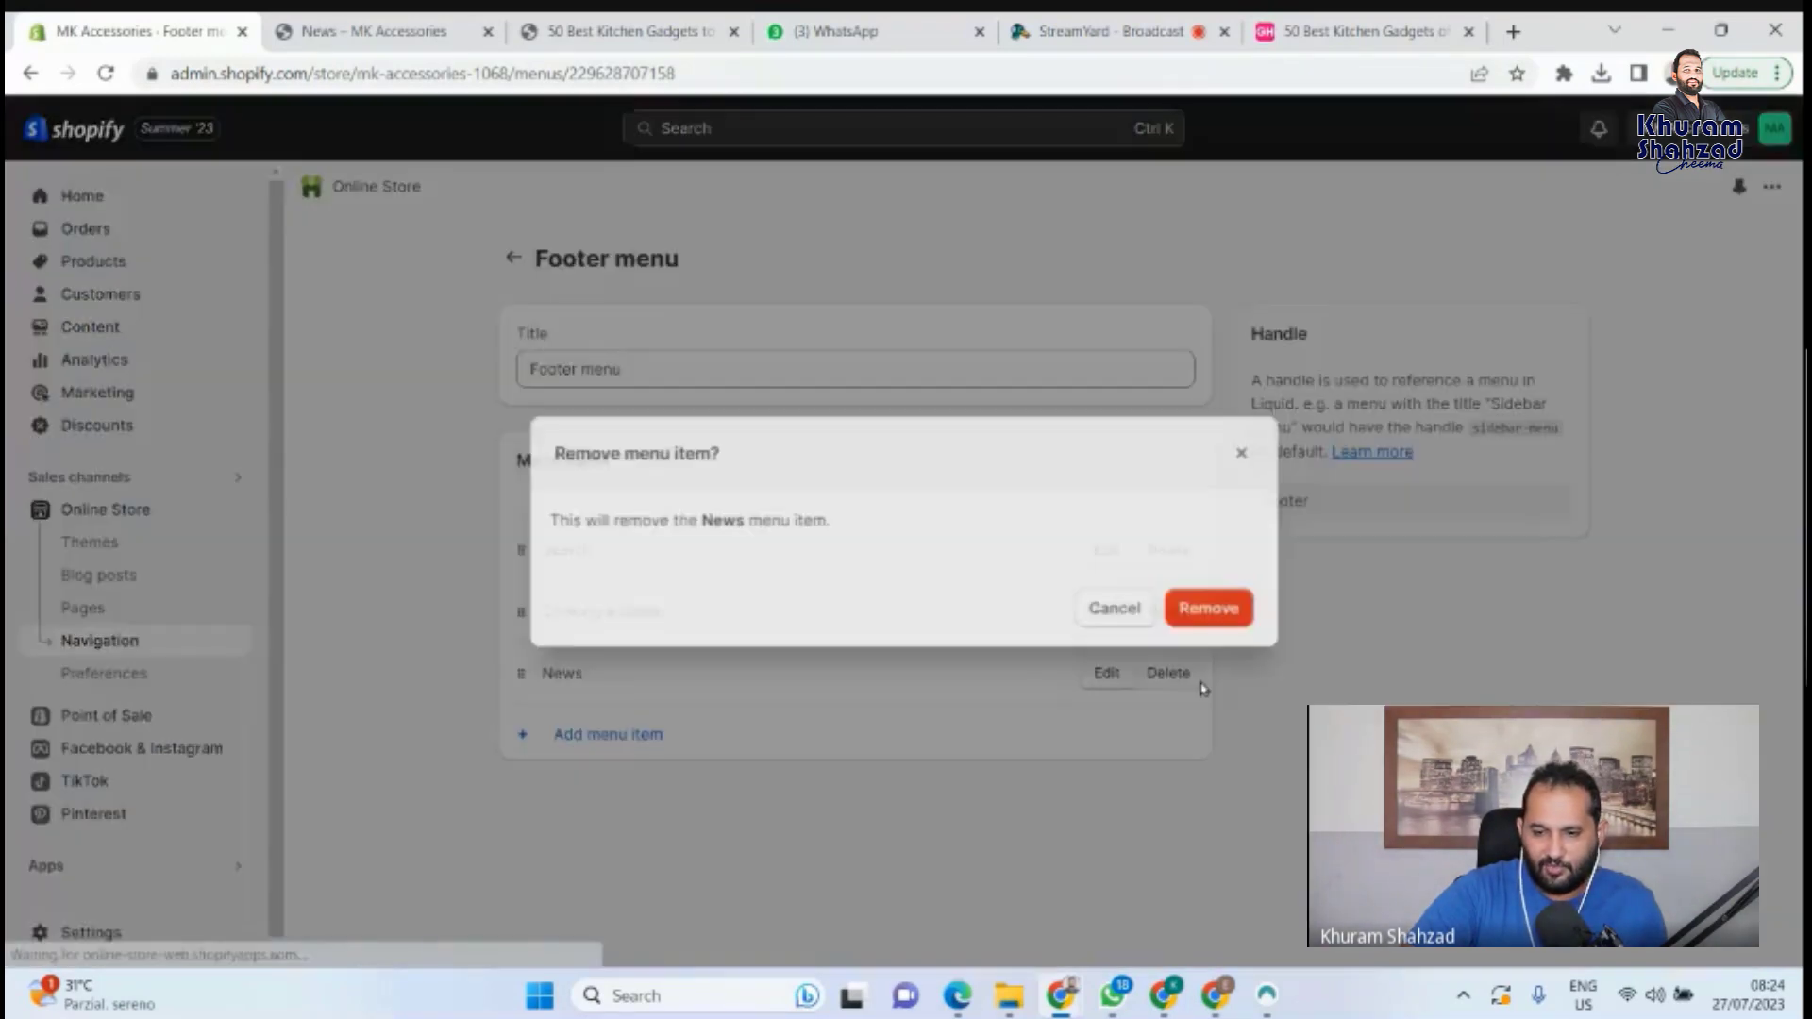
{"action": "left_click", "coordinate": [1195, 613]}
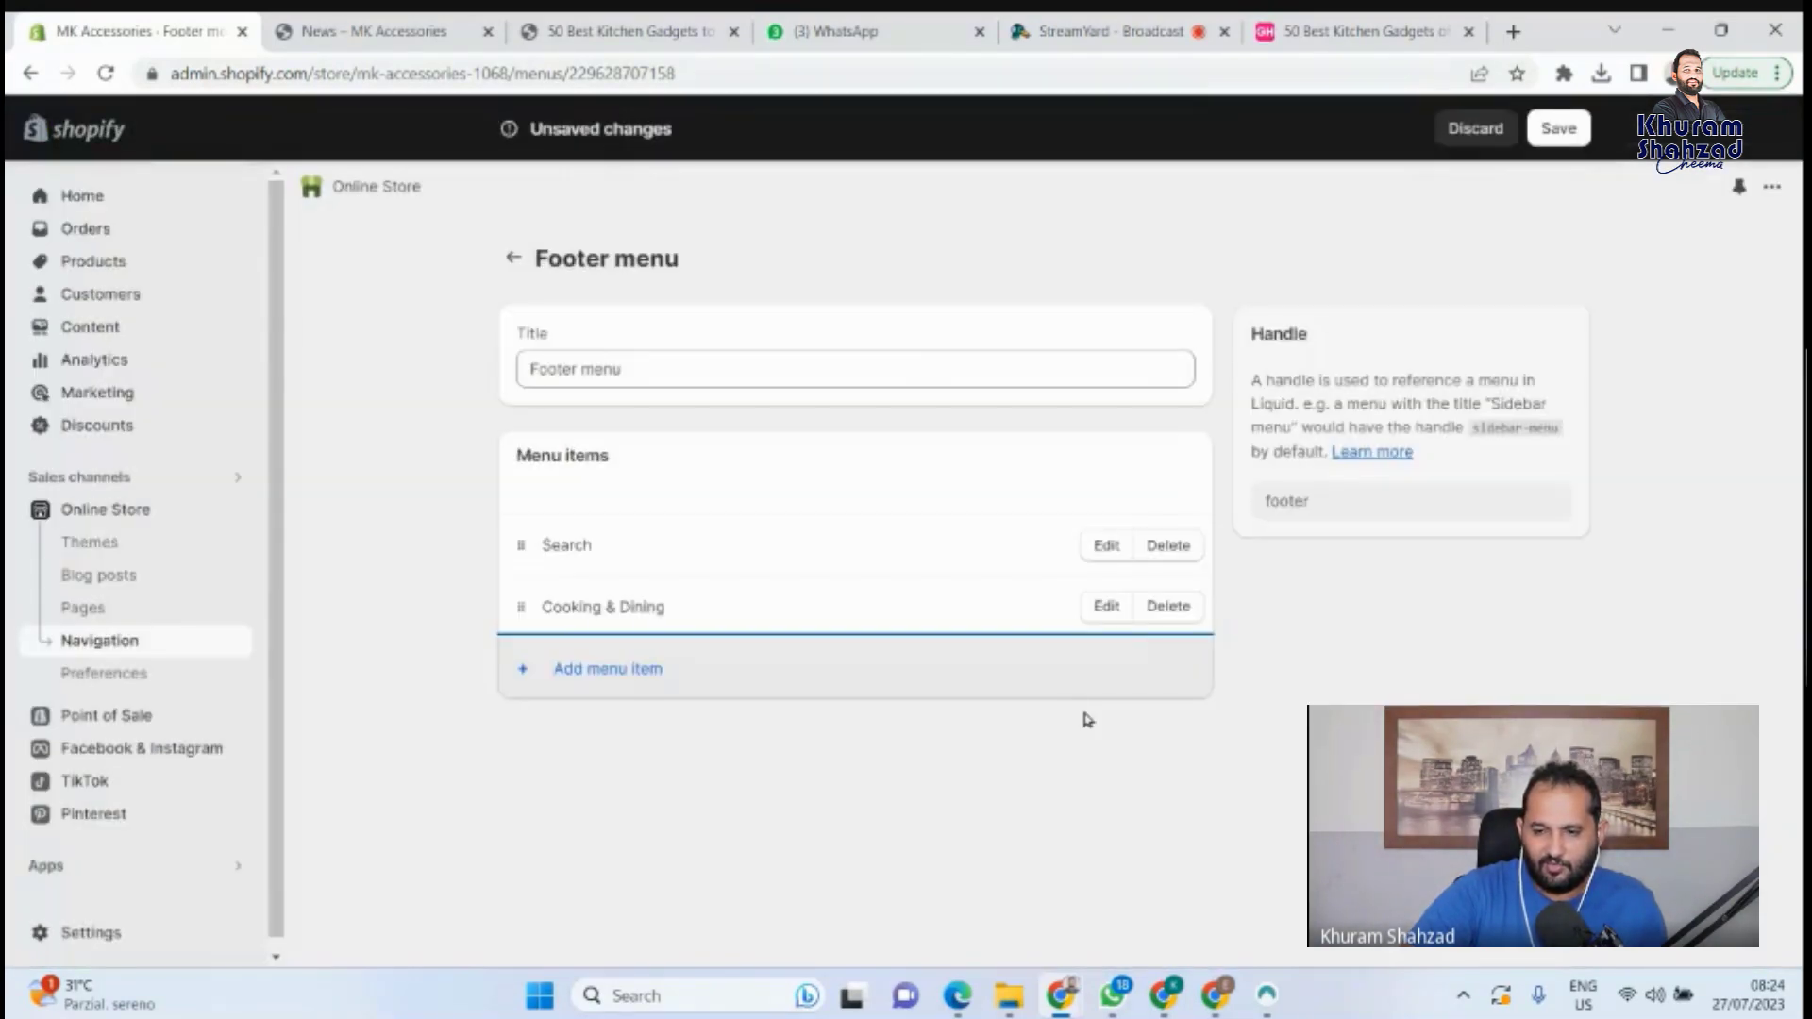
Add a Footer menu item that links to the Information blog.
{"action": "left_click", "coordinate": [743, 698]}
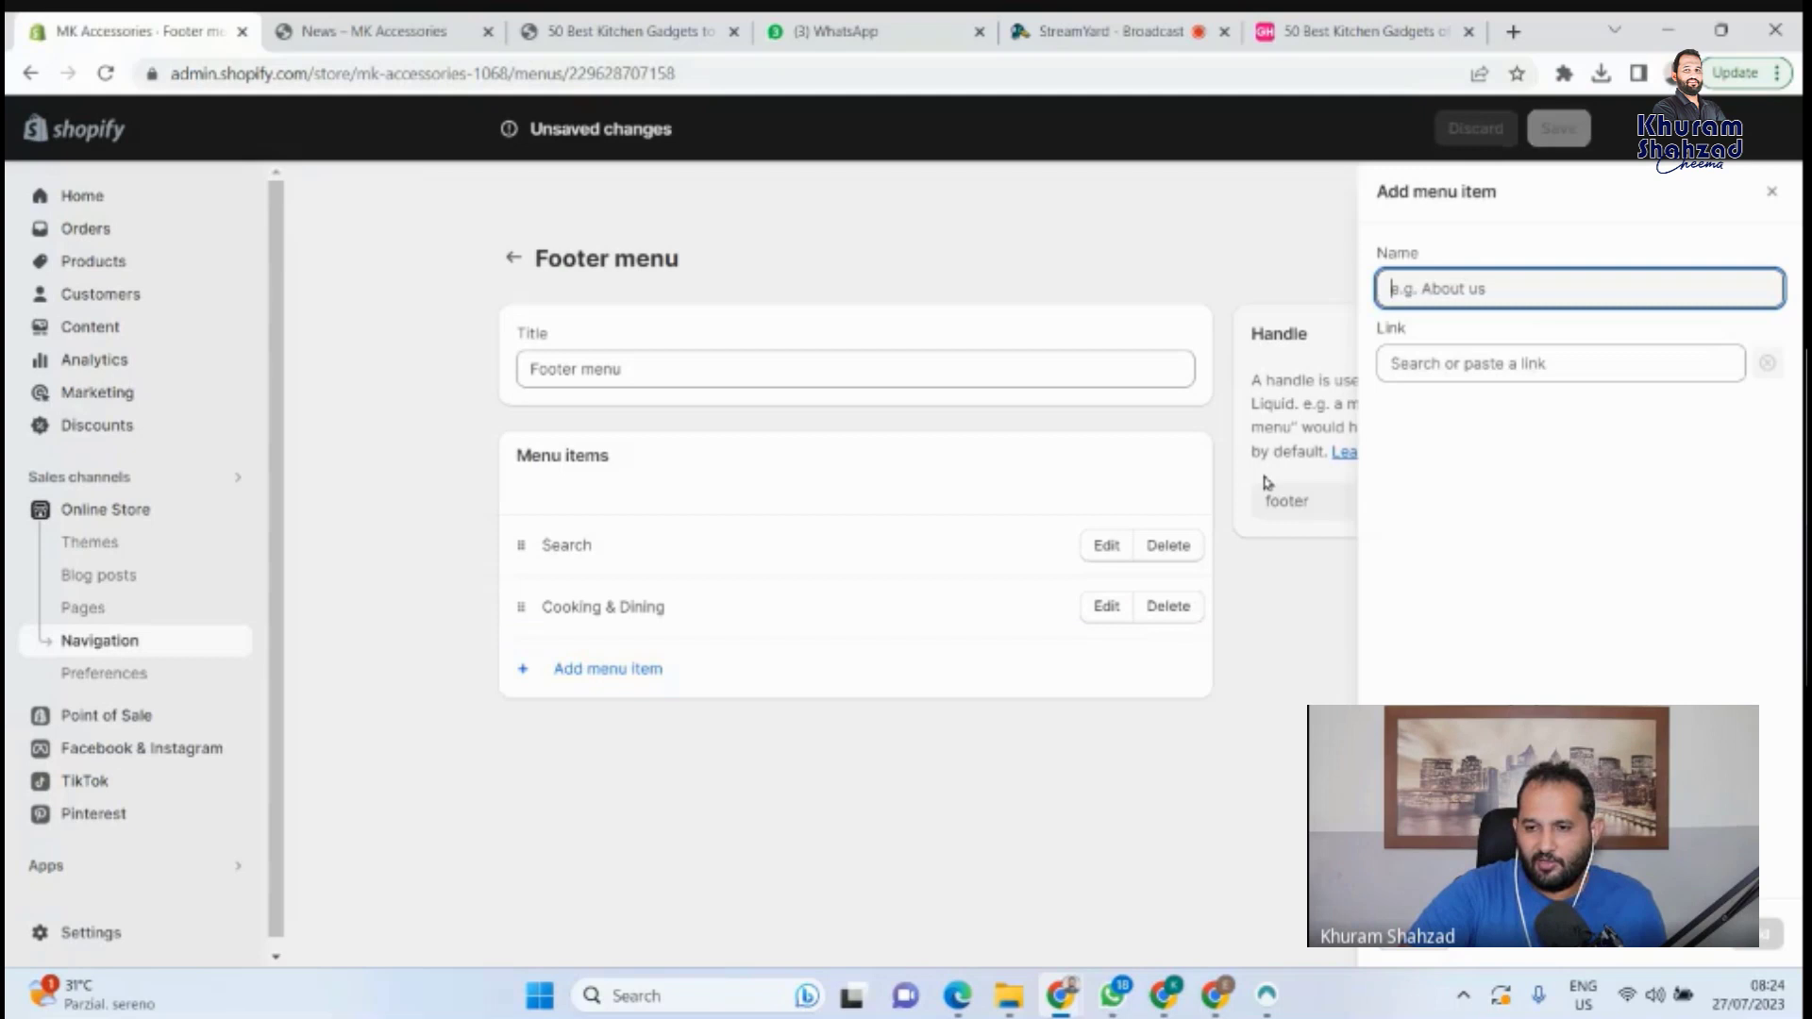
{"action": "left_click", "coordinate": [1609, 378]}
{"action": "left_click", "coordinate": [1483, 649]}
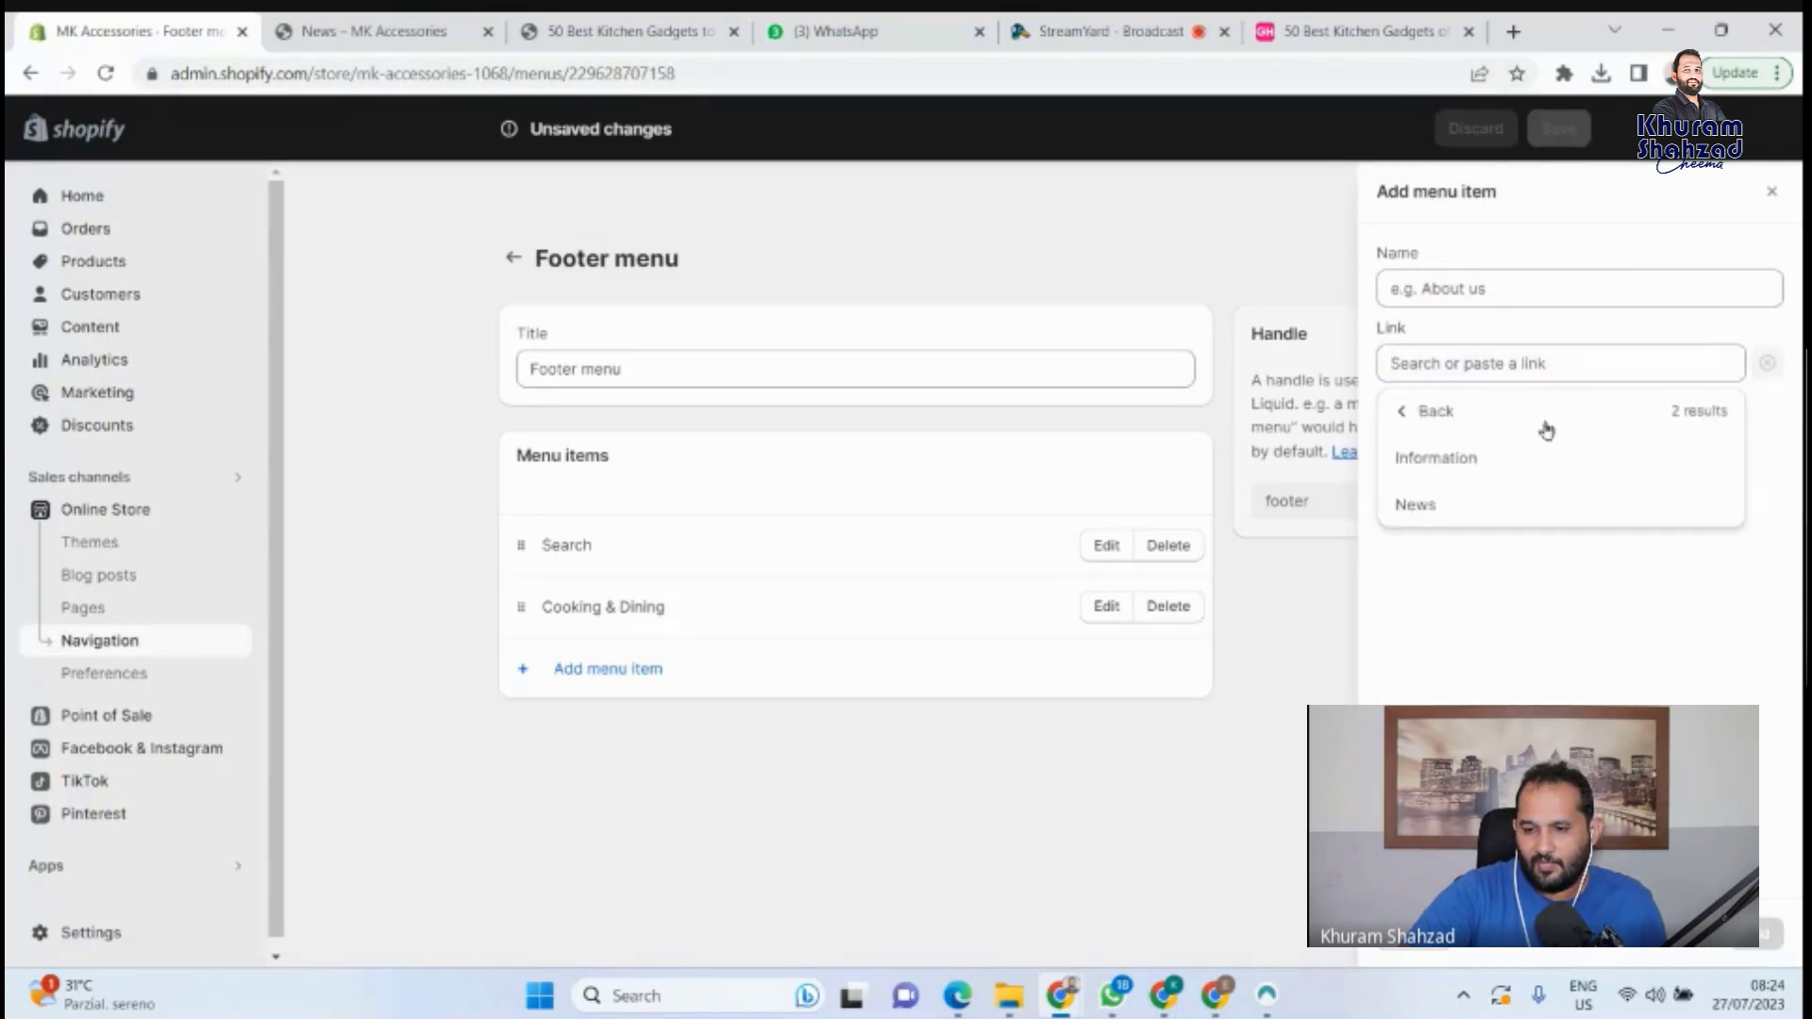
{"action": "left_click", "coordinate": [1432, 468]}
{"action": "left_click", "coordinate": [1768, 934]}
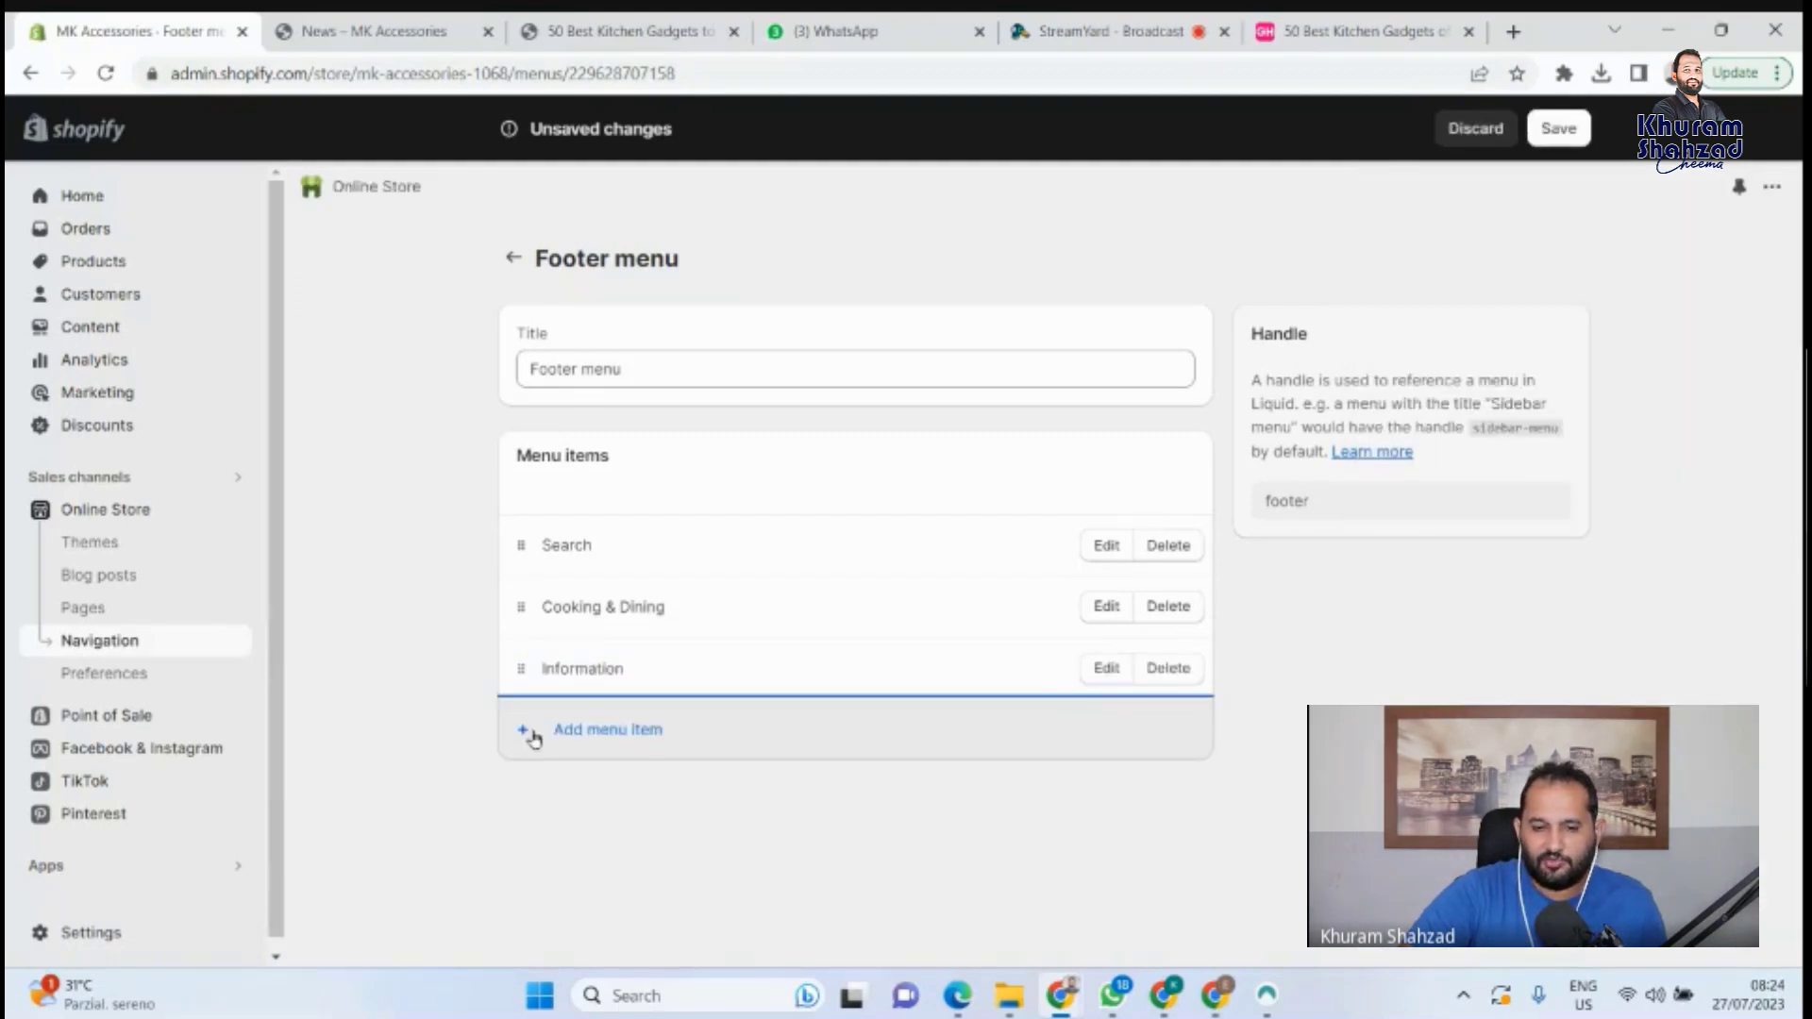
Add a Footer menu item linking to the News blog below Information and save the menu.
{"action": "left_click", "coordinate": [528, 744]}
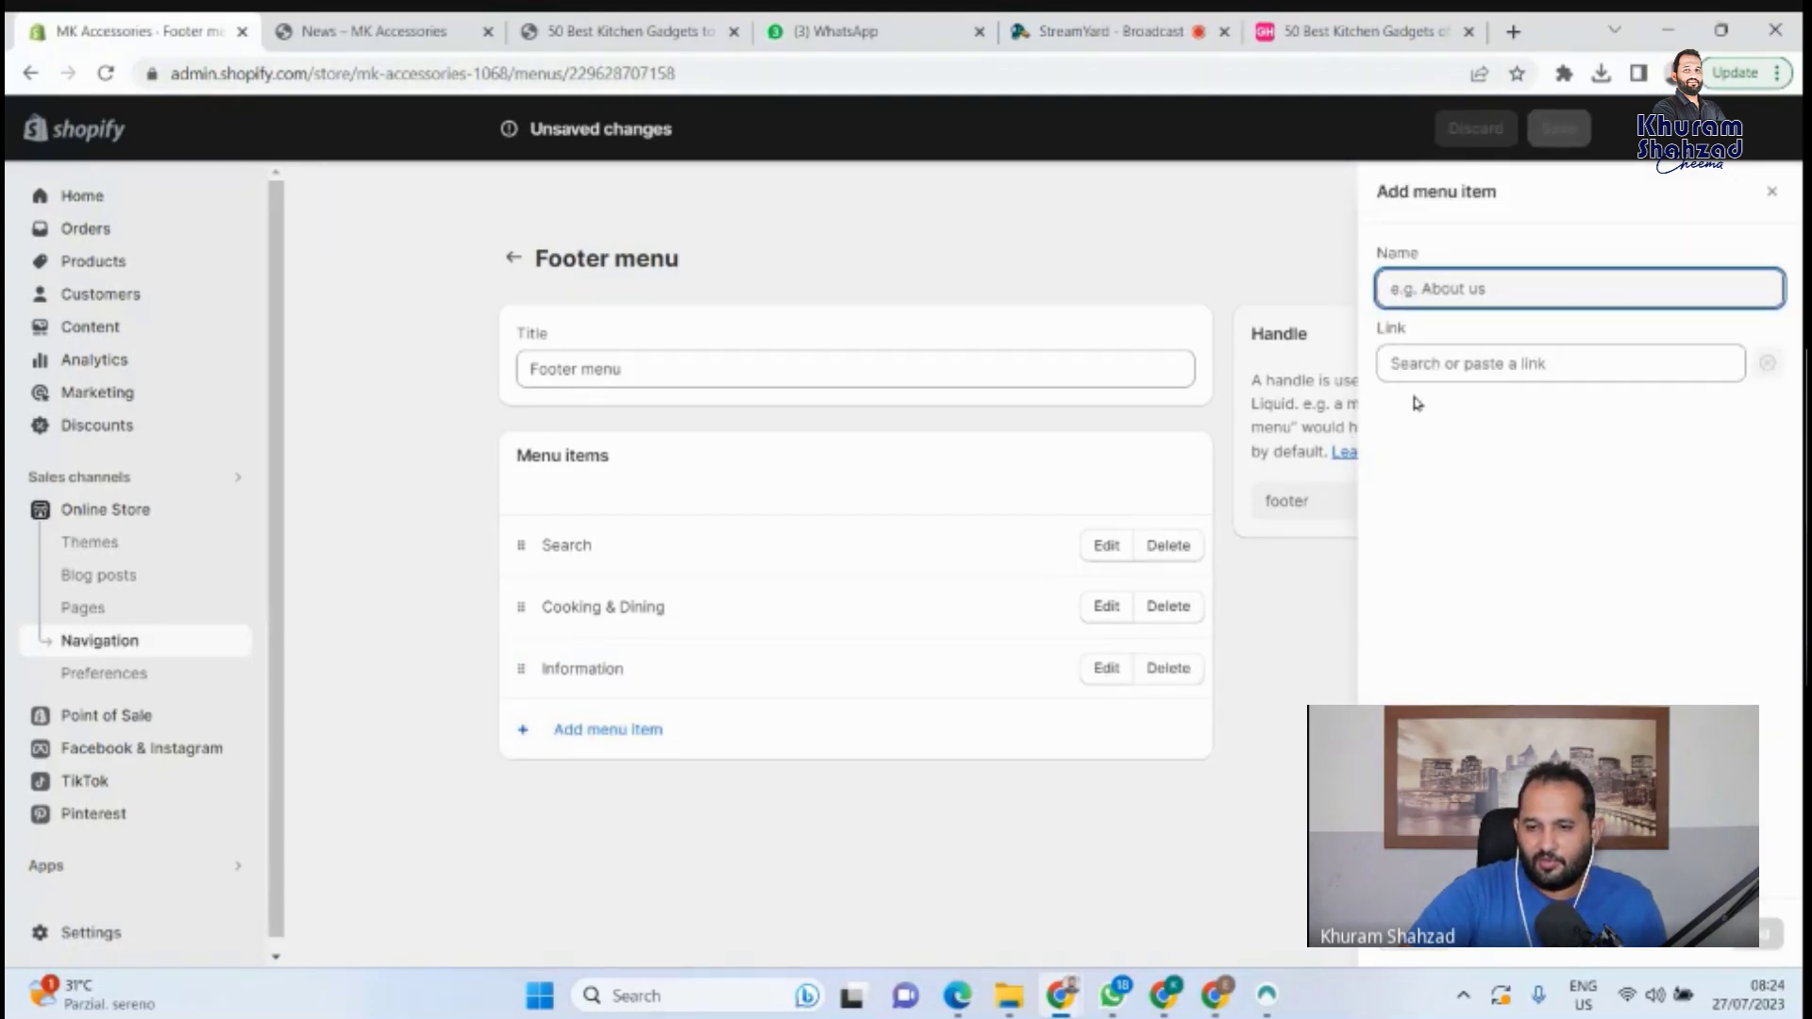
{"action": "left_click", "coordinate": [1434, 351]}
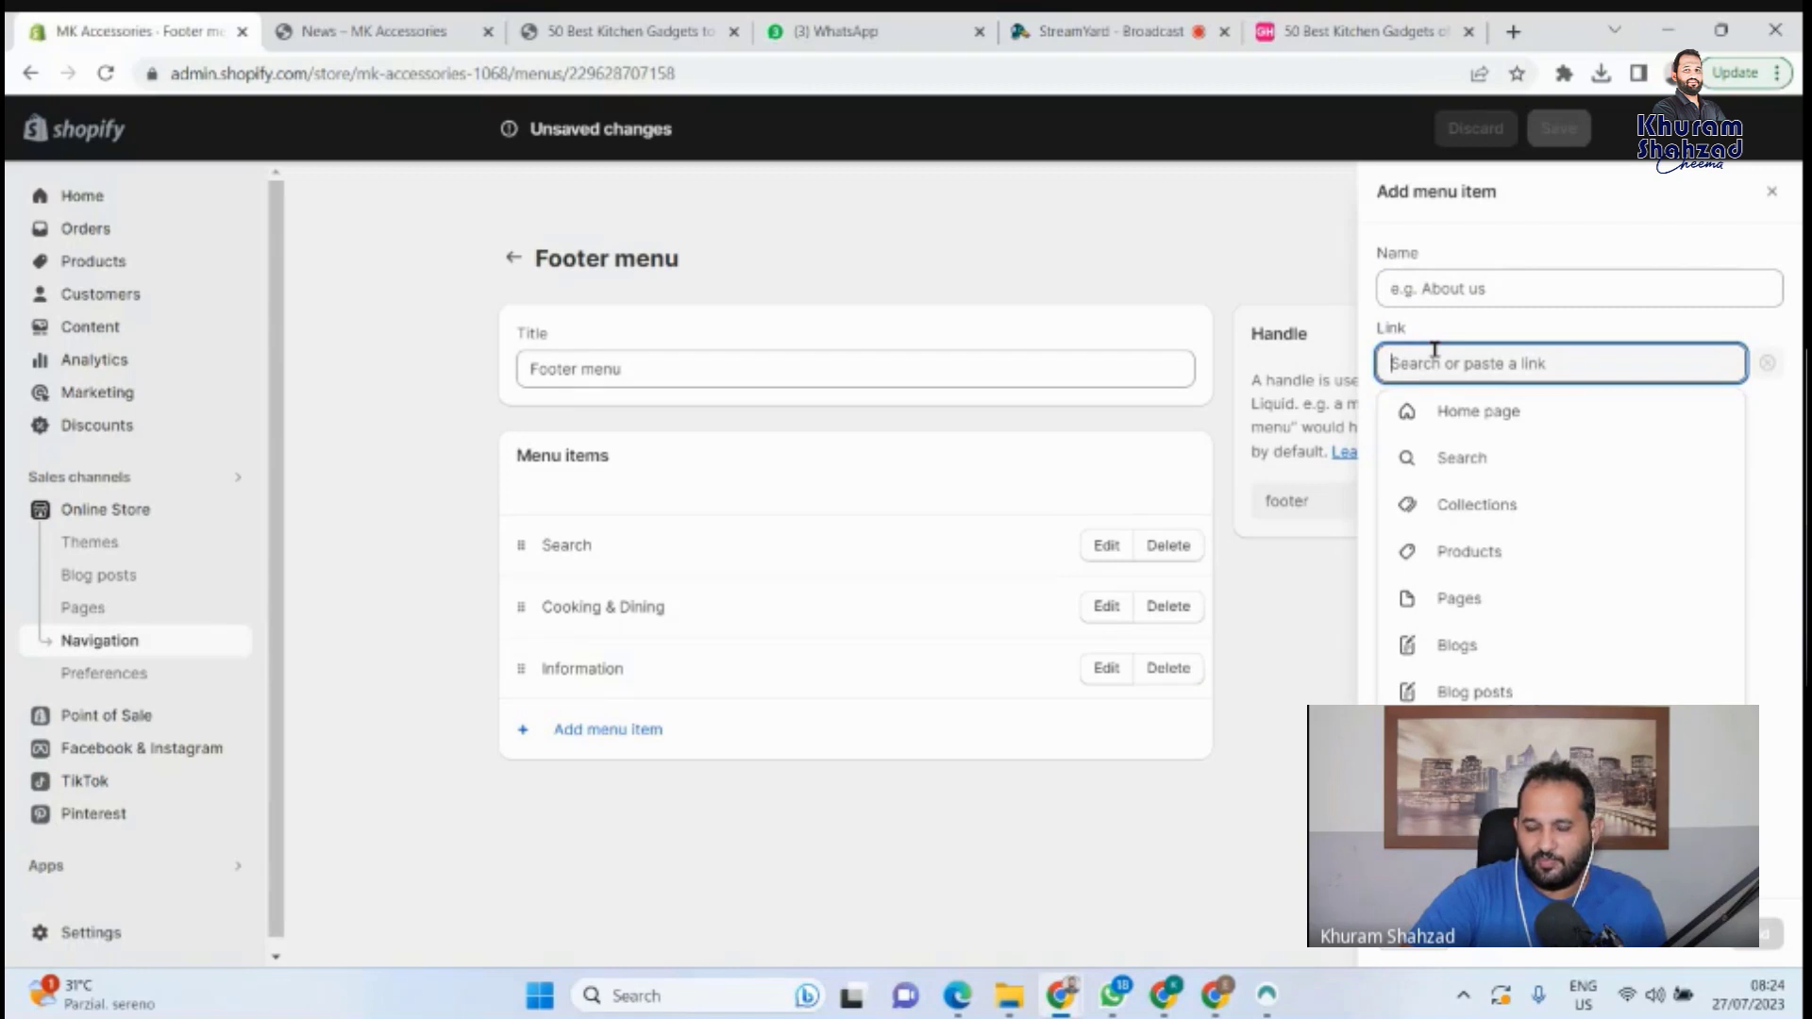
{"action": "left_click", "coordinate": [1459, 601]}
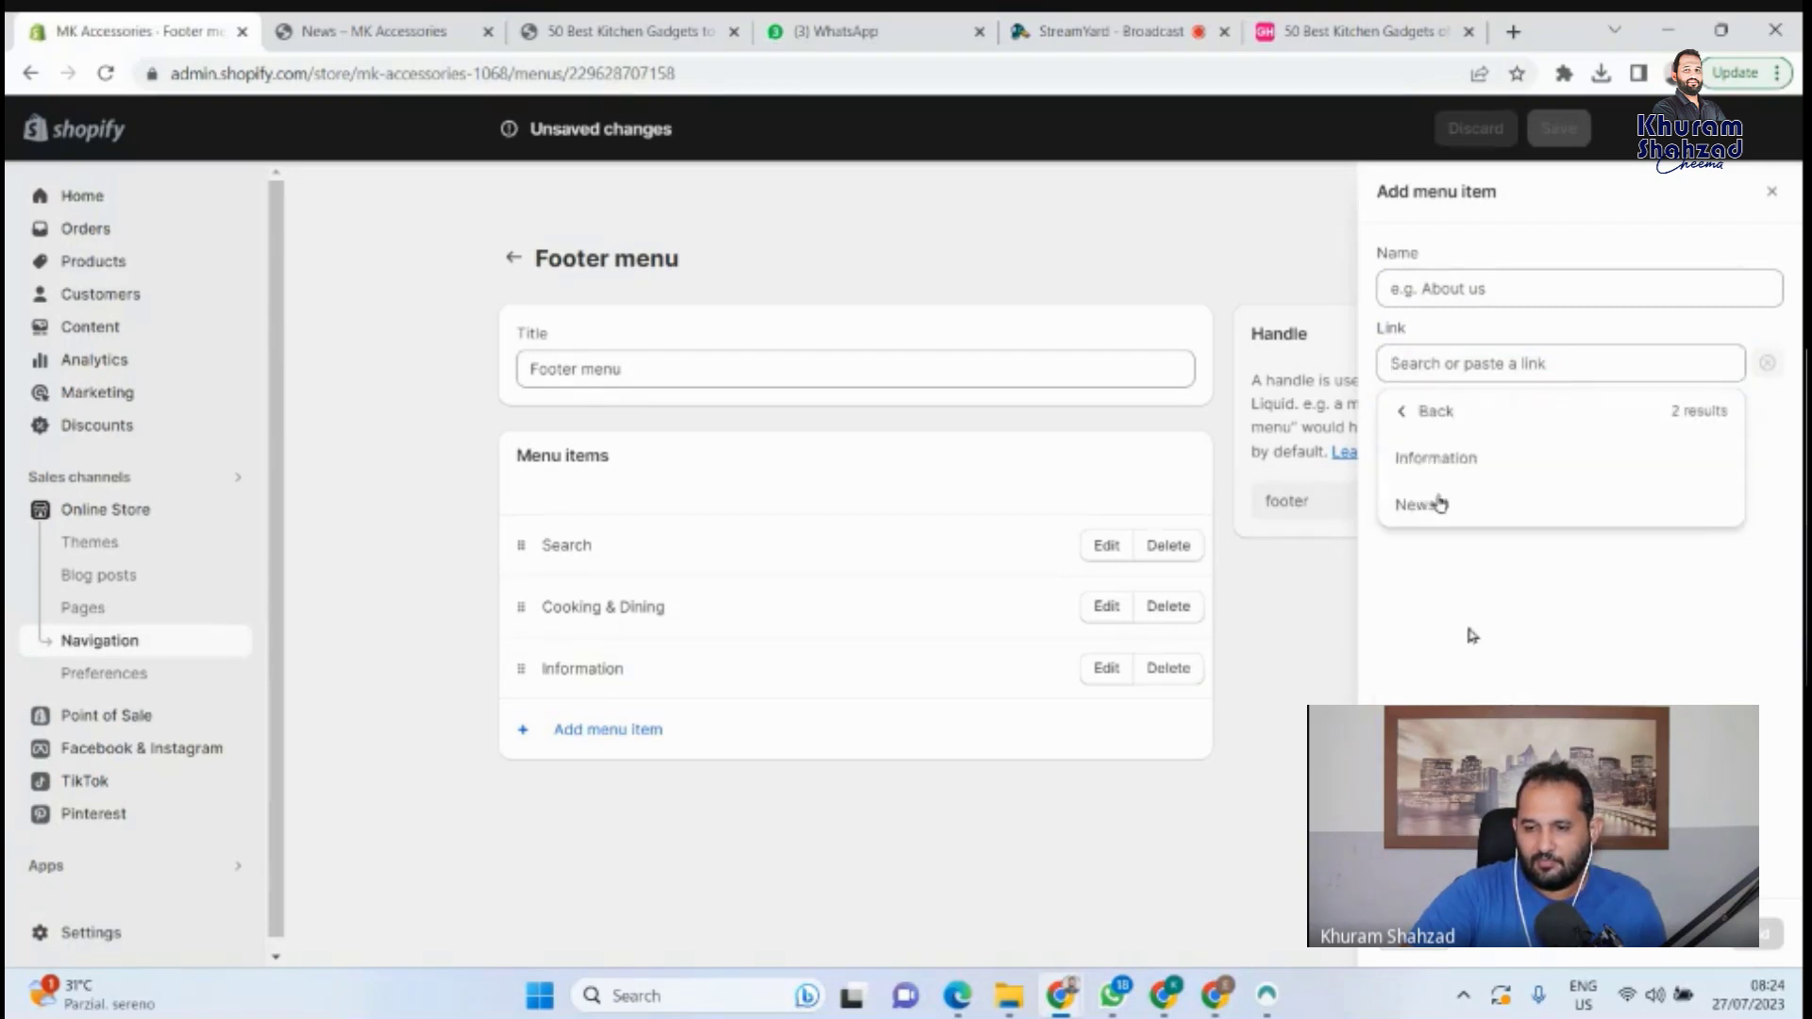
{"action": "left_click", "coordinate": [1439, 502]}
{"action": "left_click", "coordinate": [1735, 940]}
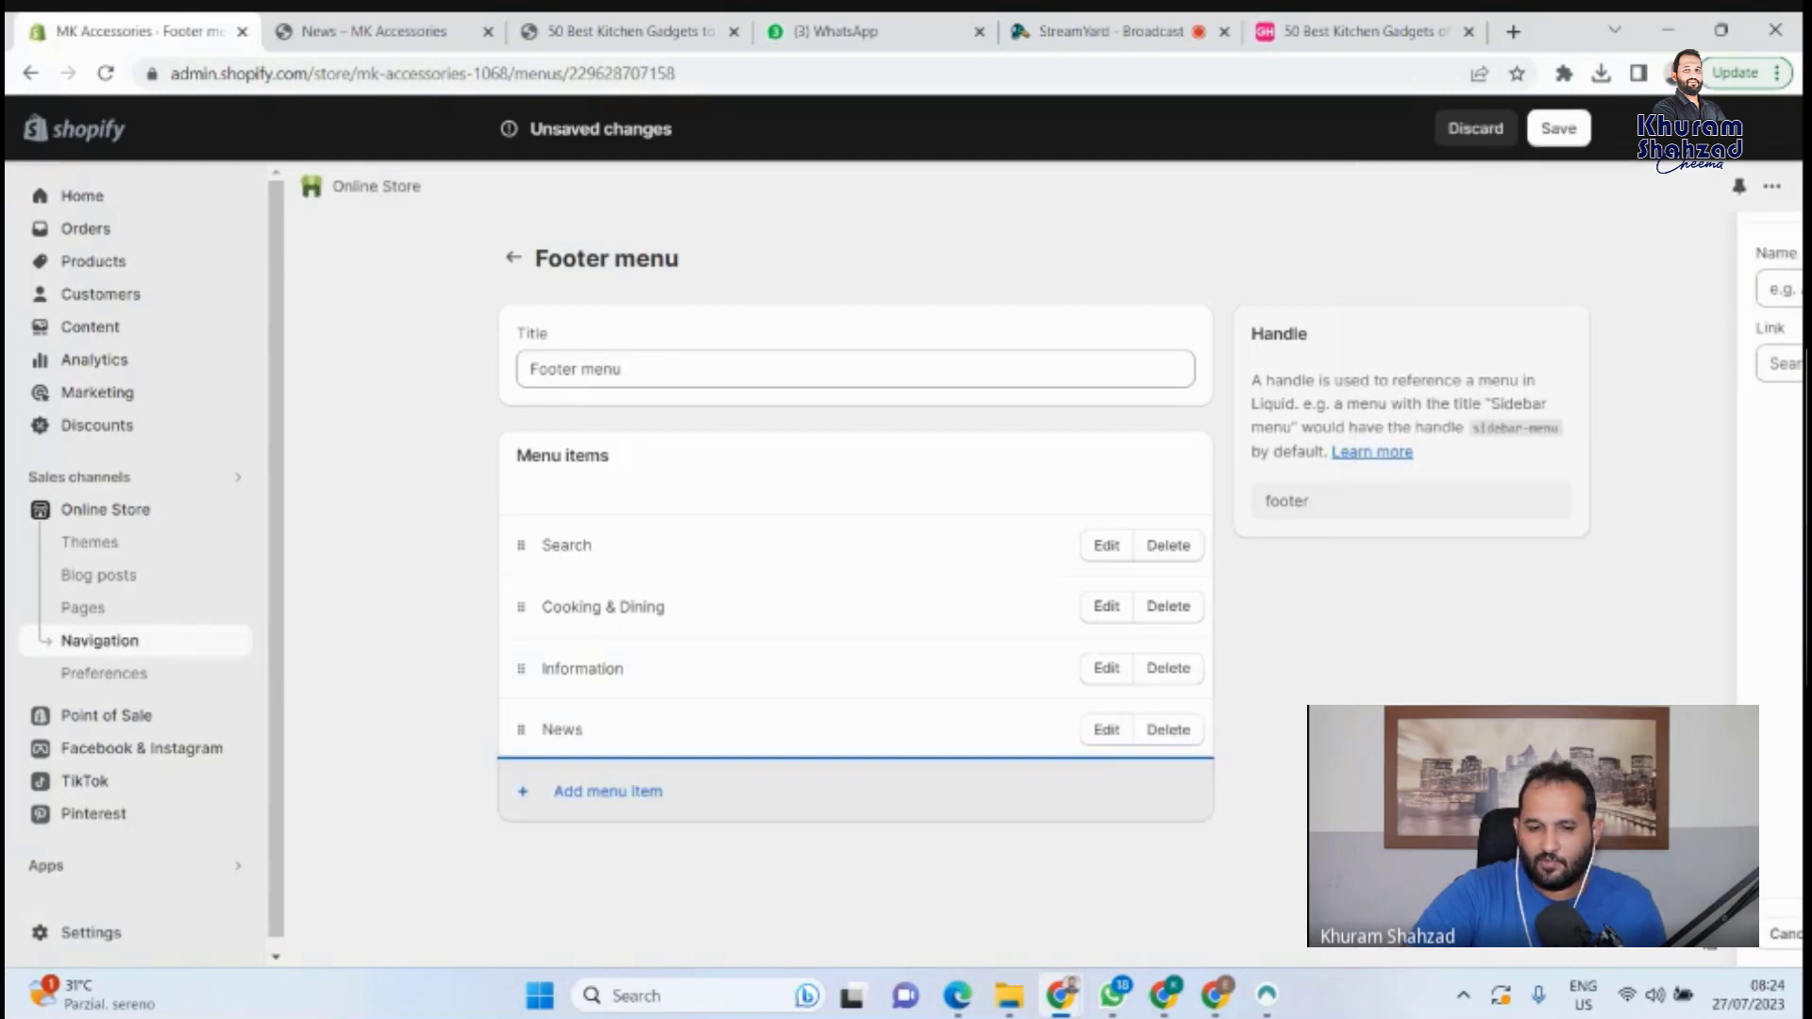
{"action": "left_click", "coordinate": [1576, 137]}
Reload the storefront and open the Information blog from the footer's quick links to check its posts.
{"action": "left_click", "coordinate": [377, 31]}
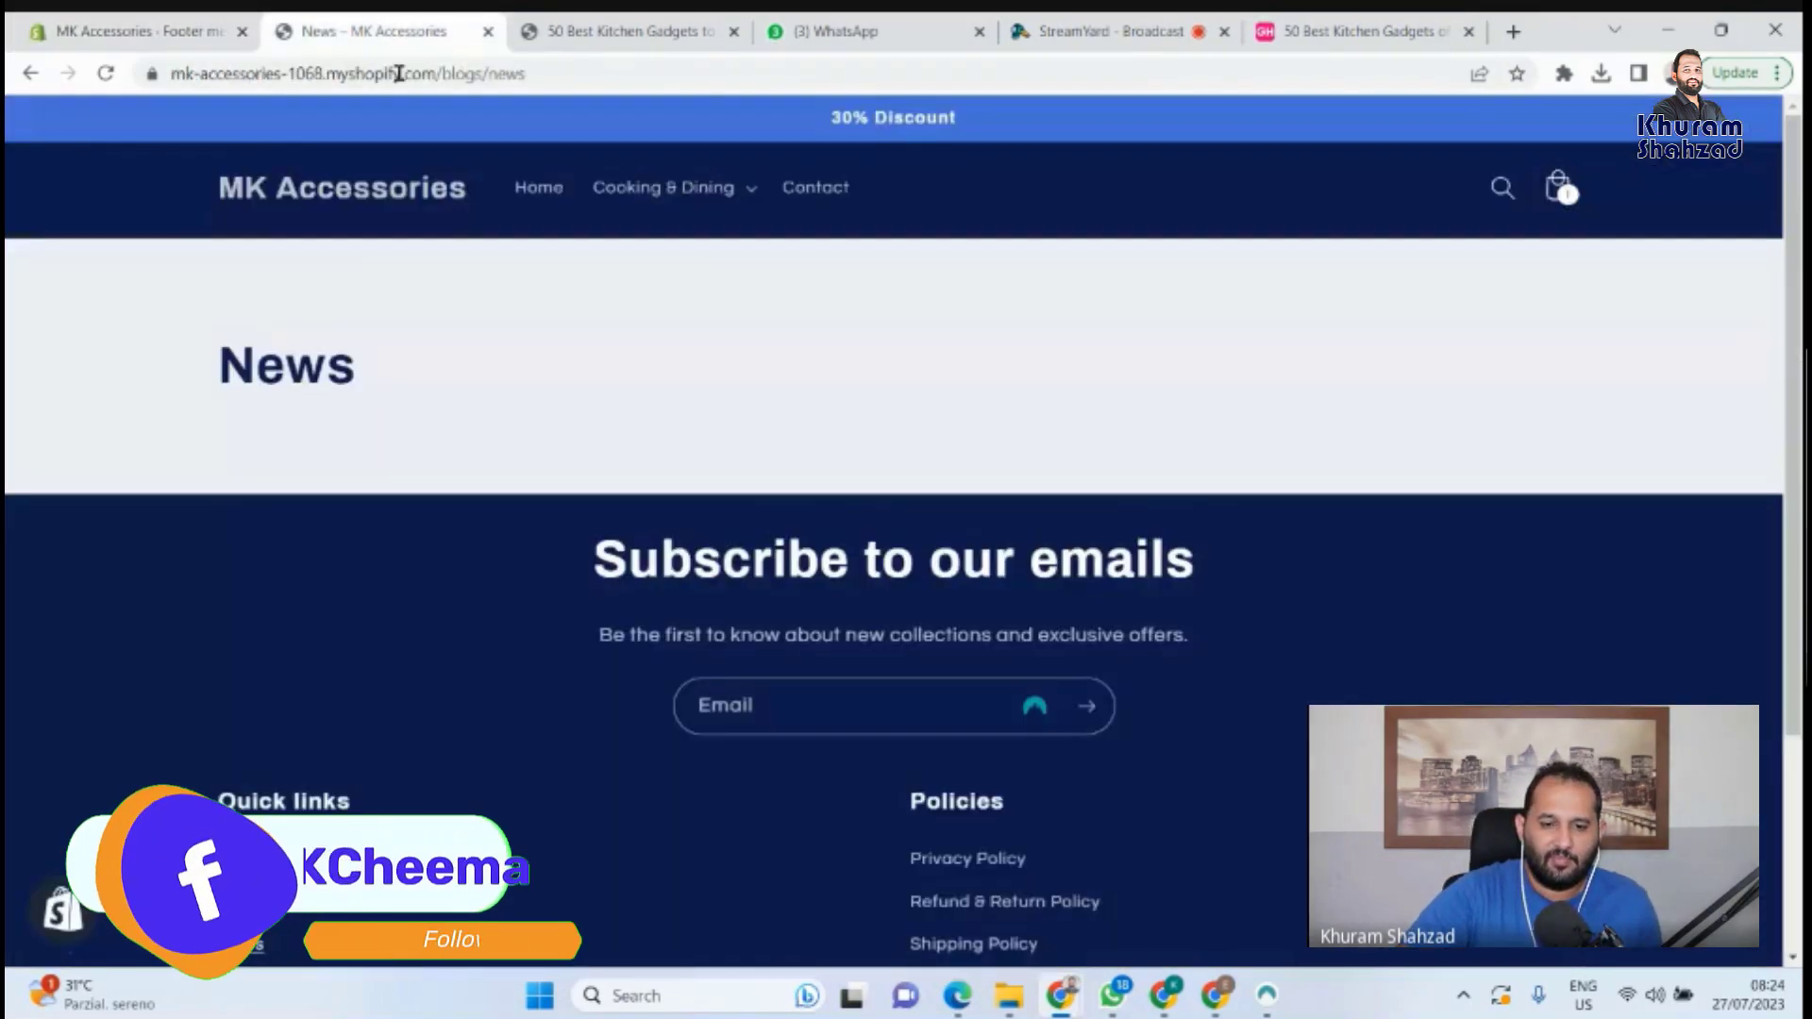
{"action": "left_click", "coordinate": [106, 72]}
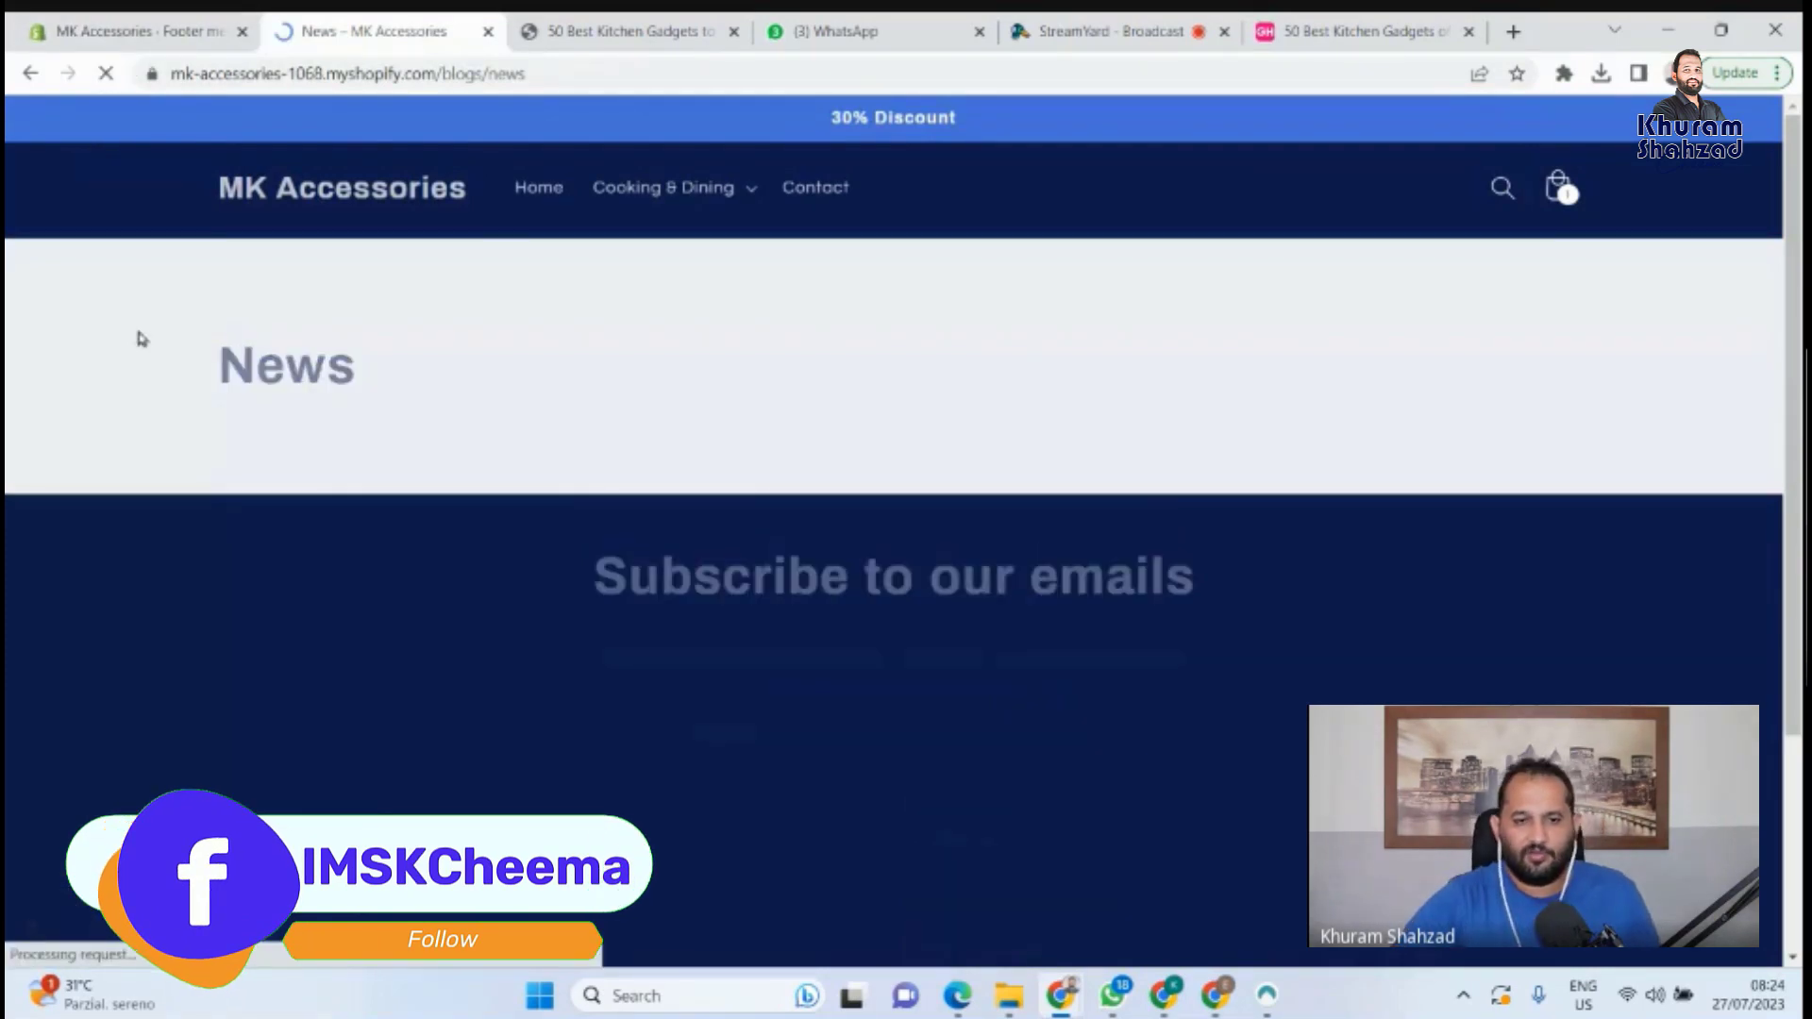
{"action": "scroll", "coordinate": [578, 708], "scroll_direction": "down", "scroll_amount": 3}
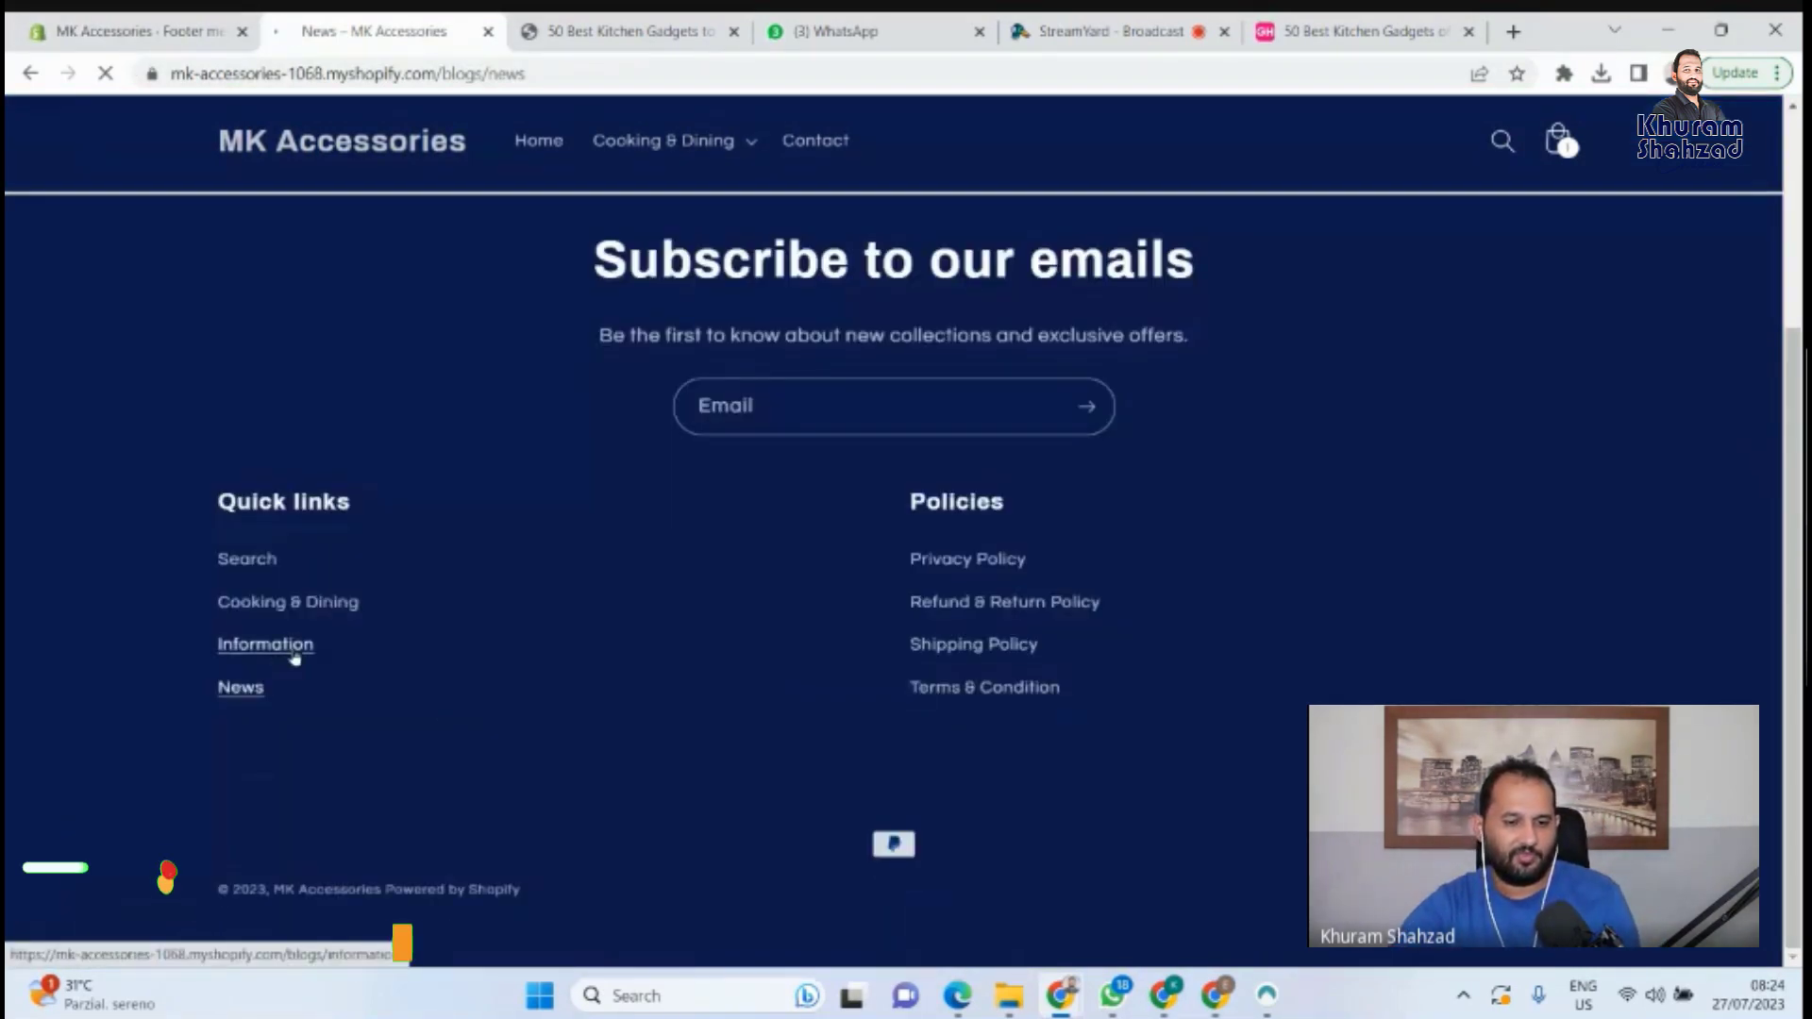
{"action": "left_click", "coordinate": [285, 645]}
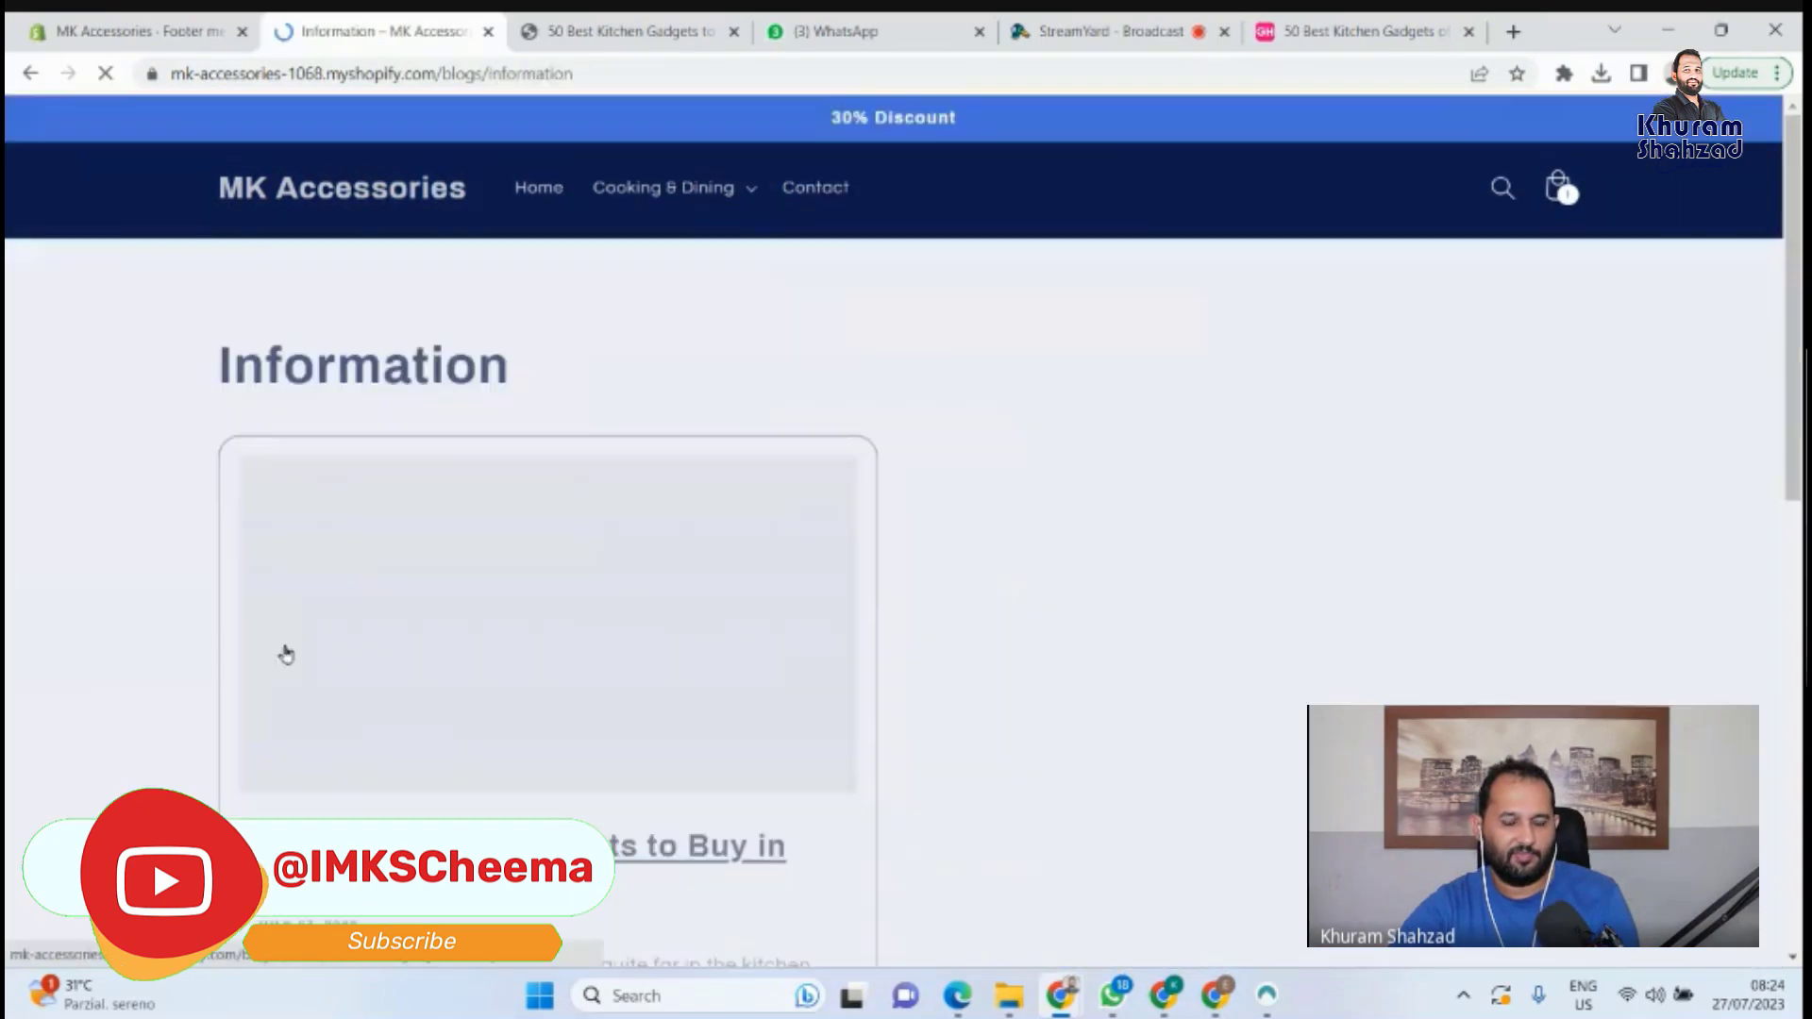
Open the 50 Best Kitchen Gadgets to Buy in 2023 post from the Information blog and check it against the Footer menu items.
{"action": "scroll", "coordinate": [441, 548], "scroll_direction": "down", "scroll_amount": 3}
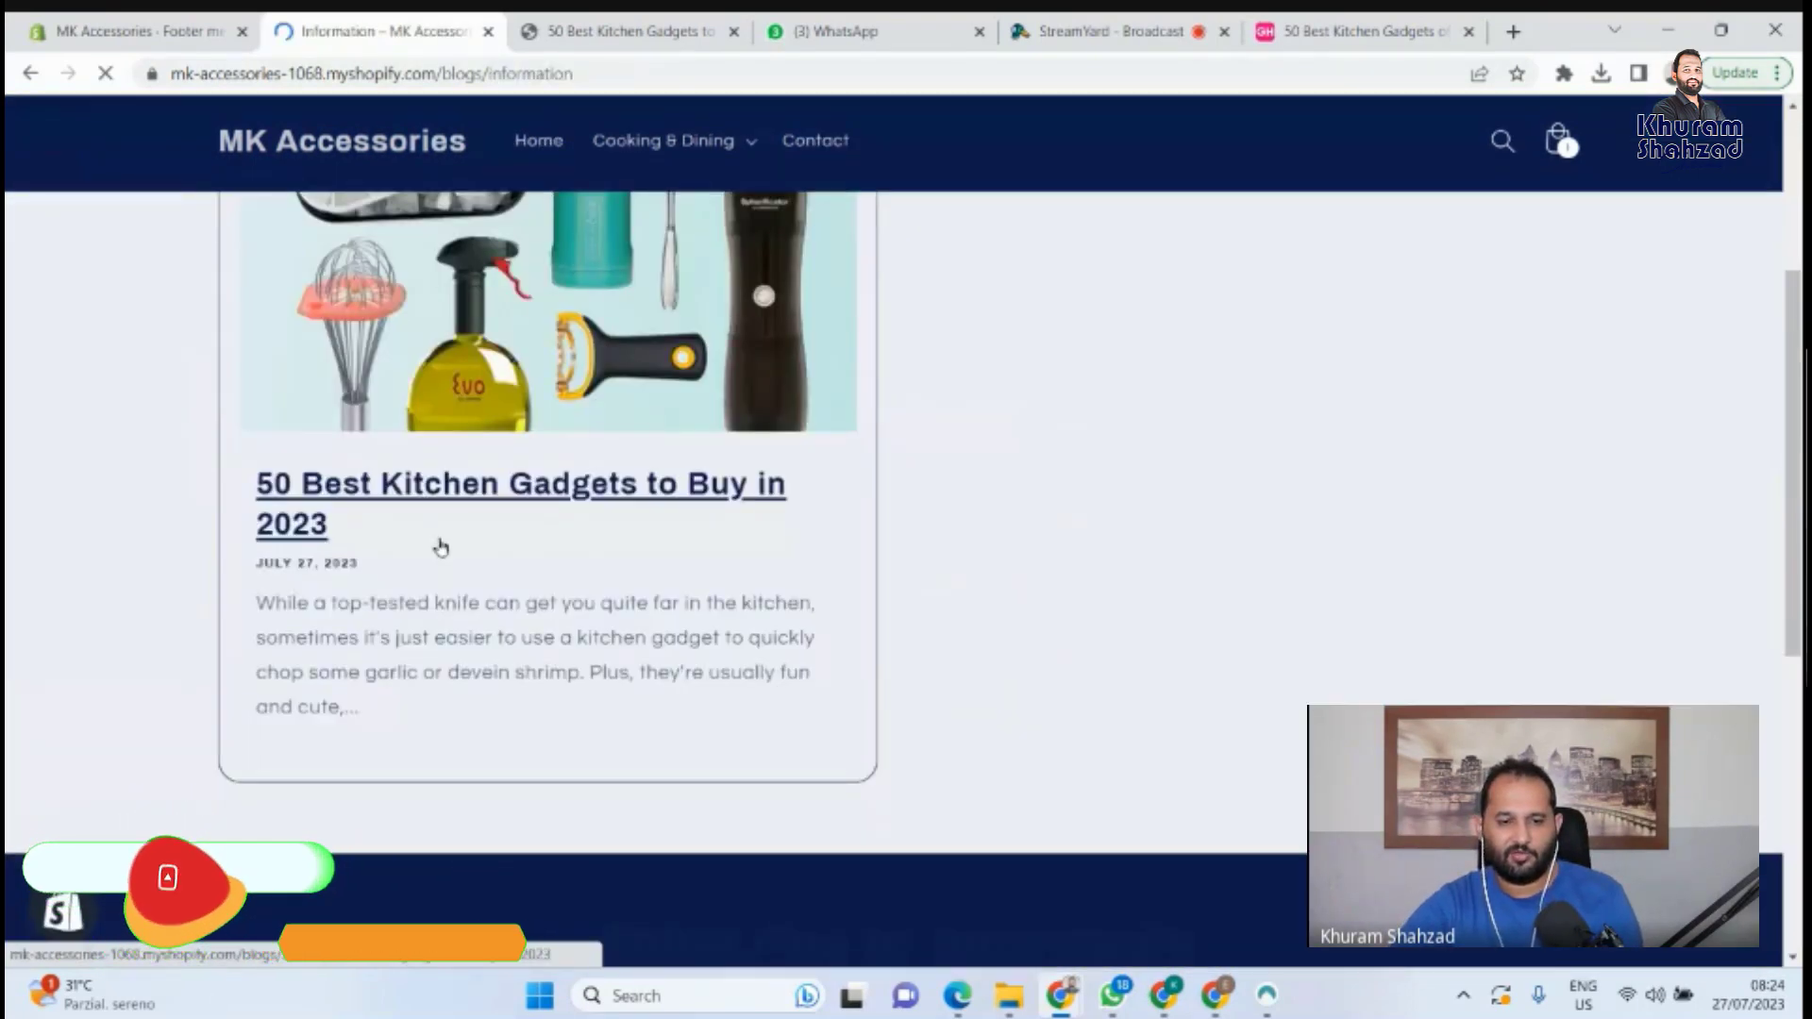
{"action": "left_click", "coordinate": [445, 494]}
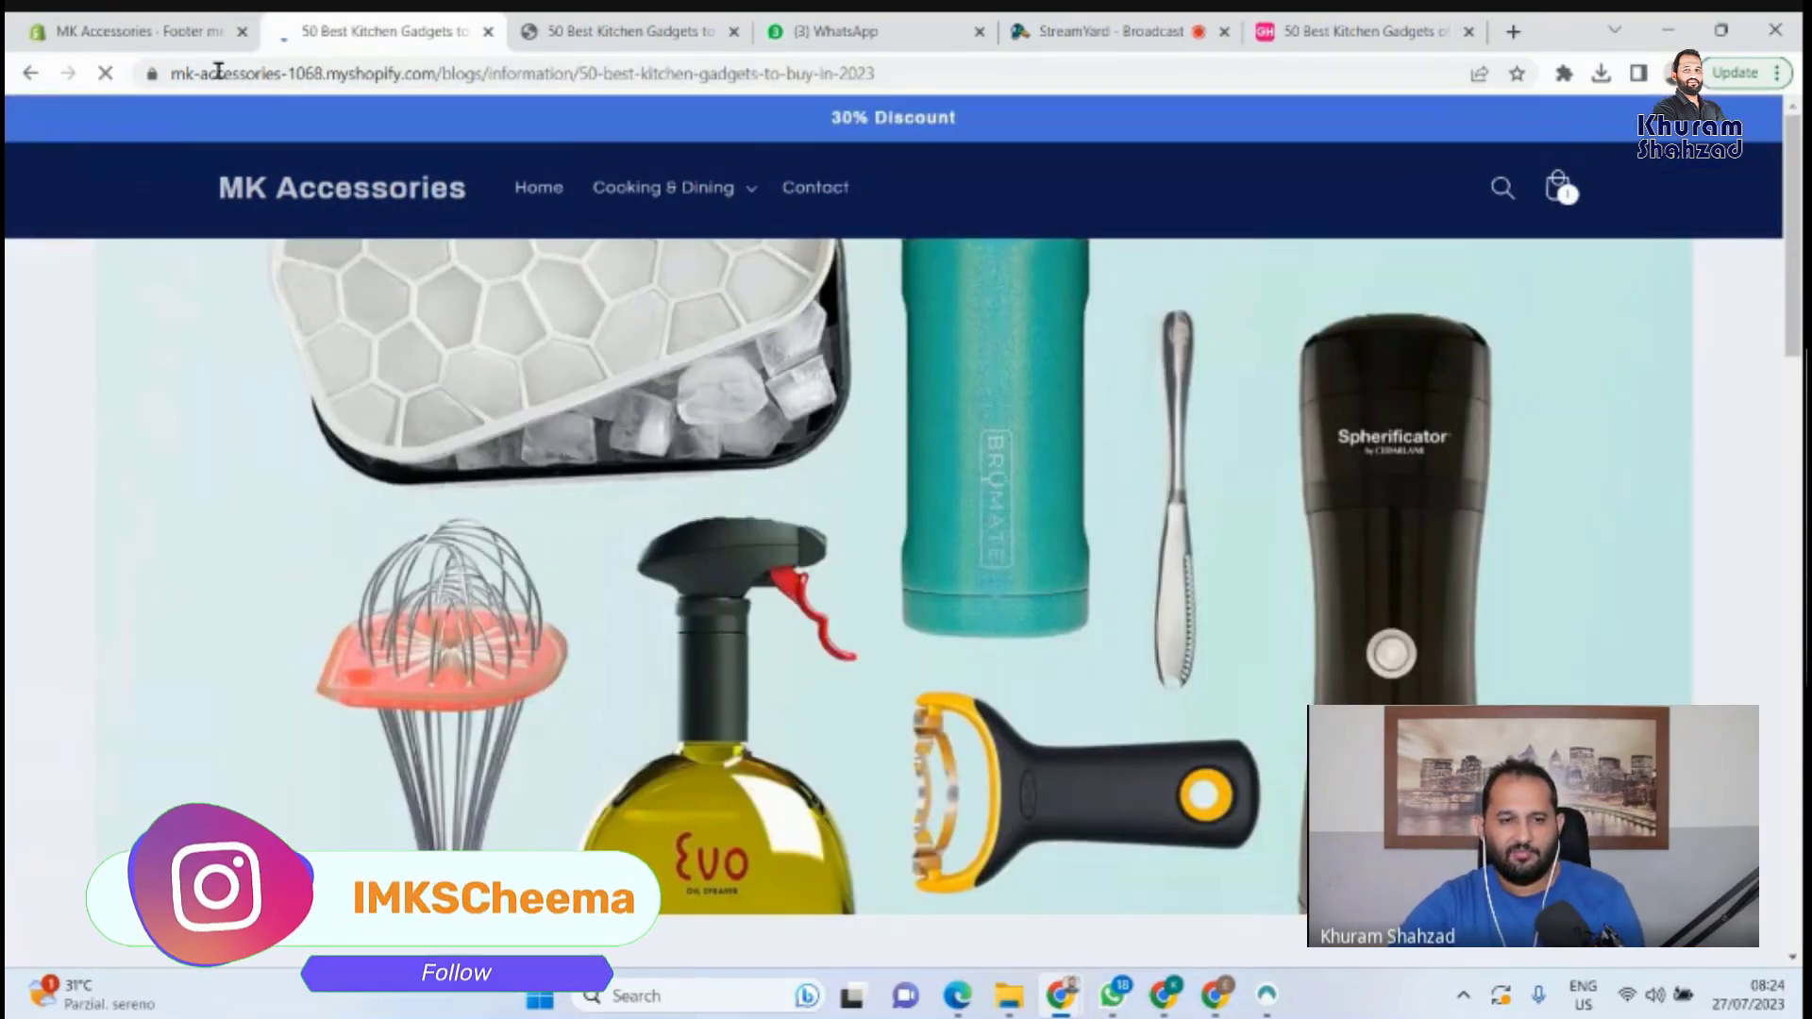
{"action": "left_click", "coordinate": [132, 31]}
{"action": "left_click", "coordinate": [332, 34]}
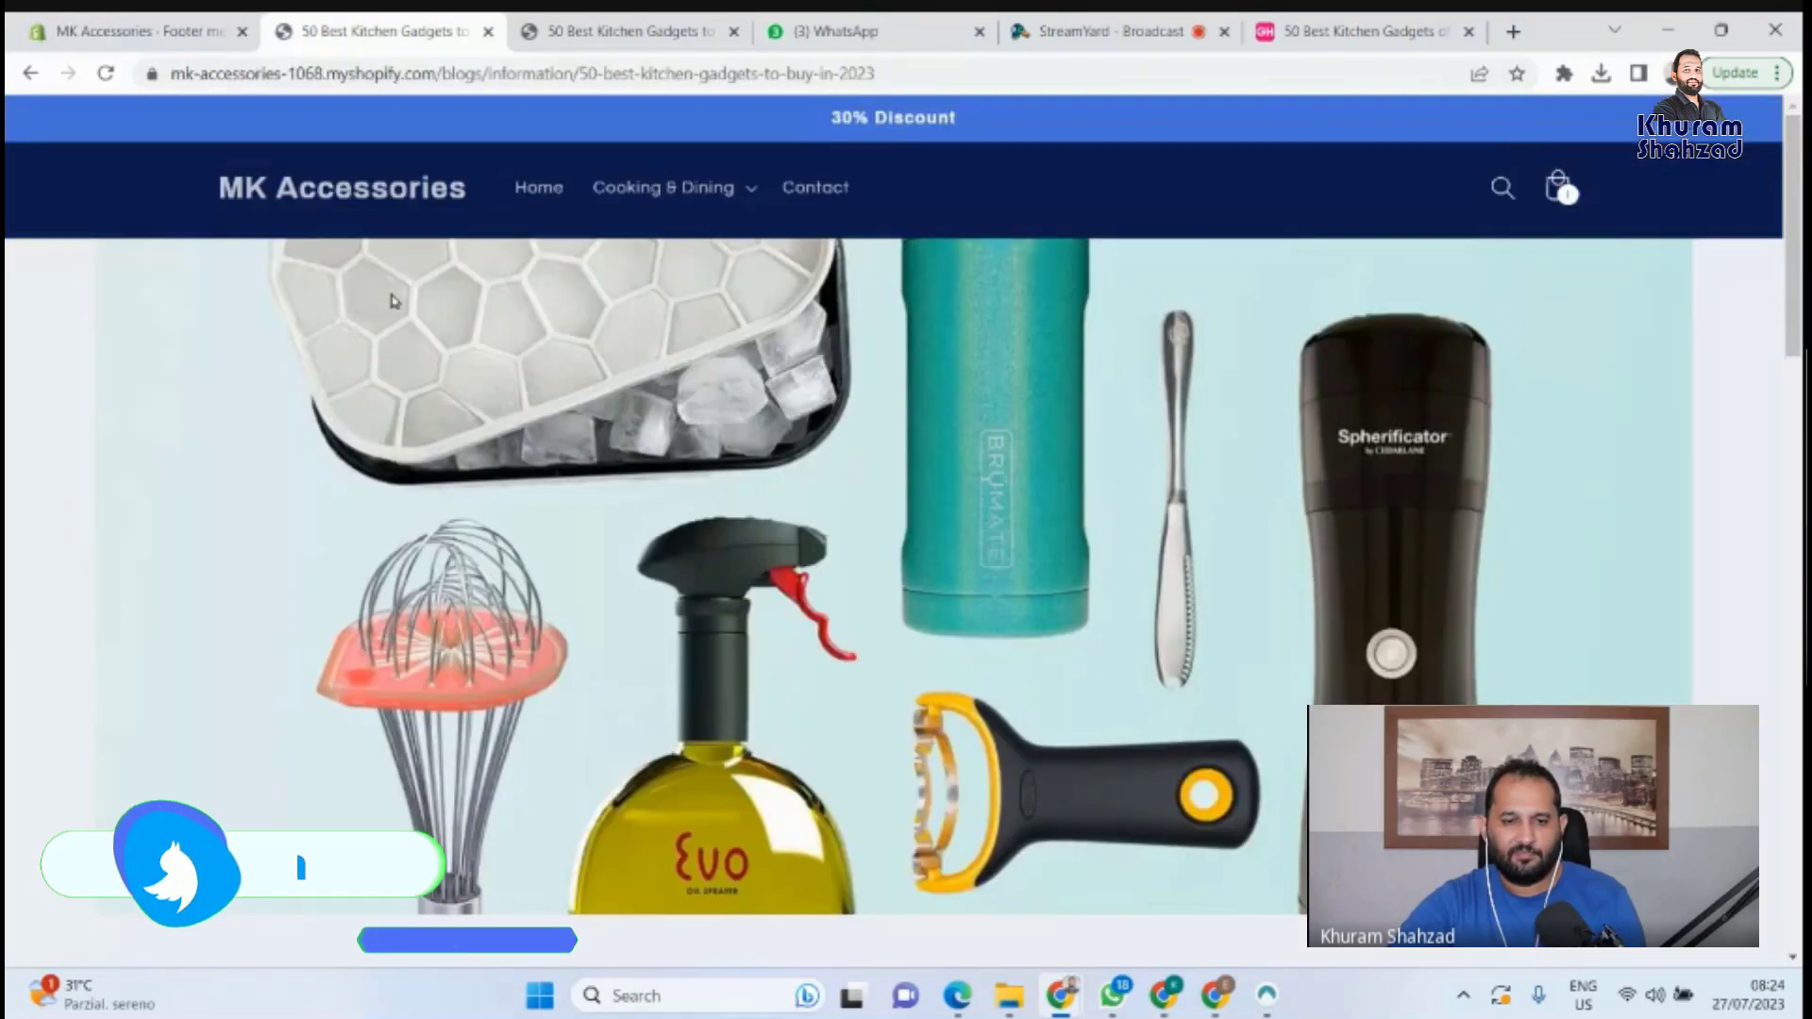
{"action": "left_click", "coordinate": [122, 28]}
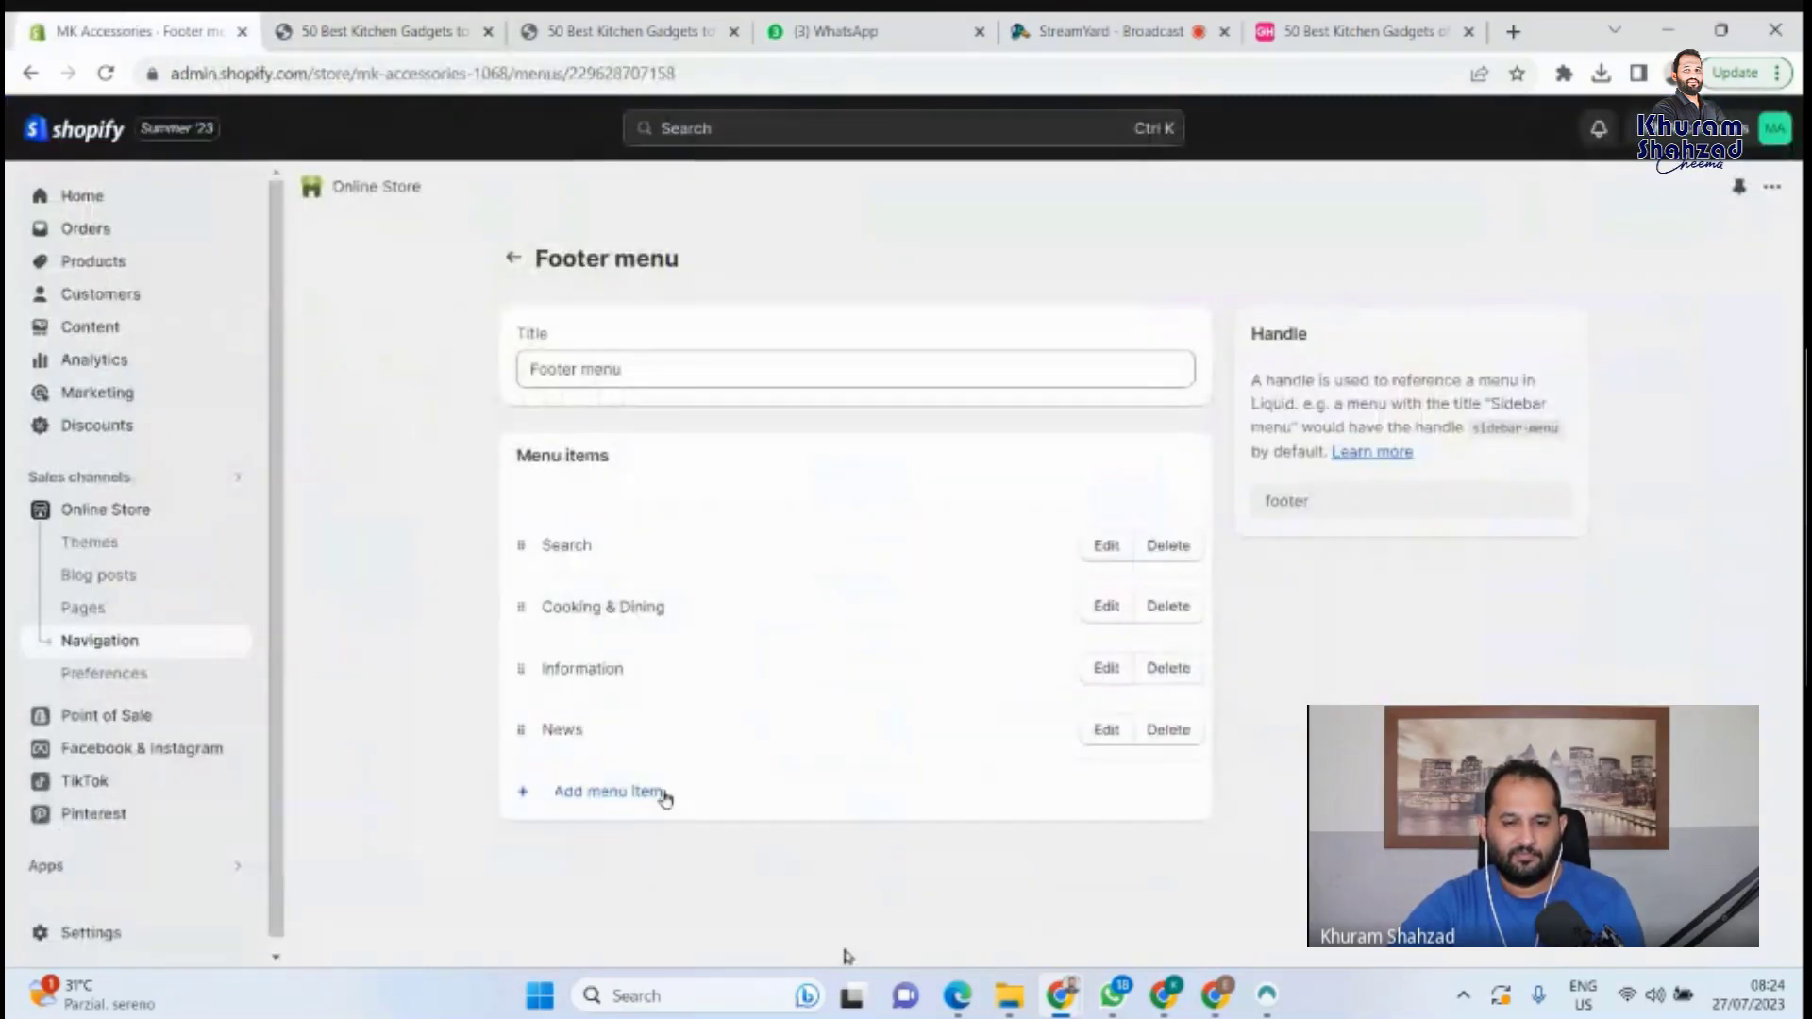
{"action": "left_click", "coordinate": [363, 45]}
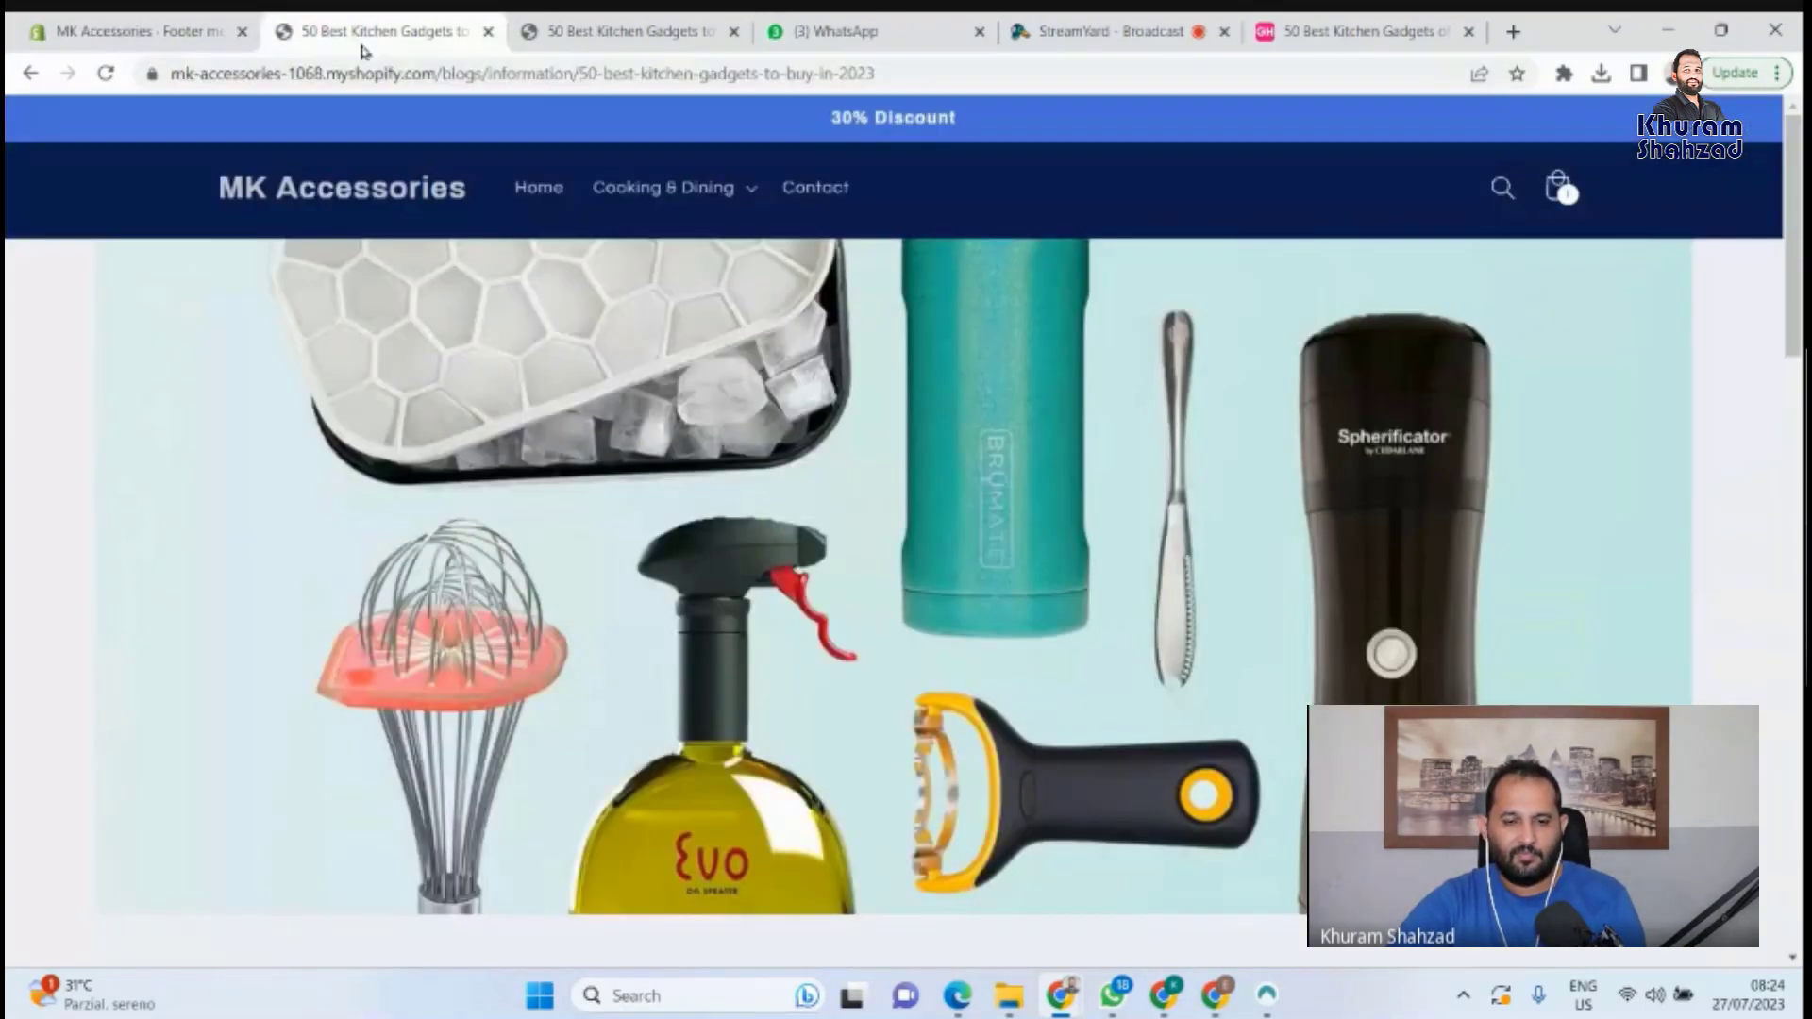
{"action": "left_click", "coordinate": [123, 28]}
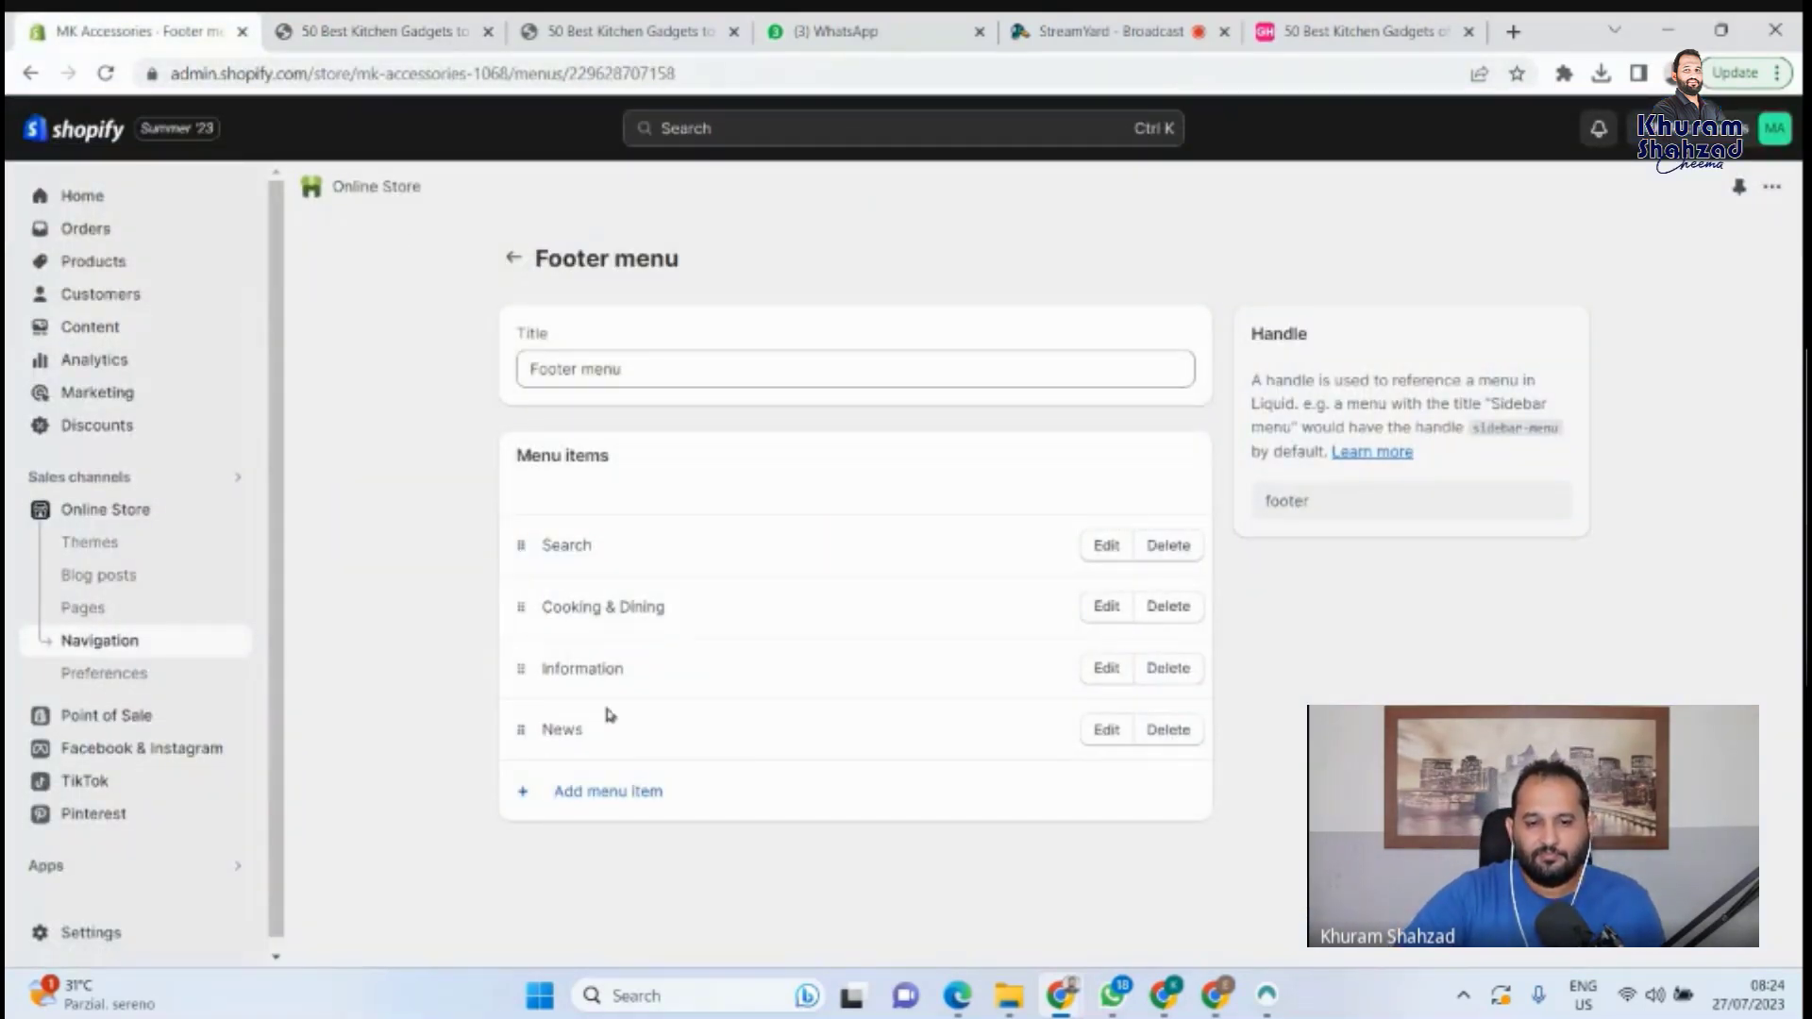
{"action": "left_click", "coordinate": [328, 23]}
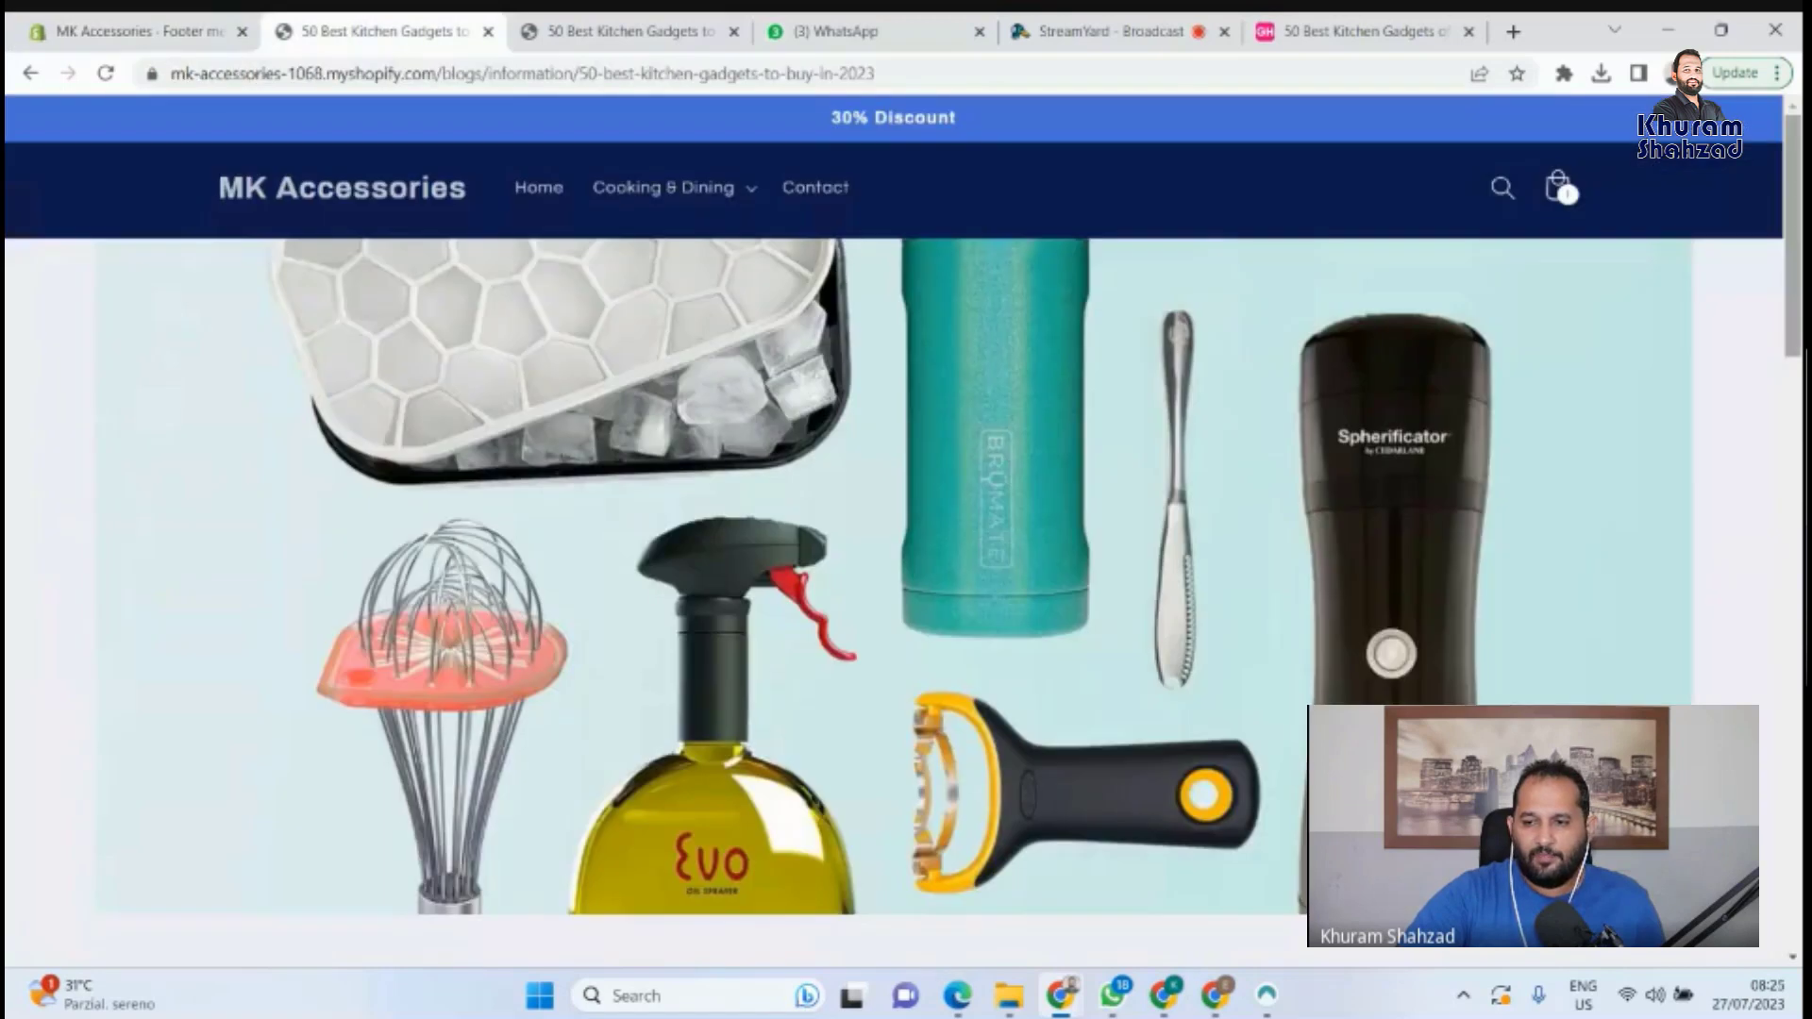
Return to the Information blog through the footer's quick links and examine its post listing and URL handle.
{"action": "left_click_drag", "start_coordinate": [1793, 207], "coordinate": [1776, 1006]}
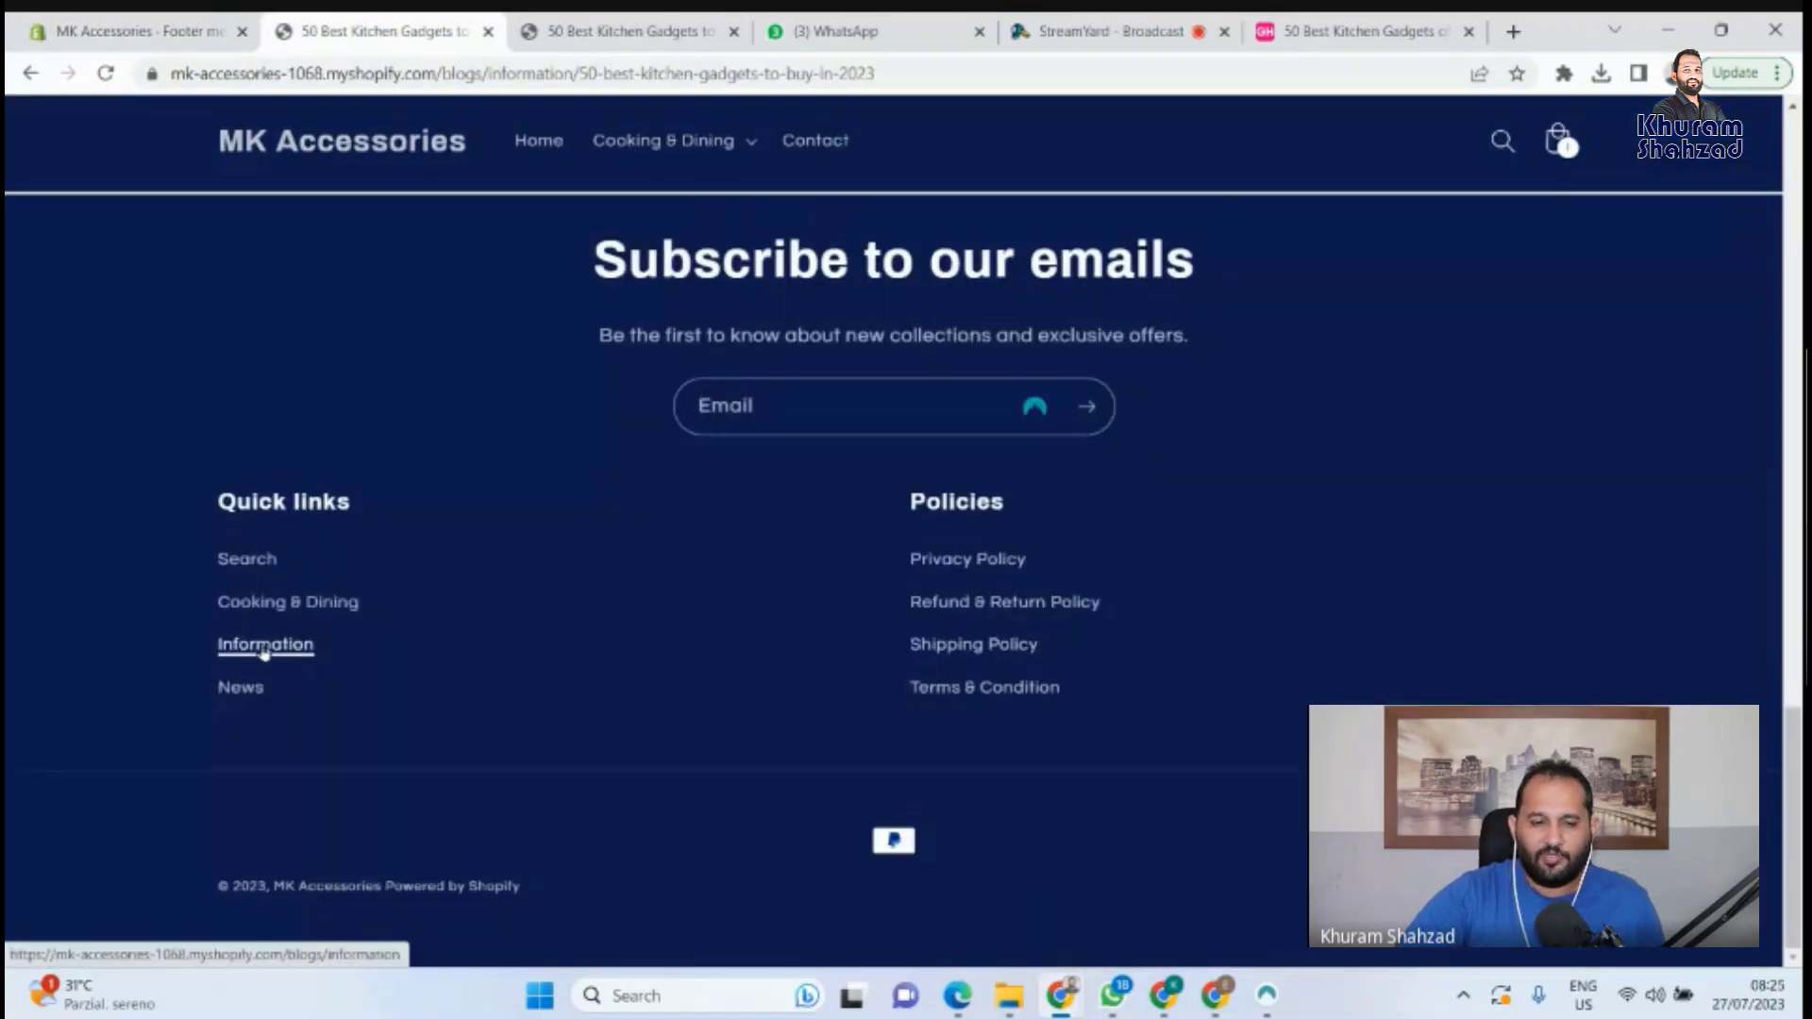
{"action": "left_click", "coordinate": [267, 648]}
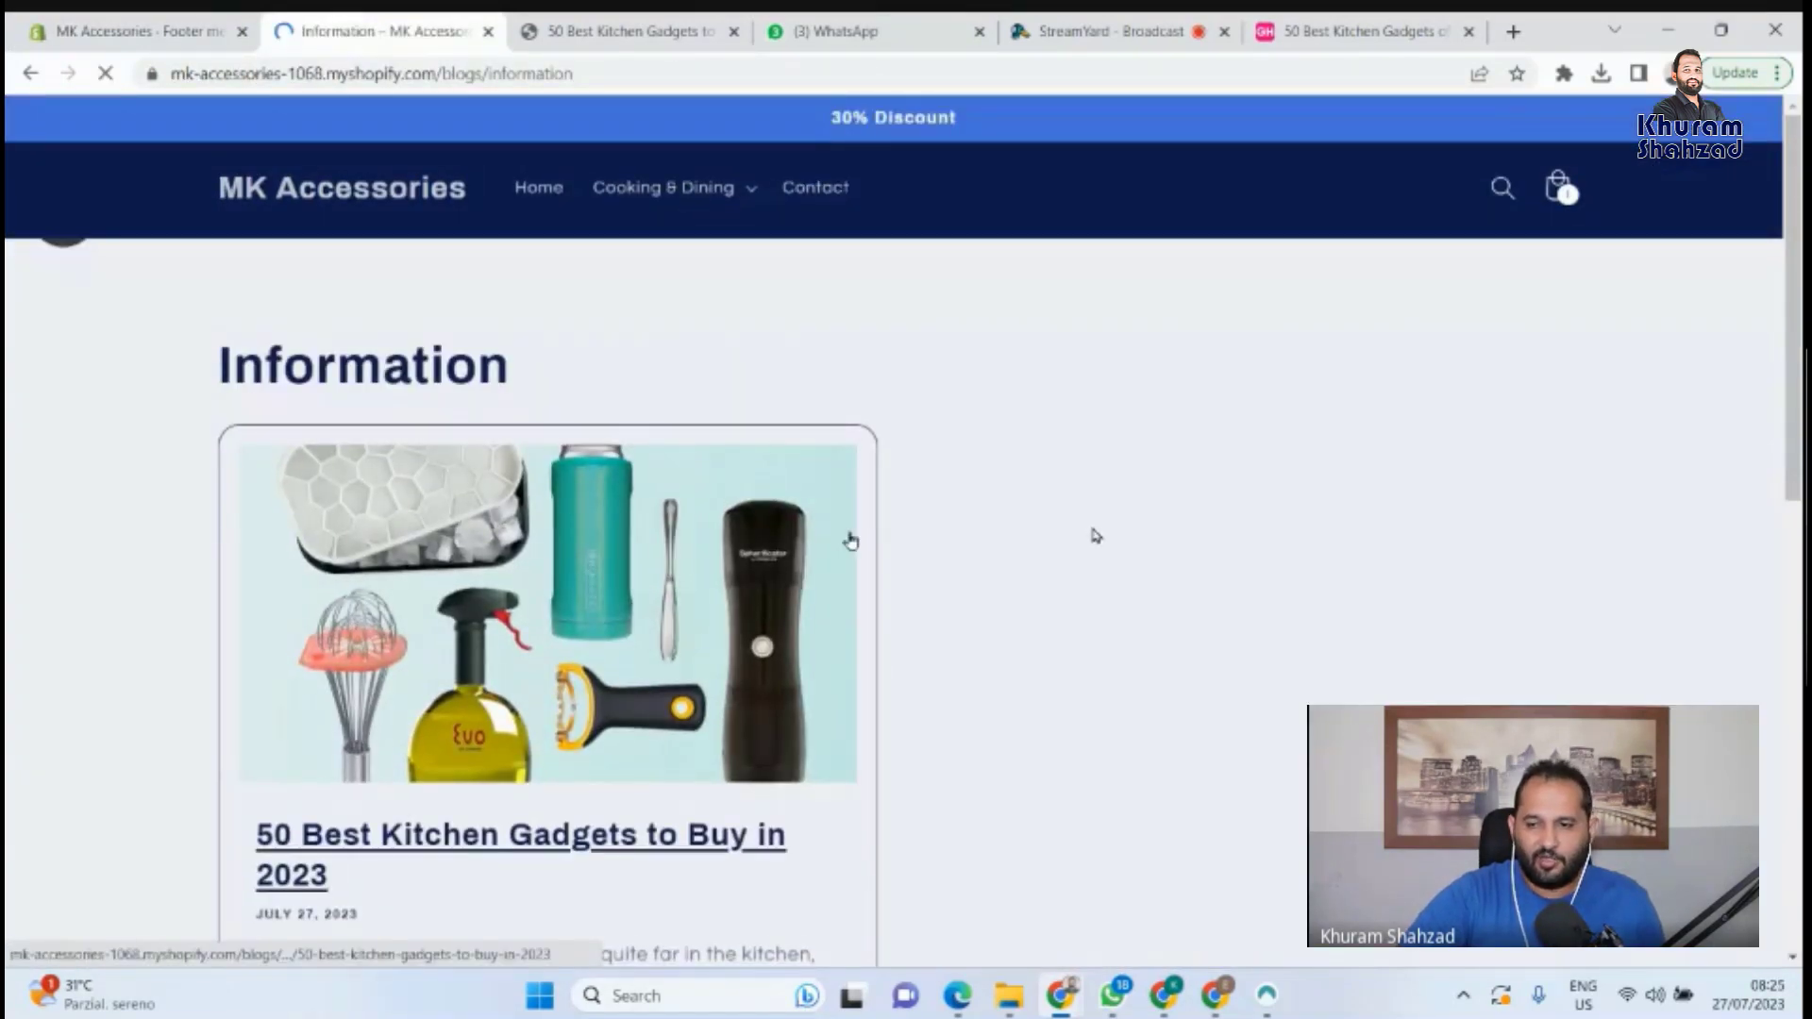
{"action": "scroll", "coordinate": [1092, 530], "scroll_direction": "down", "scroll_amount": 2}
{"action": "scroll", "coordinate": [586, 586], "scroll_direction": "down", "scroll_amount": 2}
{"action": "scroll", "coordinate": [587, 591], "scroll_direction": "up", "scroll_amount": 5}
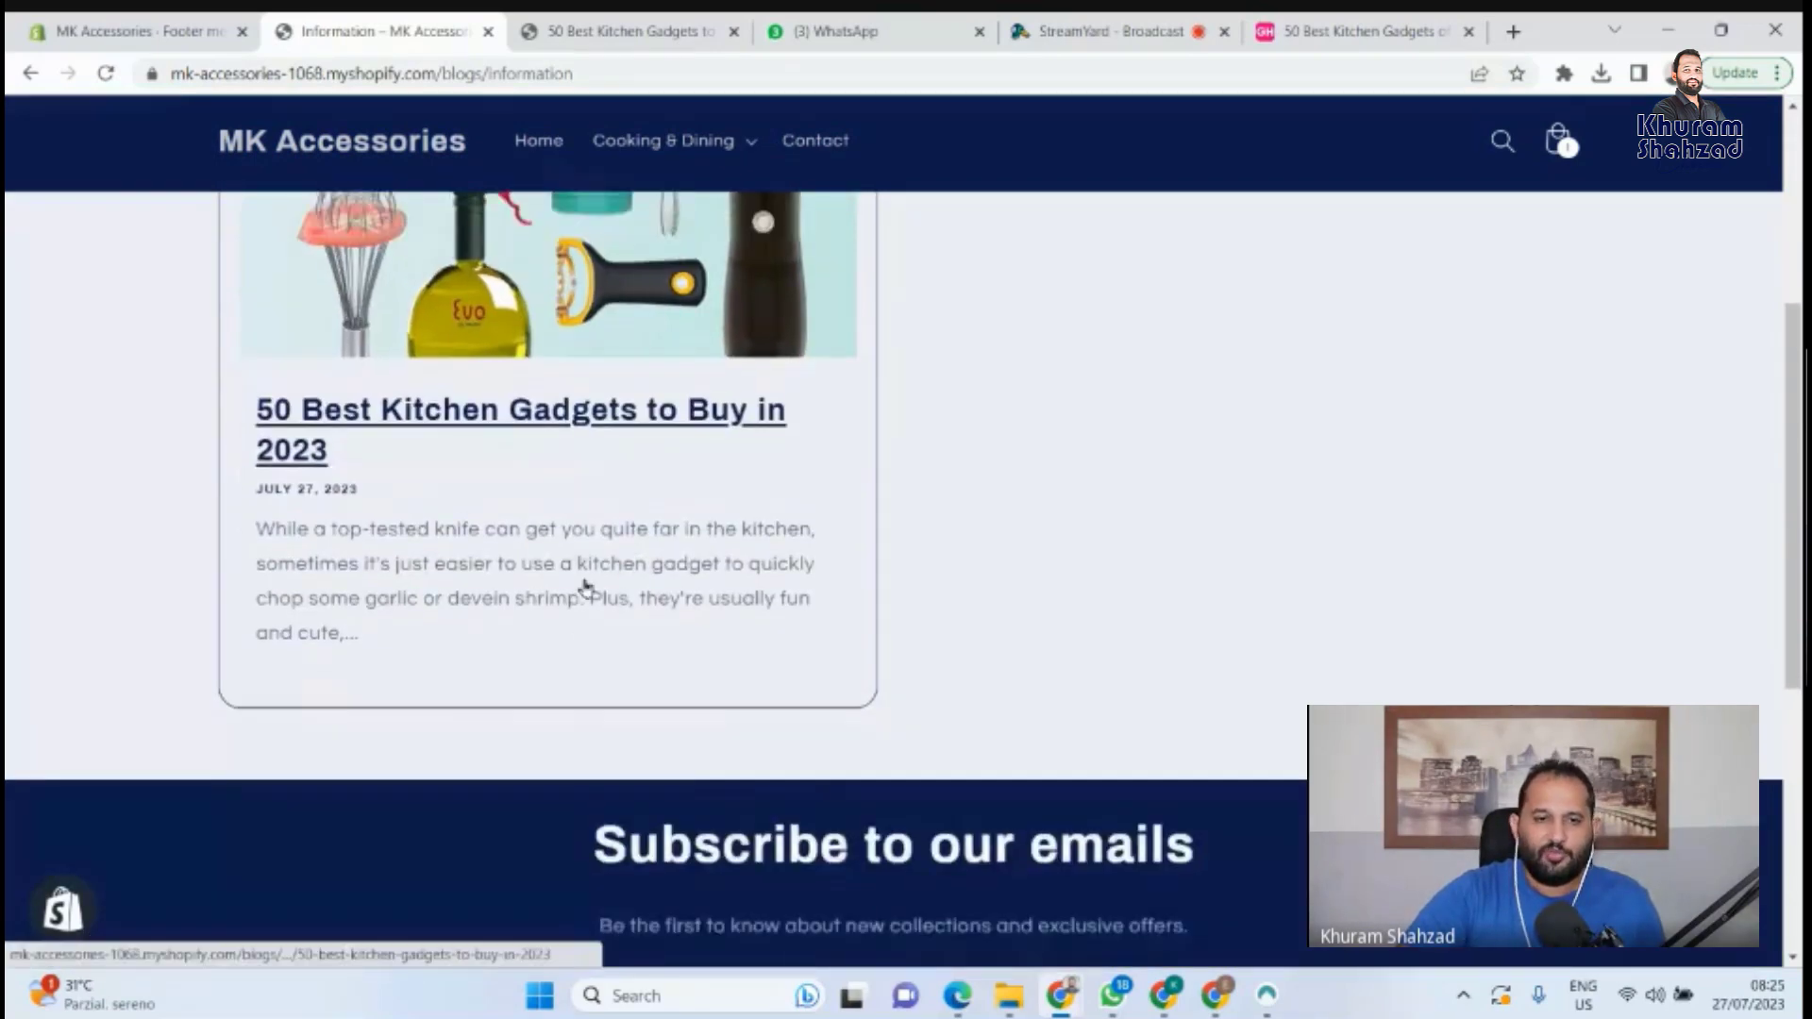
{"action": "double_click", "coordinate": [561, 73]}
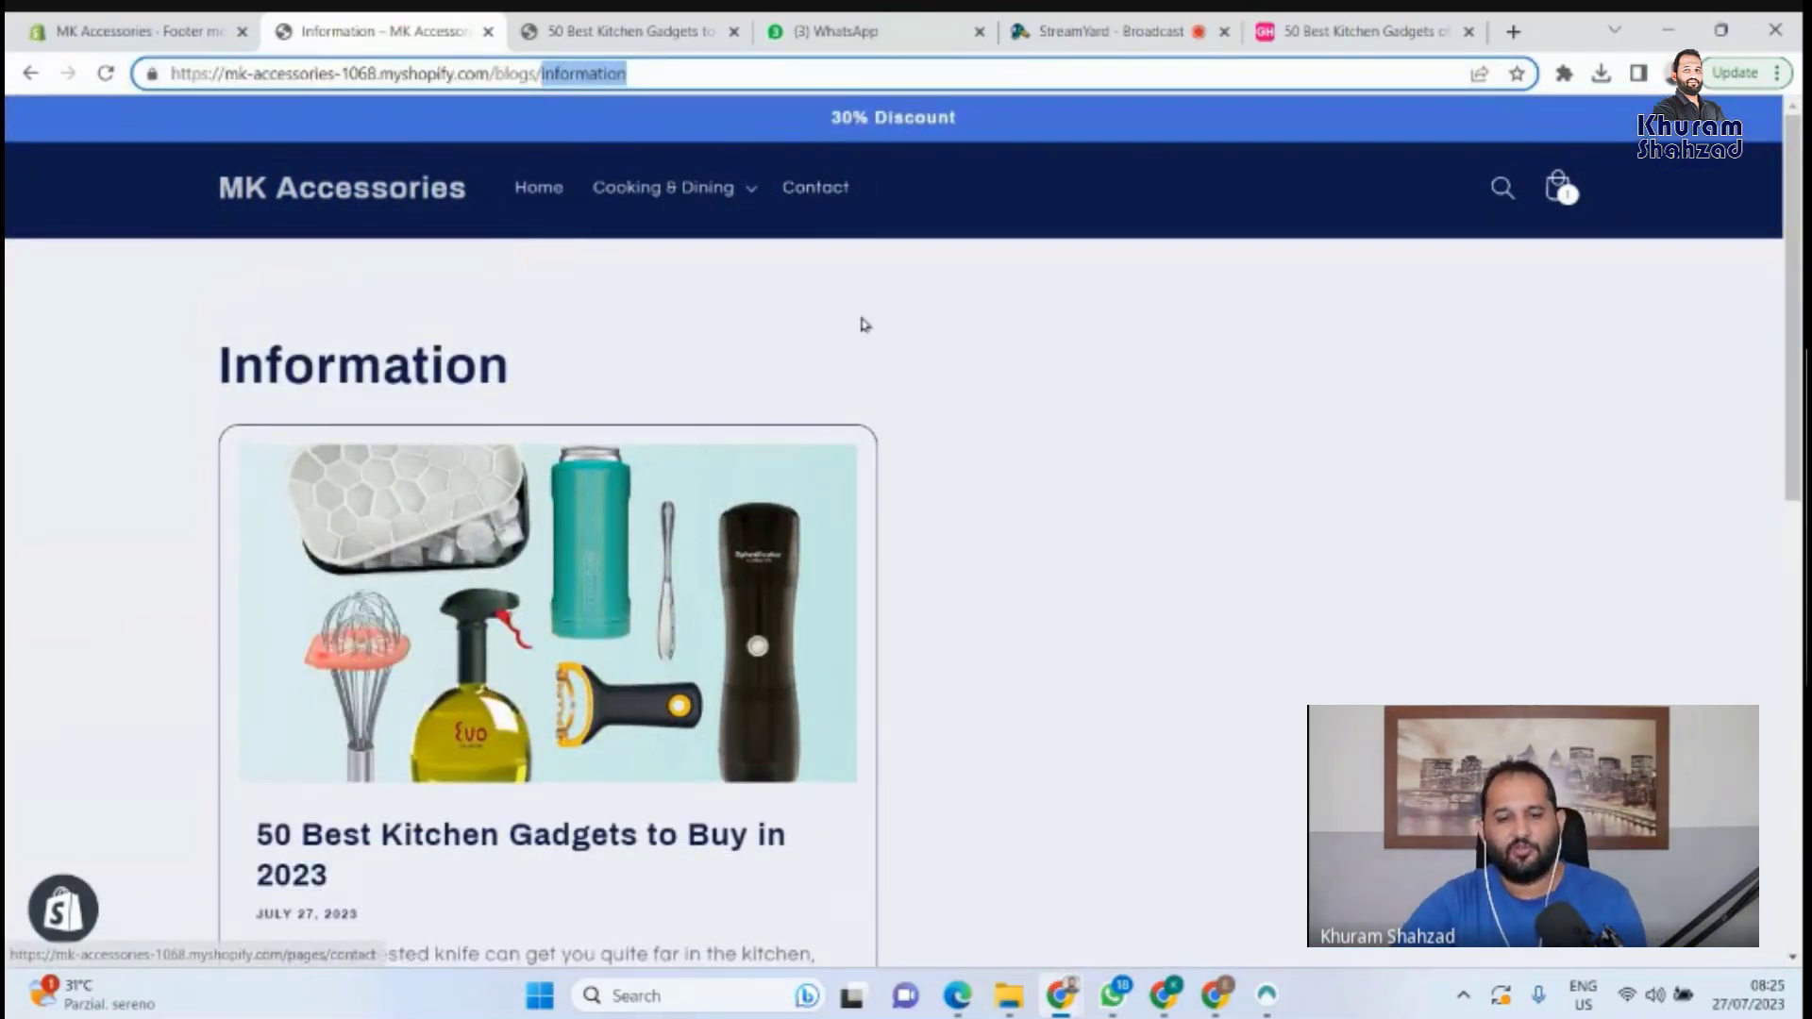
{"action": "scroll", "coordinate": [979, 558], "scroll_direction": "down", "scroll_amount": 4}
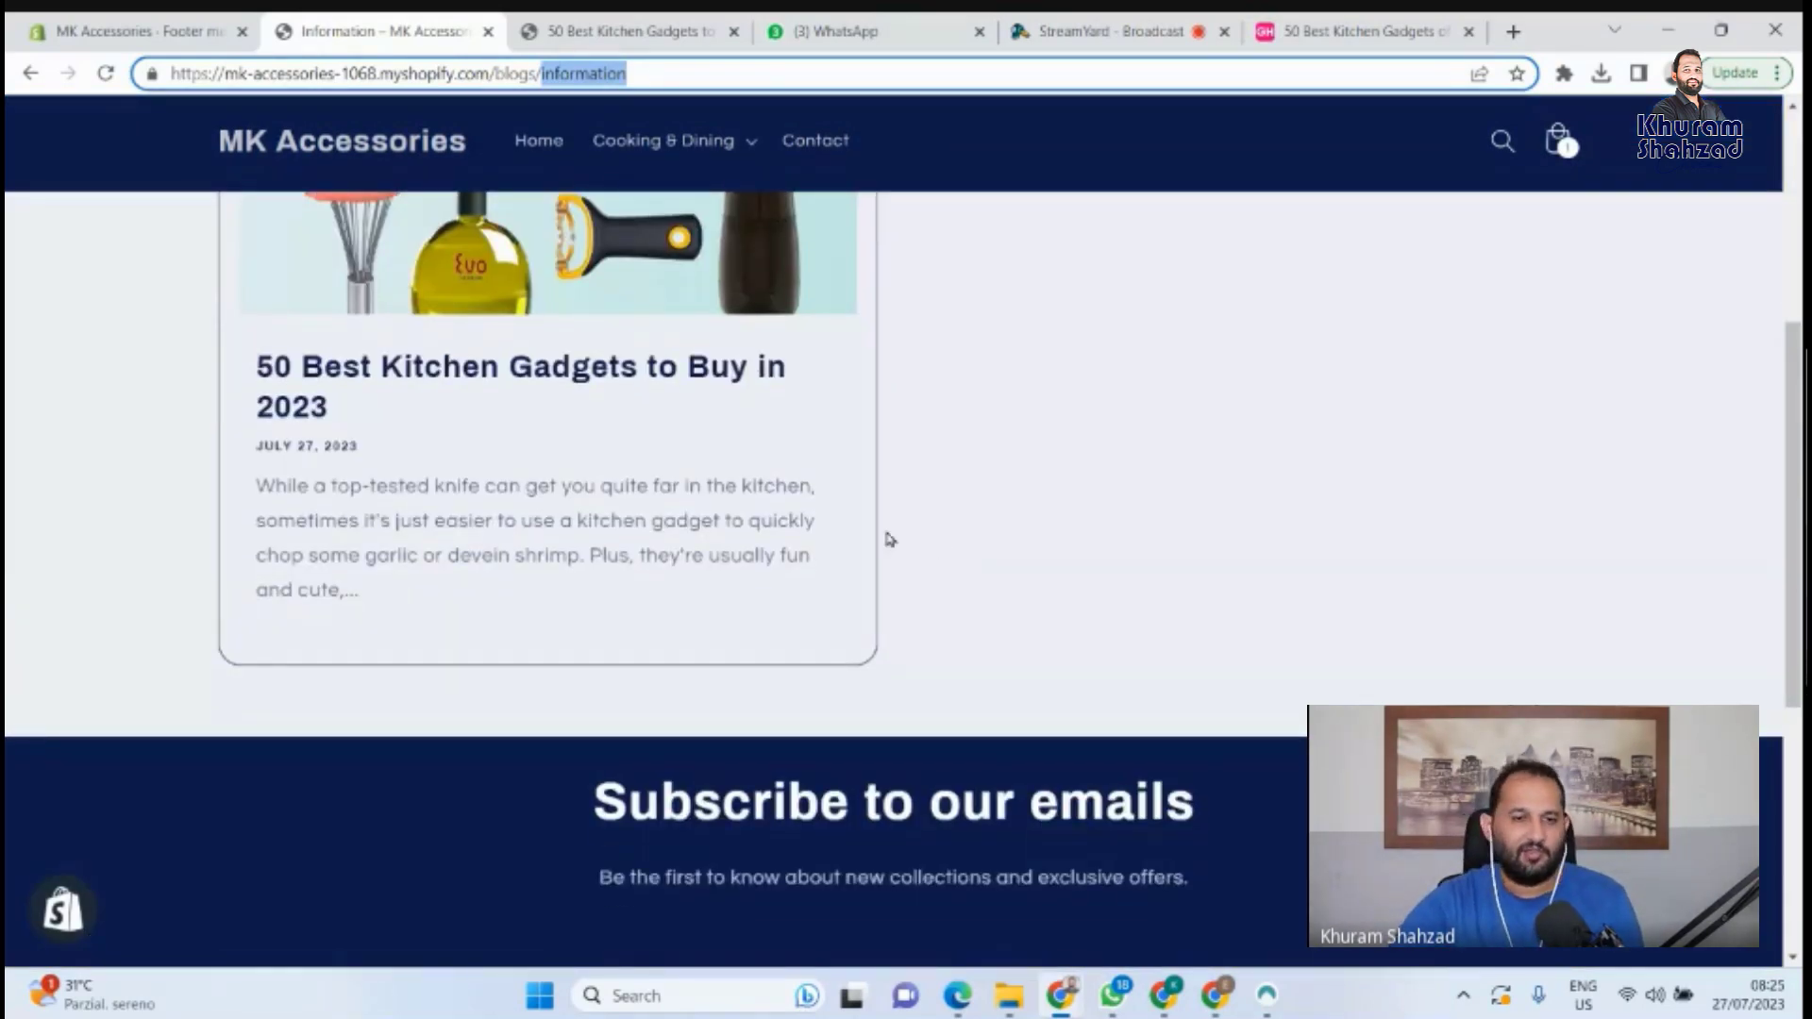
Go back to the store admin and open the current Refresh theme for customization.
{"action": "key", "text": "ctrl+1"}
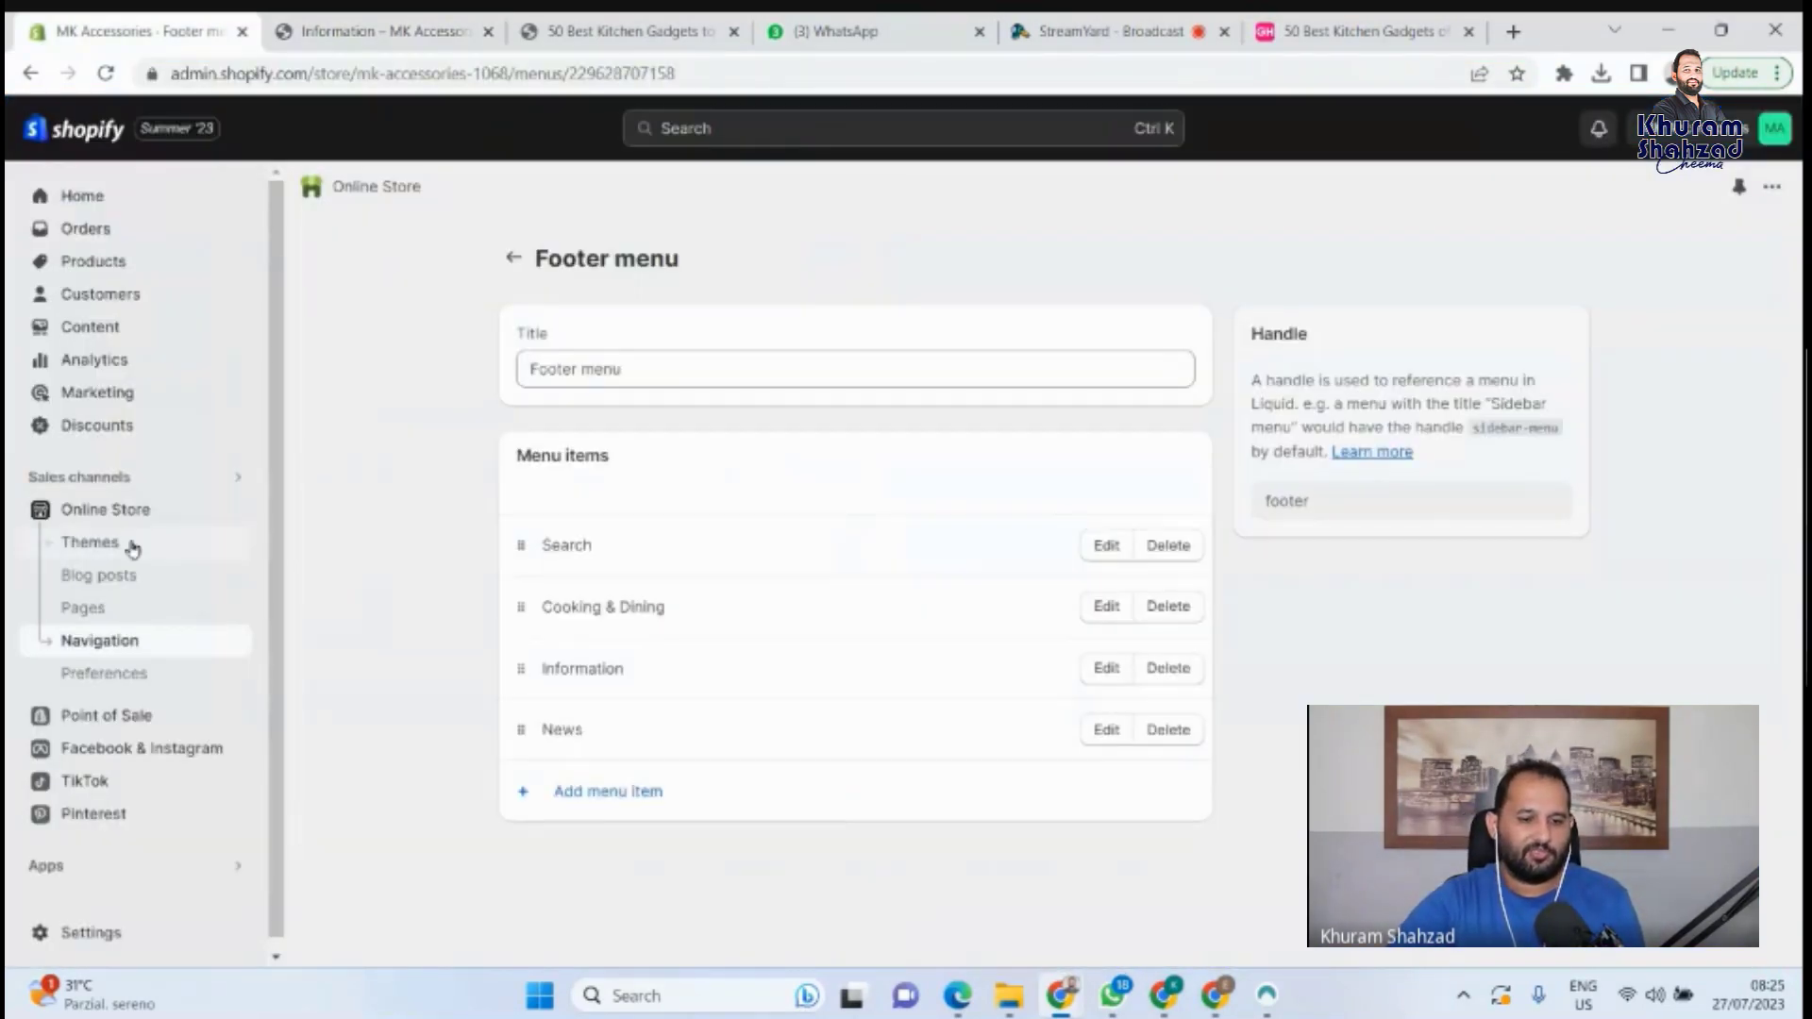
{"action": "left_click", "coordinate": [171, 547]}
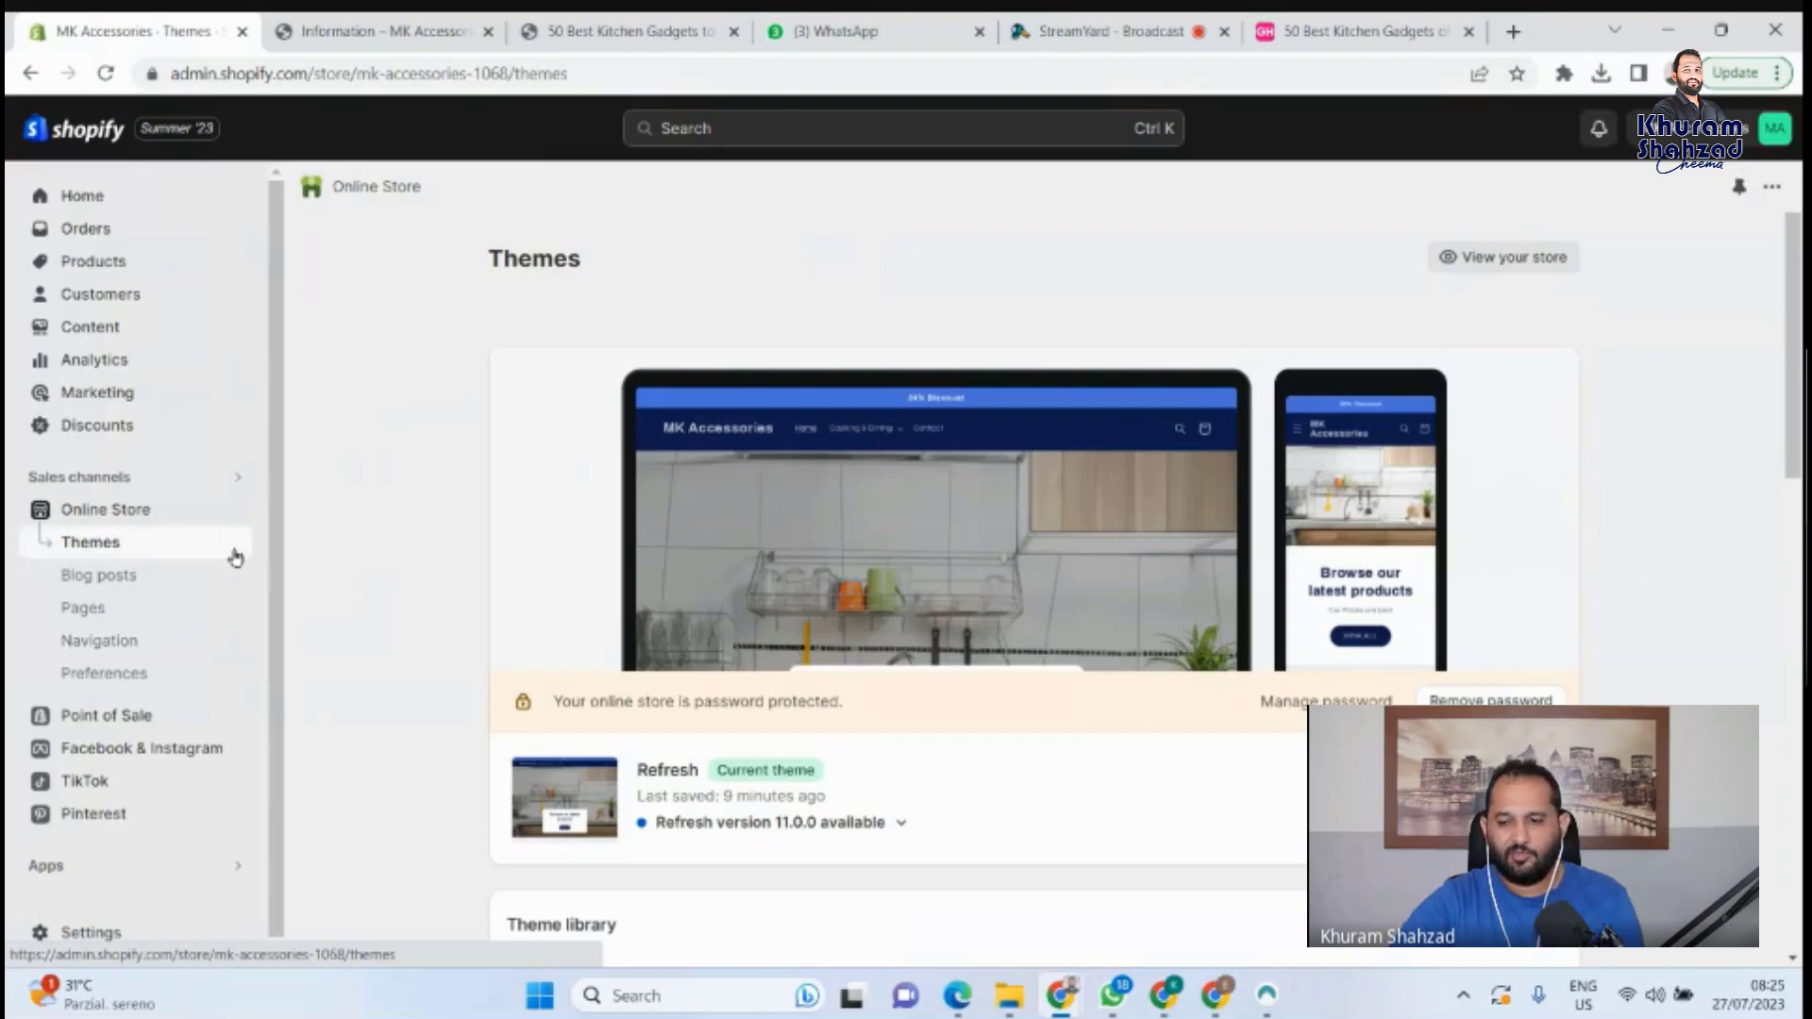
{"action": "left_click", "coordinate": [1512, 798]}
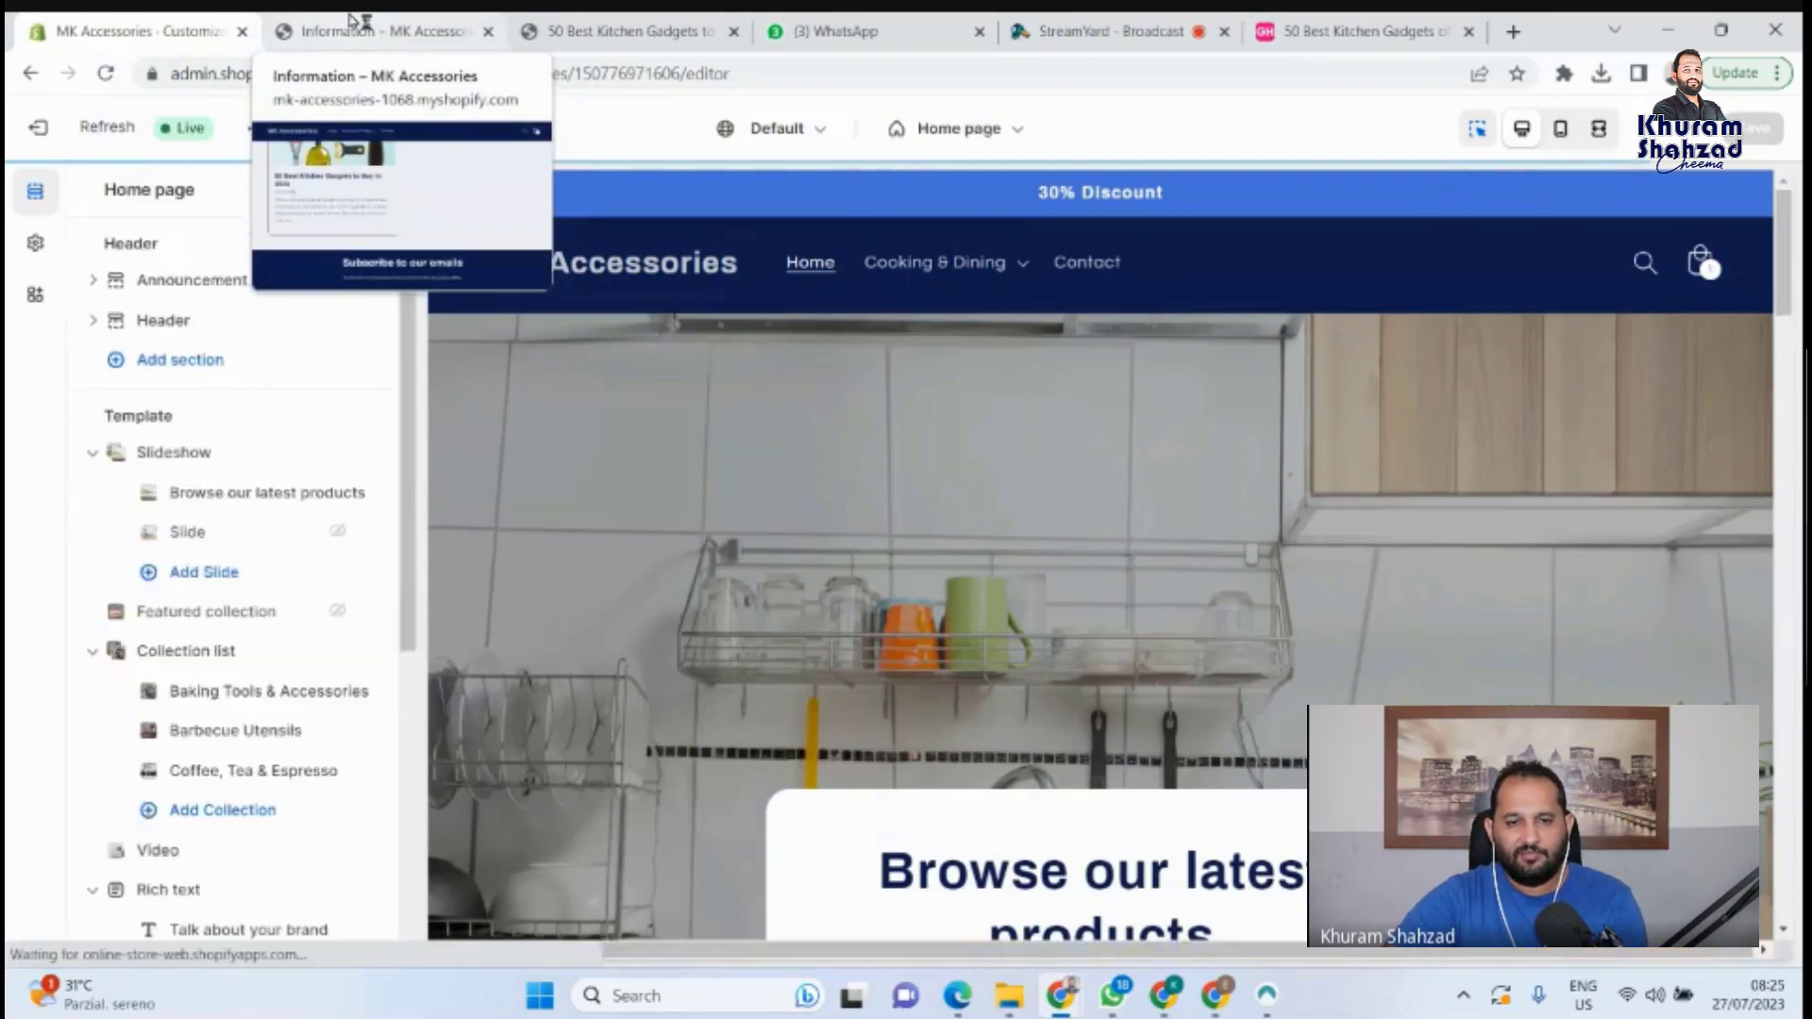
{"action": "left_click", "coordinate": [357, 20]}
{"action": "left_click", "coordinate": [154, 21]}
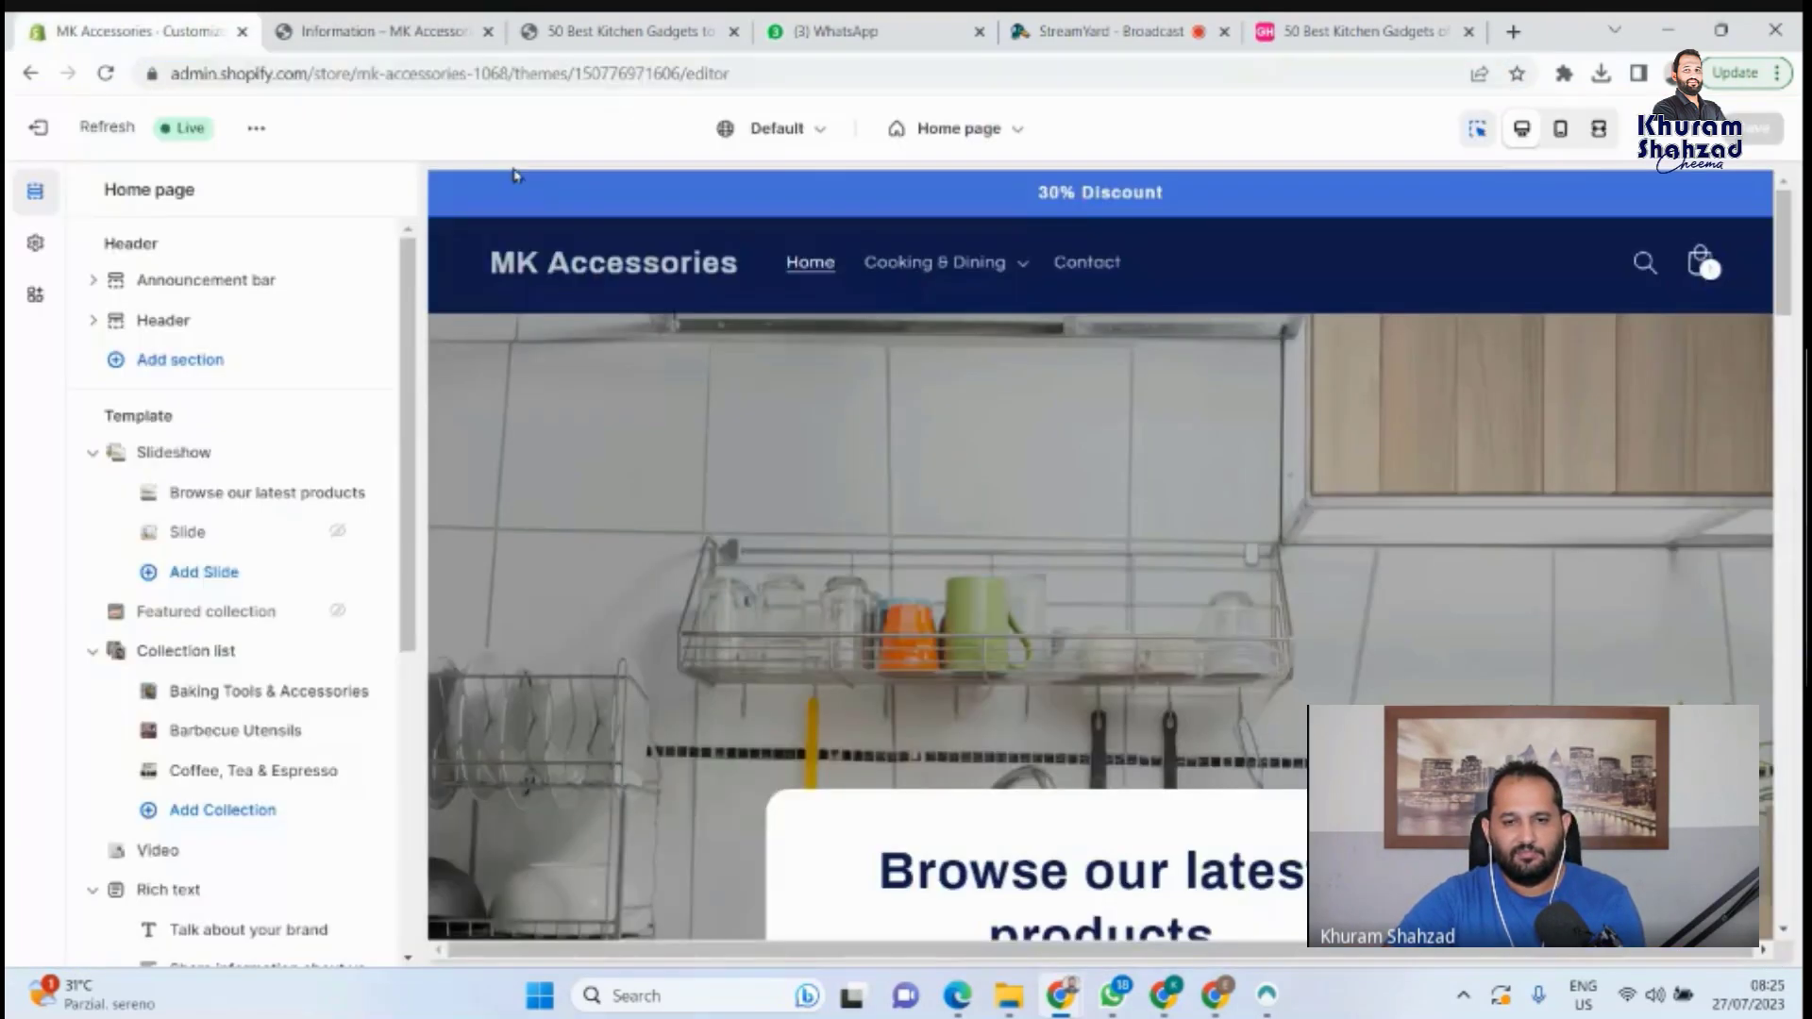
Search the theme editor's templates for "information" and load the Information blog.
{"action": "left_click", "coordinate": [988, 140]}
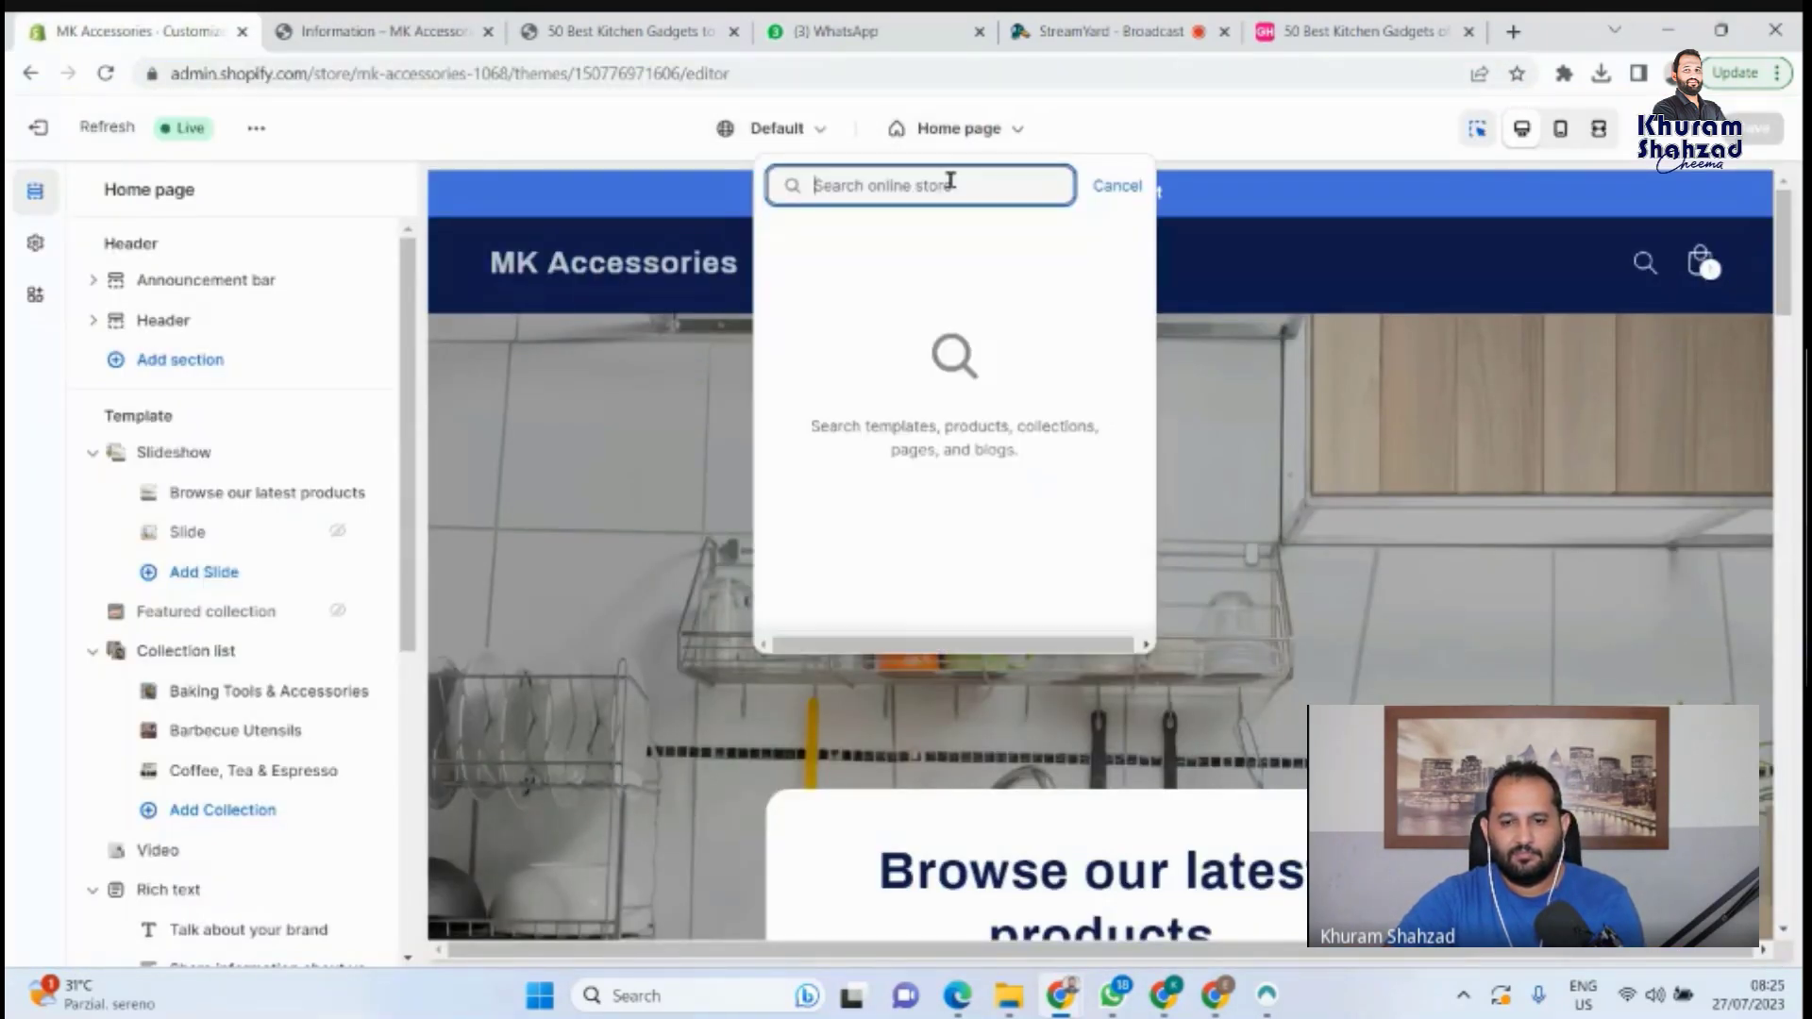
{"action": "type", "text": "information"}
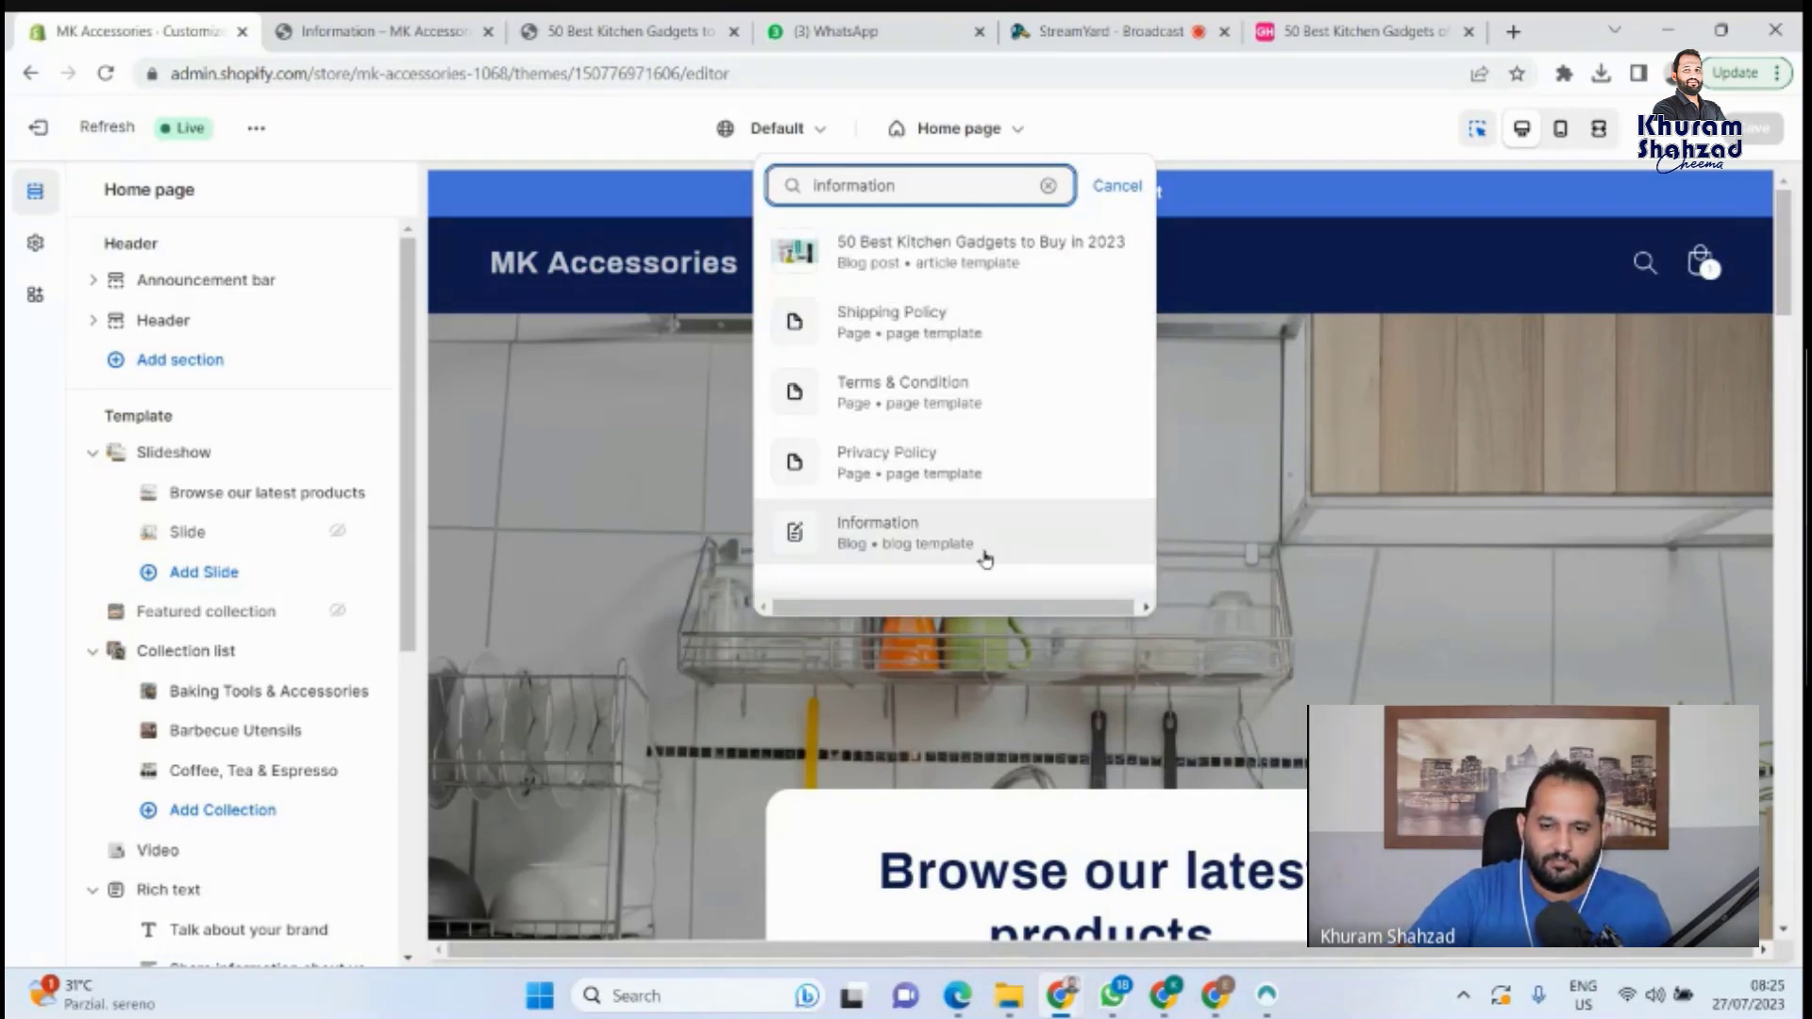
{"action": "left_click", "coordinate": [809, 539]}
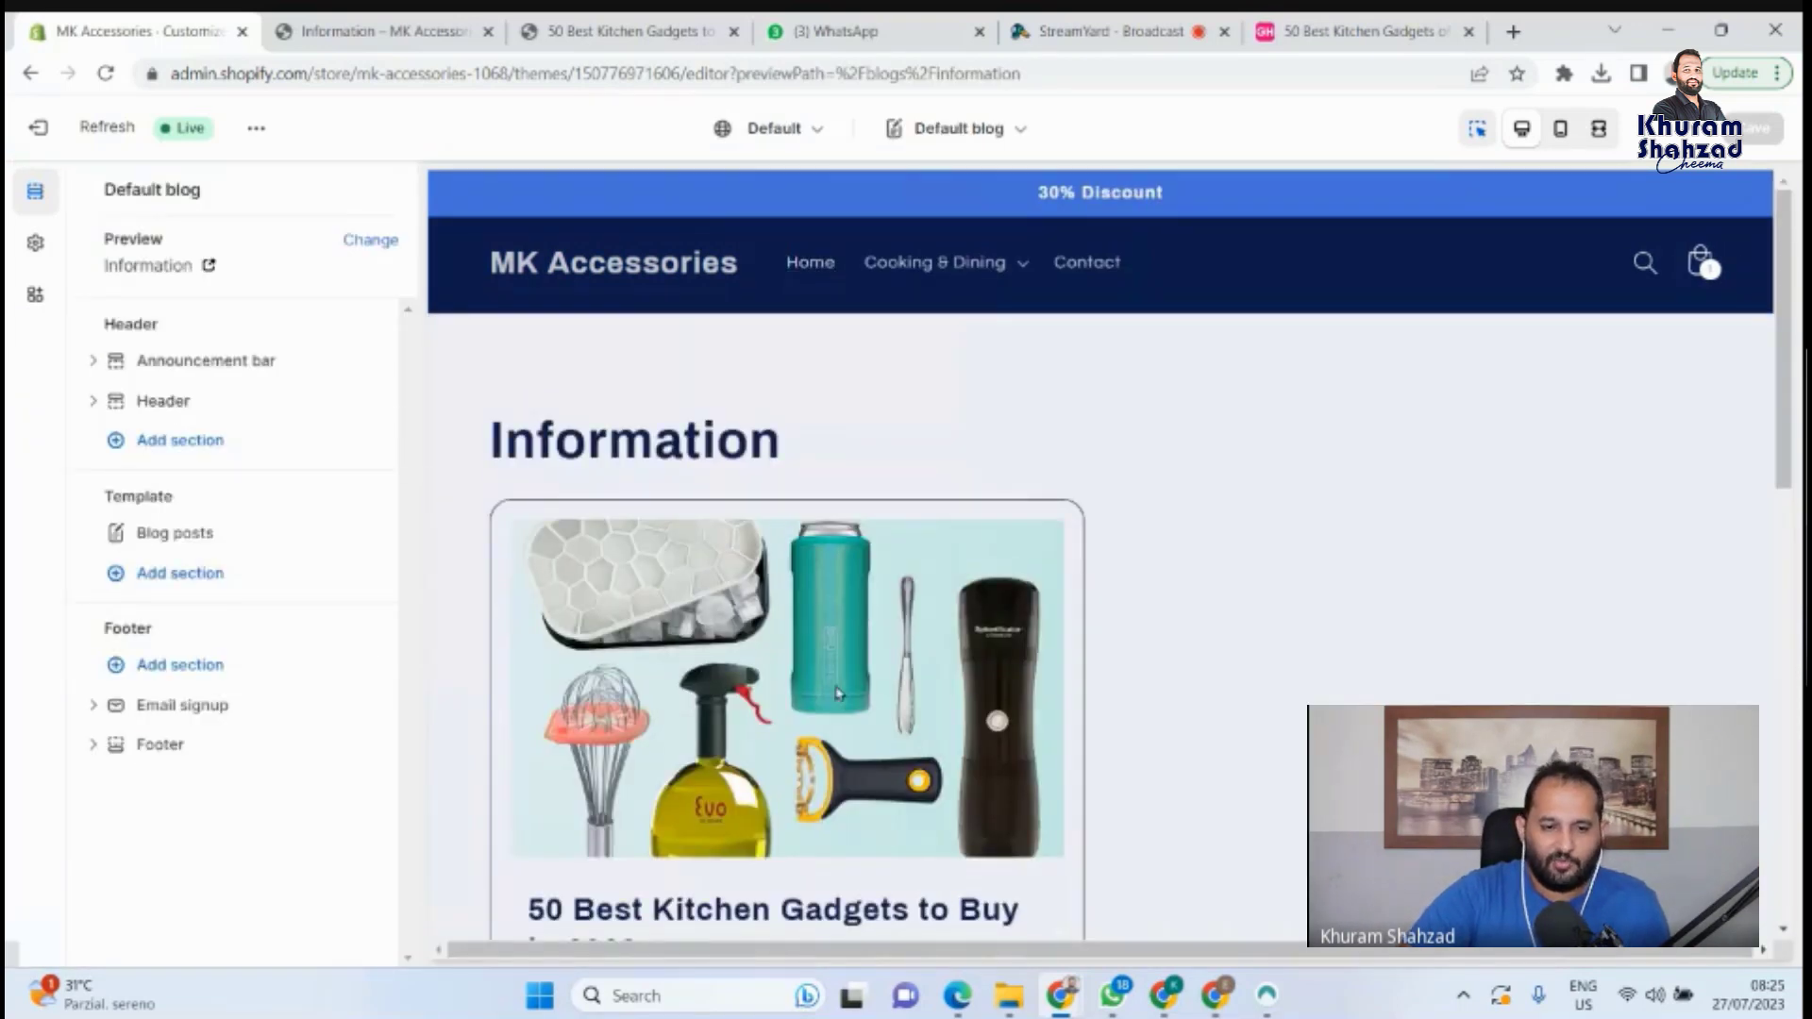
Review the Blog posts section's layout, image, date, author and padding settings, and exit the theme editor.
{"action": "left_click", "coordinate": [185, 540]}
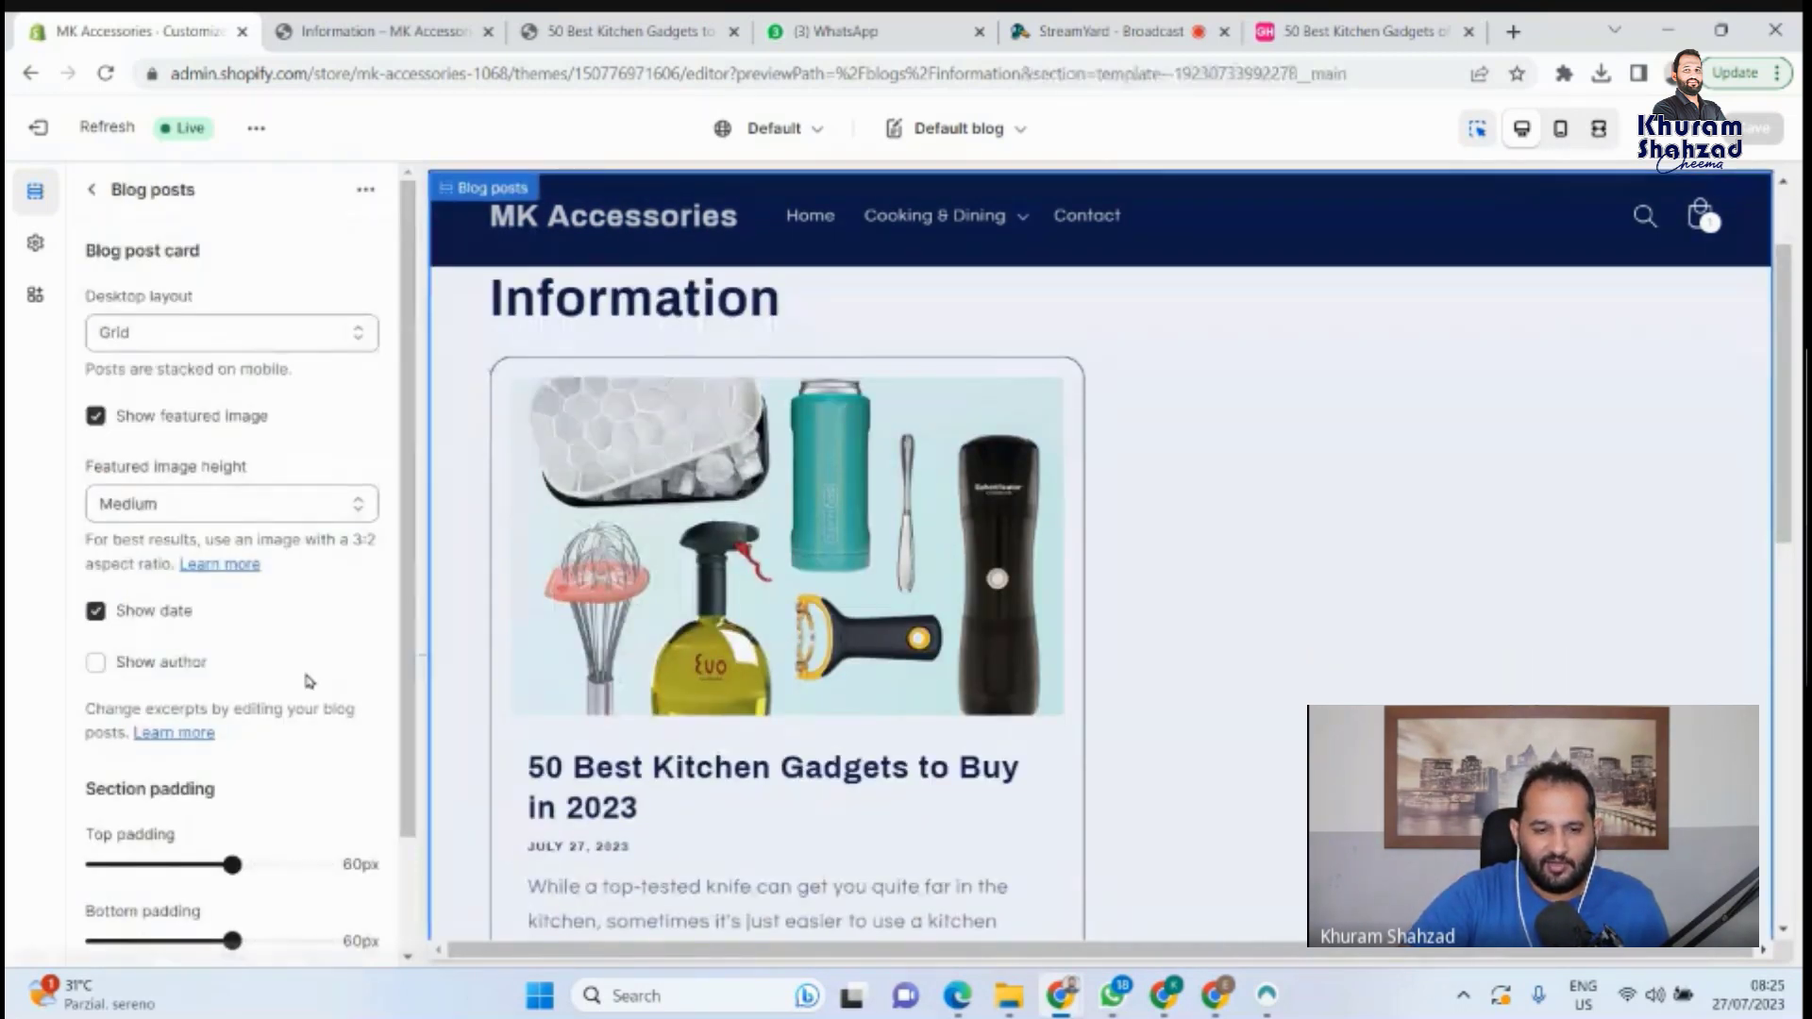
{"action": "scroll", "coordinate": [279, 804], "scroll_direction": "down", "scroll_amount": 2}
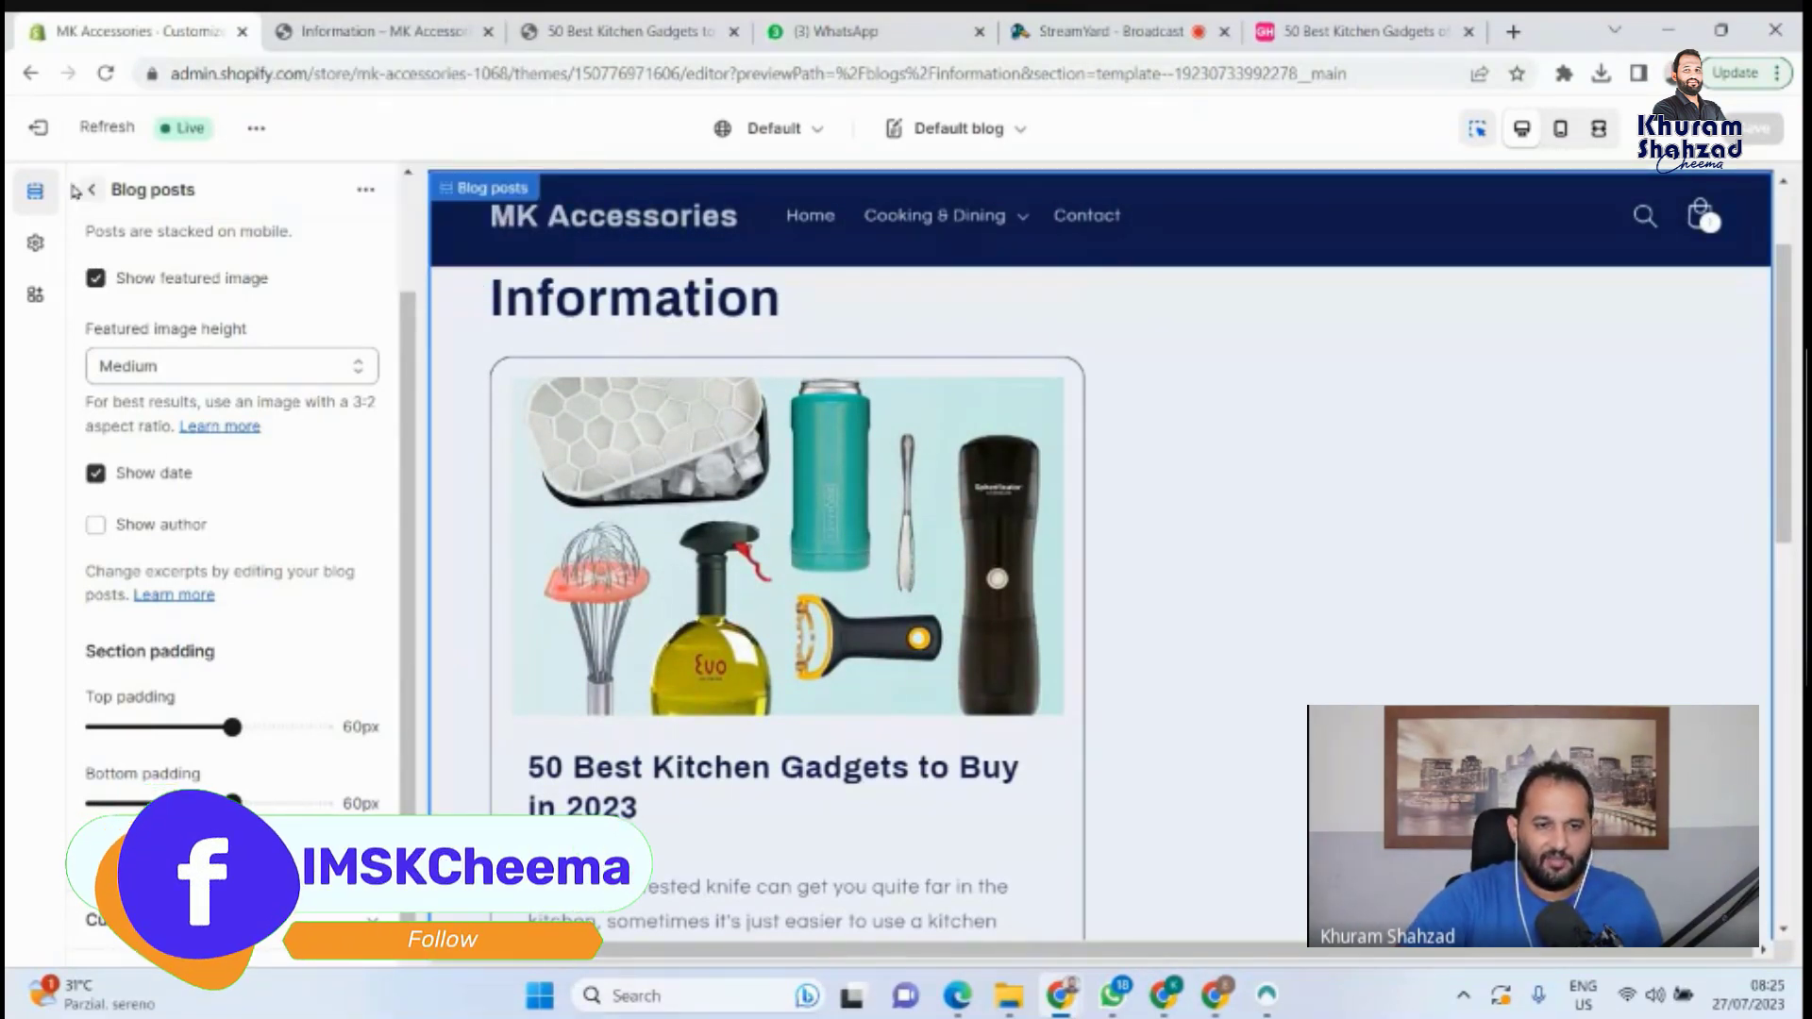
{"action": "left_click", "coordinate": [38, 127]}
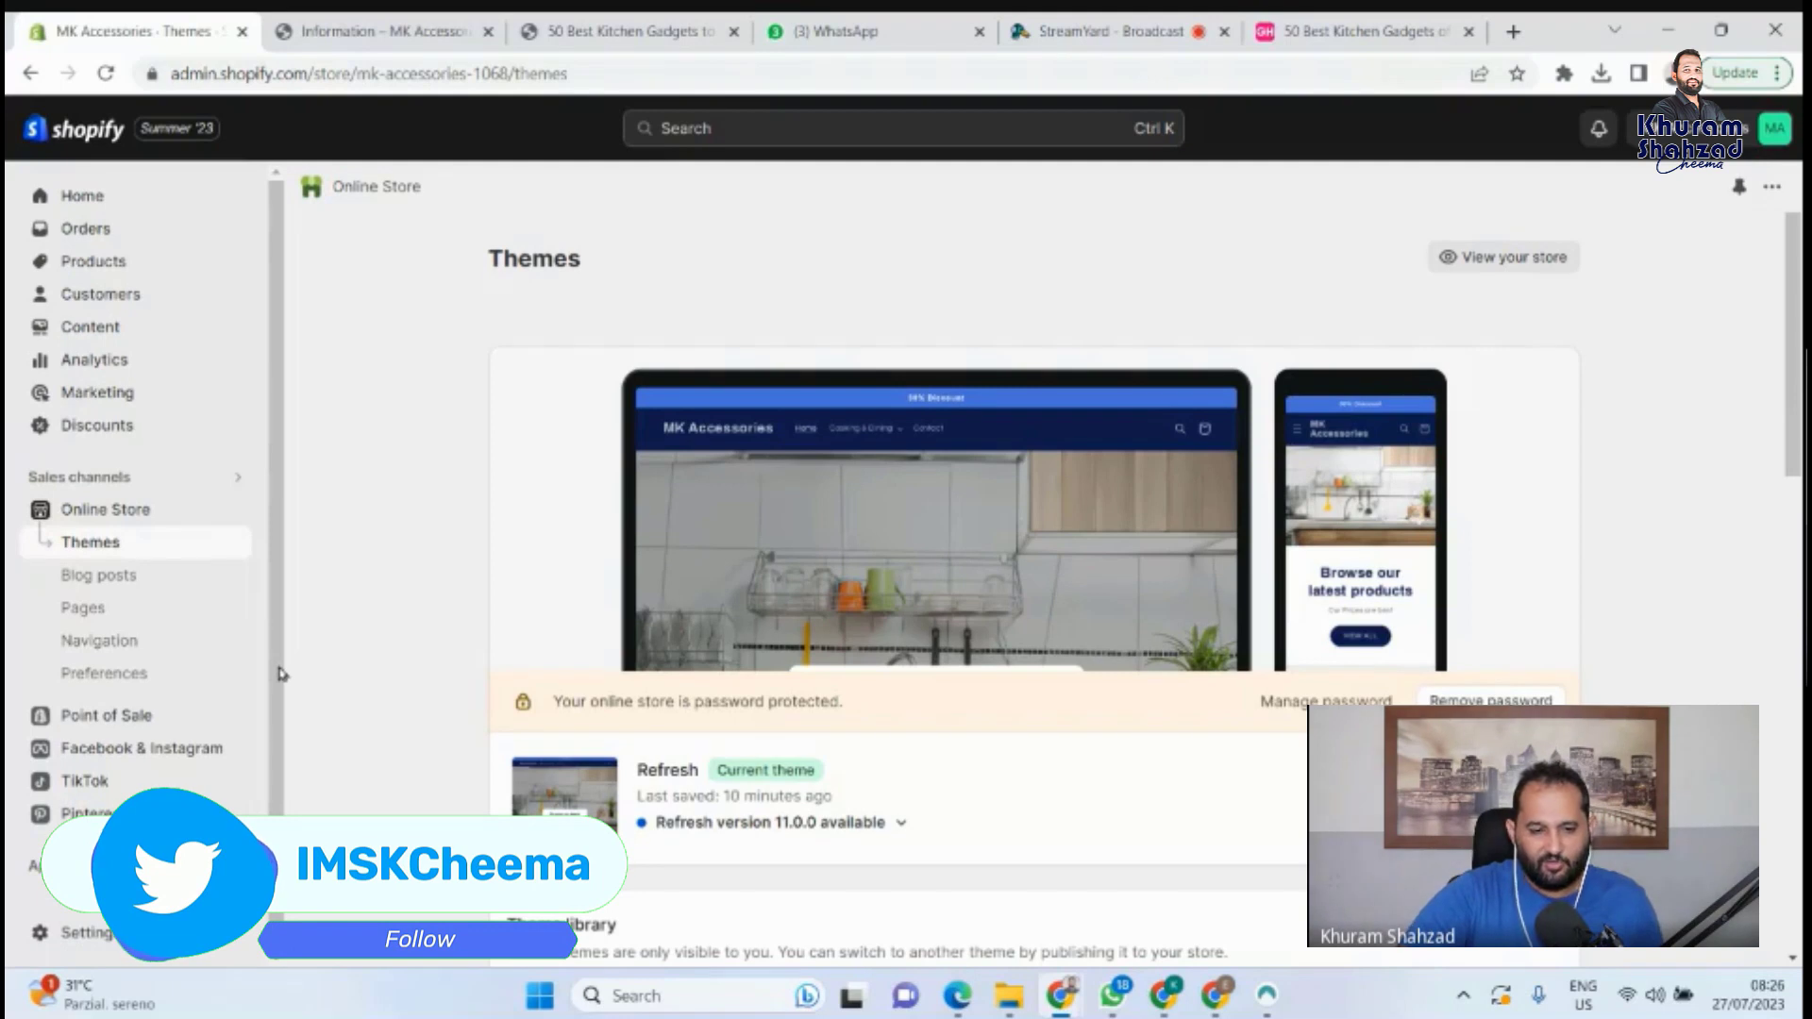
Open the store's Payments settings and review the supported and manual payment methods.
{"action": "left_click", "coordinate": [32, 934]}
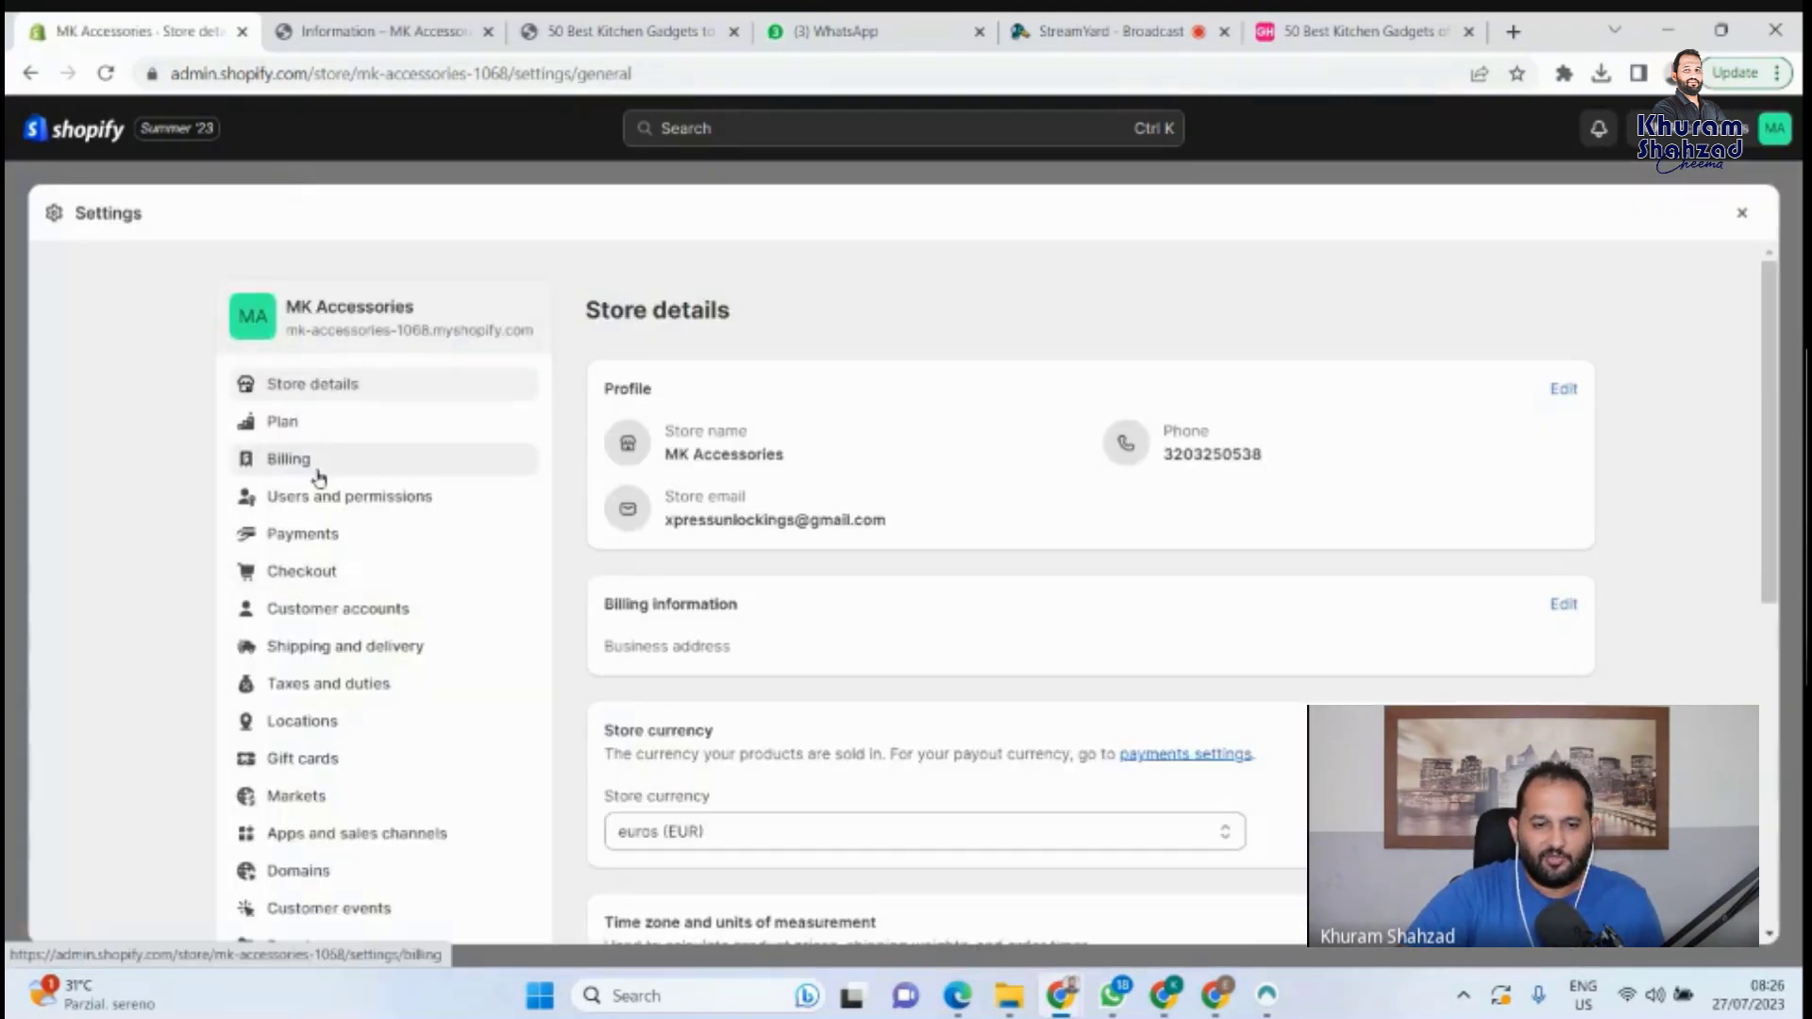
{"action": "left_click", "coordinate": [321, 538]}
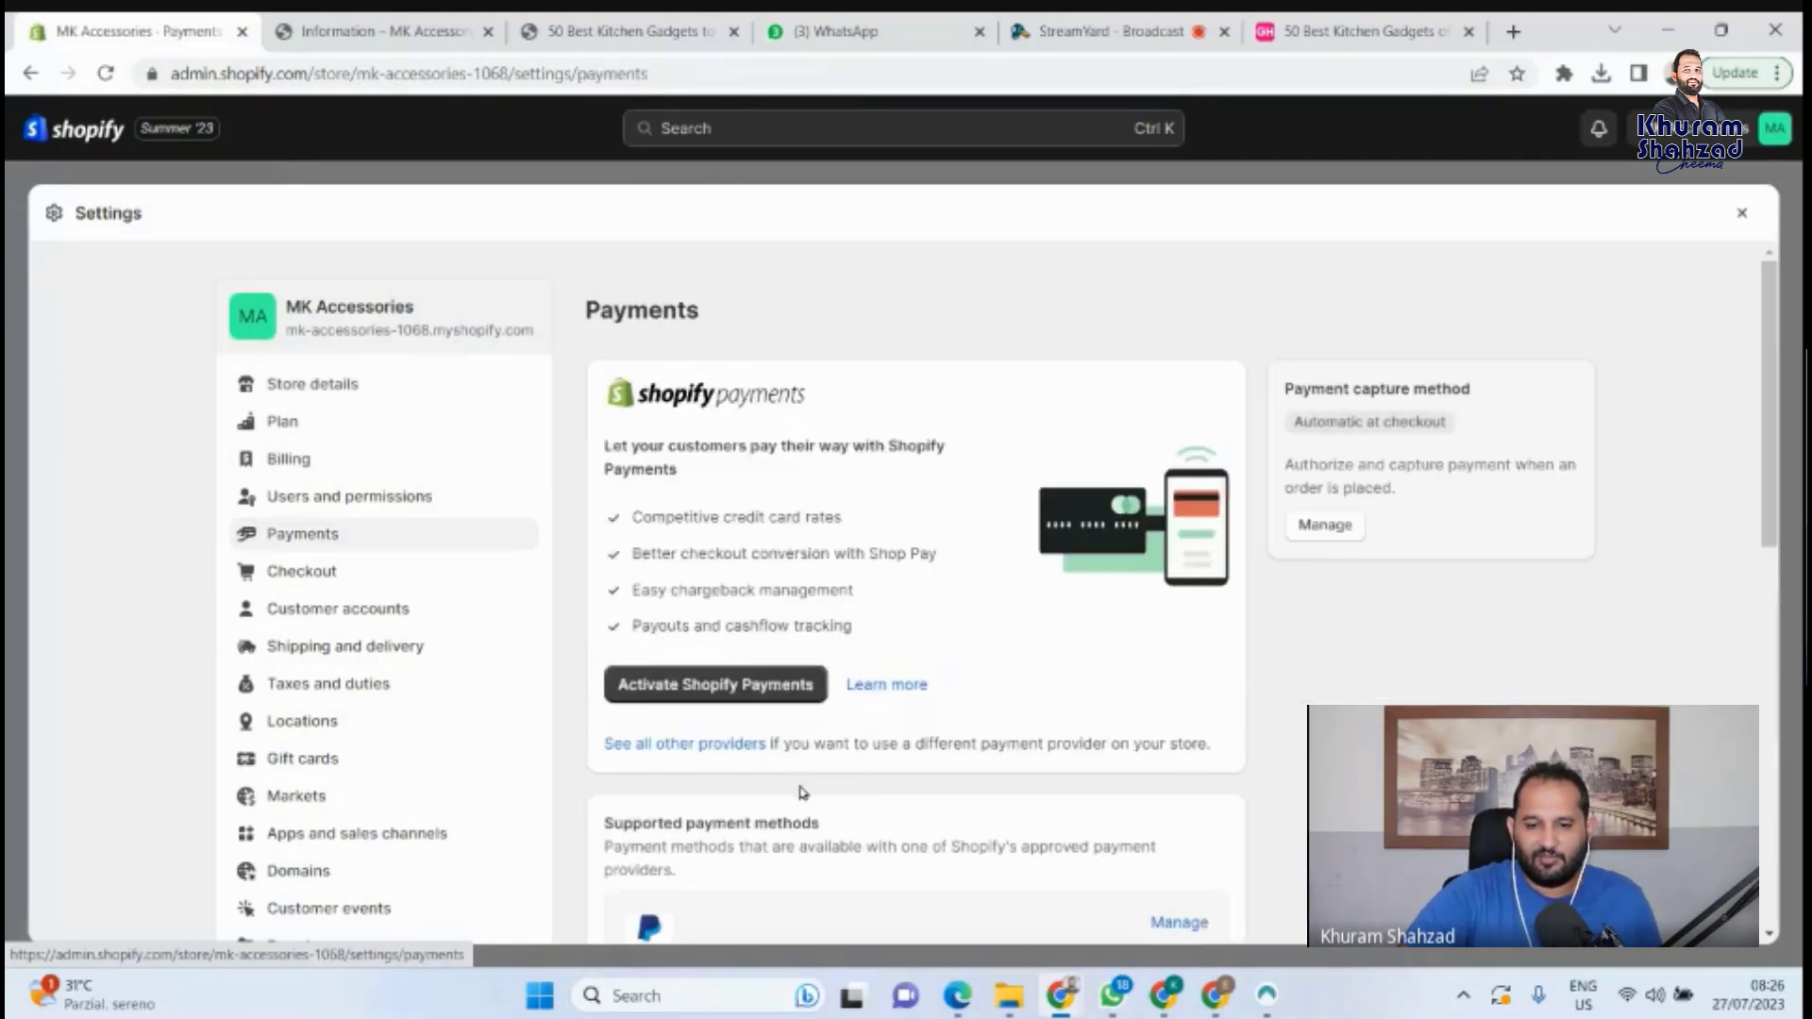
{"action": "scroll", "coordinate": [802, 791], "scroll_direction": "down", "scroll_amount": 6}
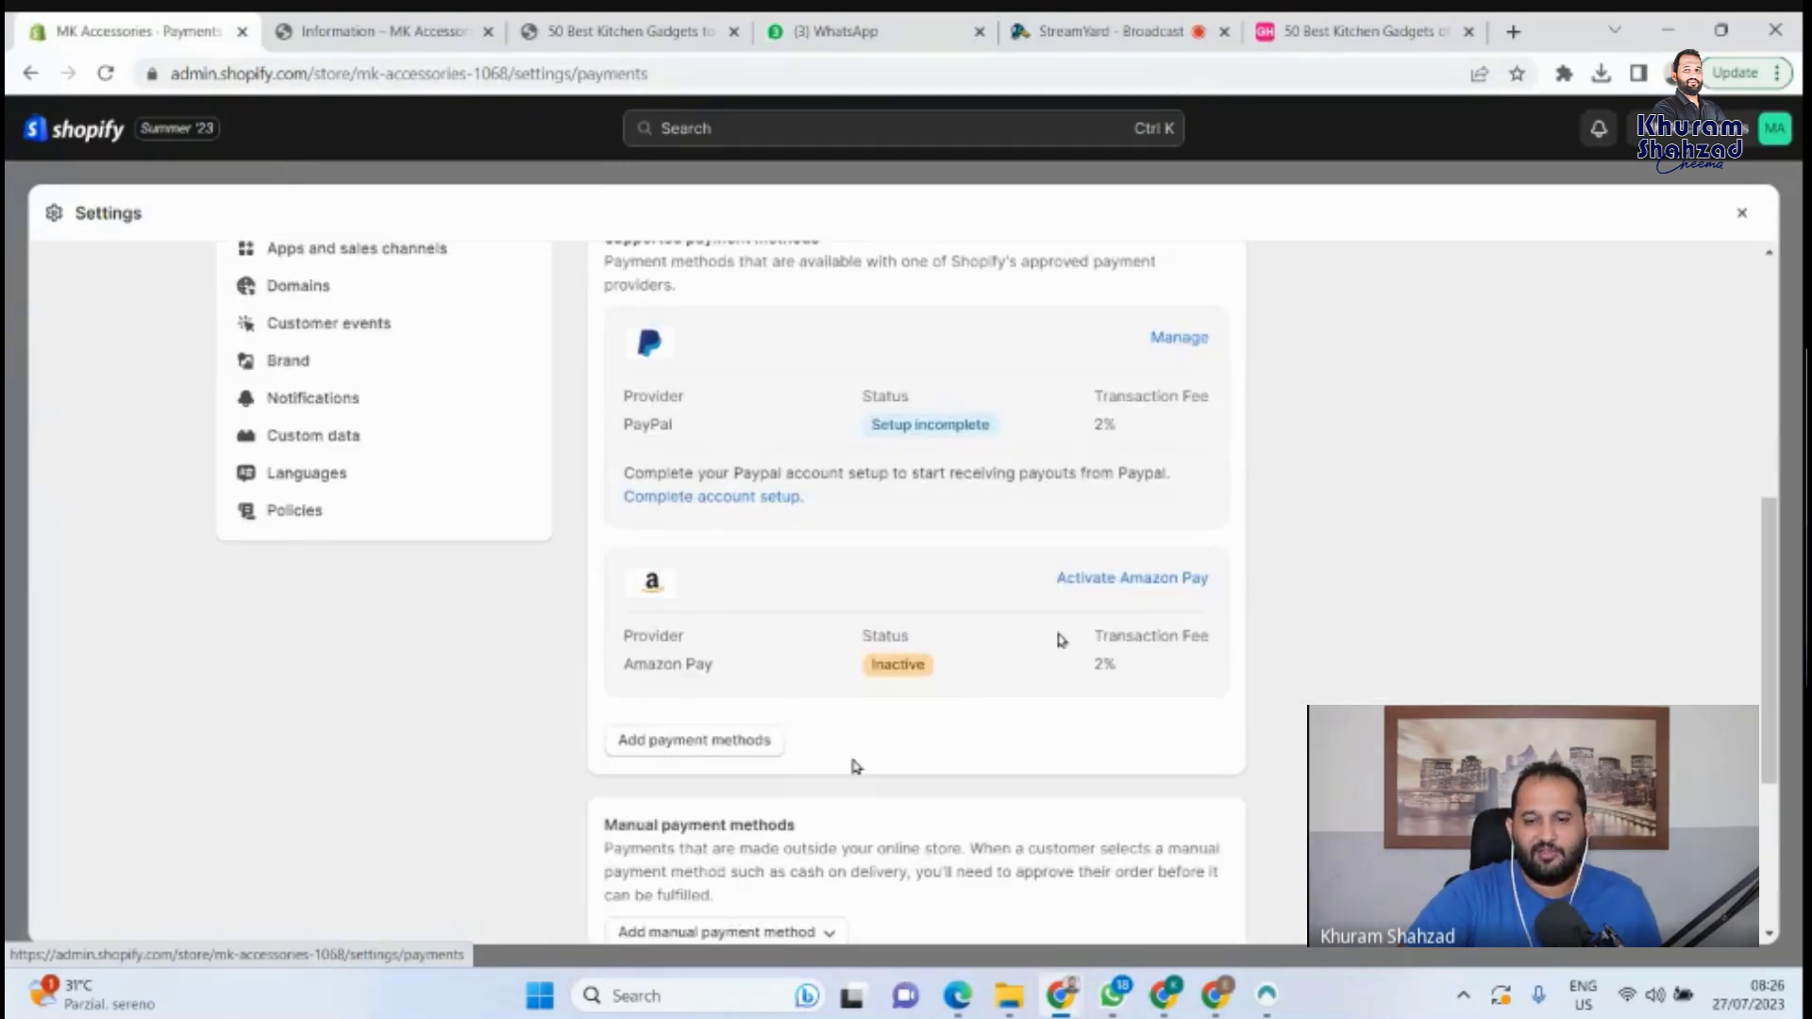